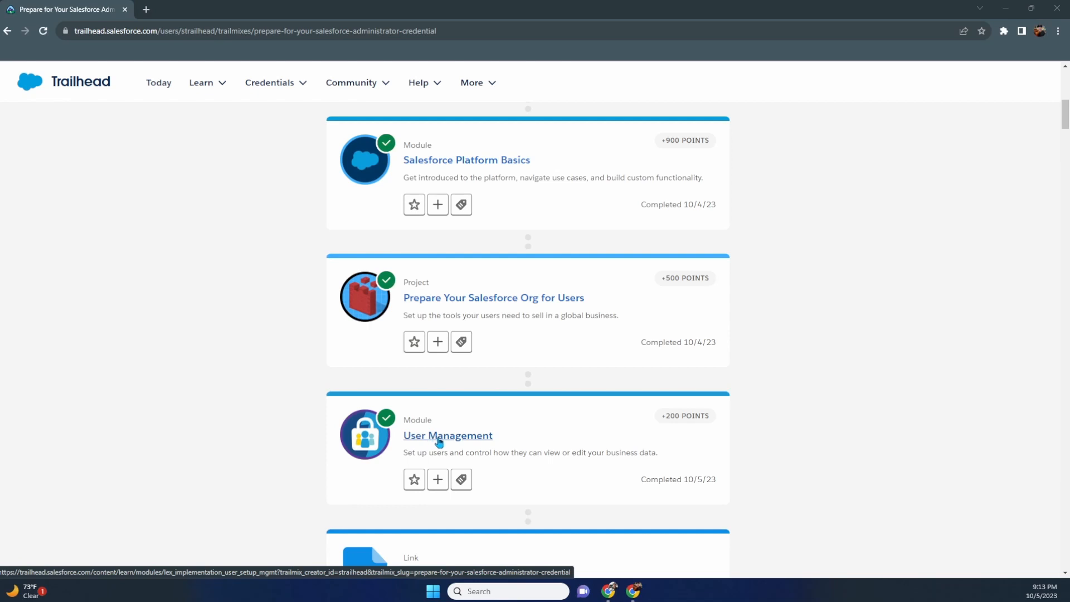
- Open the 'Customize an Org to Support a New Business Unit' project from the trailmix
scroll(439, 440, "down", 3)
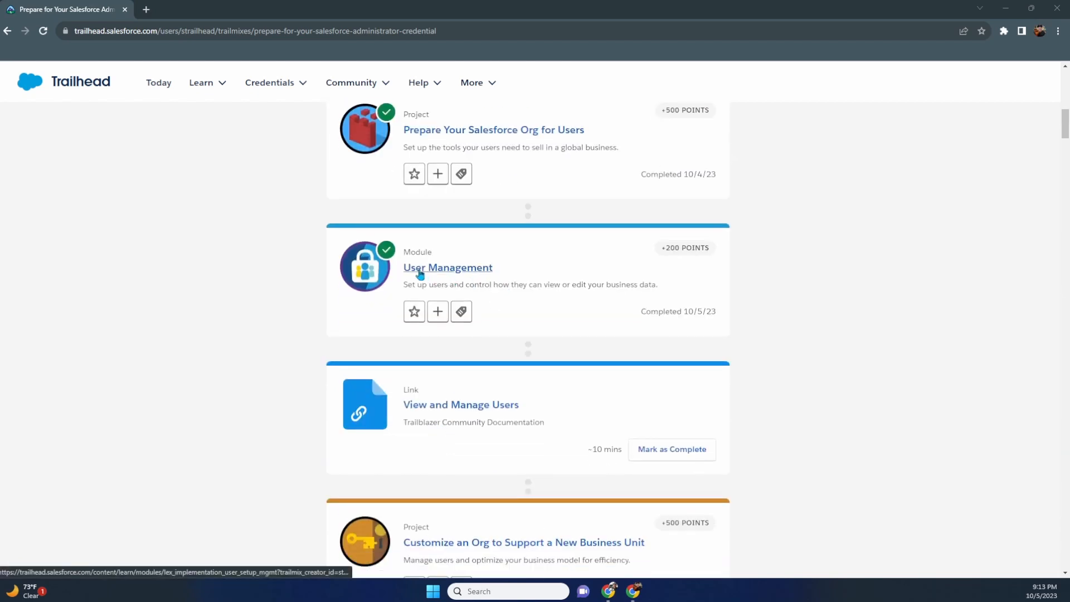
scroll(424, 276, "down", 5)
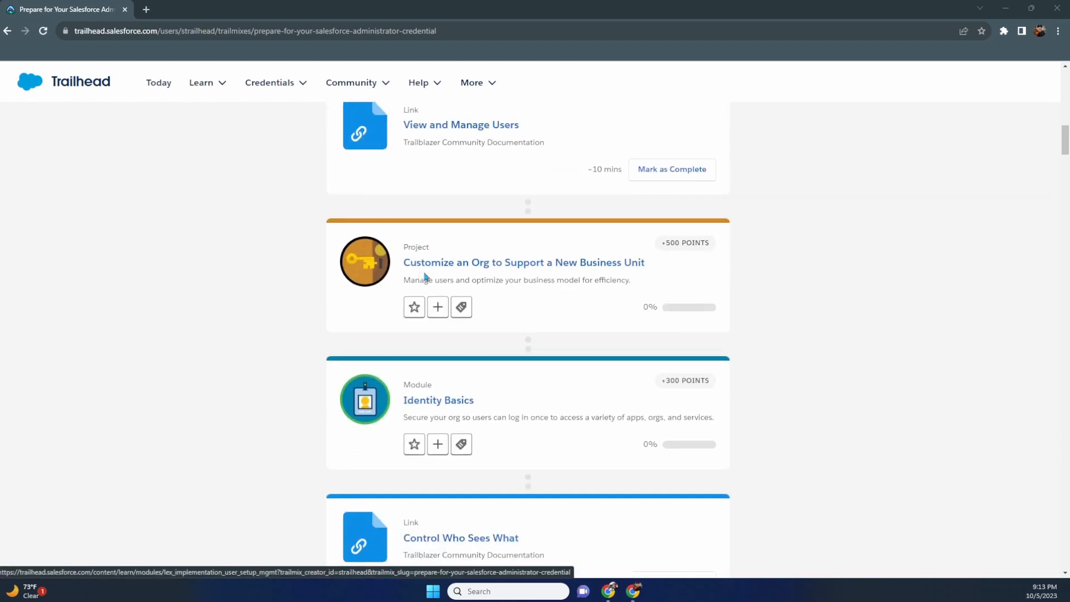
left_click(473, 268)
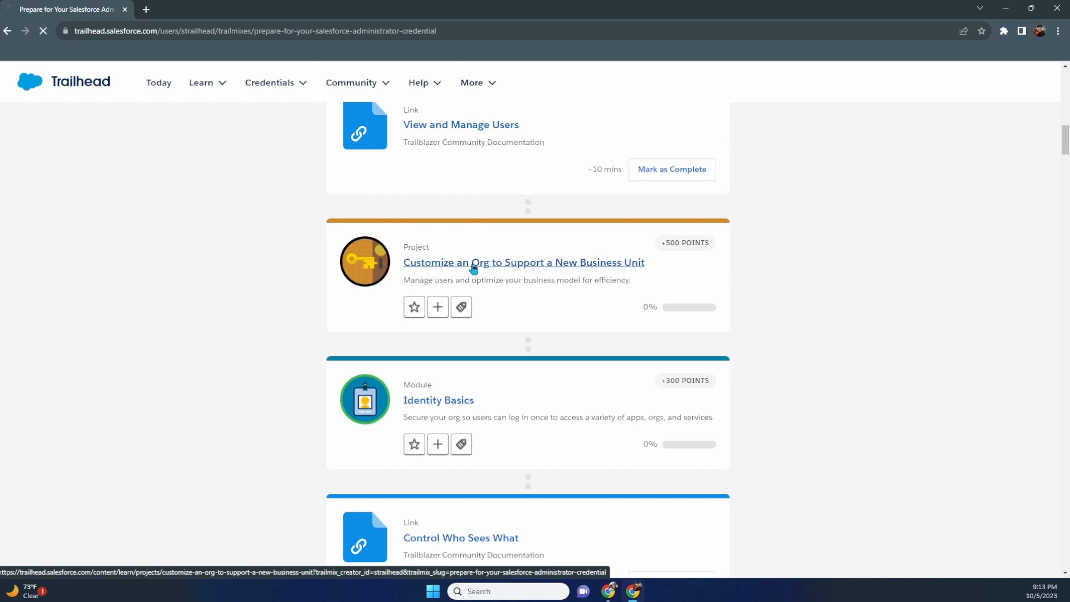
scroll(339, 278, "down", 1)
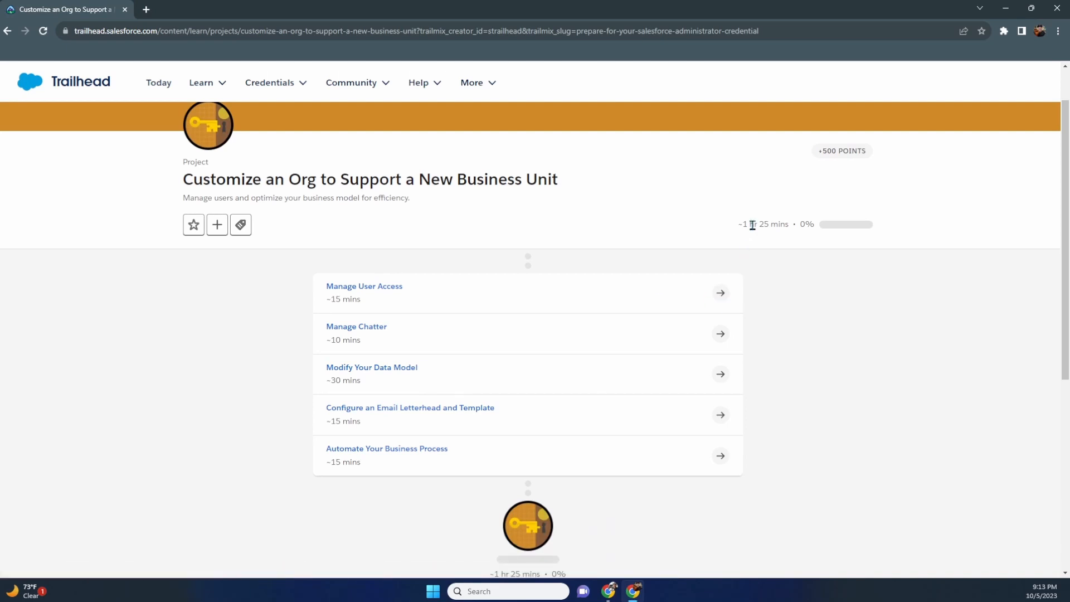
- Open the Manage User Access unit and launch its Trailhead Playground org
left_click(722, 300)
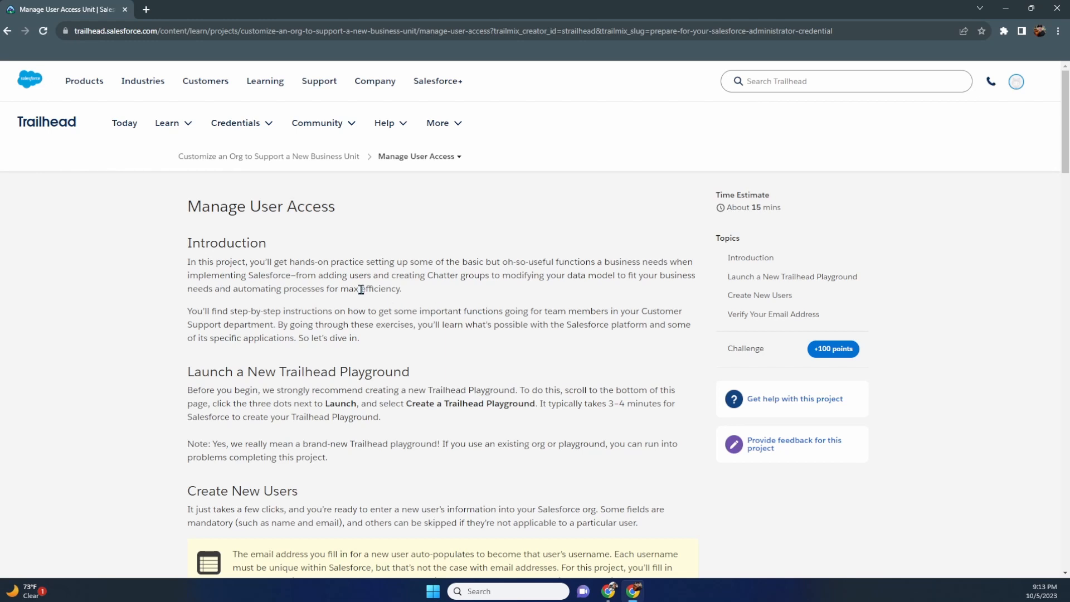
scroll(339, 272, "down", 3)
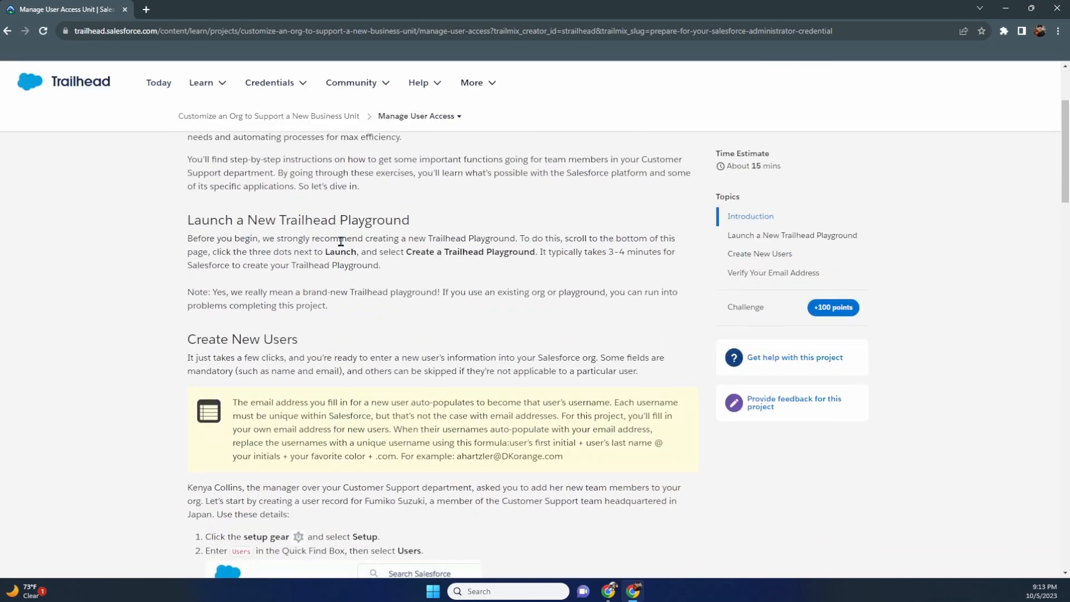
scroll(155, 254, "down", 20)
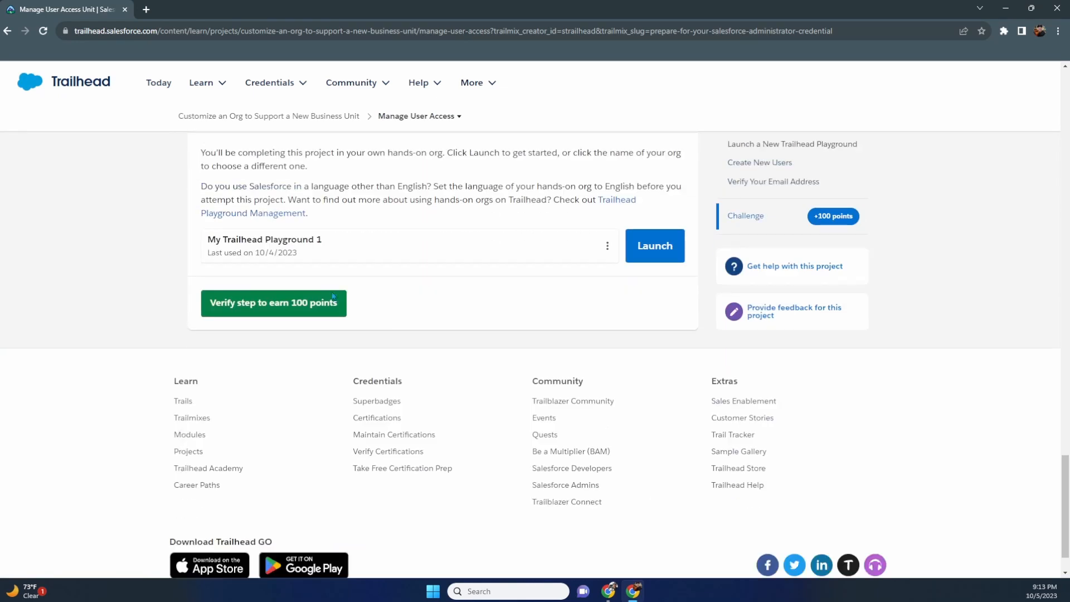
left_click(656, 252)
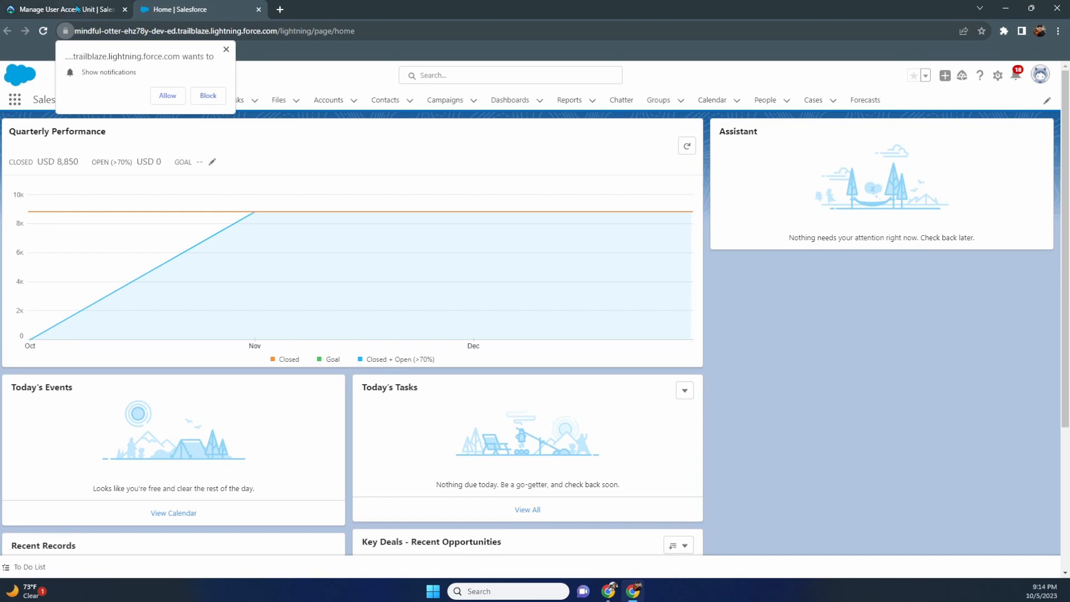
- Detach the Salesforce Home tab into its own window snapped to the right half
left_click(77, 9)
scroll(193, 183, "up", 5)
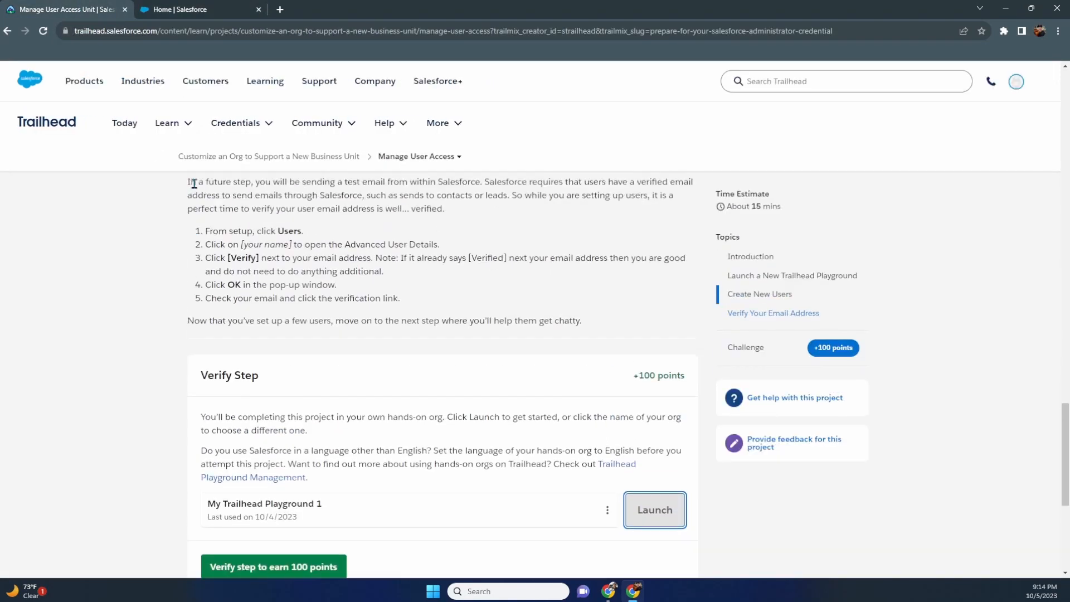
scroll(235, 311, "up", 20)
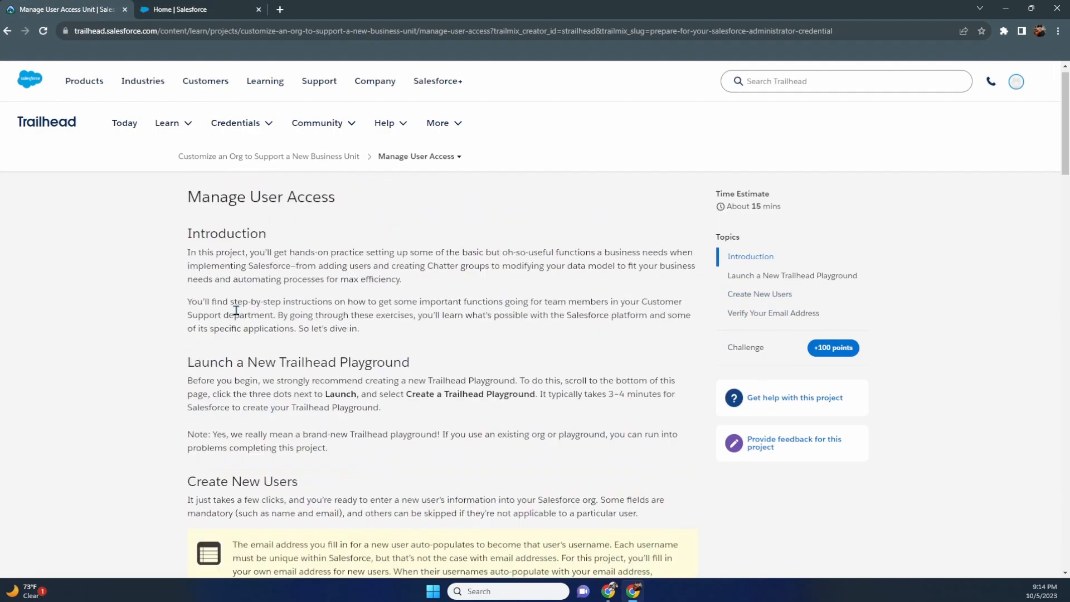
scroll(236, 311, "down", 5)
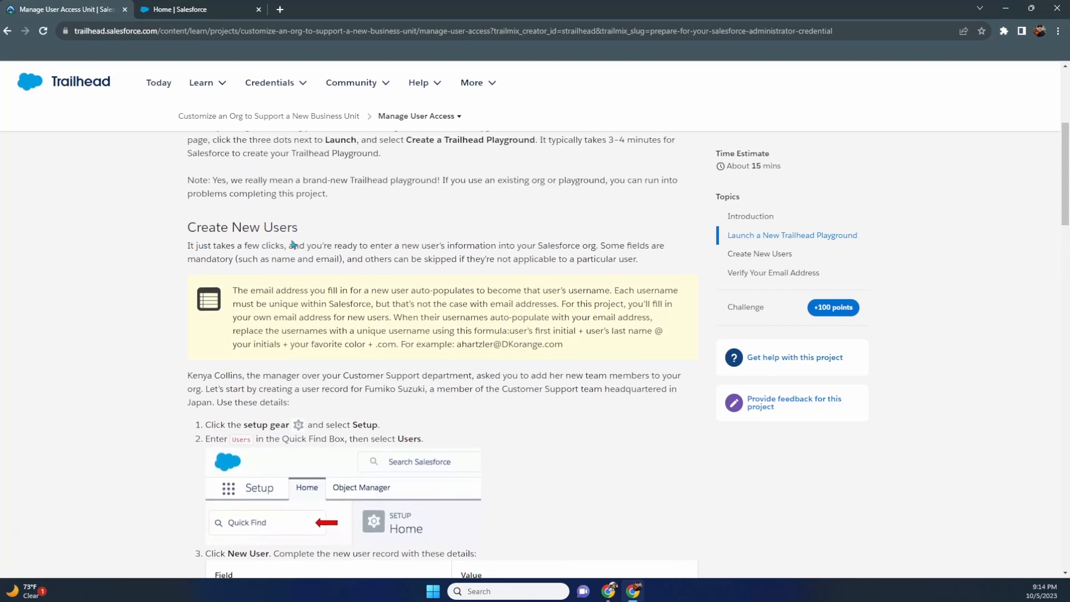
scroll(292, 244, "down", 3)
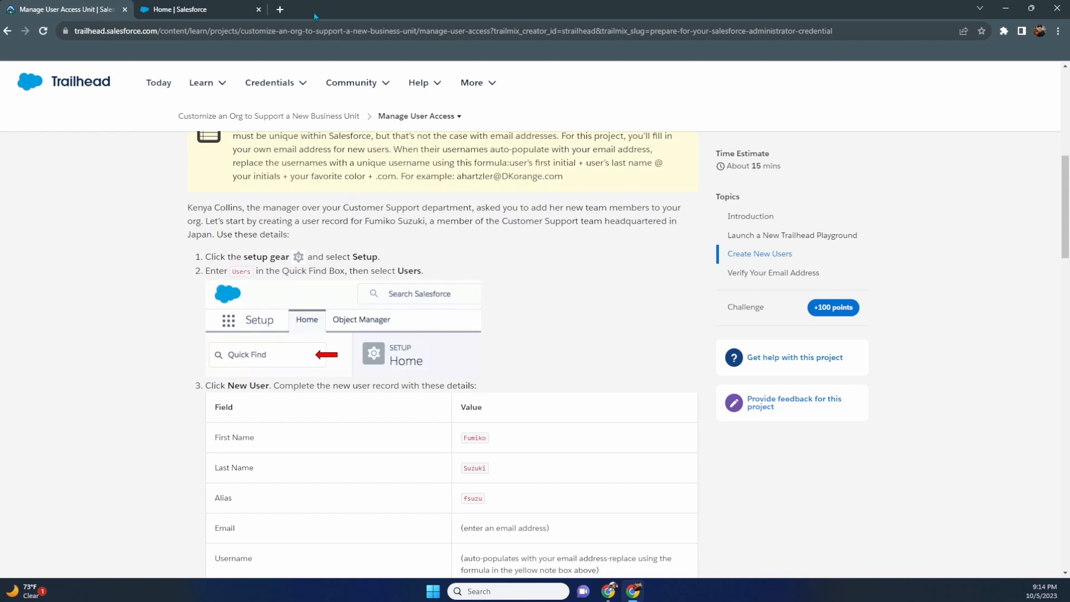
left_click_drag(209, 9, 231, 169)
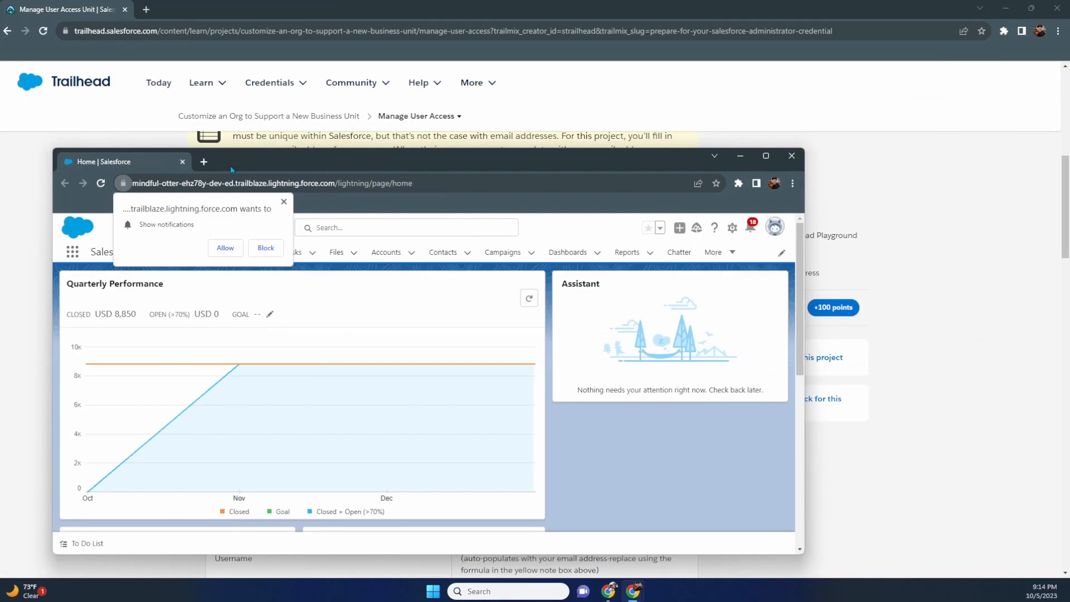
key("super+Right")
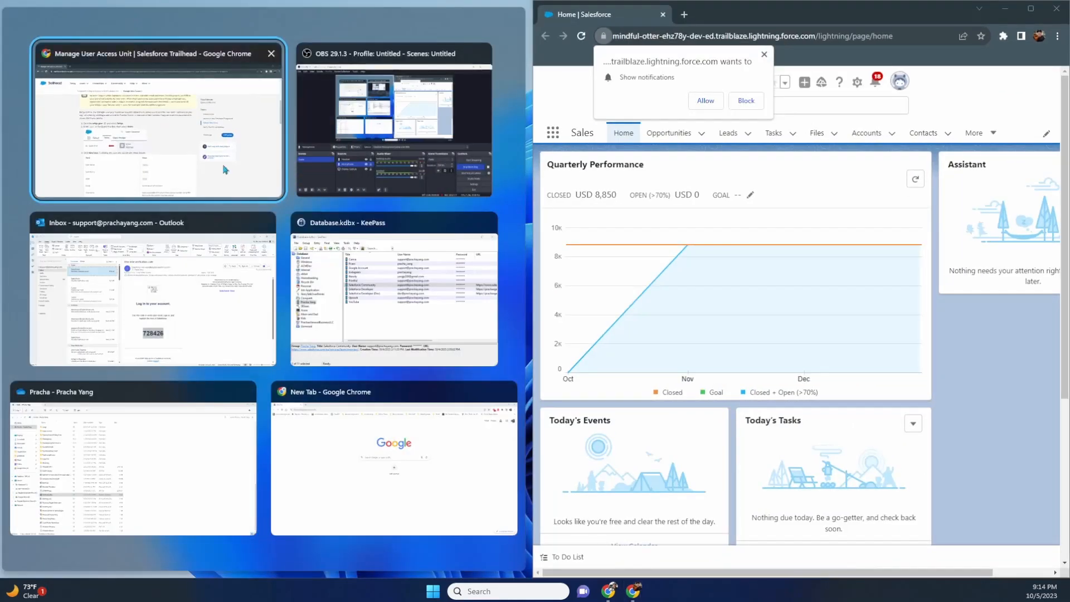
- Put the Trailhead instructions on the left half, block site notifications, and open Setup
left_click(226, 167)
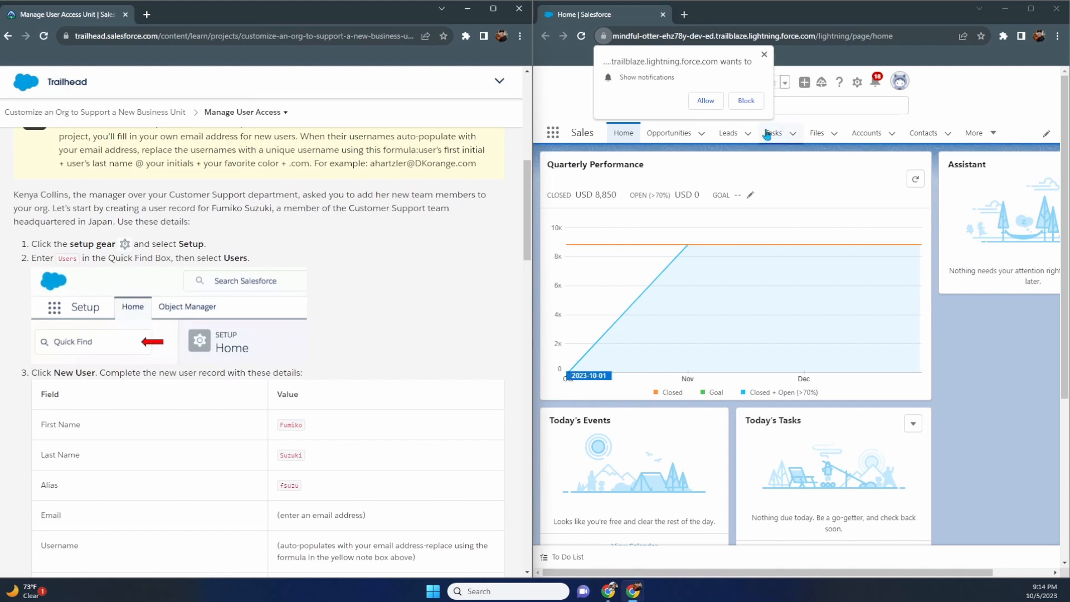
left_click(746, 100)
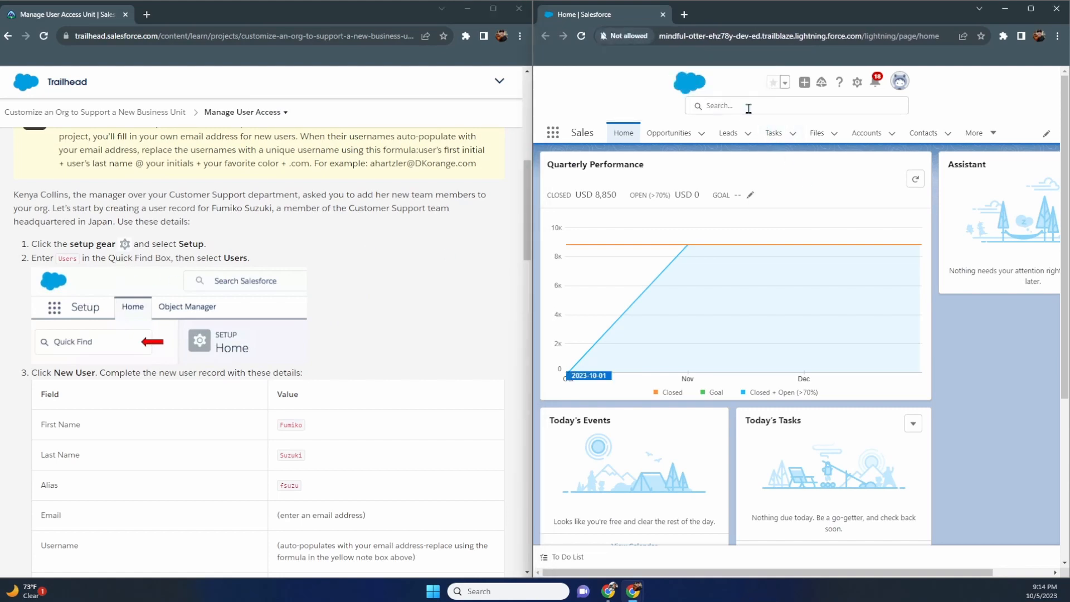
left_click(858, 82)
left_click(816, 115)
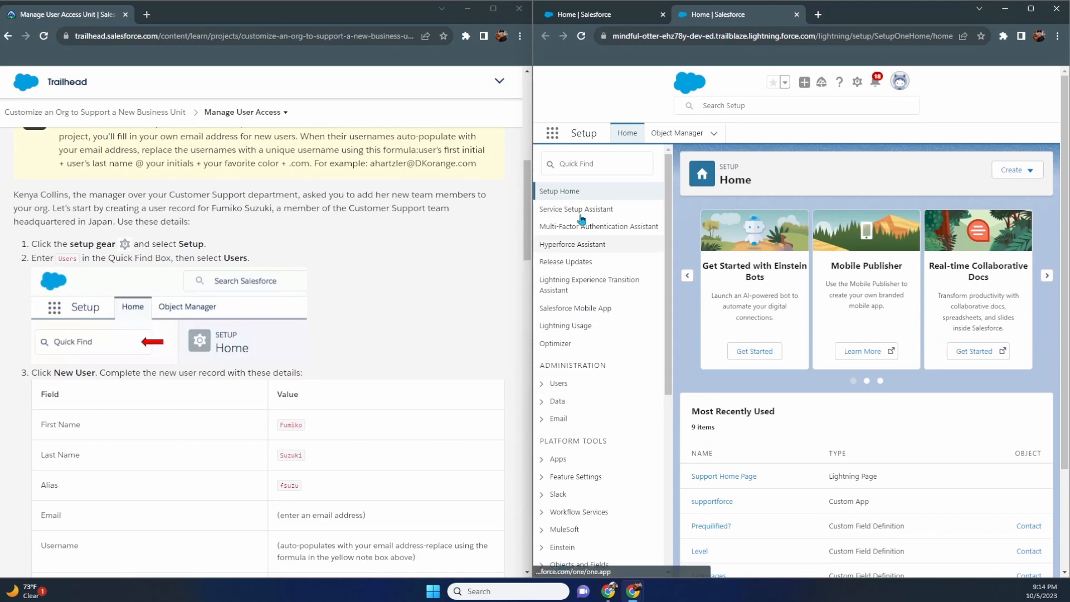
- Open the All Users list under Users and close the walkthrough tips panel
left_click(556, 385)
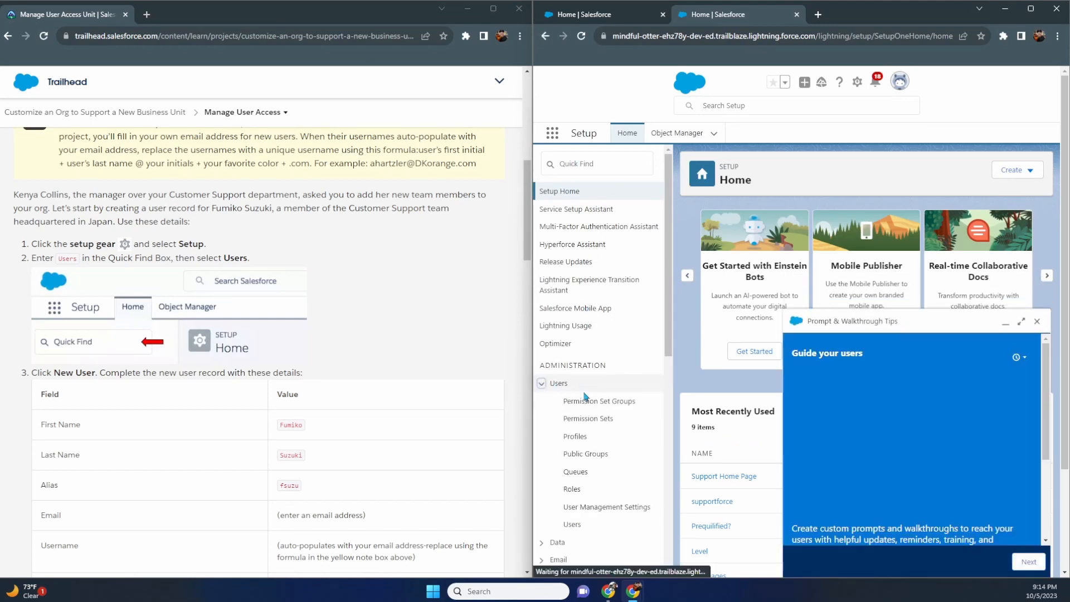
left_click(572, 469)
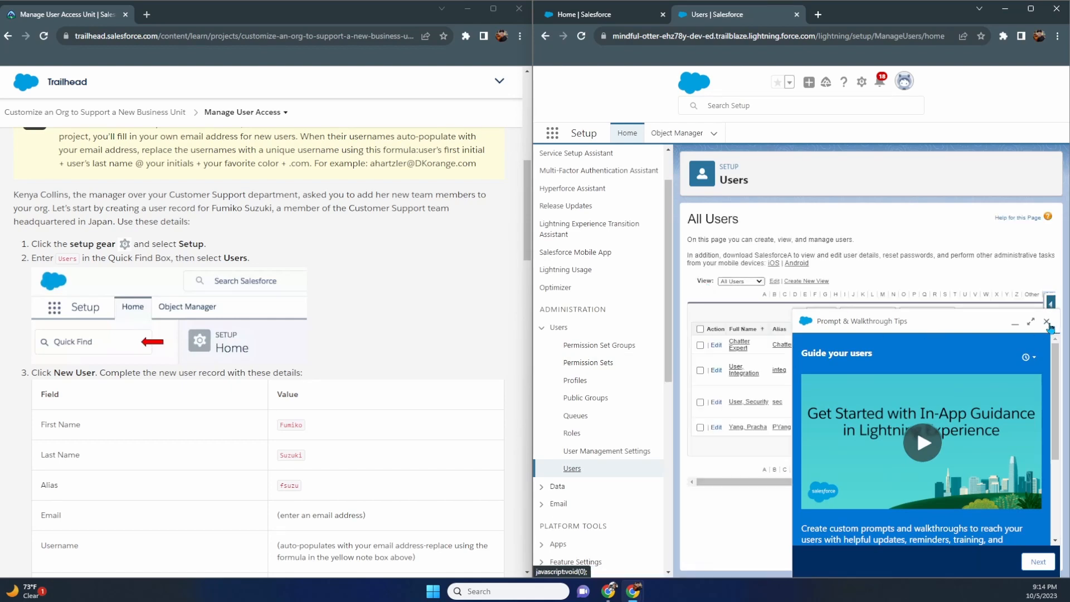
scroll(1048, 390, "down", 1)
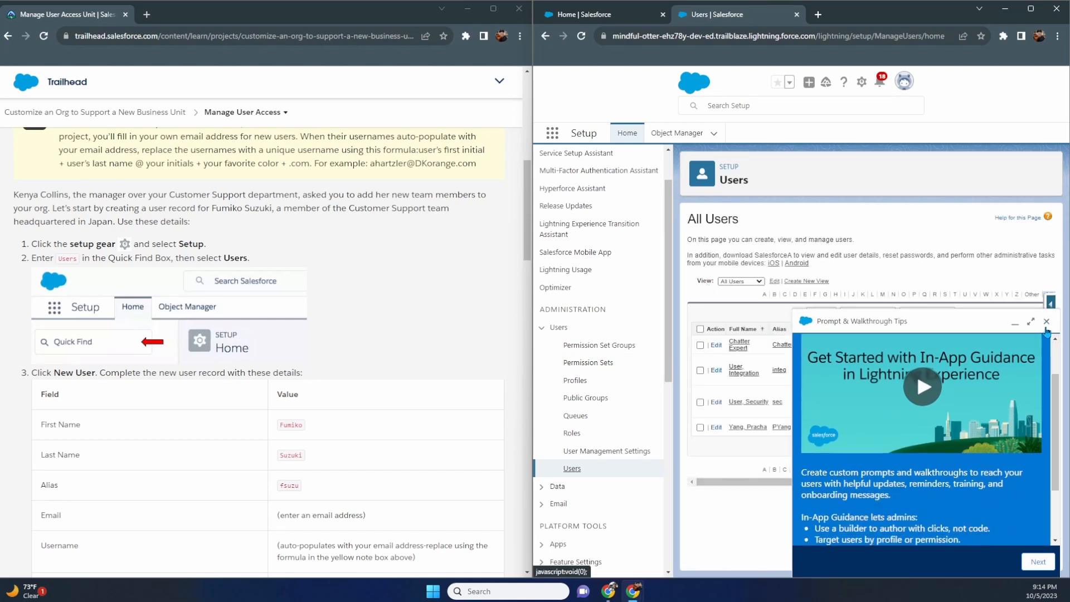
left_click(1047, 321)
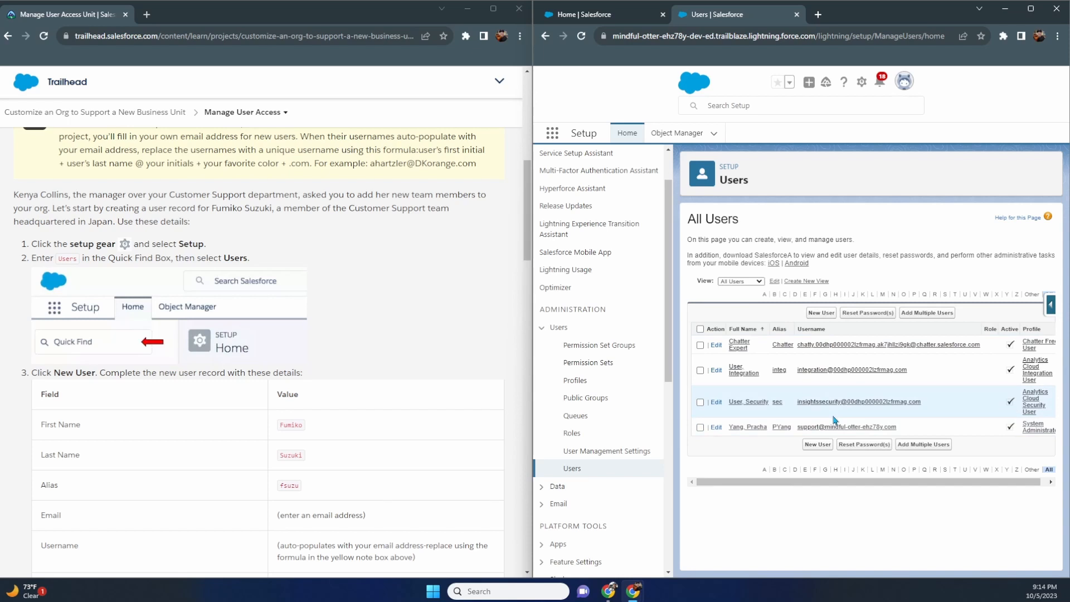
scroll(211, 280, "down", 2)
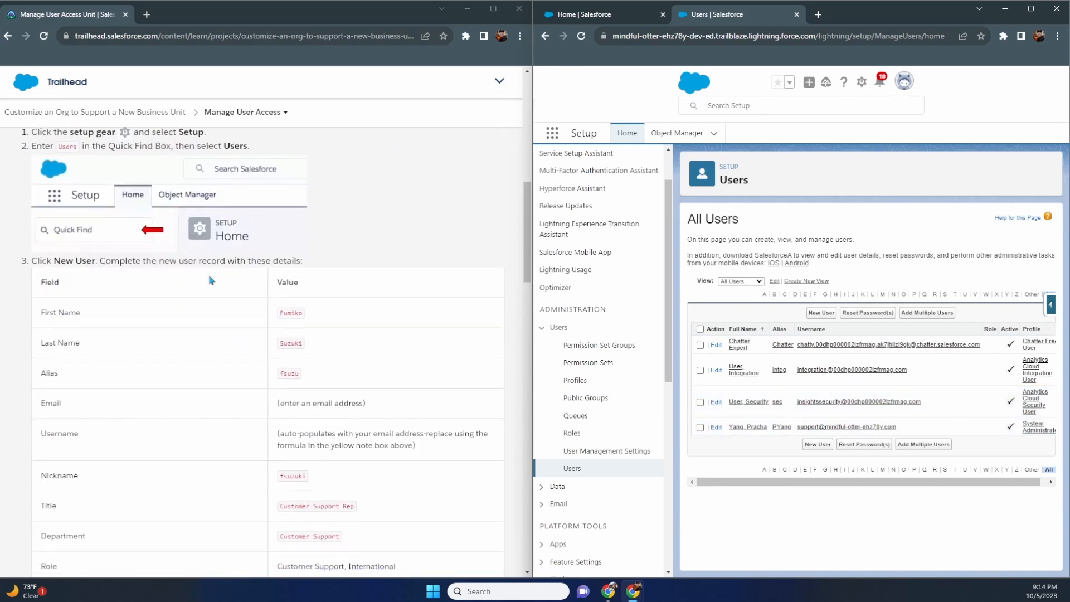
scroll(159, 290, "down", 2)
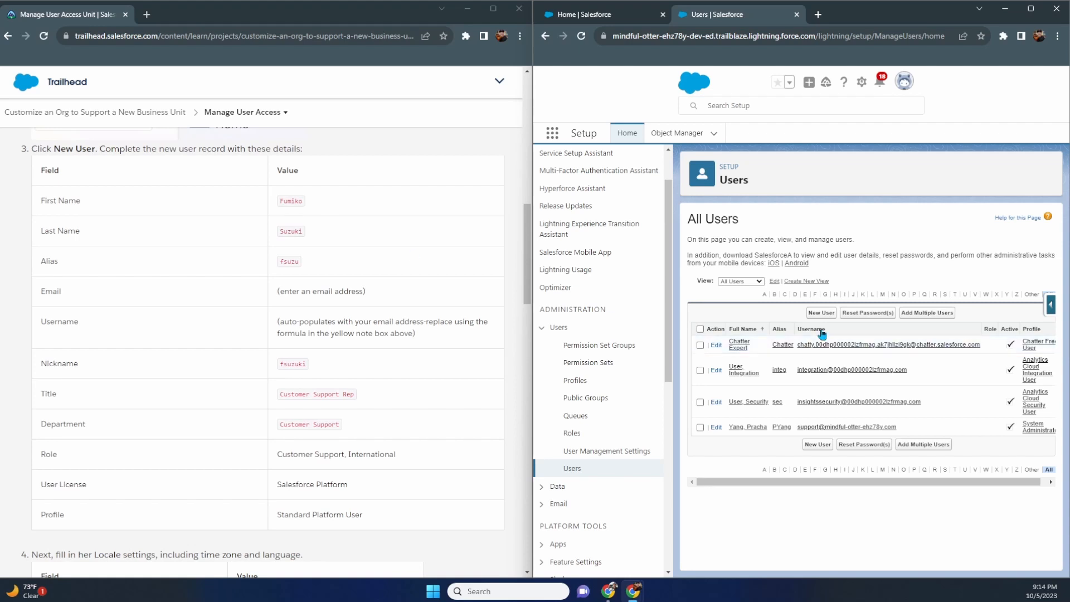
- Start a New User and enter the new user's first name, last name and alias
left_click(822, 312)
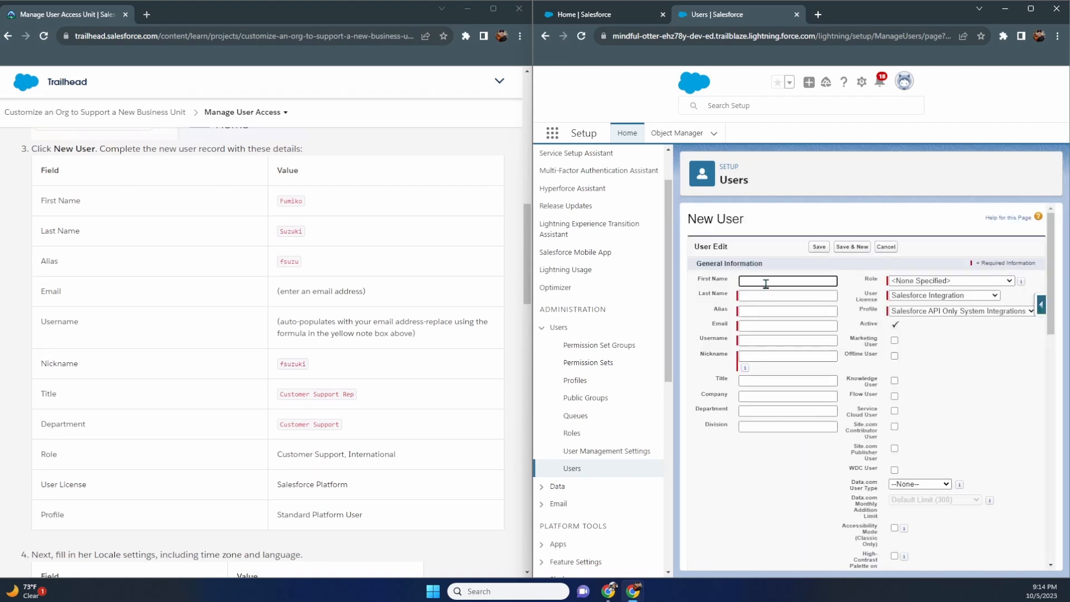
left_click(770, 296)
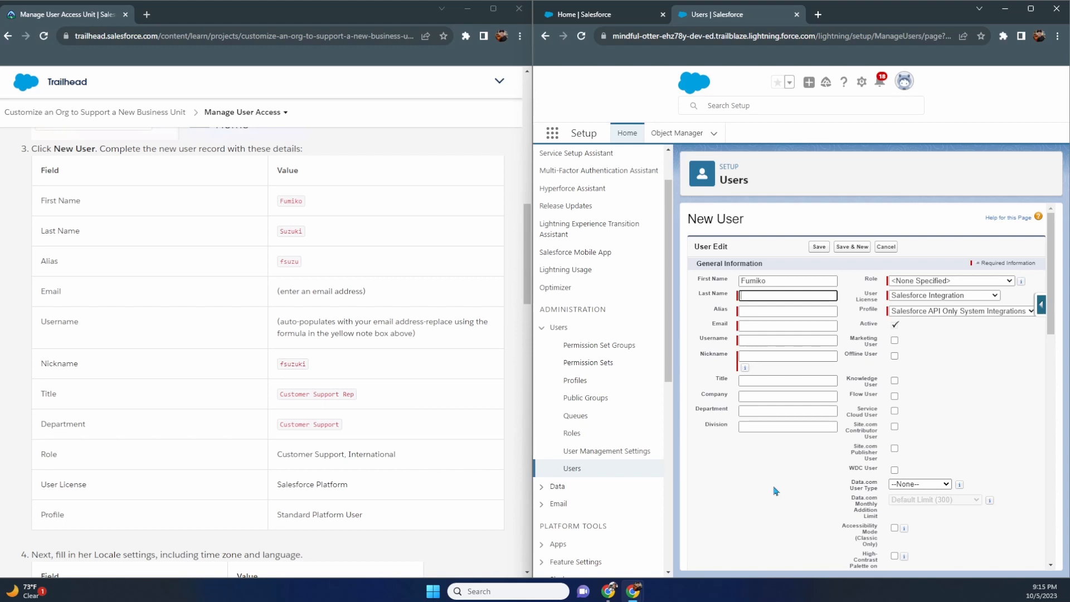
key("Tab")
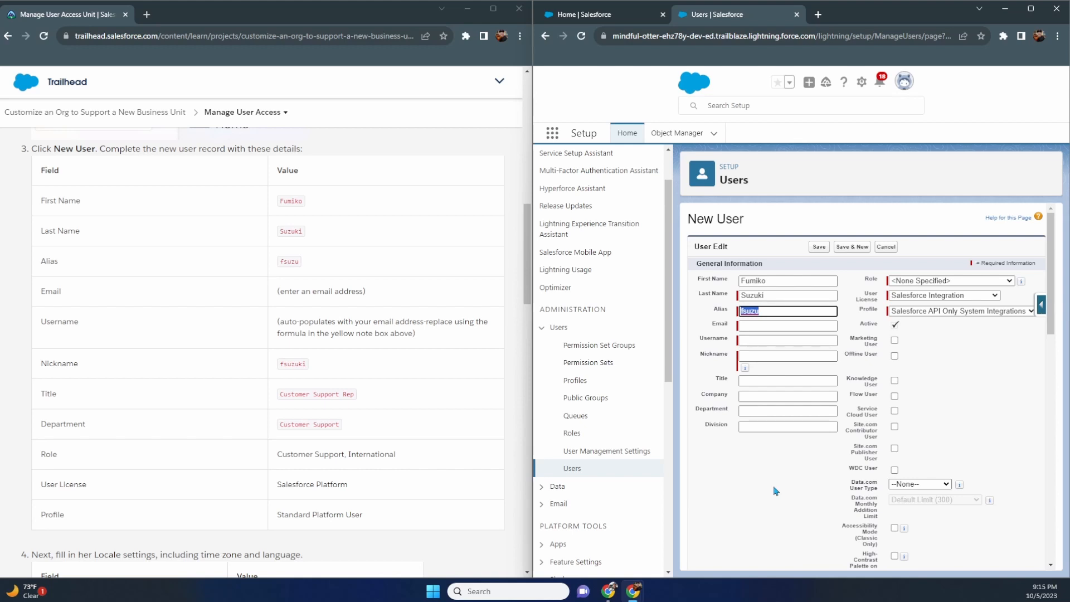
key("Right")
type("kia")
key("BackSpace")
type("s")
key("BackSpace")
key("BackSpace")
key("Tab")
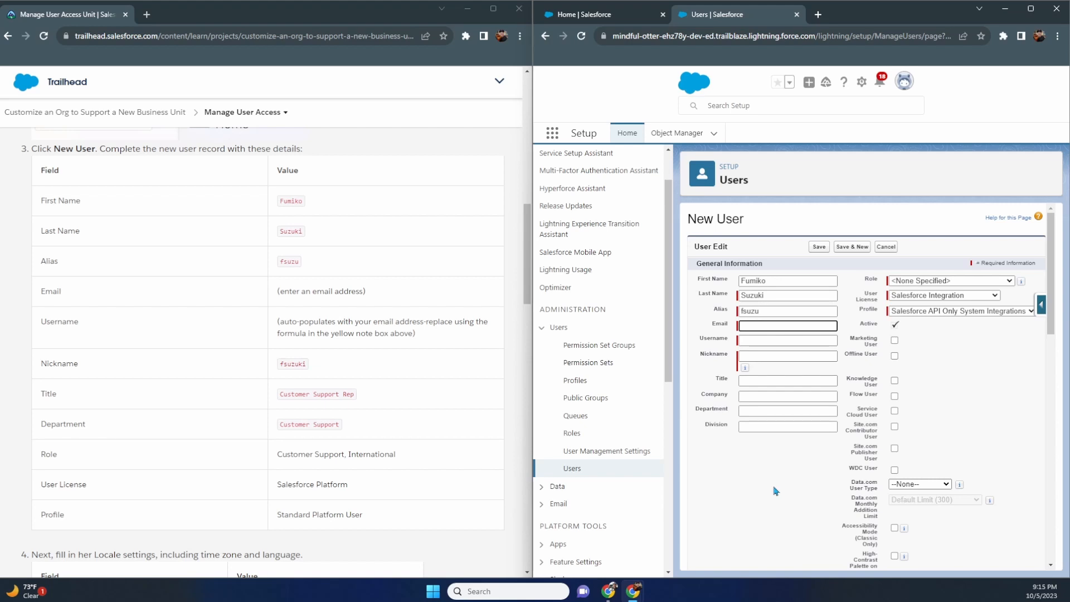
- Enter the new user's email, letting the username auto-fill, and set the nickname
type("fsuzu@domain.com")
key("Tab")
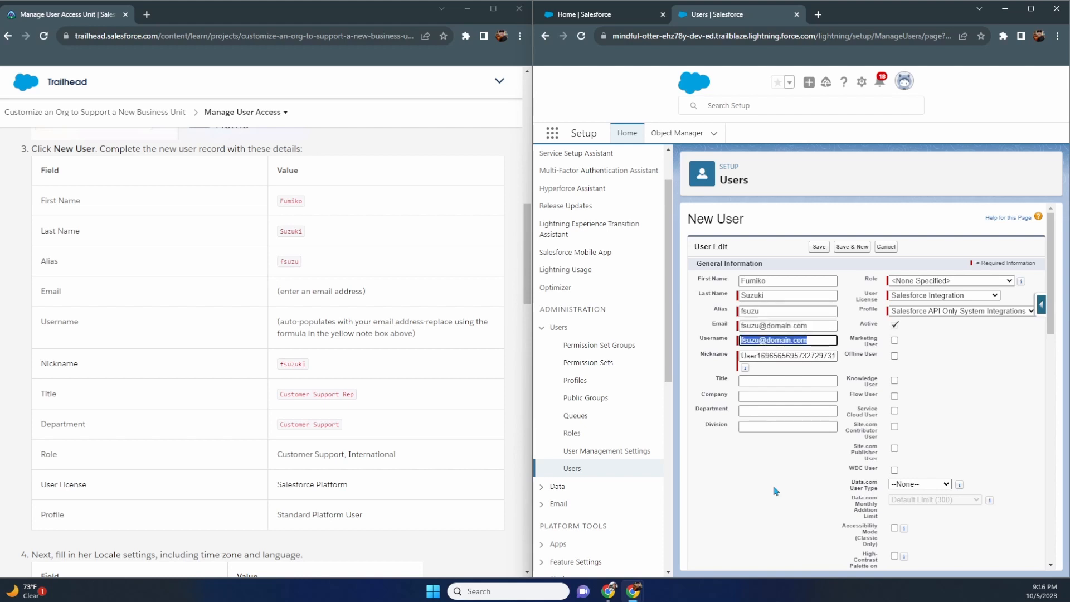
key("Tab")
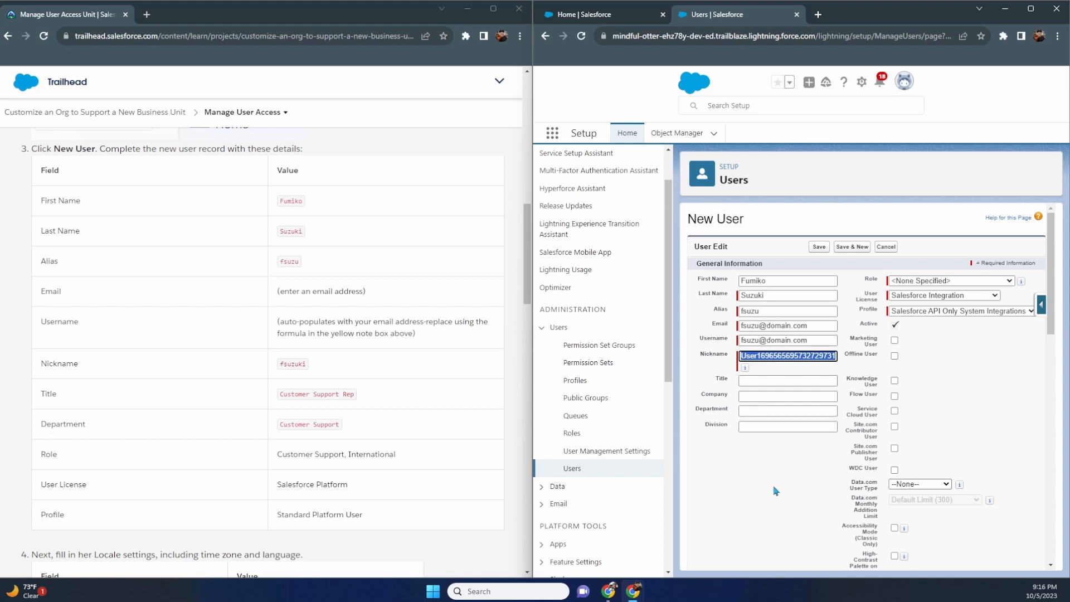
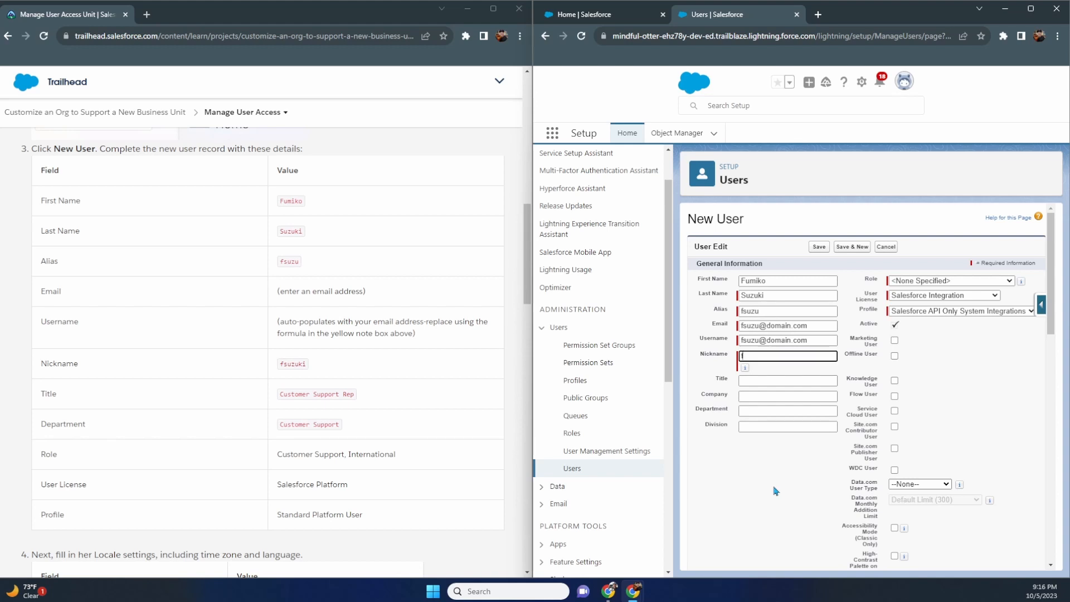
key("Tab")
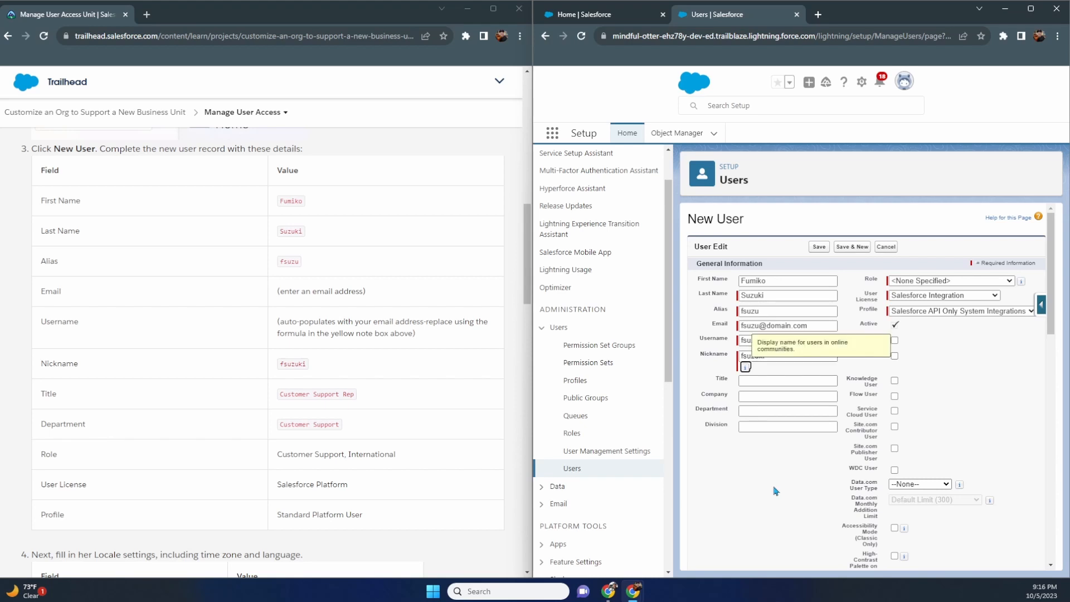
- Set Title to 'Customer Support Rep' and Department to 'Customer Support'
key("Tab")
type("Customer")
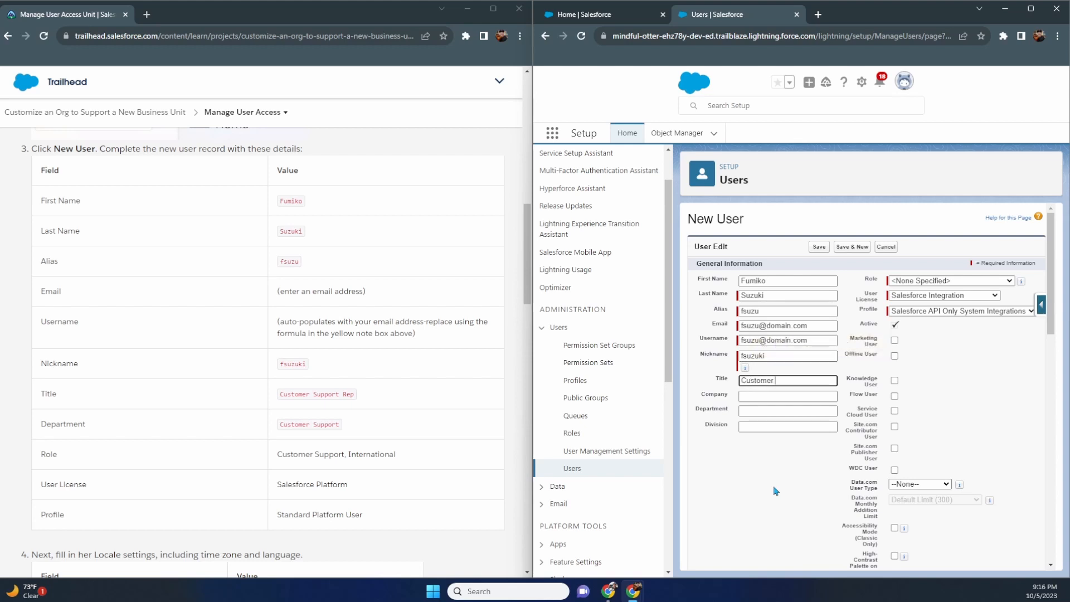
type(" Support Rep")
key("Tab")
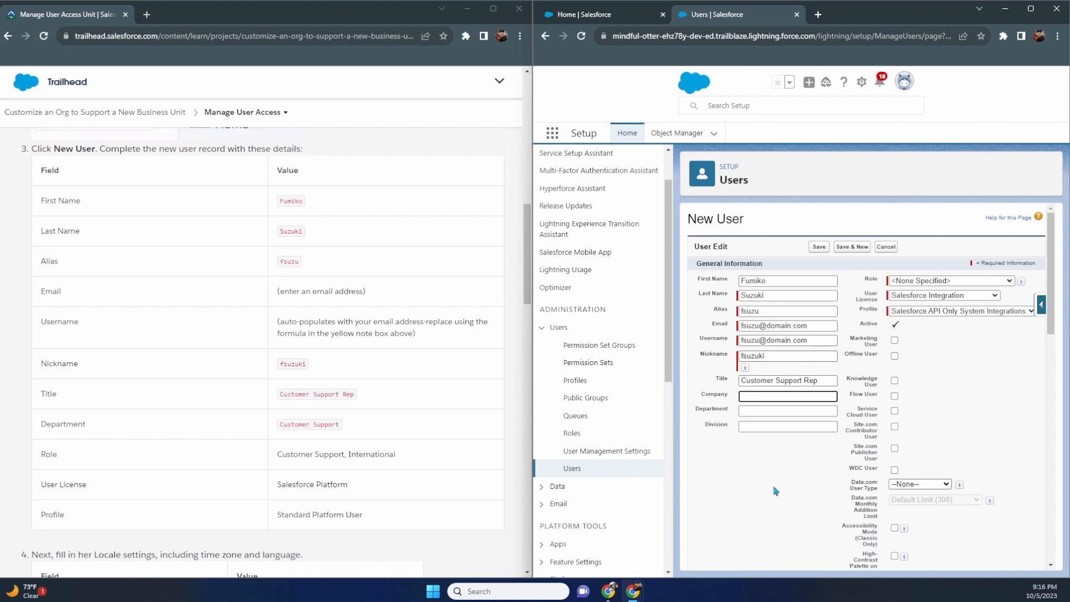
key("Tab")
type("Customer")
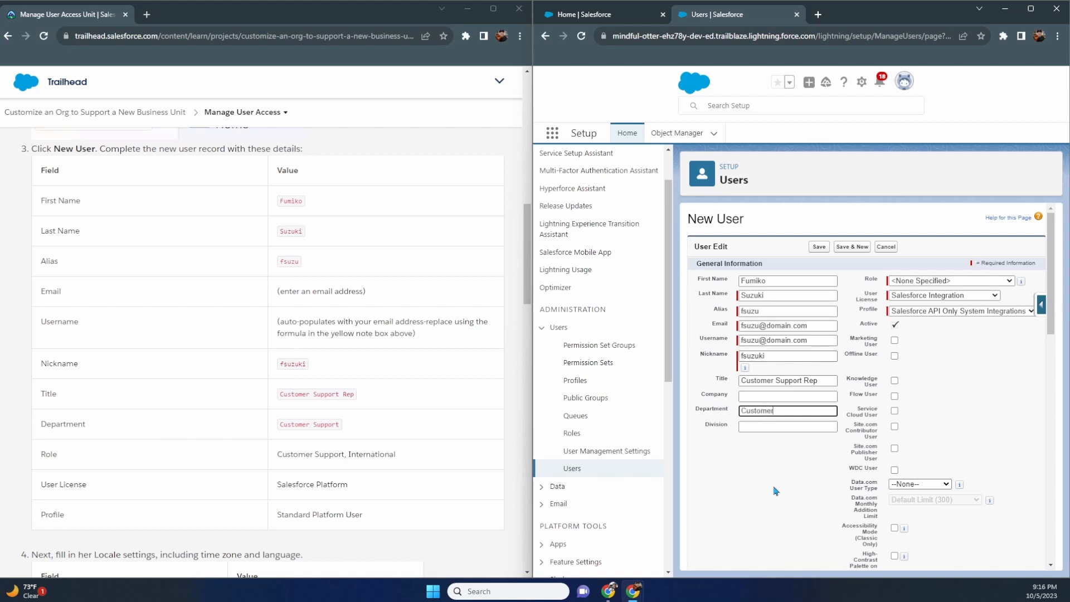
type(" Support")
- Set Role to Customer Support, International and User License to Salesforce Platform
left_click(1005, 283)
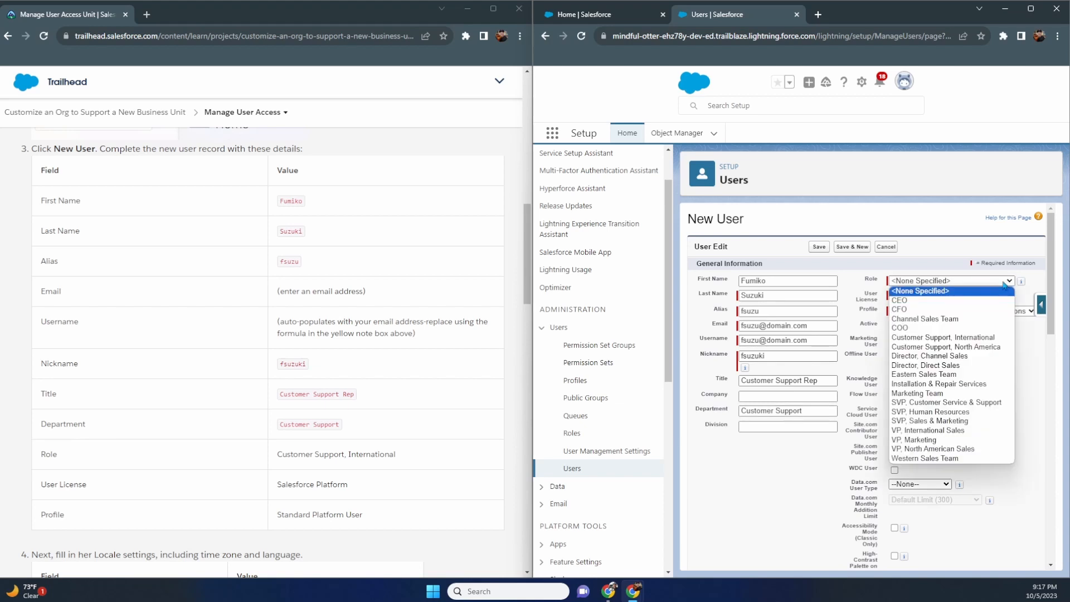
left_click(984, 338)
left_click(973, 301)
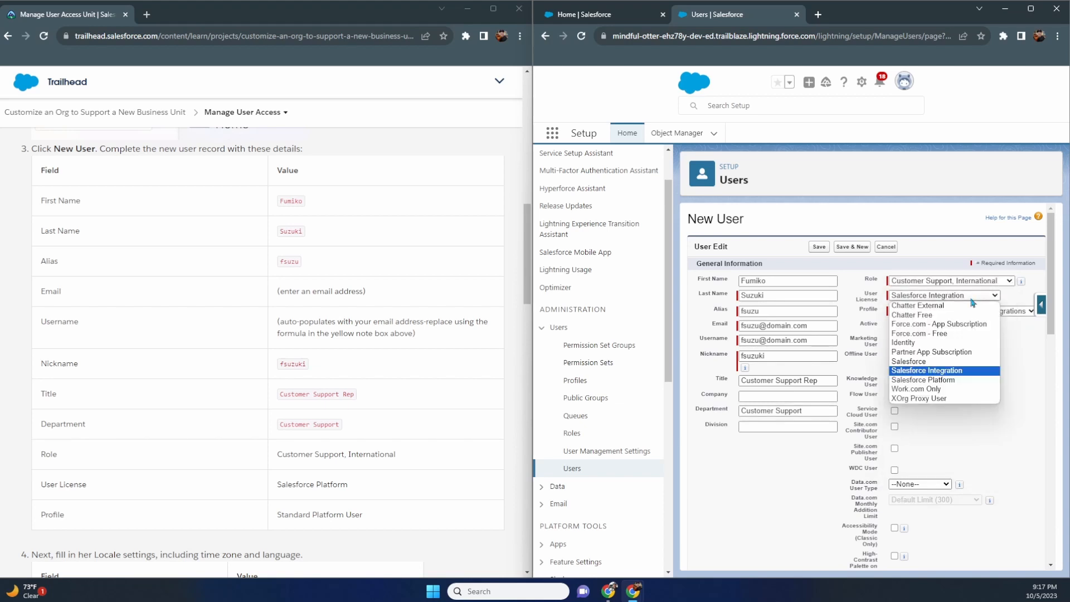
left_click(960, 384)
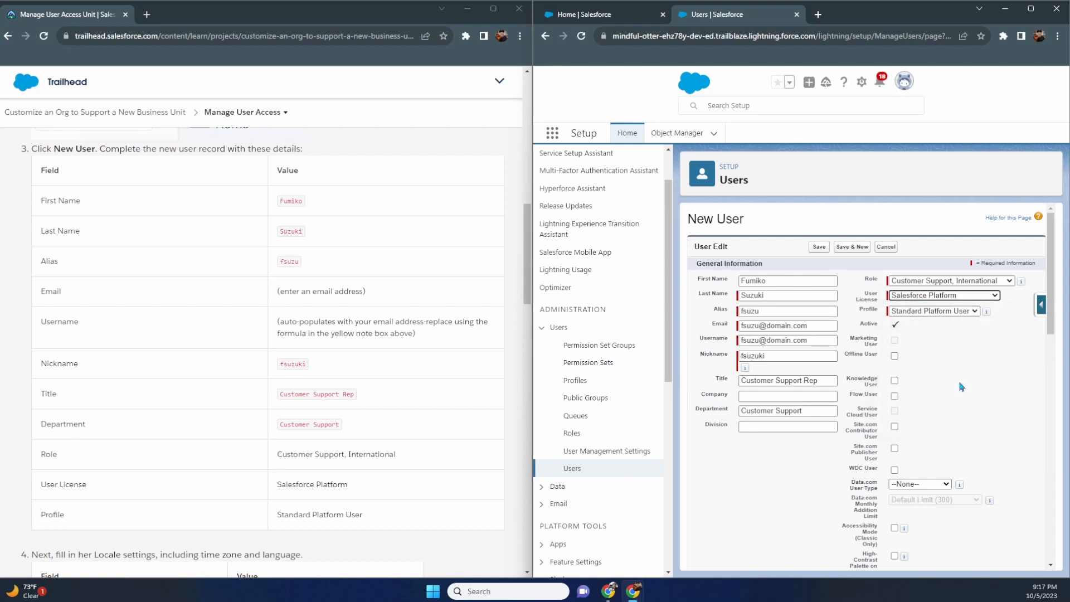
left_click(943, 297)
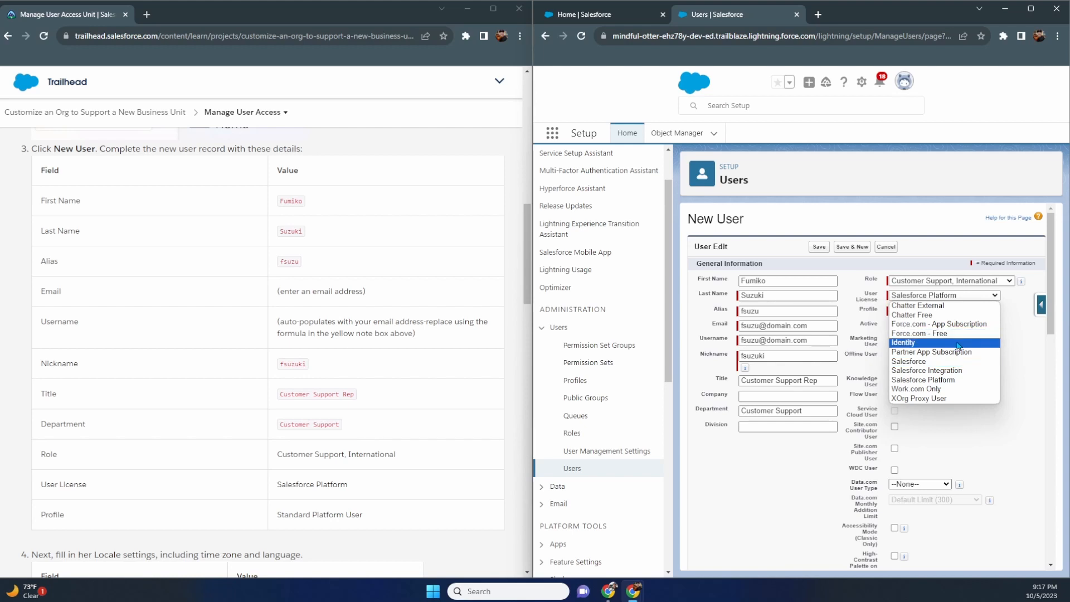
left_click(941, 381)
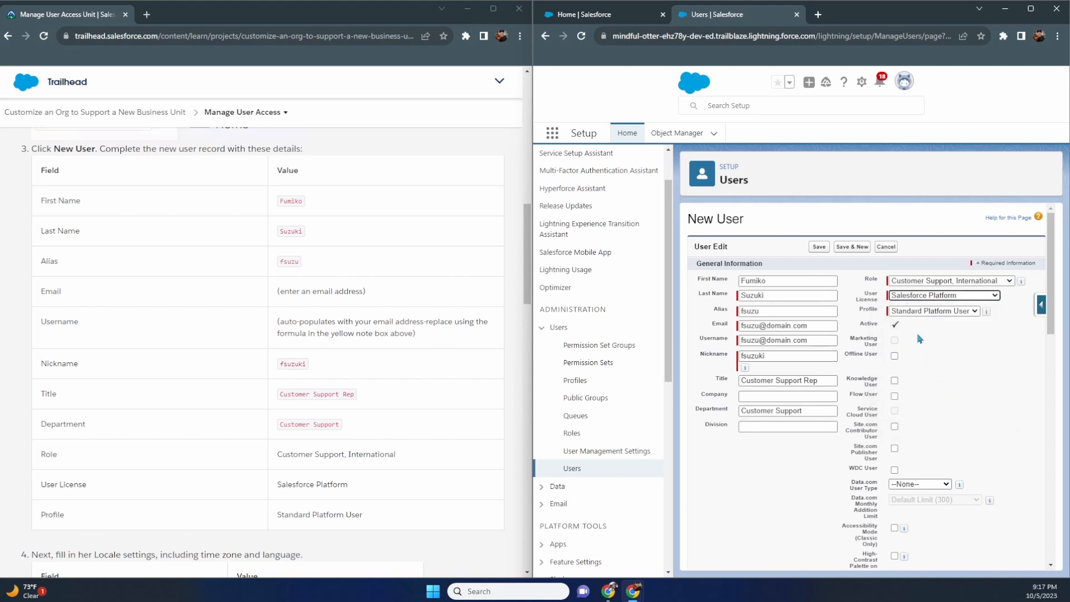
- Keep the Standard Platform User profile and turn off Salesforce CRM Content email alerts
left_click(947, 315)
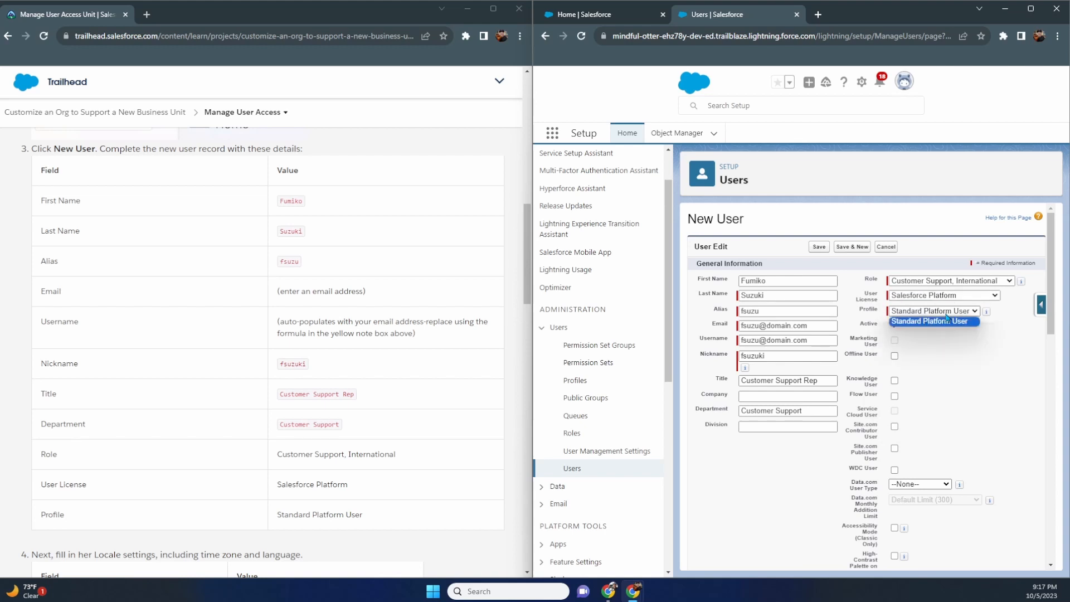
left_click(968, 364)
scroll(967, 384, "down", 3)
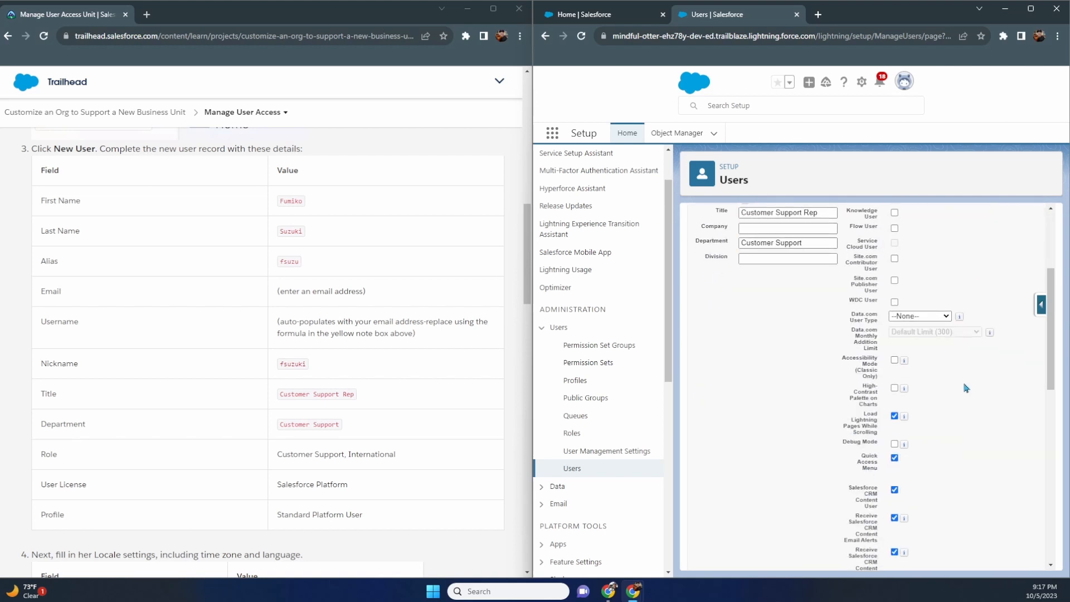
scroll(966, 387, "down", 2)
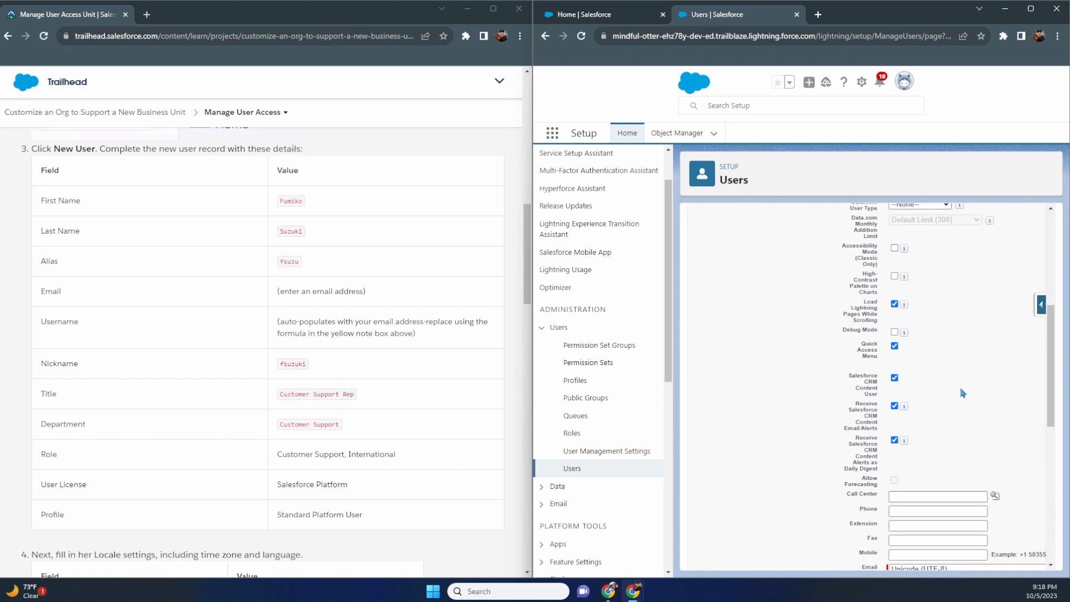
scroll(963, 394, "down", 1)
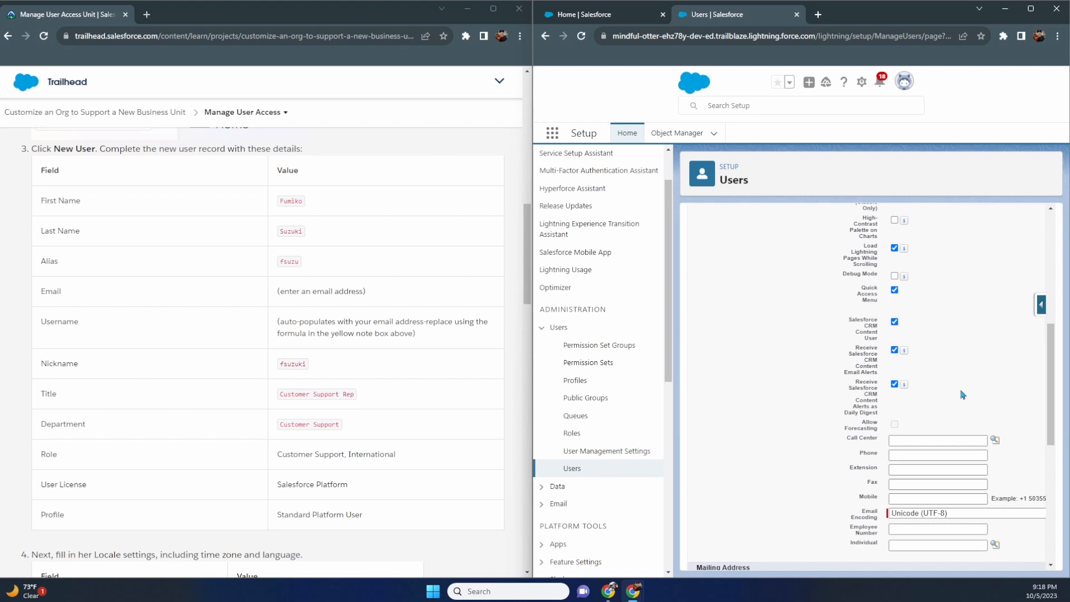
left_click(894, 349)
scroll(819, 343, "down", 2)
scroll(461, 336, "down", 3)
scroll(470, 333, "down", 2)
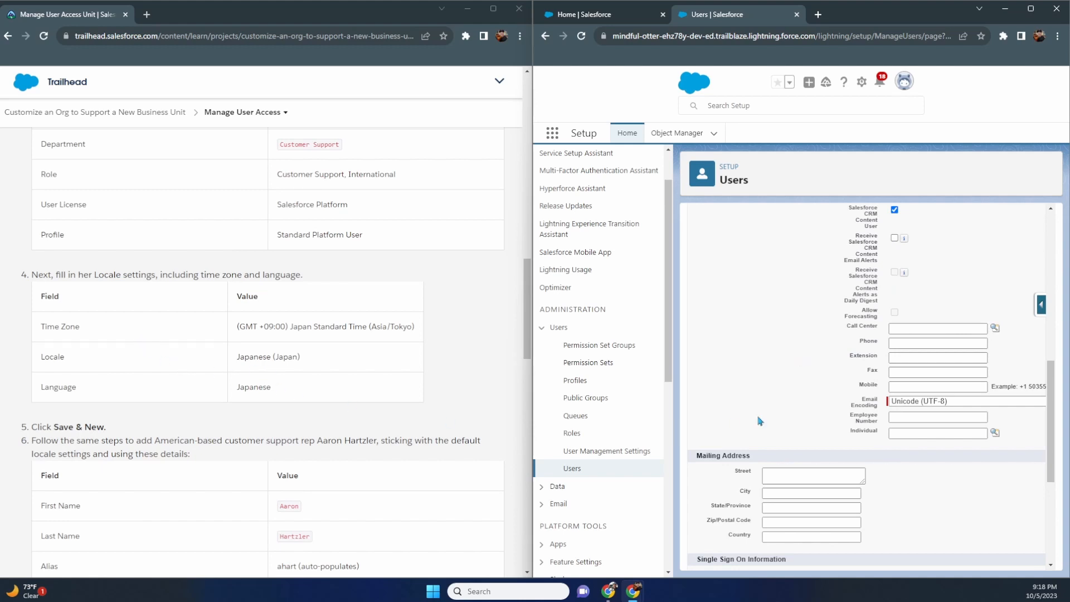
scroll(759, 421, "down", 4)
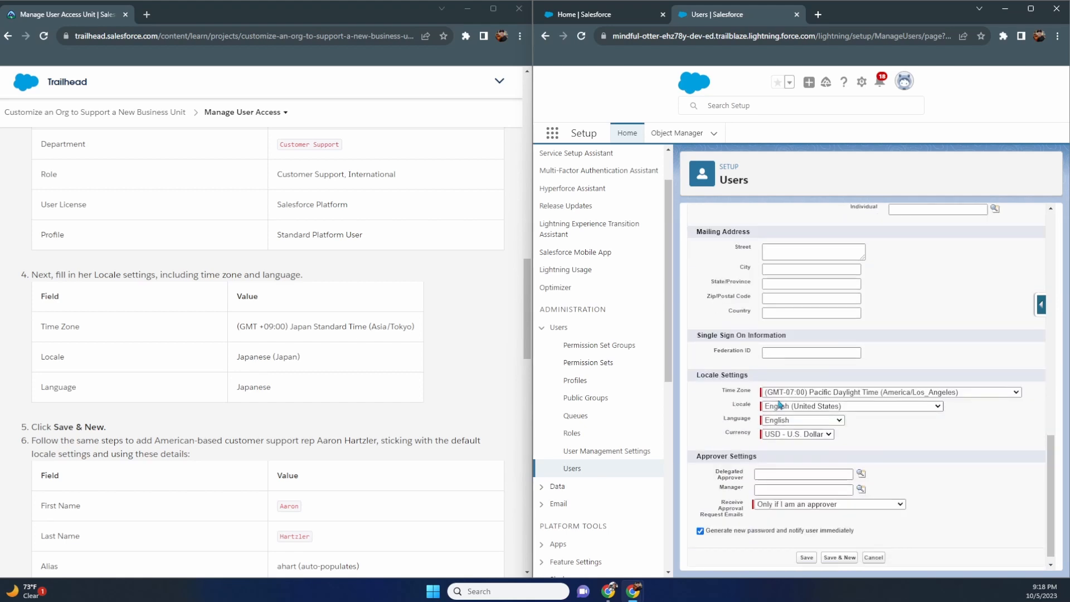
- Set the user's time zone to Japan Standard Time (Asia/Tokyo)
left_click(795, 393)
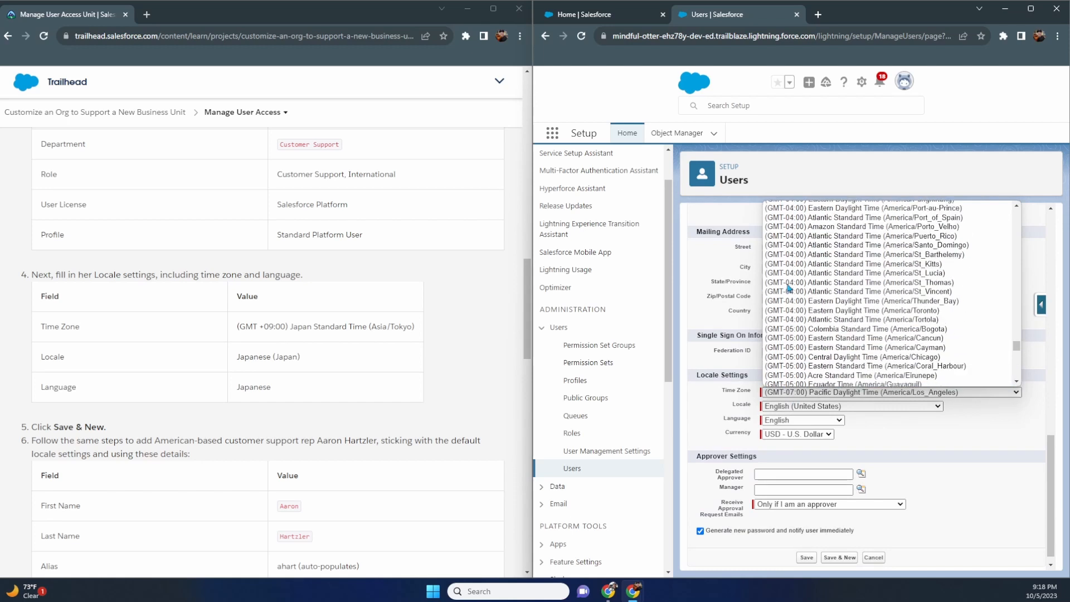
scroll(788, 289, "up", 8)
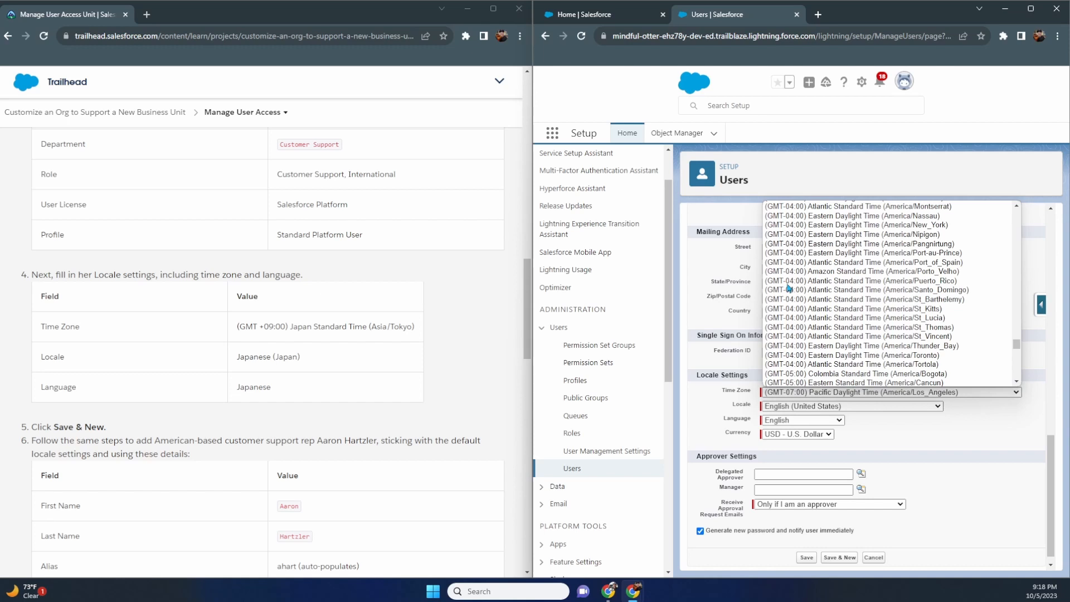
scroll(789, 288, "down", 10)
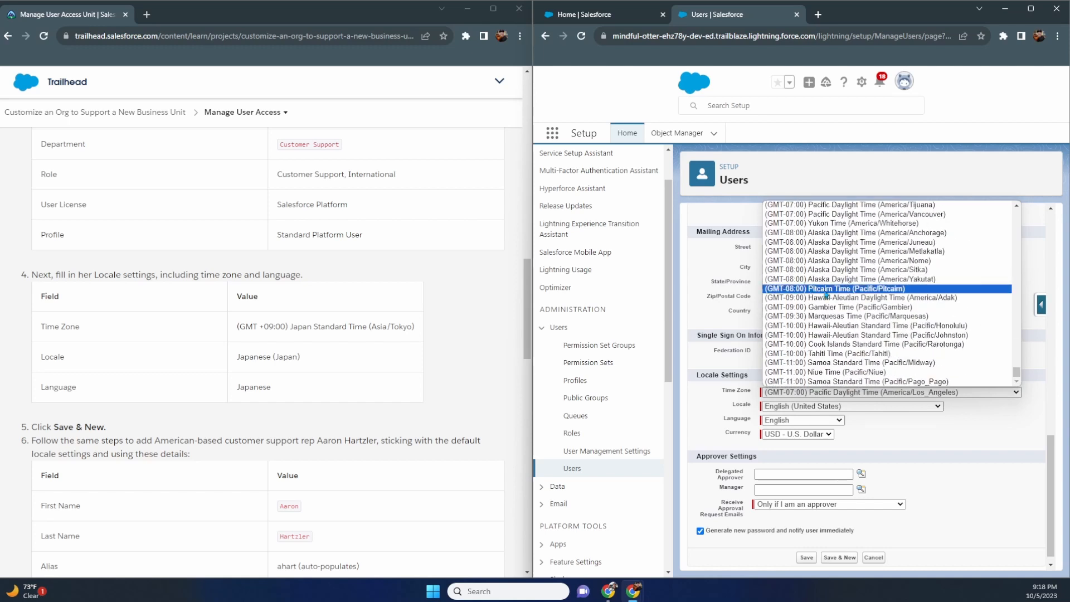
scroll(827, 294, "up", 12)
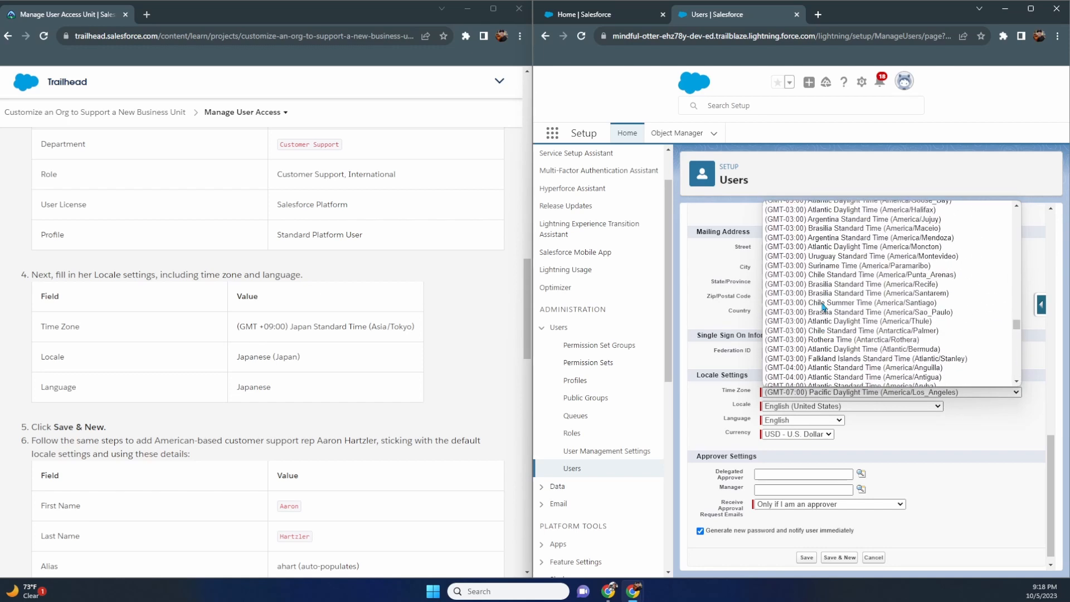
scroll(823, 306, "up", 15)
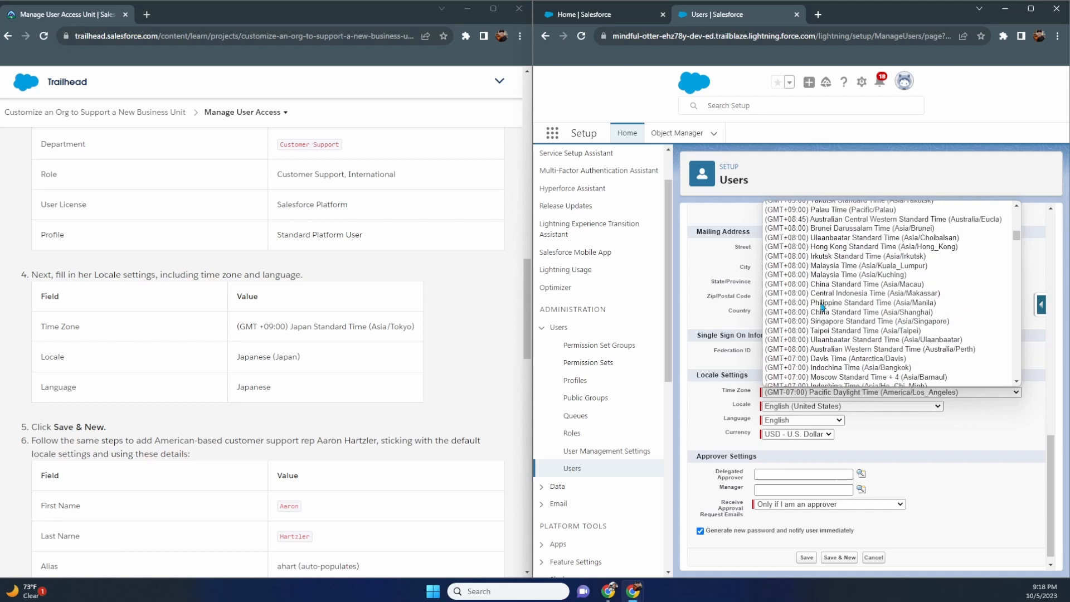
scroll(823, 306, "up", 8)
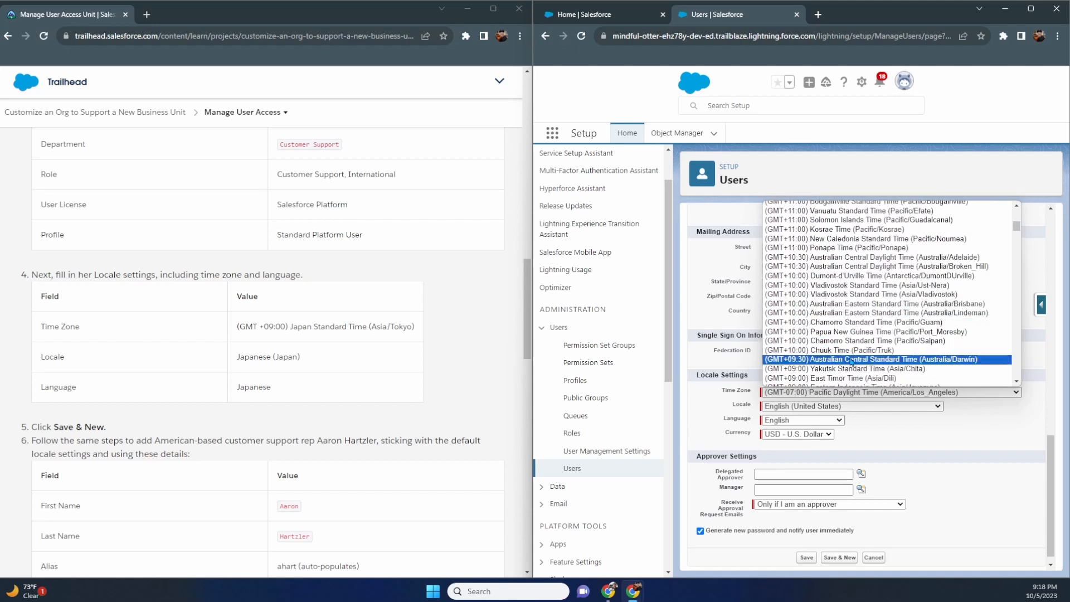
scroll(851, 362, "down", 4)
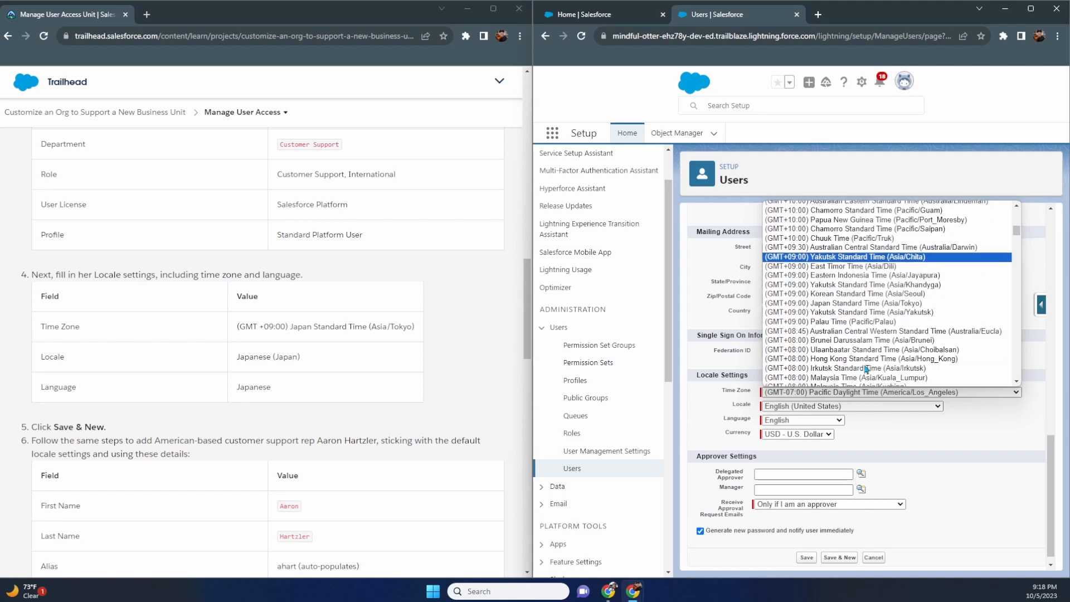
left_click(854, 305)
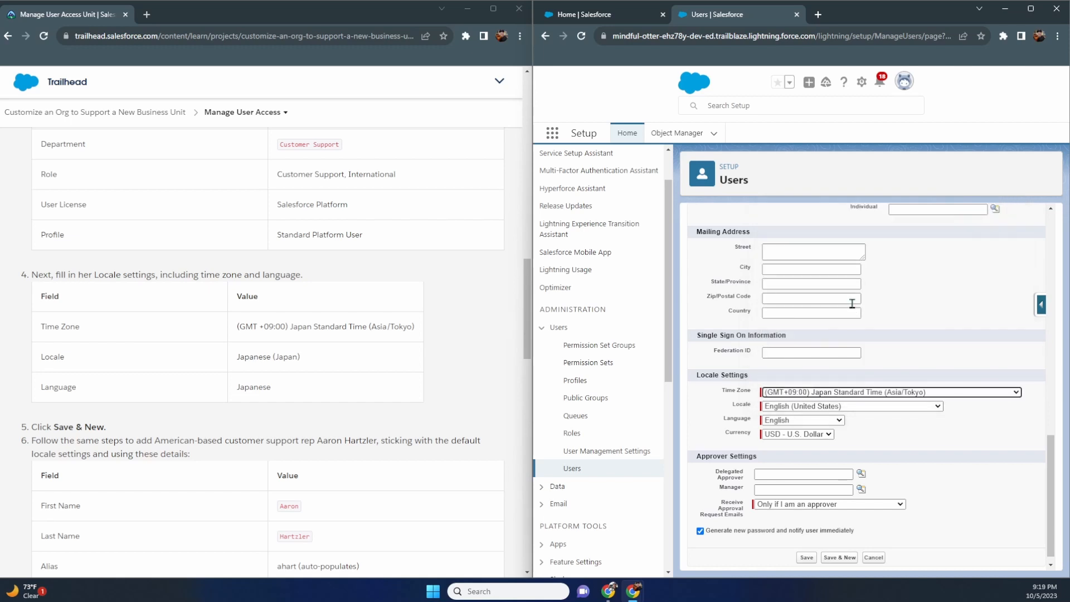
- Set Locale to Japanese (Japan) and Language to Japanese
left_click(866, 407)
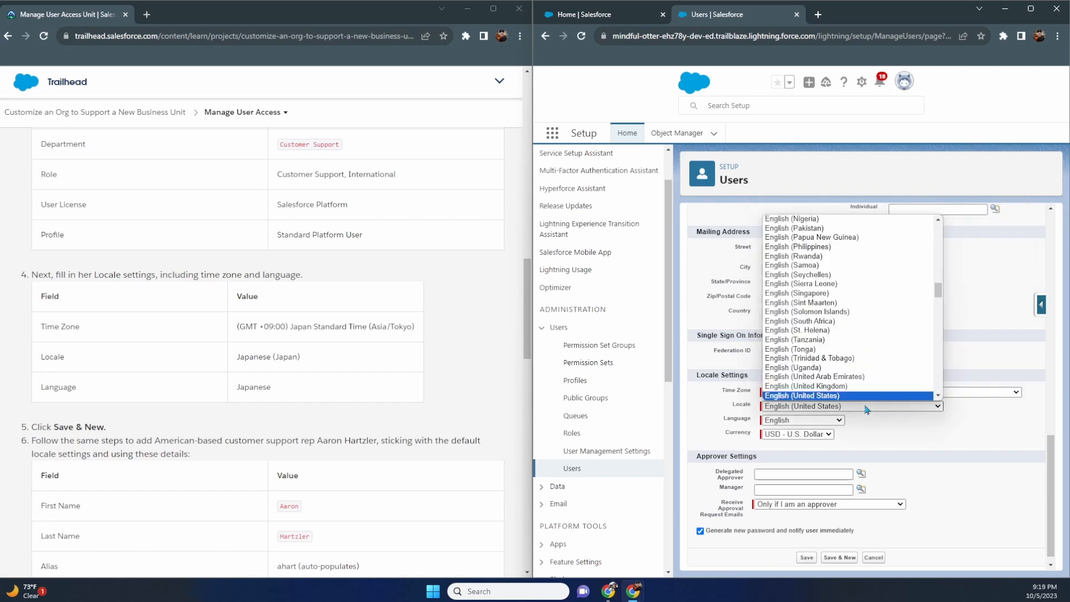
key("j")
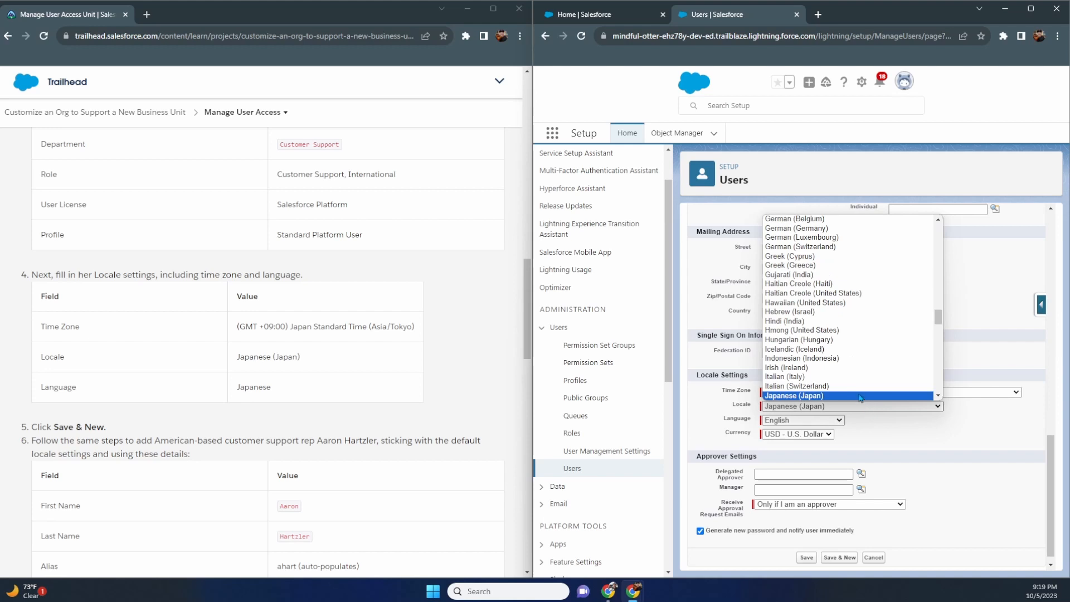
left_click(861, 395)
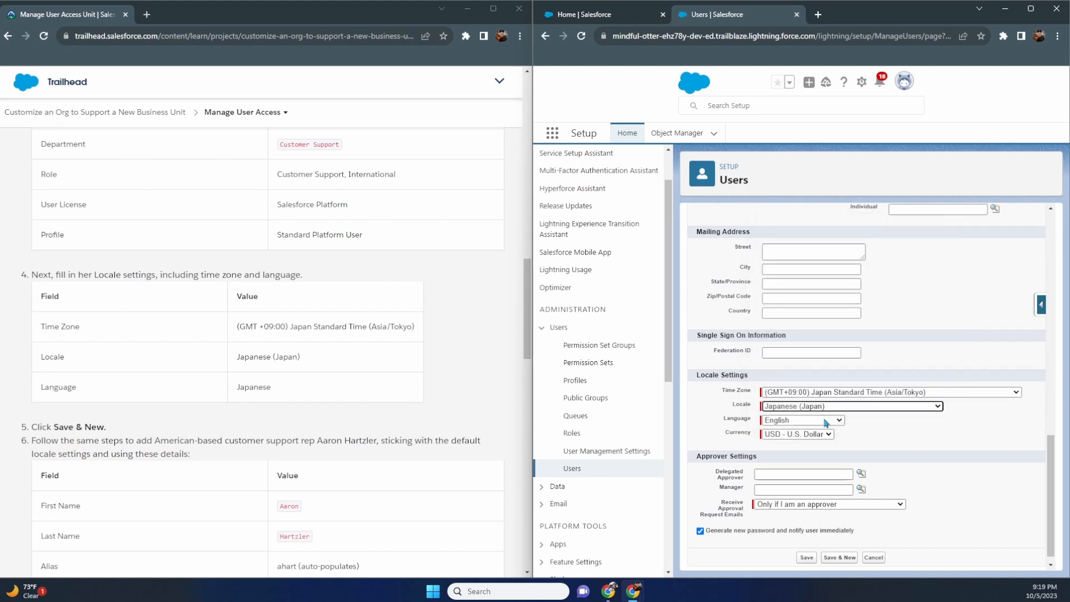
left_click(827, 420)
key("j")
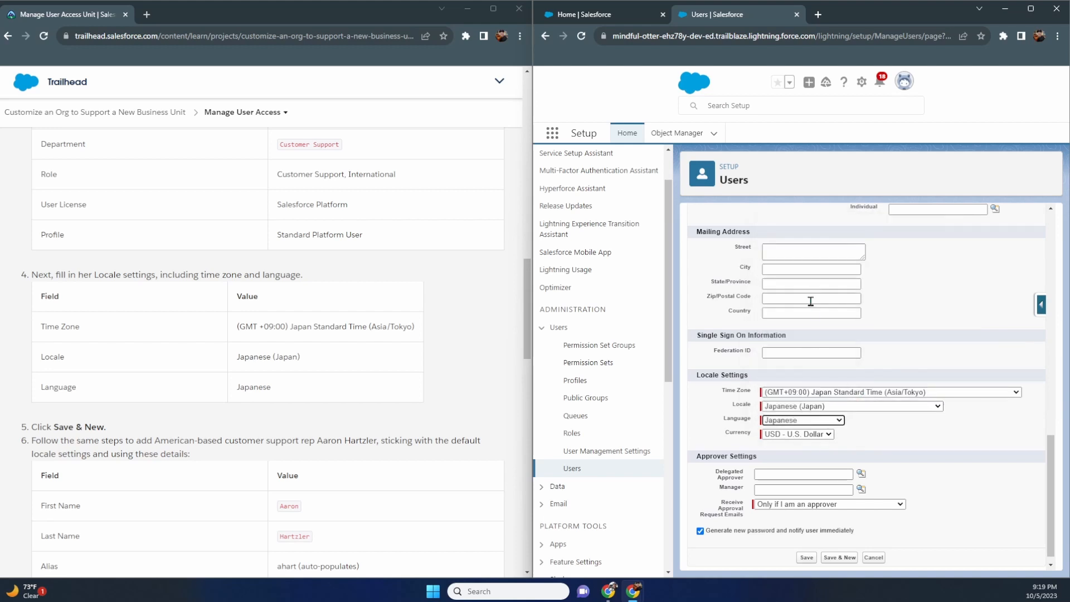
left_click(811, 297)
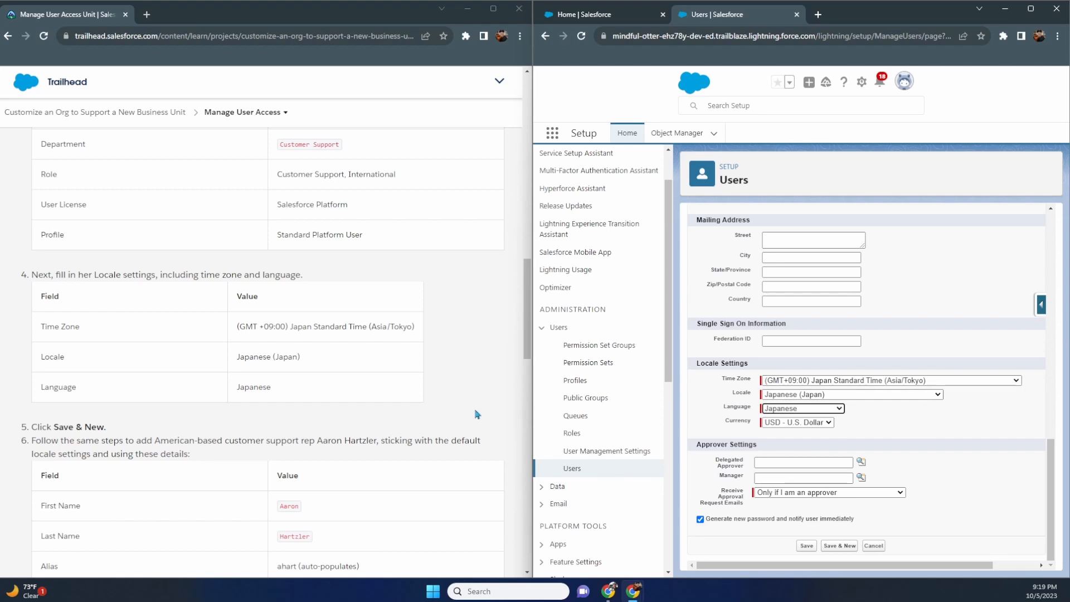
scroll(476, 414, "down", 3)
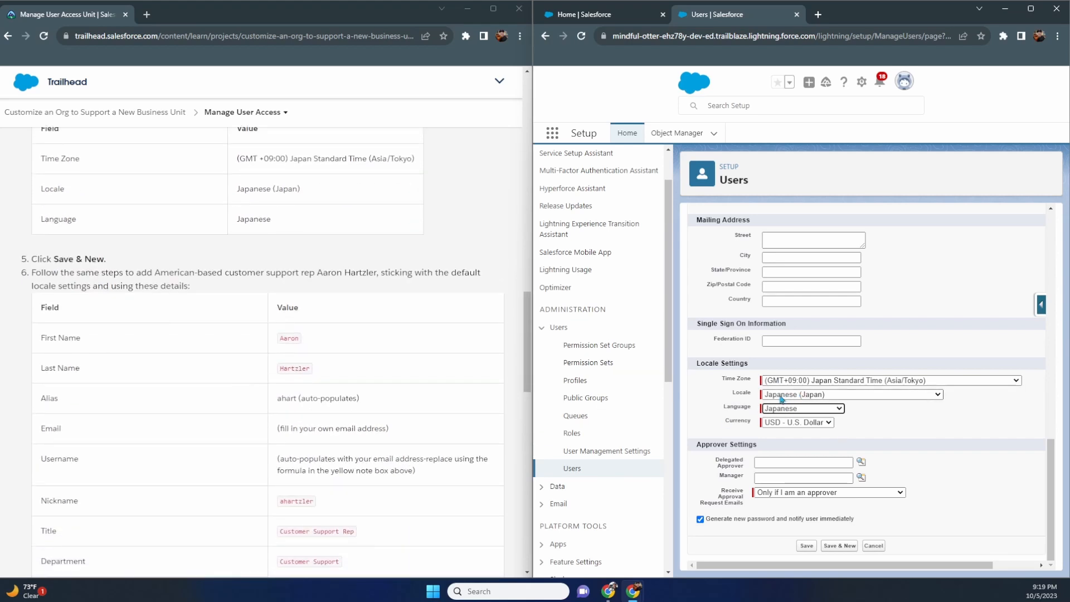
scroll(430, 363, "down", 1)
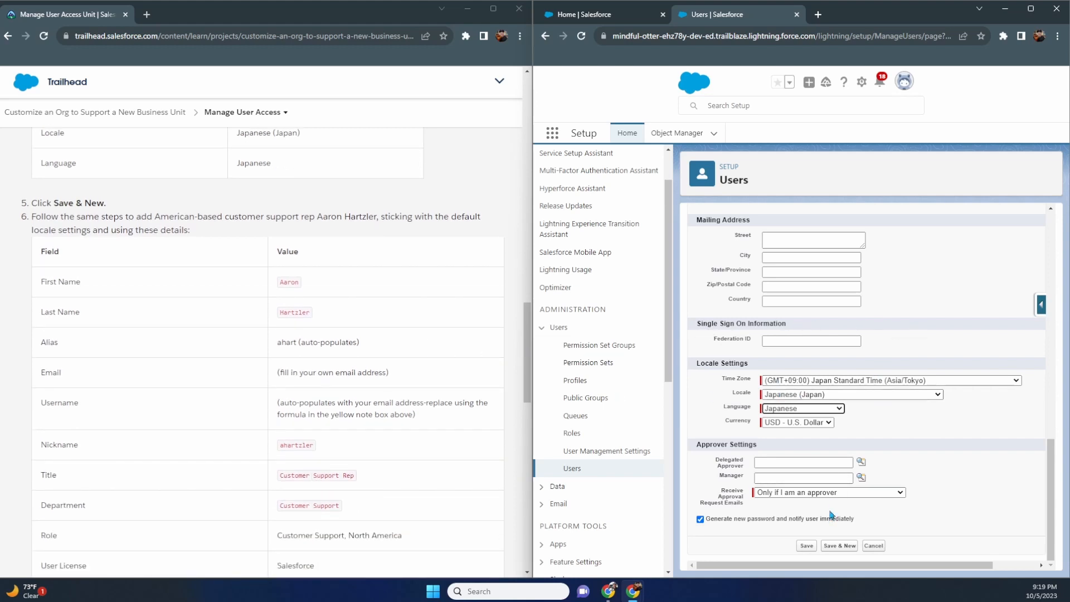
- Save & New, then fix the duplicate-username error by adding 1 to the username's domain
left_click(839, 546)
scroll(463, 390, "down", 2)
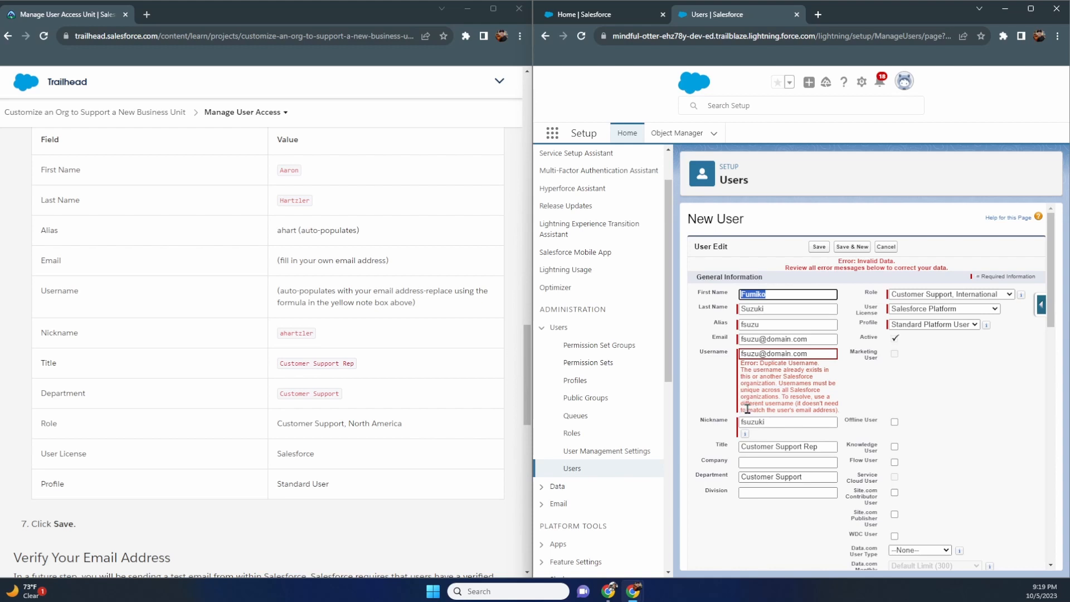
left_click(793, 354)
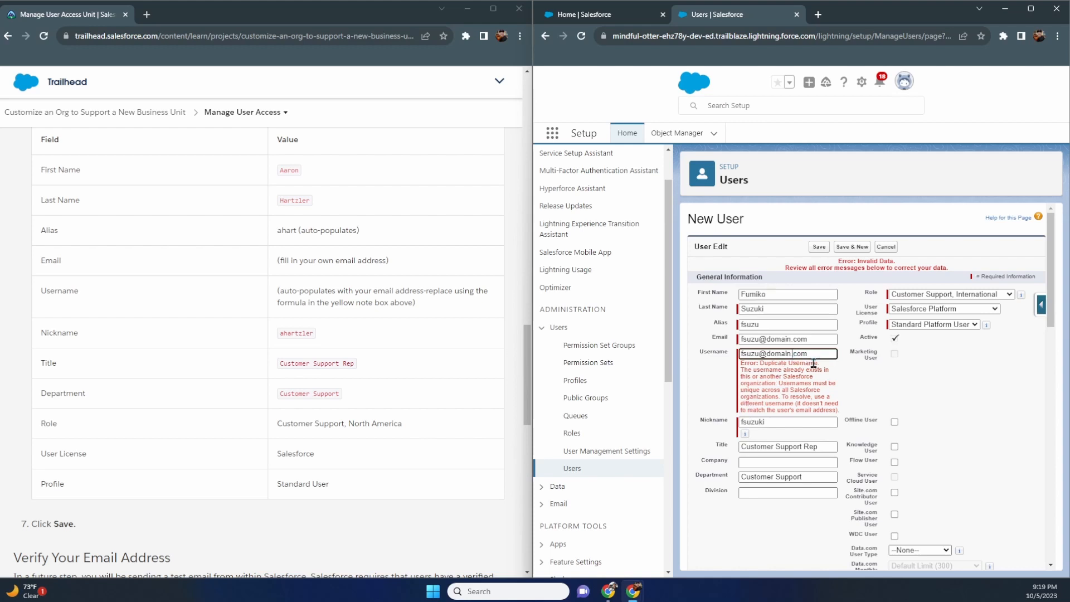
type("1")
left_click(819, 246)
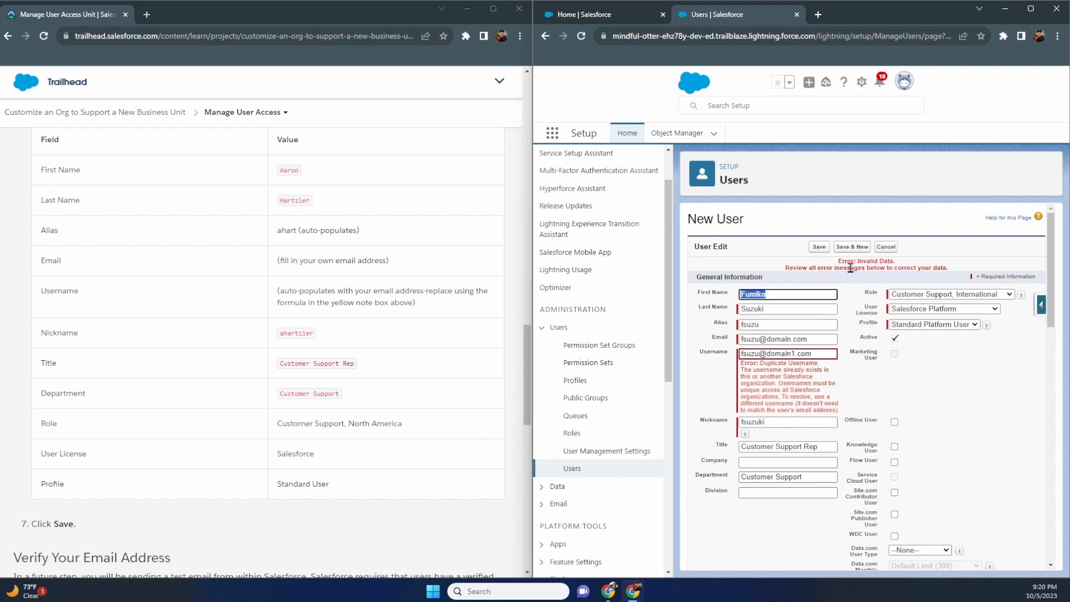
left_click(852, 248)
- Change the number in the username again and retry Save & New
left_click_drag(795, 355, 765, 359)
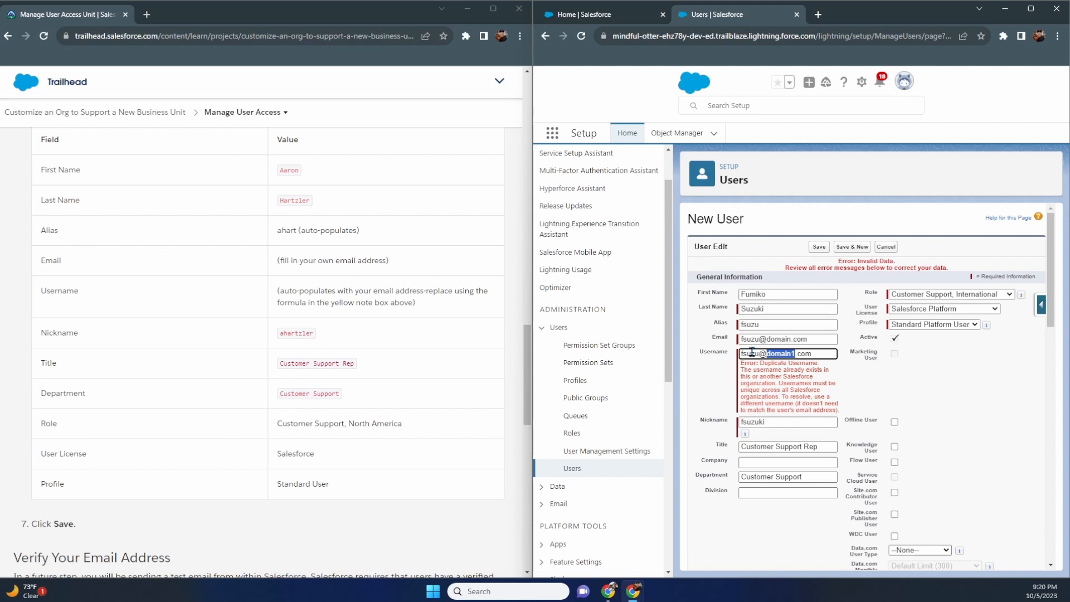
left_click(791, 355)
left_click(853, 246)
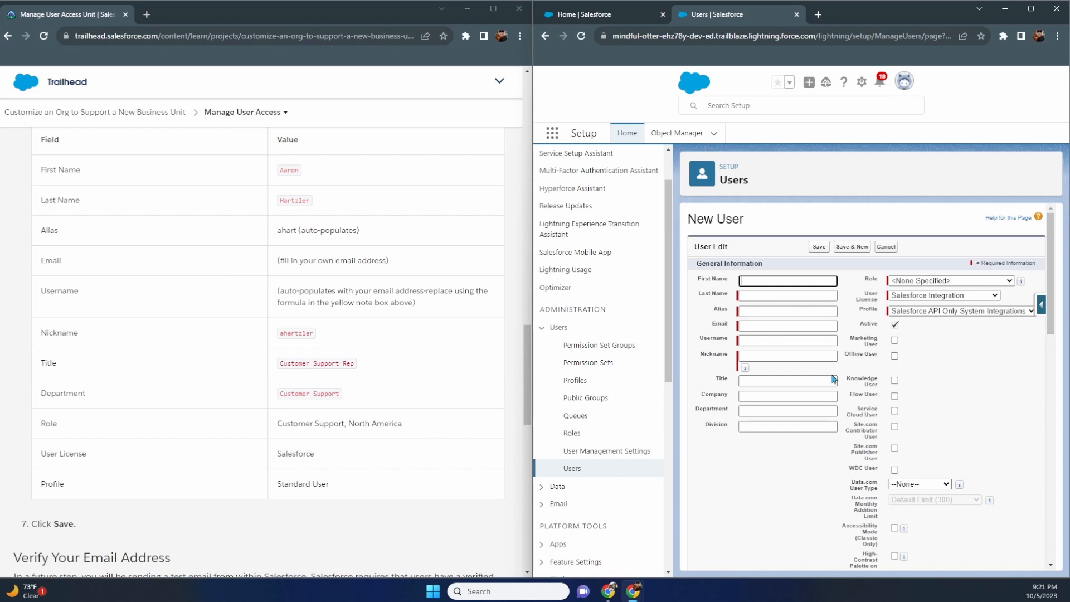
- Enter the second rep's first and last name, keeping the auto-filled alias
left_click(797, 341)
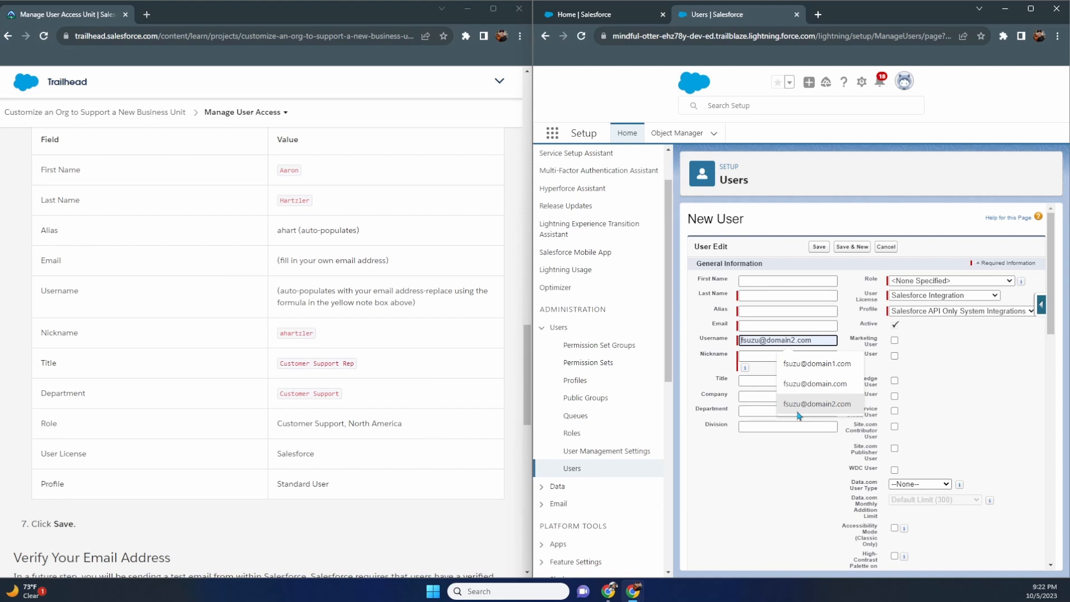
left_click(775, 282)
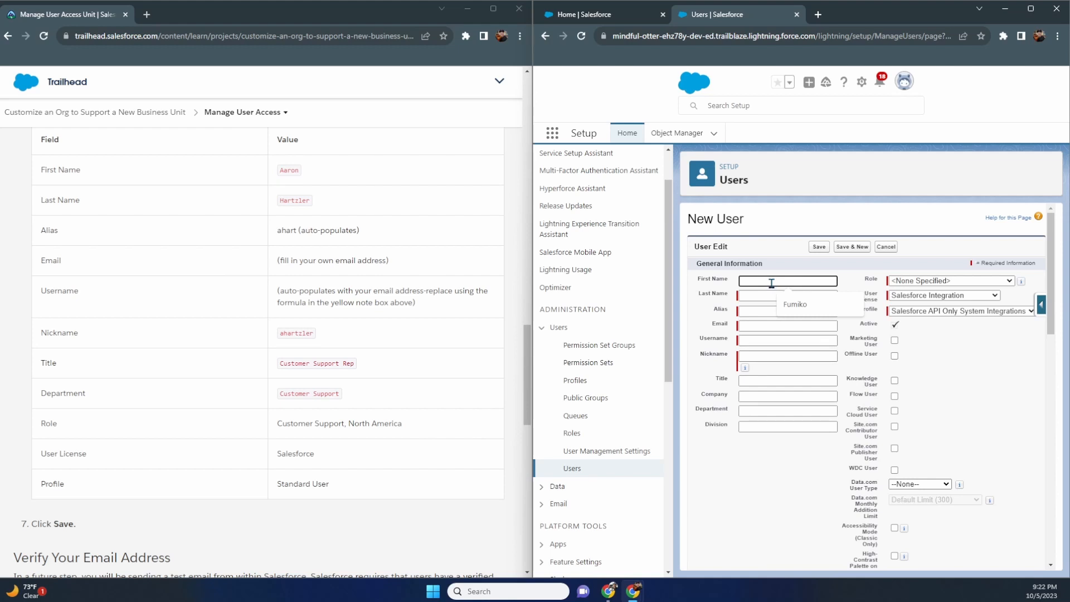
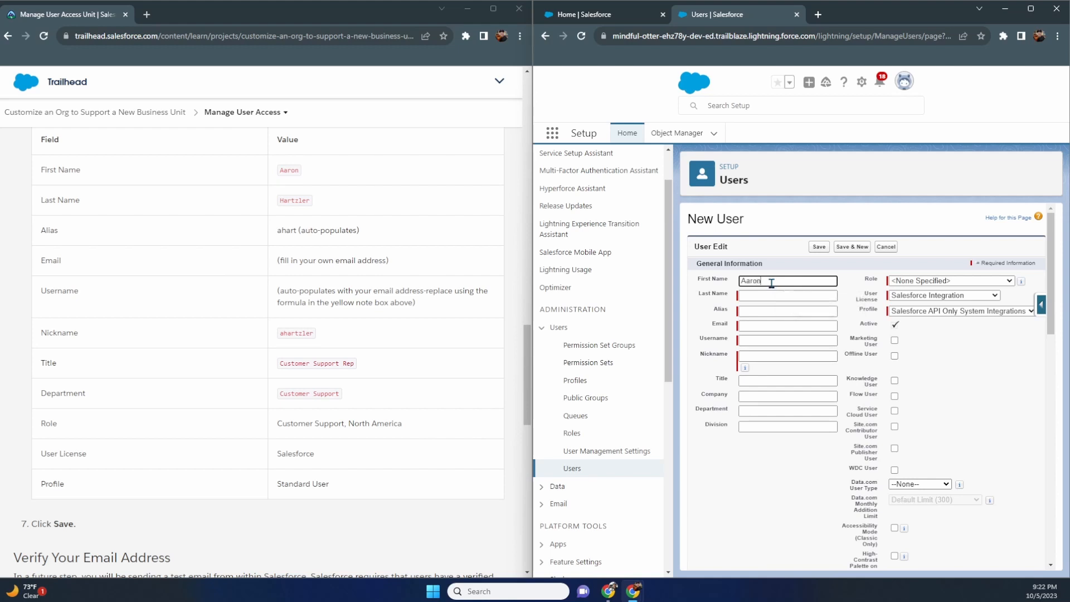
key("Tab")
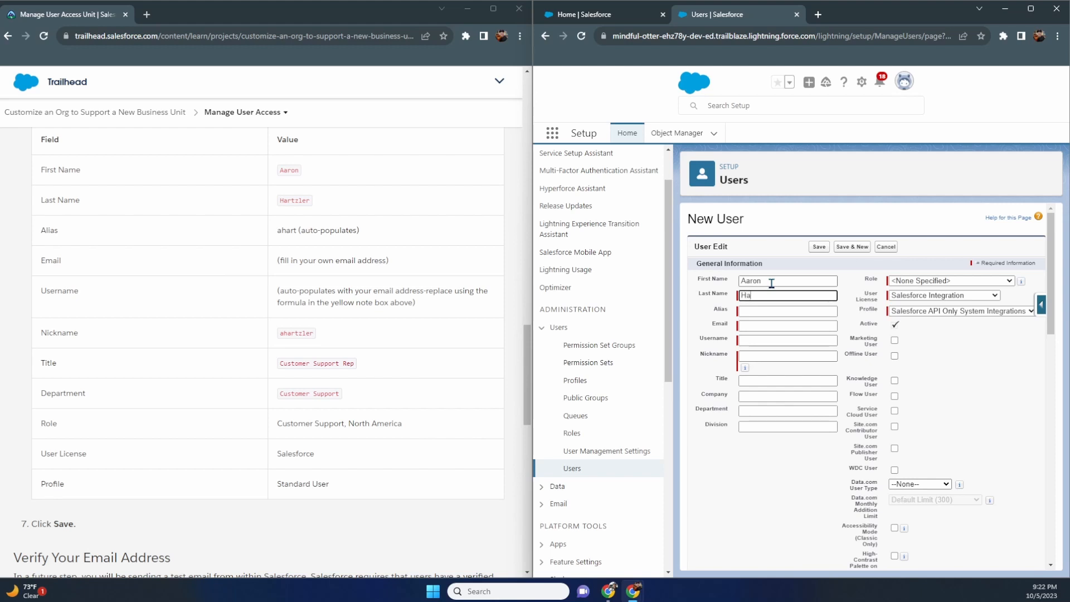
key("Tab")
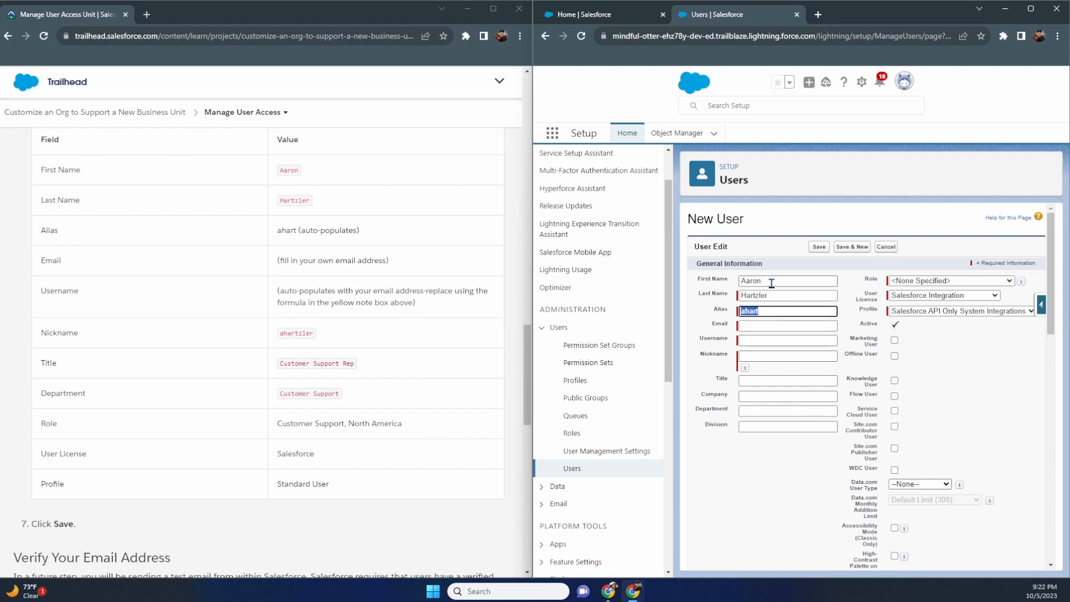
key("Tab")
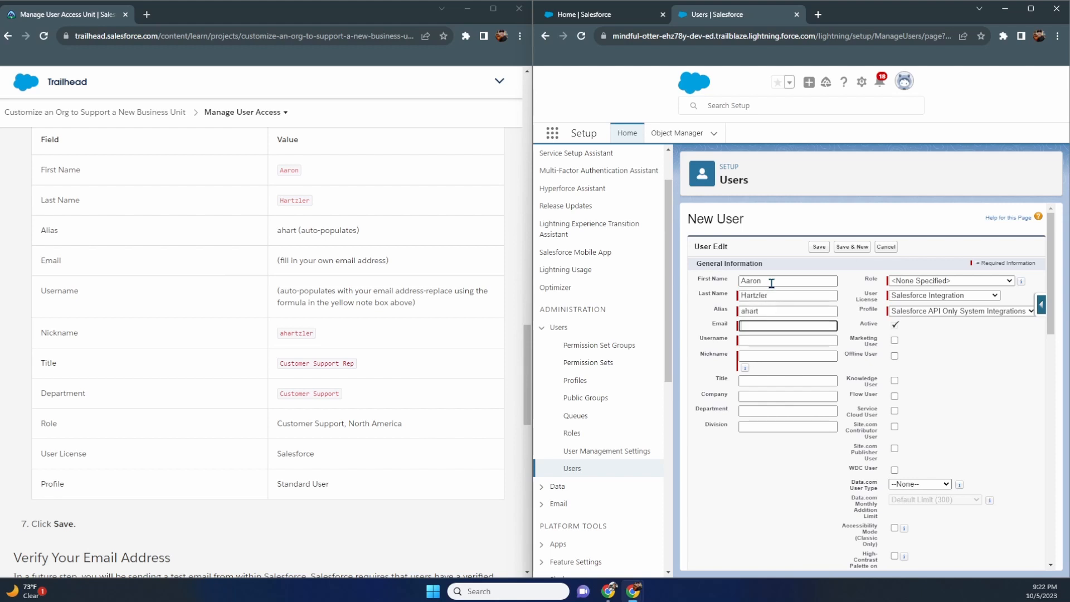
- Enter the rep's email, nickname and title 'Customer Support Rep', then save the user
type("aaron@domain.com")
key("Tab")
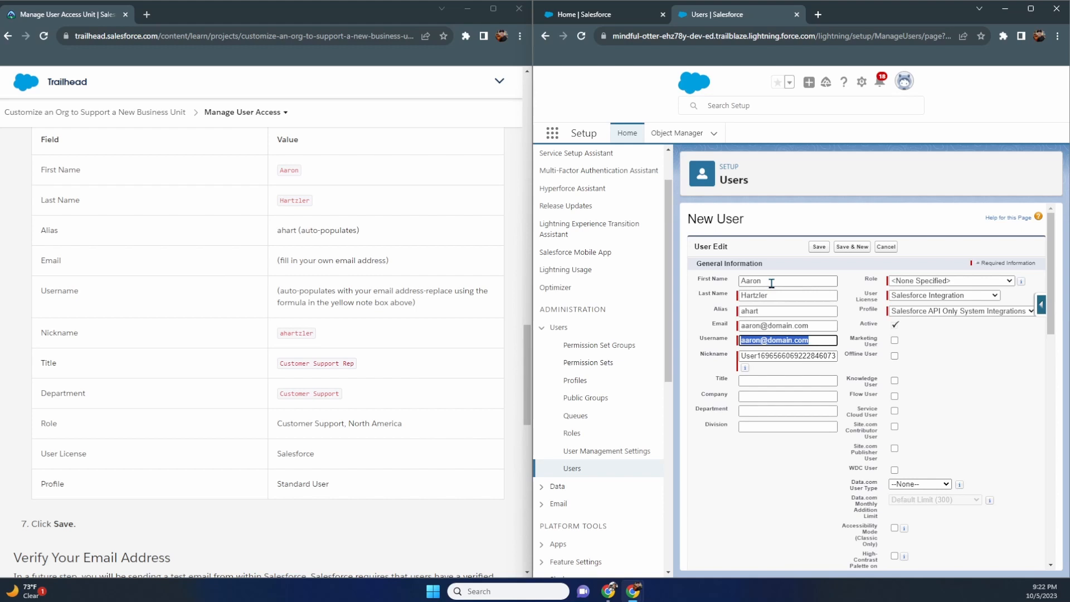
key("Tab")
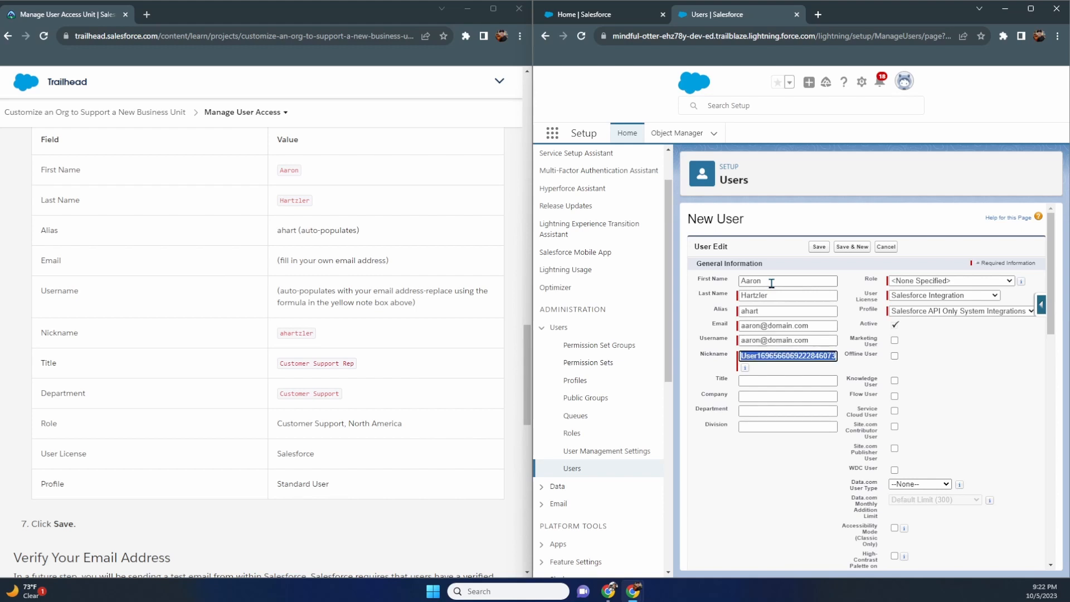
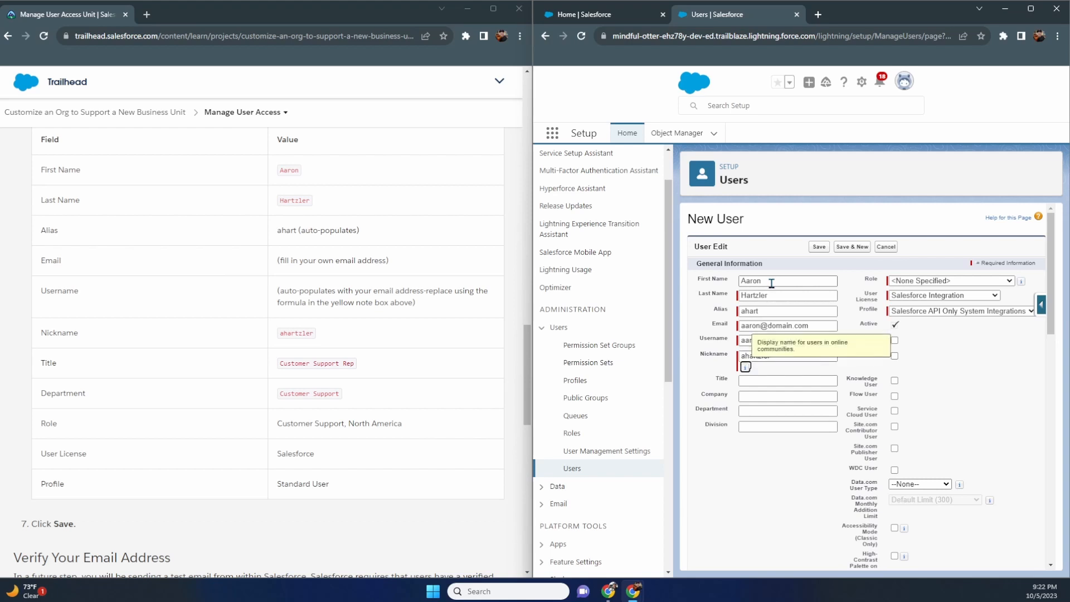
key("Tab")
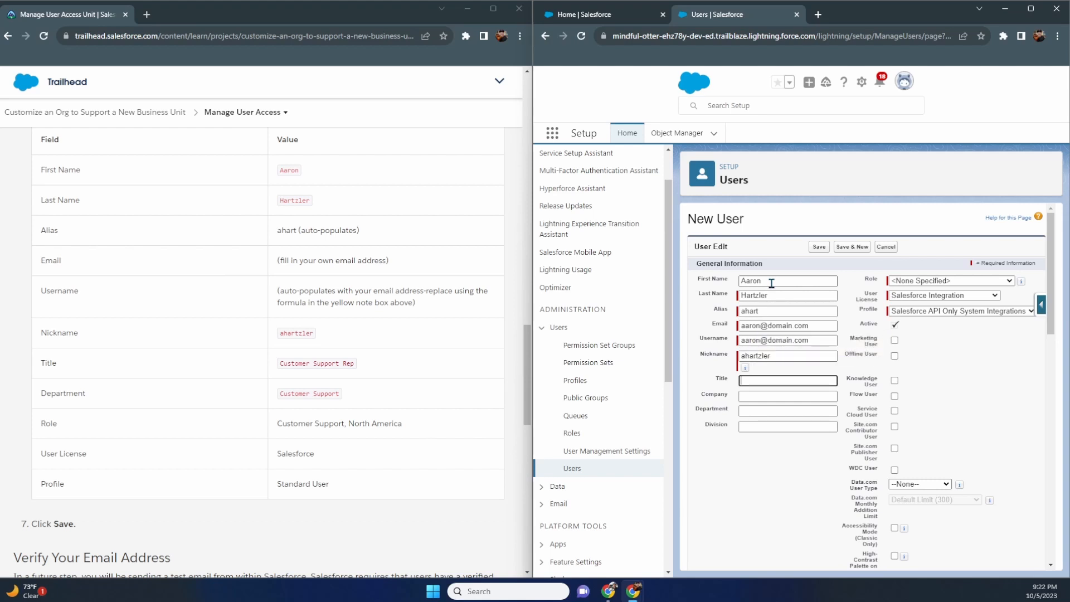
type("Customer Support Rep")
key("Return")
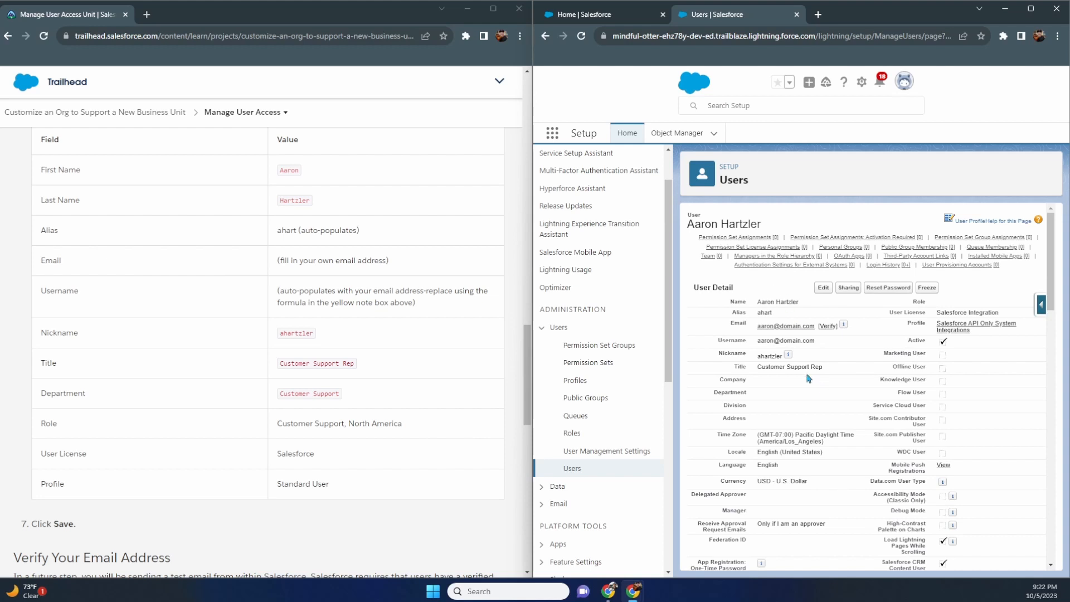
- Edit the saved support user and enter Customer Support as the department
left_click(824, 288)
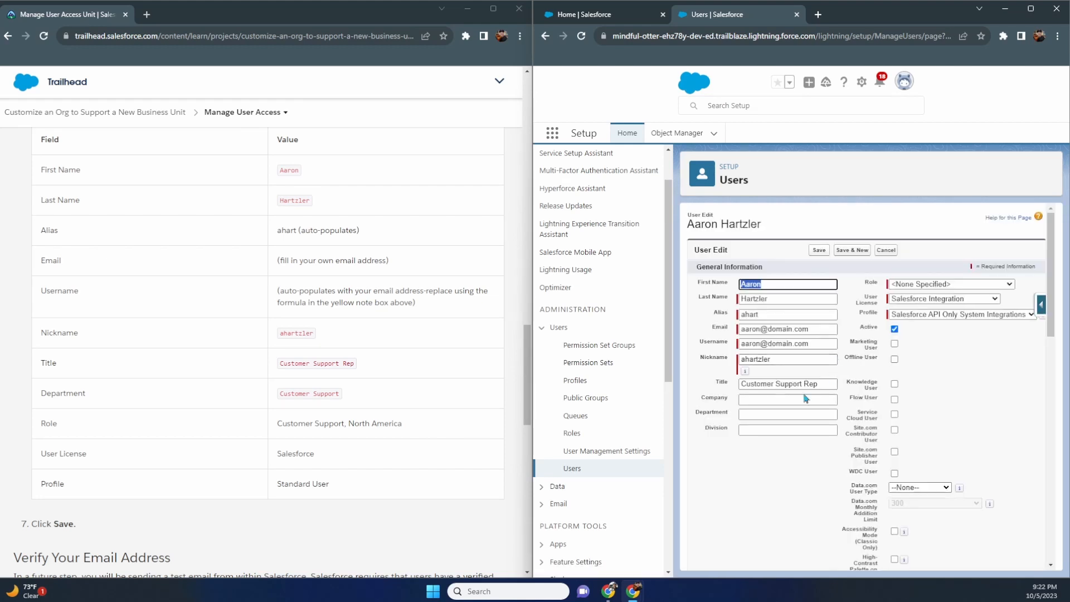
left_click(801, 400)
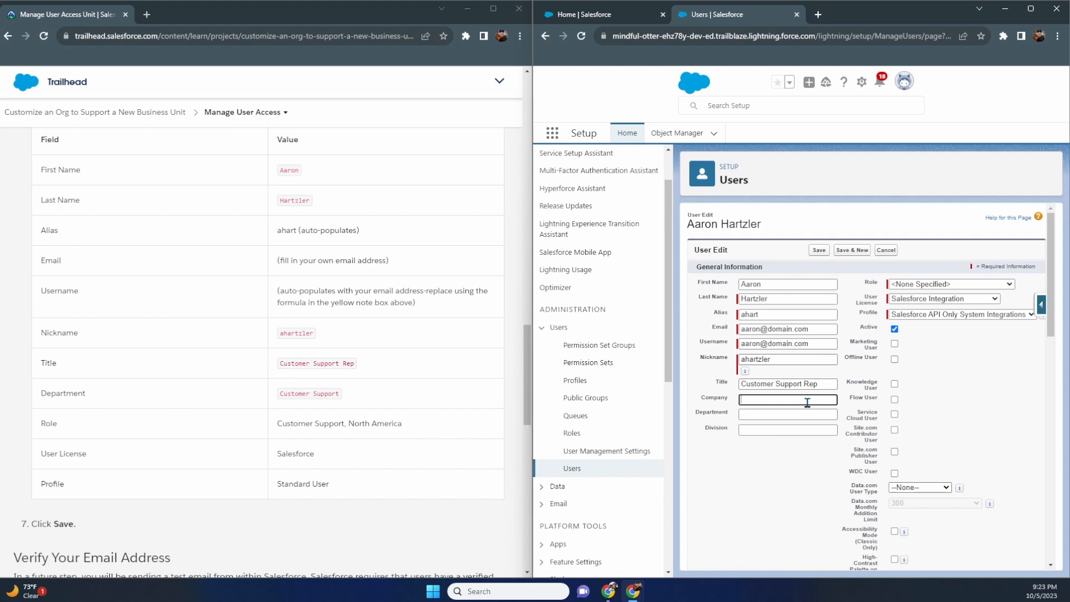
key("Tab")
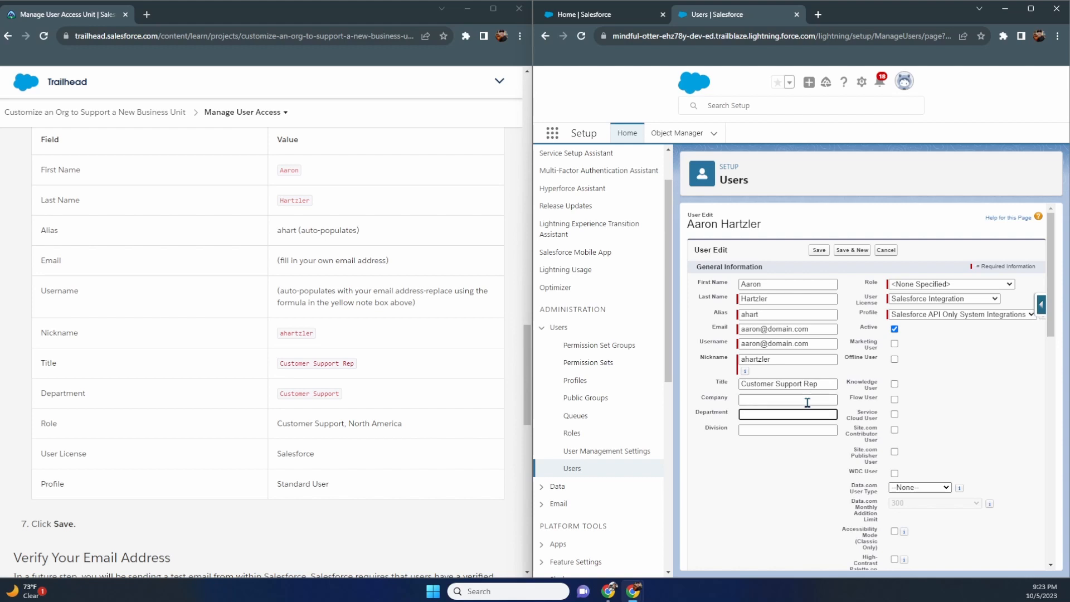
type("Customer Supp")
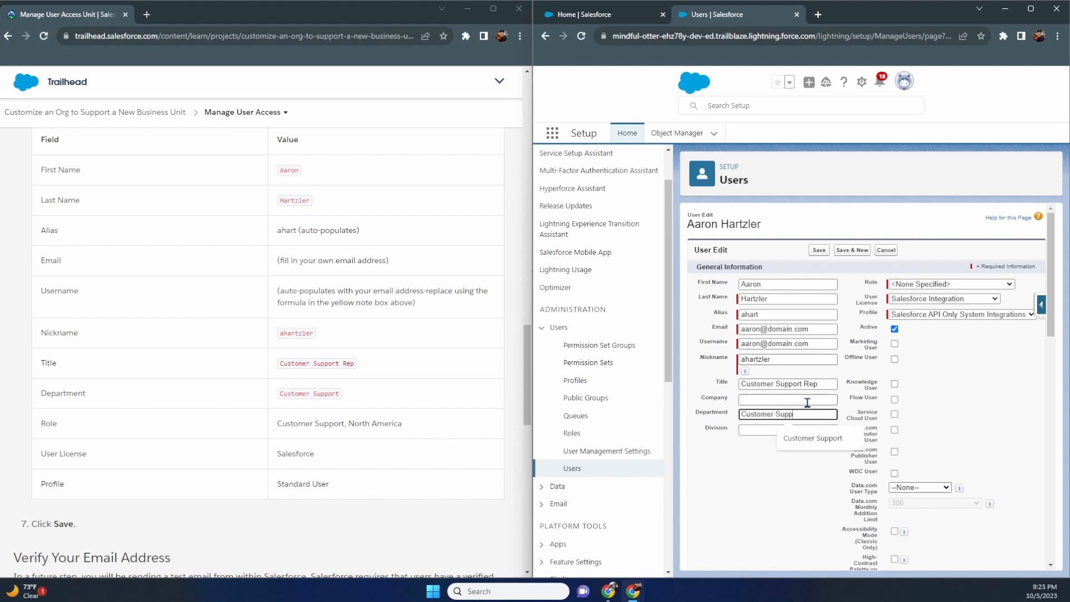
type("ort")
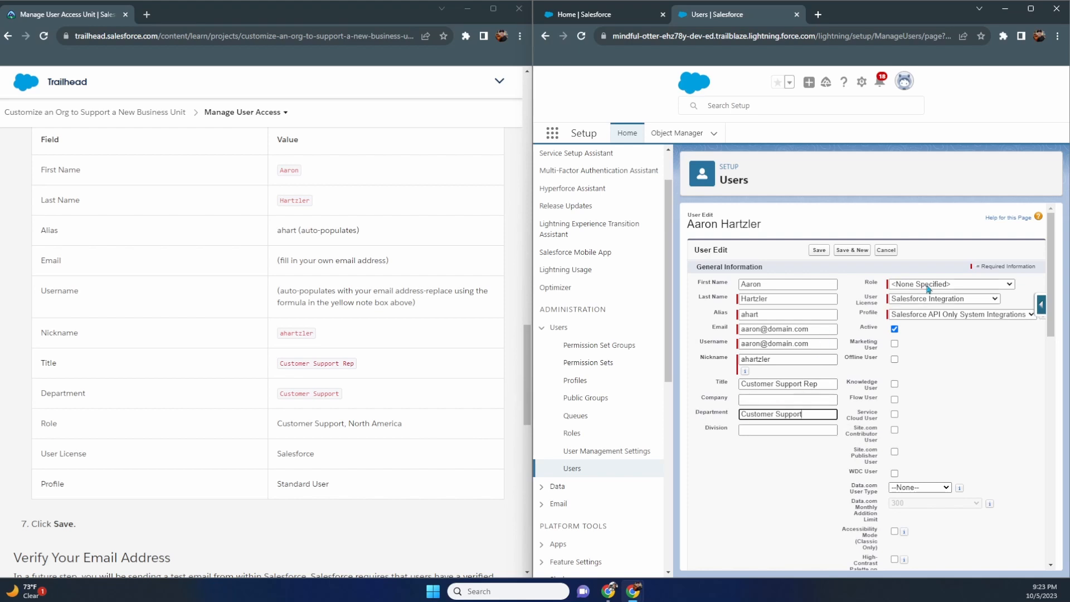
- Set role Customer Support, North America, user license Salesforce, and profile Standard User
left_click(928, 287)
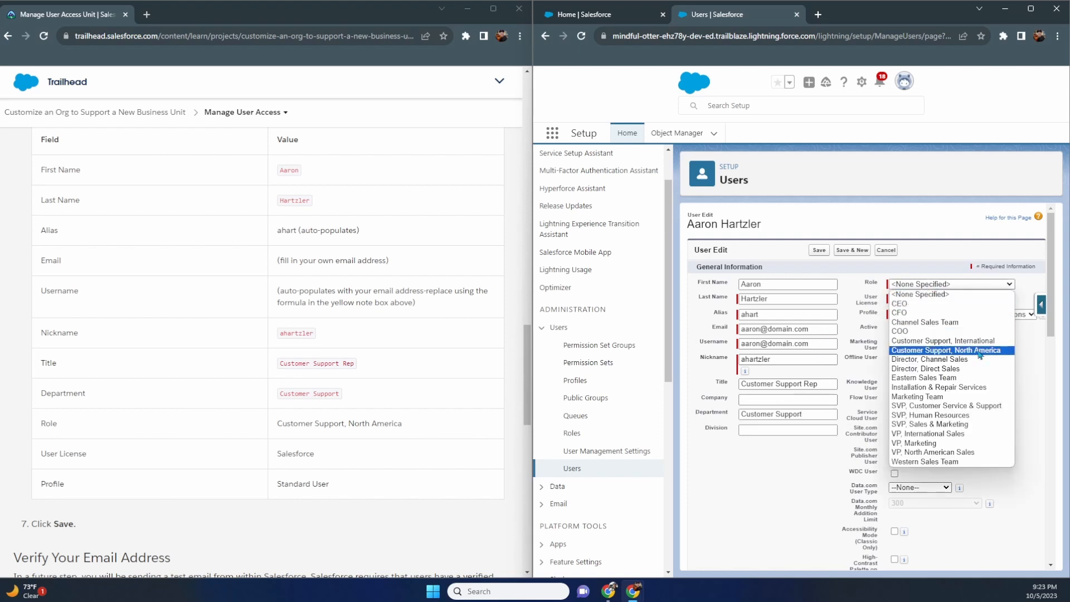
left_click(979, 350)
left_click(933, 301)
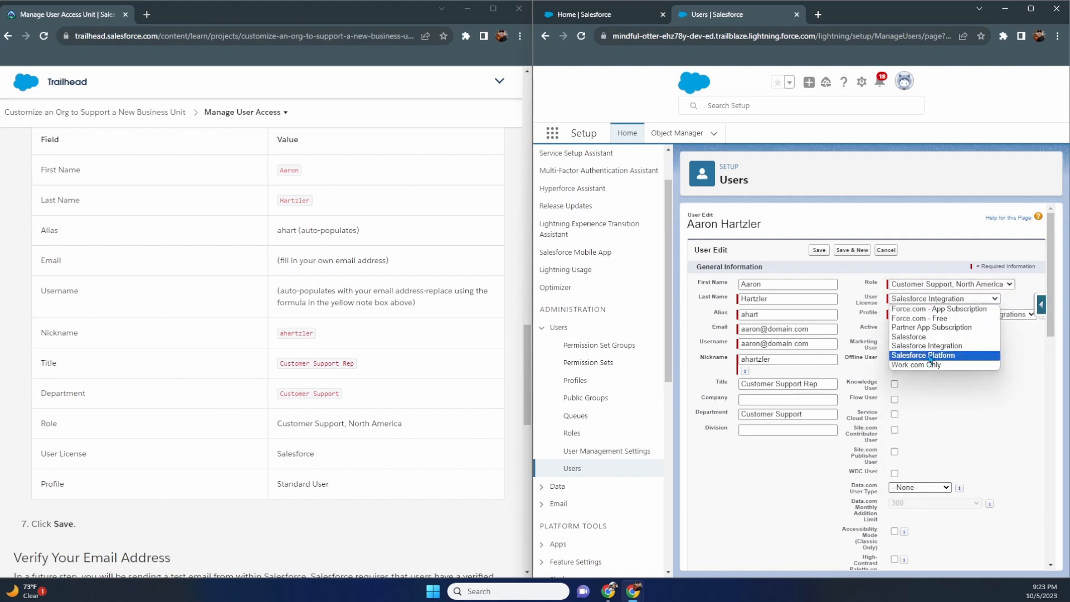
left_click(931, 360)
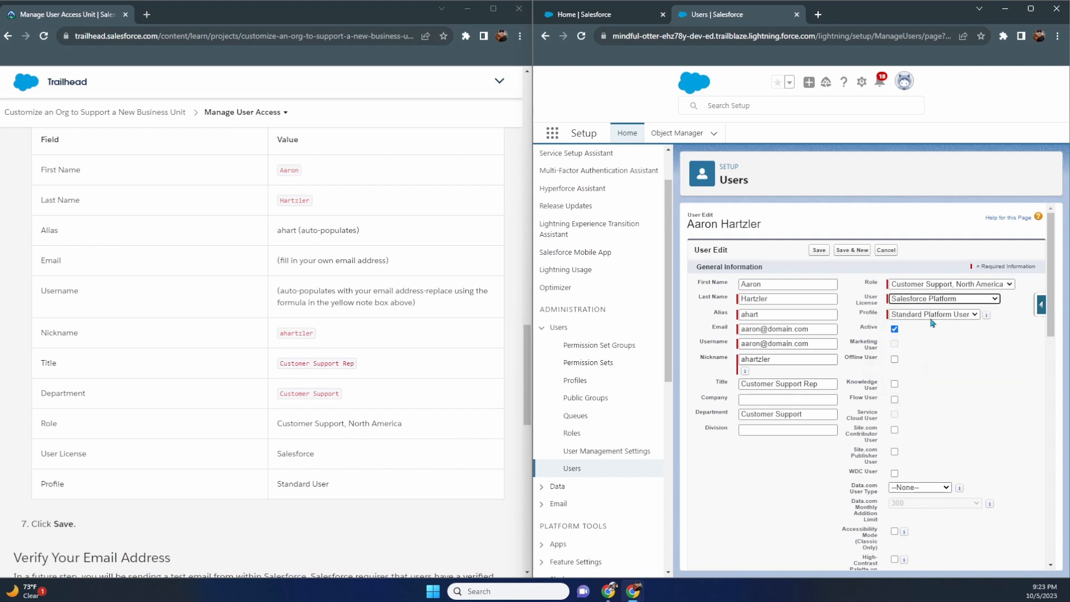
left_click(933, 302)
left_click(941, 338)
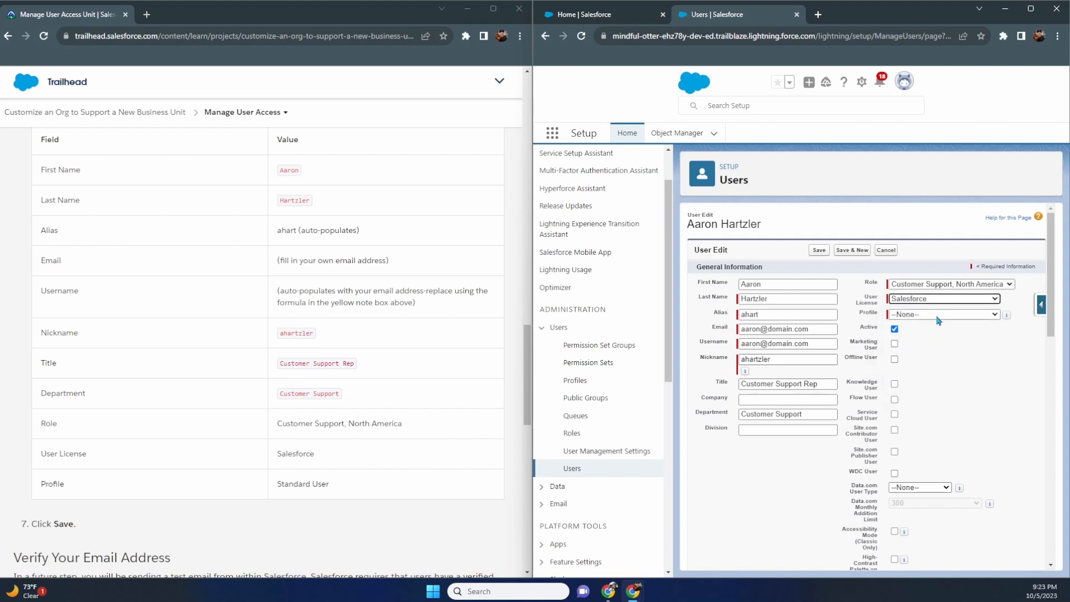
left_click(938, 316)
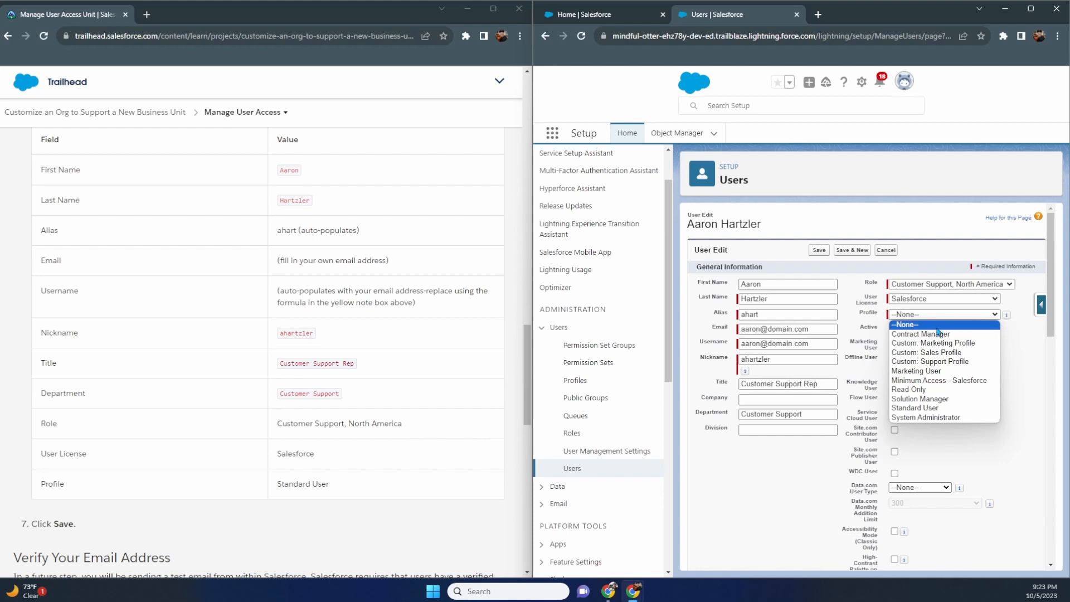
left_click(934, 408)
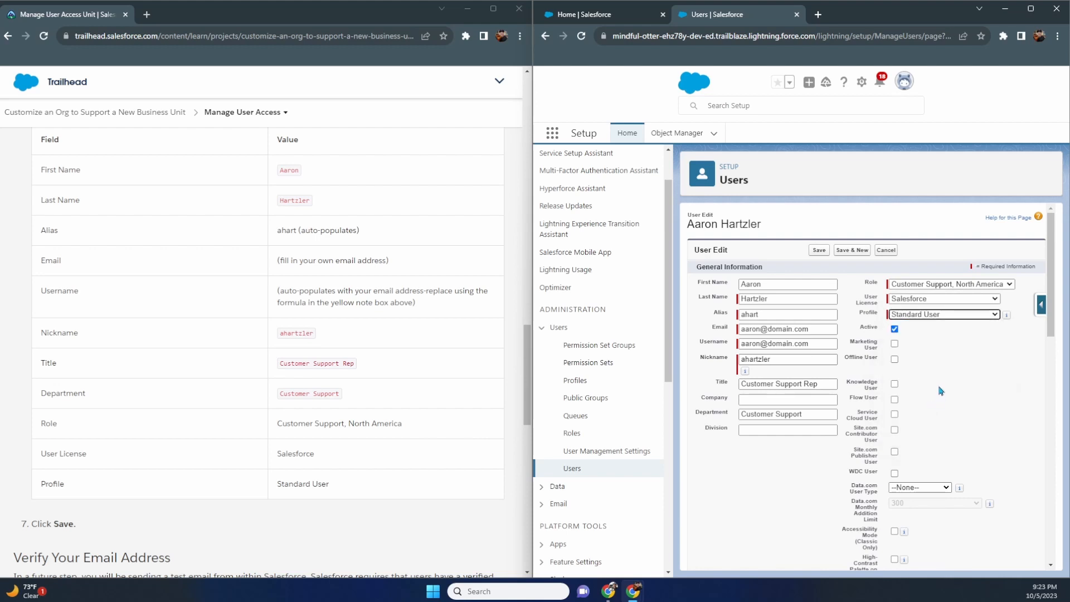
scroll(937, 378, "down", 1)
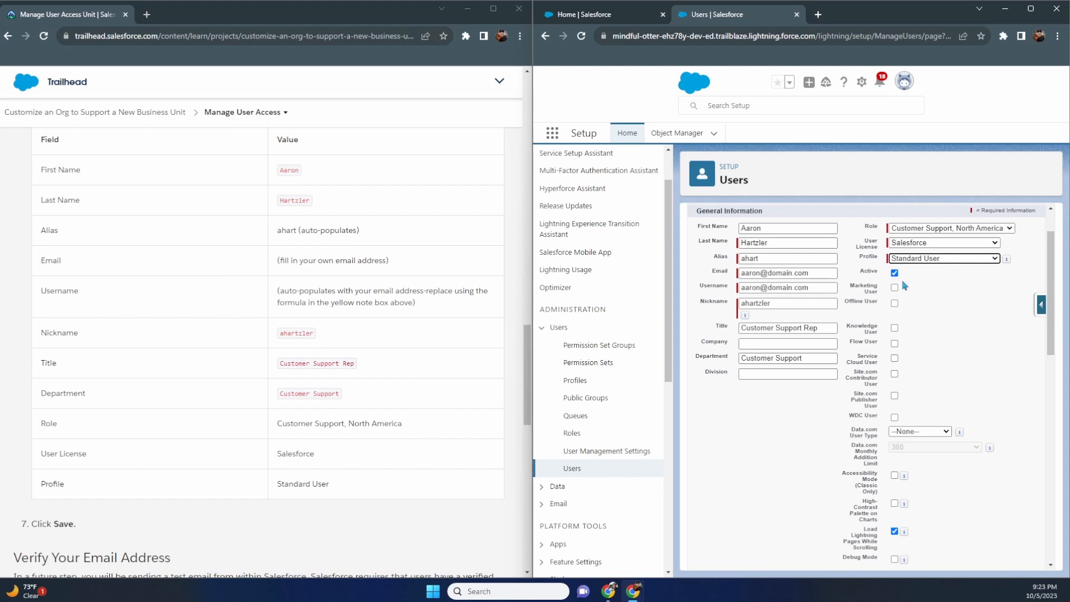
- Turn off Receive Salesforce CRM Content Email Alerts for the new user
scroll(900, 285, "down", 1)
scroll(904, 285, "up", 2)
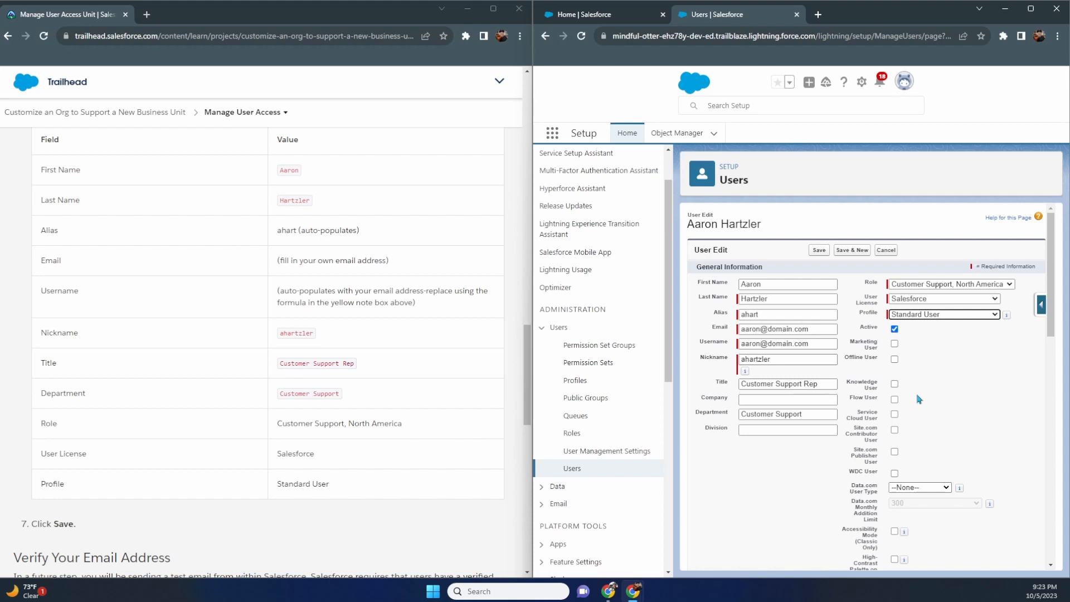
scroll(919, 398, "down", 1)
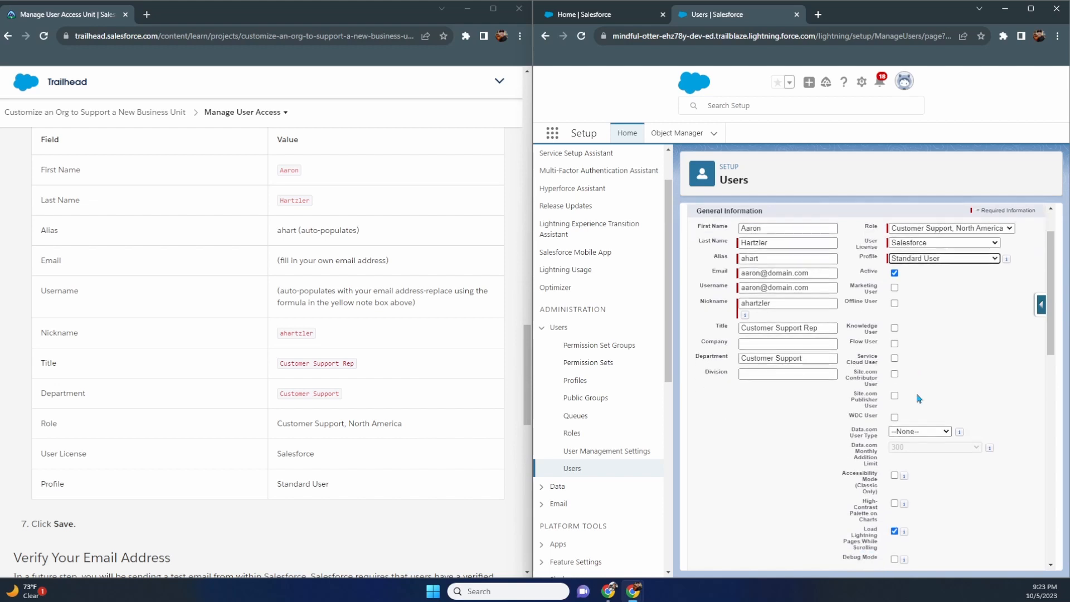
scroll(919, 398, "down", 2)
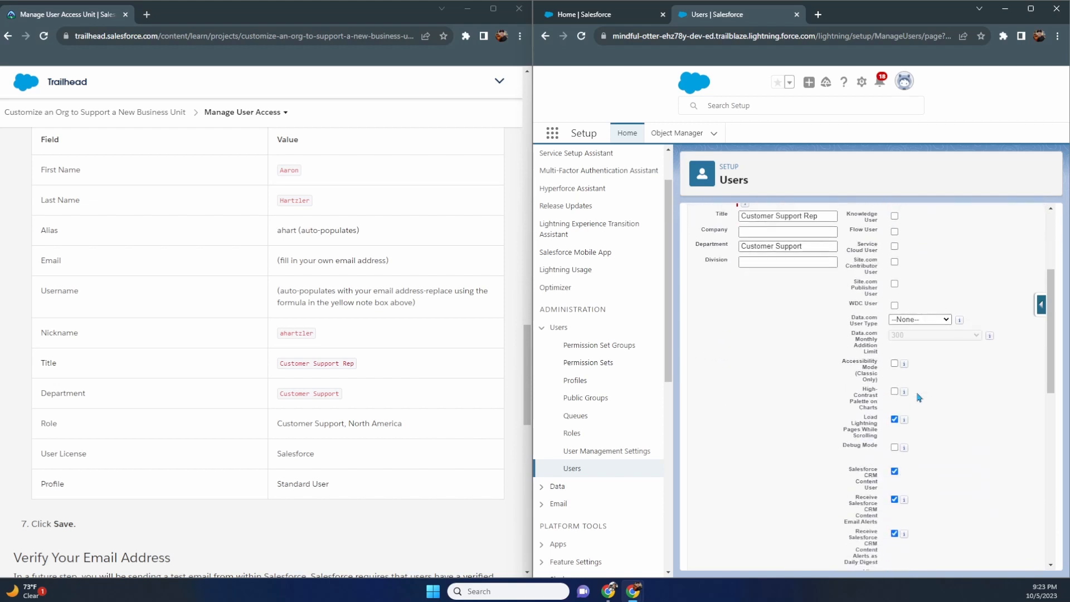
scroll(919, 398, "down", 1)
left_click(894, 444)
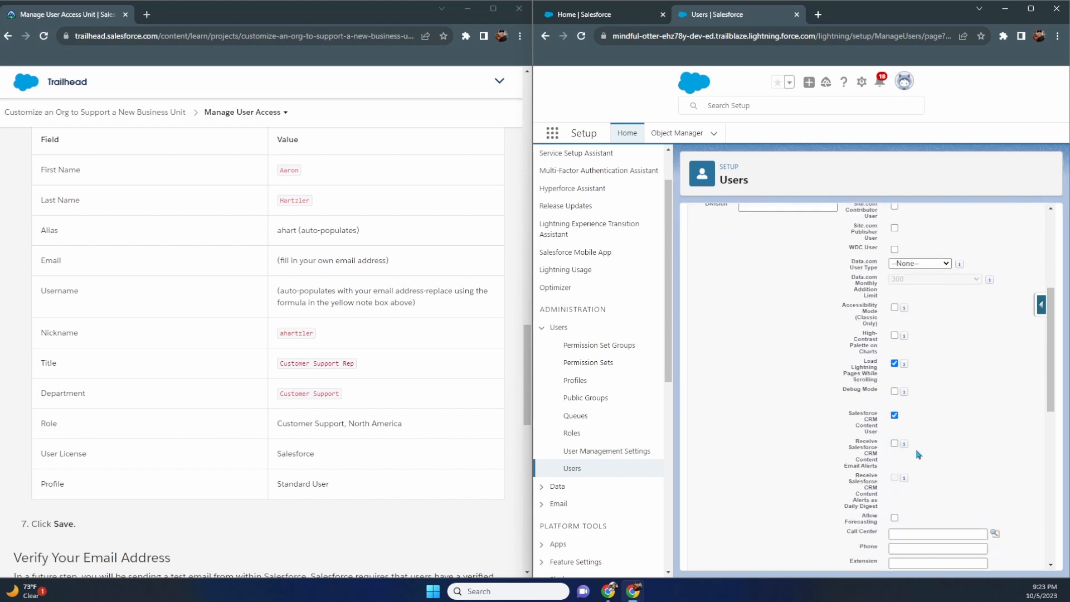
mouse_move(905, 479)
- Save the new support user record from the bottom of the form
scroll(895, 446, "down", 5)
scroll(460, 393, "down", 1)
scroll(460, 393, "down", 5)
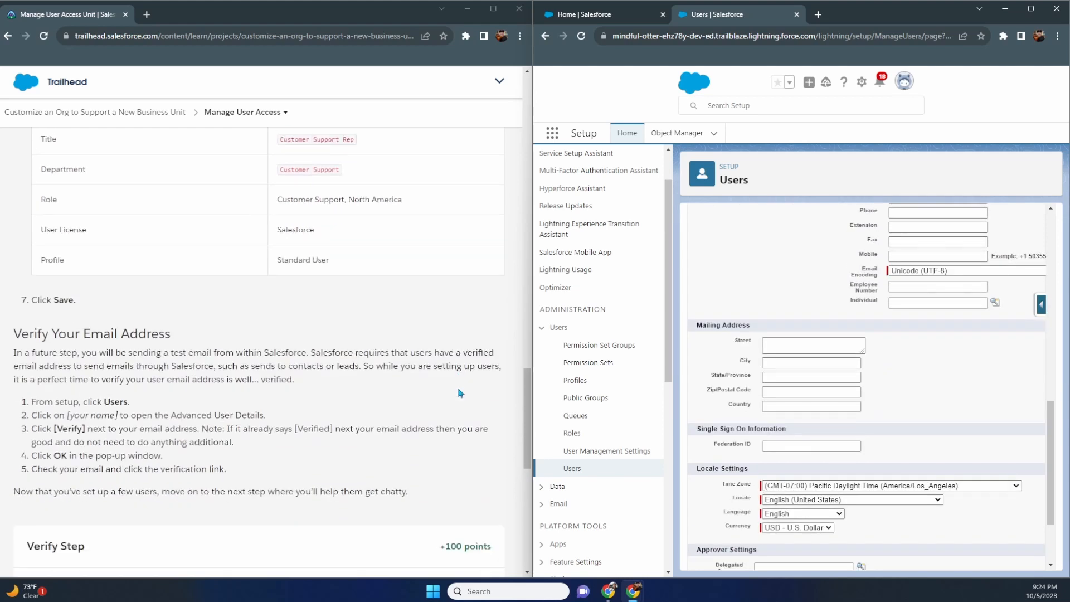
scroll(460, 394, "up", 6)
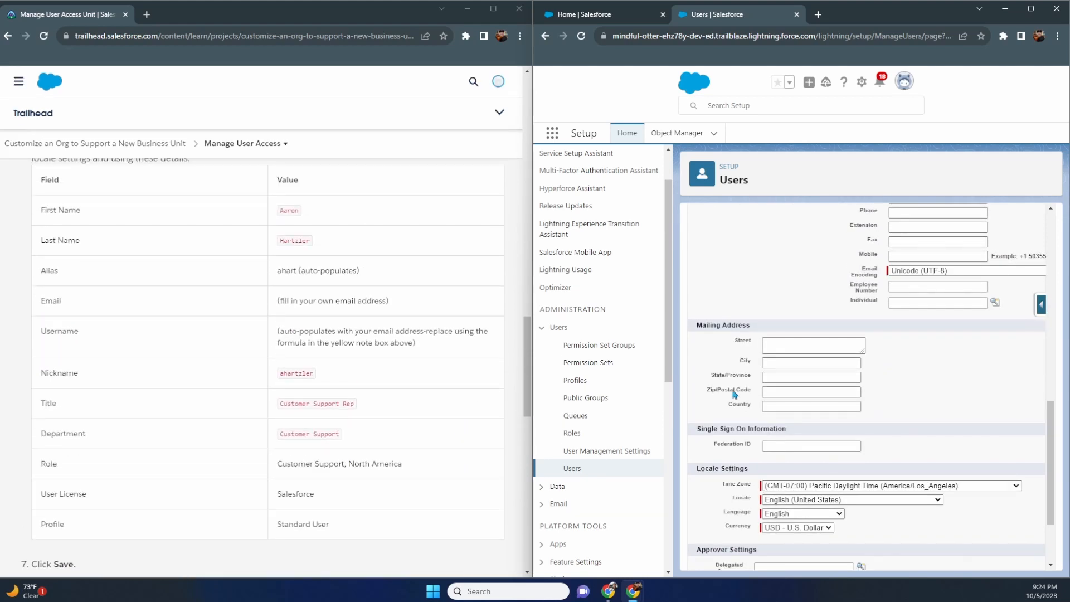
scroll(413, 356, "down", 3)
scroll(413, 356, "down", 3)
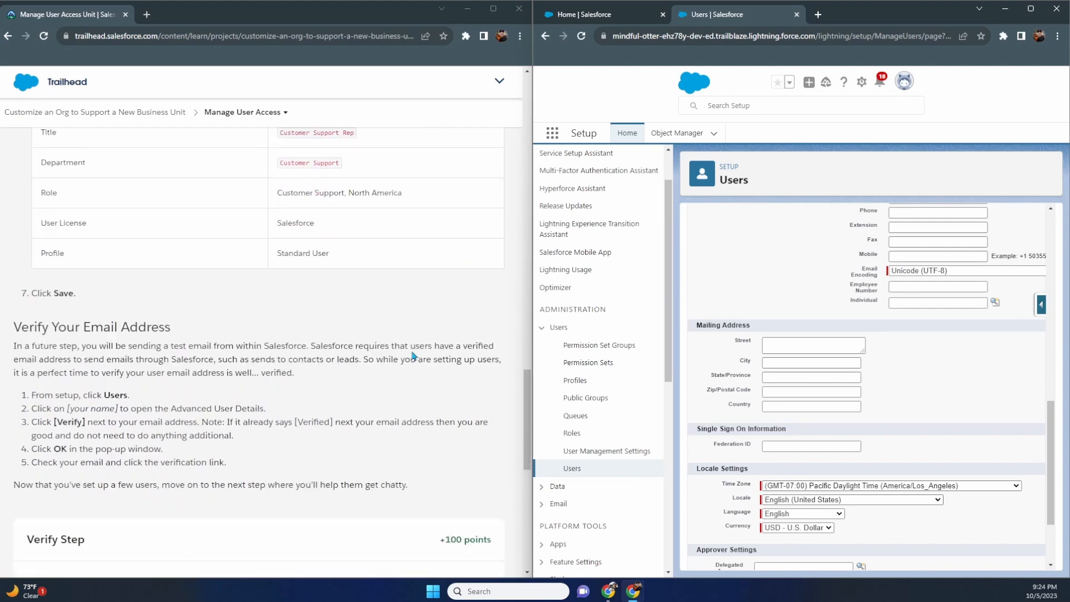
scroll(599, 357, "down", 2)
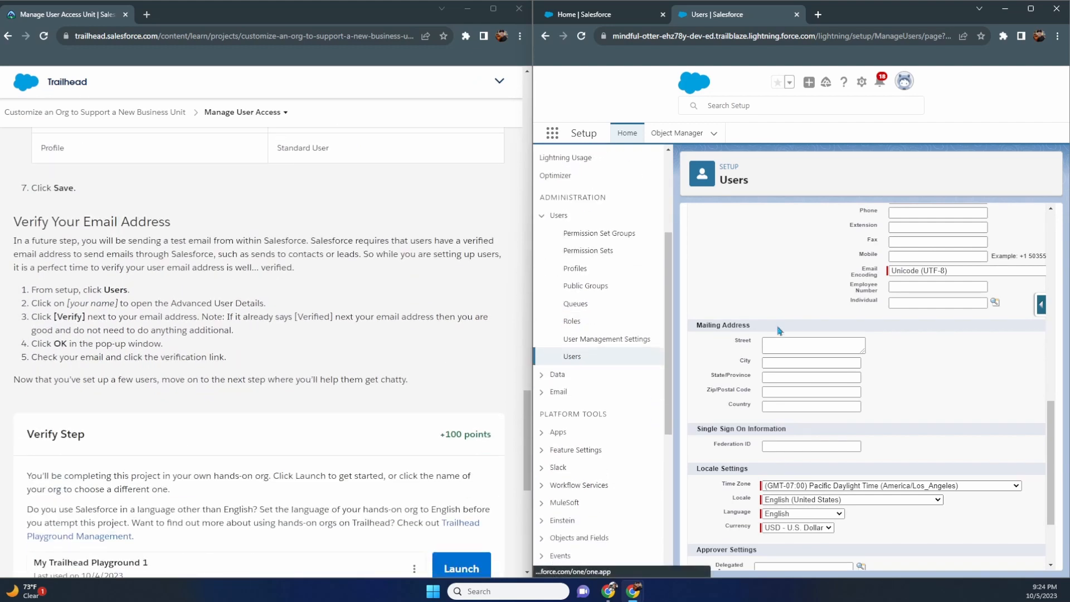
scroll(792, 335, "down", 2)
left_click(806, 546)
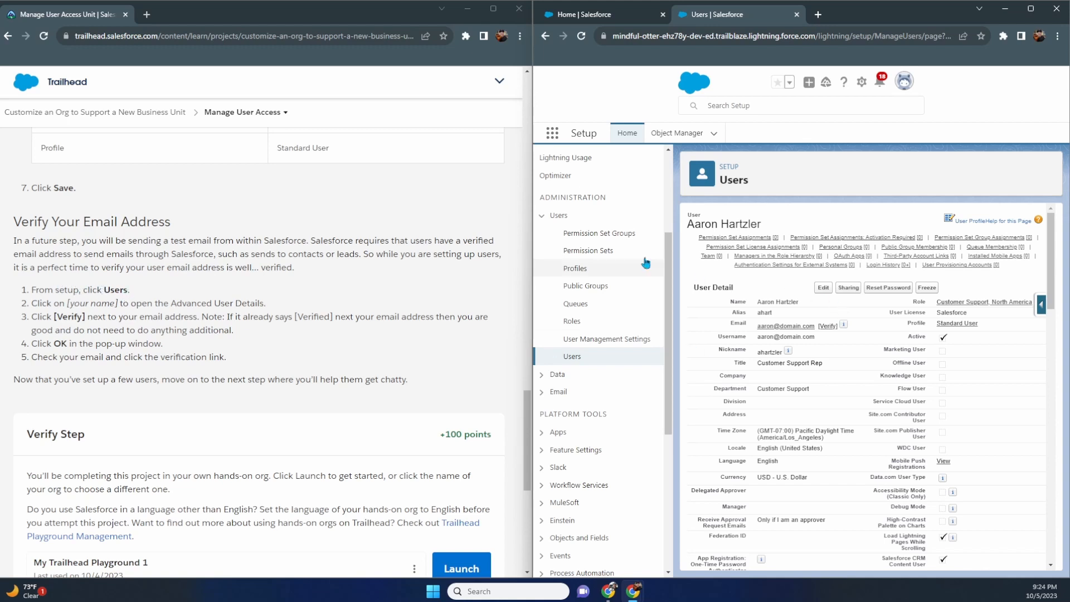
- Open your own user record from the Users list and request email verification
left_click(578, 360)
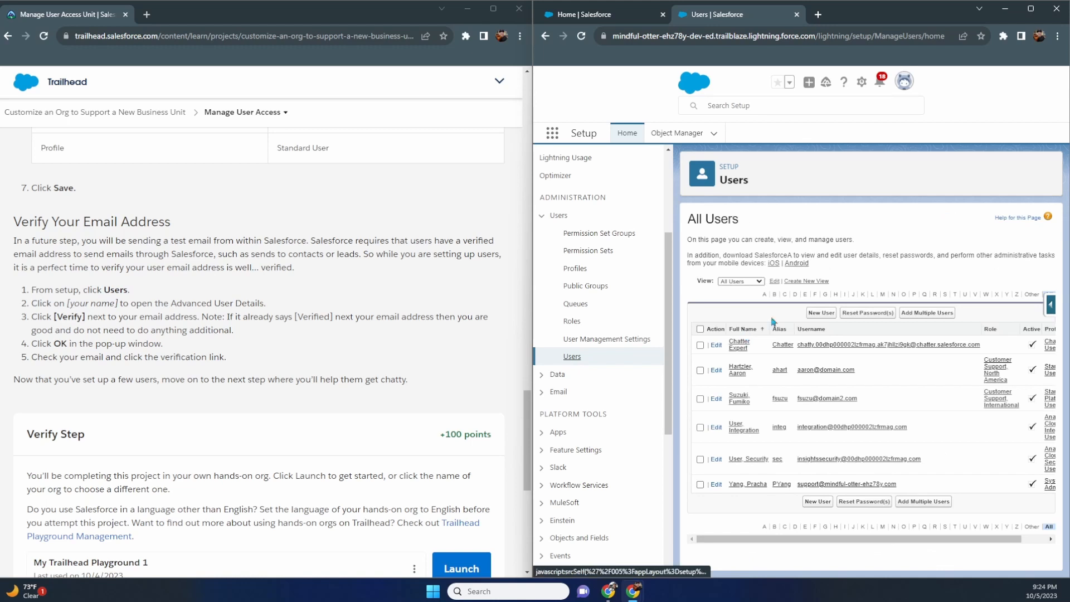
left_click(747, 484)
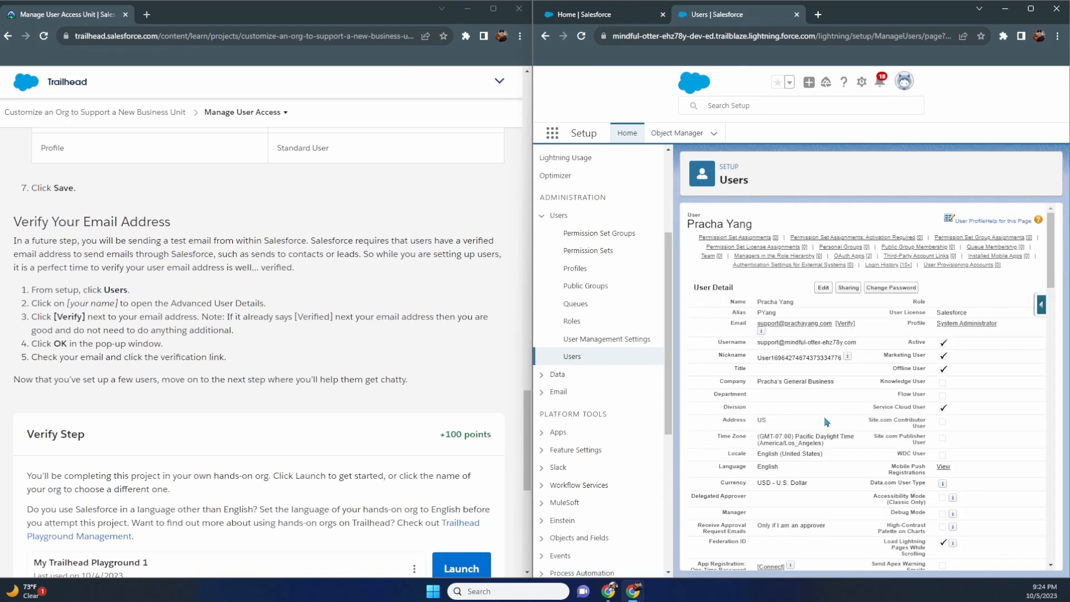
scroll(828, 424, "down", 2)
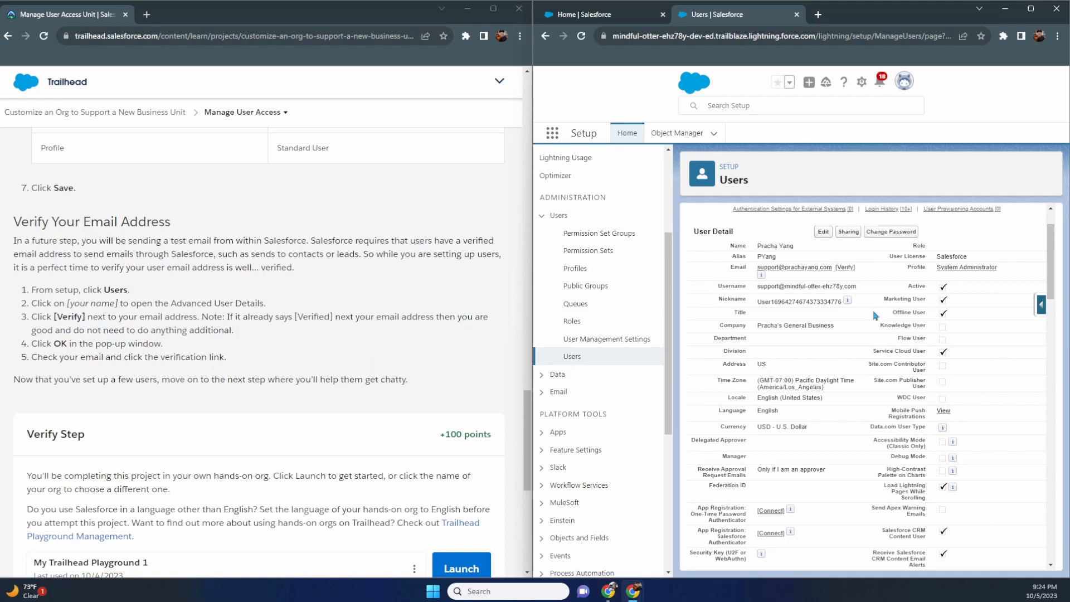
left_click(845, 267)
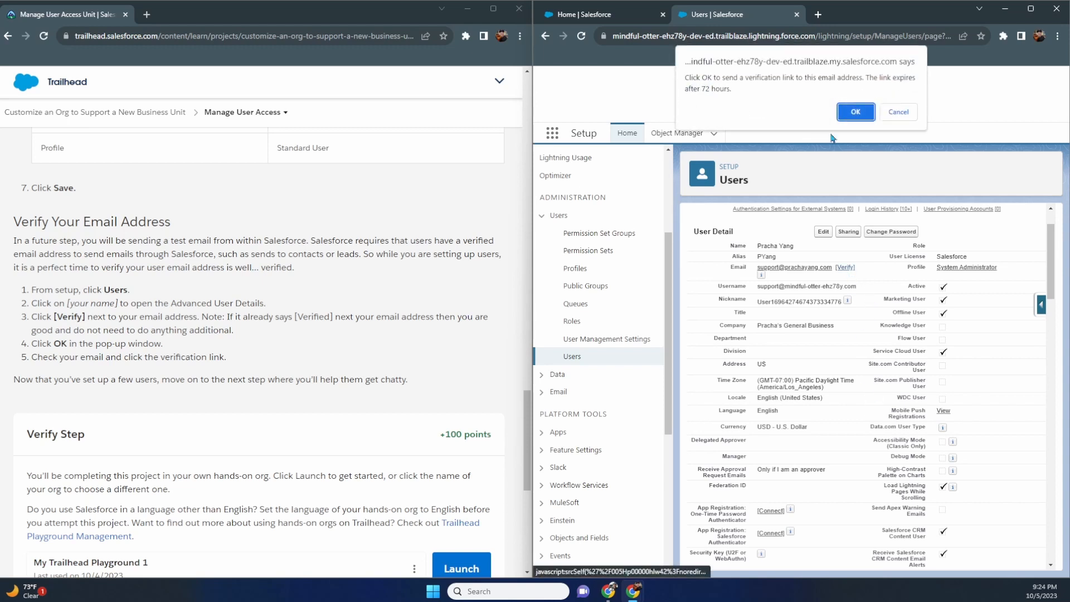
- Confirm sending the verification link, then follow it from Outlook's 'verify your email' message
left_click(856, 112)
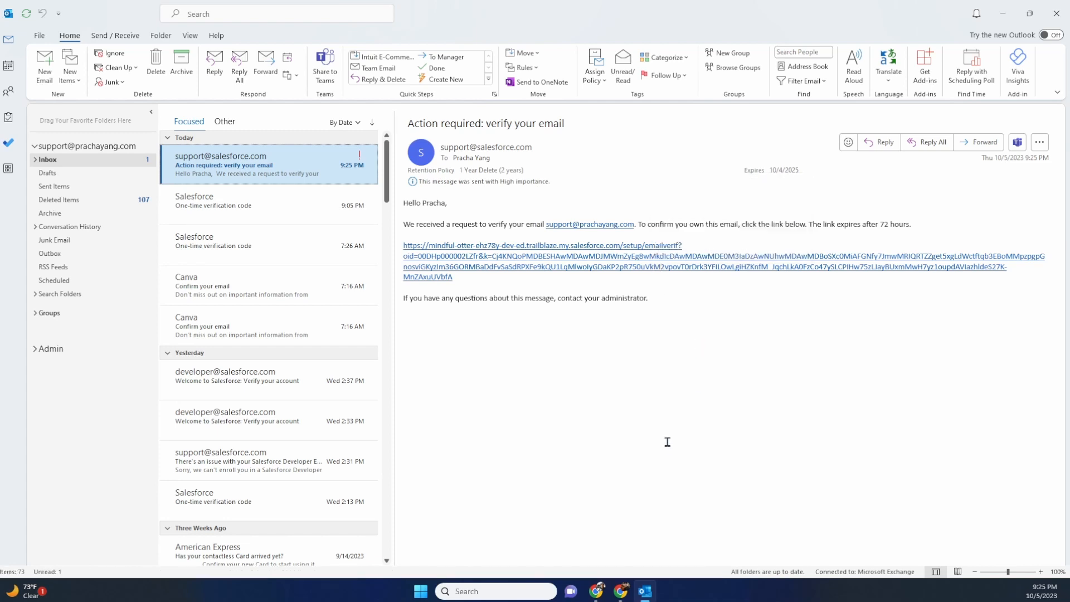
left_click(676, 271)
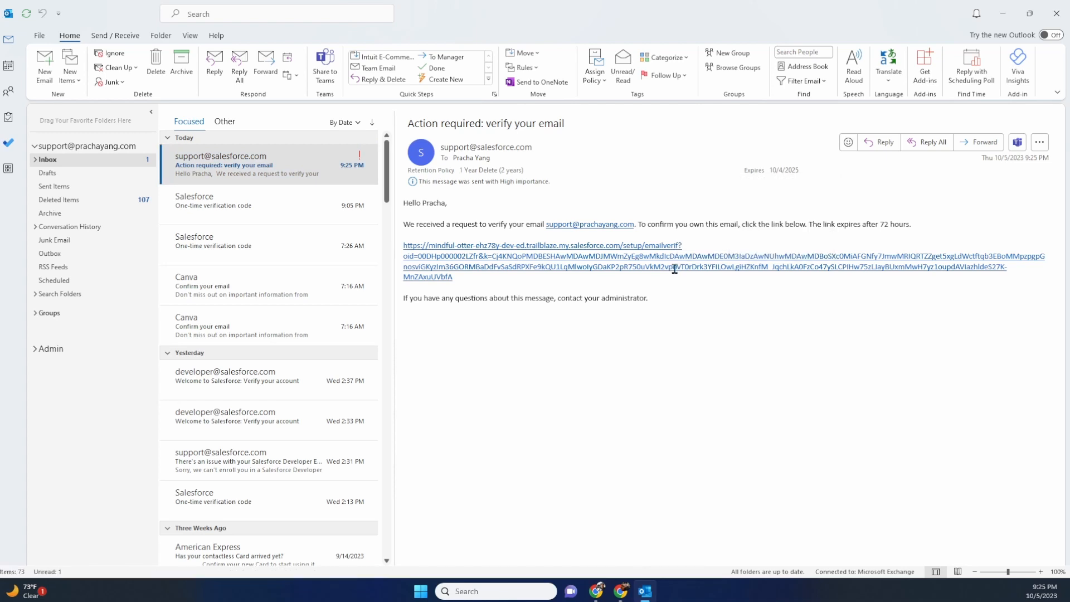
double_click(675, 269)
left_click(676, 271)
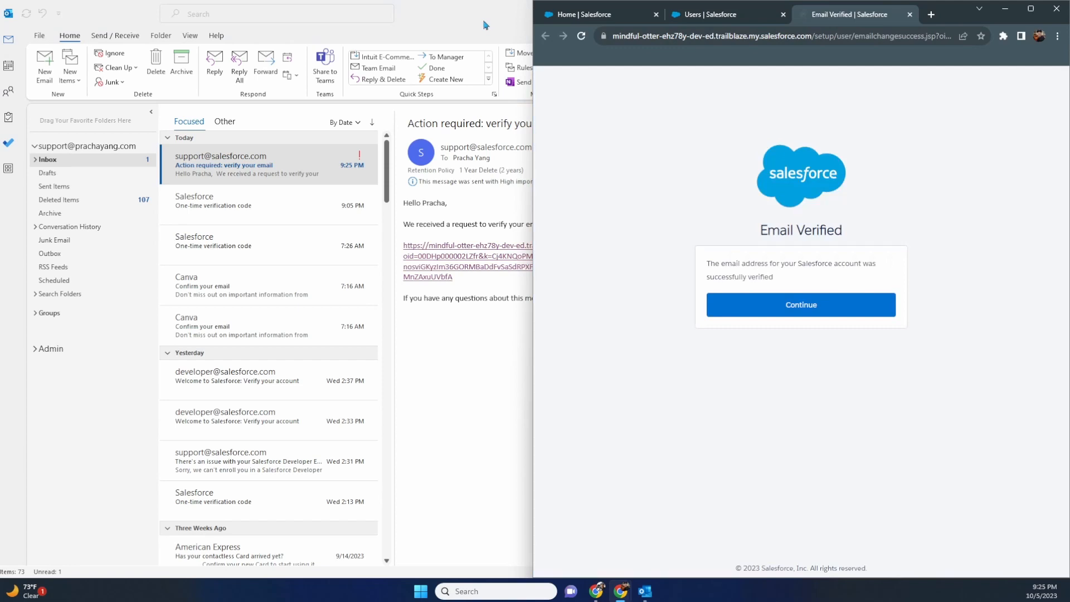
left_click(484, 20)
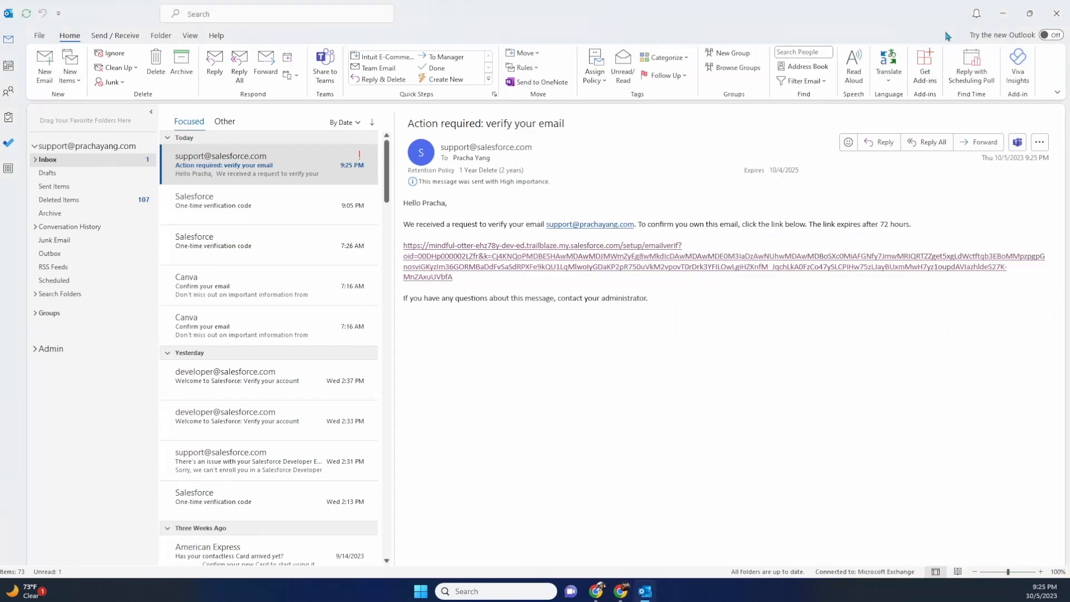
left_click_drag(938, 12, 0, 34)
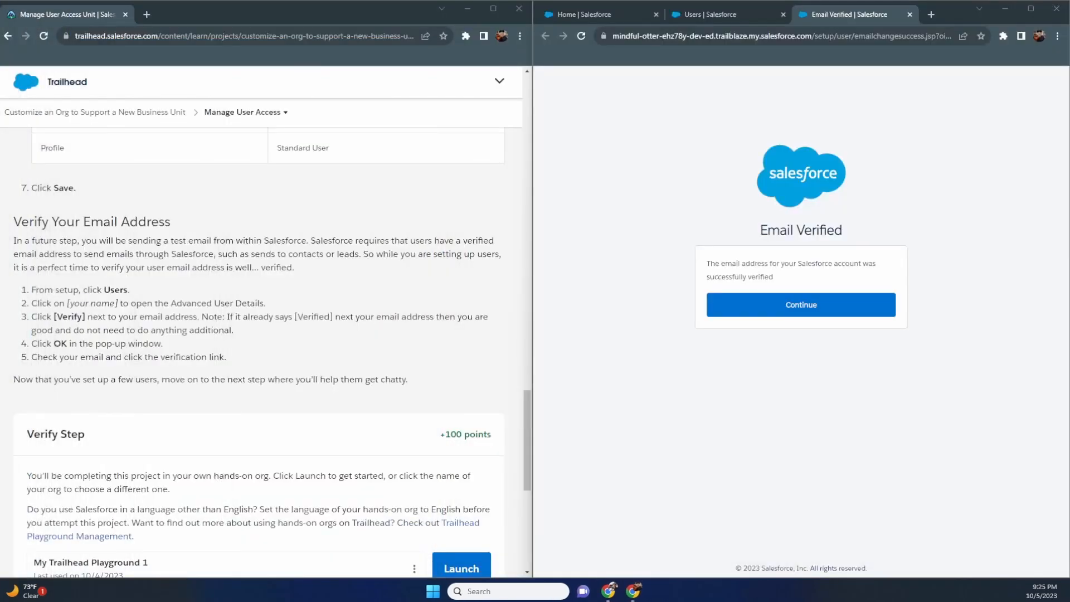
- Continue past the Email Verified page and close its browser tab
left_click(713, 305)
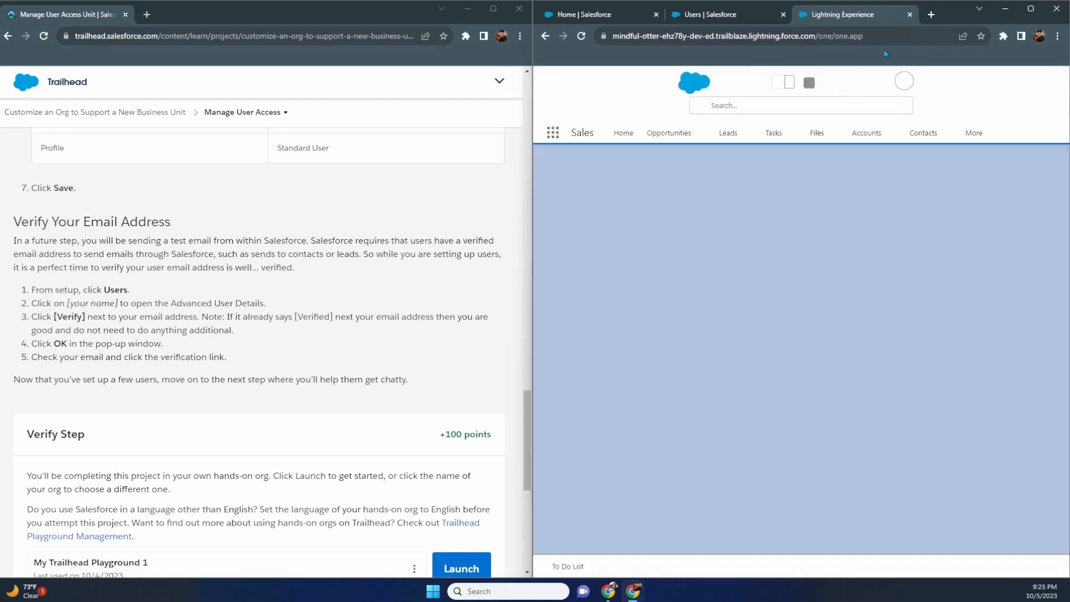
left_click(909, 15)
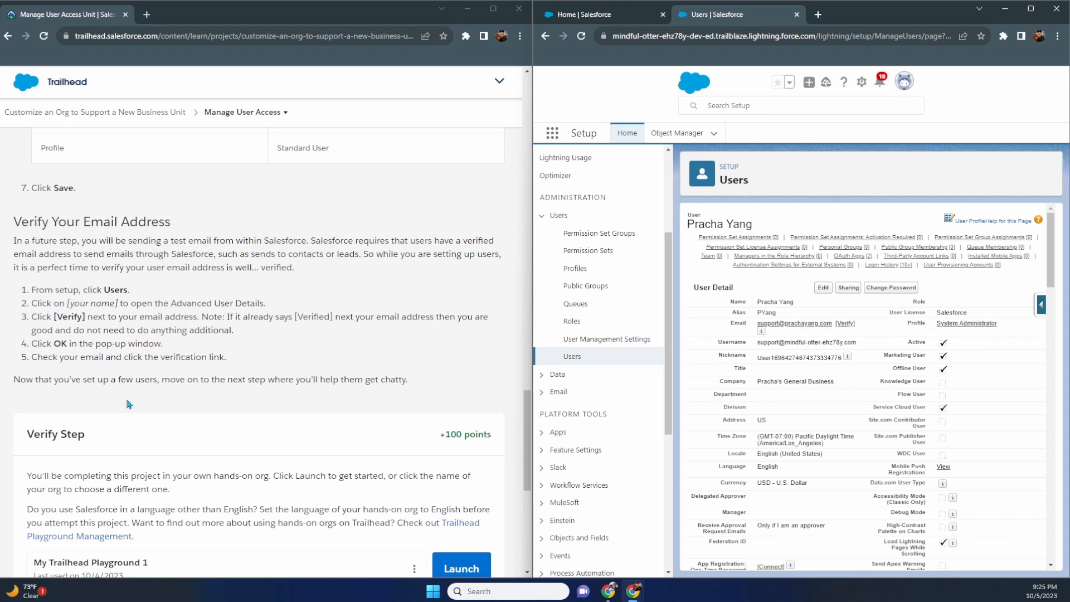
- Verify the Manage User Access step for 100 points and proceed to Manage Chatter
scroll(225, 398, "down", 2)
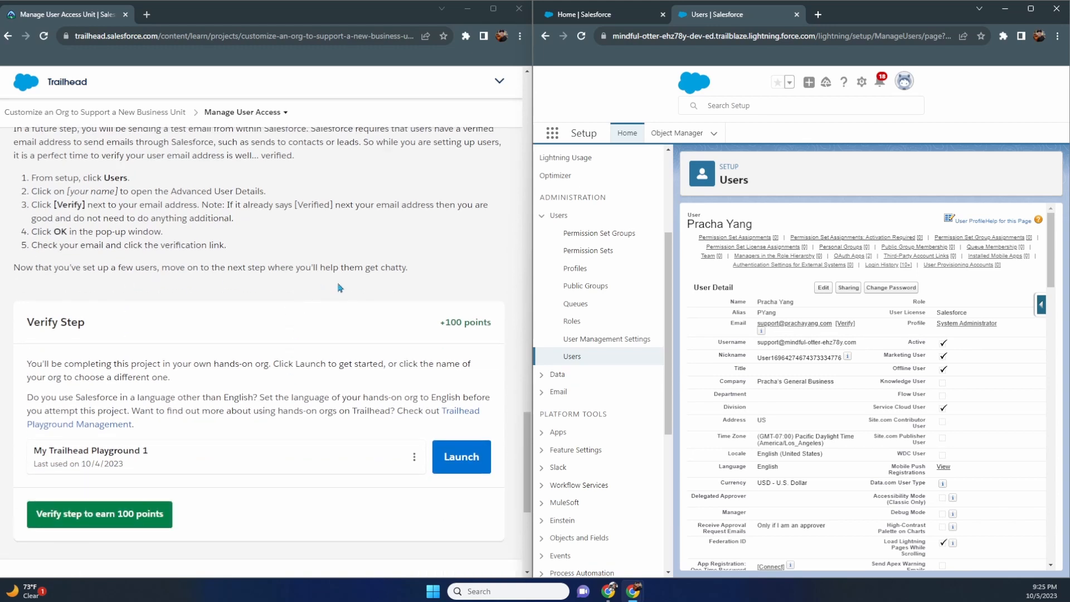
scroll(124, 308, "down", 1)
scroll(126, 308, "down", 1)
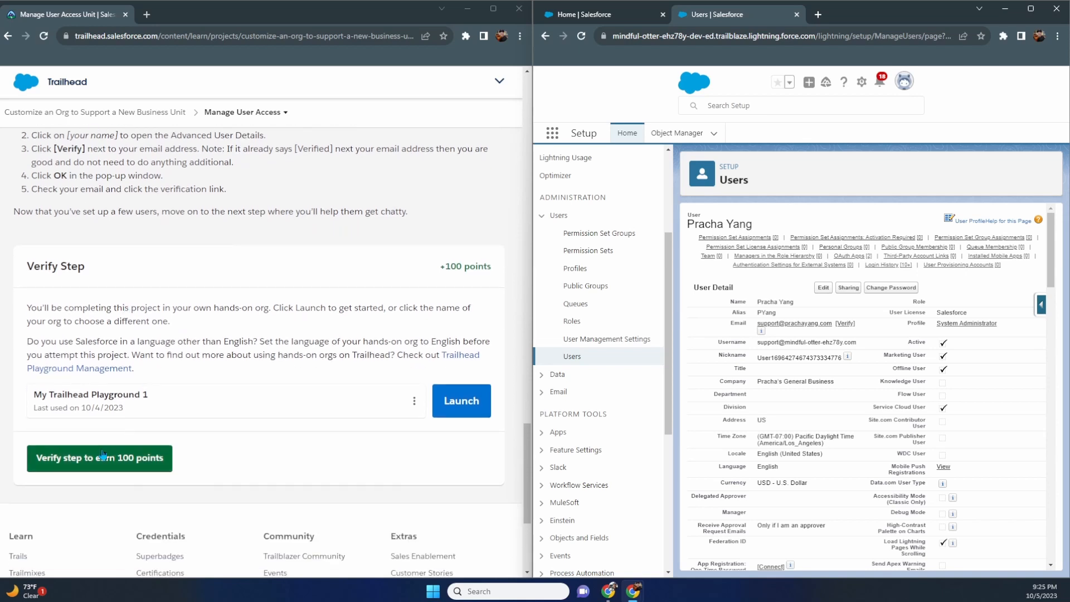
left_click(145, 458)
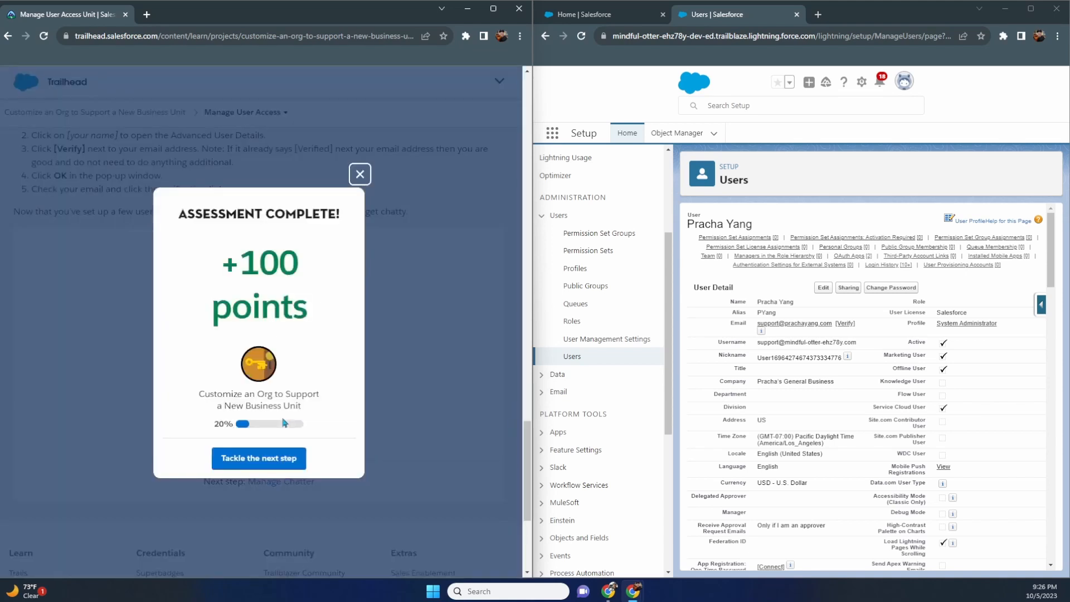
left_click(275, 460)
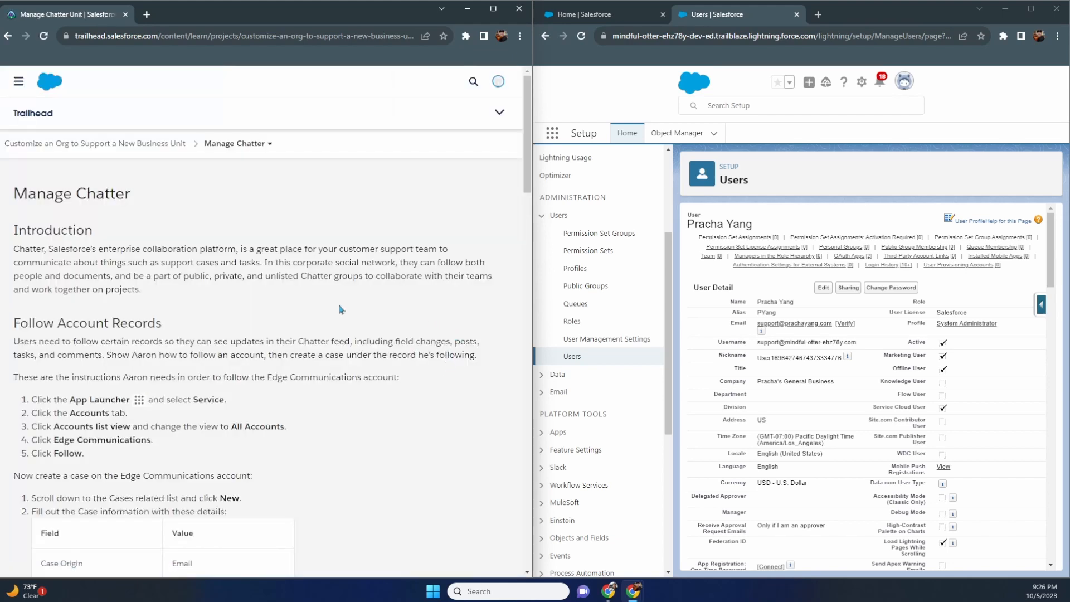
- Scroll the Manage Chatter unit down to the Follow Account Records instructions
scroll(246, 264, "down", 2)
scroll(246, 264, "down", 1)
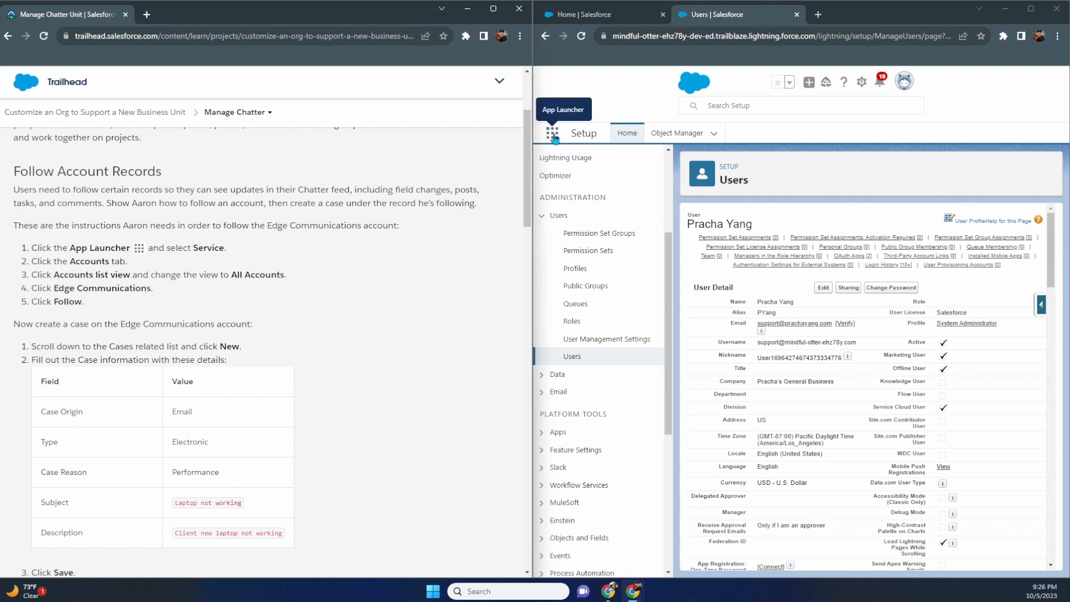
- Switch to the Service app and show the All Accounts list view
left_click(585, 15)
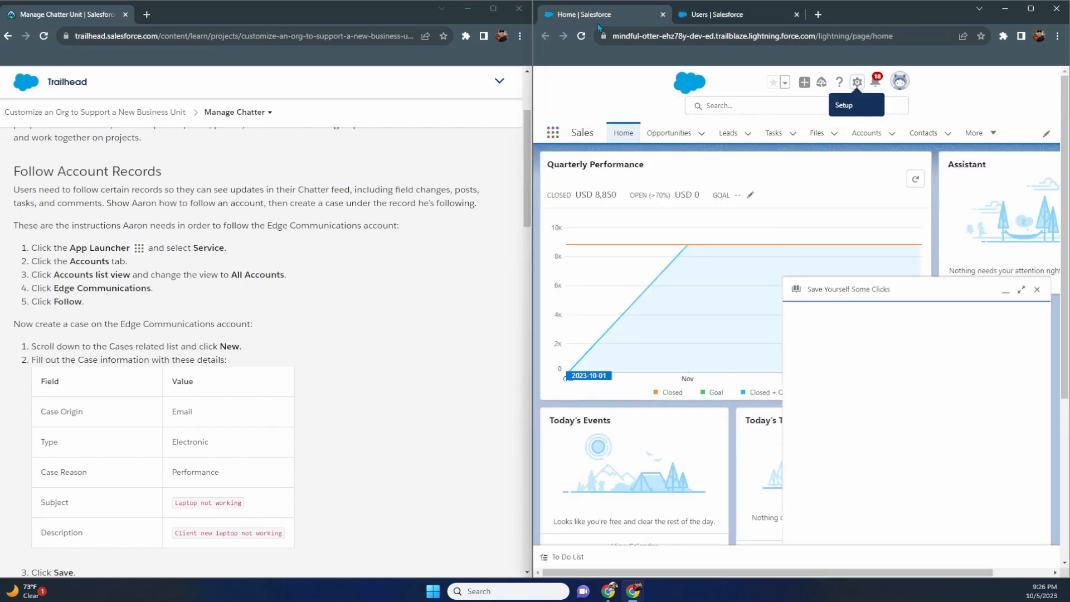
left_click(553, 136)
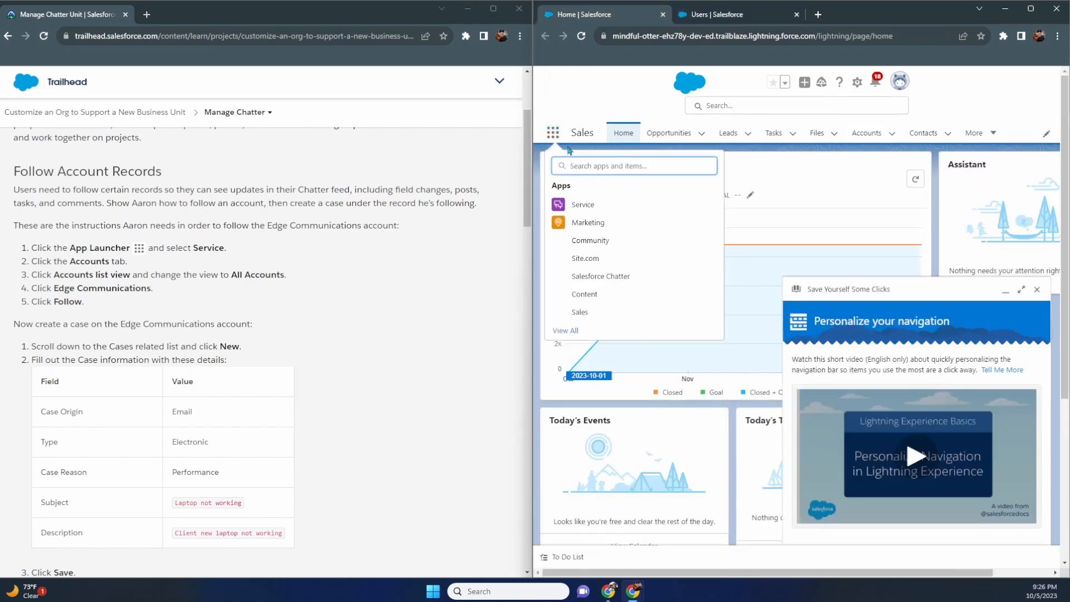
left_click(597, 210)
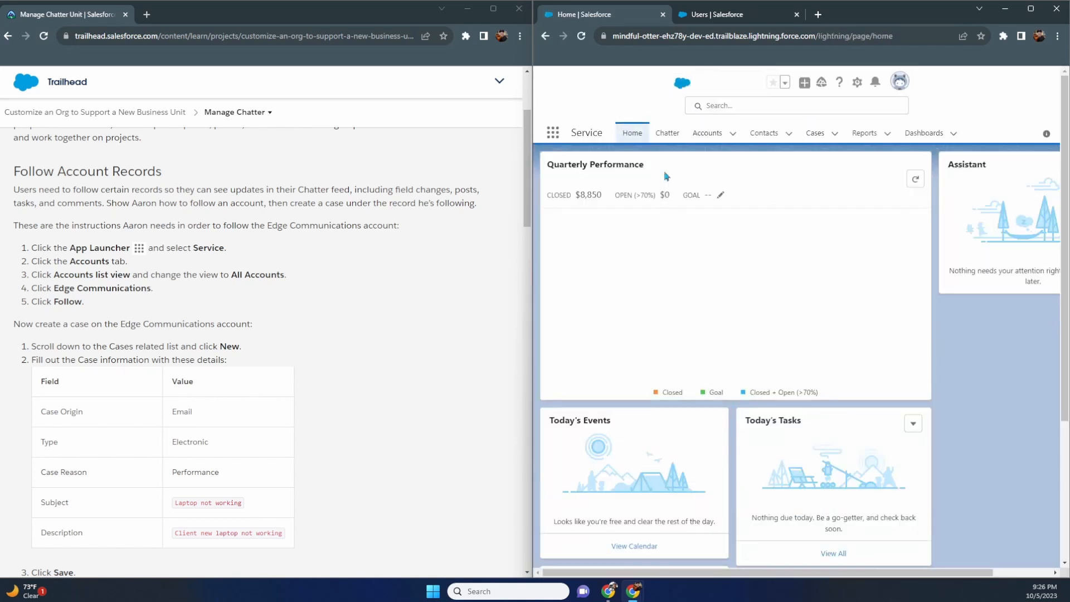
left_click(707, 133)
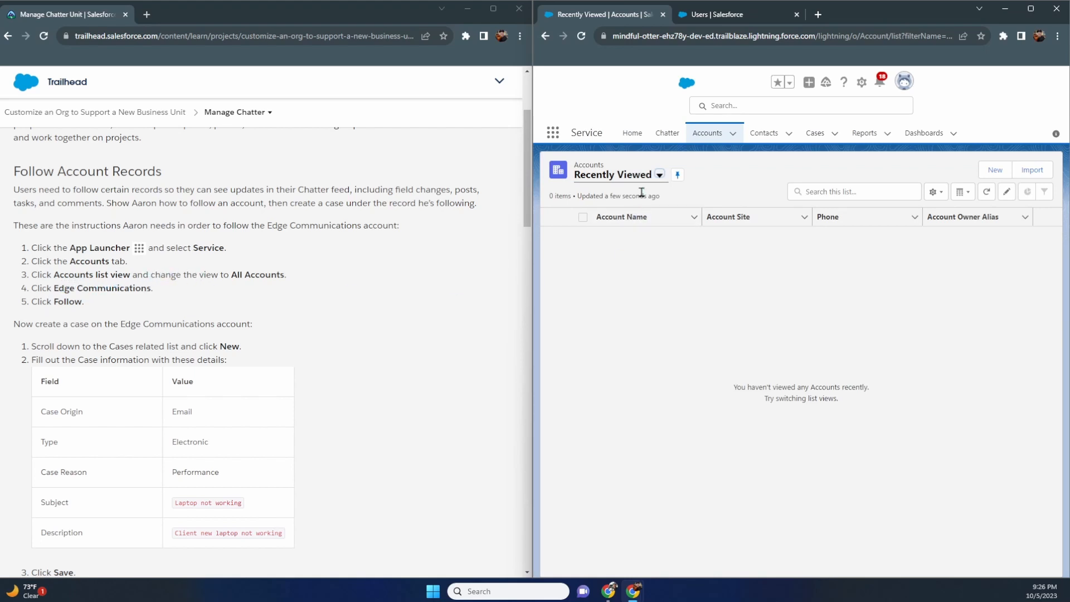
left_click(660, 177)
left_click(636, 213)
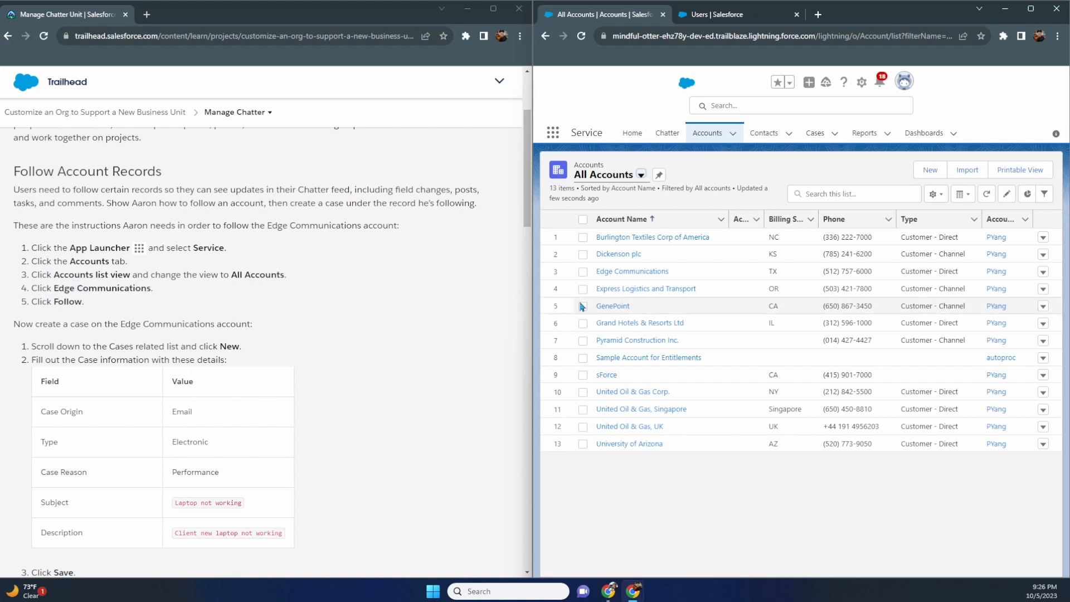
- Open the Edge Communications account, dismiss the Compact popup, and follow it
left_click(611, 272)
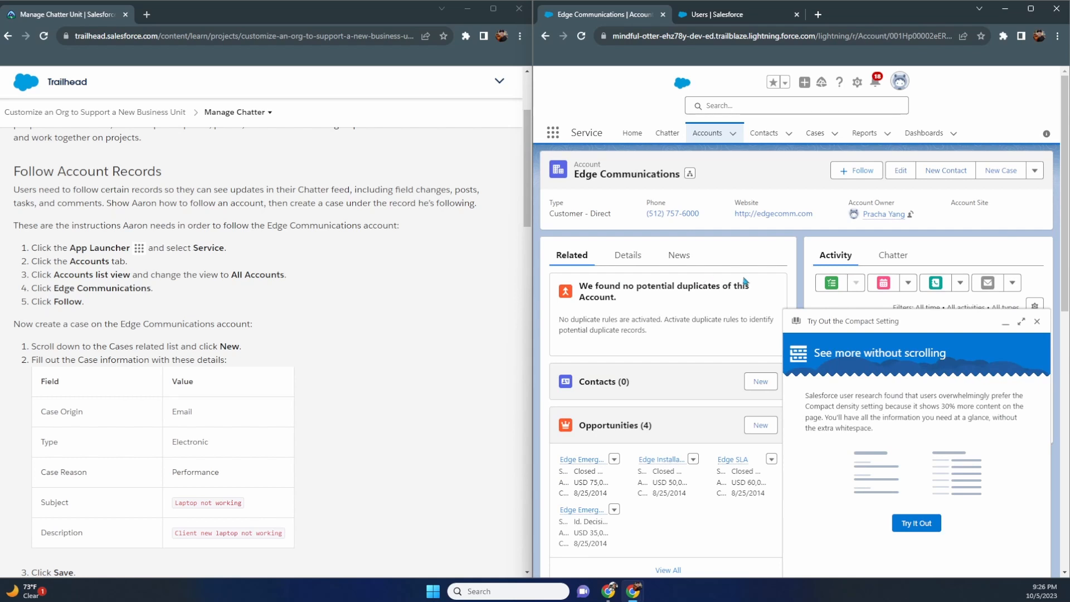
left_click(1038, 323)
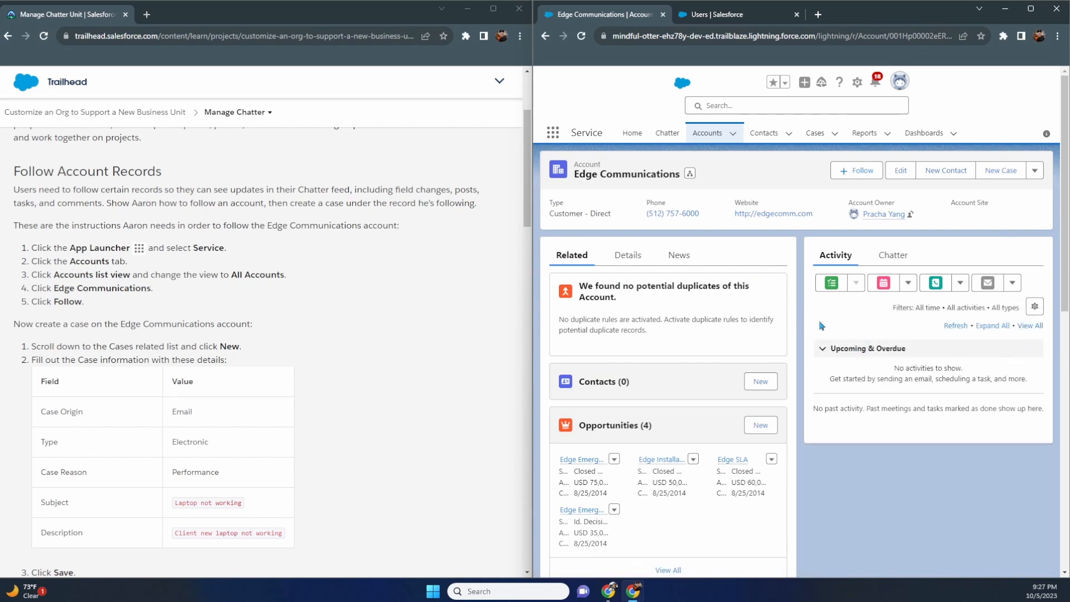
left_click(862, 174)
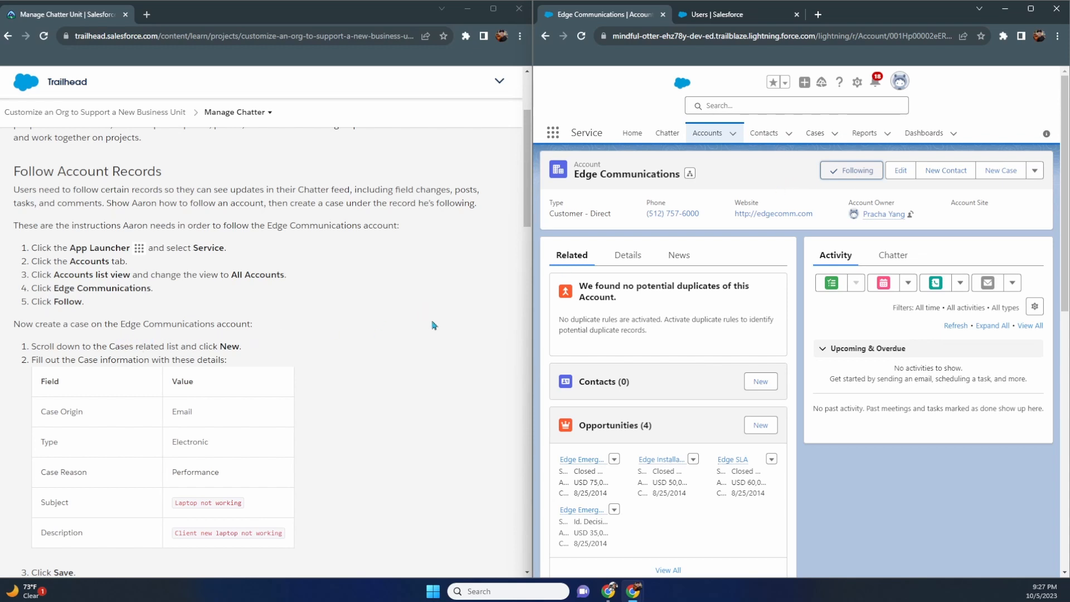
scroll(669, 312, "down", 1)
scroll(671, 315, "up", 1)
left_click_drag(136, 349, 112, 350)
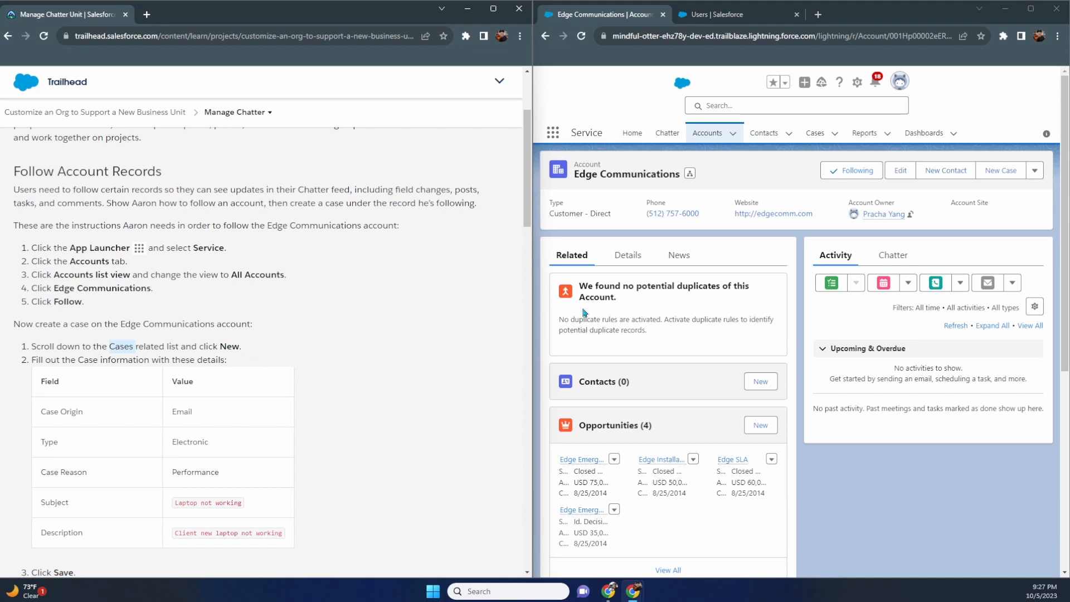
left_click(627, 257)
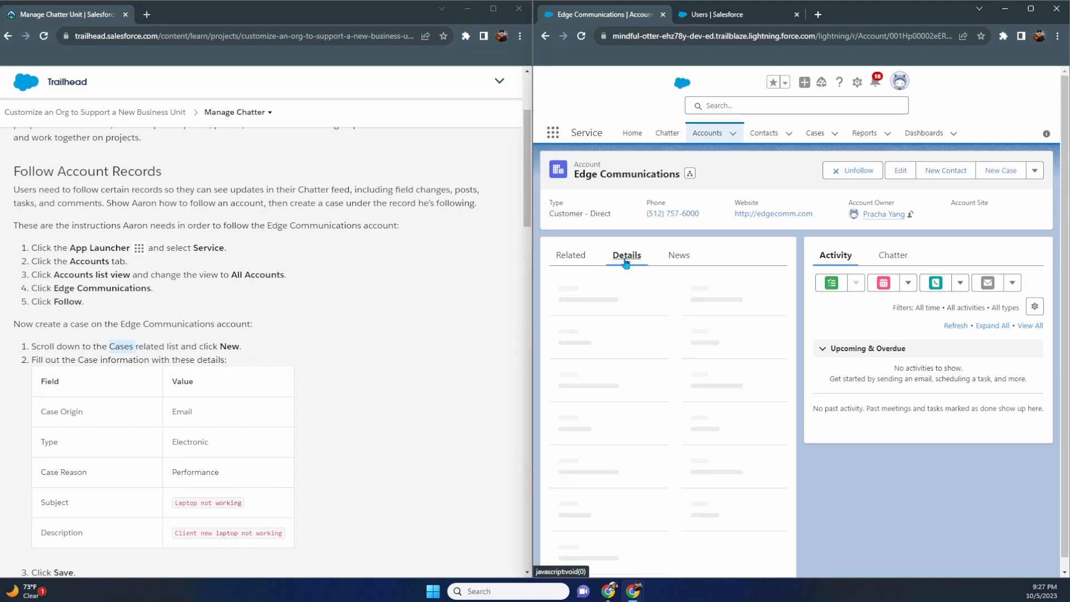
left_click(572, 258)
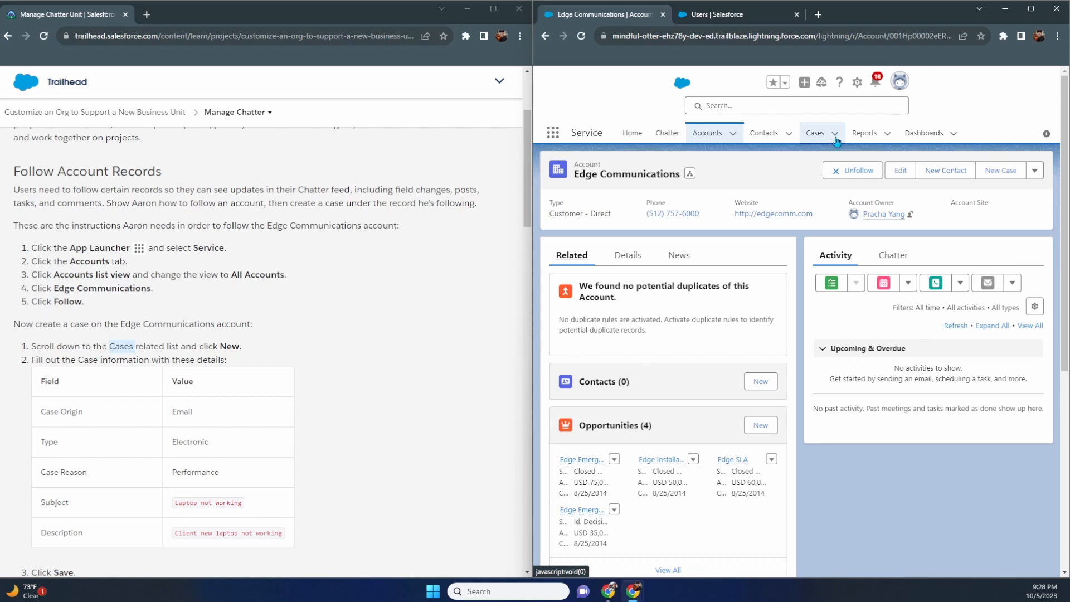
scroll(743, 304, "down", 4)
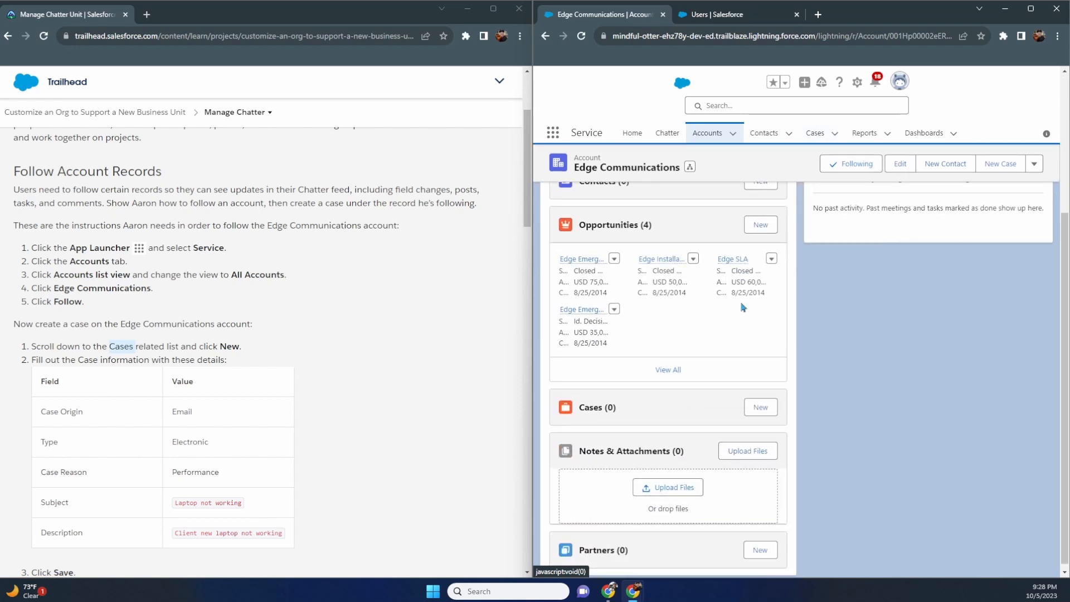
- Start a new Edge Communications case with Case Origin Email, Type Electronic, Case Reason Performance
left_click(758, 409)
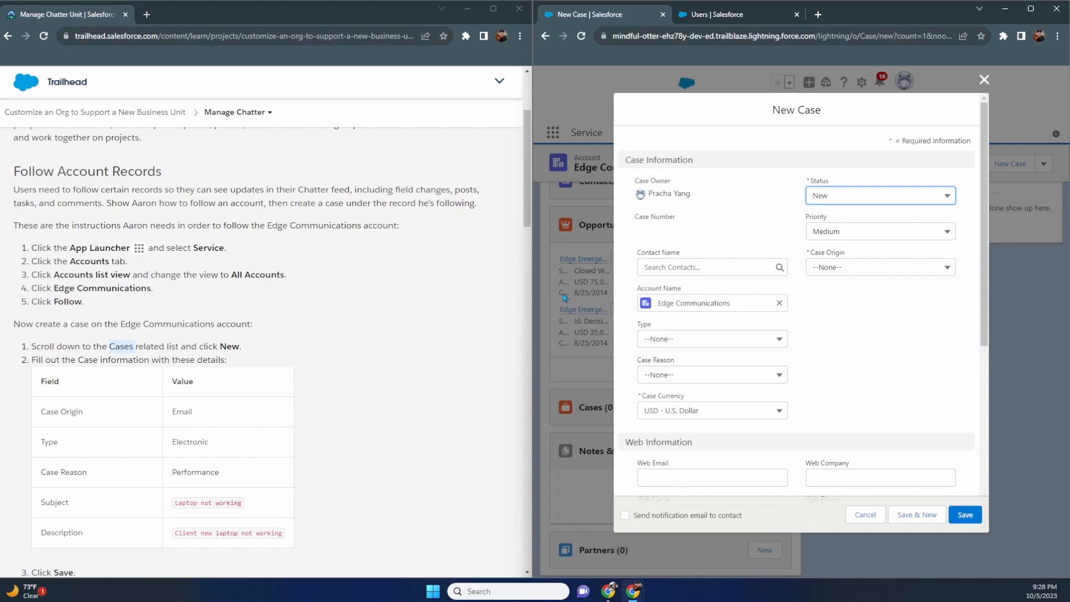
scroll(288, 316, "down", 3)
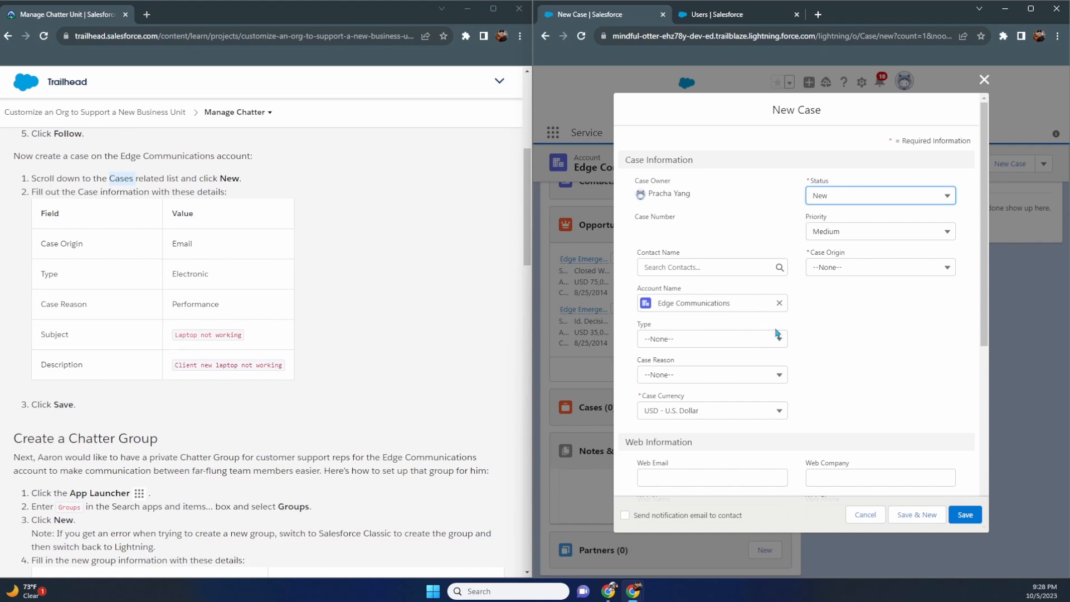
left_click(870, 270)
left_click(857, 334)
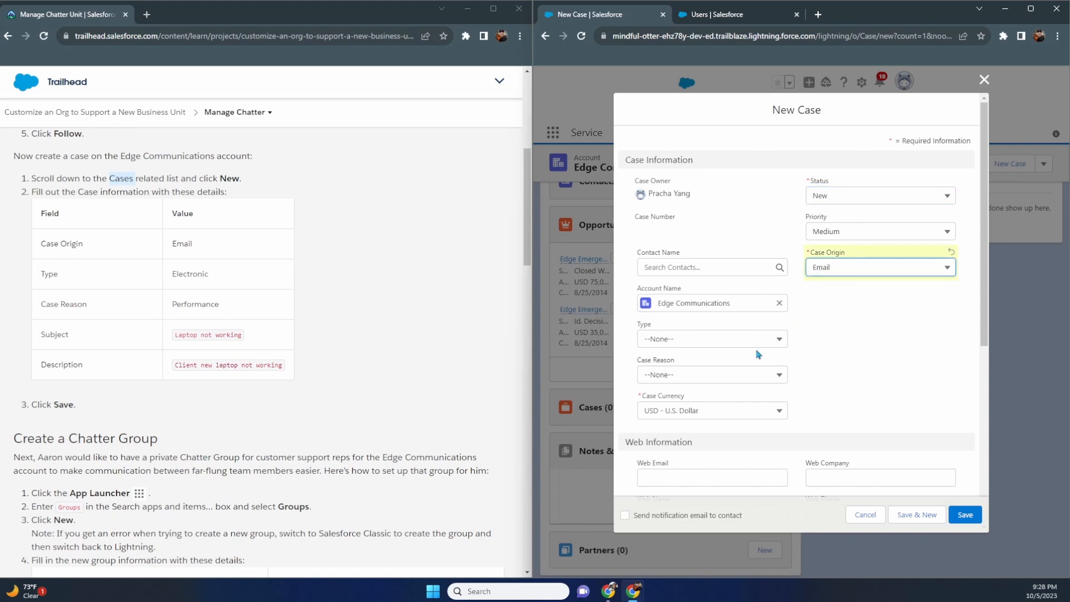
left_click(726, 344)
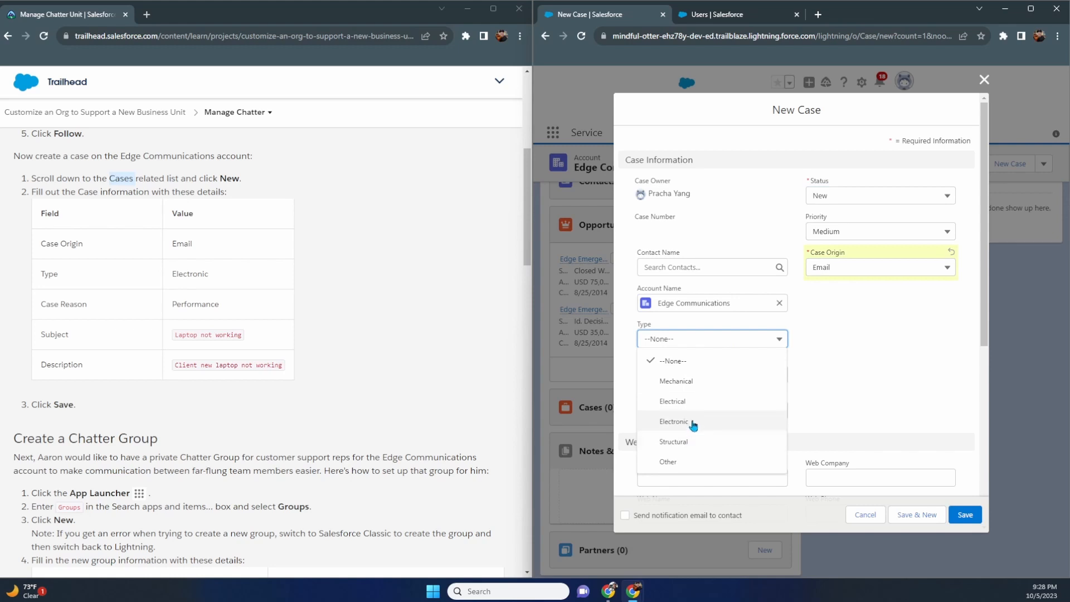
left_click(693, 425)
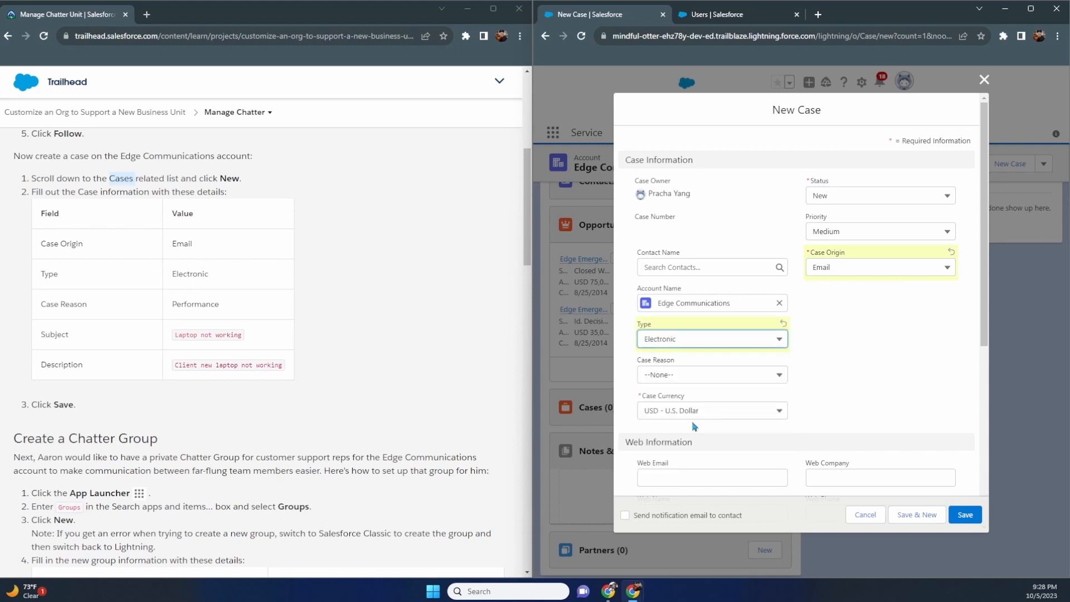
left_click(747, 379)
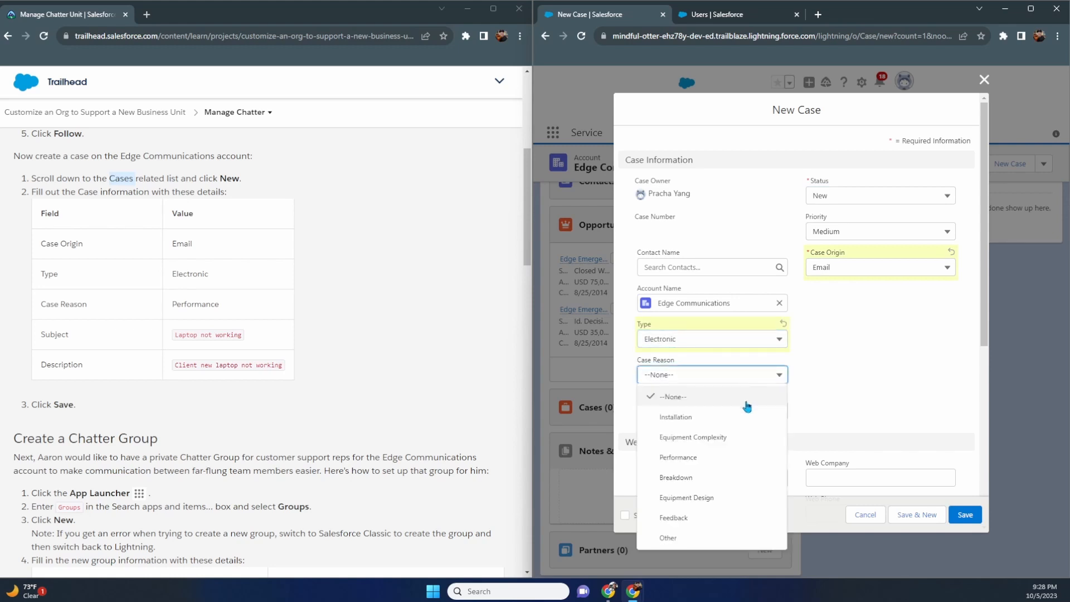
left_click(731, 458)
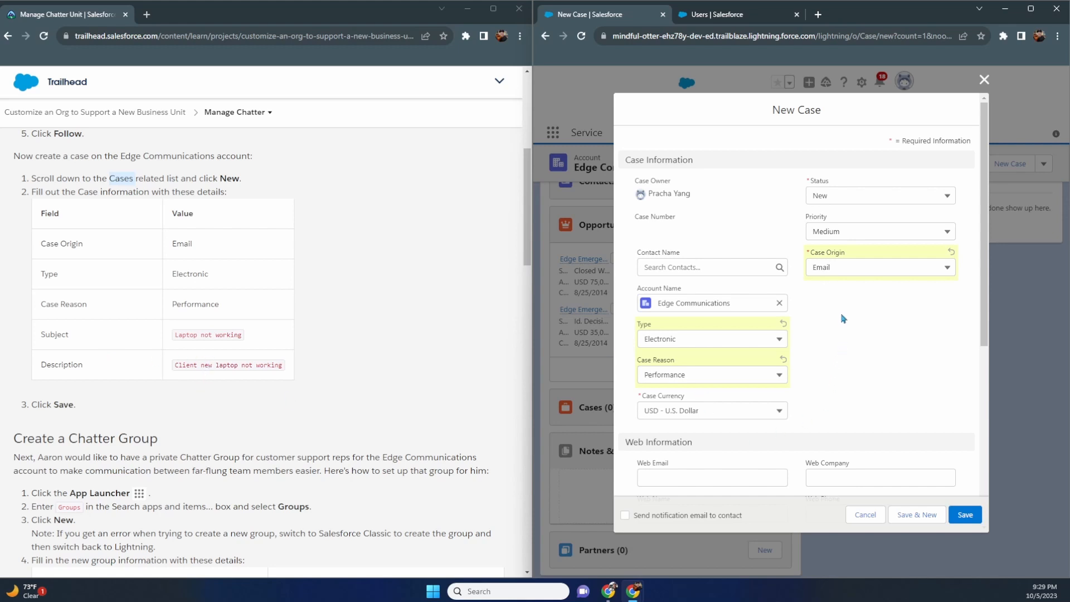
scroll(844, 319, "down", 4)
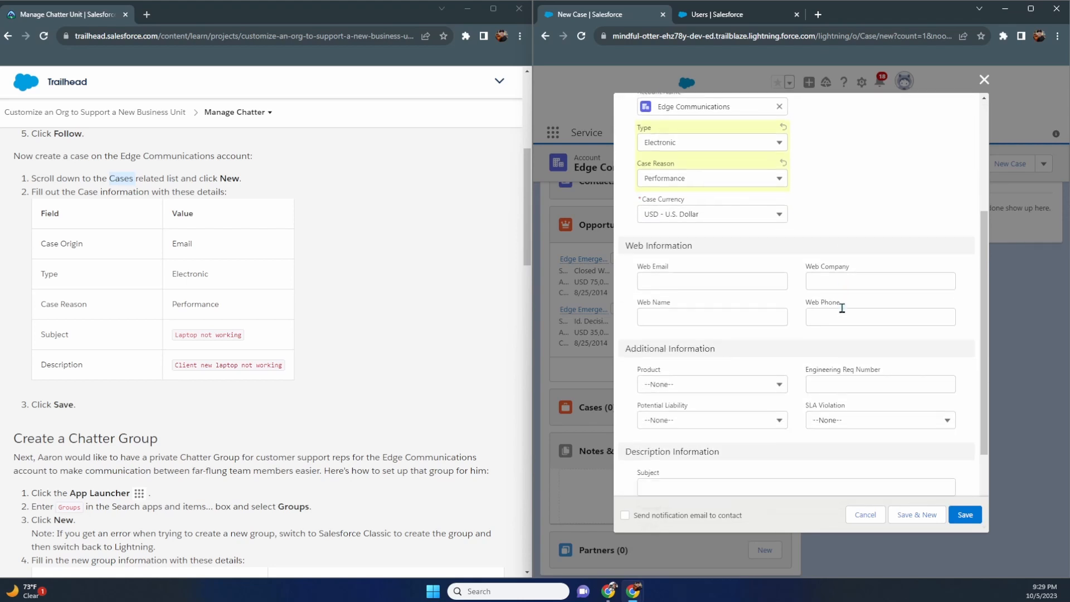
- Enter subject 'Laptop Not working' and description 'Client new laptop not working', then save
scroll(842, 308, "down", 3)
left_click(742, 369)
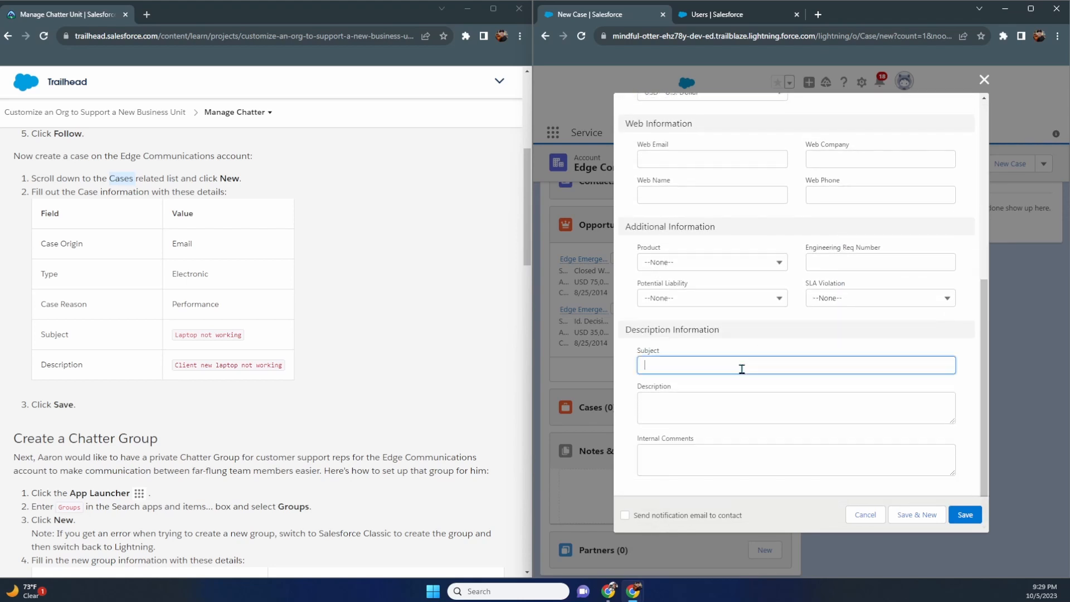
type("L")
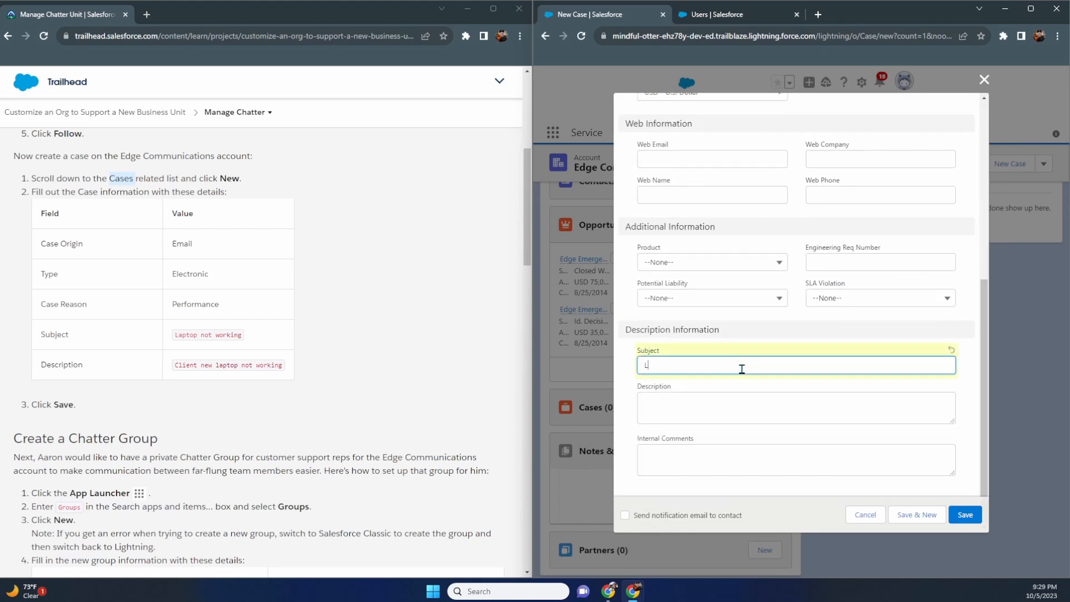
type("aptop Not working")
key("Tab")
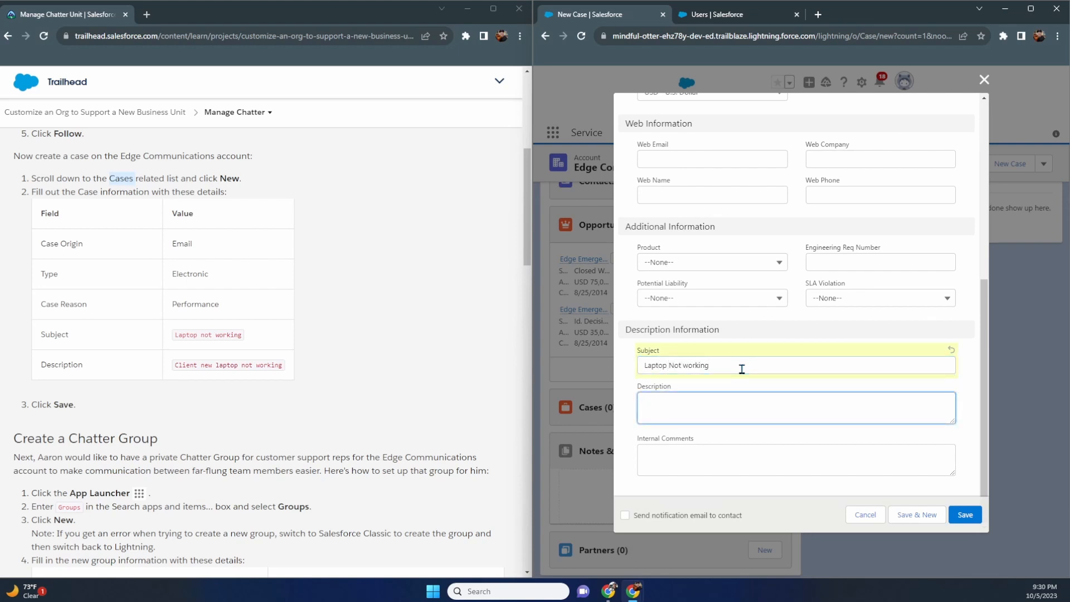
type("Client")
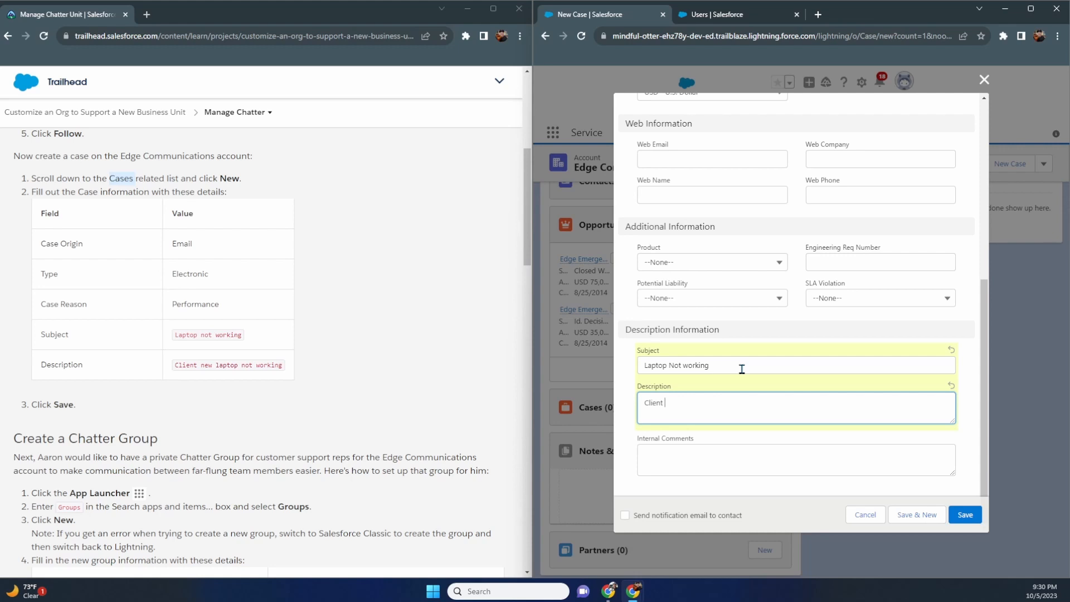
type(" new laptop not working")
left_click(972, 519)
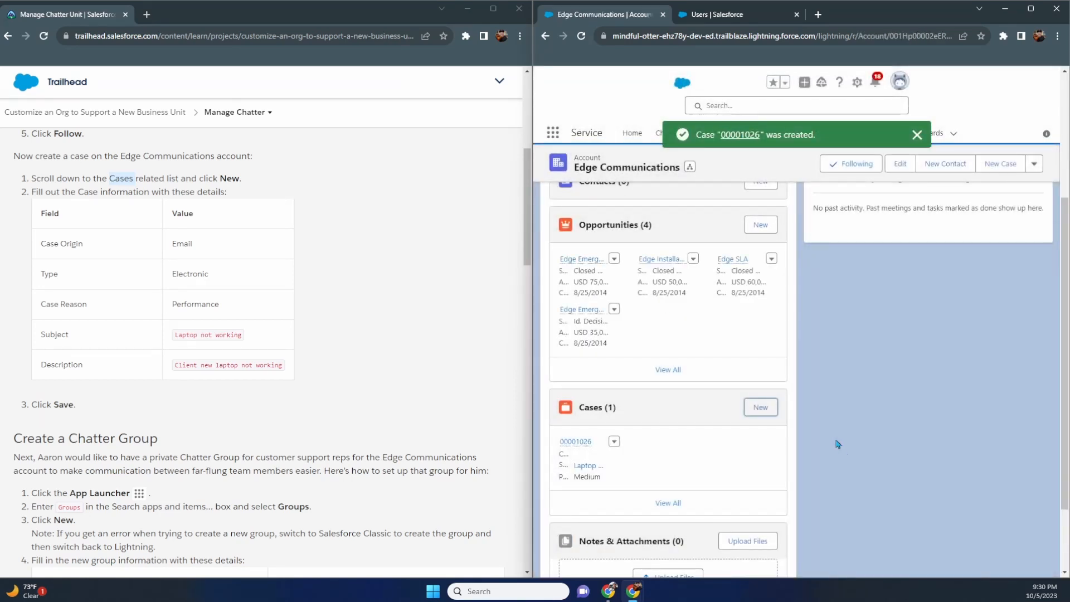
- Scroll the Trailhead instructions to the Chatter group table and bring up the App Launcher's app list
scroll(823, 427, "down", 2)
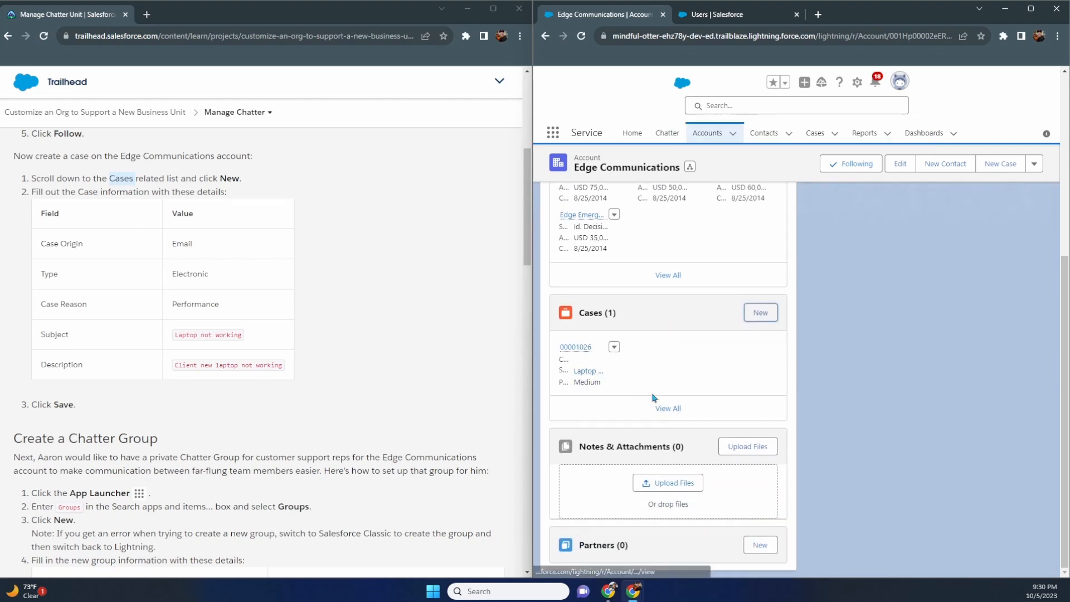
scroll(323, 334, "down", 2)
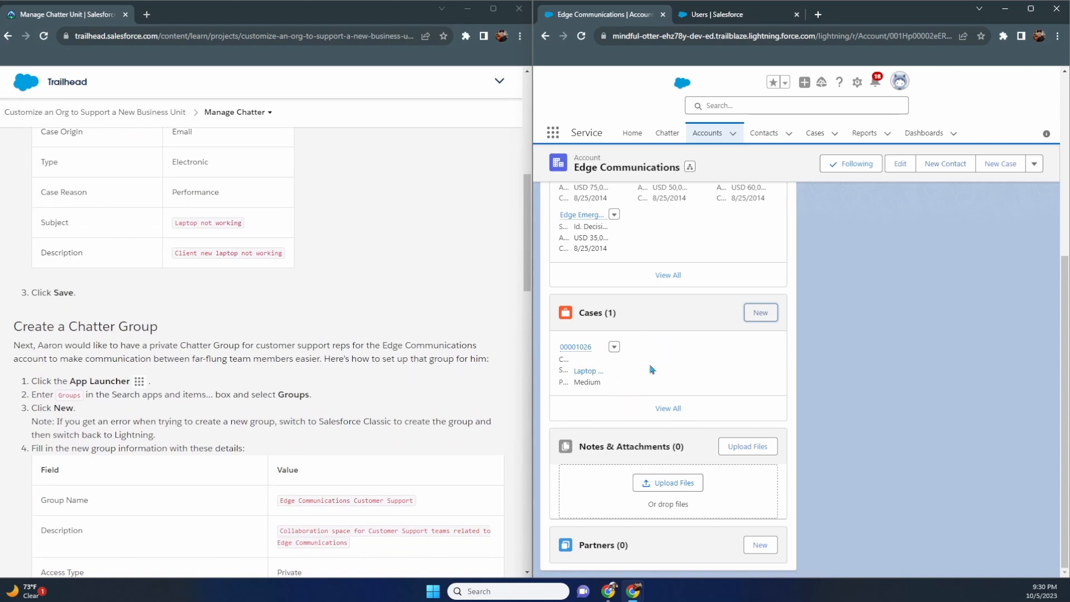
scroll(449, 336, "down", 1)
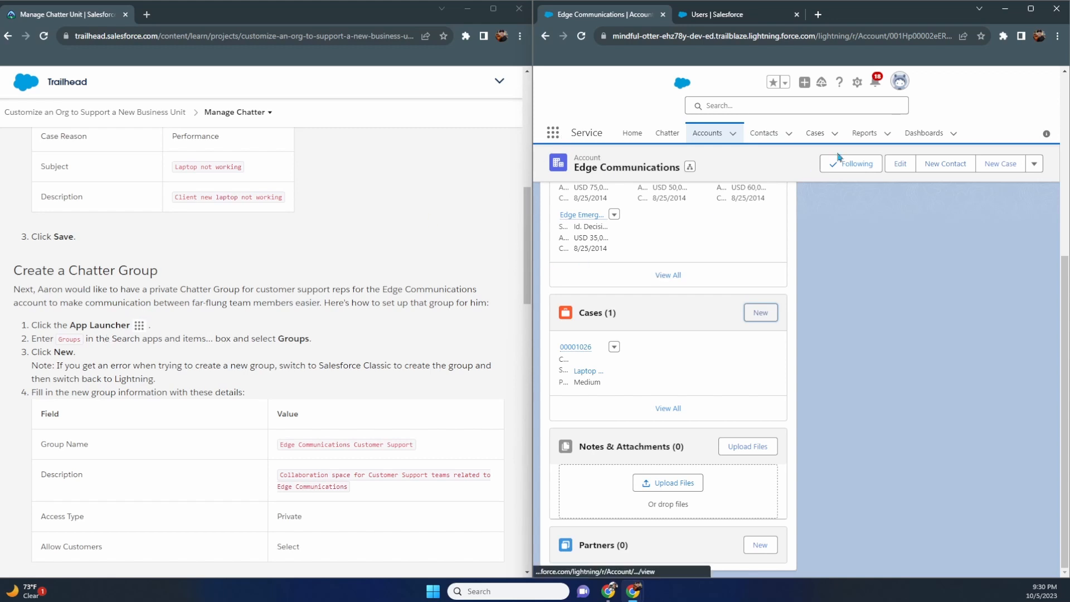
left_click(558, 134)
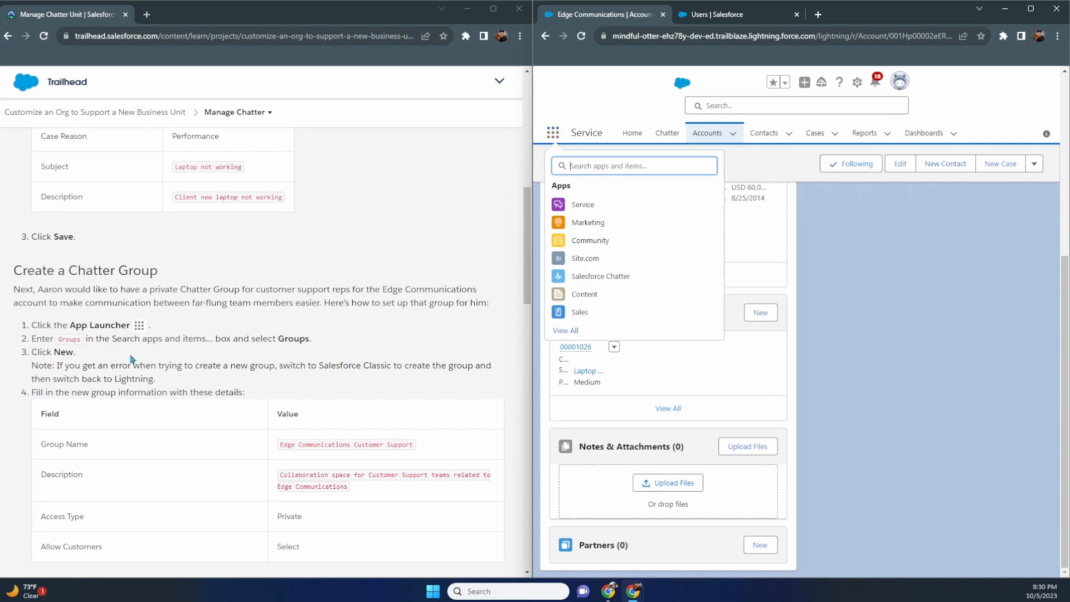
- Search the org for 'group', go to Active Groups, and start a New Group
left_click(715, 104)
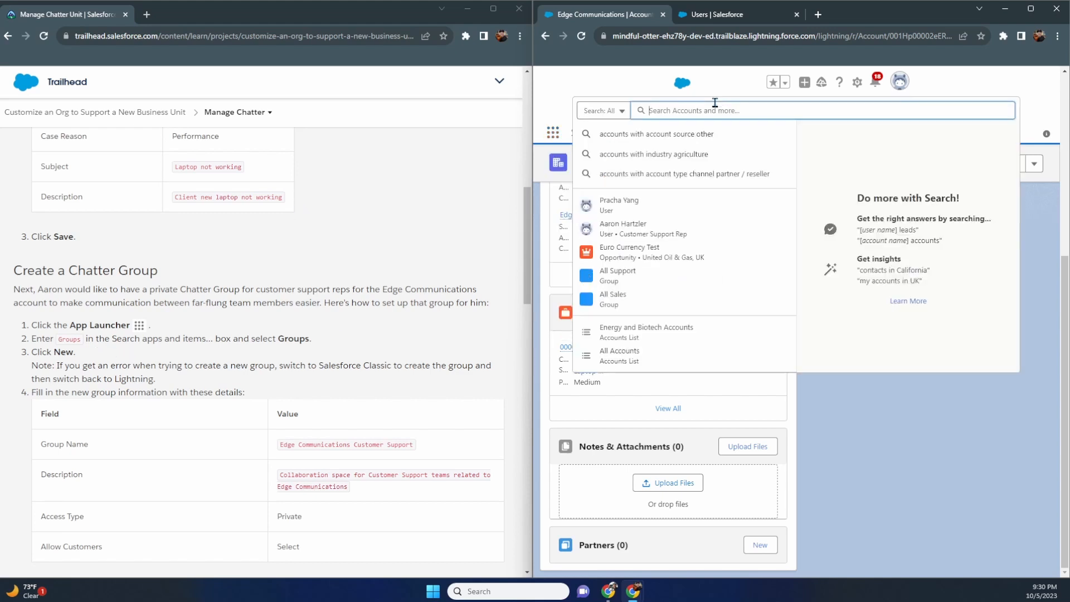
type("group")
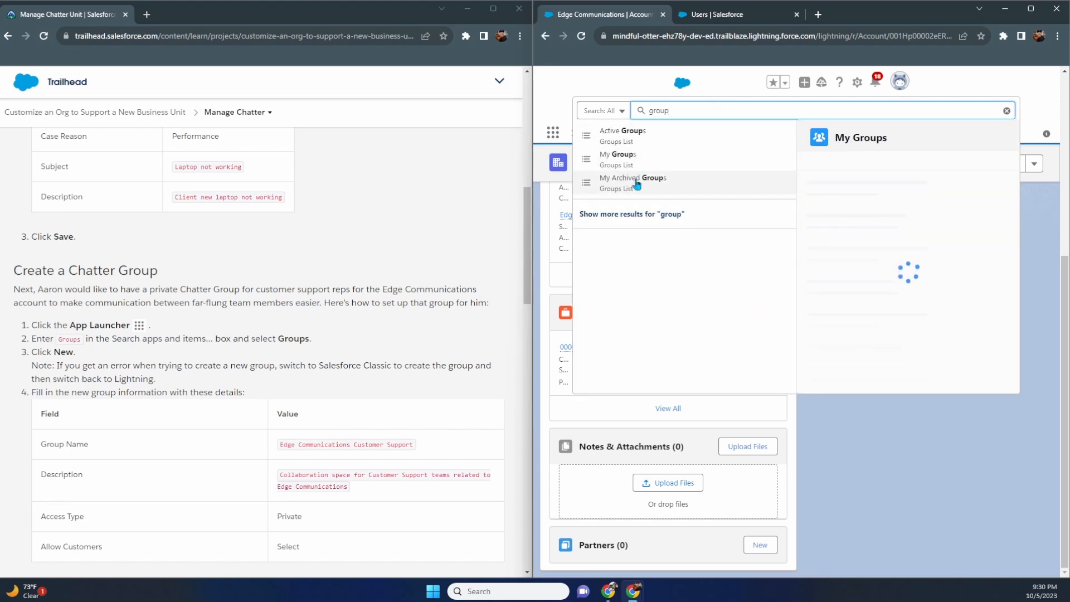
left_click(634, 138)
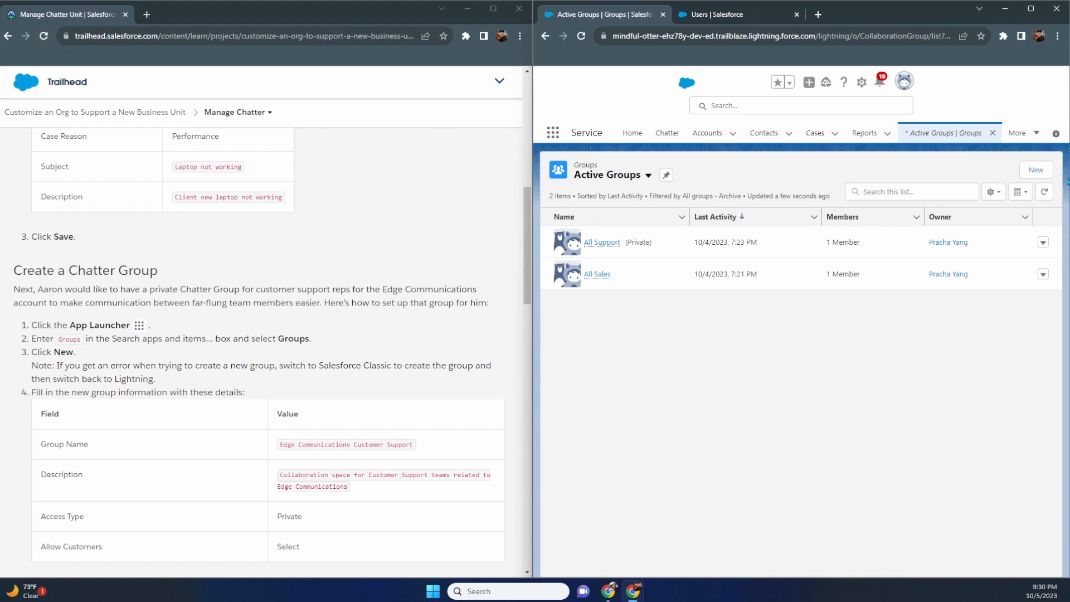
left_click(1037, 172)
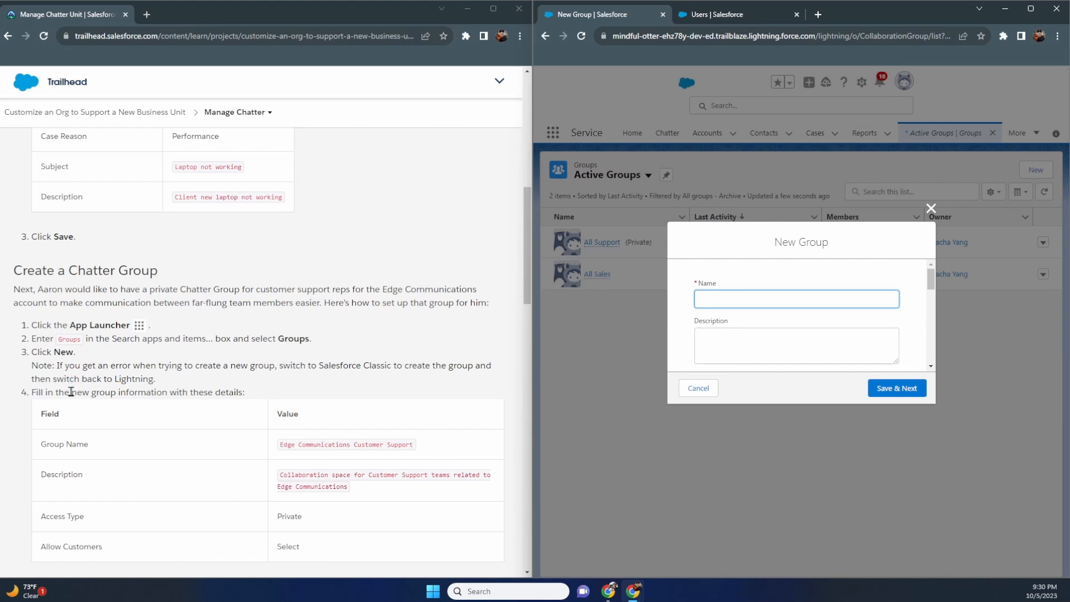
- Name the new group 'Edge Communications Customer Support'
scroll(83, 383, "down", 2)
scroll(724, 322, "down", 2)
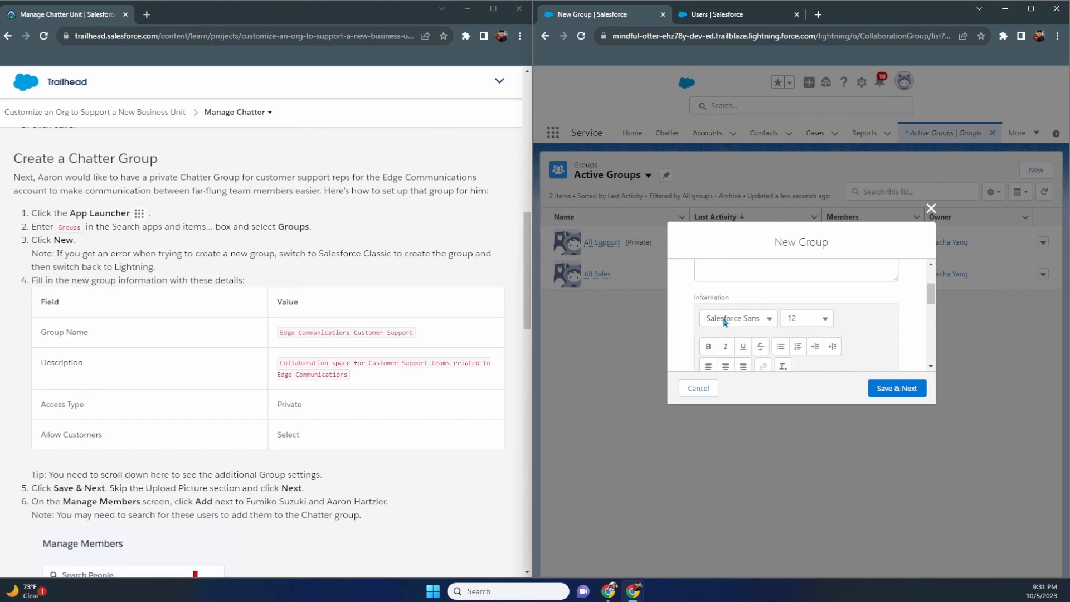
scroll(724, 318, "up", 2)
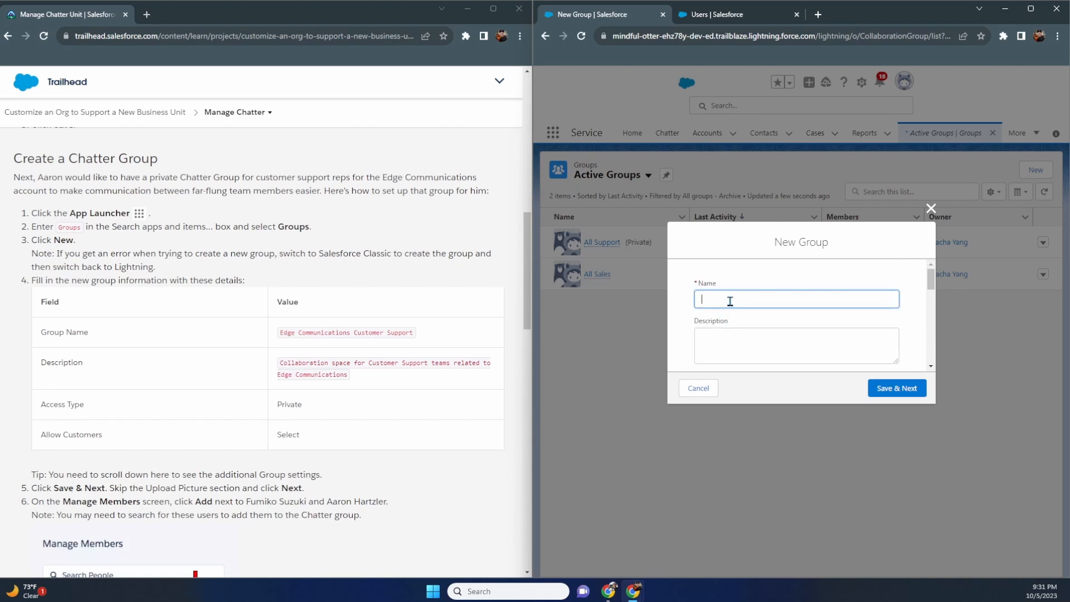
type("dge Communications Customer Support")
- Describe it as 'Collaboration space for Customer Support teams related to Edge Communications', fixing the typo
key("Tab")
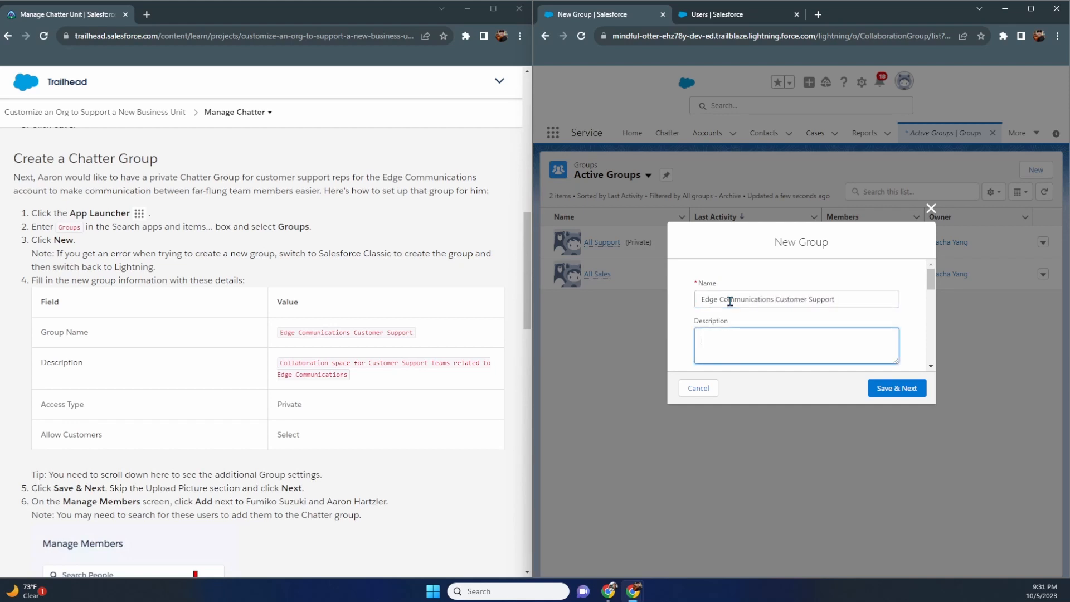
type("Collaboration space for Customer Support teams re")
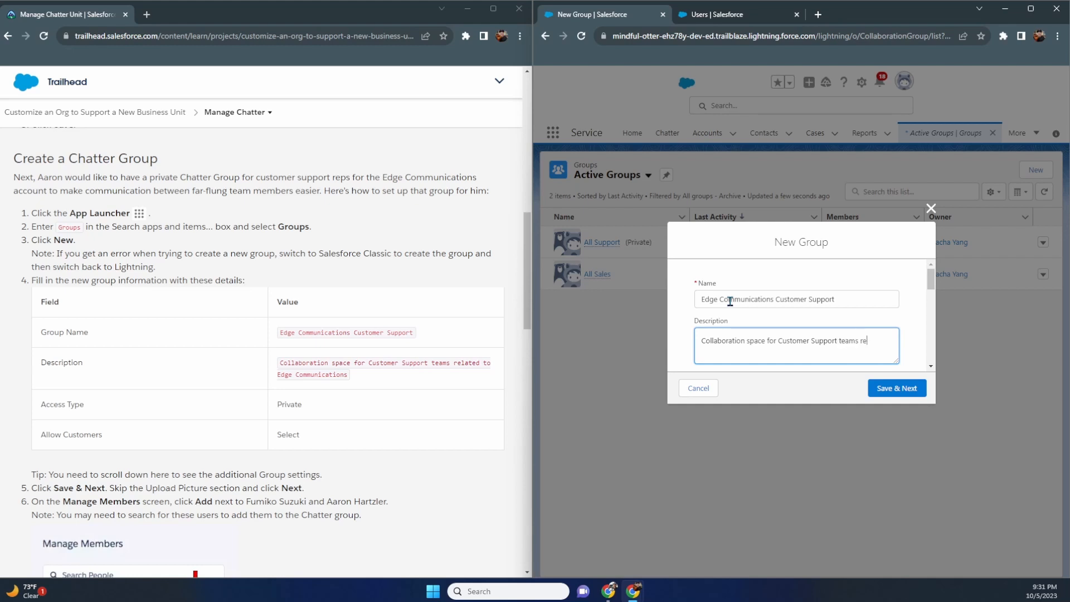
type("alted to")
key("BackSpace")
key("BackSpace")
type("ted to Edge Communications")
left_click_drag(845, 301, 684, 307)
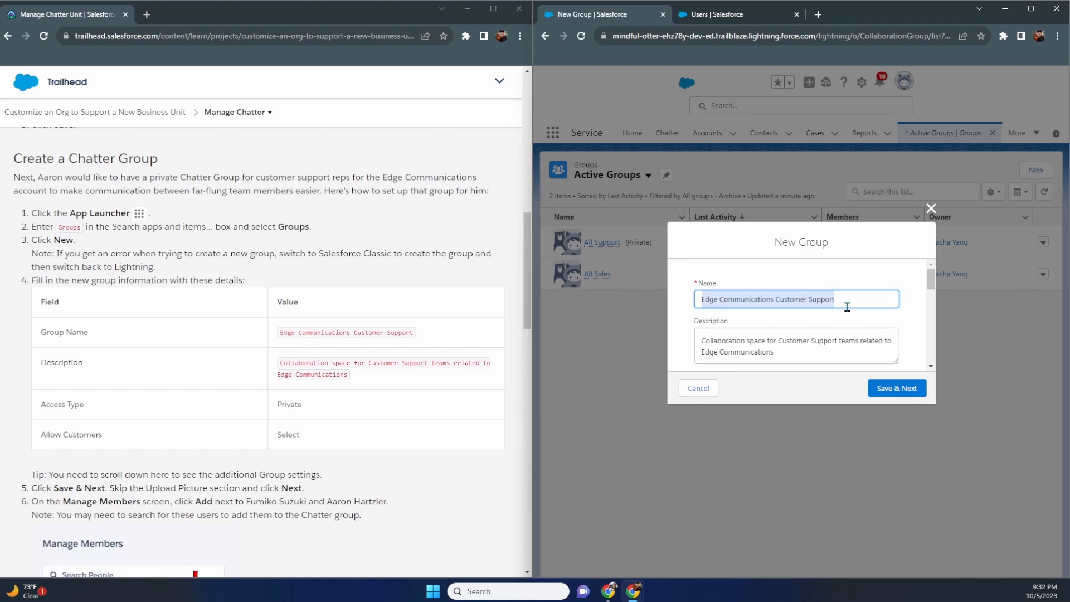
- Set the group's Access Type to Private and allow customers
scroll(857, 306, "down", 1)
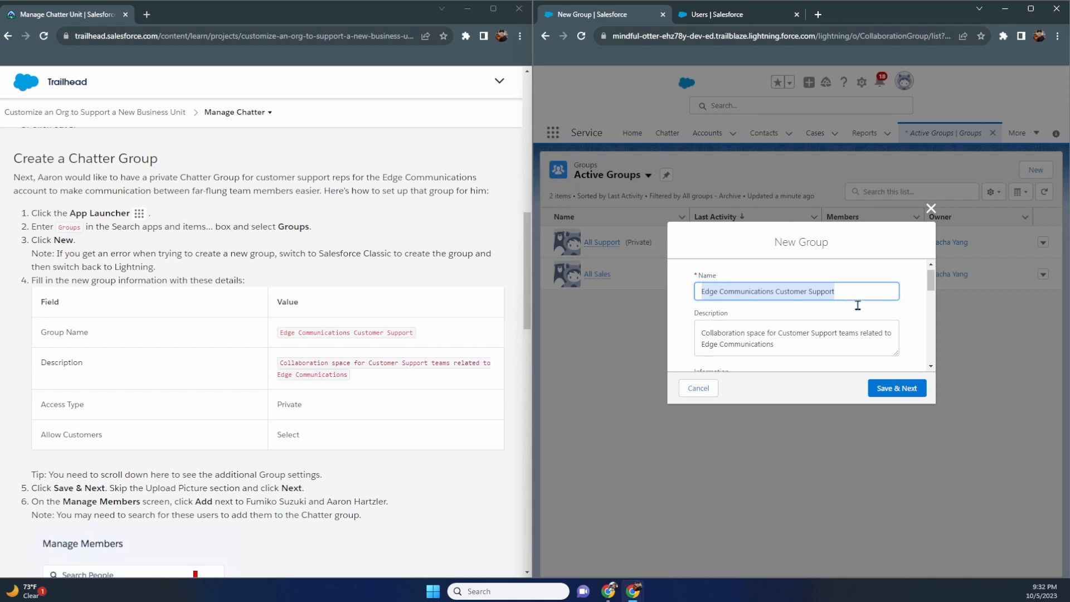
scroll(857, 306, "down", 6)
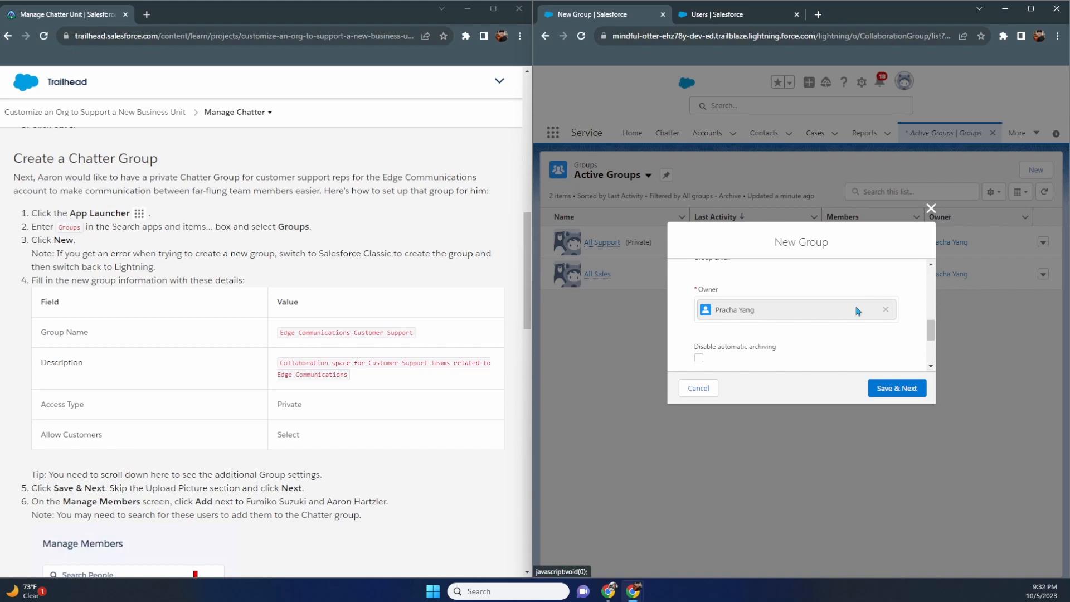
scroll(857, 311, "down", 5)
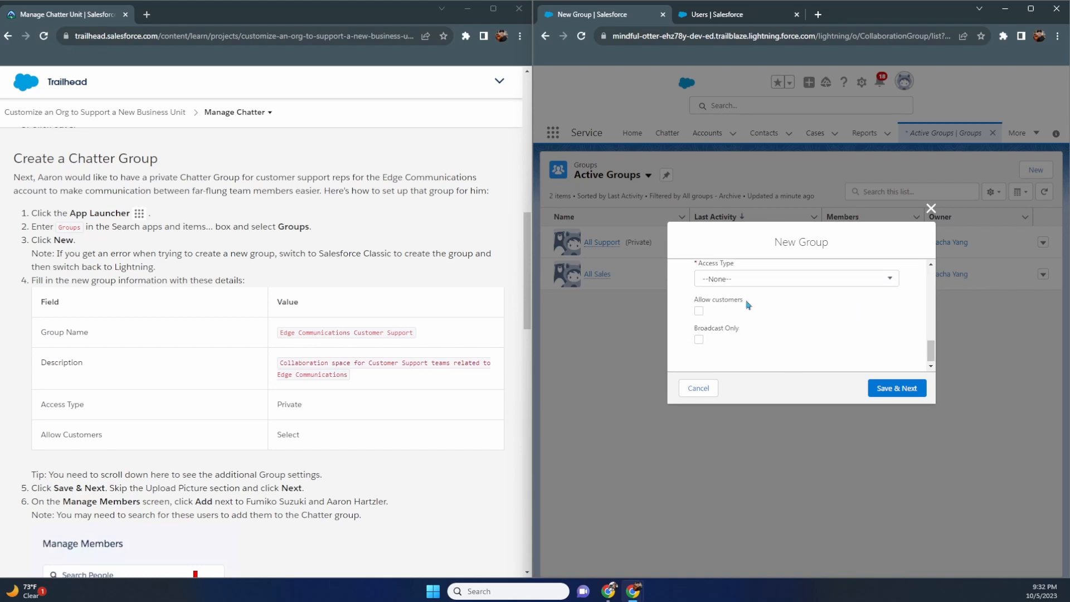
left_click(752, 279)
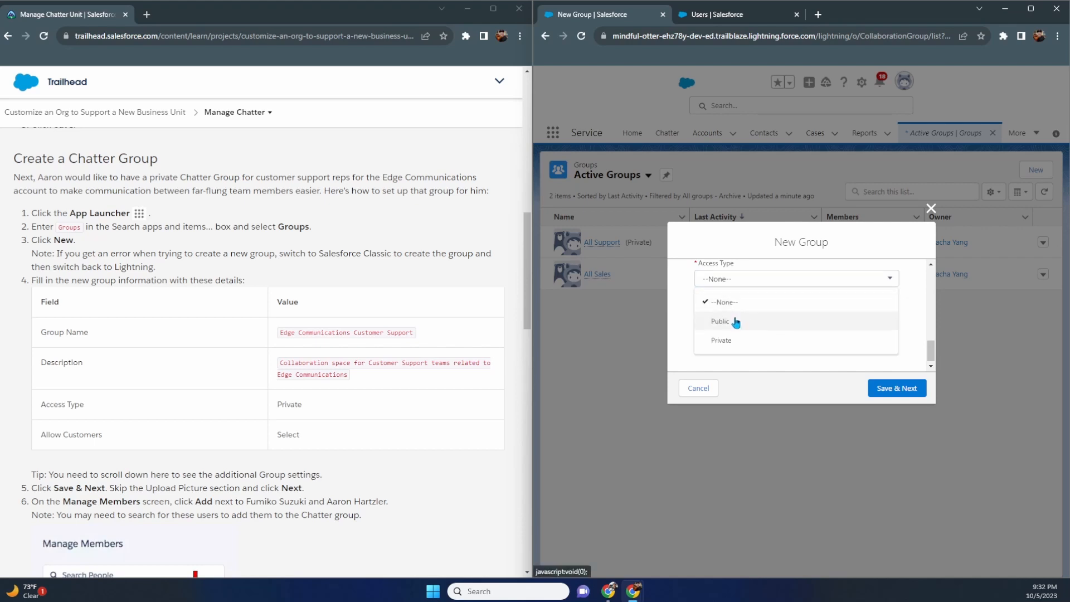
left_click(731, 341)
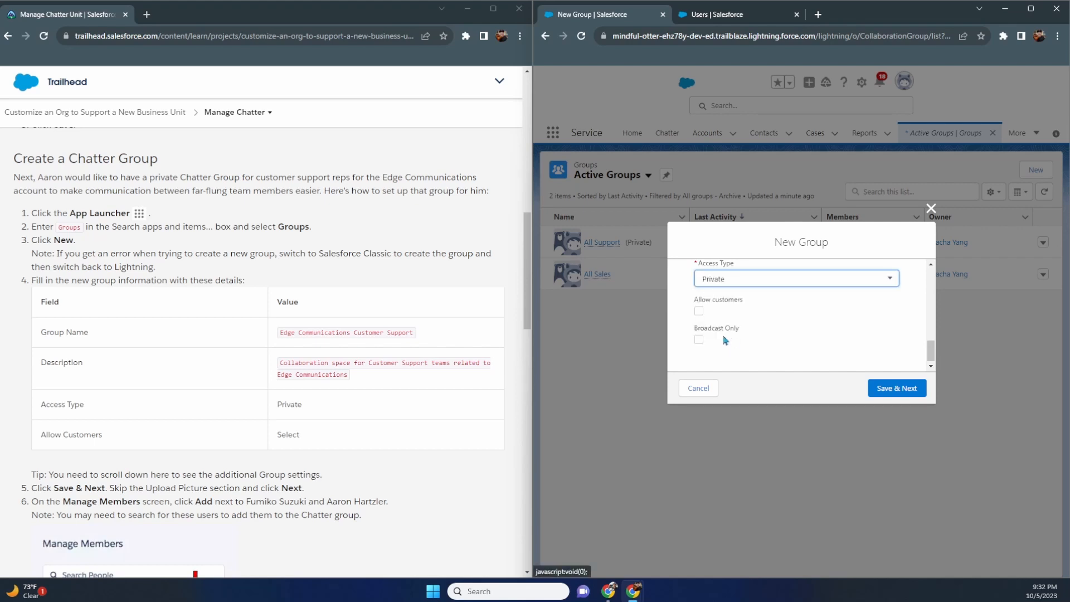
left_click(698, 314)
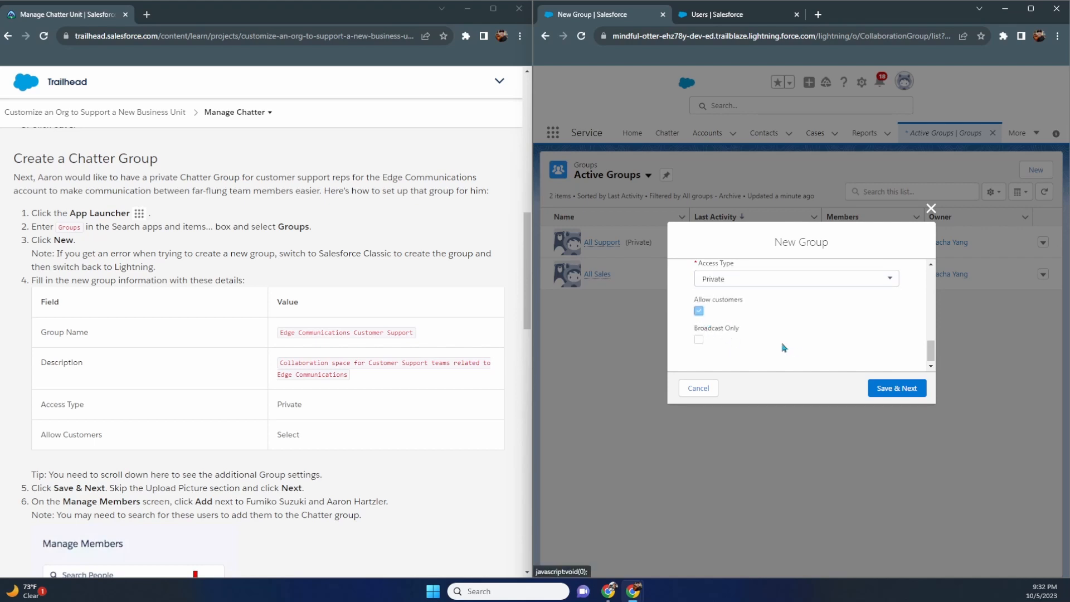
- Save the group details and skip the group photo upload
scroll(409, 342, "down", 3)
scroll(408, 342, "down", 1)
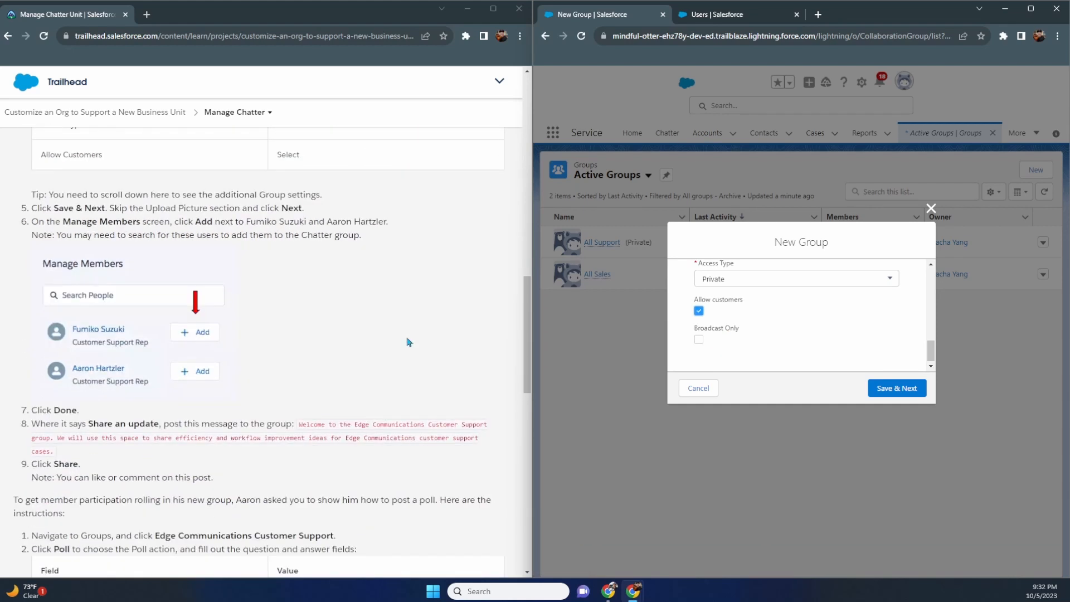
left_click(888, 390)
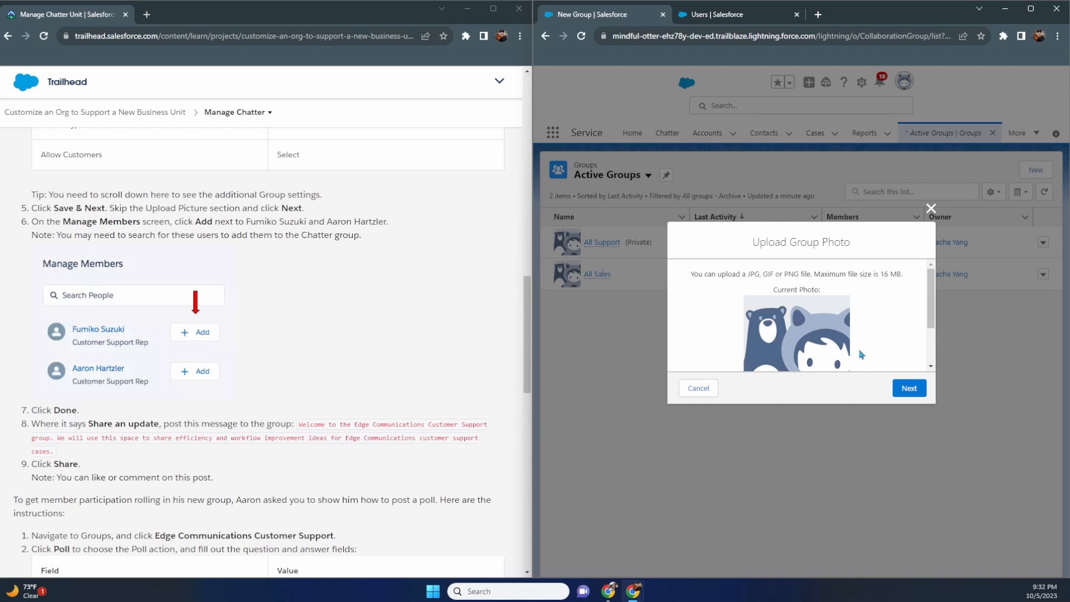
scroll(862, 354, "down", 2)
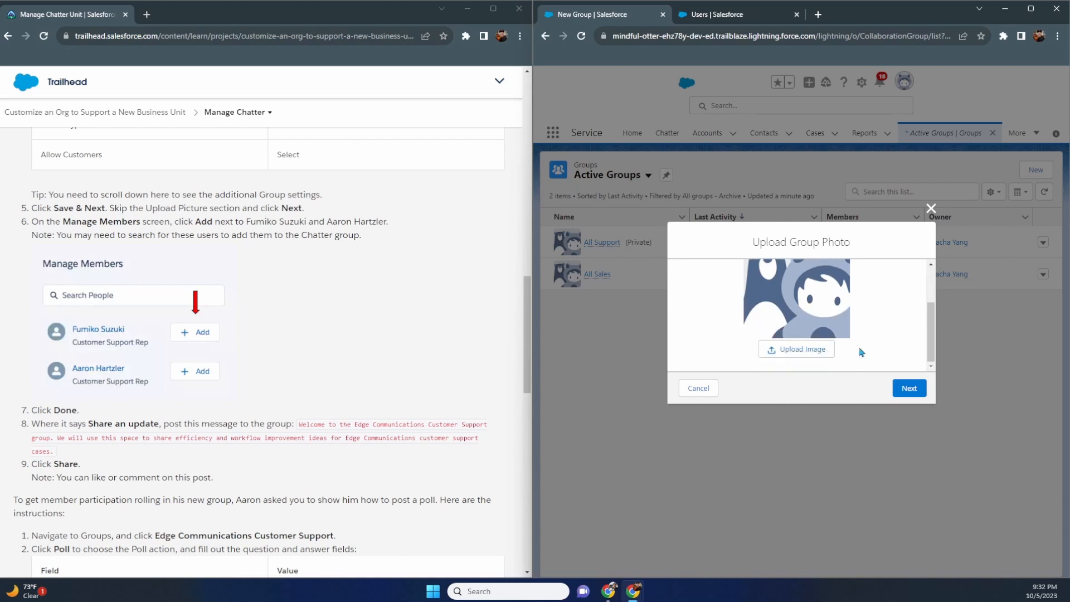
left_click(914, 389)
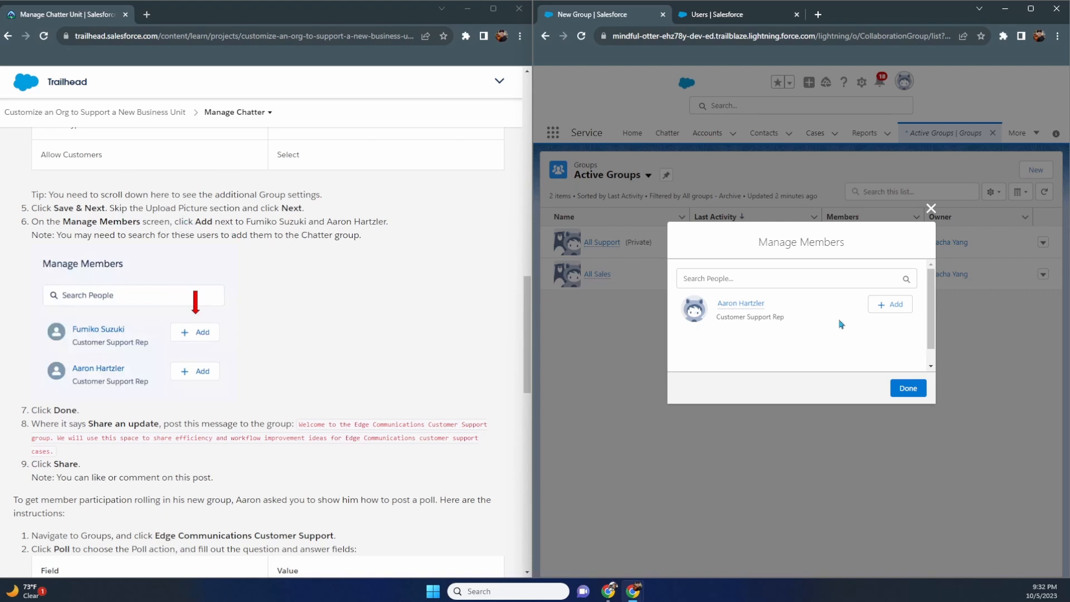
- Add both Customer Support Rep users as members, finding the second by name, then clear the search
mouse_move(747, 312)
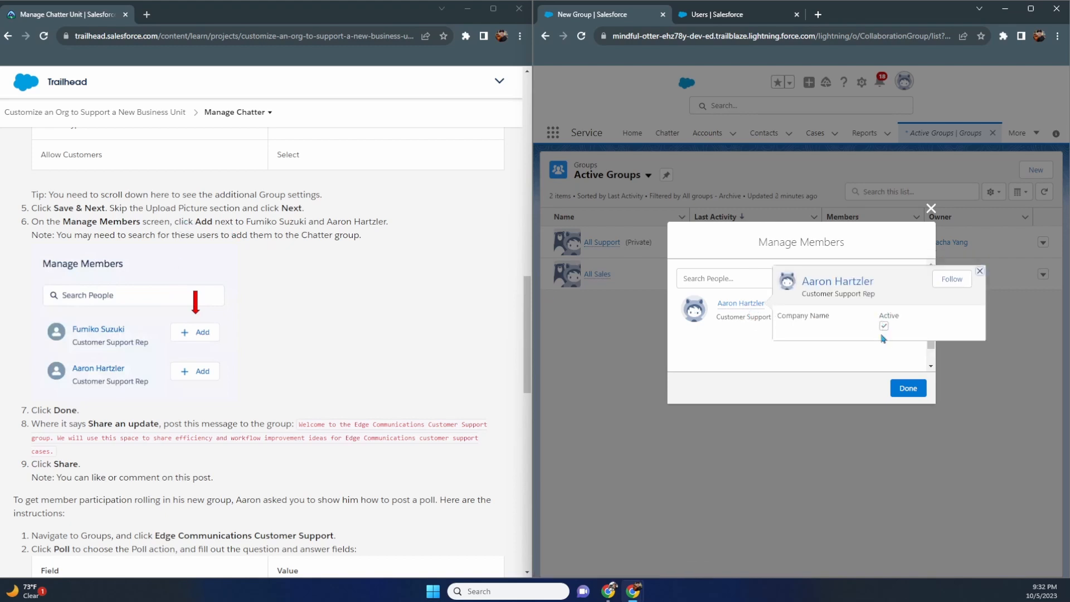
left_click(890, 304)
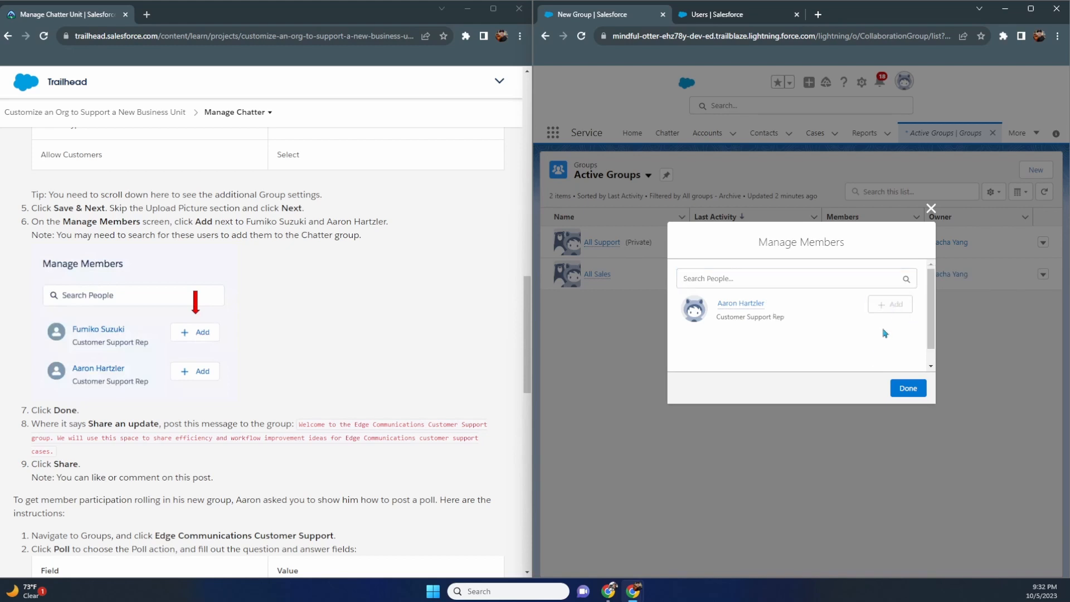
left_click(837, 278)
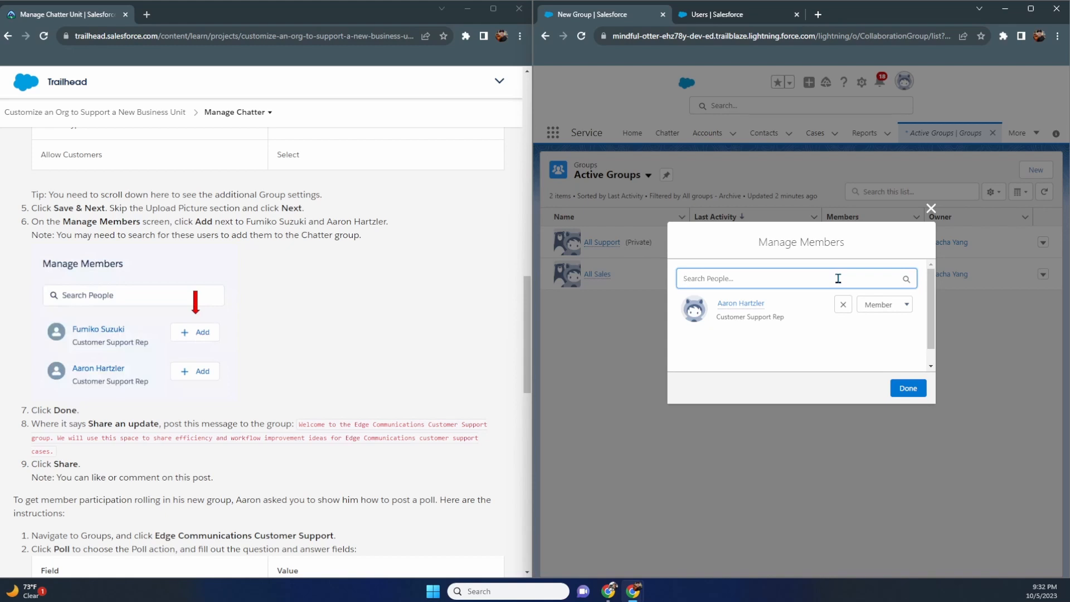
type("fumiko")
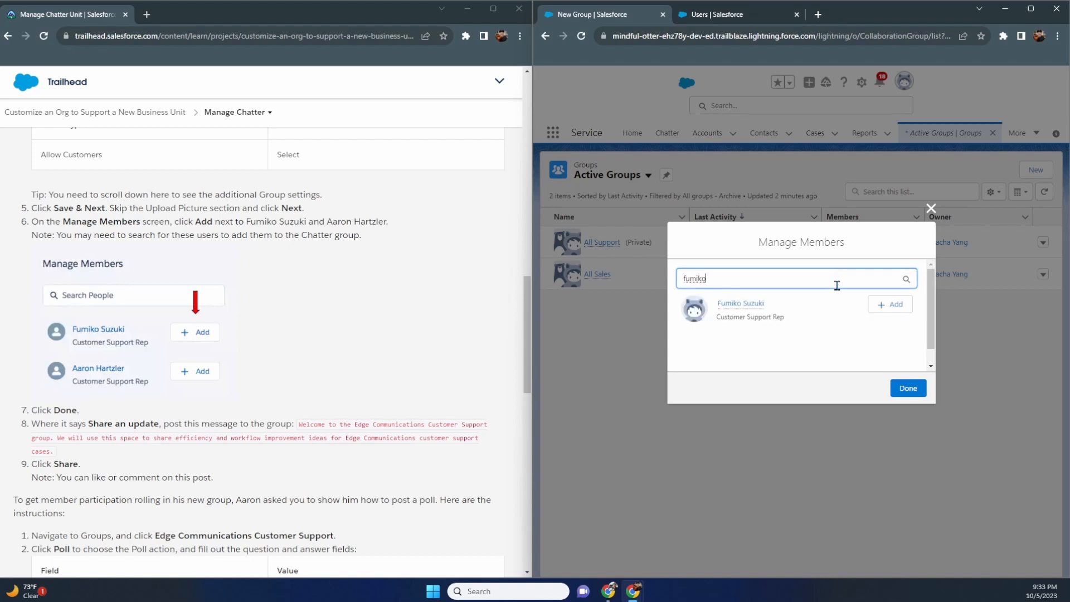
left_click(890, 304)
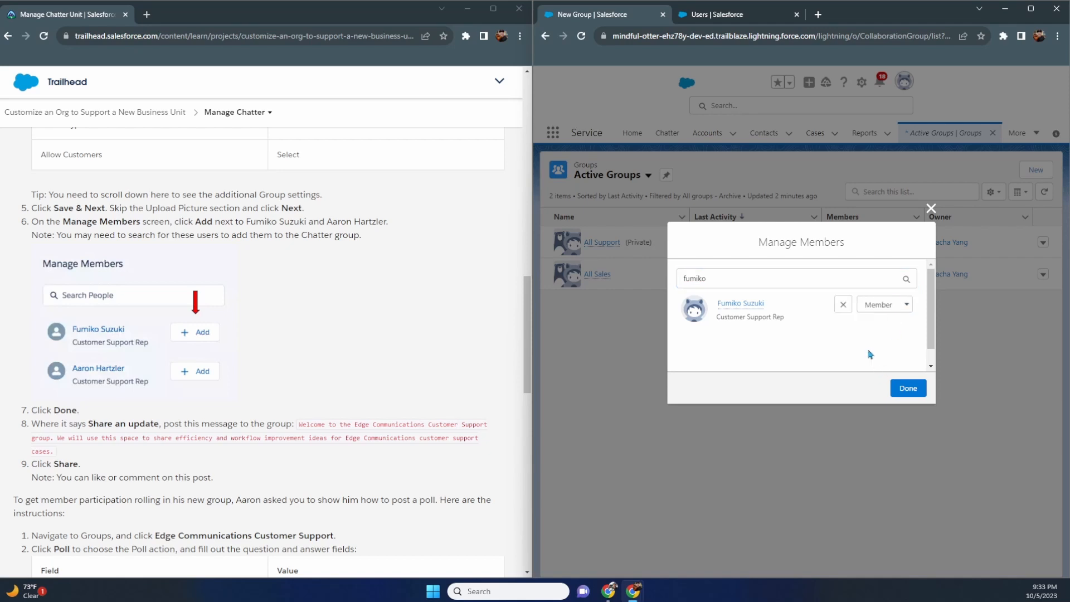
double_click(824, 280)
key("BackSpace")
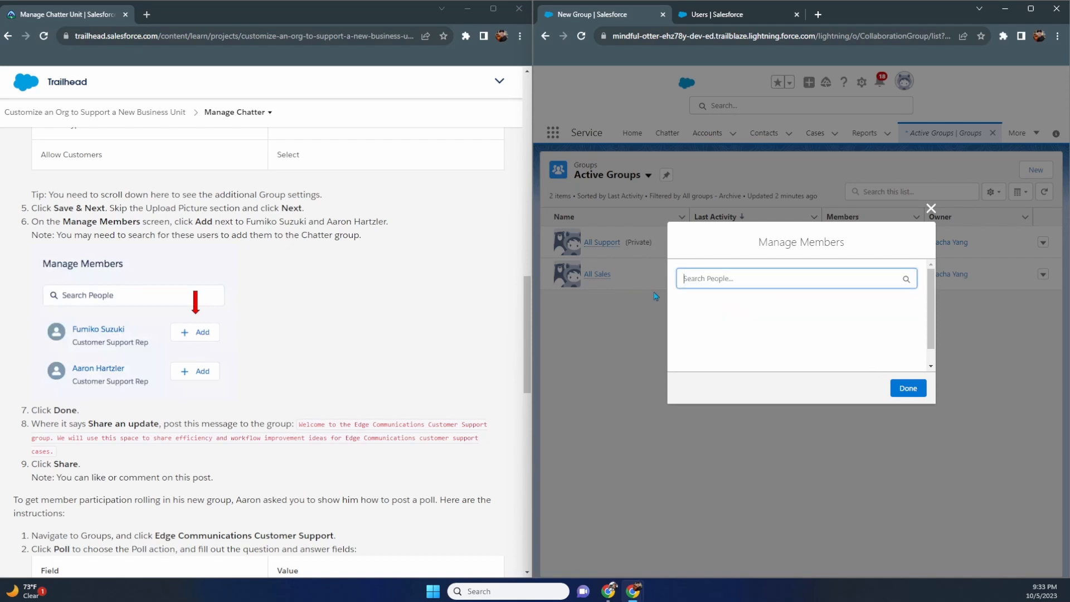
- Finish member setup, confirm the Members list shows three people, and return to the group page
left_click(901, 390)
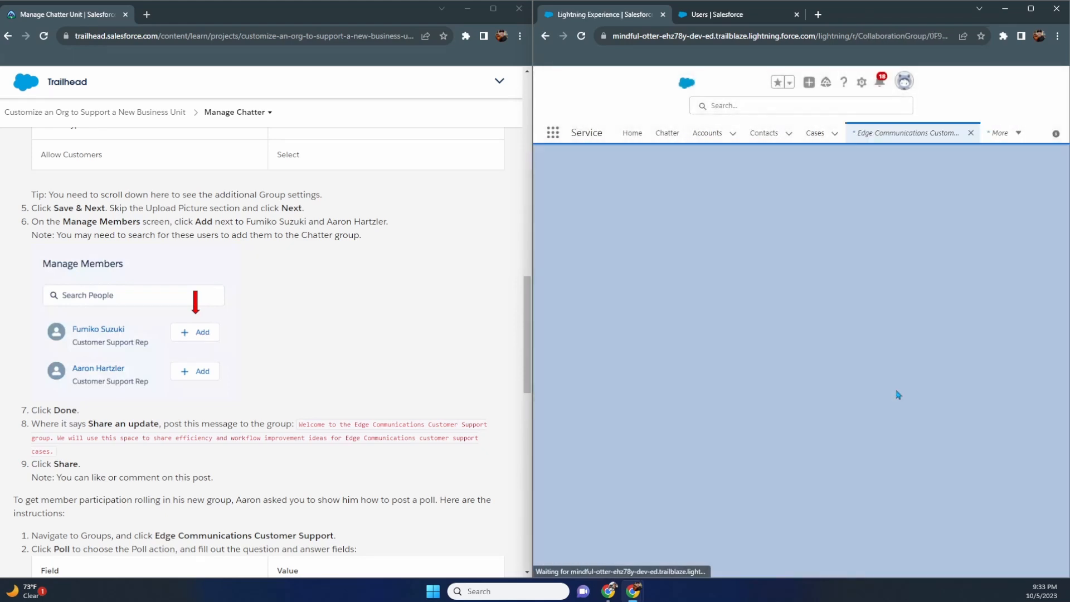
scroll(737, 375, "down", 3)
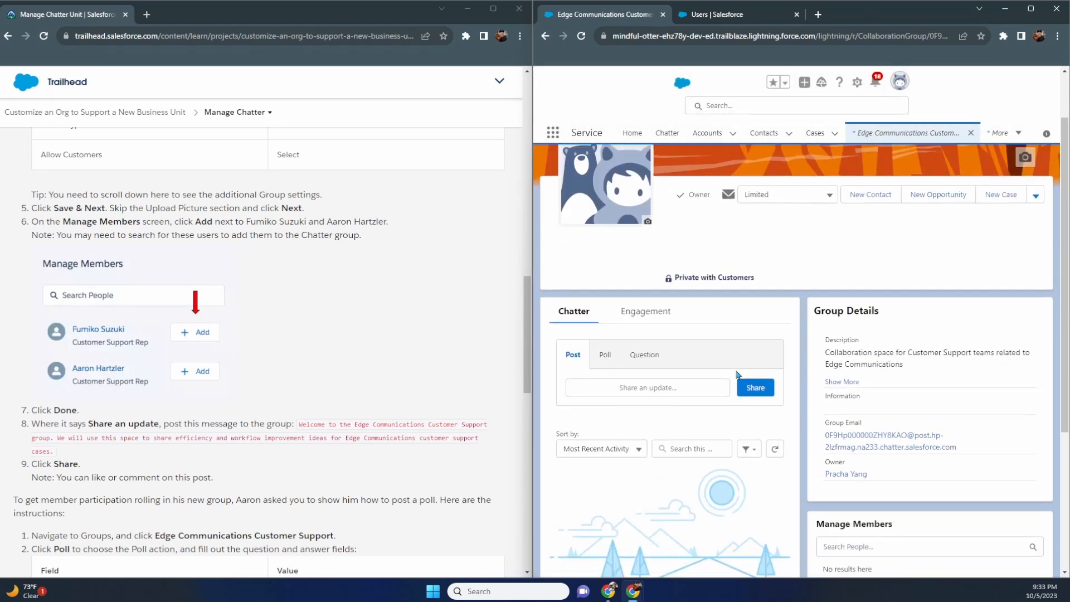
scroll(738, 372, "down", 5)
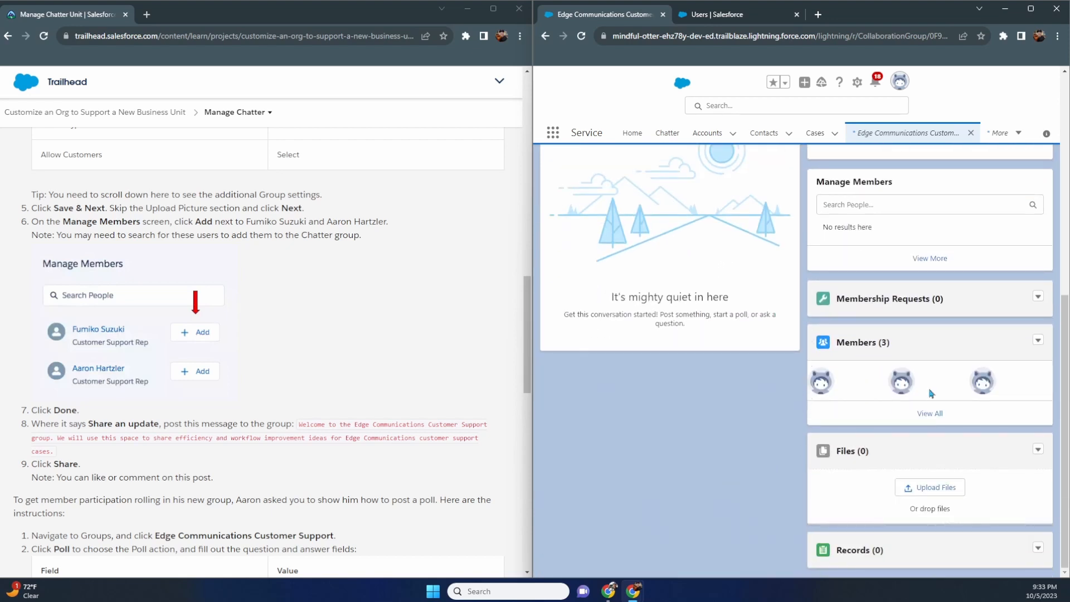
left_click(1038, 340)
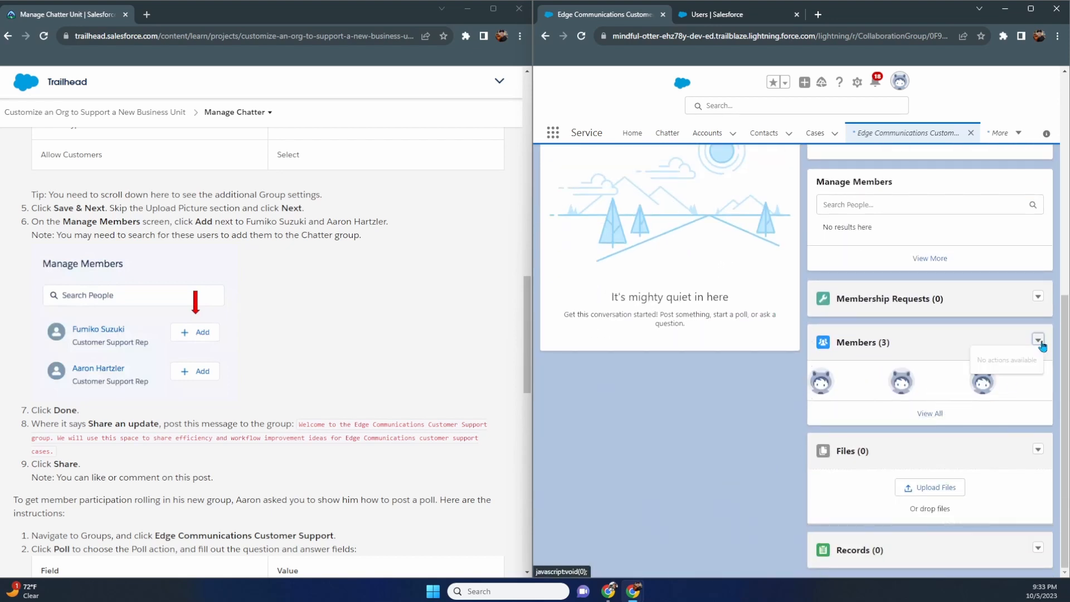
left_click(930, 413)
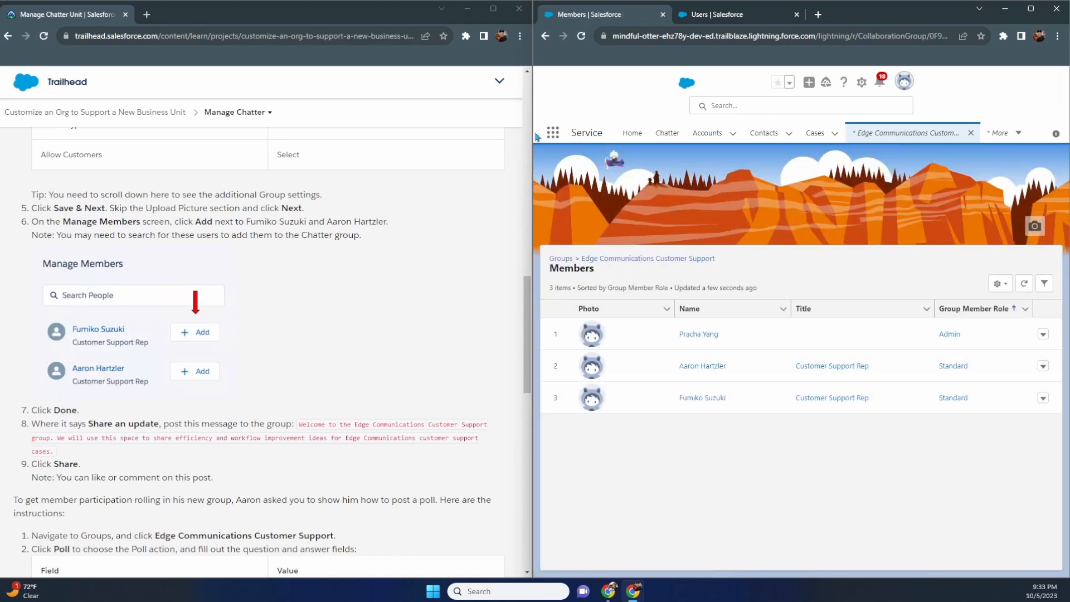
left_click(545, 35)
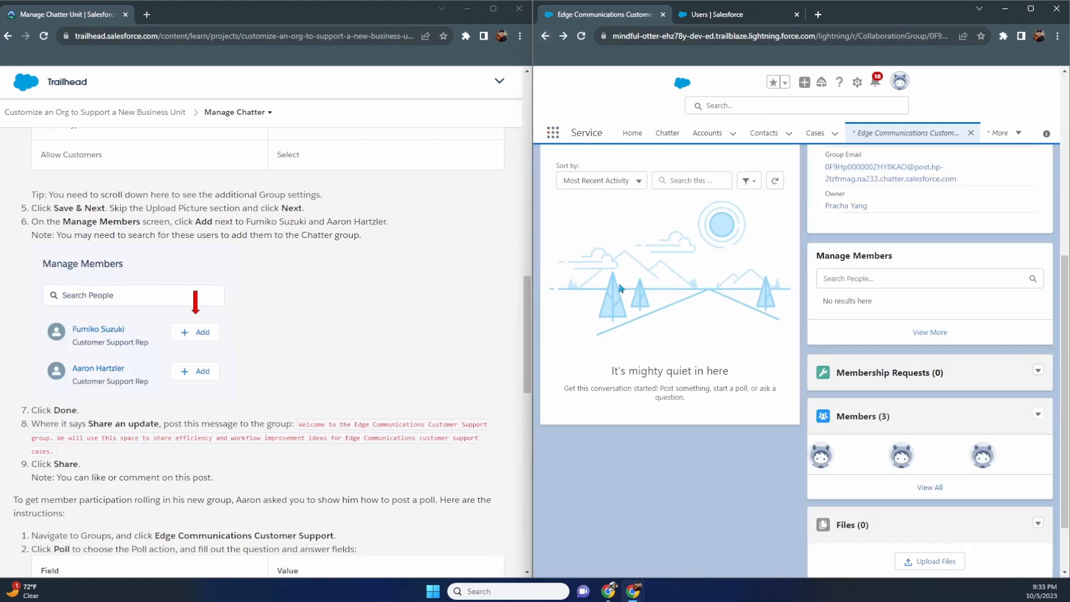
scroll(363, 284, "down", 3)
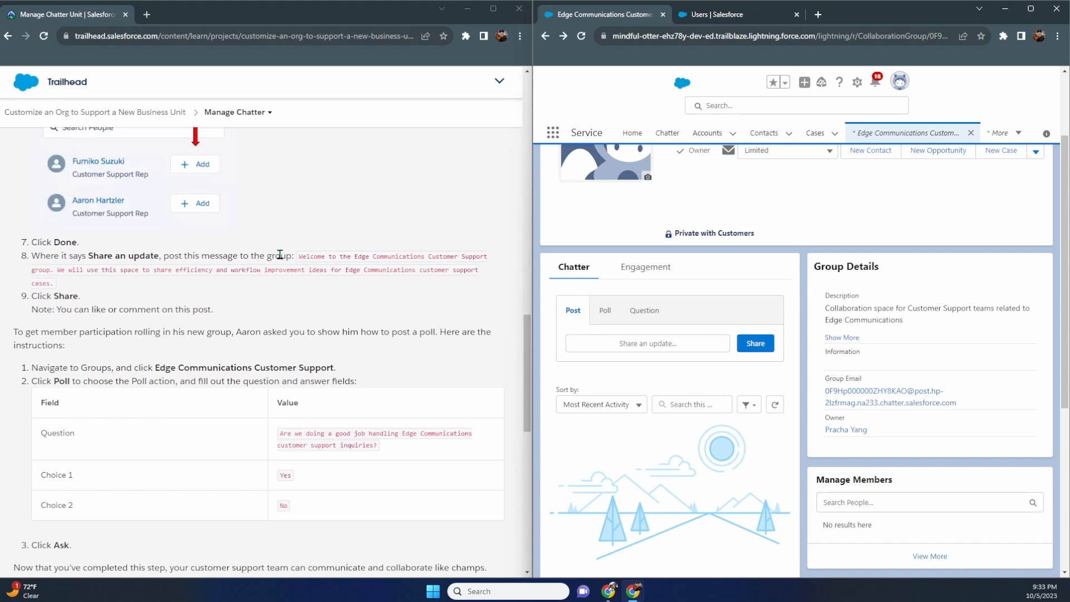
- Post the copied welcome message about sharing efficiency and workflow ideas to the group feed
left_click_drag(300, 257, 62, 287)
key("ctrl+c")
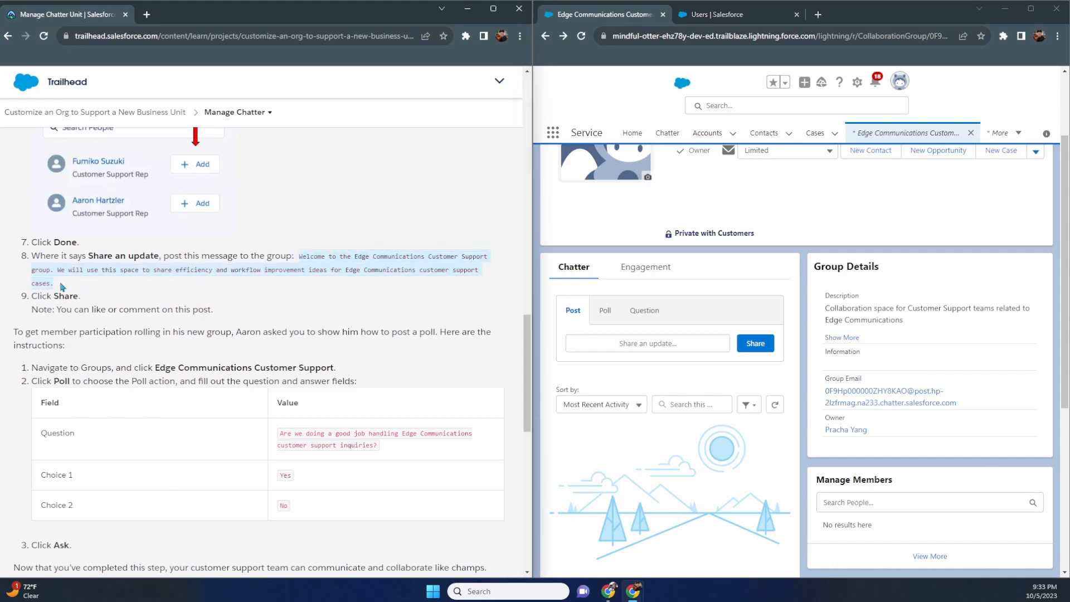
left_click(671, 337)
key("ctrl+v")
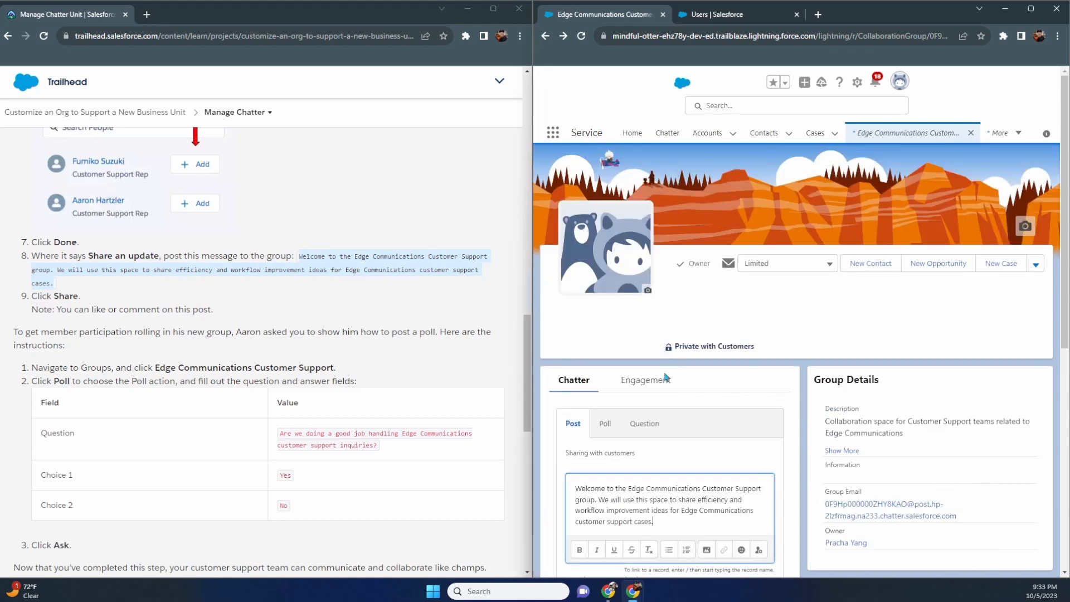
scroll(673, 409, "down", 1)
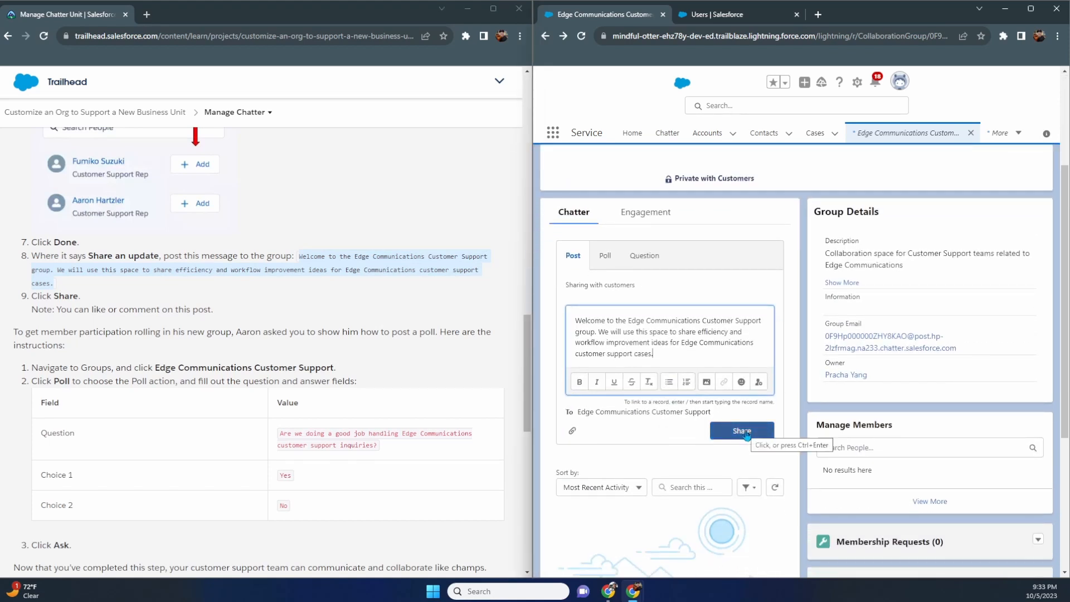
left_click(748, 435)
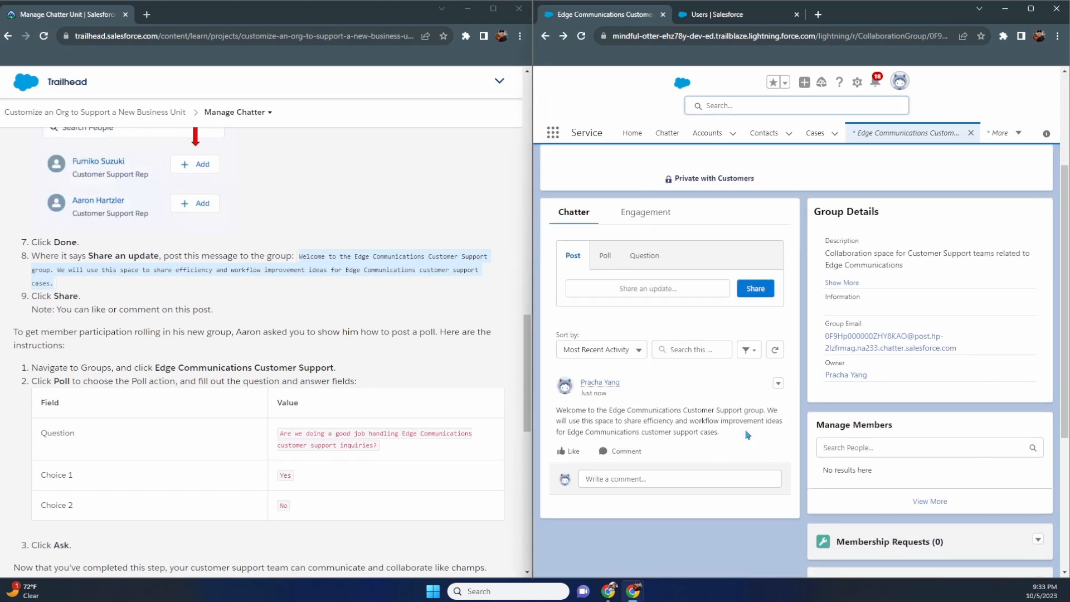
scroll(745, 409, "down", 3)
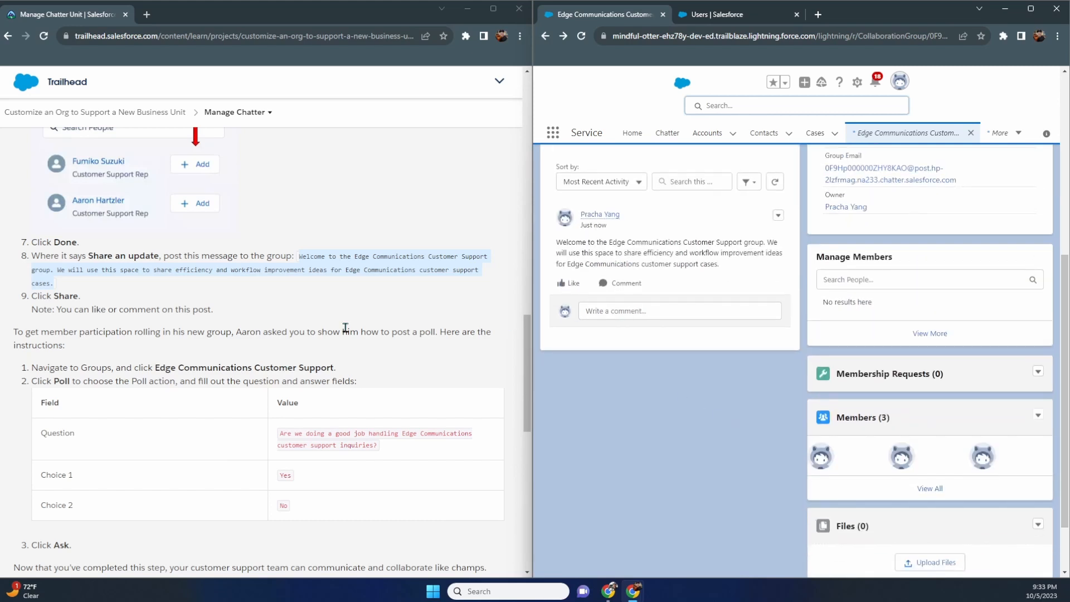
scroll(332, 328, "down", 1)
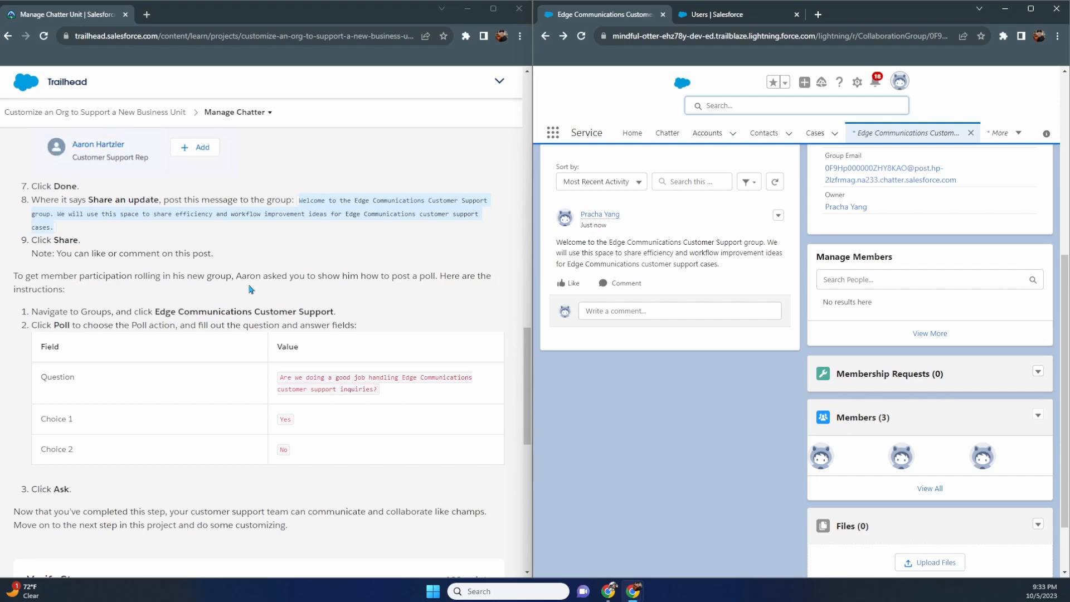
scroll(176, 305, "down", 1)
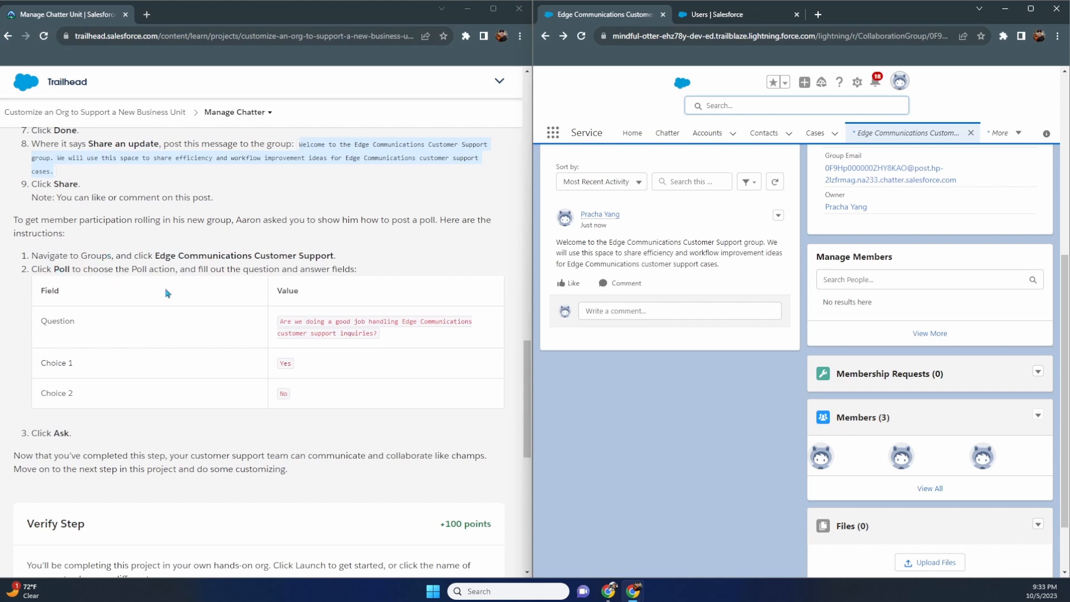
- Start a poll with the copied question asking whether Edge Communications support inquiries are handled well
scroll(586, 304, "up", 4)
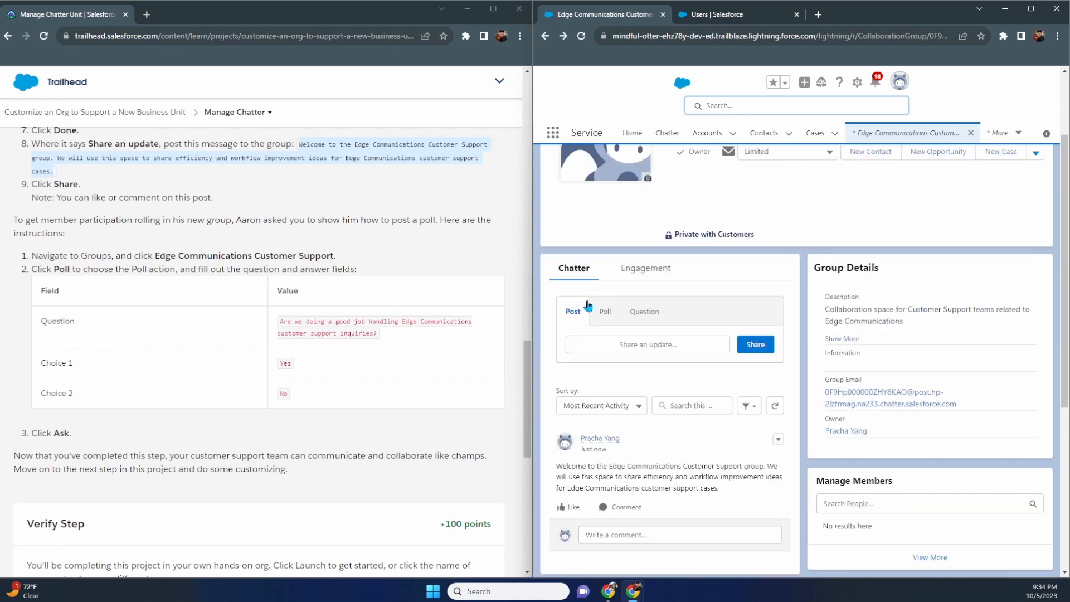
left_click(606, 313)
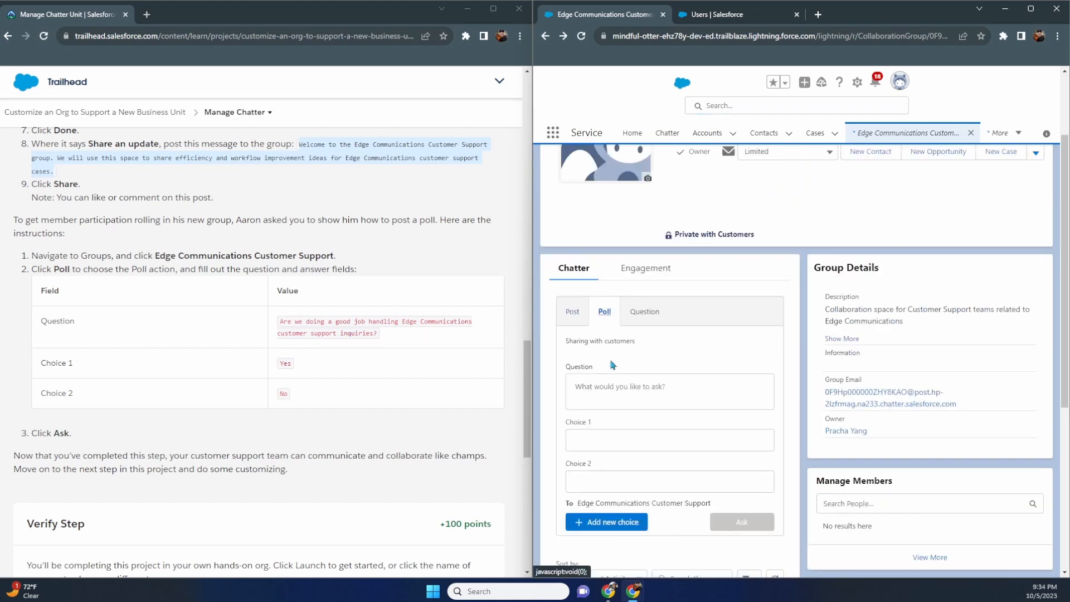
left_click(611, 387)
left_click_drag(379, 334, 280, 323)
key("ctrl+c")
left_click(585, 384)
key("ctrl+v")
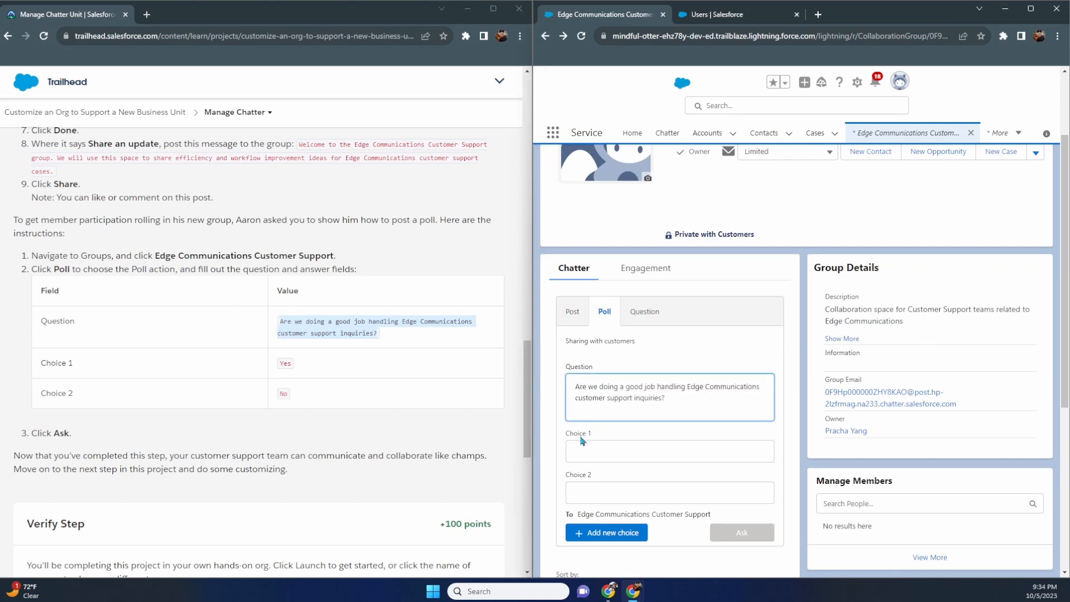
- Give the poll the choices Yes and No and post it to the group
left_click(593, 453)
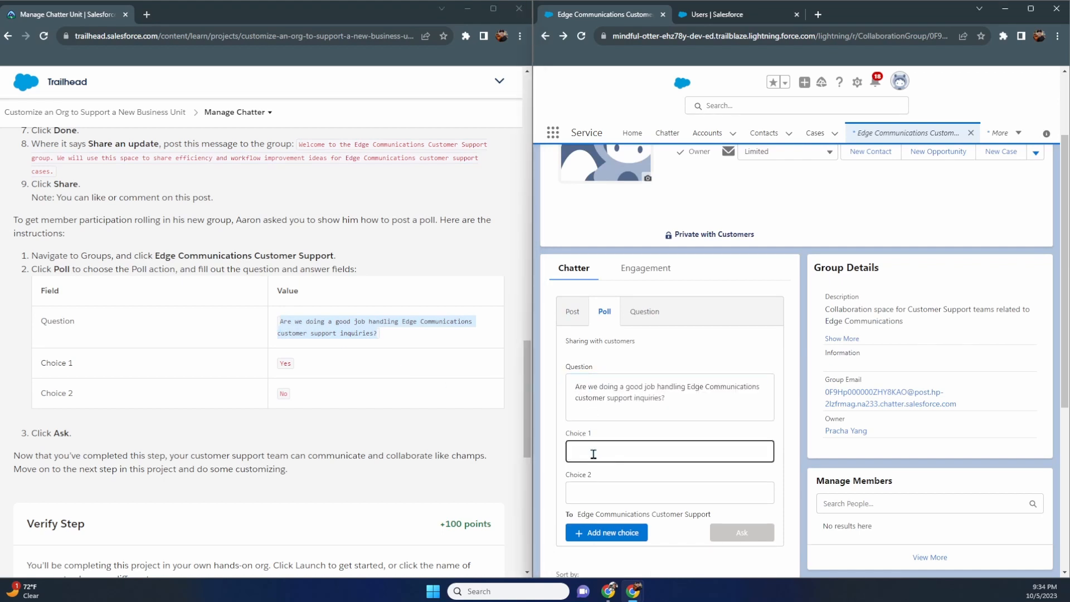
type("Yes")
key("Tab")
type("No")
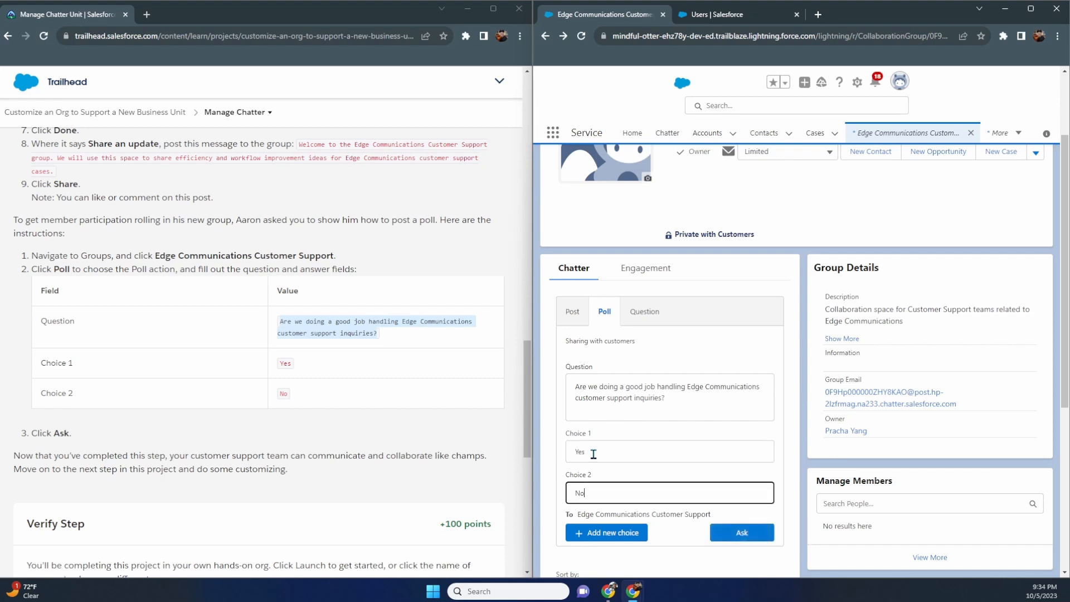
left_click(736, 535)
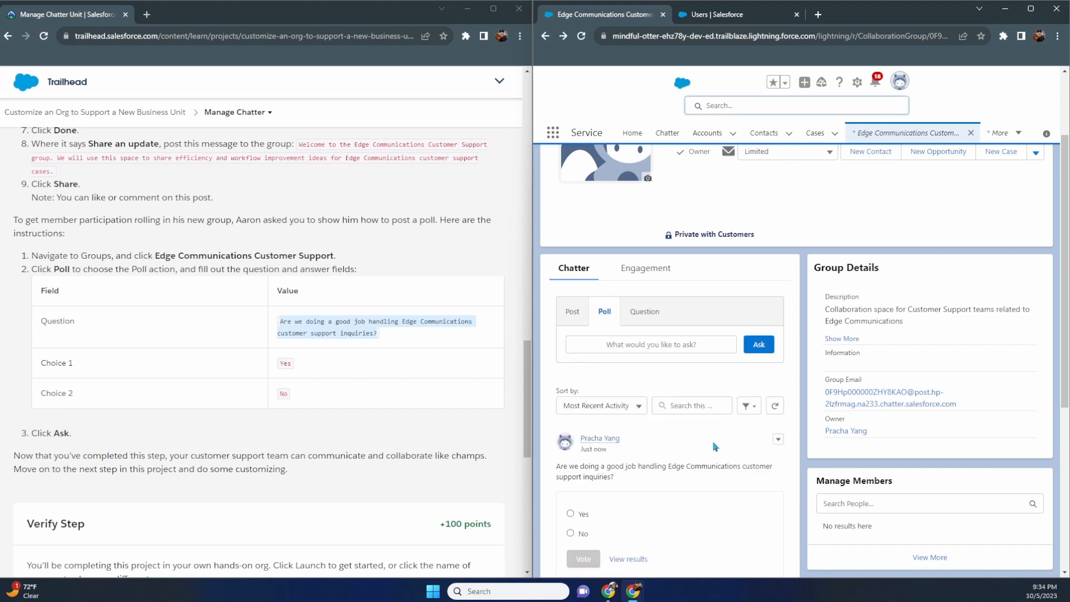
scroll(711, 438, "down", 1)
scroll(98, 233, "down", 4)
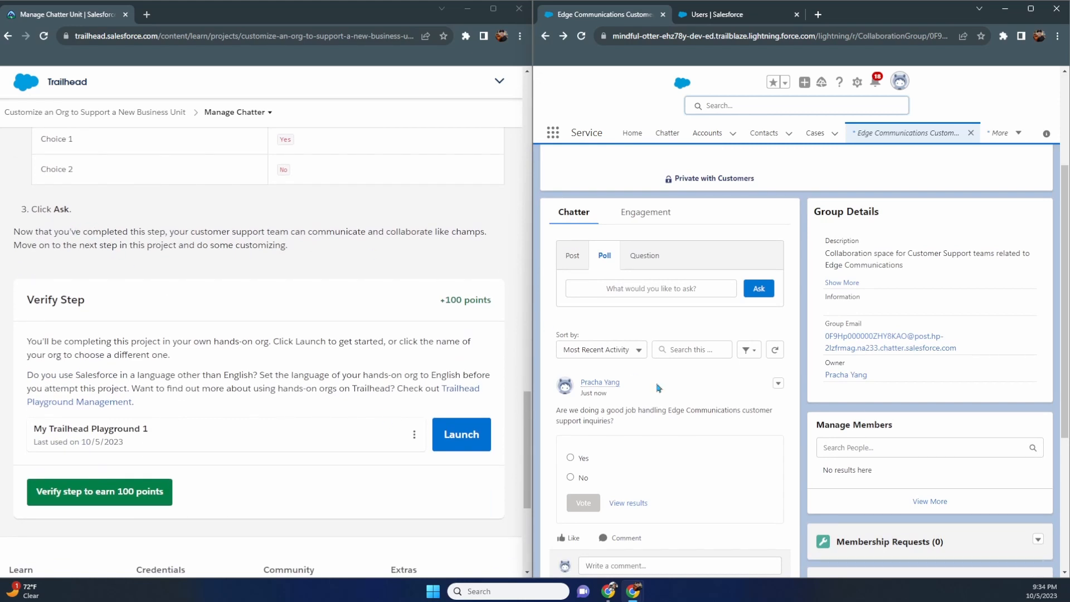
scroll(666, 411, "down", 1)
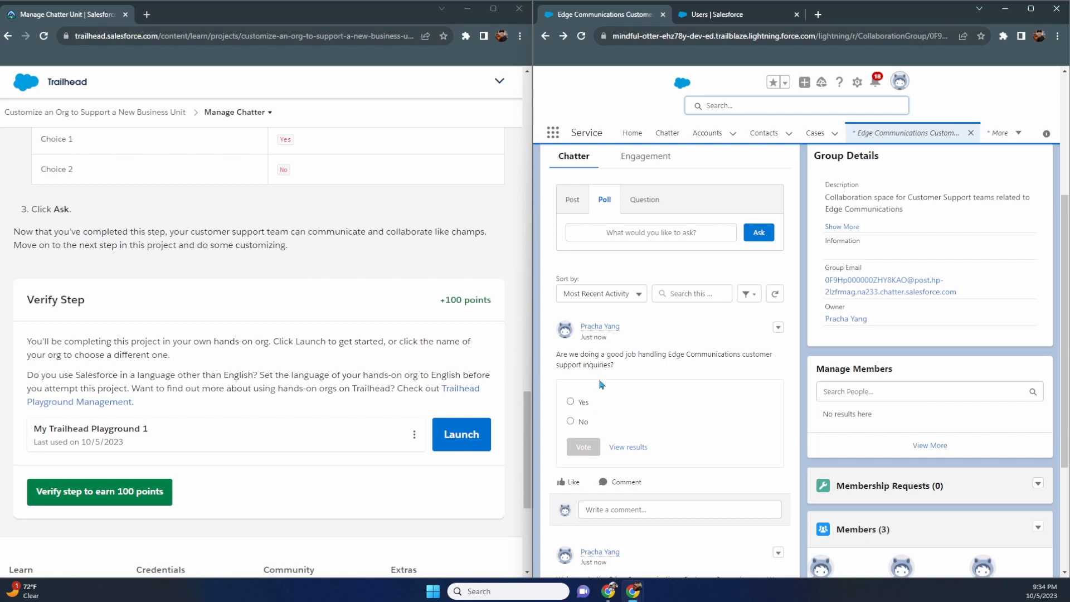
scroll(634, 378, "down", 1)
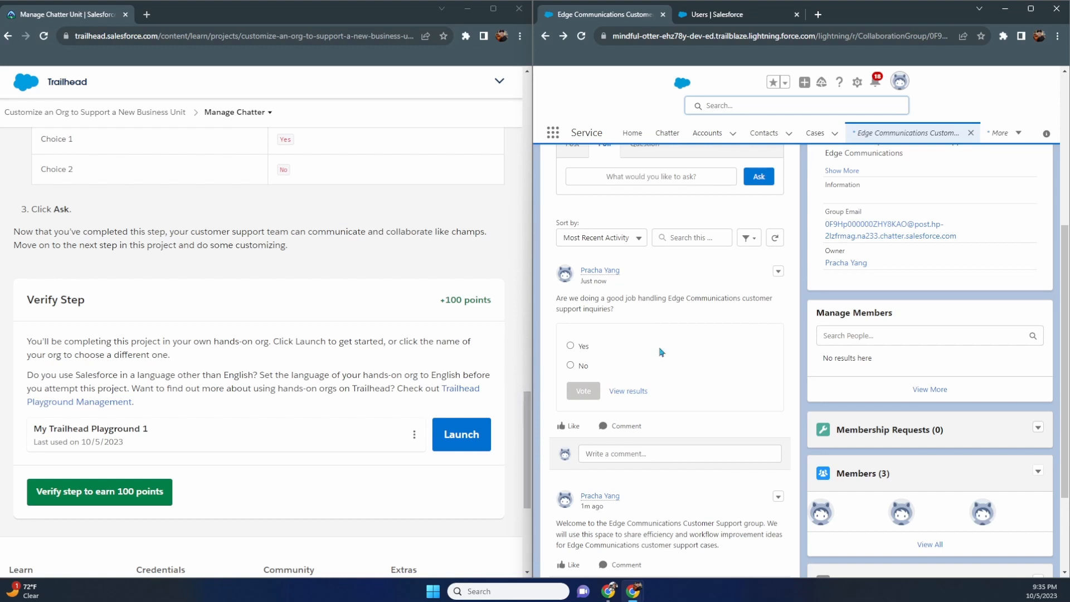
scroll(505, 352, "down", 1)
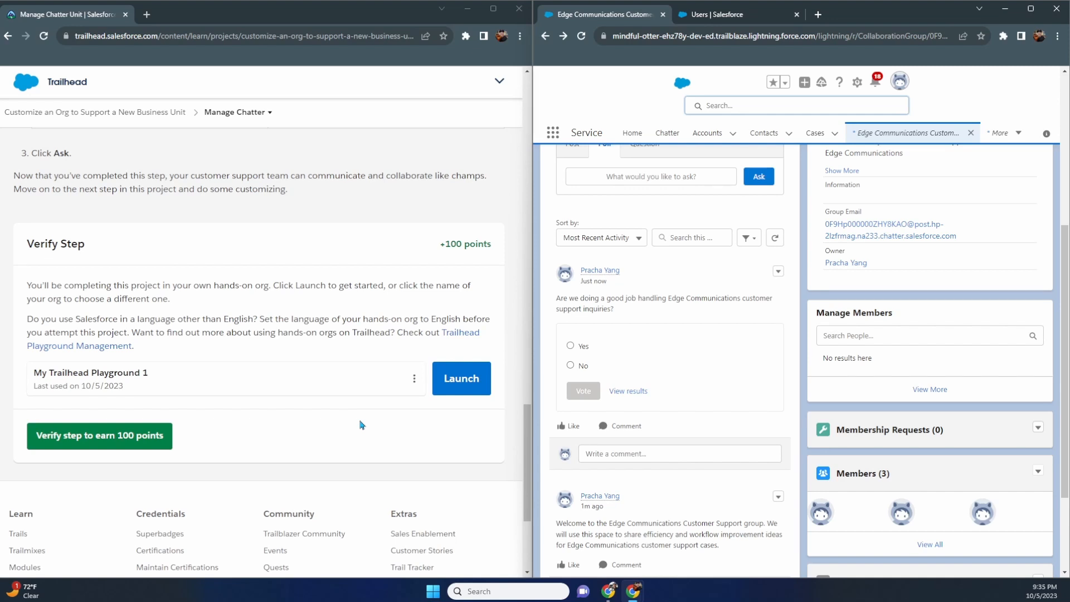
scroll(361, 425, "down", 1)
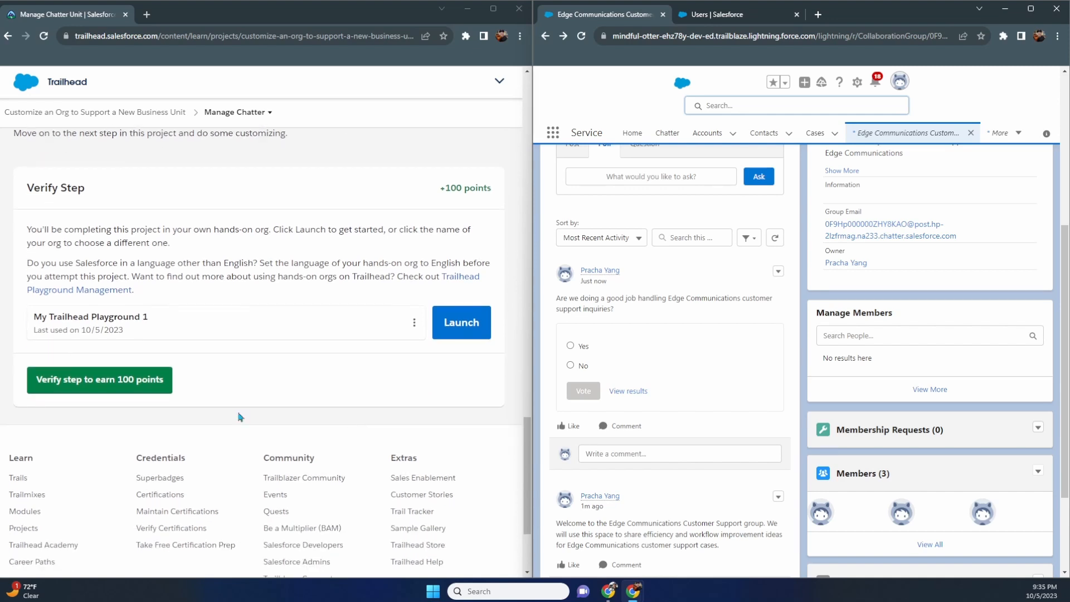
- Verify the Manage Chatter step for 100 points and continue to the Modify Your Data Model unit
left_click(130, 380)
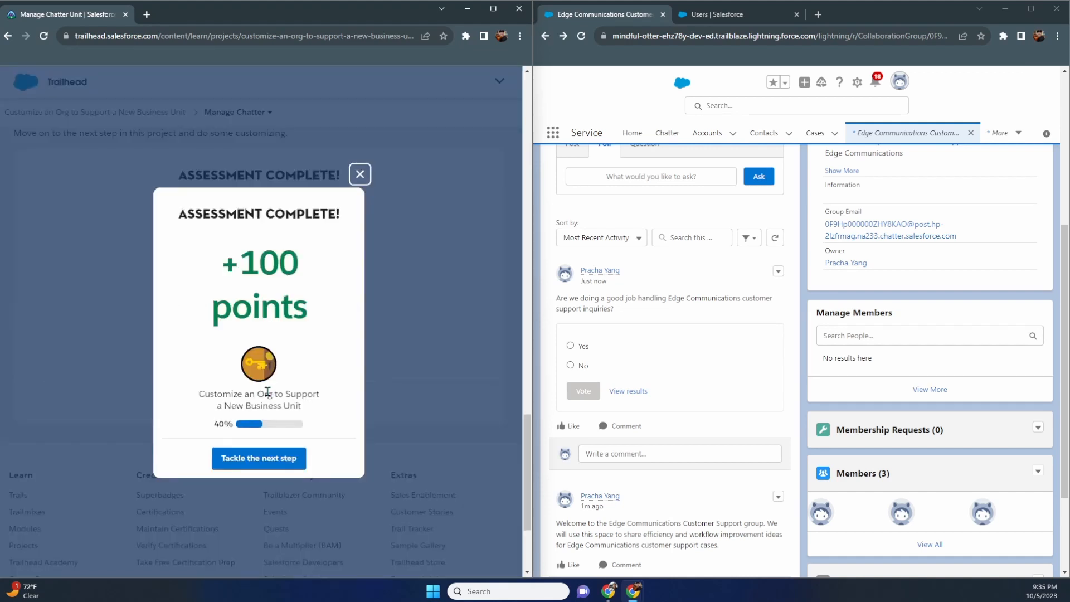
left_click(264, 462)
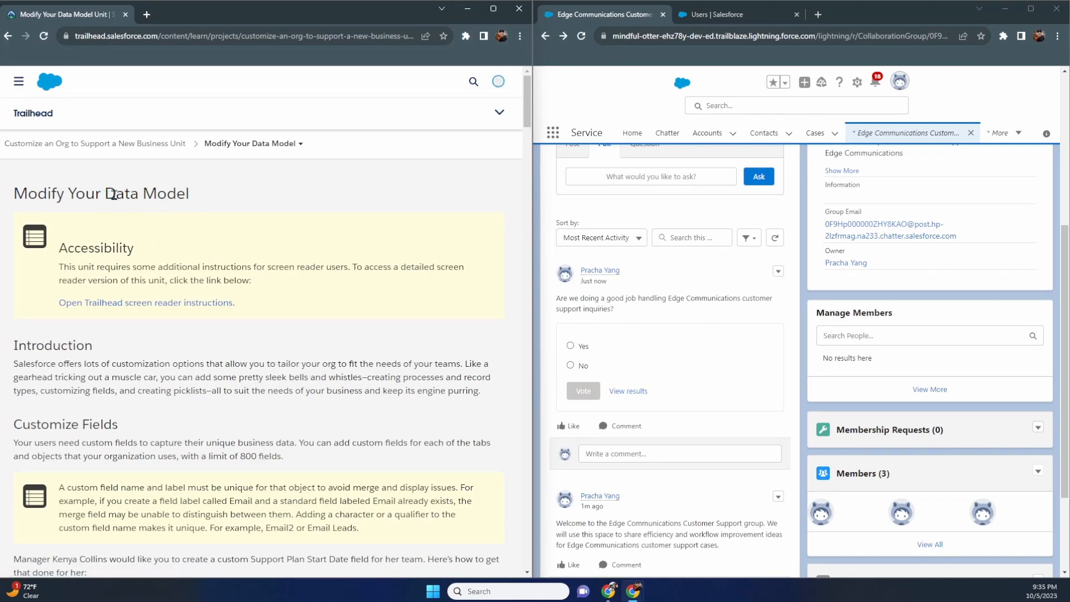
scroll(146, 214, "down", 3)
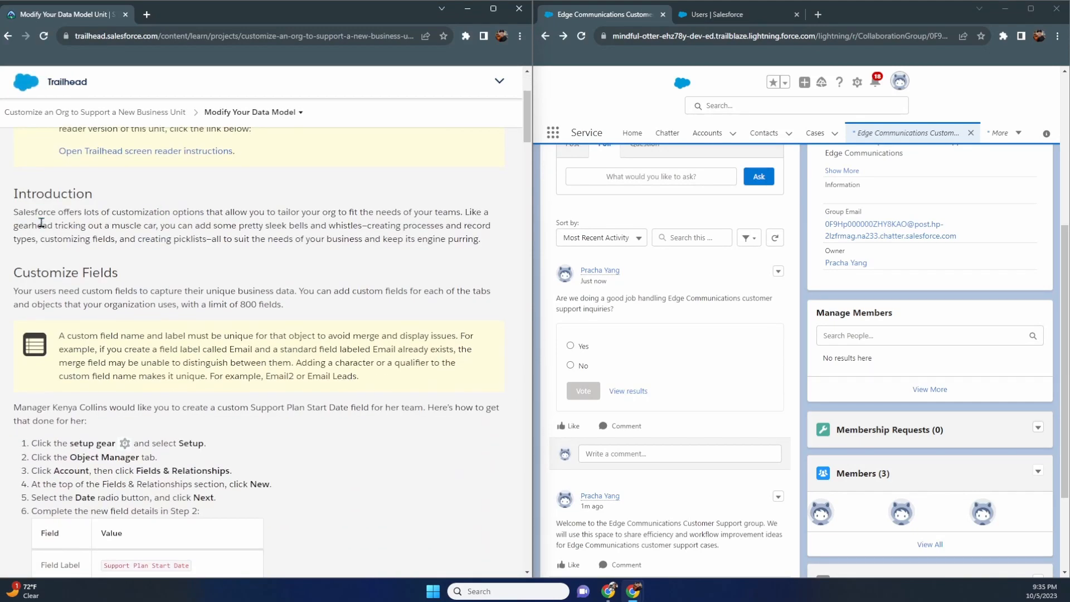
scroll(46, 278, "down", 1)
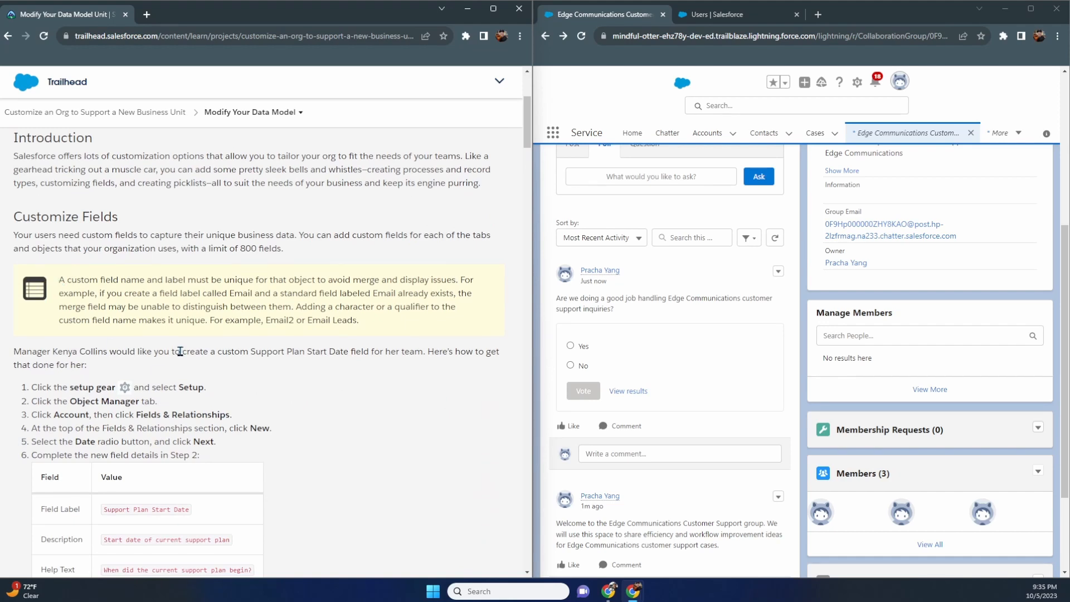
scroll(180, 351, "down", 2)
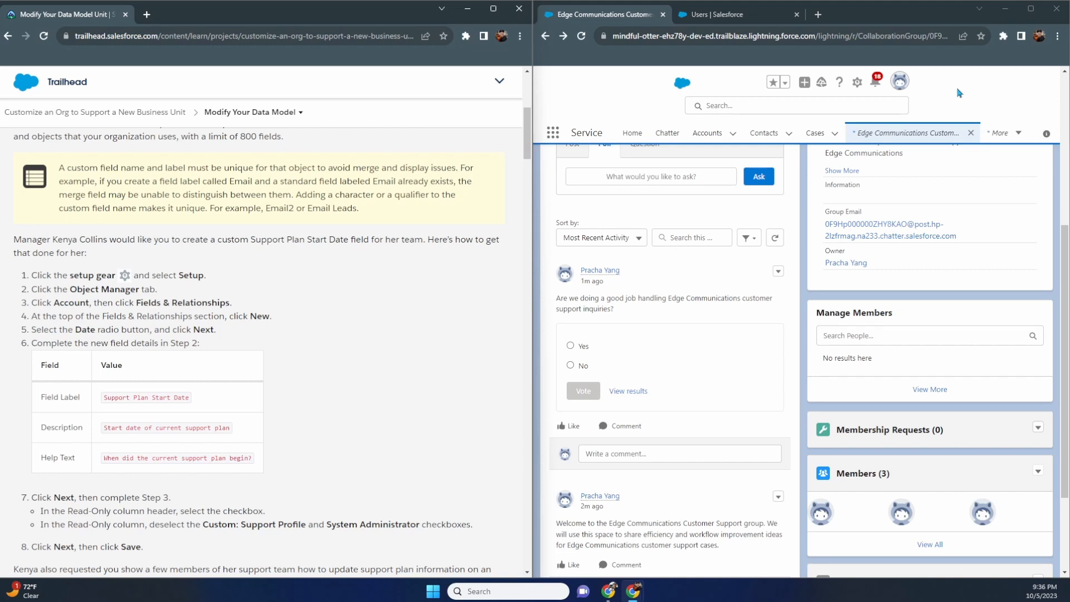
- Flip between the Edge Communications group tab and the Setup user details tab
scroll(442, 290, "down", 1)
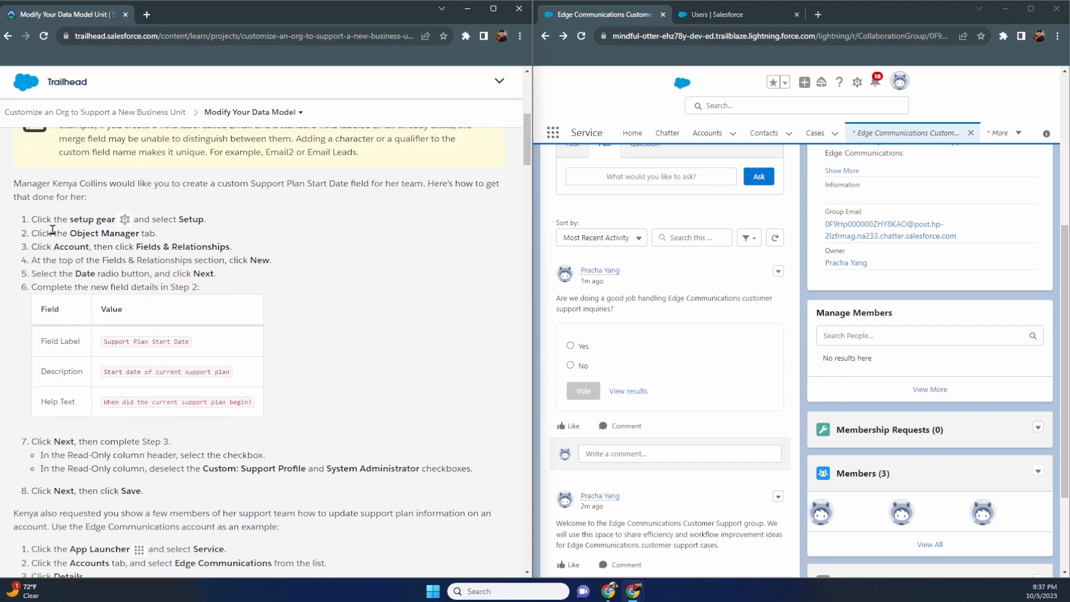
left_click(739, 13)
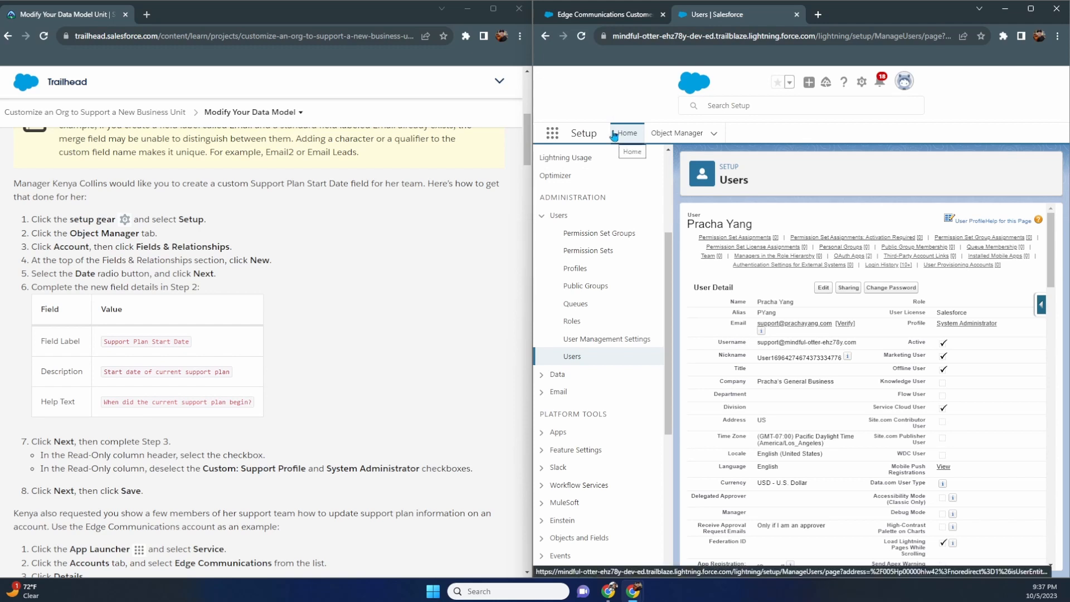
left_click(618, 14)
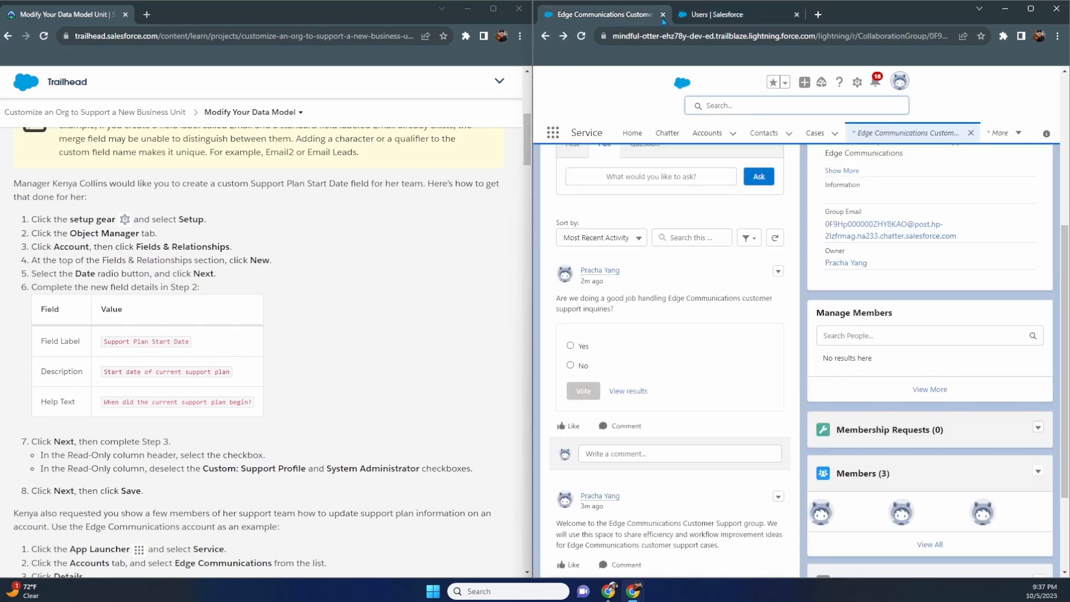
left_click(724, 15)
left_click(605, 16)
left_click(712, 12)
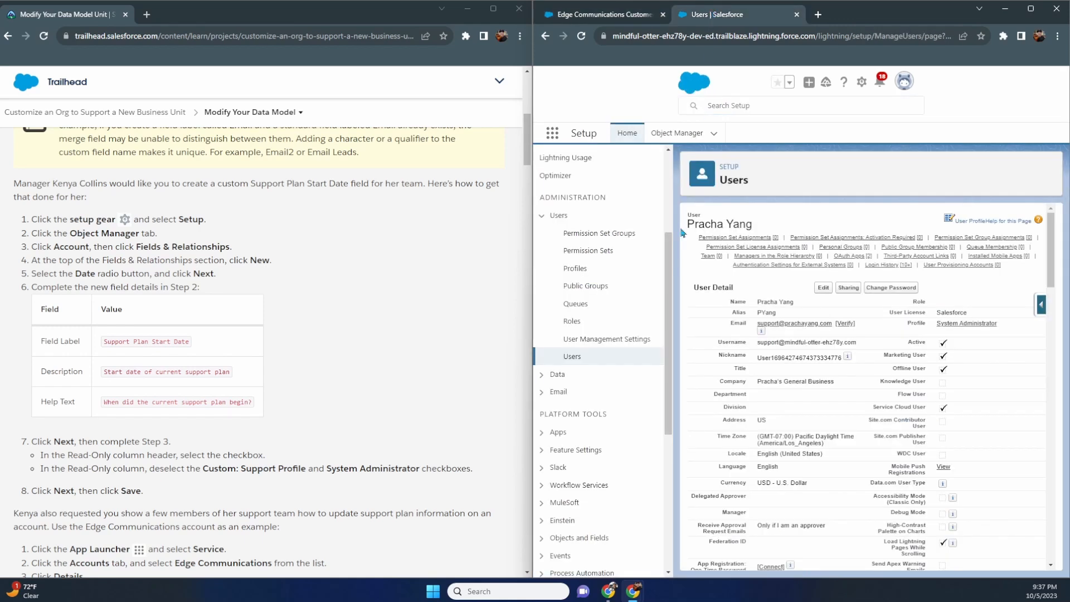
- Open a Setup Home tab from the gear menu, close it, and return to the user details page
left_click(859, 84)
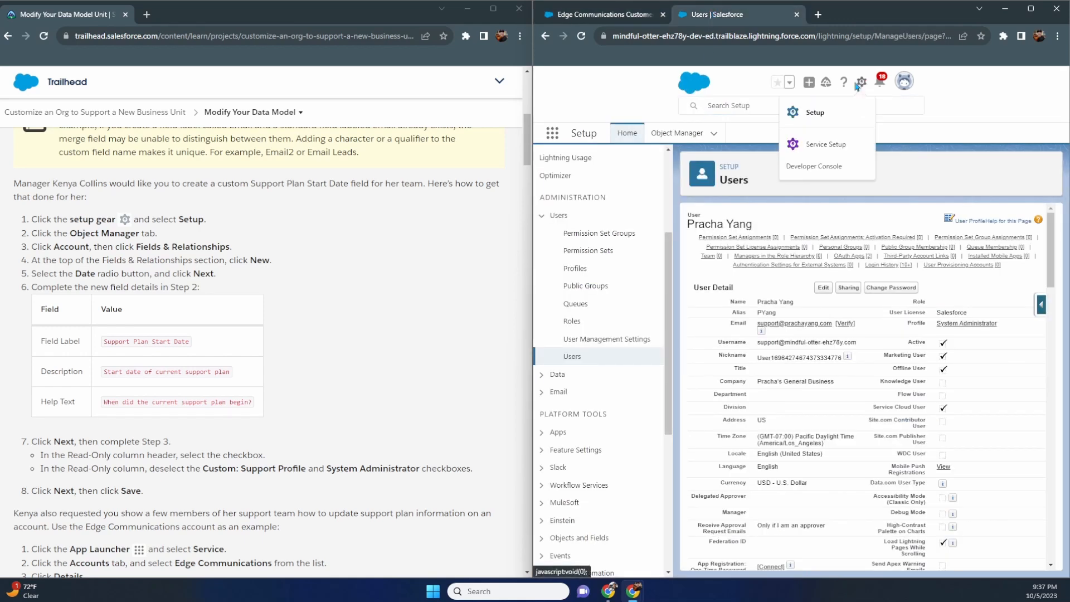
left_click(826, 113)
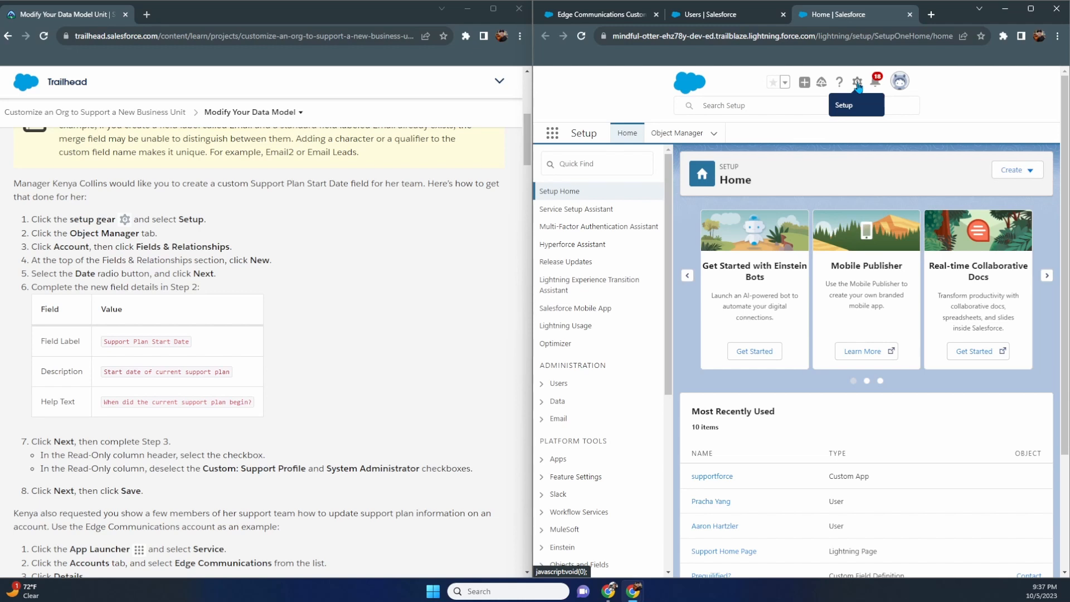
left_click(909, 15)
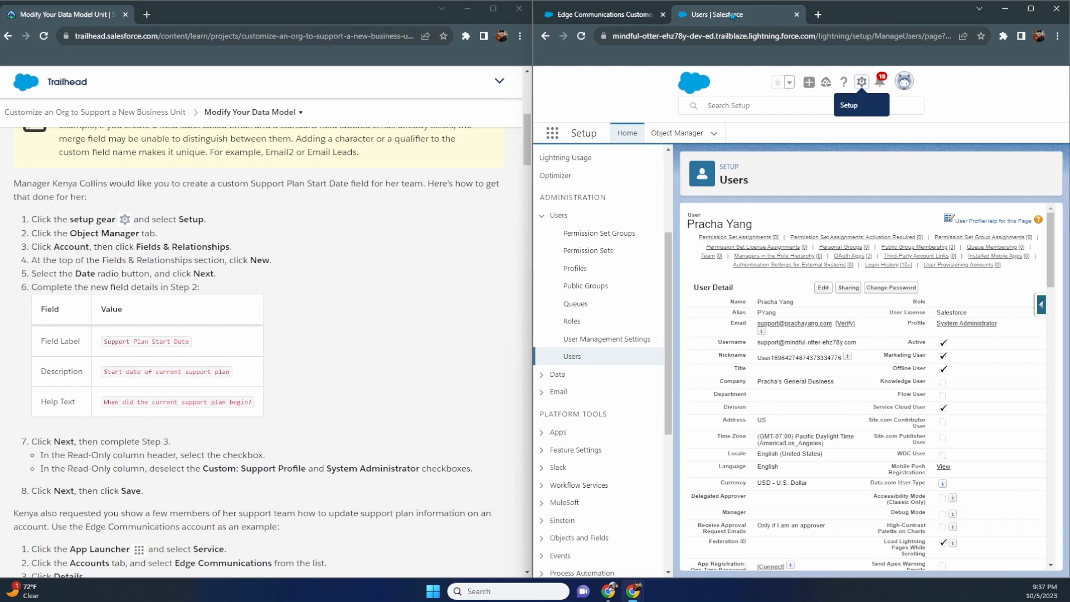
left_click(599, 14)
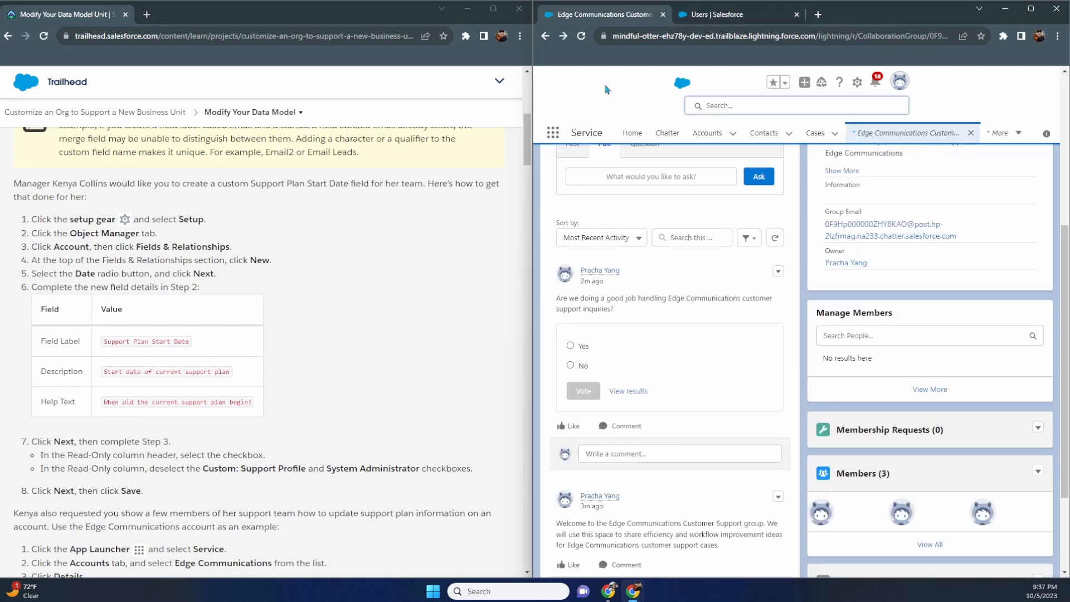
left_click(712, 14)
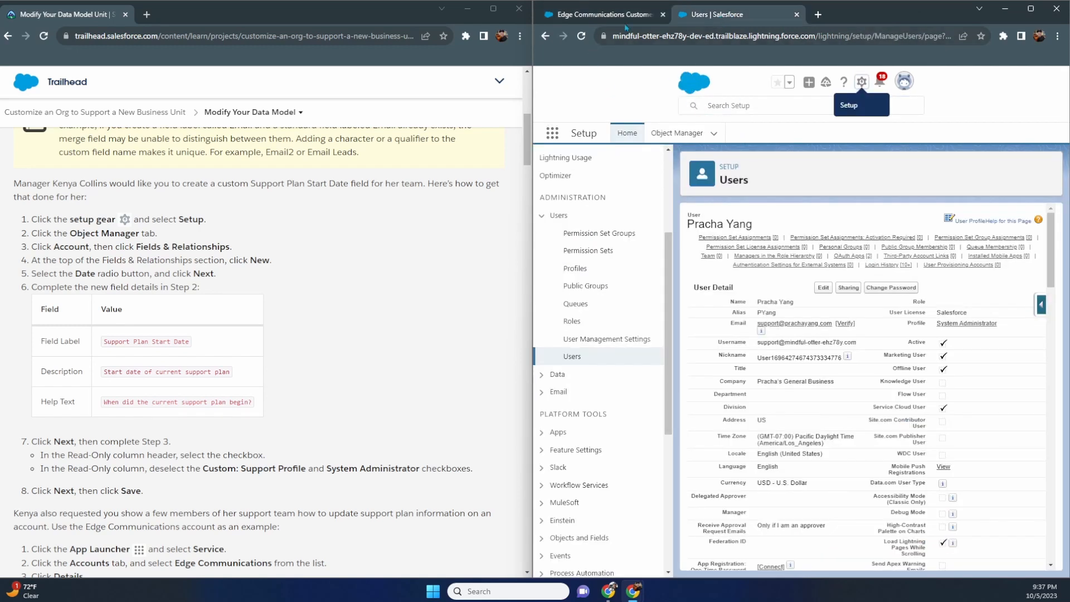
mouse_move(624, 16)
- Start a new custom field from the Account object's Fields & Relationships in Object Manager
left_click(676, 133)
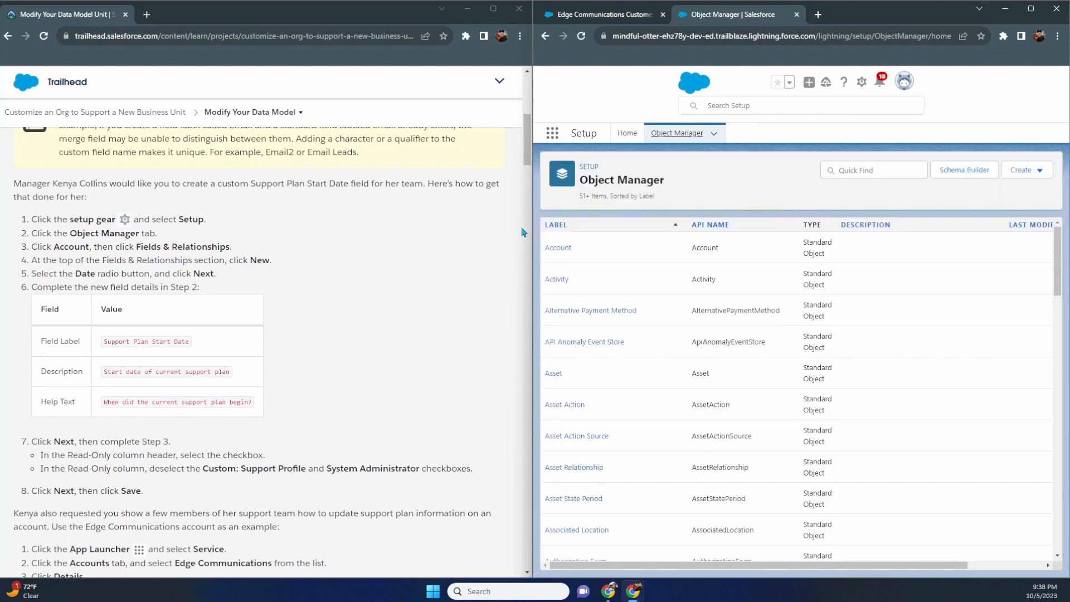
left_click(560, 249)
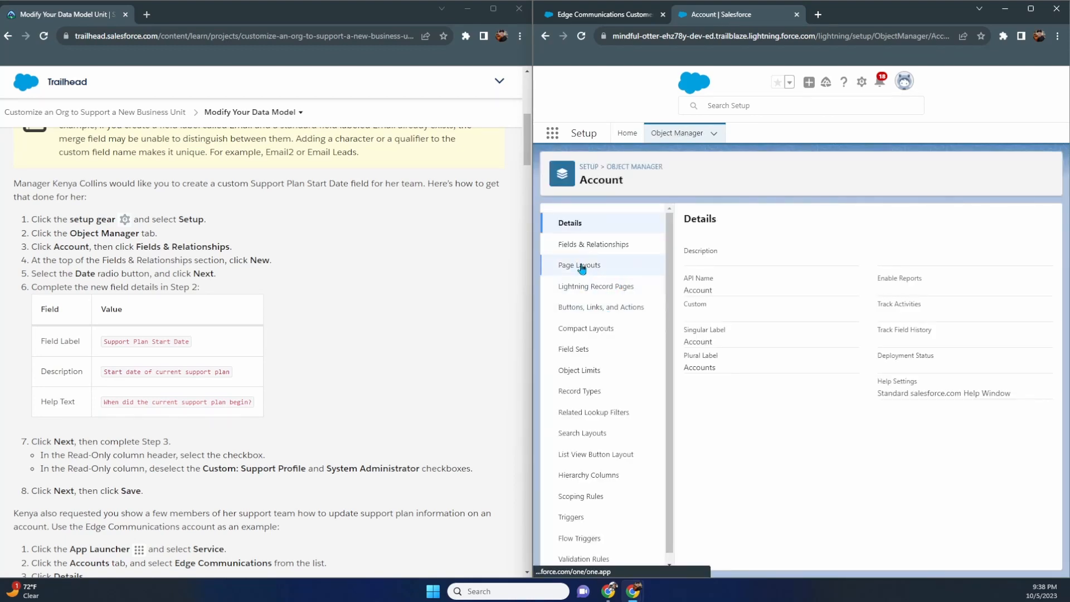
left_click(585, 249)
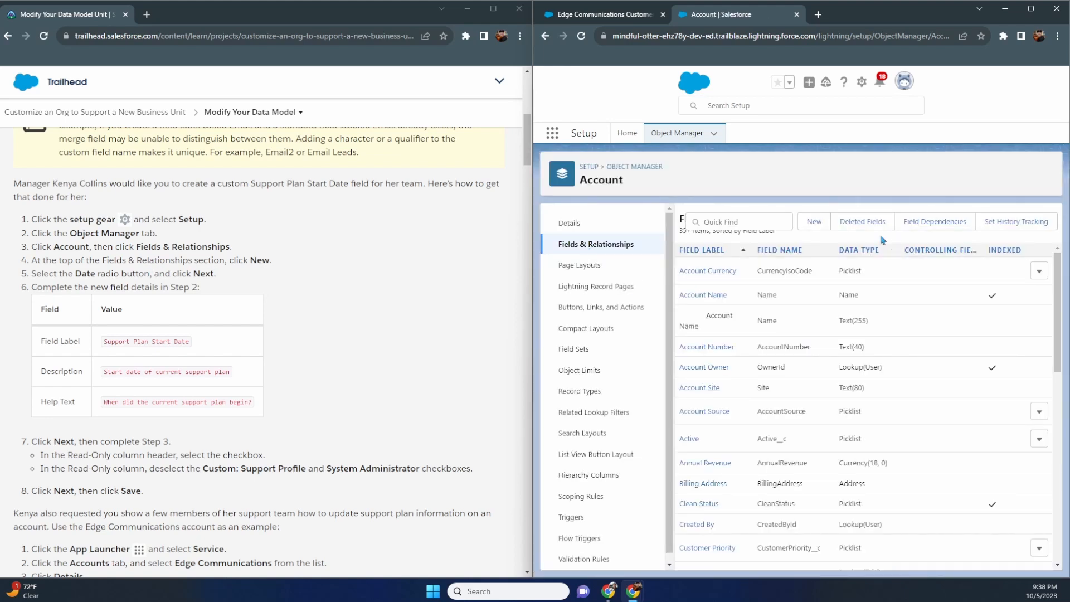
left_click(813, 223)
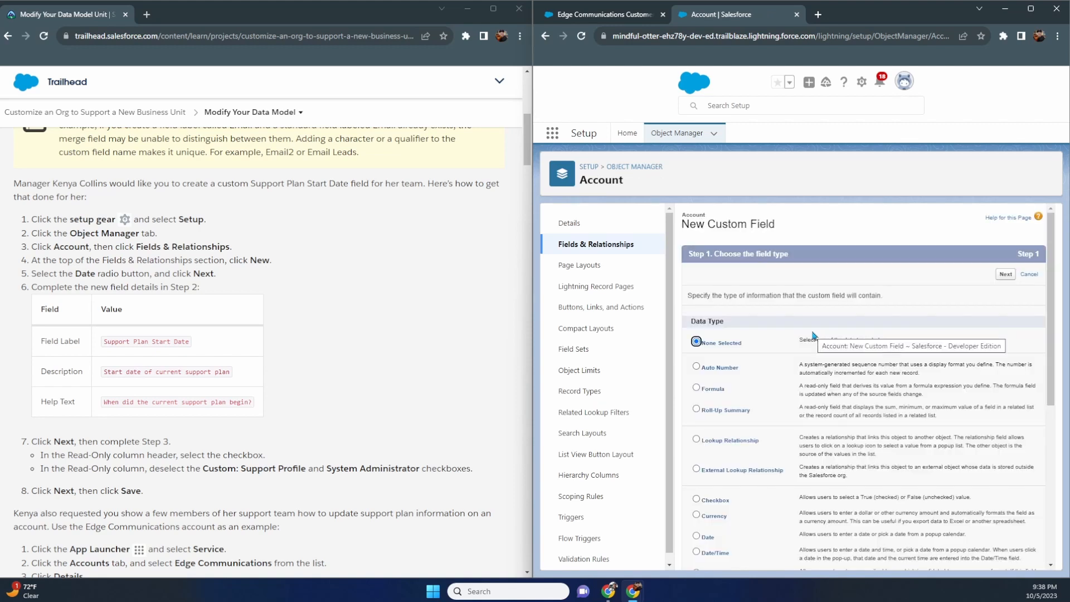
- Choose Date as the new field's data type and continue to the field details
scroll(814, 335, "down", 1)
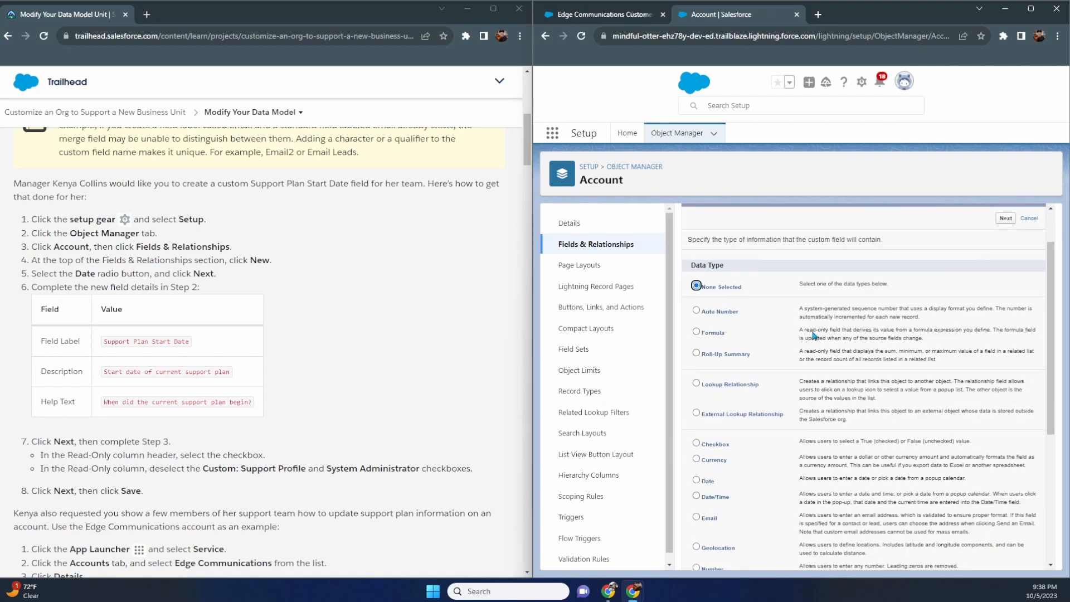
scroll(814, 335, "down", 4)
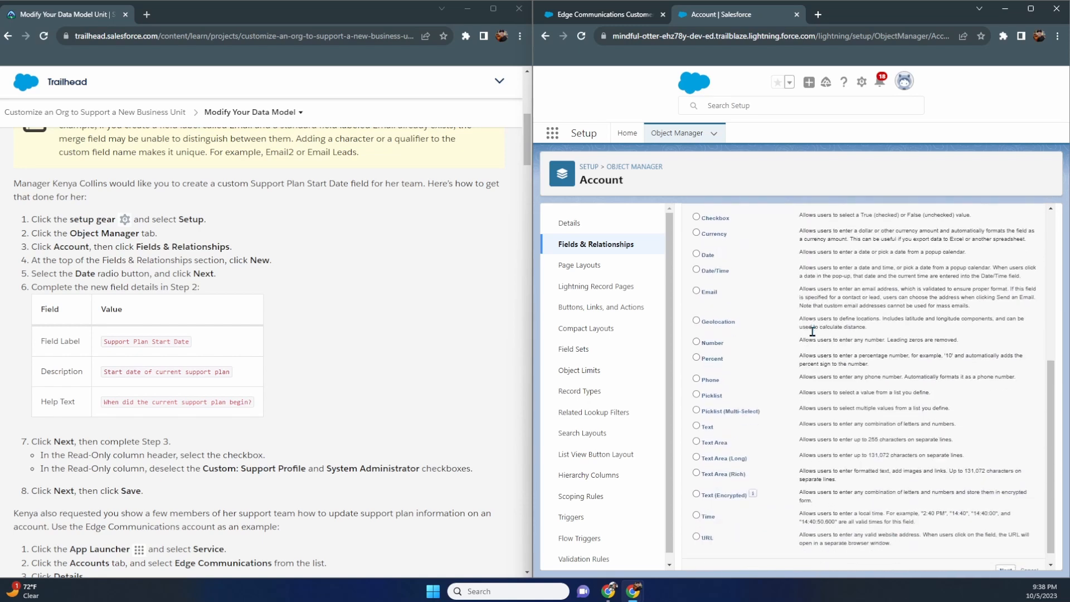
scroll(813, 333, "up", 3)
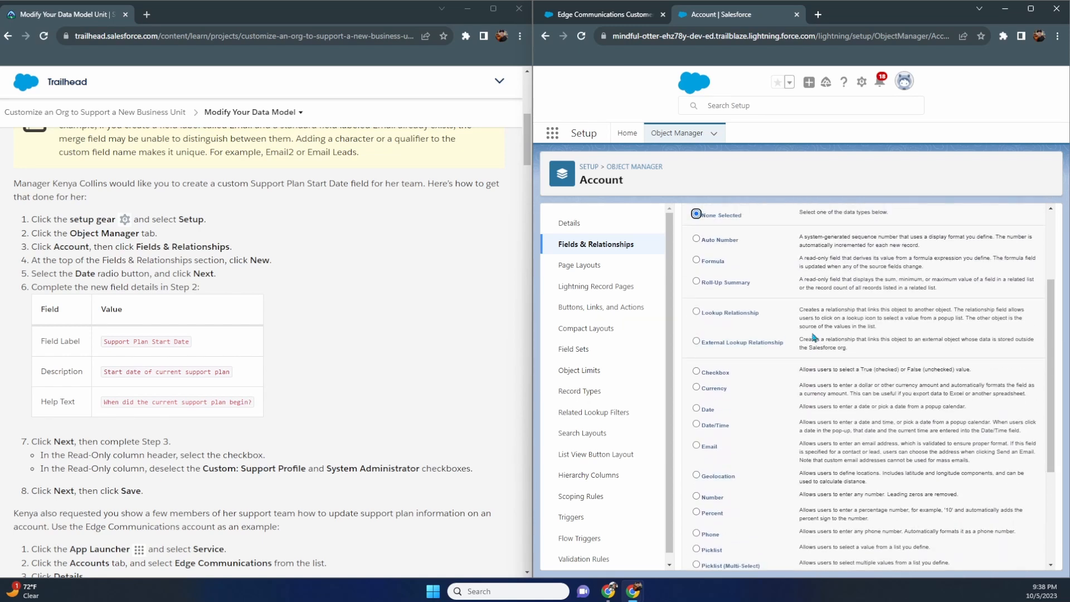
scroll(814, 336, "up", 1)
scroll(813, 337, "down", 2)
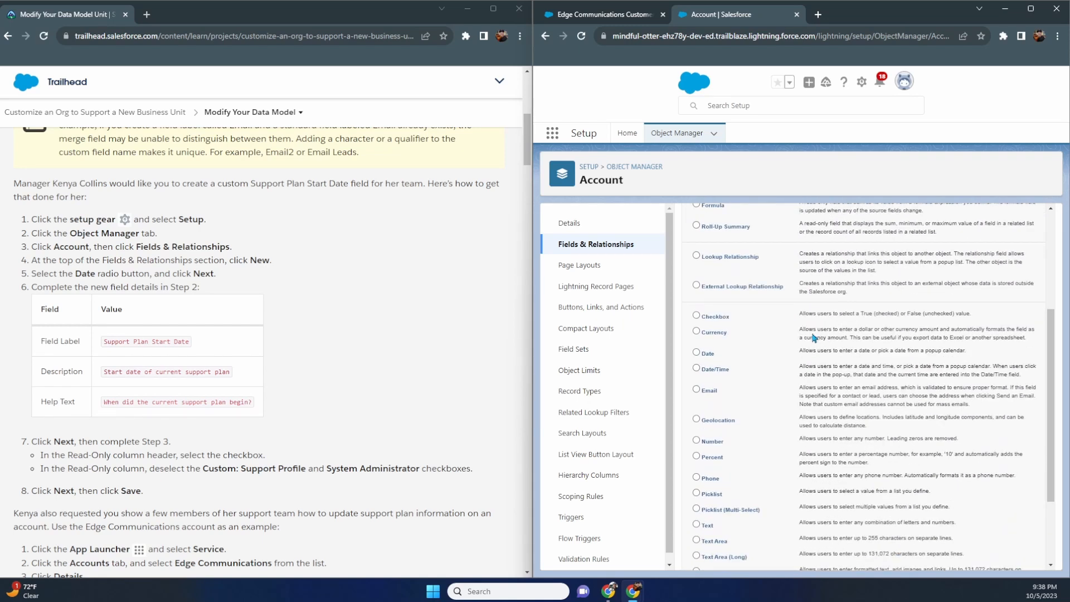
scroll(814, 337, "down", 2)
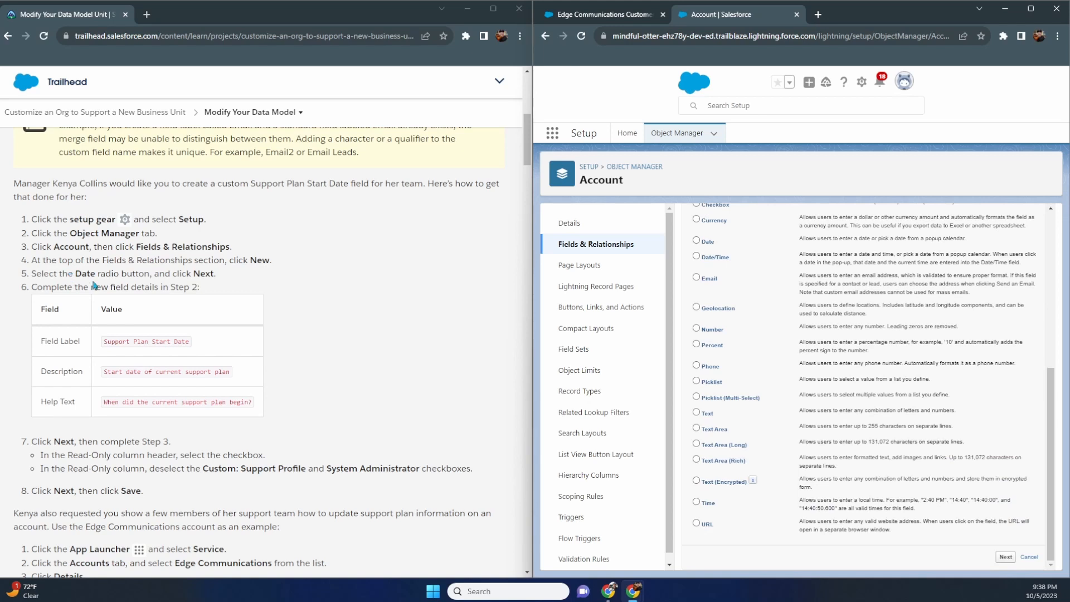
scroll(732, 346, "up", 1)
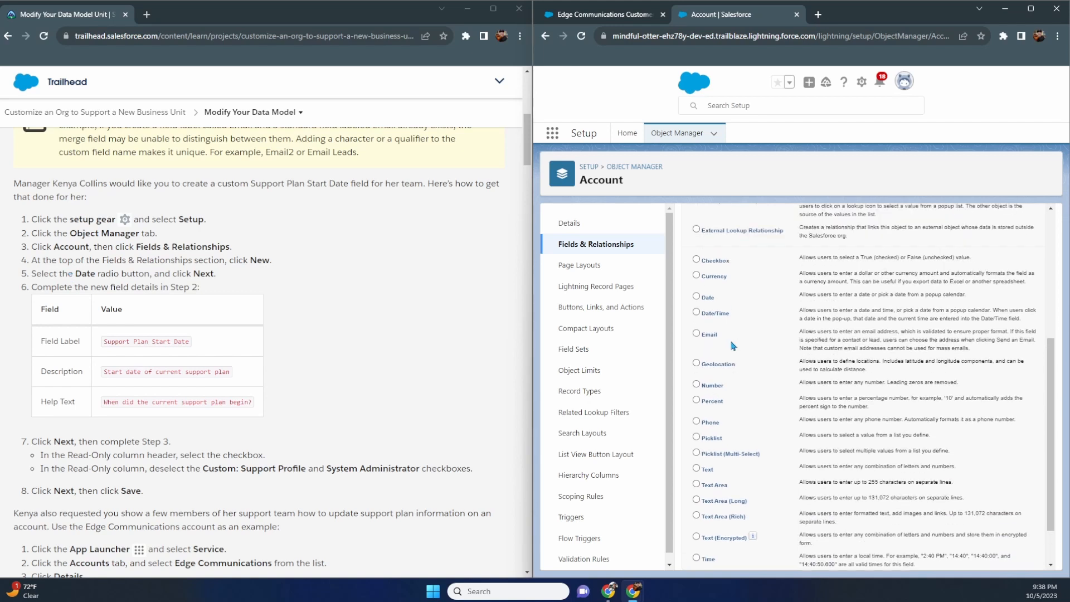
left_click(696, 297)
double_click(76, 275)
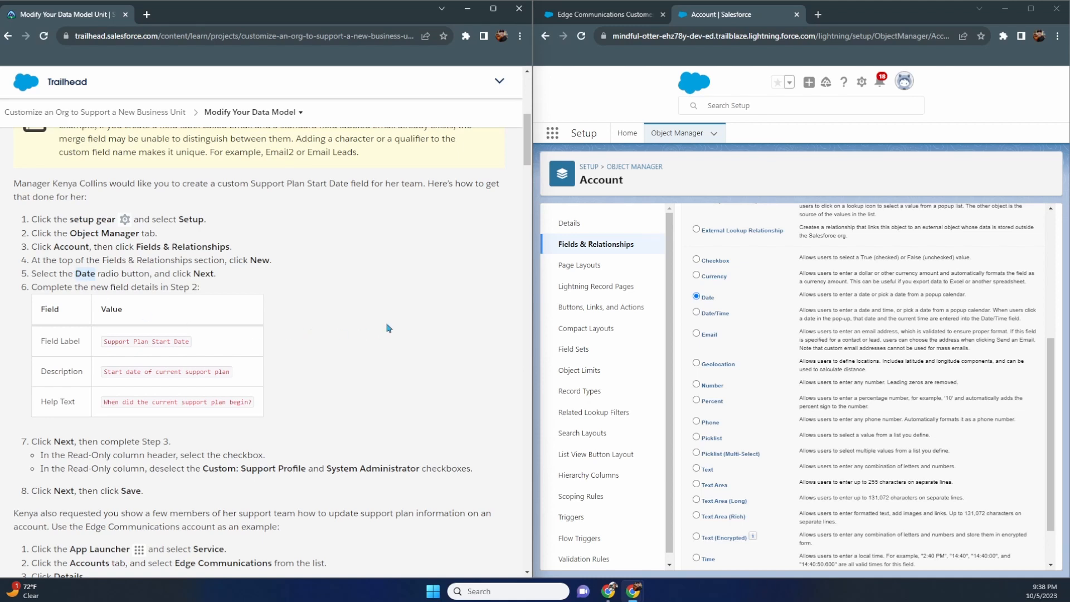
scroll(873, 306, "down", 1)
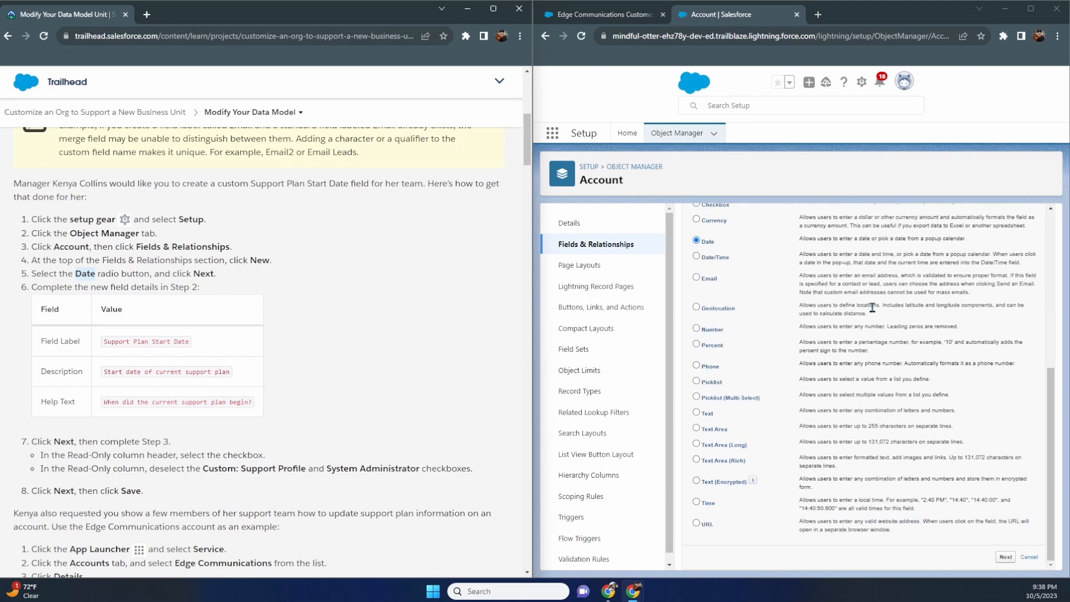
left_click(1006, 557)
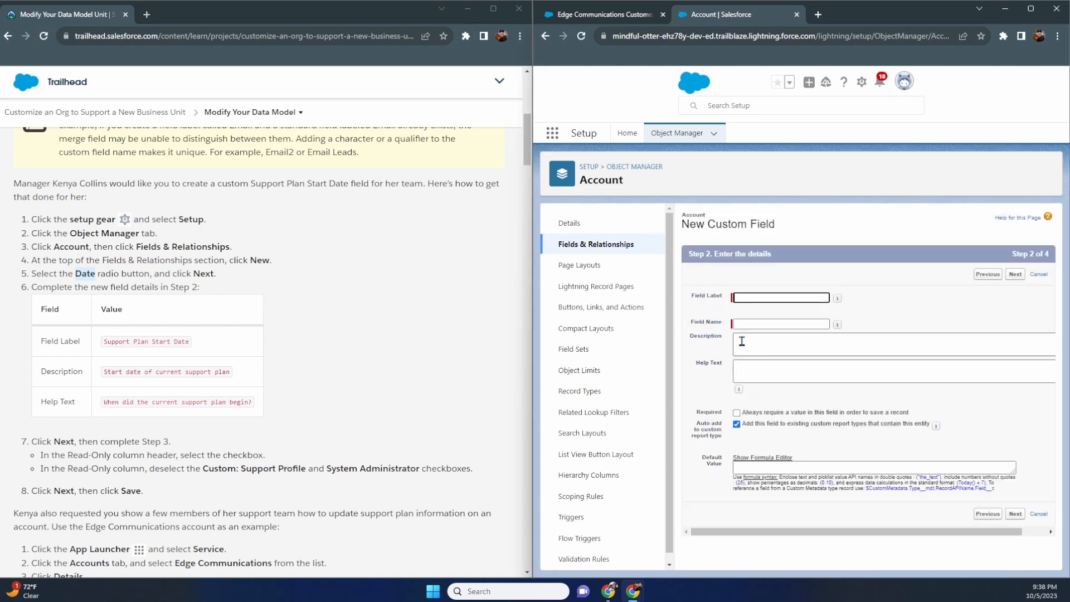
- Label the field 'Support Plan Start Date' and paste the Trailhead sample question into Help Text
type("Support Plan Start Date")
key("Tab")
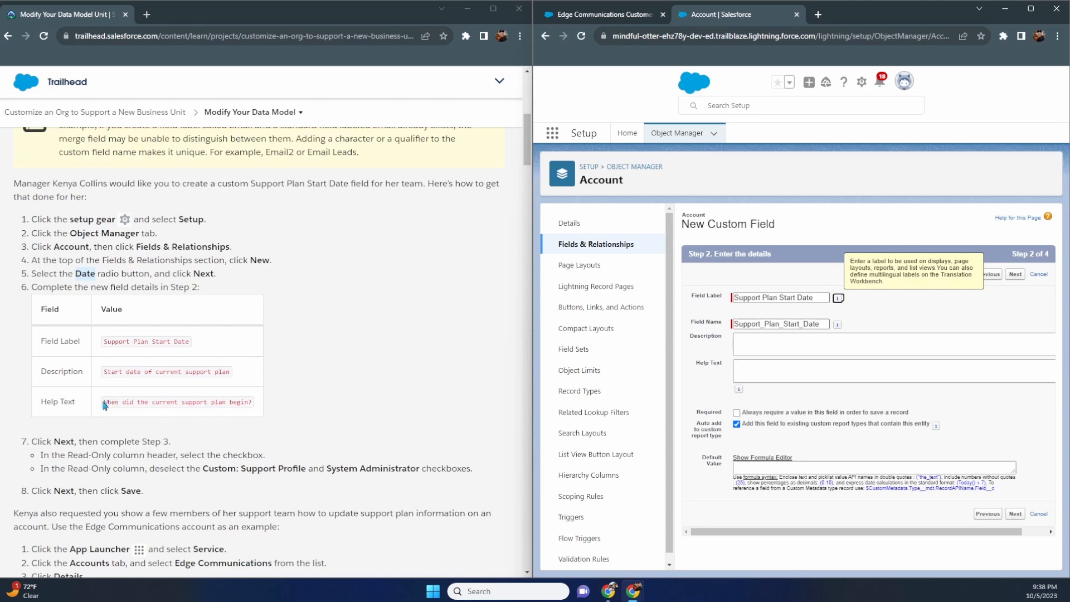
left_click_drag(103, 404, 254, 405)
key("ctrl+c")
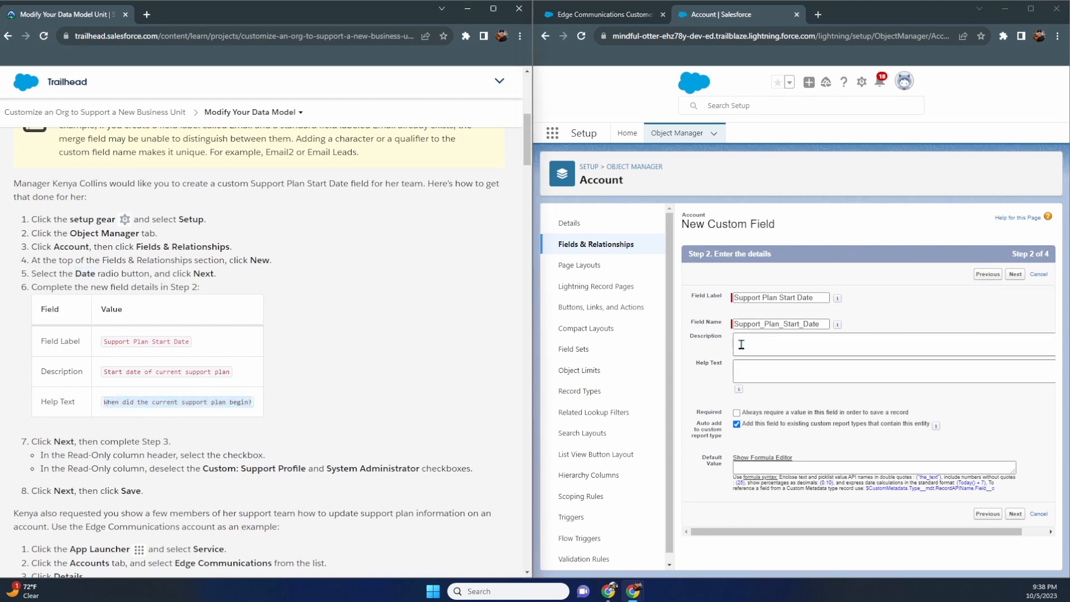
left_click(767, 369)
key("ctrl+v")
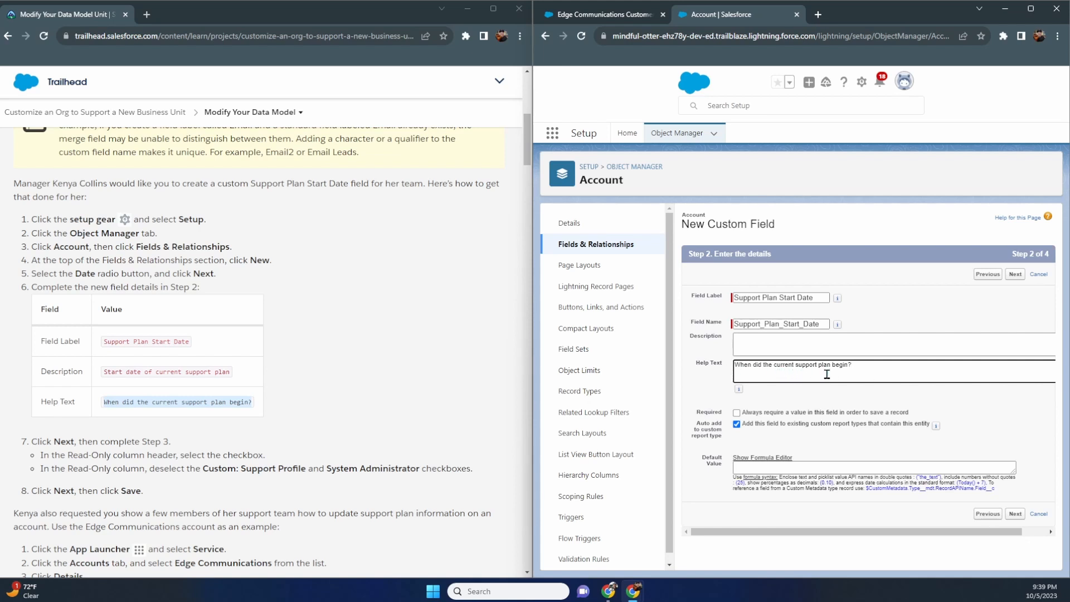
mouse_move(741, 394)
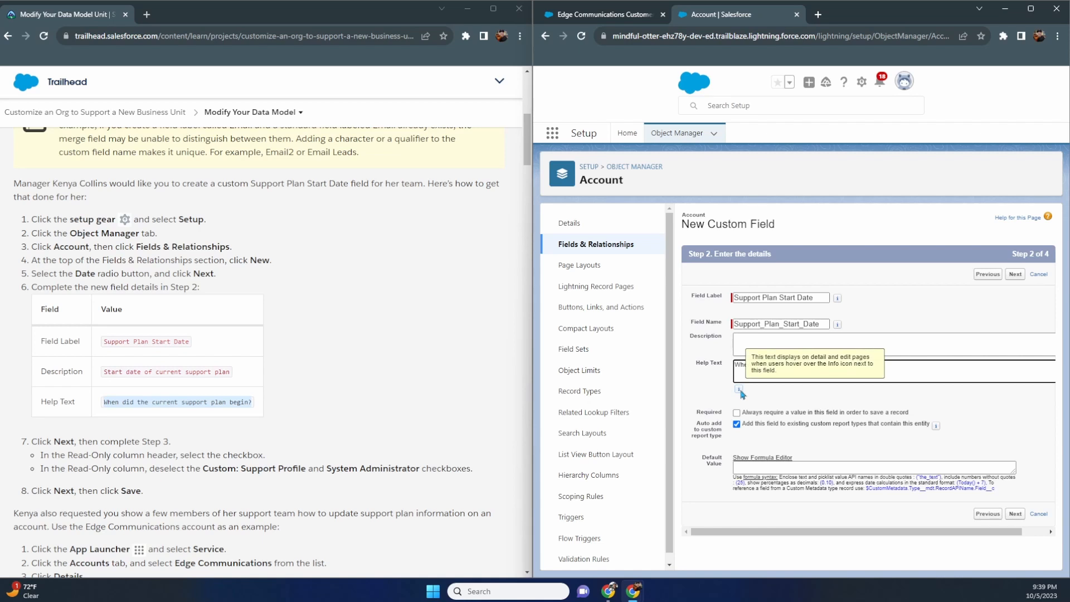
left_click(601, 14)
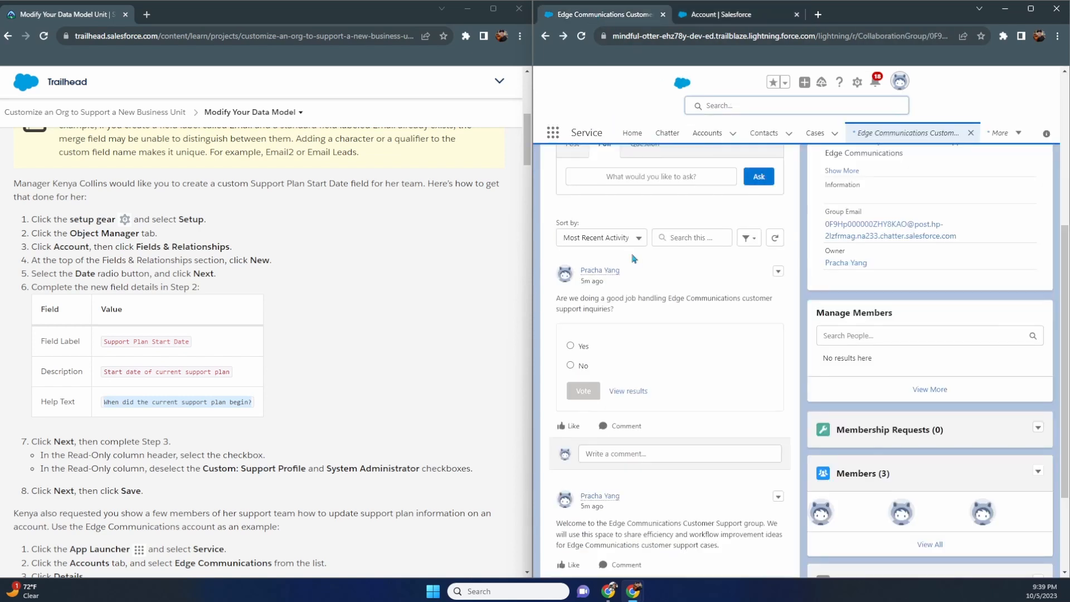
- Review the Edge Communications account's Details fields, then return to the custom field form
scroll(747, 279, "up", 5)
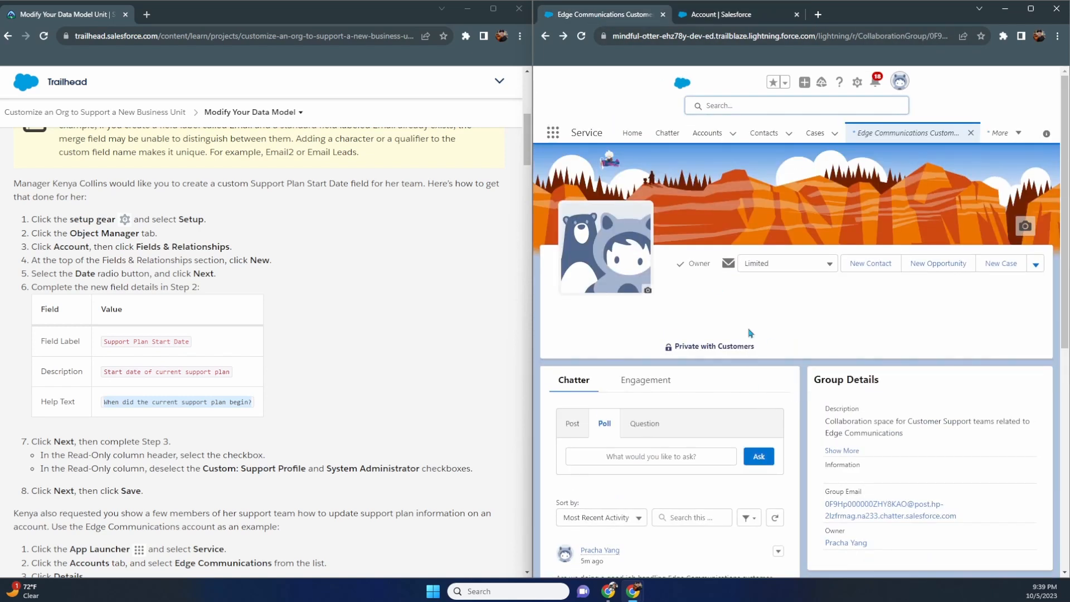
left_click(715, 137)
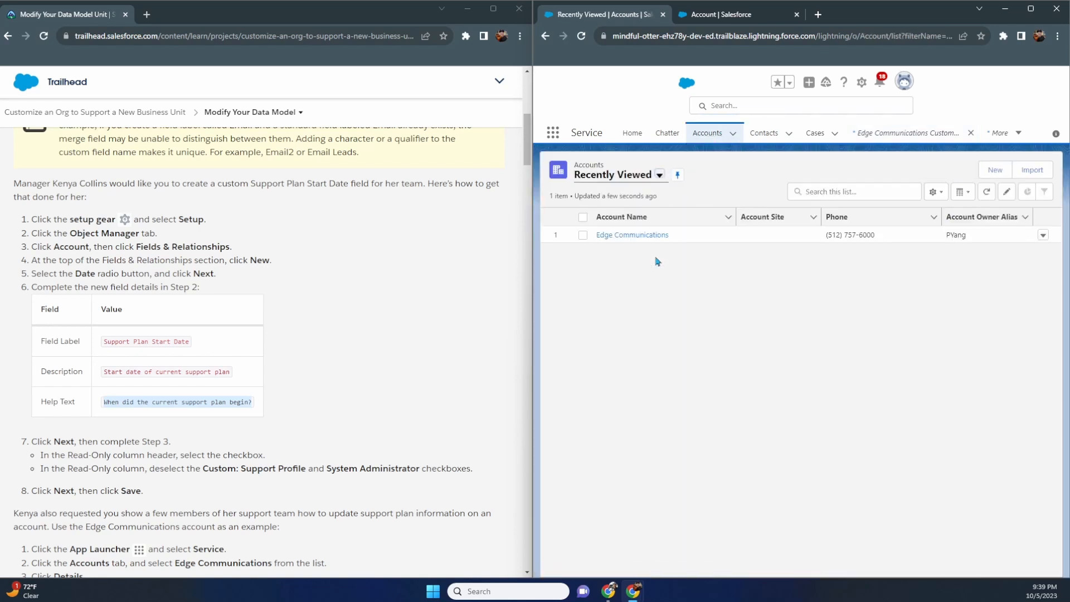
left_click(644, 237)
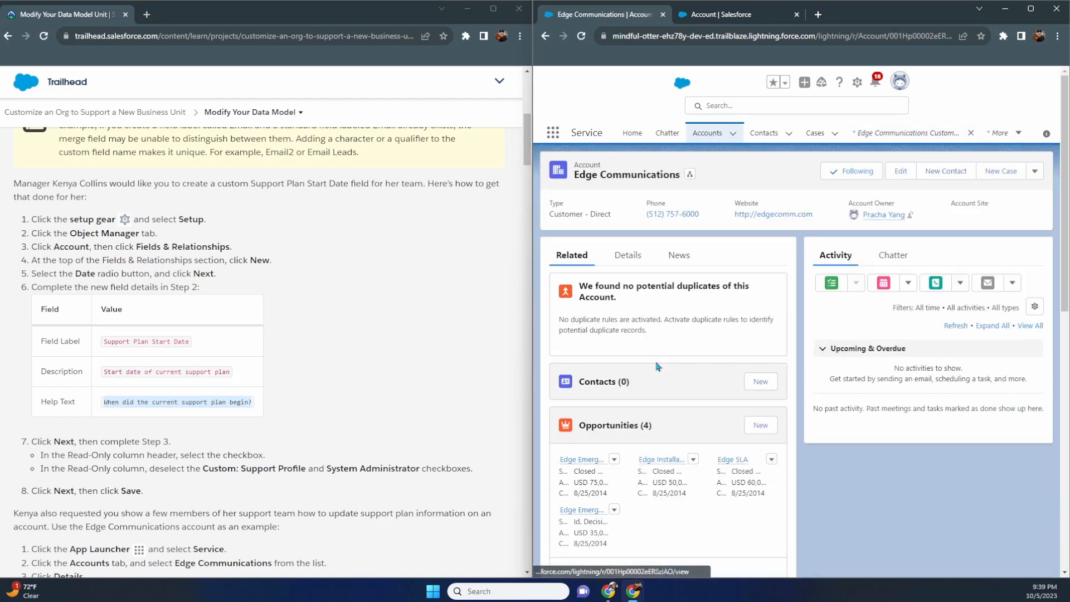
left_click(639, 260)
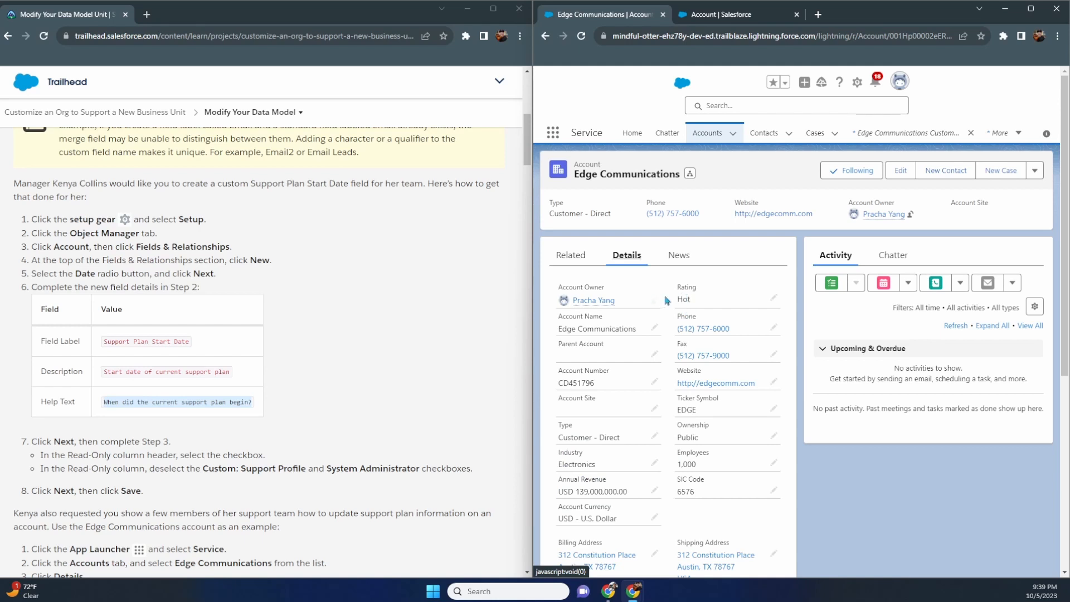
scroll(666, 301, "down", 1)
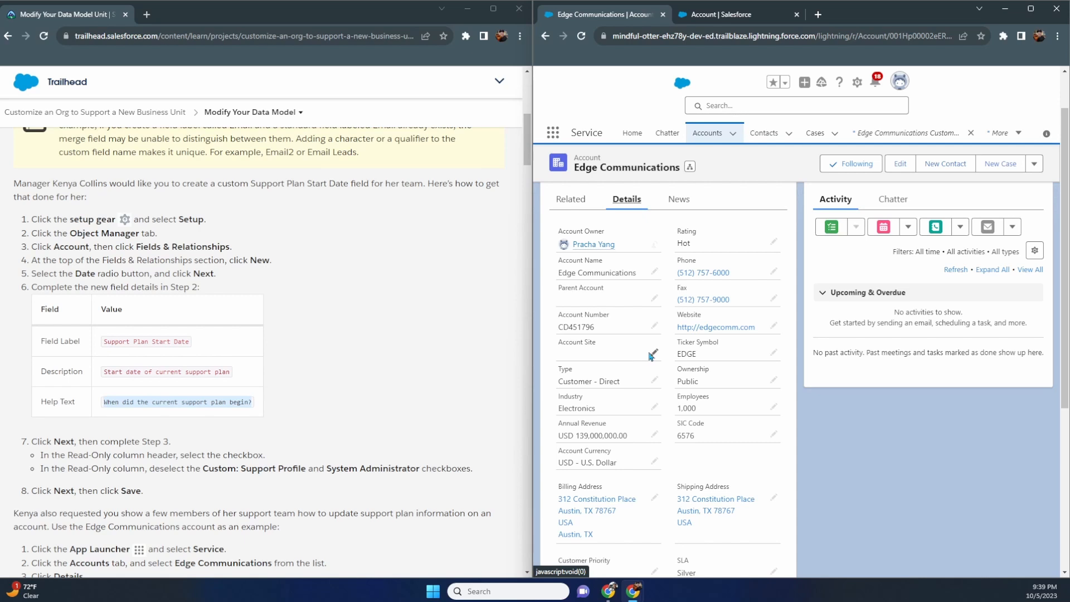
left_click(746, 22)
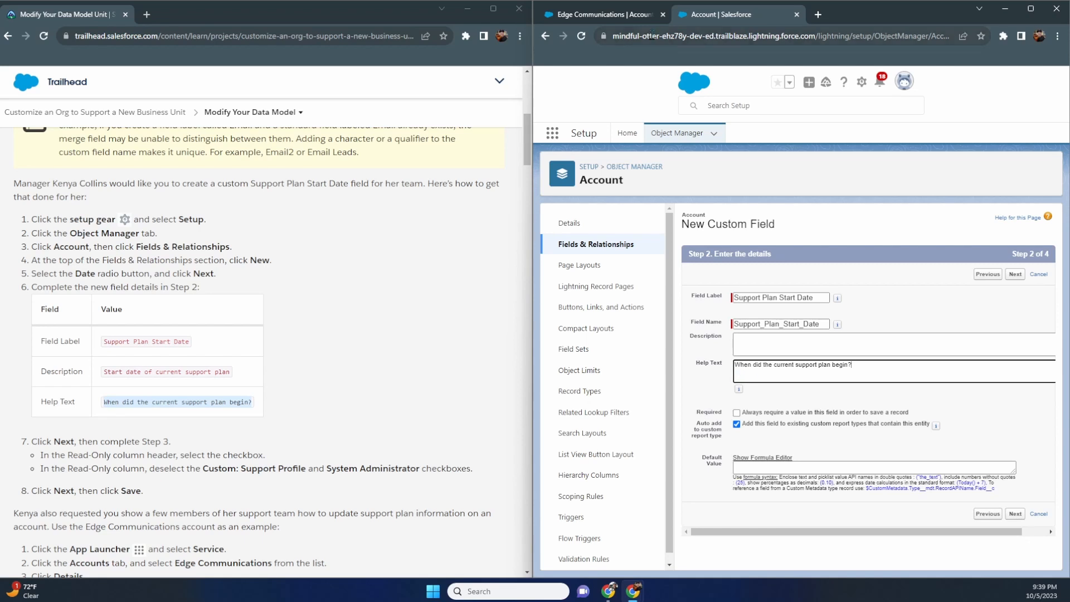
- Double-check the Support Plan Start Date help text and advance to field-level security
left_click(605, 14)
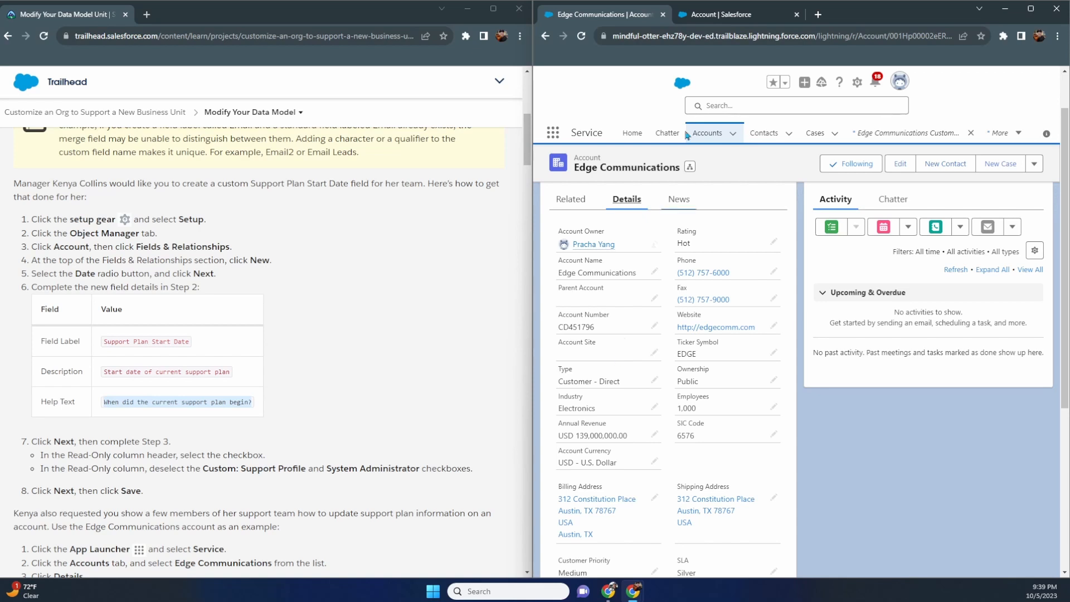
key("ctrl+Tab")
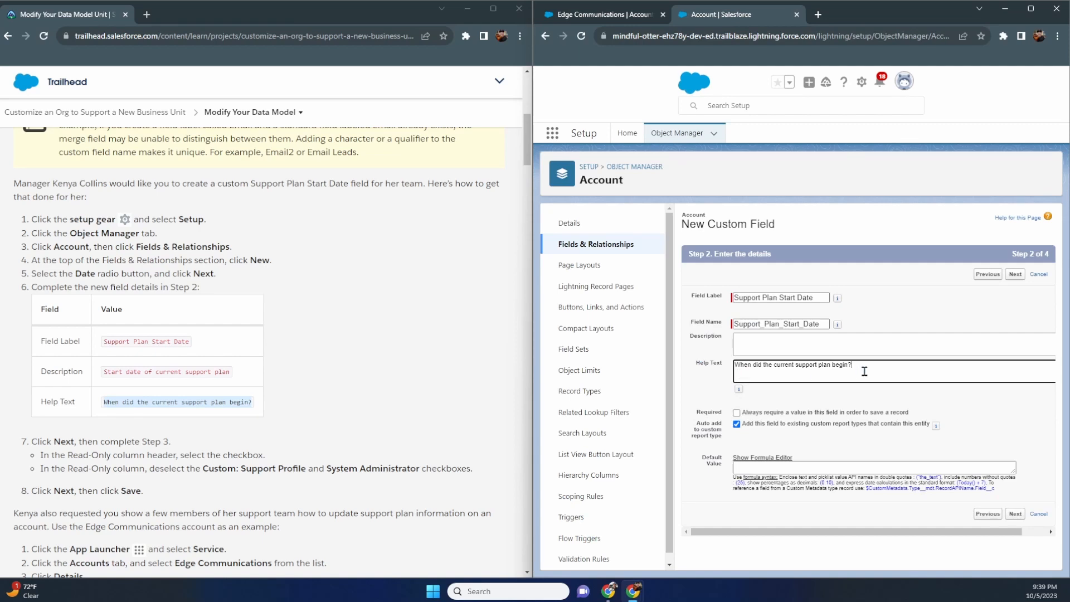
left_click_drag(861, 371, 715, 375)
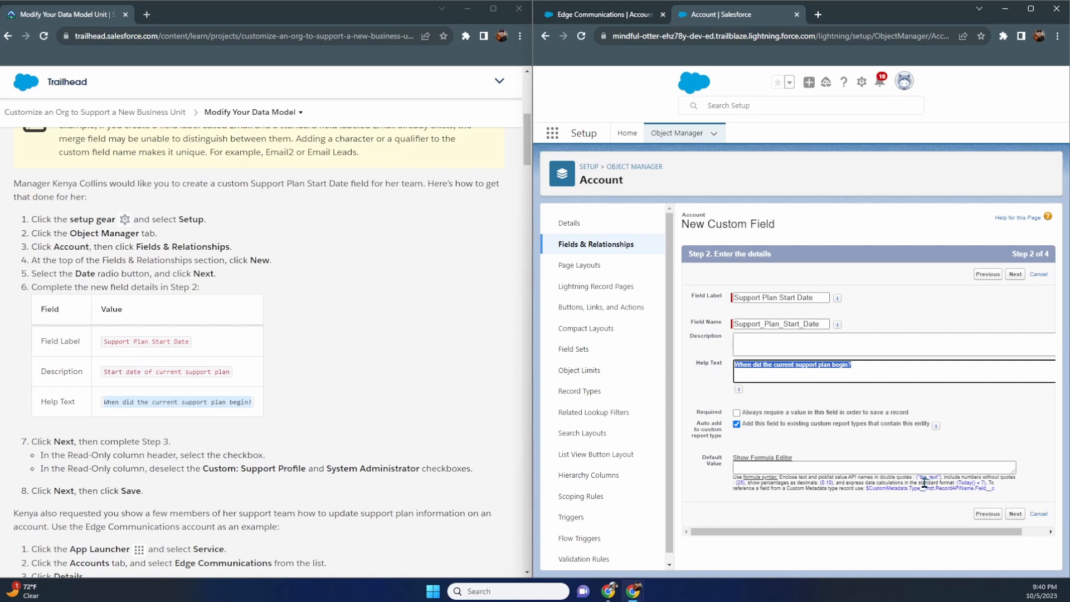
scroll(291, 412, "down", 2)
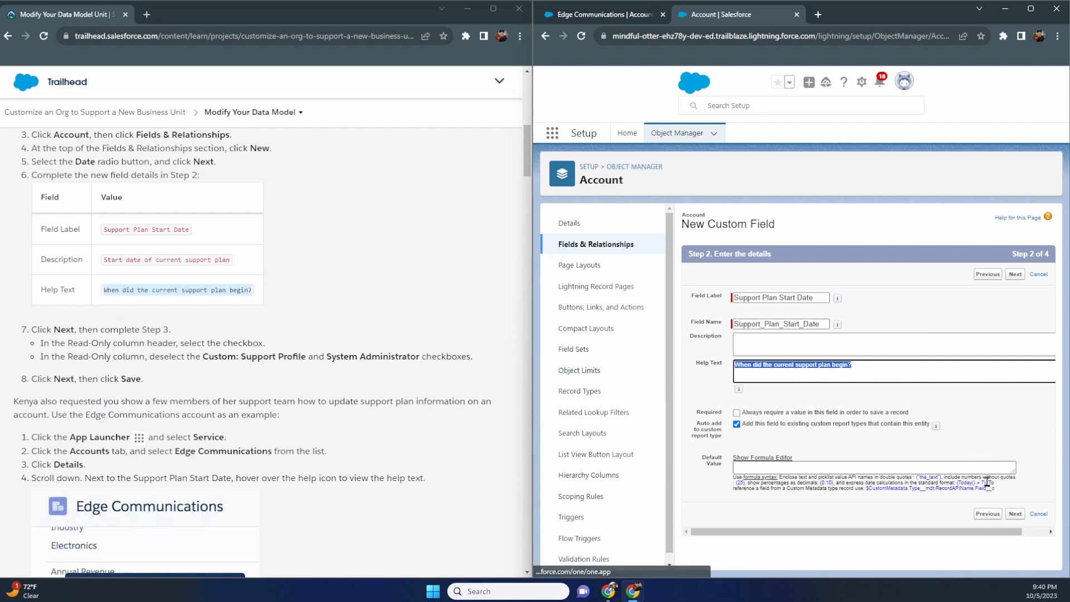
left_click(1020, 517)
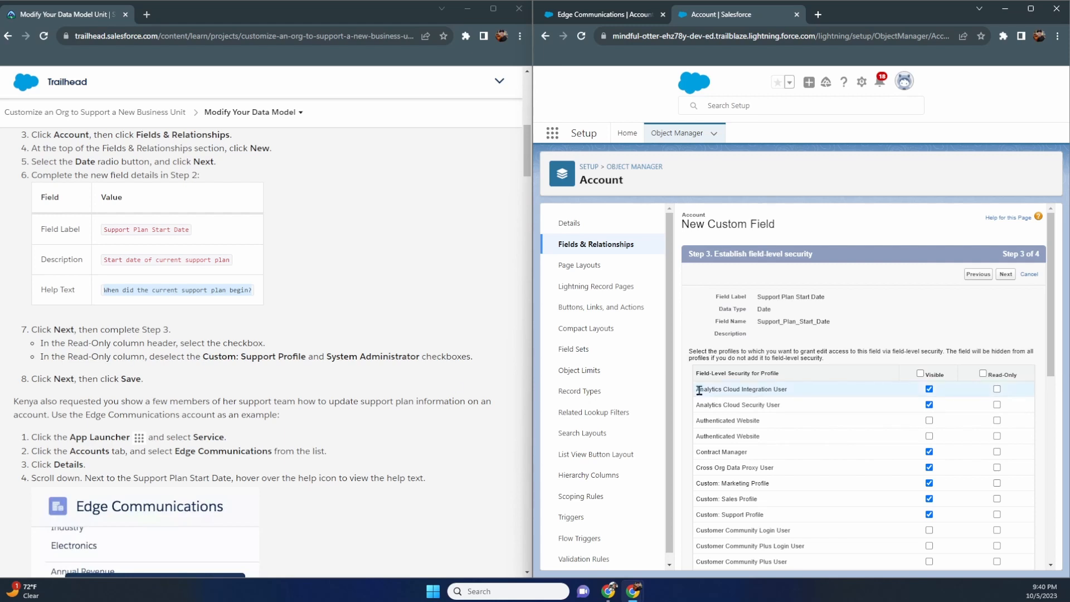
- Make the field read-only for all profiles except Custom: Support Profile and System Administrator
scroll(814, 398, "down", 2)
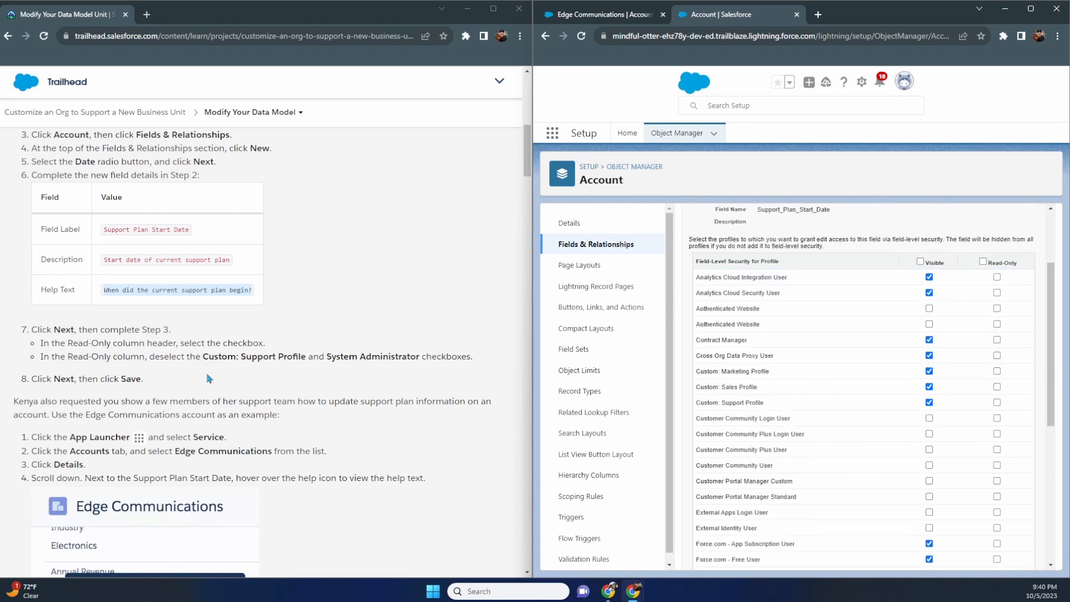
left_click(982, 262)
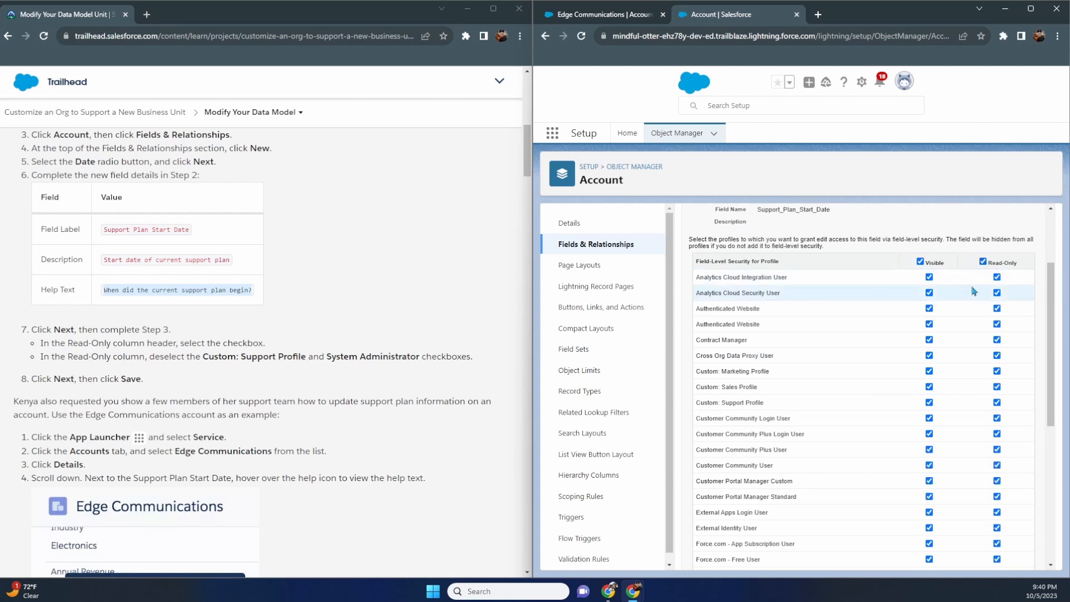
scroll(974, 291, "down", 1)
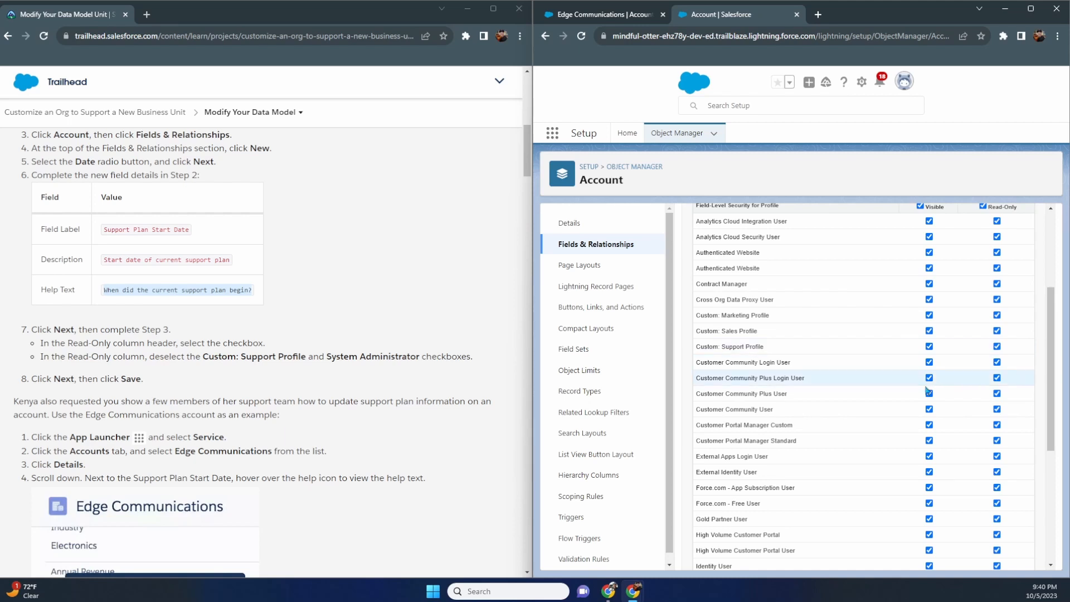
scroll(928, 390, "up", 1)
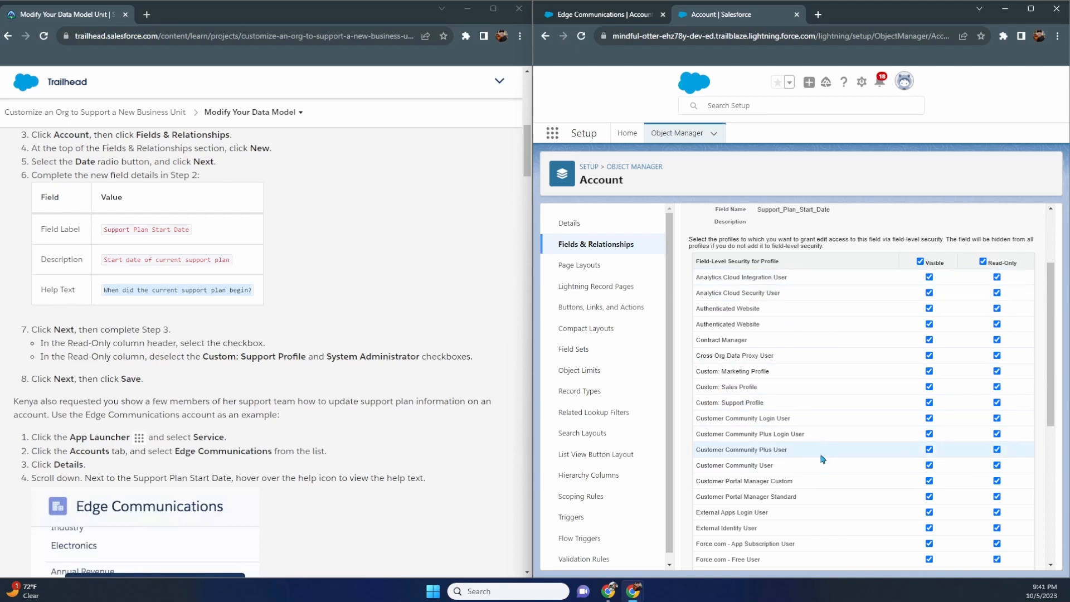
scroll(823, 459, "down", 5)
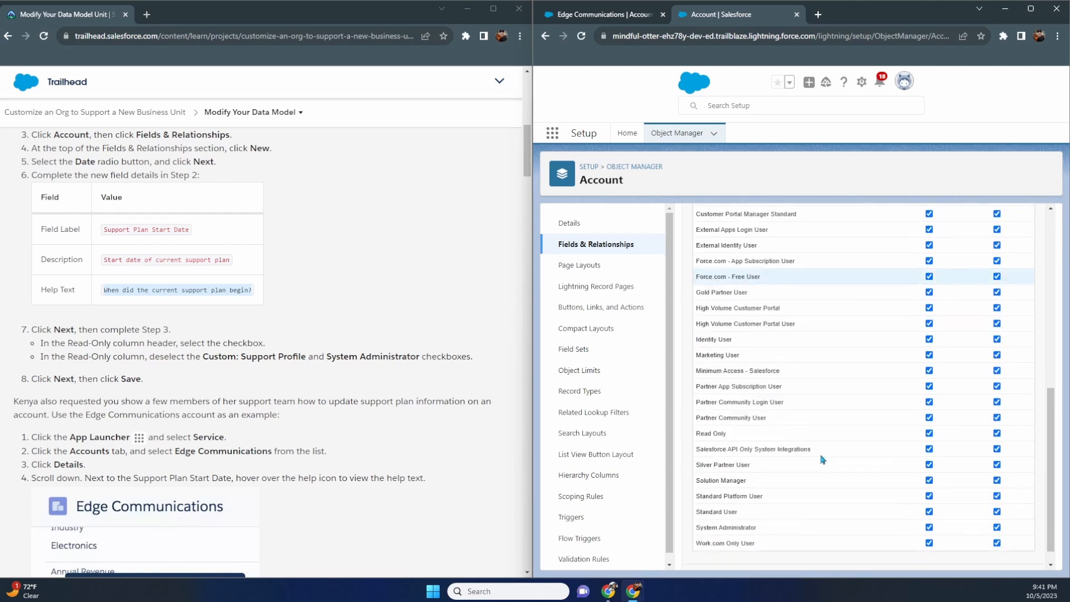
scroll(823, 460, "up", 5)
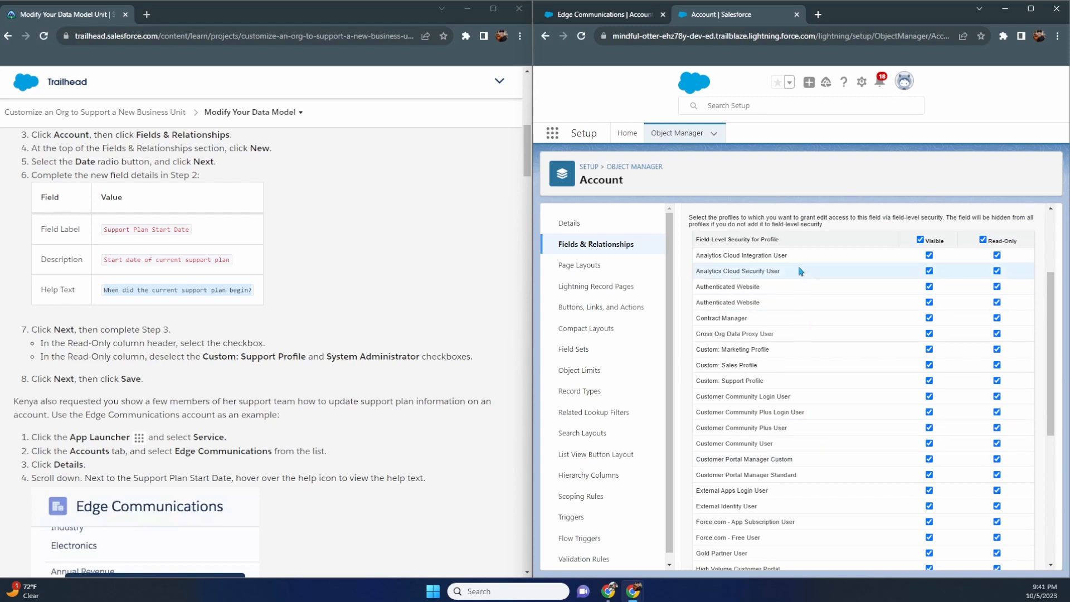
scroll(800, 271, "down", 5)
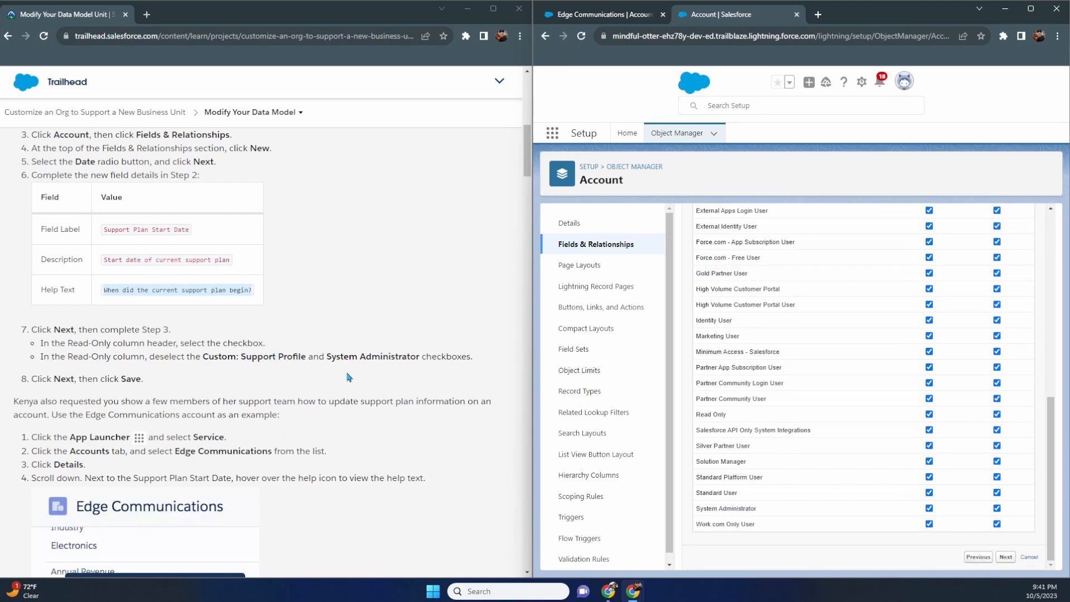
scroll(777, 381, "up", 5)
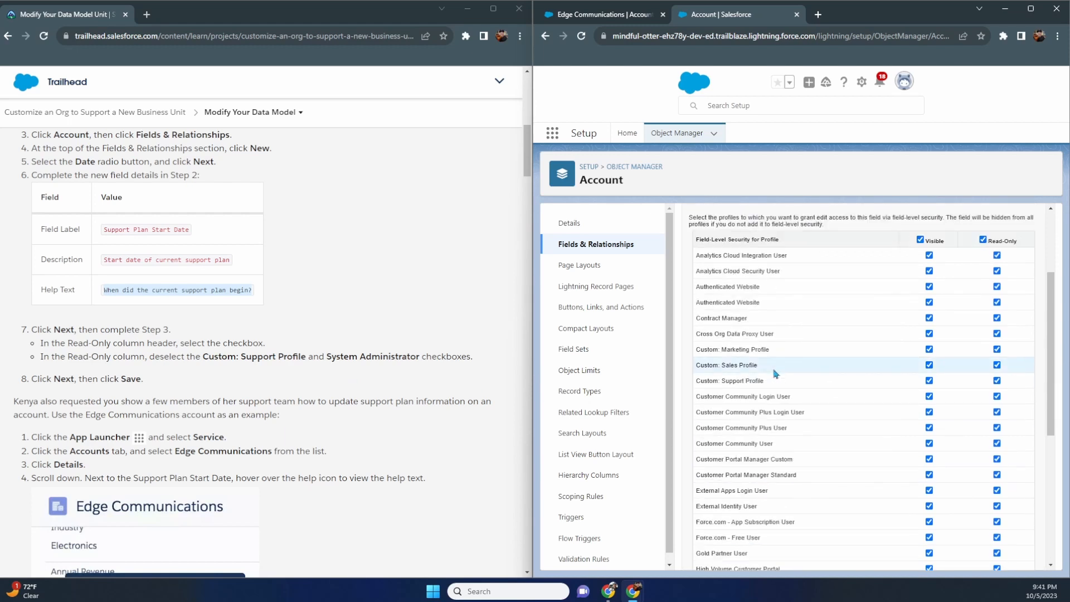
left_click(997, 380)
scroll(997, 384, "down", 5)
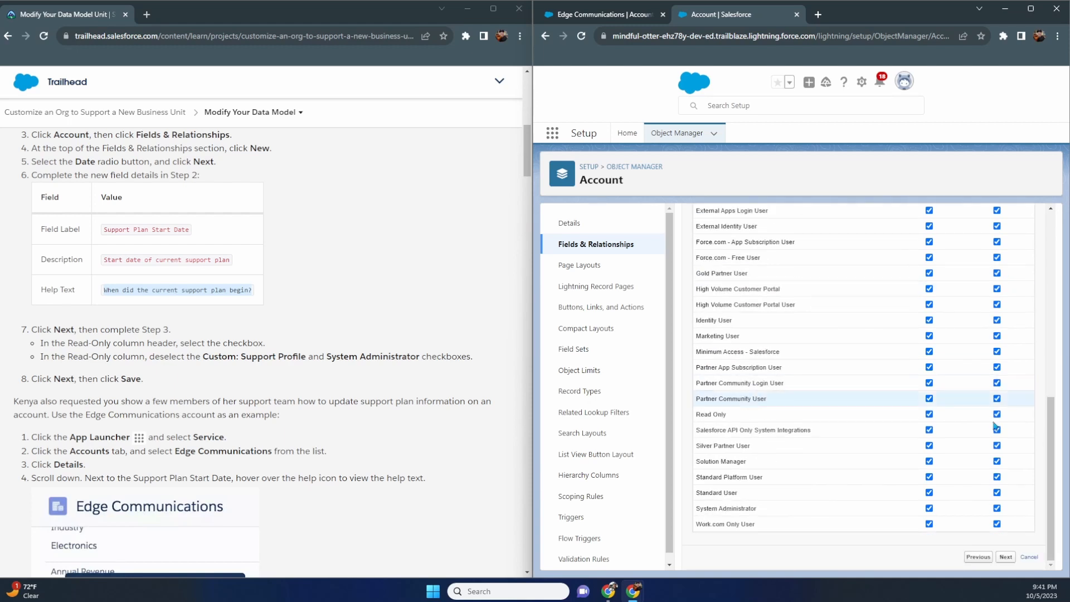
left_click(997, 508)
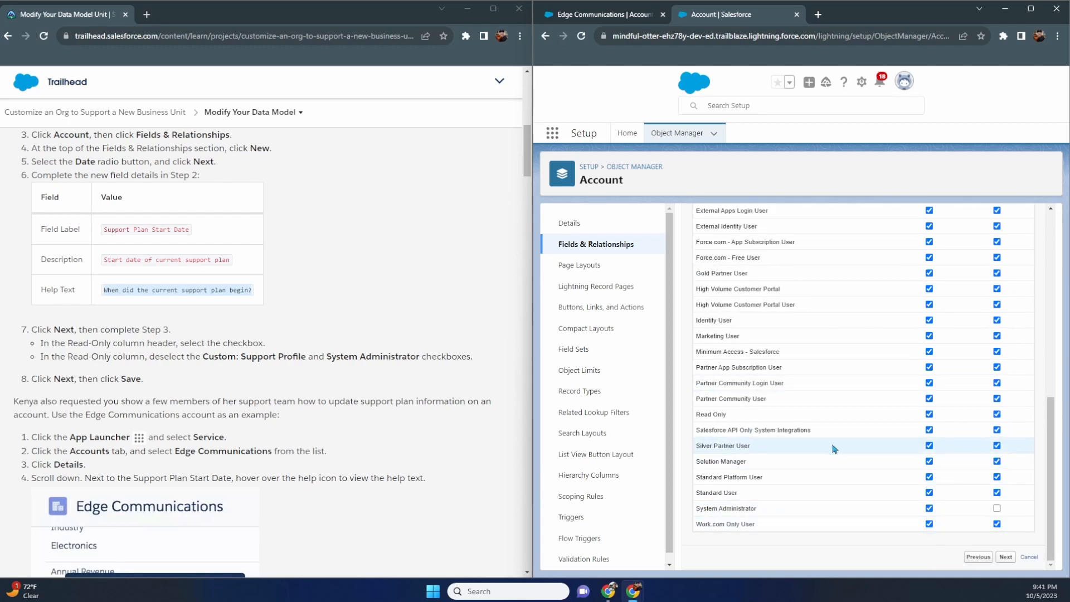
- Skip past the page layouts step and save the Support Plan Start Date field
scroll(388, 363, "down", 1)
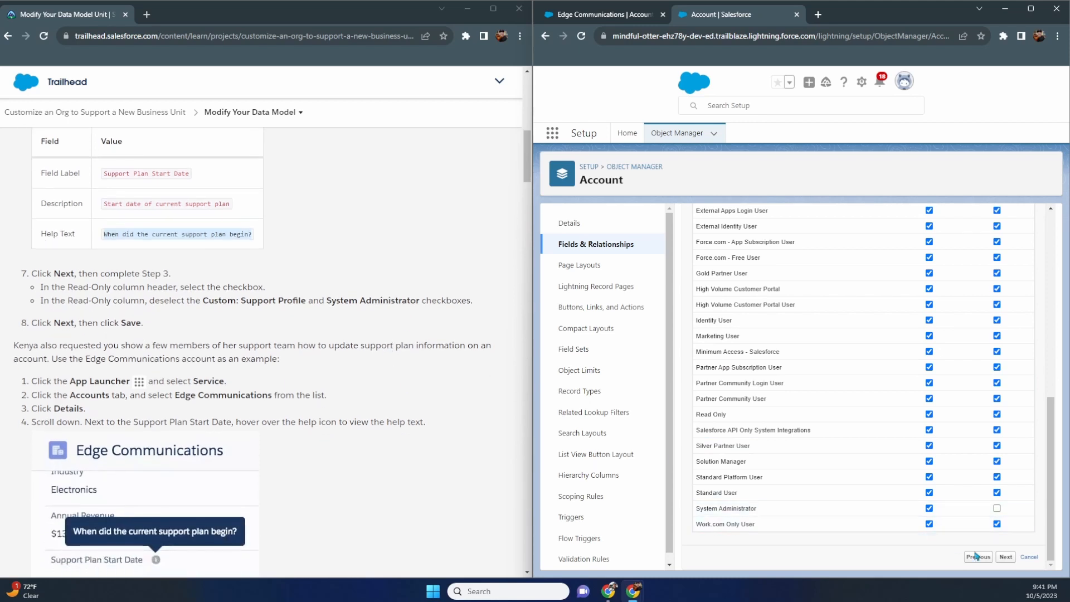
left_click(1006, 557)
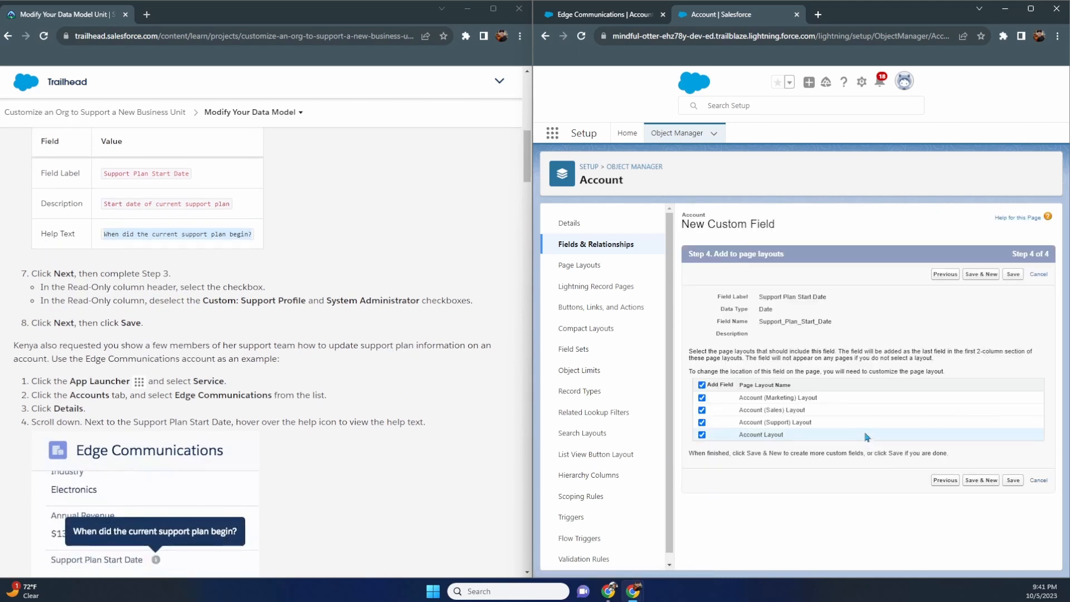
left_click(1013, 481)
scroll(408, 351, "down", 3)
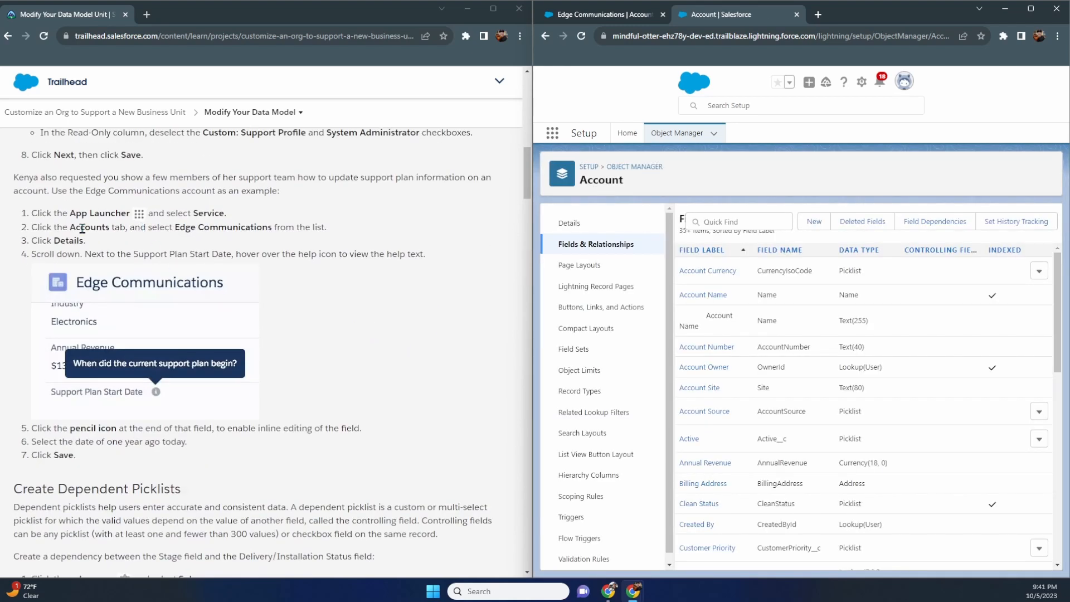
- Refresh Edge Communications and view the empty Support Plan Start Date field with its help text
left_click(619, 15)
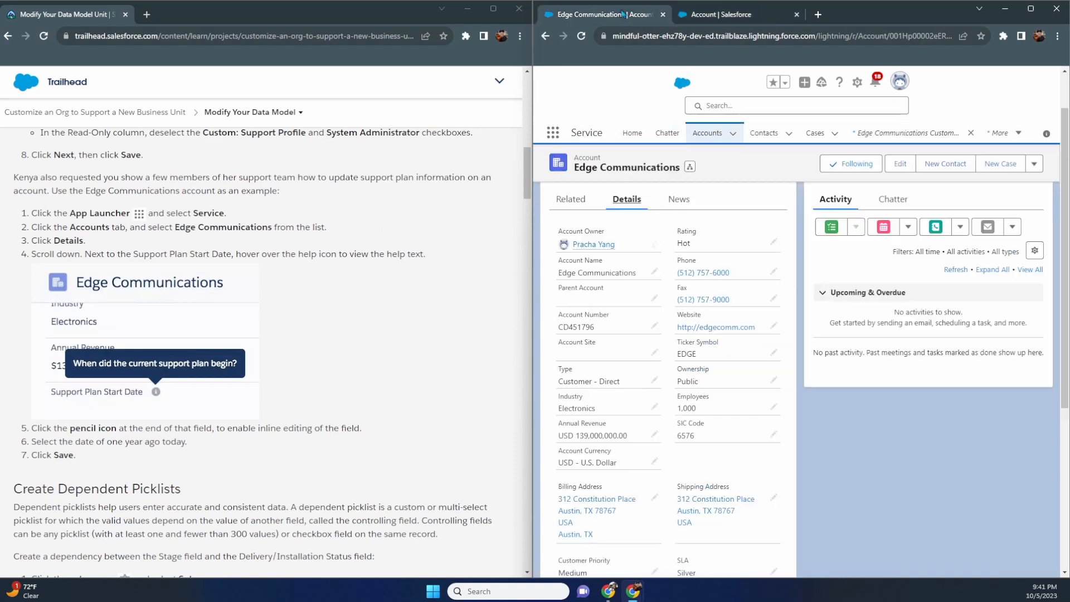
left_click(581, 35)
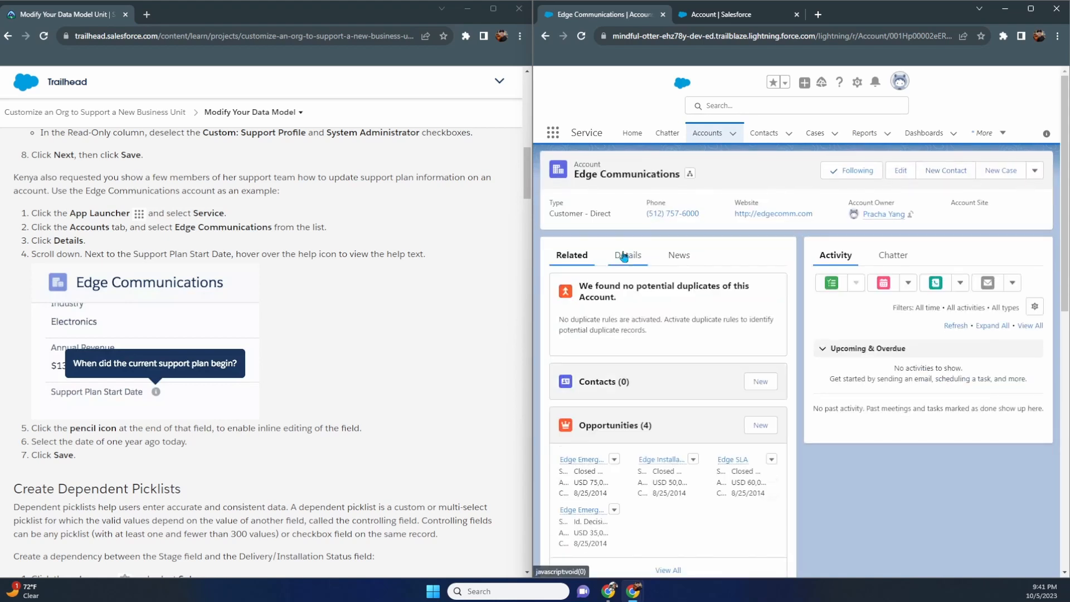
left_click(627, 256)
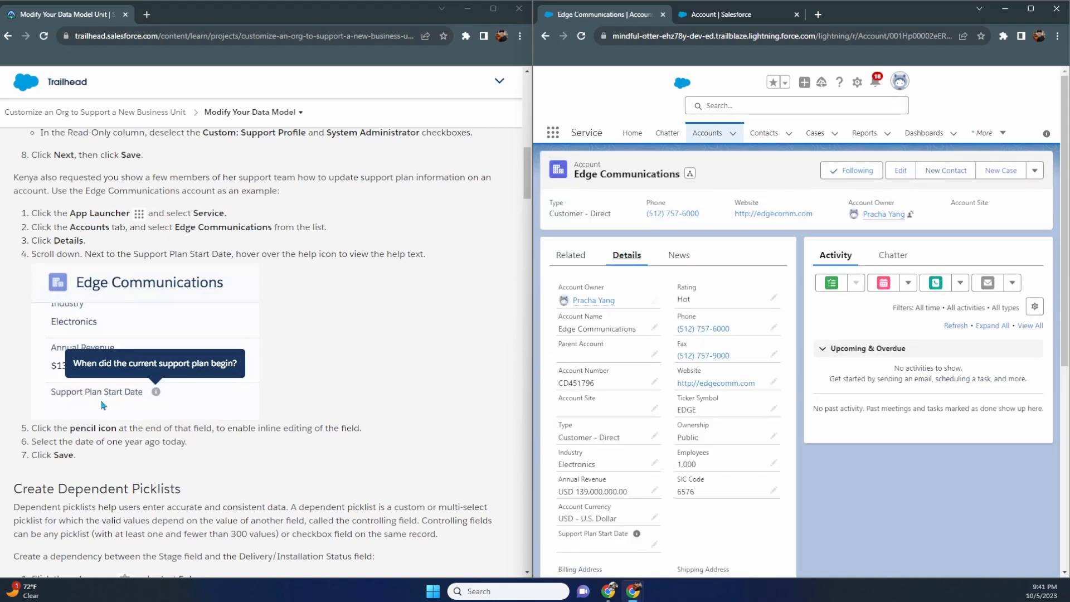
scroll(639, 355, "down", 1)
scroll(641, 355, "down", 2)
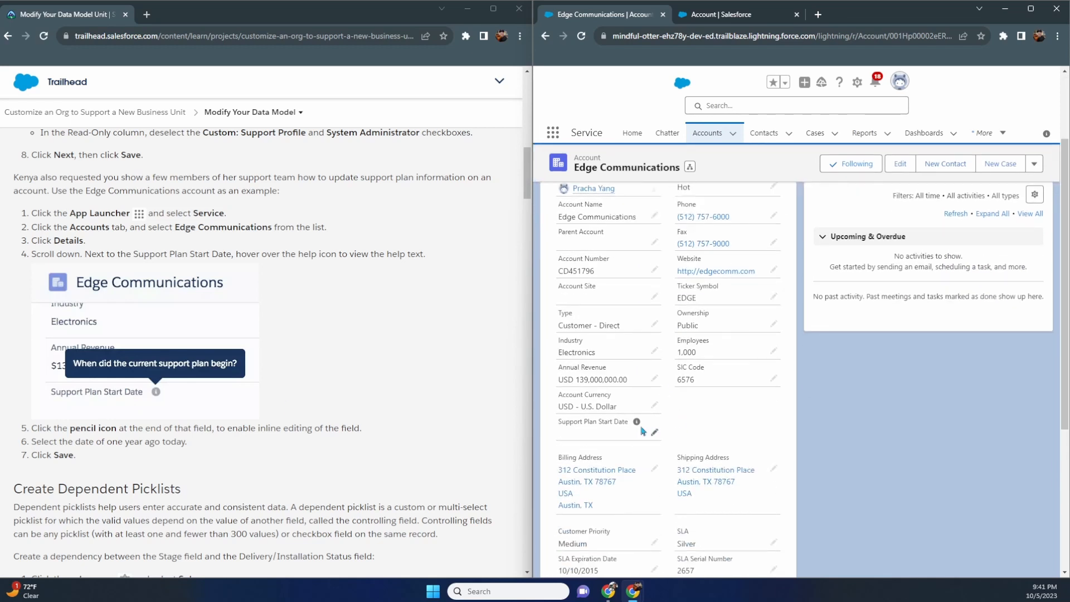
mouse_move(636, 424)
scroll(435, 406, "down", 2)
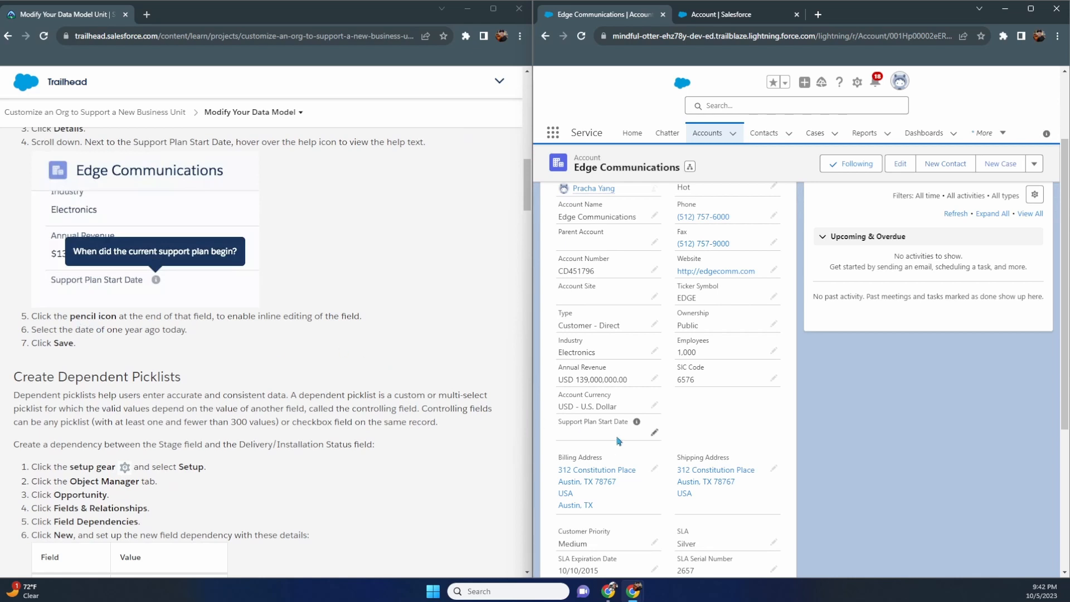
- Set Edge Communications' Support Plan Start Date to 10/5/2022 and save the record
left_click(654, 433)
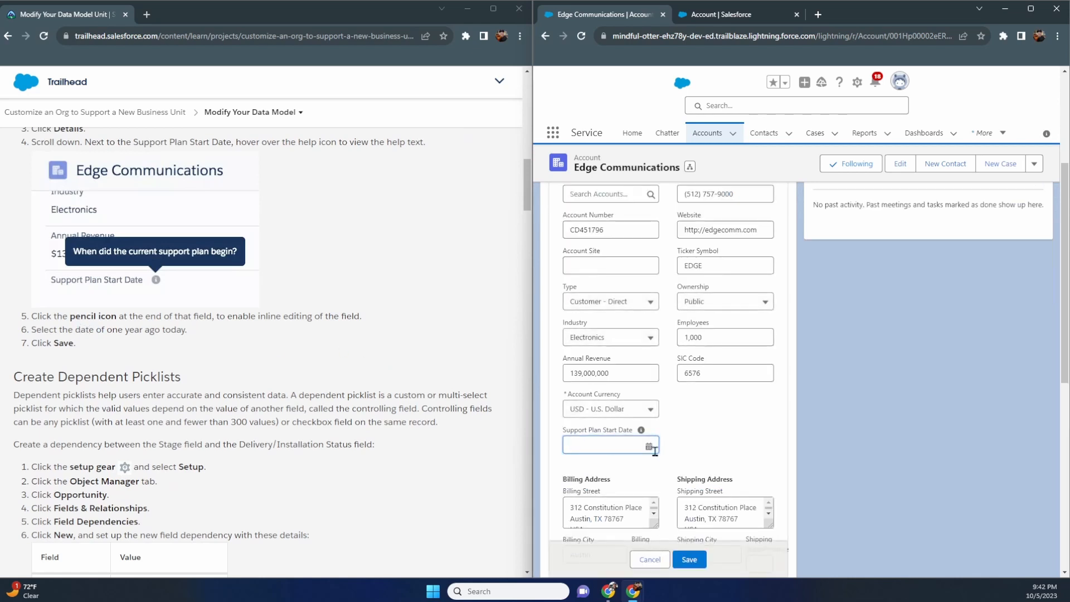
left_click(625, 449)
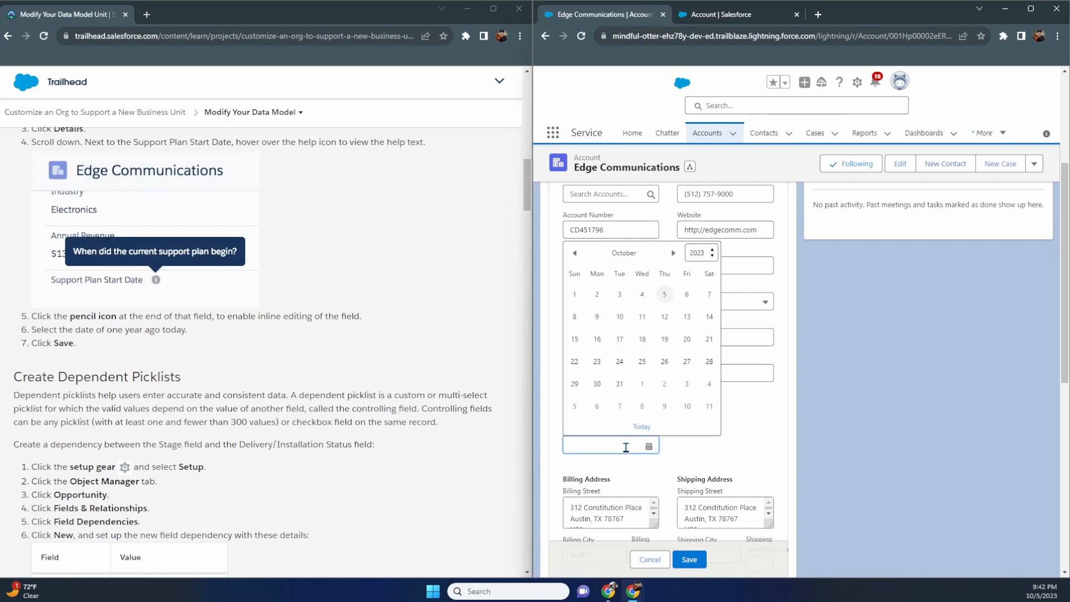
left_click(642, 427)
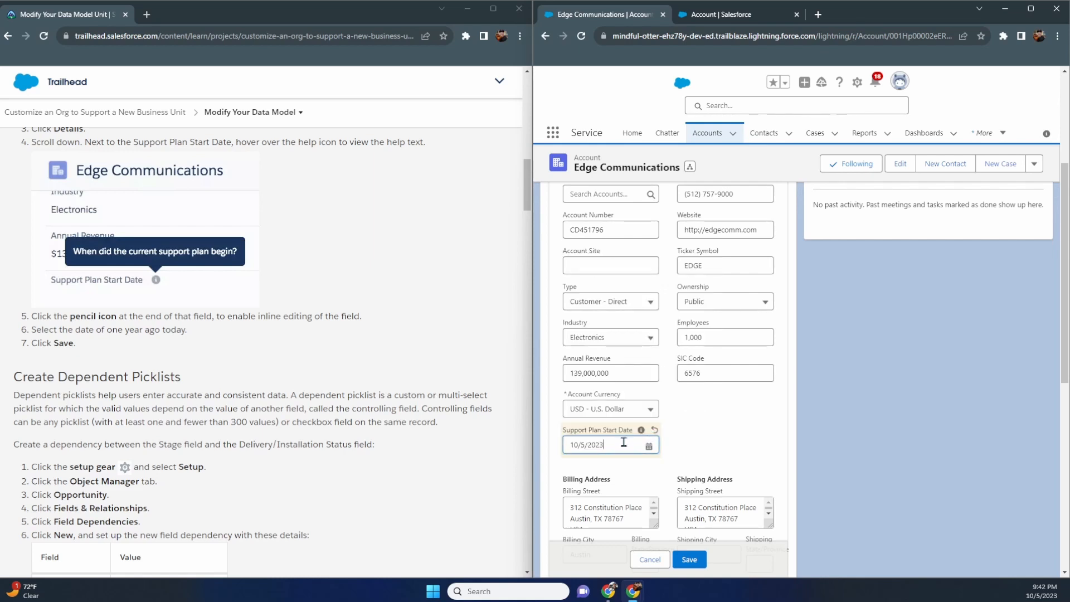
key("BackSpace")
type("2")
left_click(691, 561)
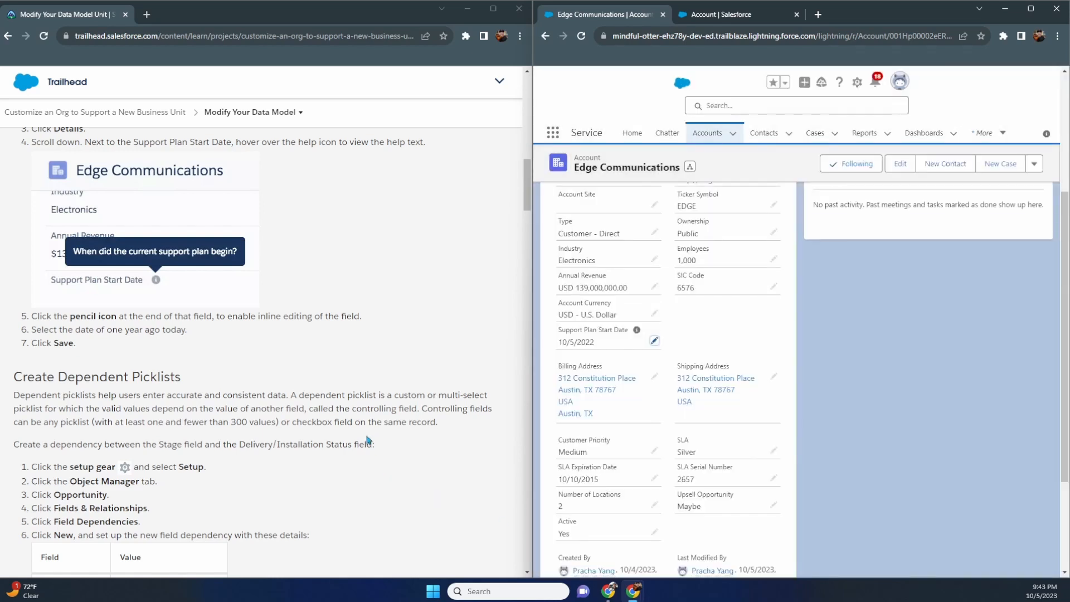
scroll(368, 443, "down", 3)
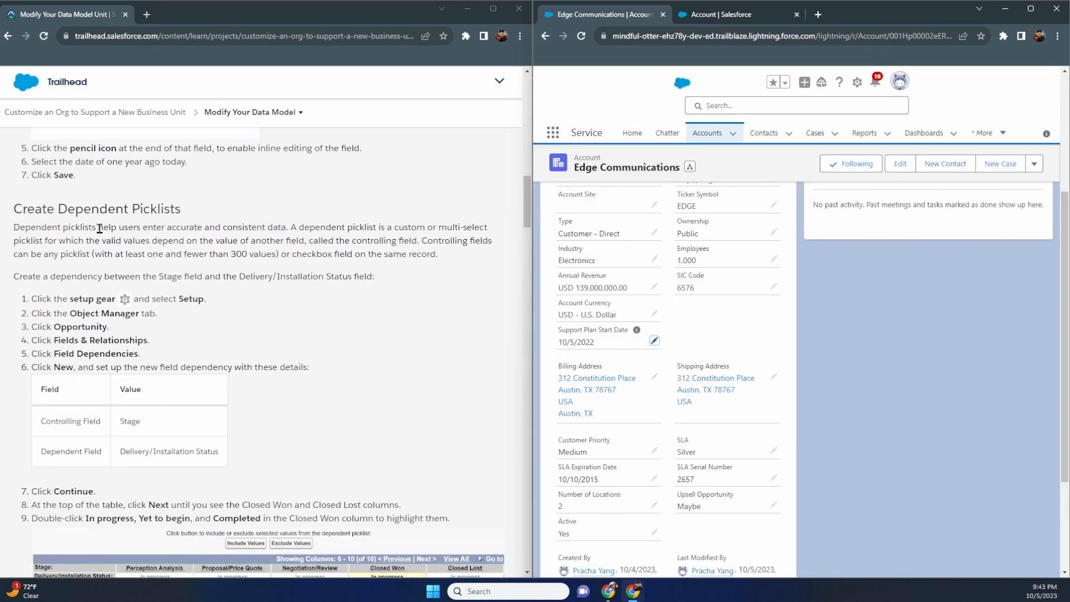
left_click(716, 15)
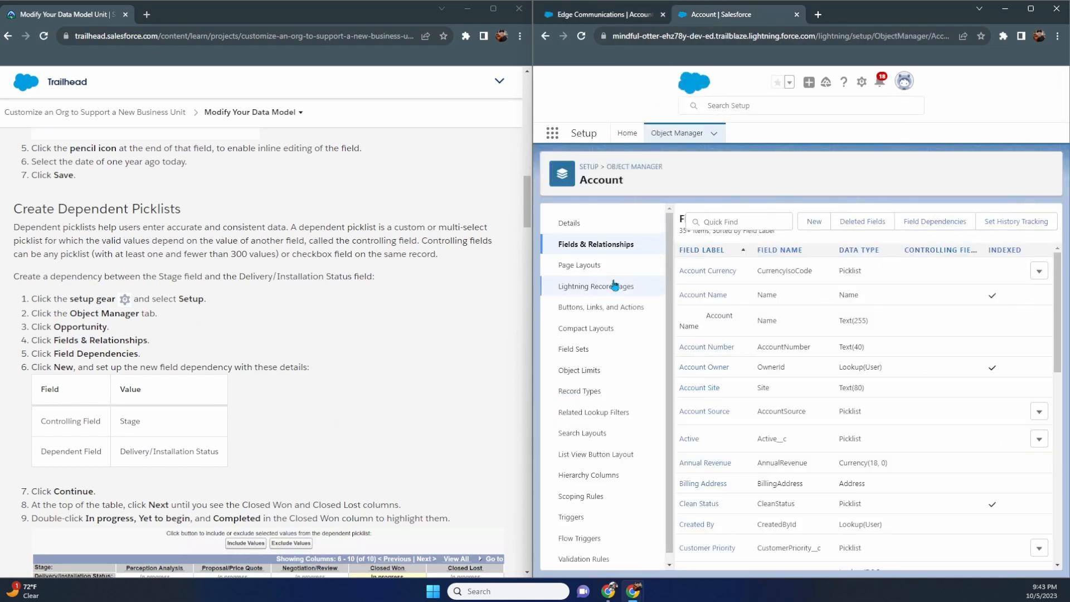
- Return to the Object Manager list of all objects and browse it for Opportunity
left_click(615, 168)
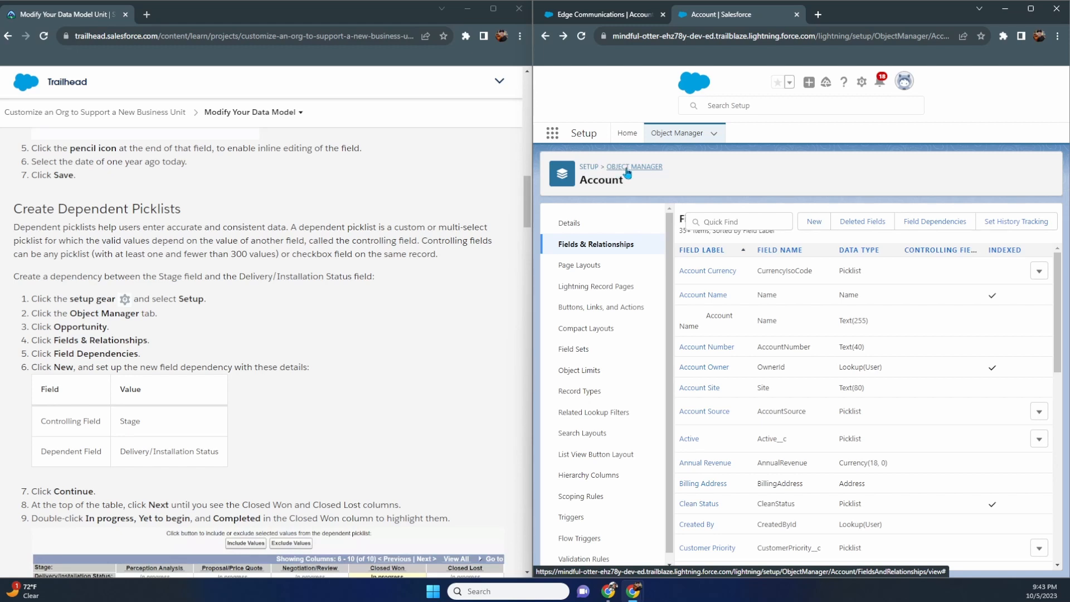
left_click(545, 37)
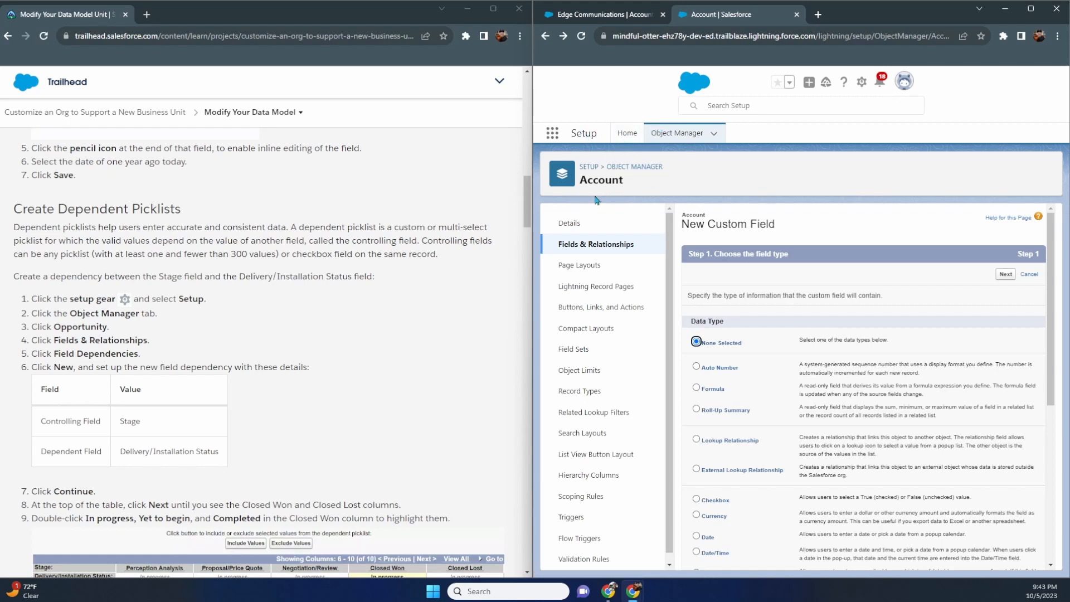
left_click(623, 167)
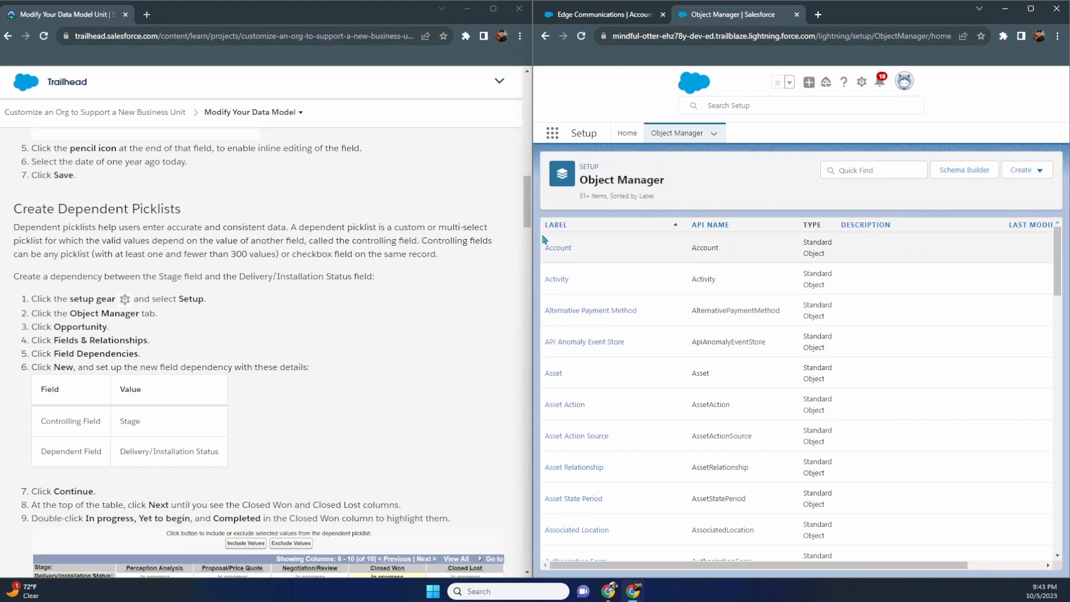
scroll(666, 271, "down", 12)
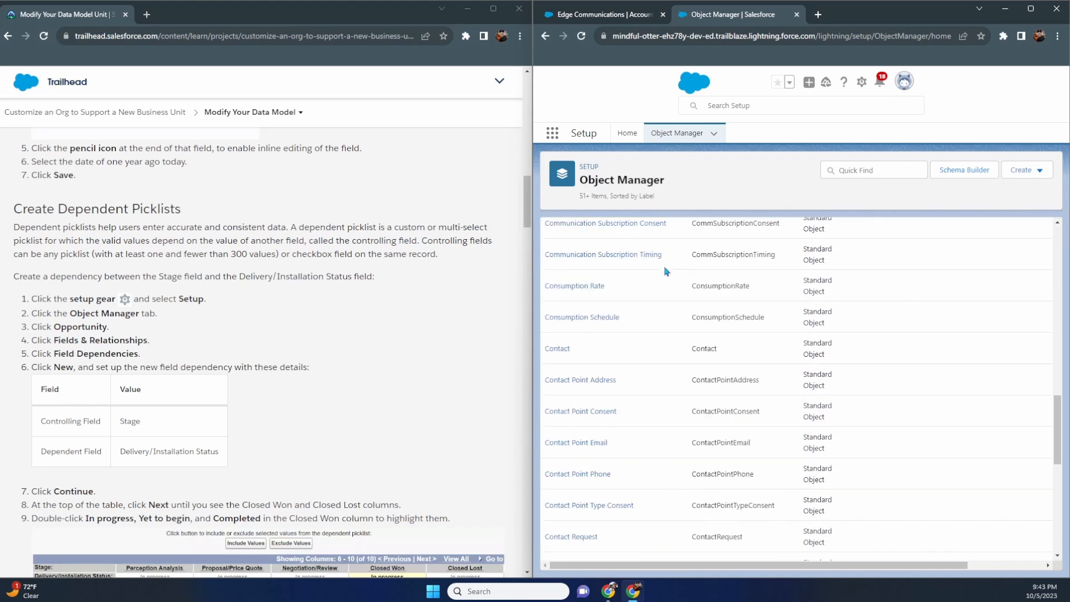
scroll(666, 272, "down", 15)
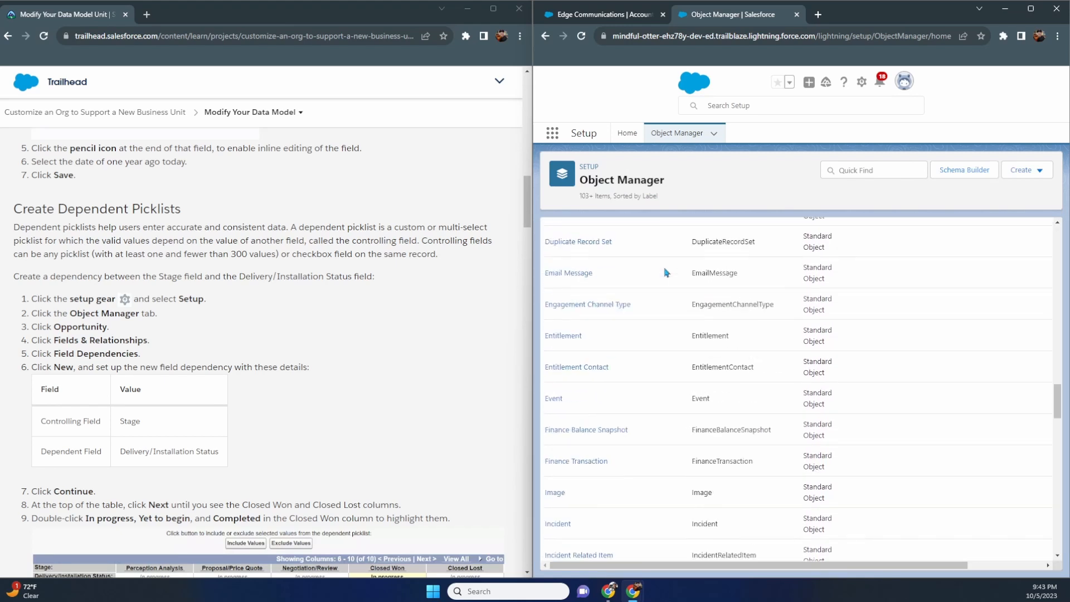
scroll(666, 273, "down", 14)
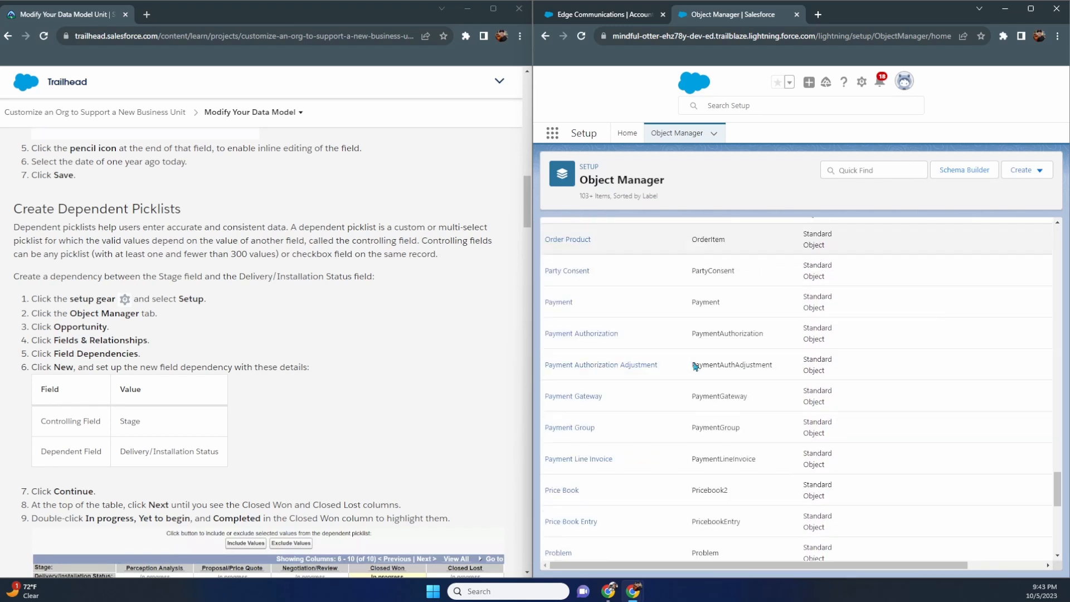
scroll(695, 365, "down", 1)
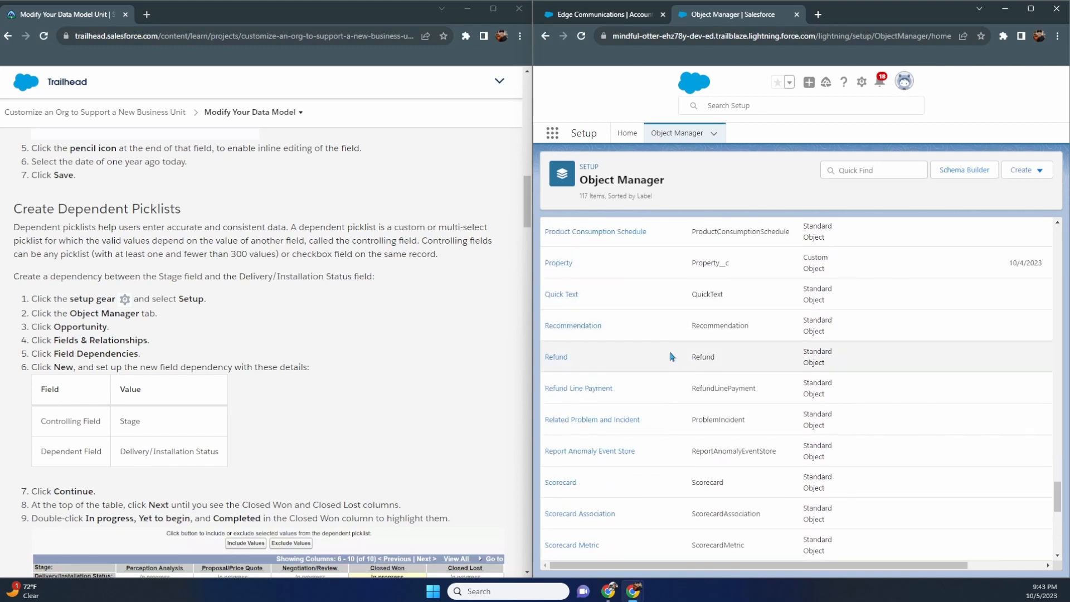
scroll(640, 349, "down", 6)
scroll(639, 349, "up", 7)
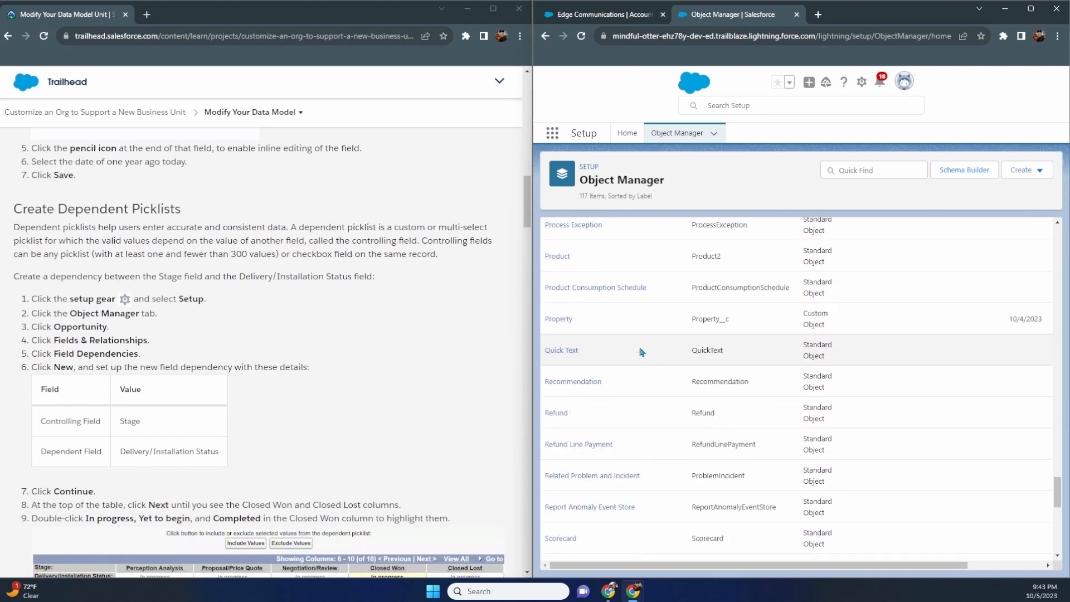
scroll(642, 352, "up", 5)
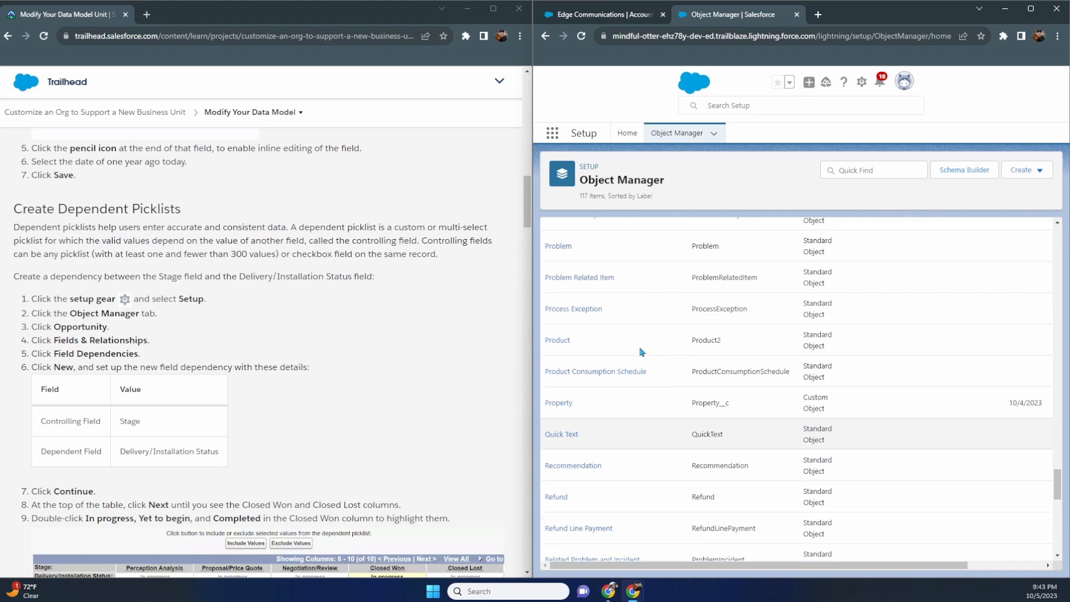
scroll(642, 352, "up", 4)
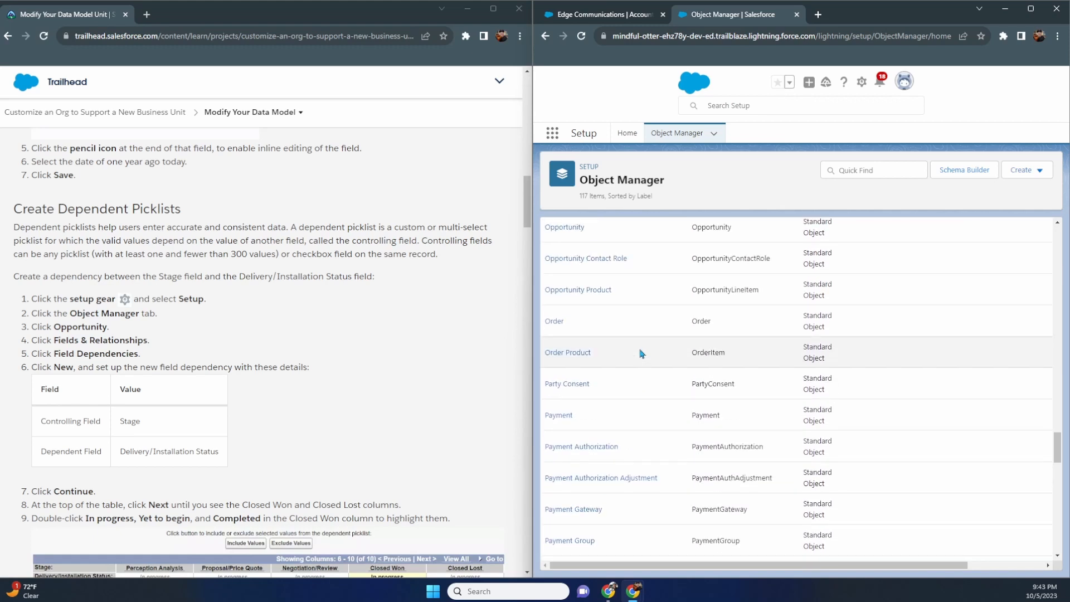
scroll(641, 353, "up", 1)
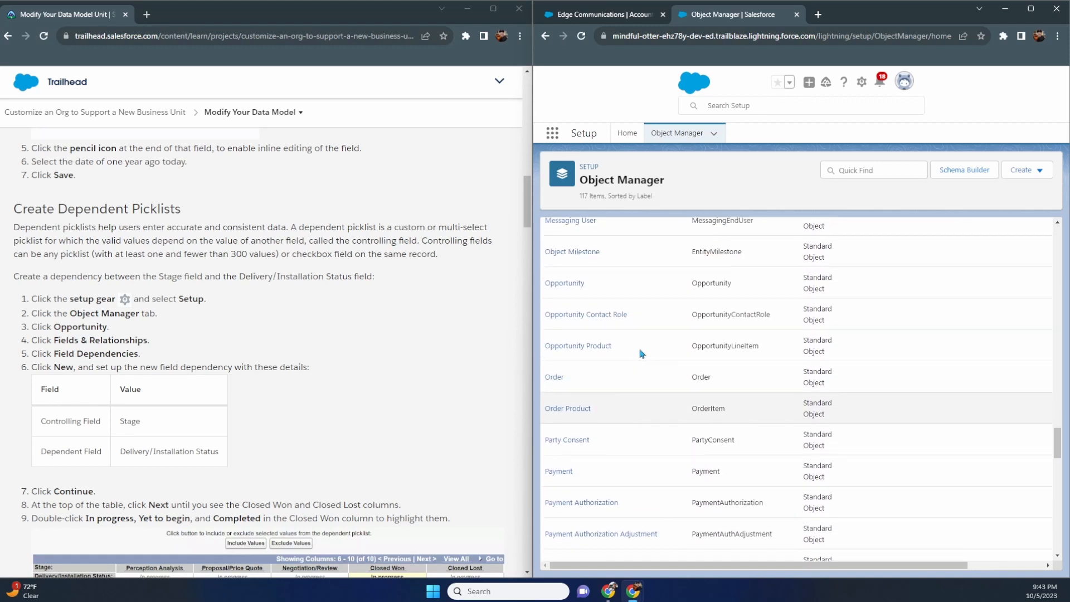
- Open Opportunity's Fields & Relationships and its Field Dependencies page
left_click(573, 286)
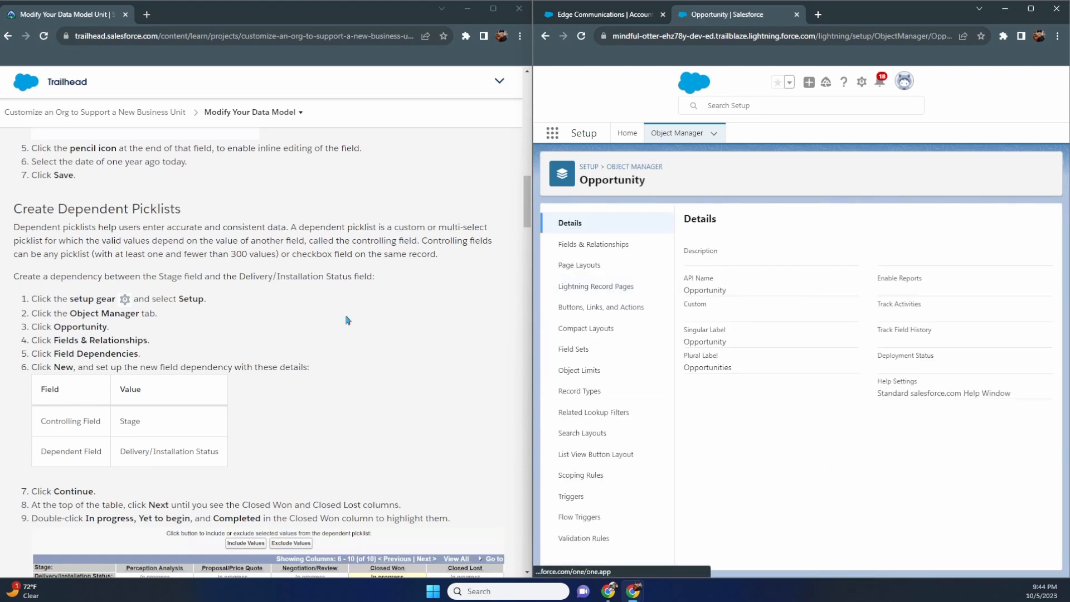
left_click(608, 244)
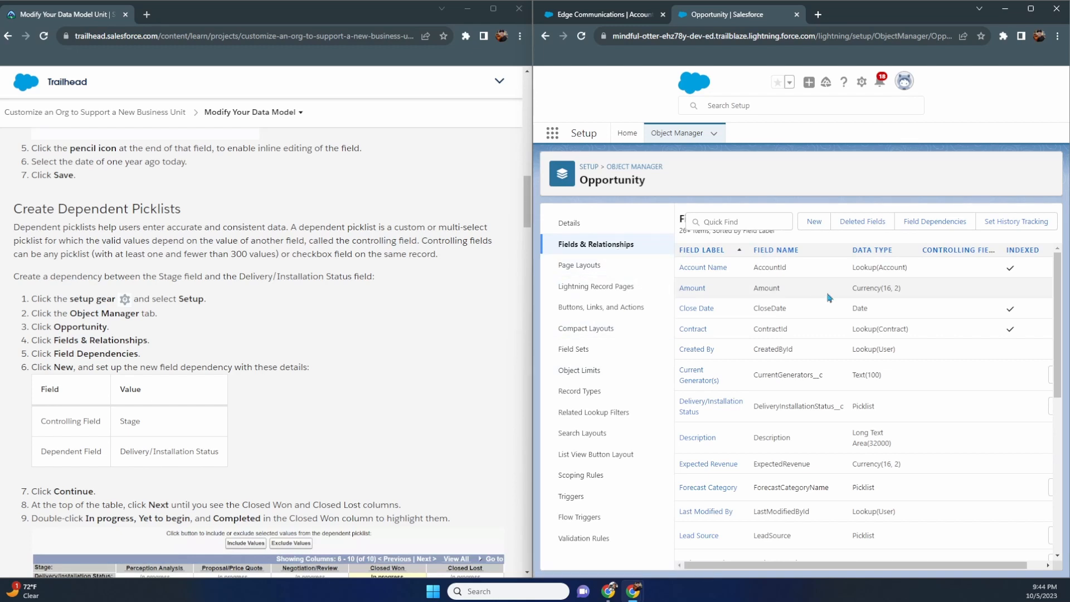
left_click(935, 221)
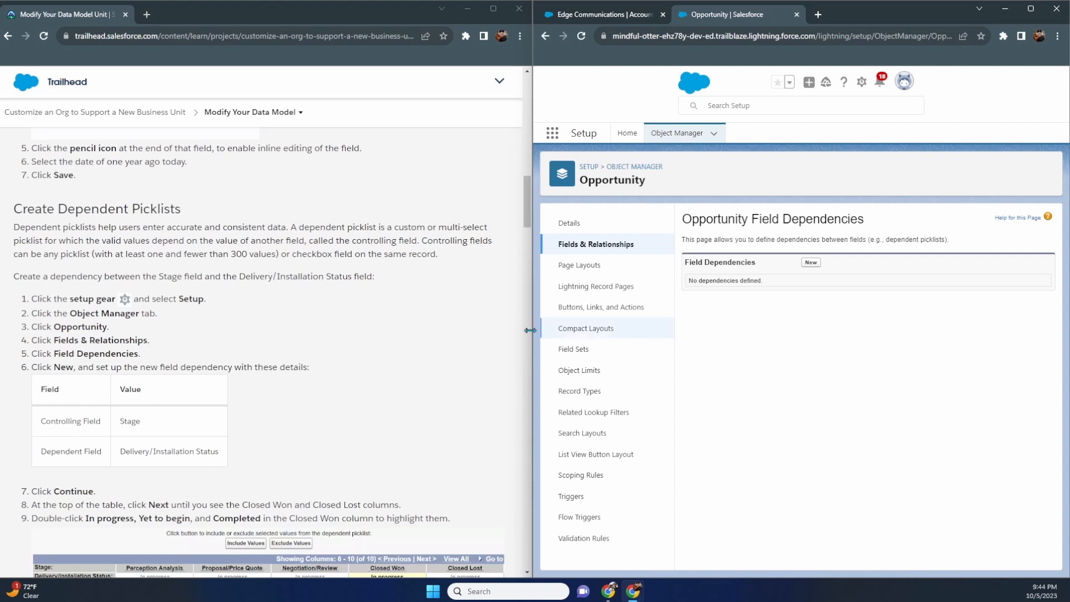
scroll(521, 327, "down", 1)
scroll(521, 327, "down", 1)
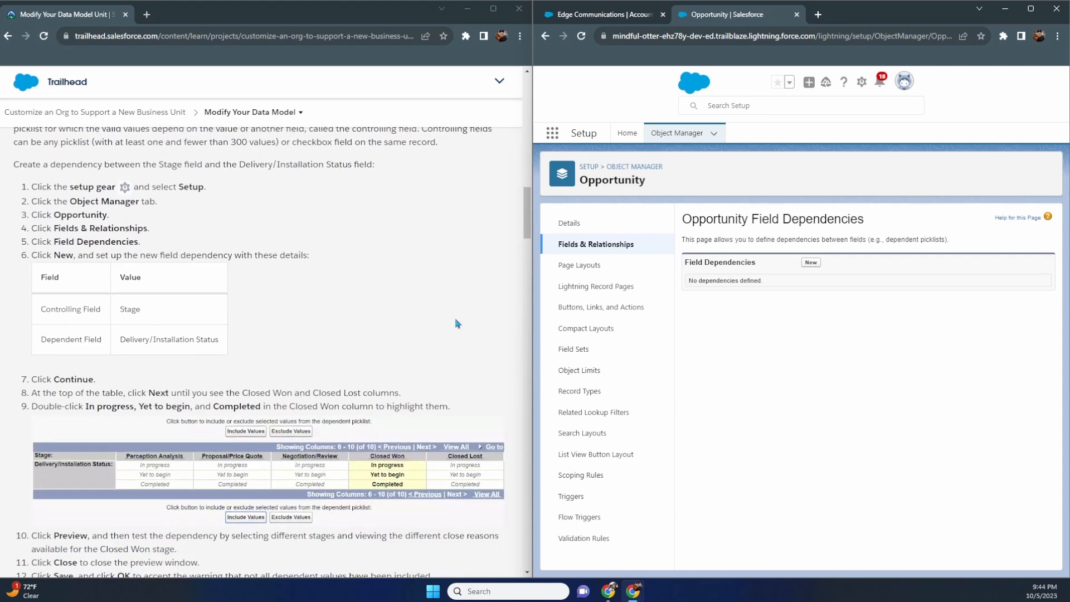
- Define a new dependency with Stage controlling Delivery/Installation Status and continue to its value matrix
left_click(811, 262)
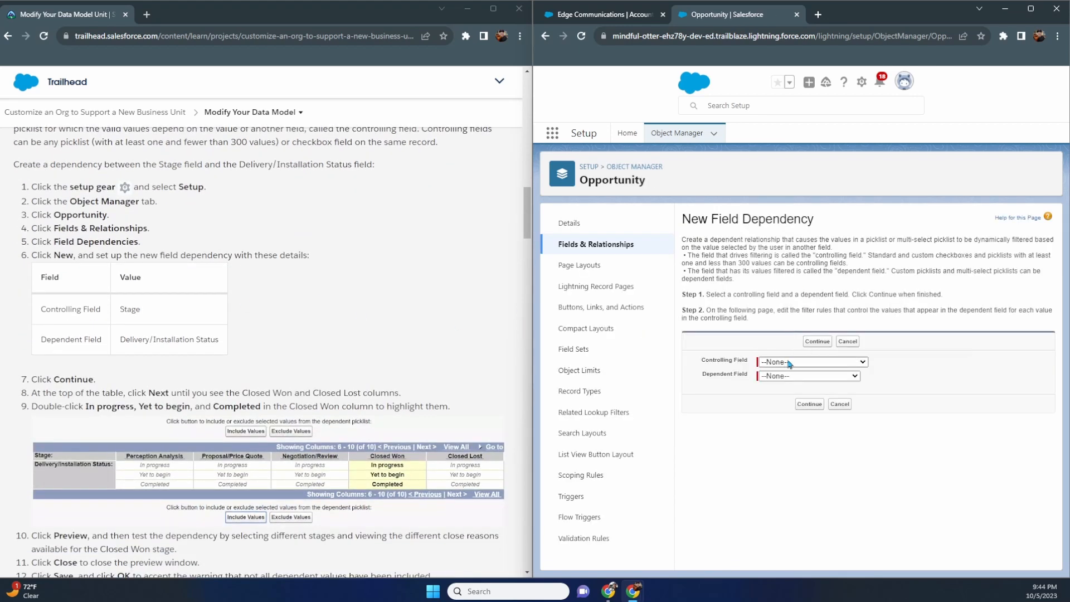
left_click(793, 363)
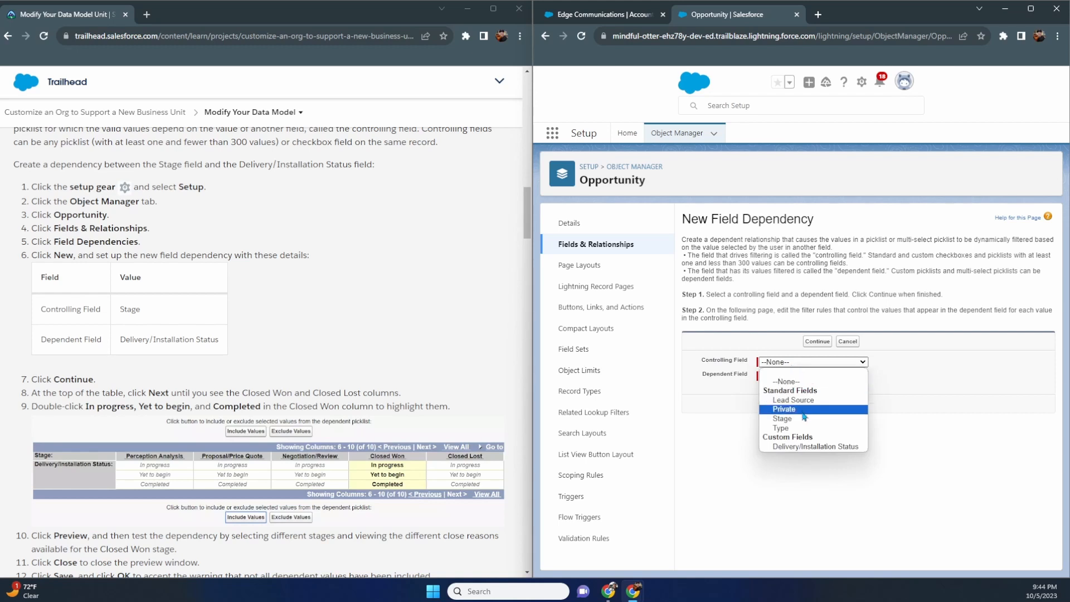
left_click(791, 419)
left_click(803, 376)
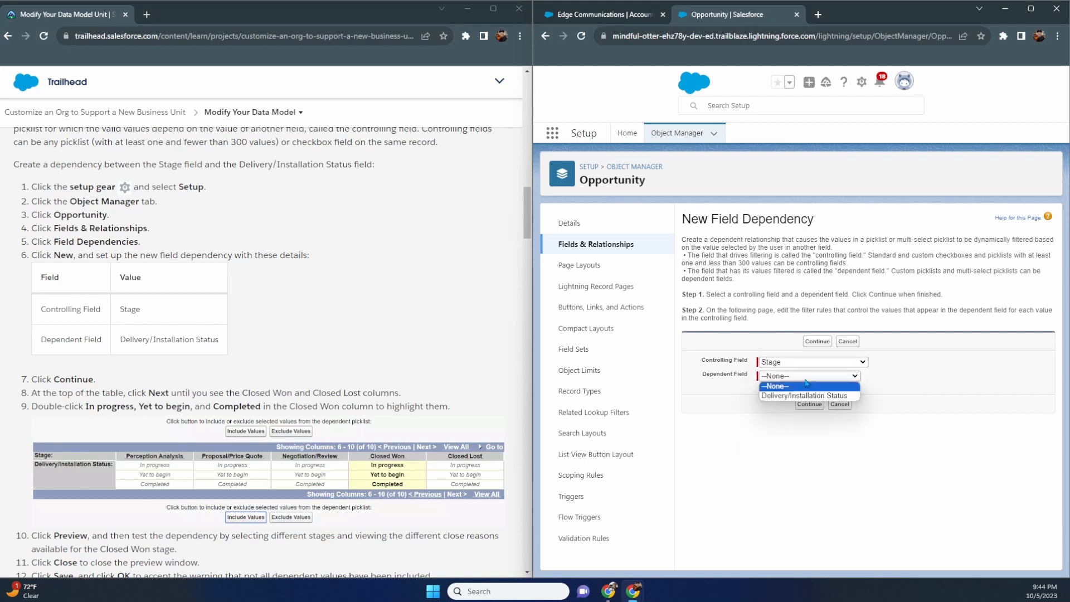
left_click(803, 397)
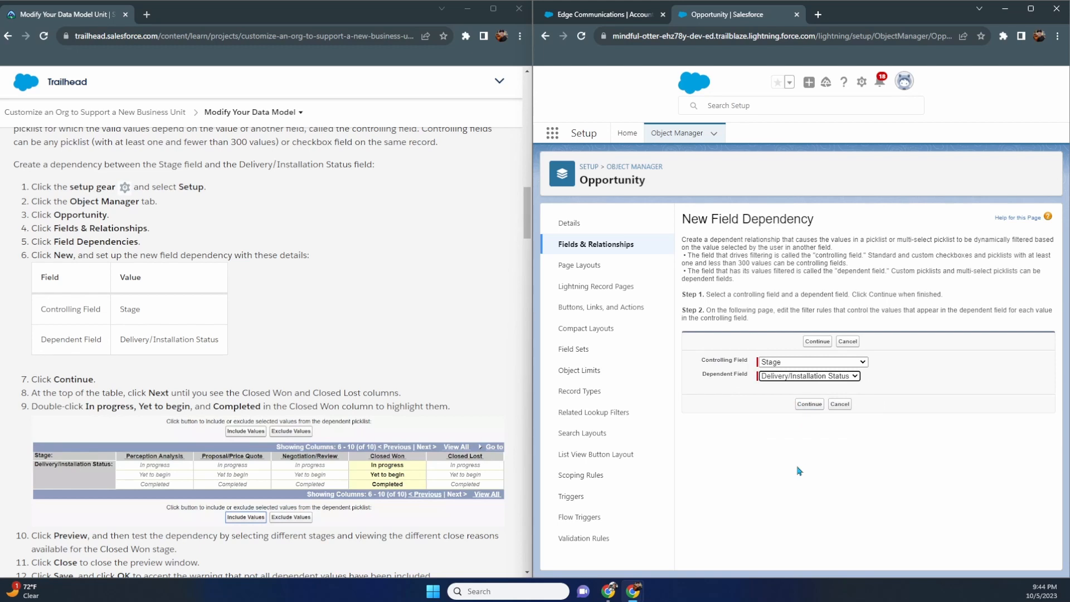
left_click(817, 408)
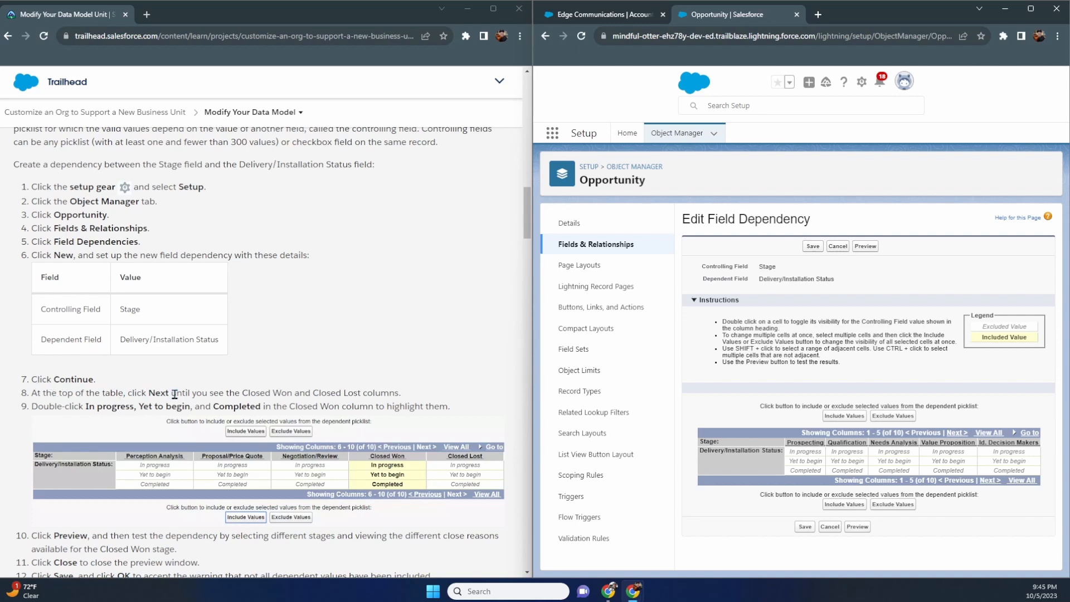
- In stage columns 6-10, include In progress, Yet to begin and Completed under Closed Won
left_click(961, 436)
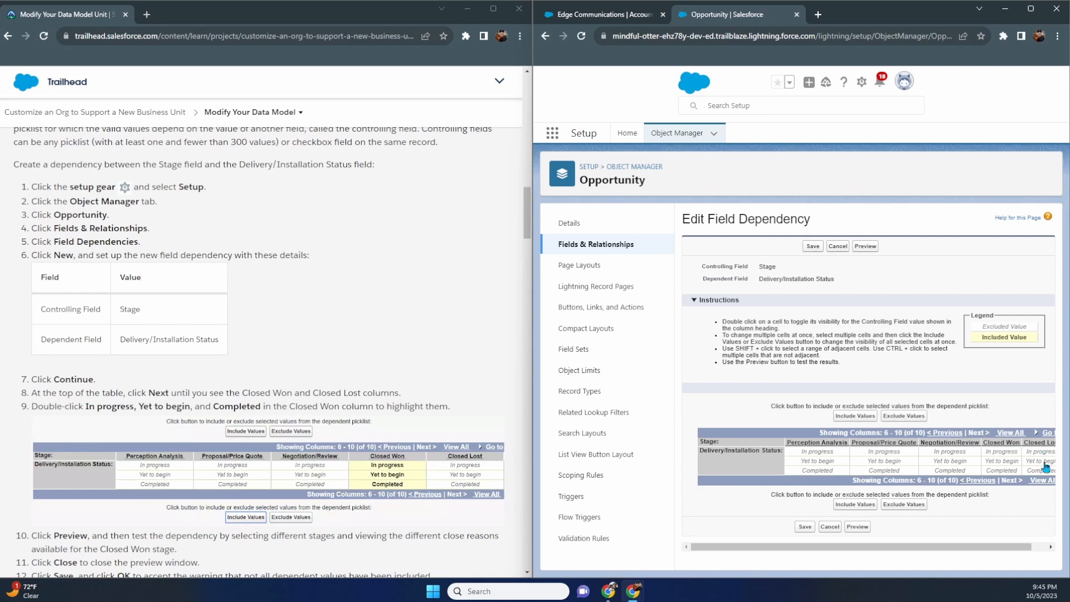
left_click_drag(1010, 551, 1026, 550)
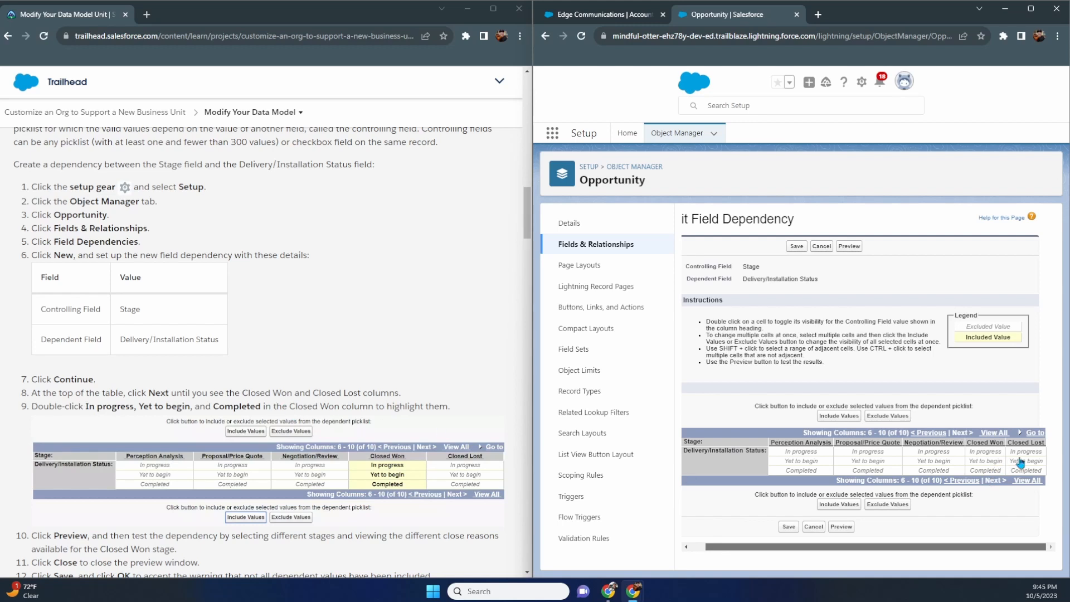
left_click(988, 471)
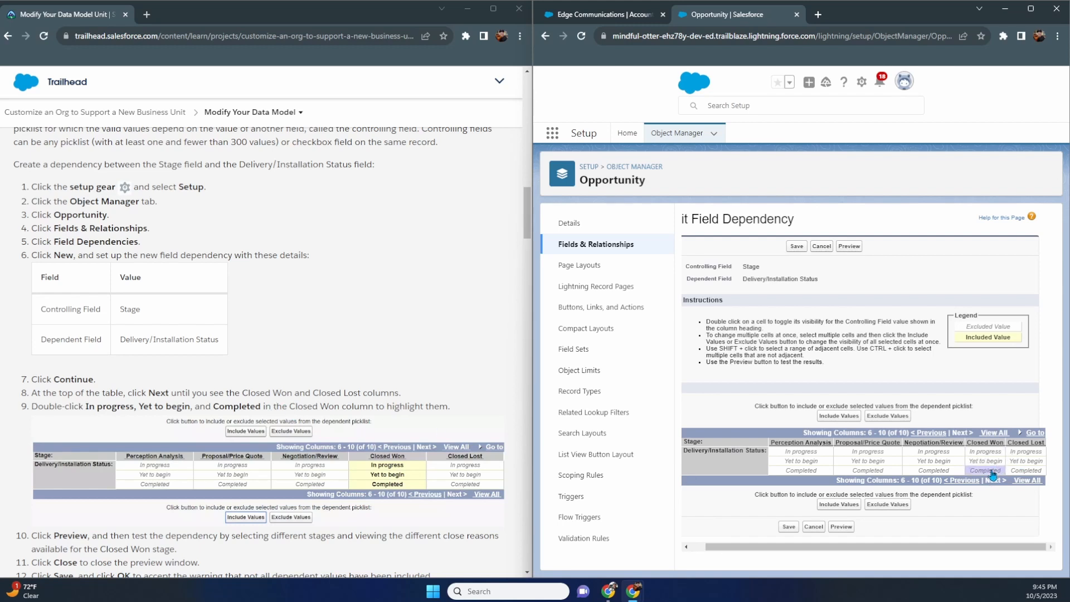
double_click(993, 452)
double_click(993, 461)
left_click(993, 471)
double_click(994, 472)
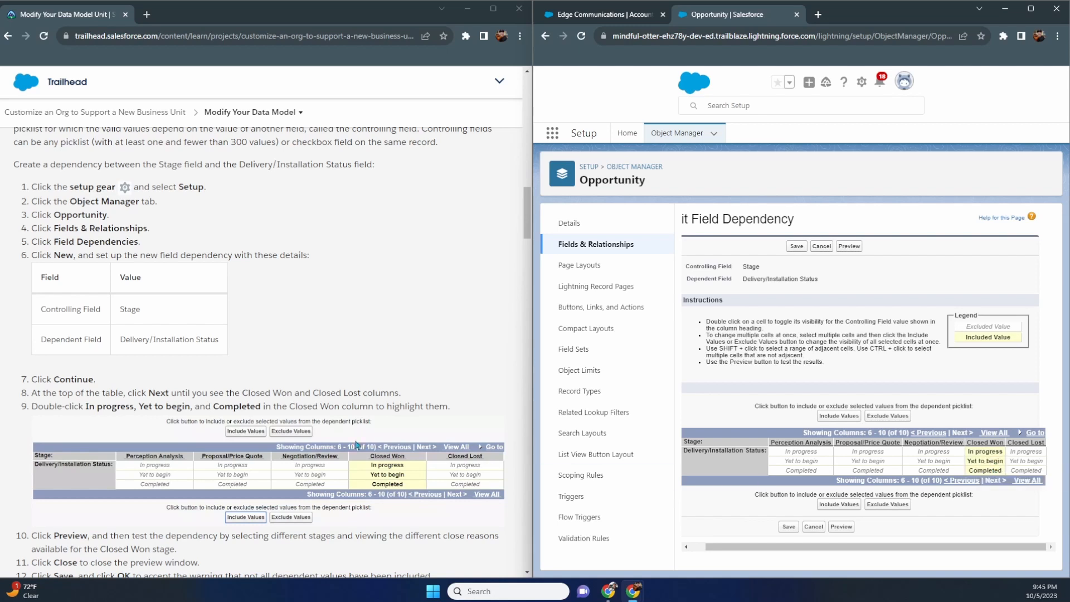
scroll(383, 395, "down", 3)
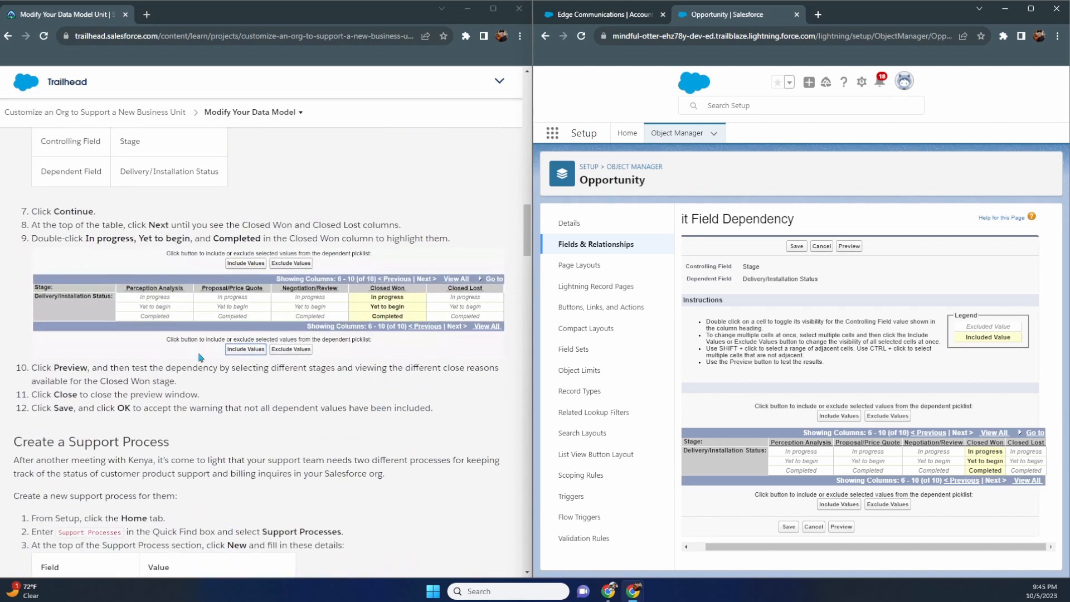
- Preview the dependency, comparing Closed Won's delivery statuses with Closed Lost
left_click(841, 527)
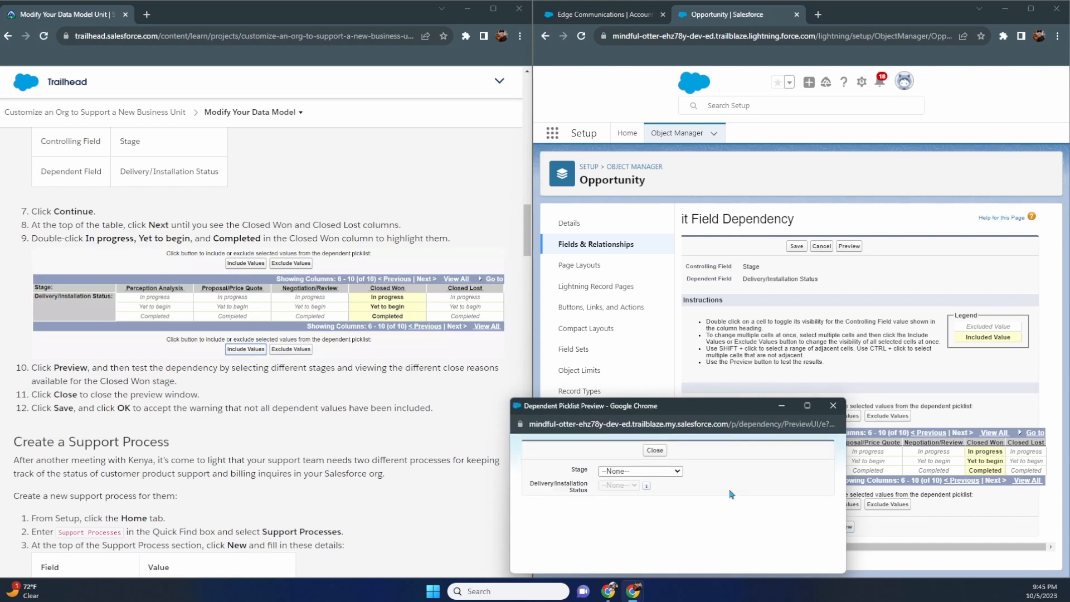
left_click(678, 472)
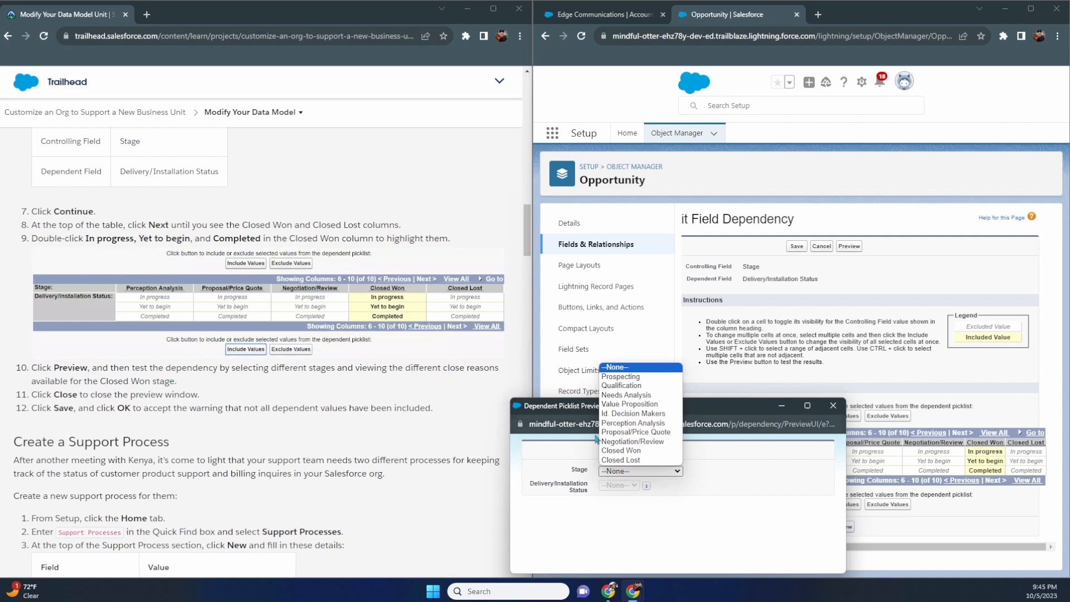
left_click(658, 450)
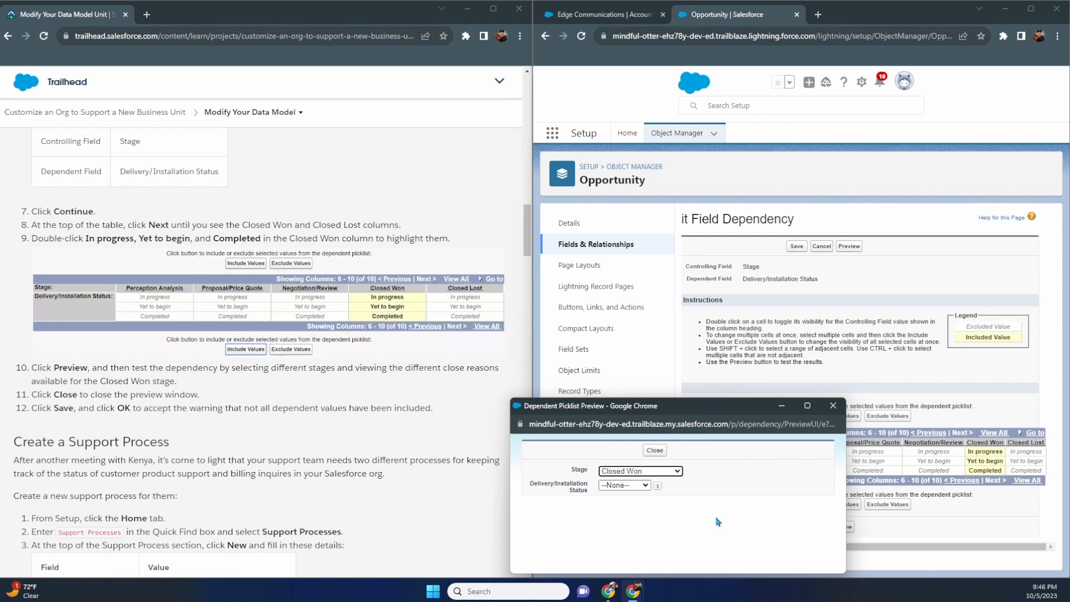
left_click(647, 489)
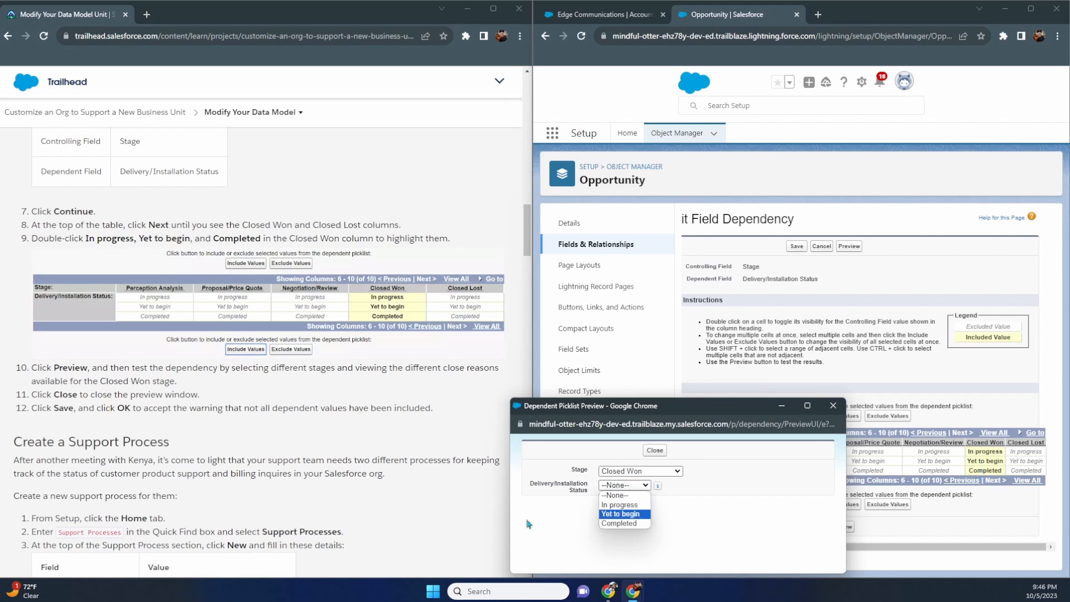
left_click(675, 471)
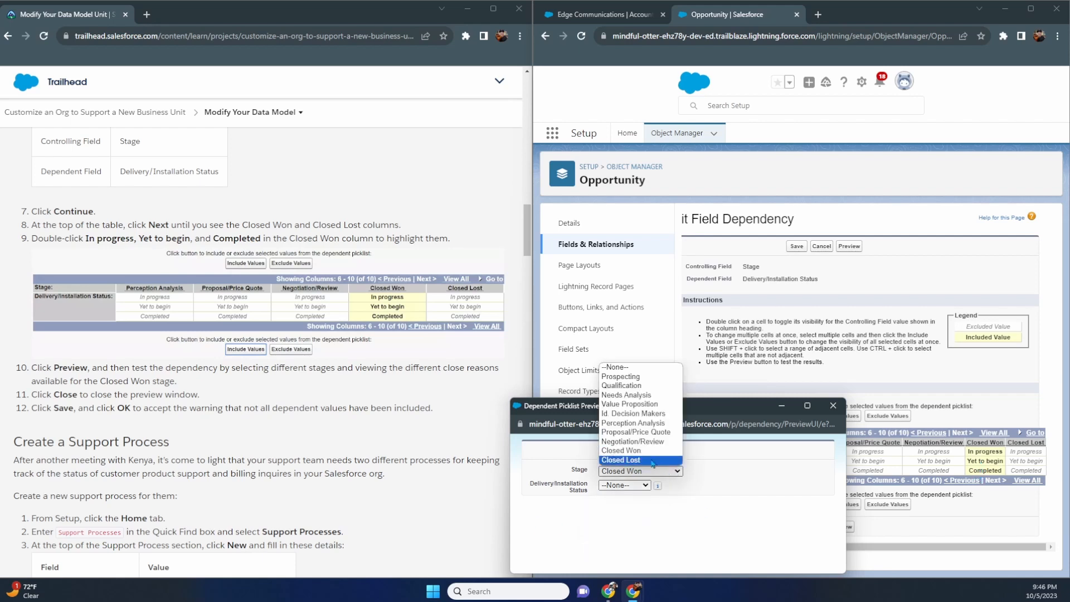
left_click(651, 459)
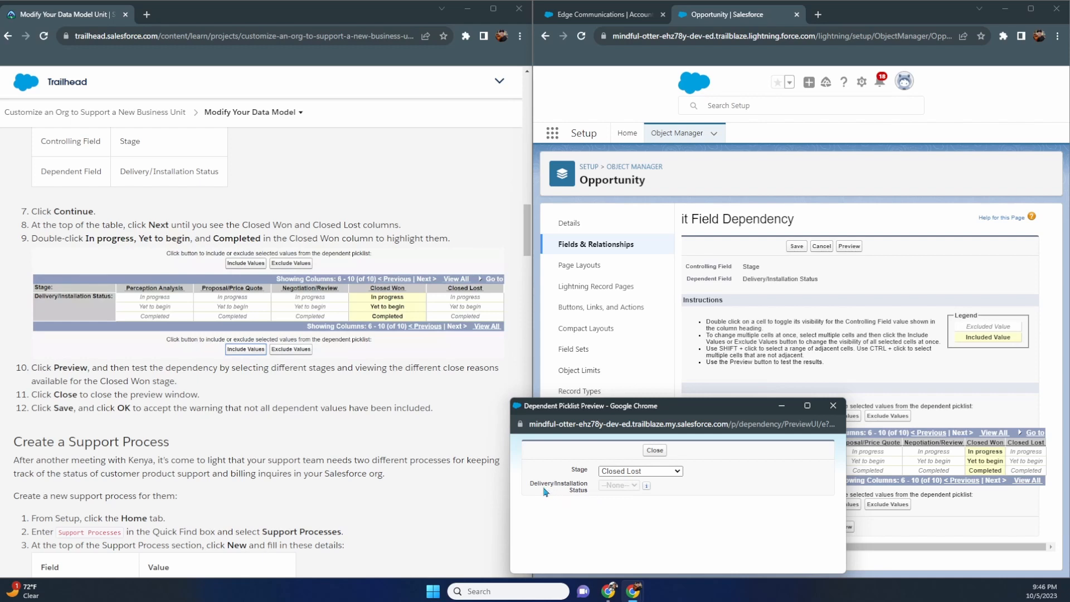
- Retest Closed Won's In progress, Yet to begin and Completed statuses, then recheck Closed Lost
left_click(627, 474)
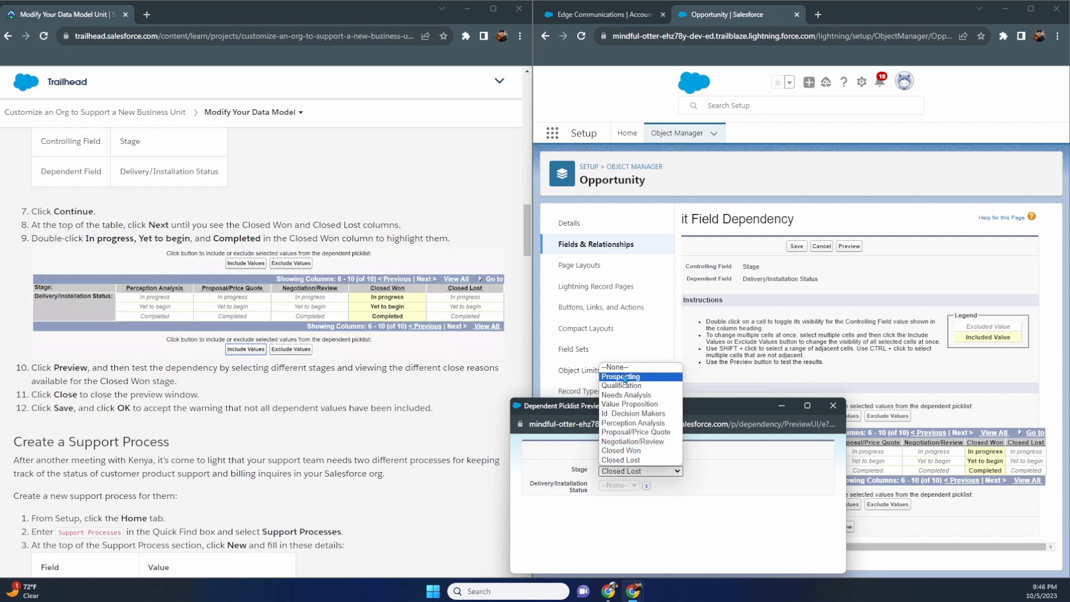
left_click(614, 530)
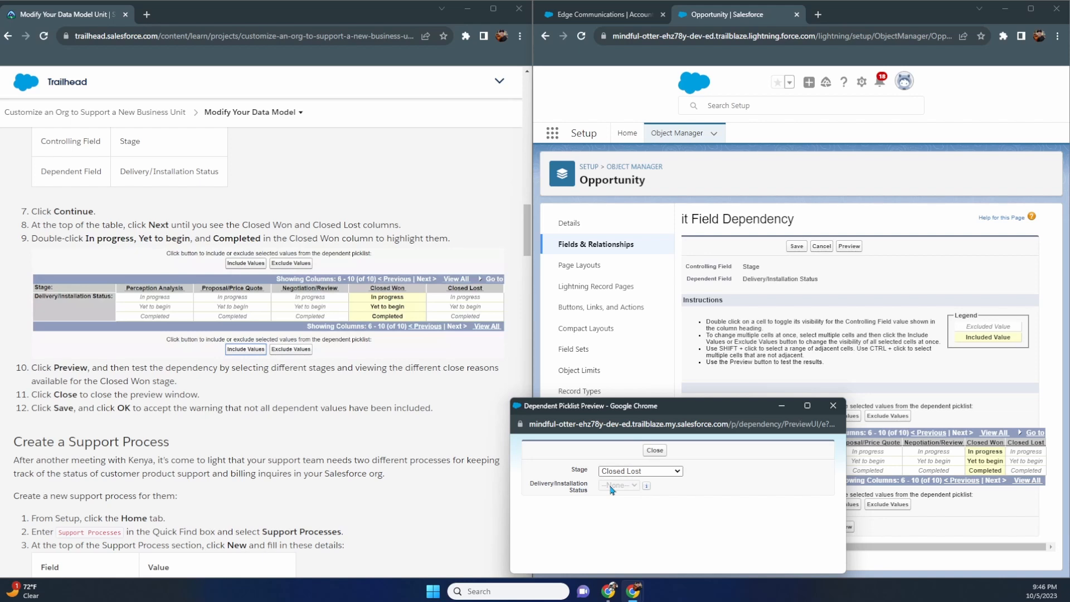
left_click(627, 475)
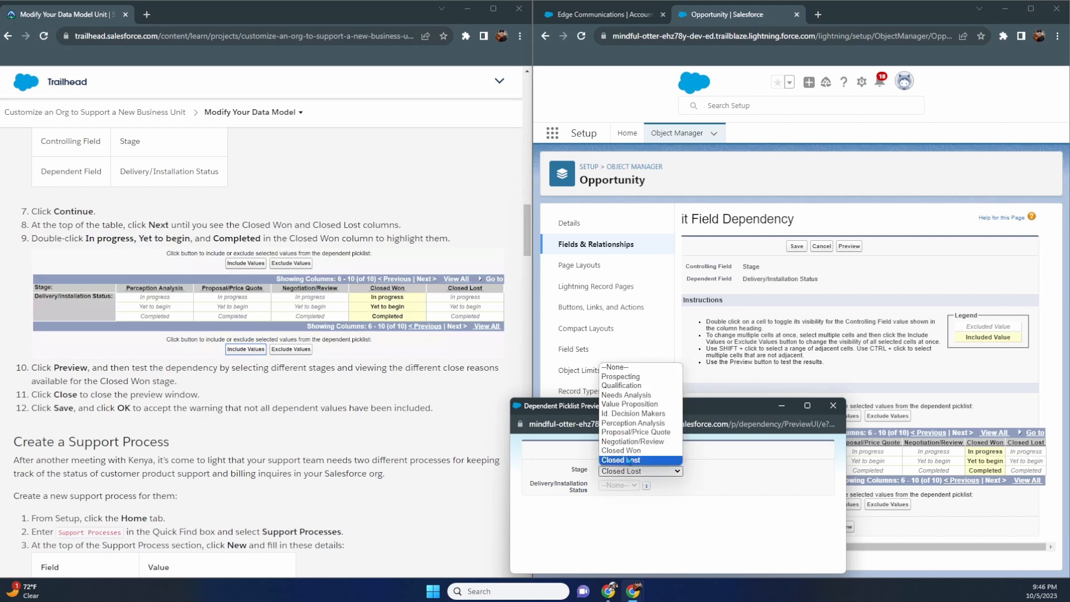
left_click(630, 460)
left_click(629, 486)
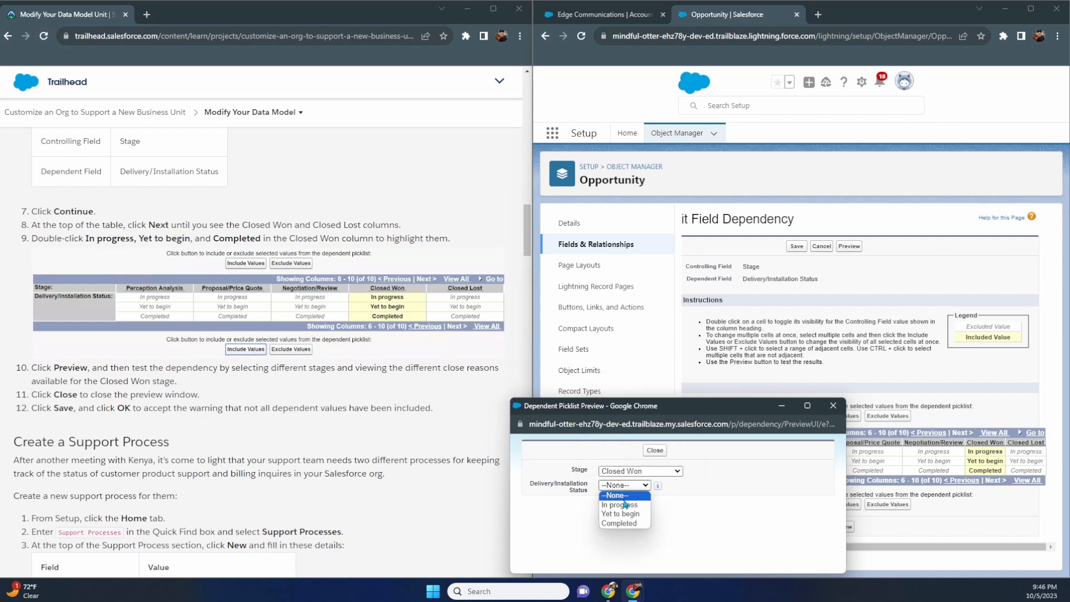
left_click(625, 505)
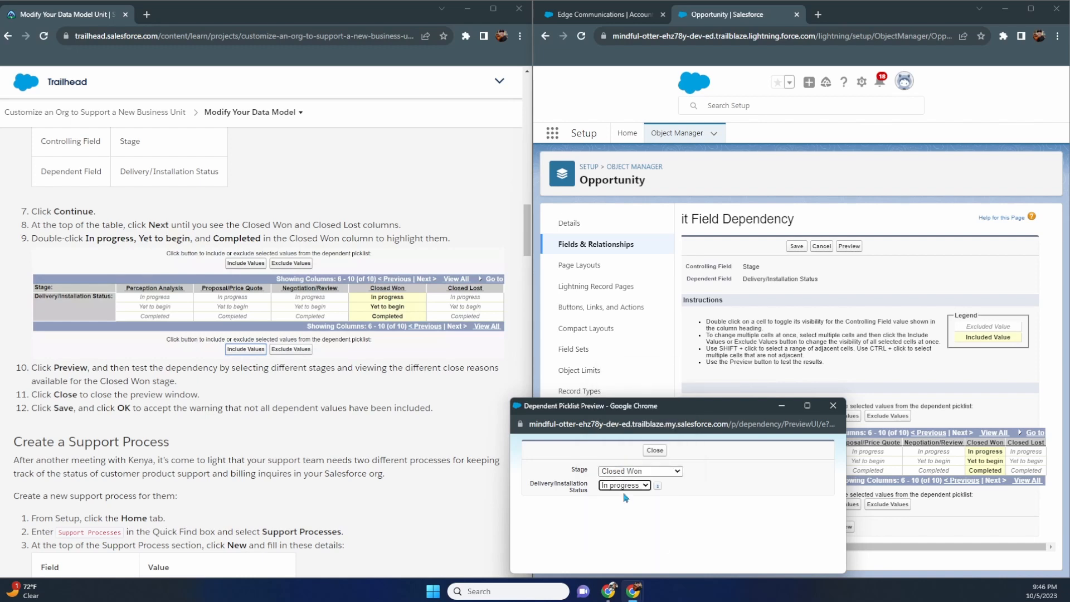
left_click(624, 489)
left_click(624, 514)
left_click(624, 485)
left_click(623, 524)
left_click(628, 472)
left_click(629, 461)
- Close the preview and save the Stage-to-Delivery/Installation Status dependency, accepting the warning
left_click(632, 477)
left_click(674, 471)
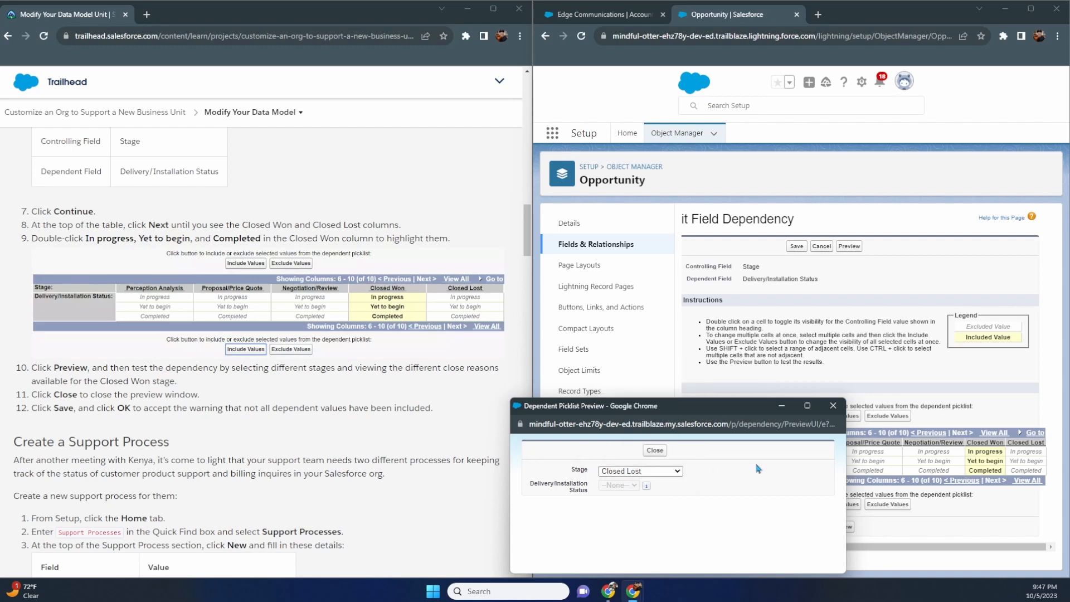
left_click(647, 452)
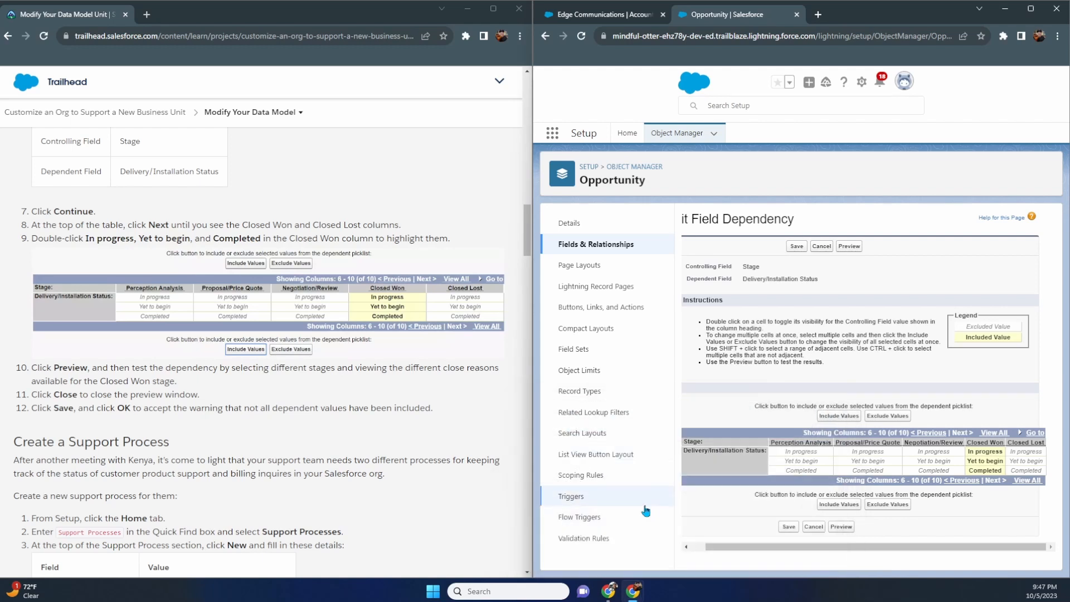
left_click(789, 526)
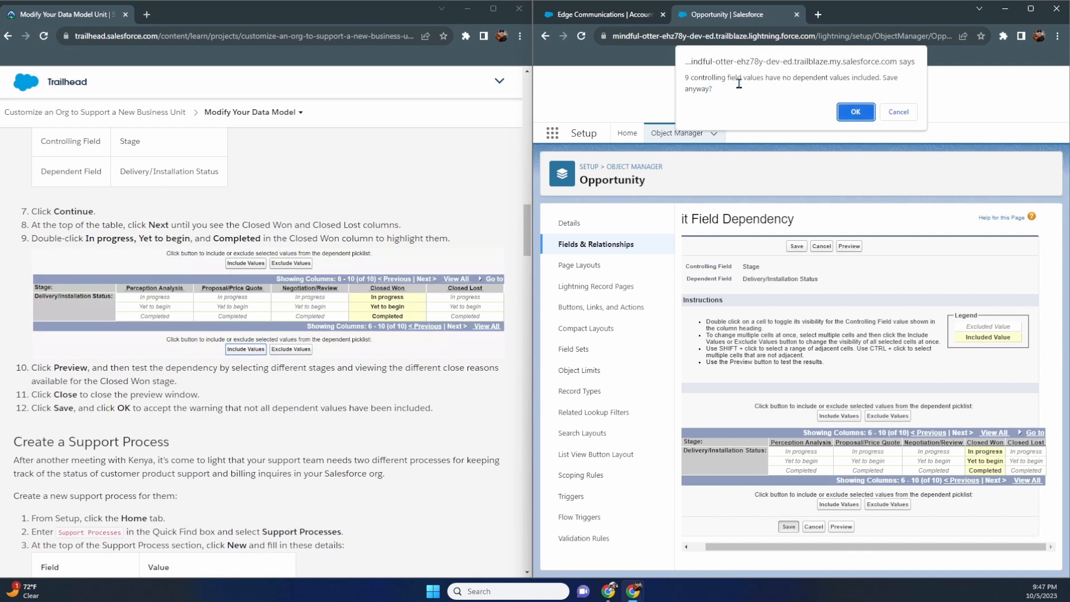
left_click(856, 112)
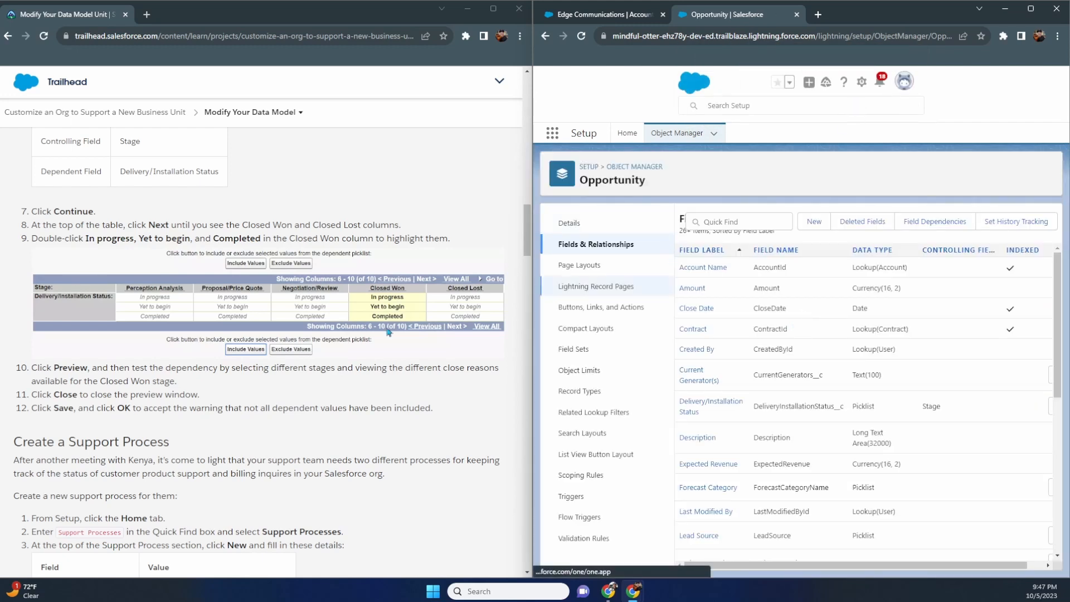
scroll(389, 333, "down", 4)
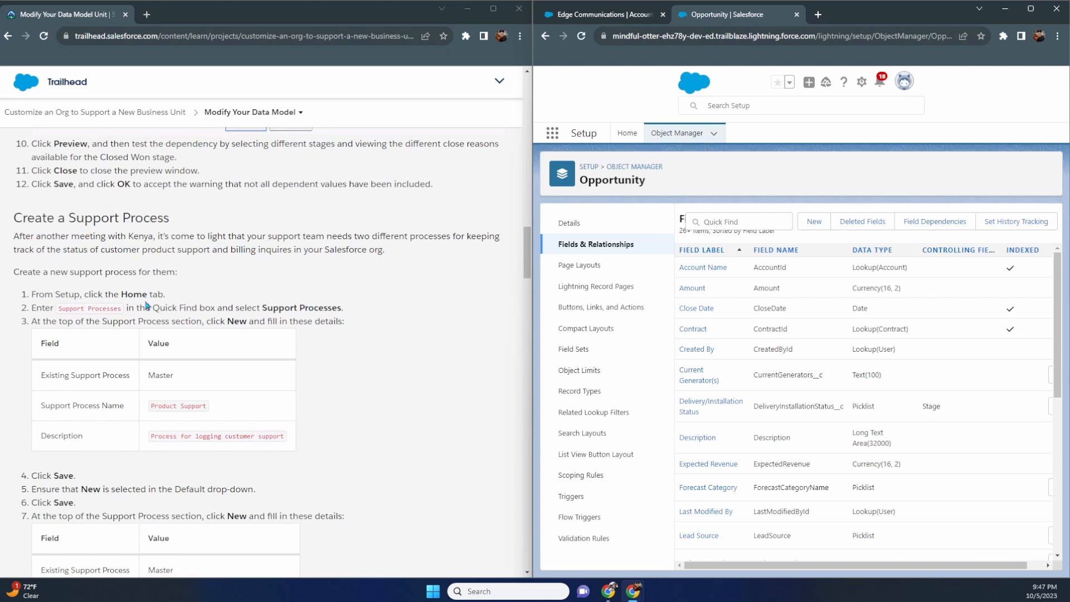
- From Setup Home, find Support Processes via Quick Find 'support' and start a new one
left_click(627, 133)
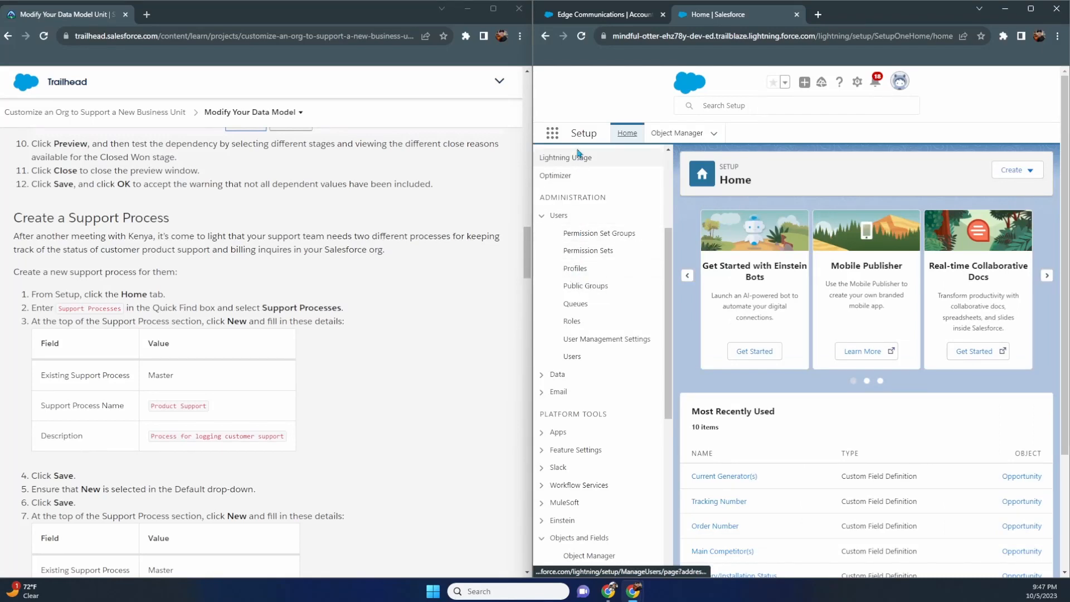
scroll(594, 187, "up", 3)
left_click(589, 165)
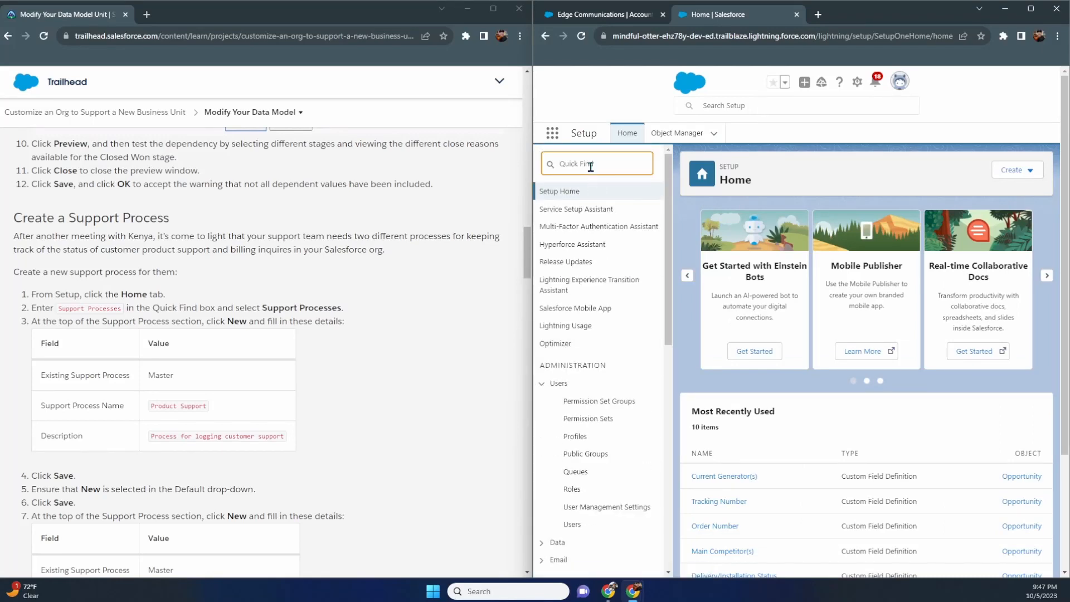
type("support")
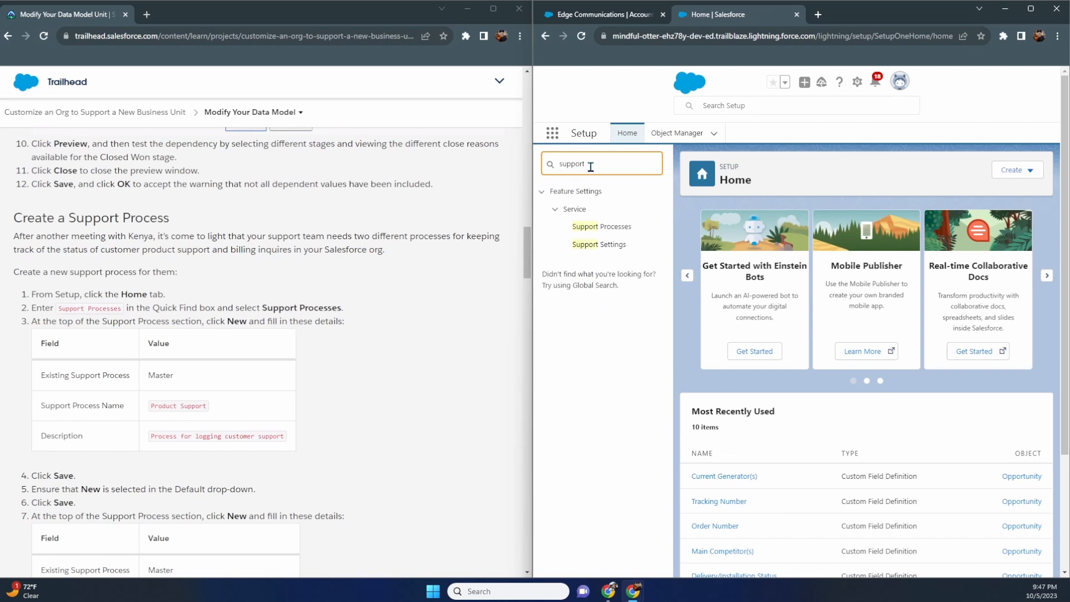
left_click(602, 227)
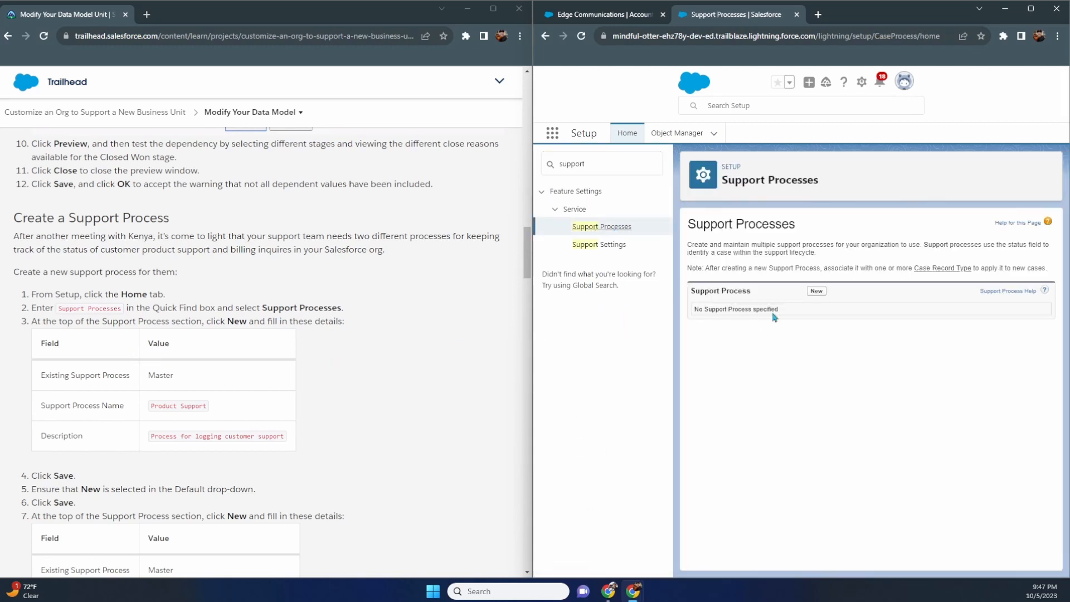
left_click(815, 292)
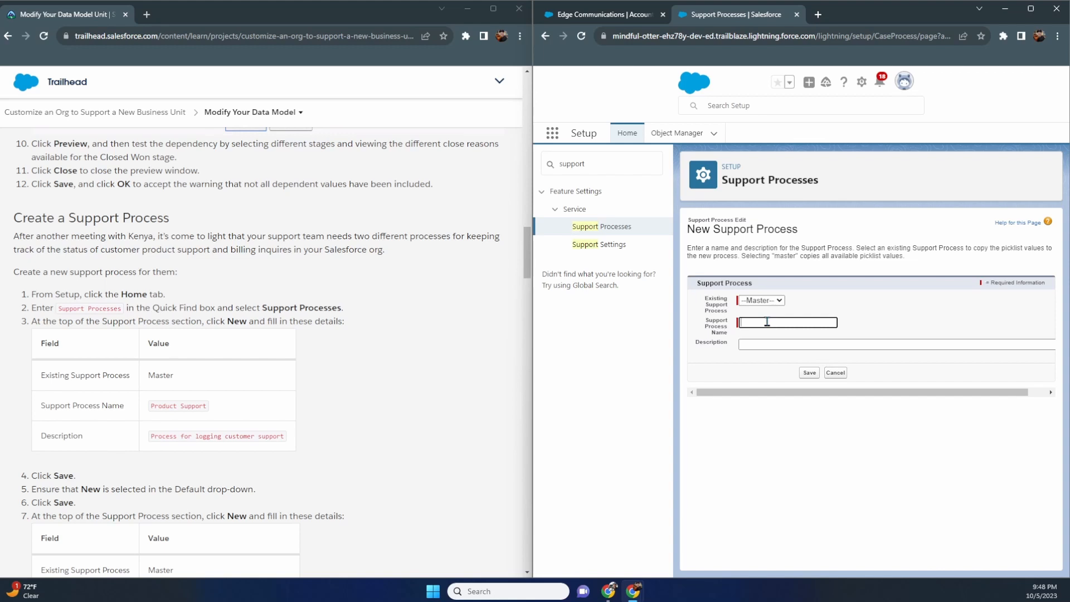
- Name it Product Support with description 'Process for Logging customer support'
type("Product Support")
key("Tab")
type("P")
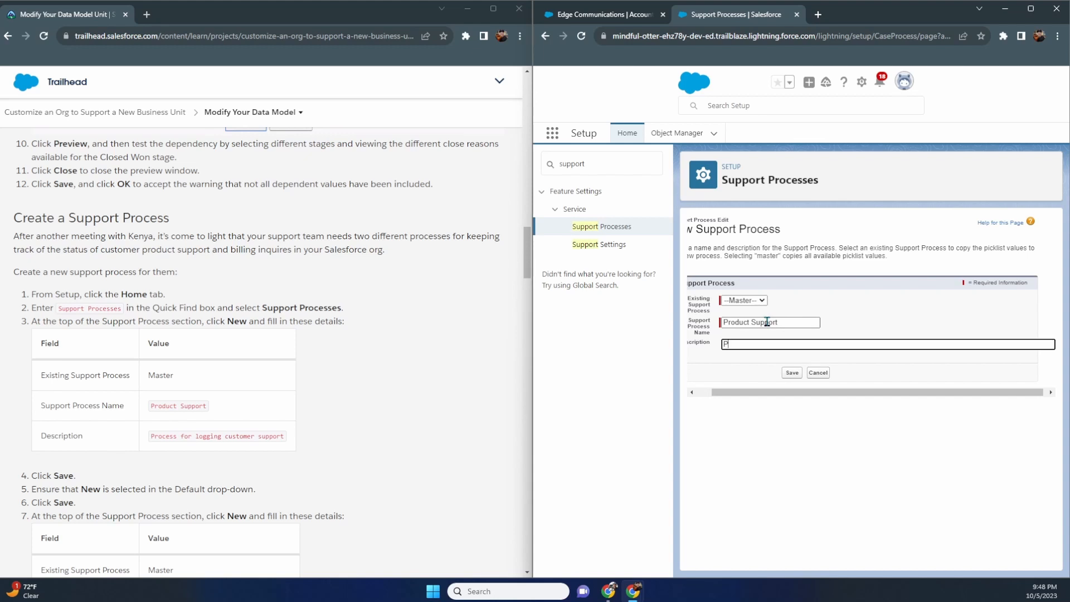
type("rocess for Logging customer support")
- Save Product Support, keeping New as its default case status
left_click(790, 374)
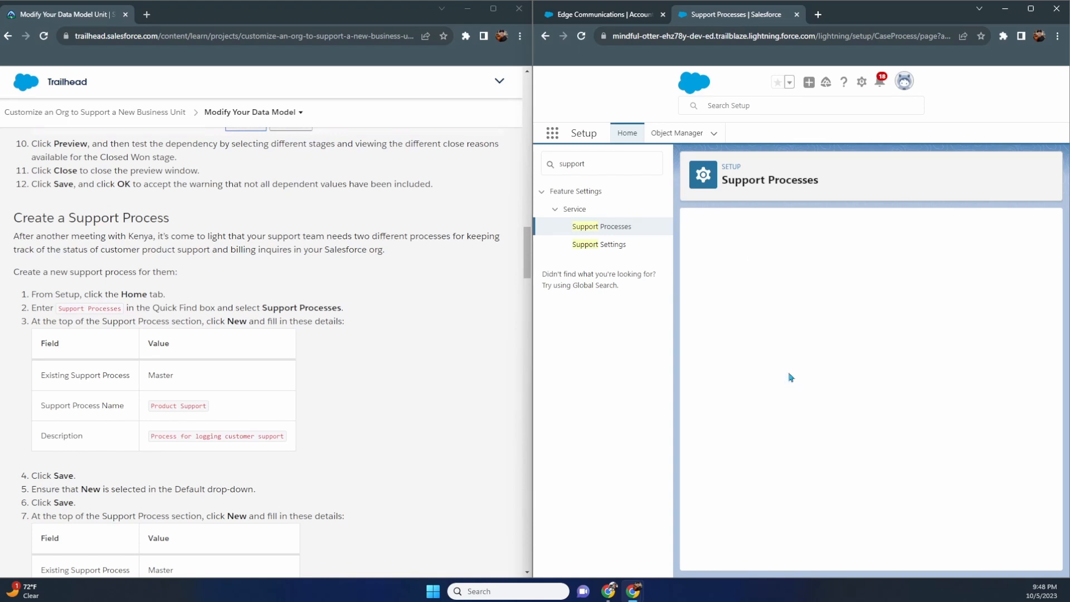
scroll(434, 379, "down", 3)
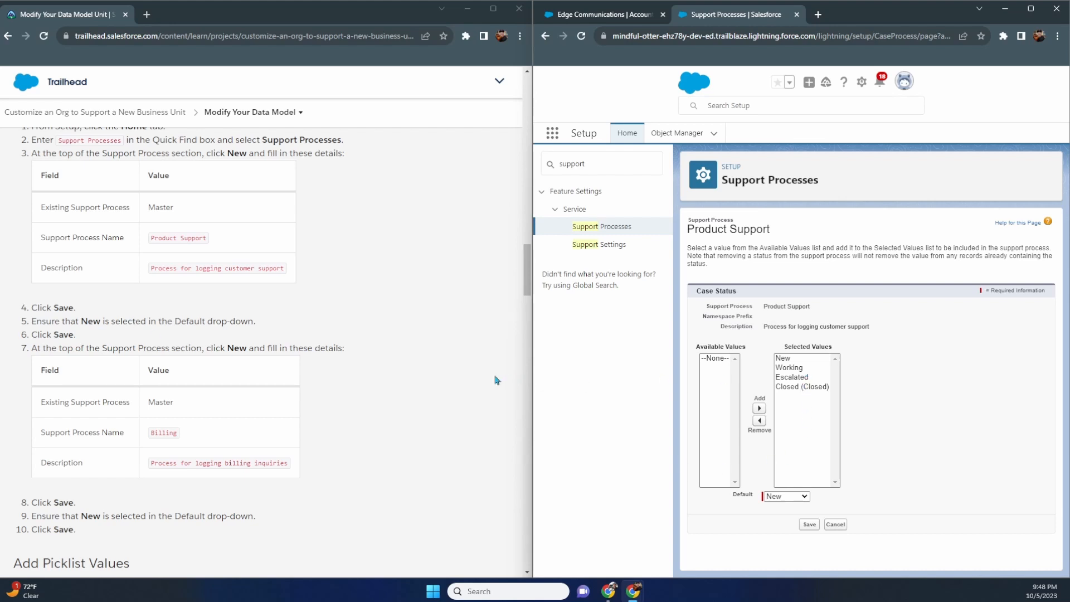
left_click(796, 497)
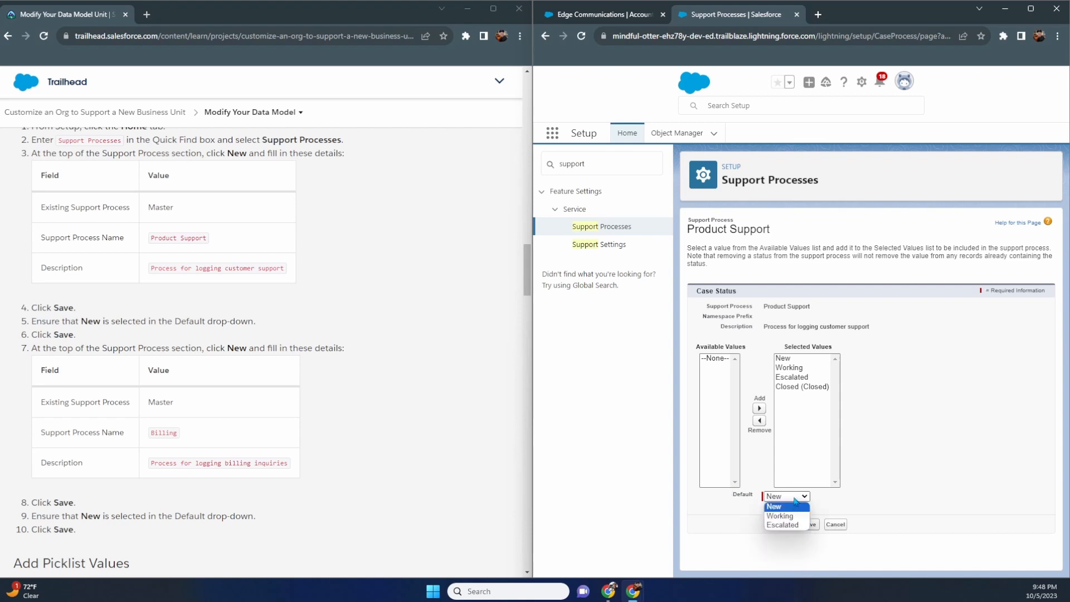
left_click(799, 502)
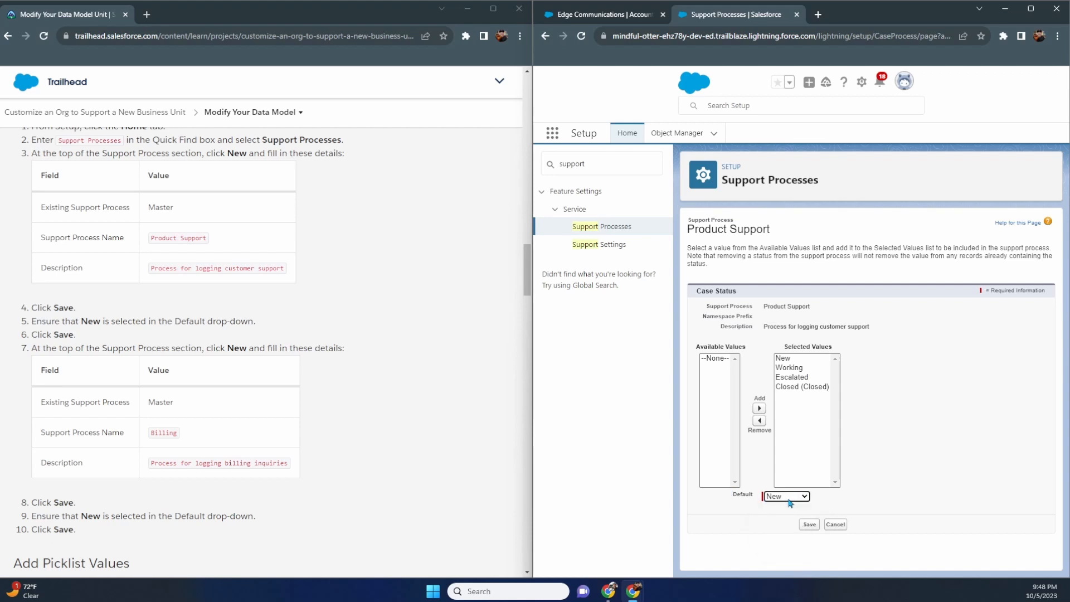
left_click(811, 527)
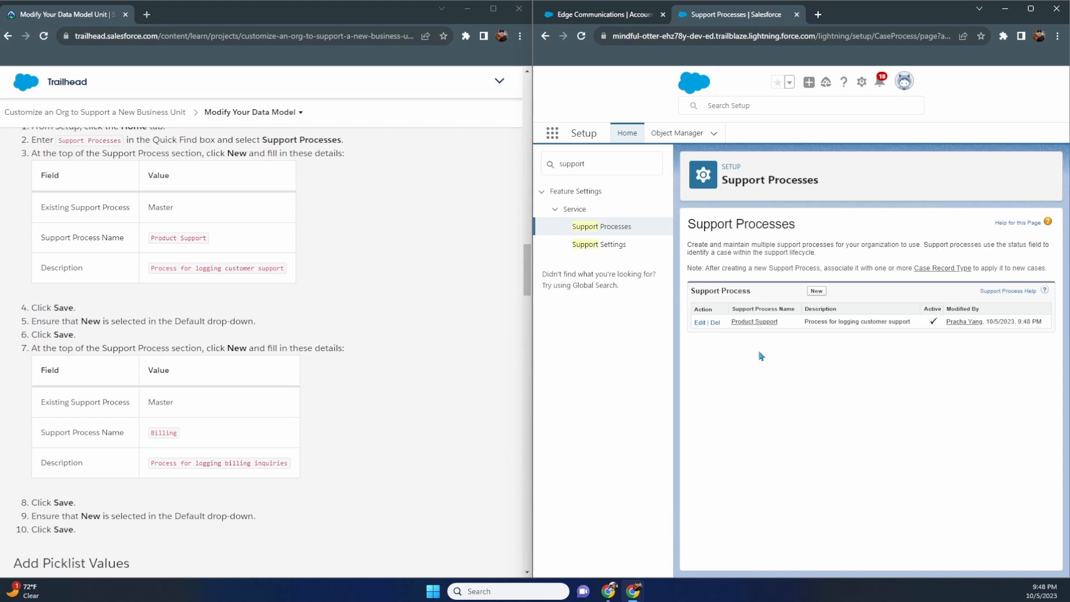
- Create a Billing process described 'Process for logging billing inquiries', correcting the typo, and save
left_click(816, 291)
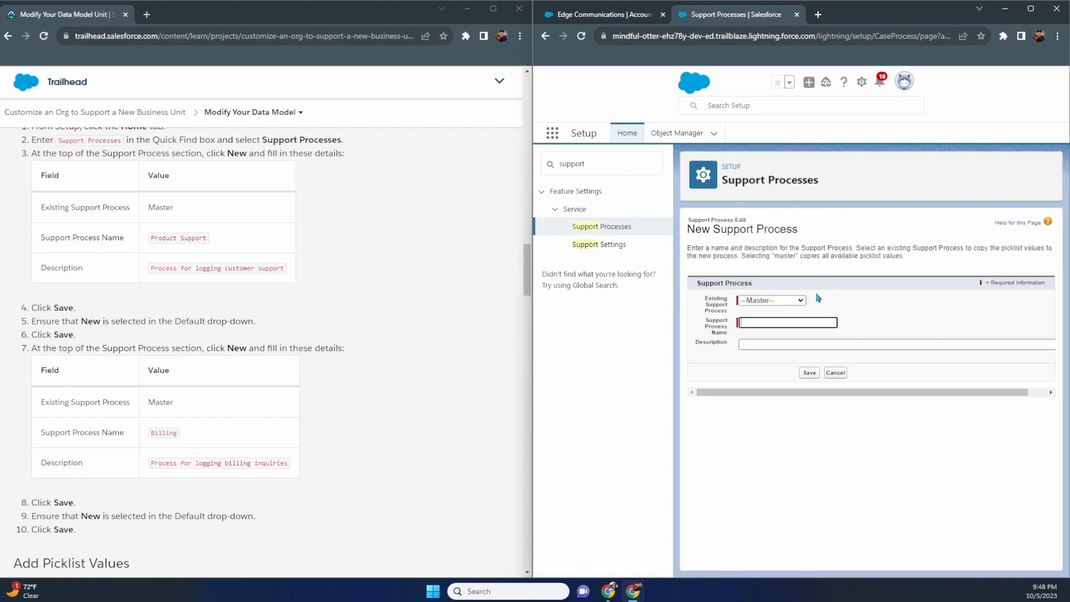
left_click(767, 322)
type("Billing")
key("Tab")
type("P")
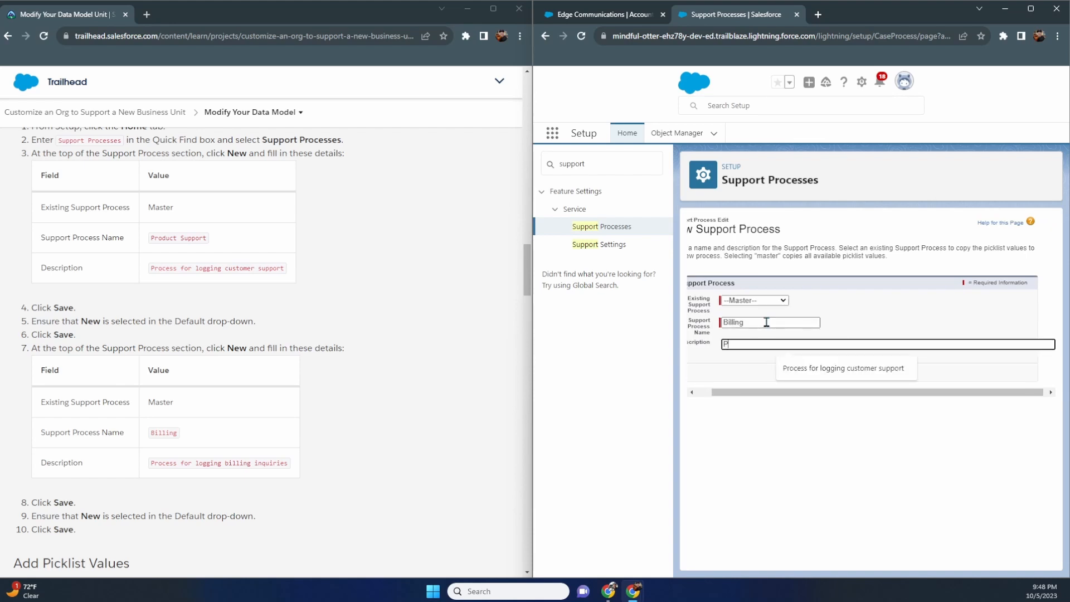
type("rocess for logging billing in")
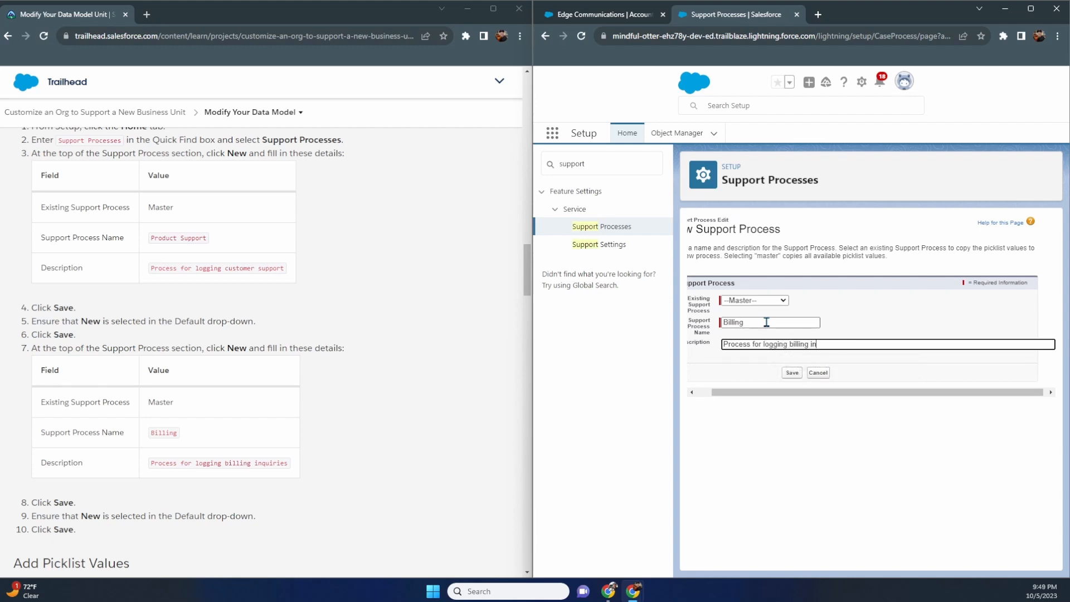
type("quires")
key("BackSpace")
key("BackSpace")
type("rie")
left_click(792, 372)
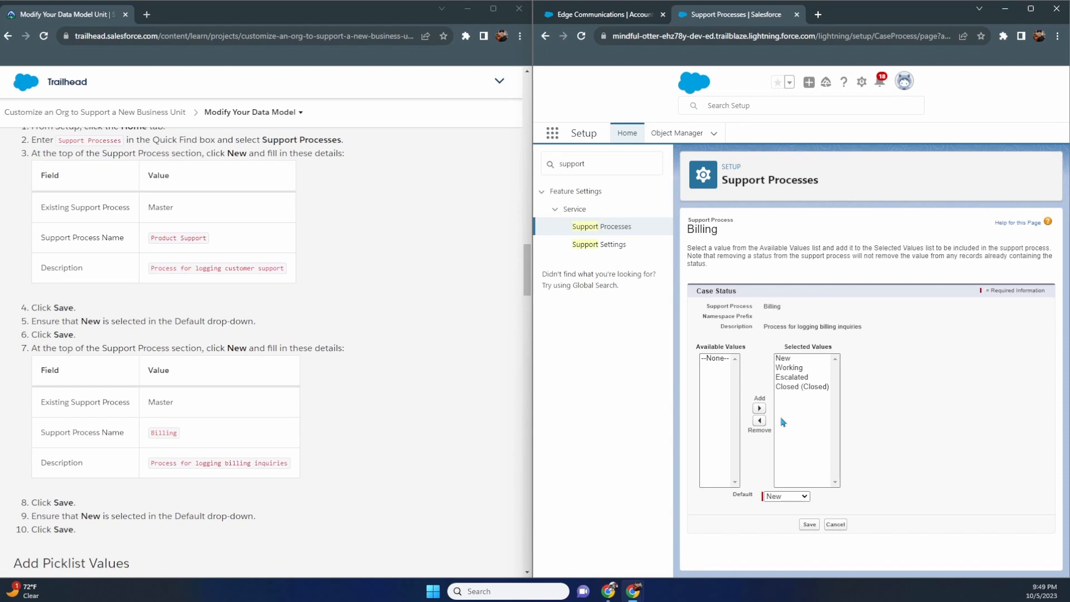
scroll(379, 415, "down", 3)
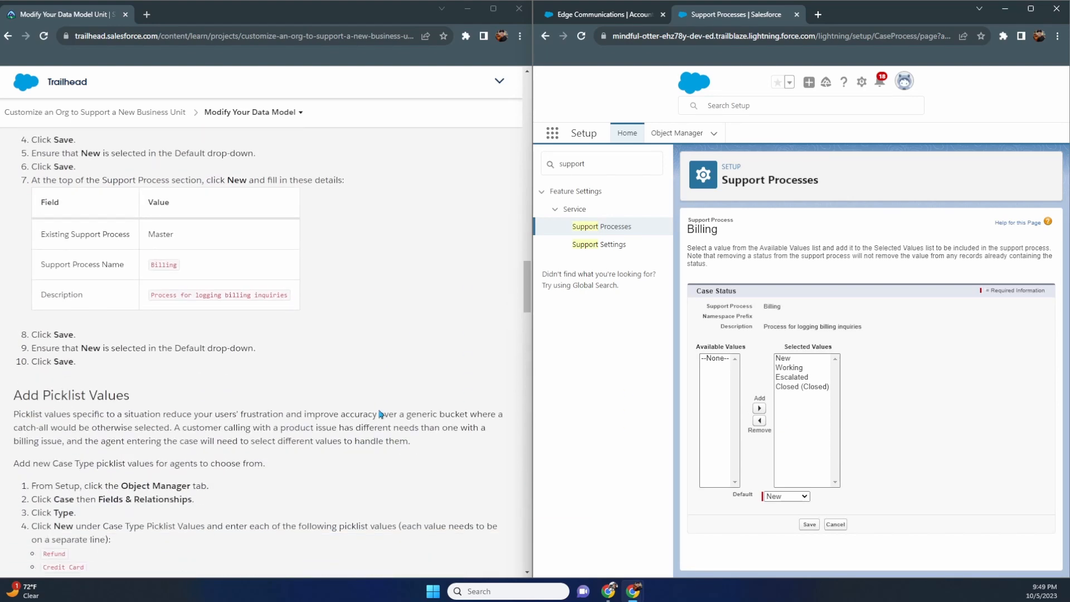
- Save Billing's status settings with New as the default status
left_click(807, 524)
scroll(379, 384, "down", 4)
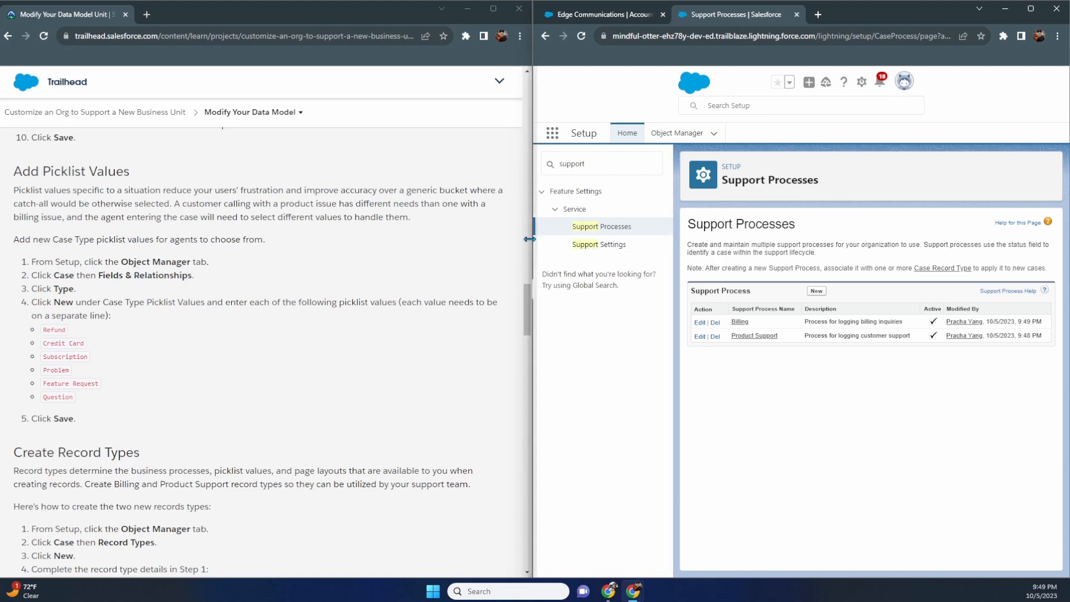
- Open Object Manager's Case Type field and scroll to its five picklist values, Mechanical through Other
left_click(690, 137)
scroll(630, 284, "down", 10)
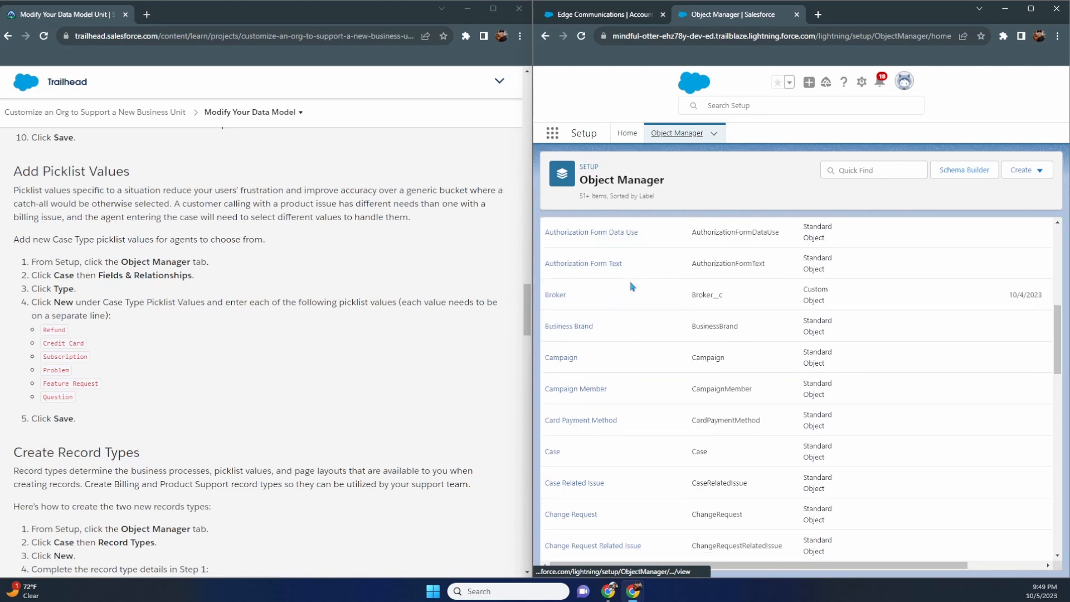
scroll(633, 286, "down", 1)
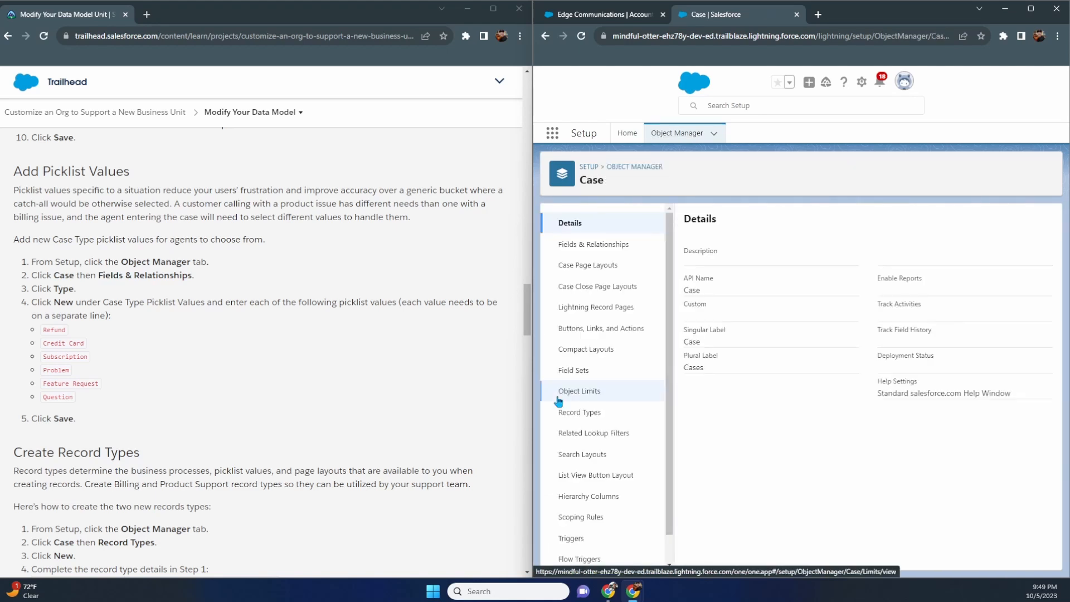
left_click(583, 245)
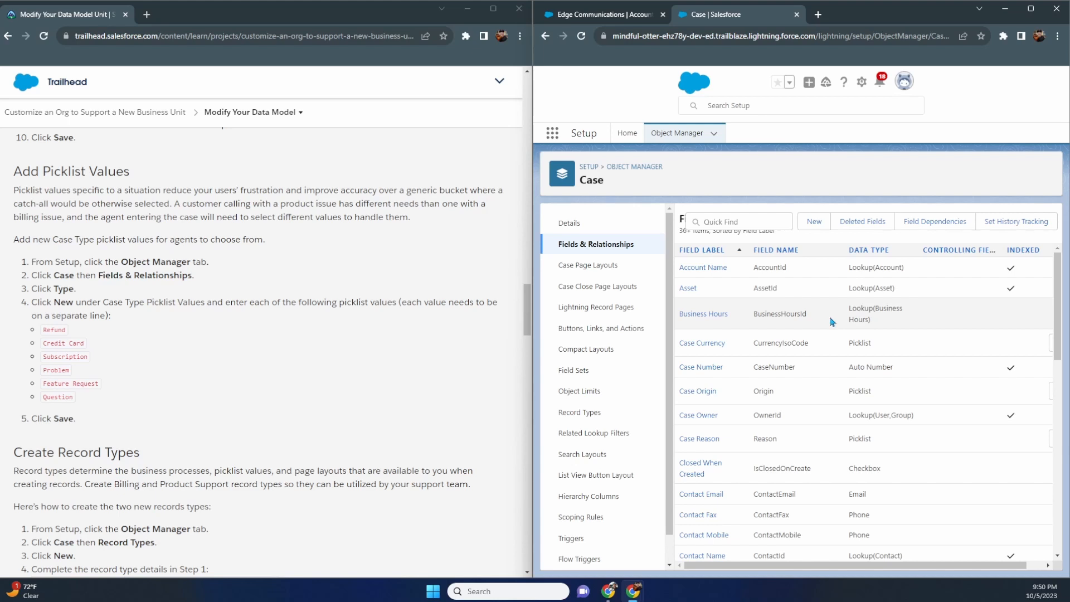
scroll(819, 324, "down", 6)
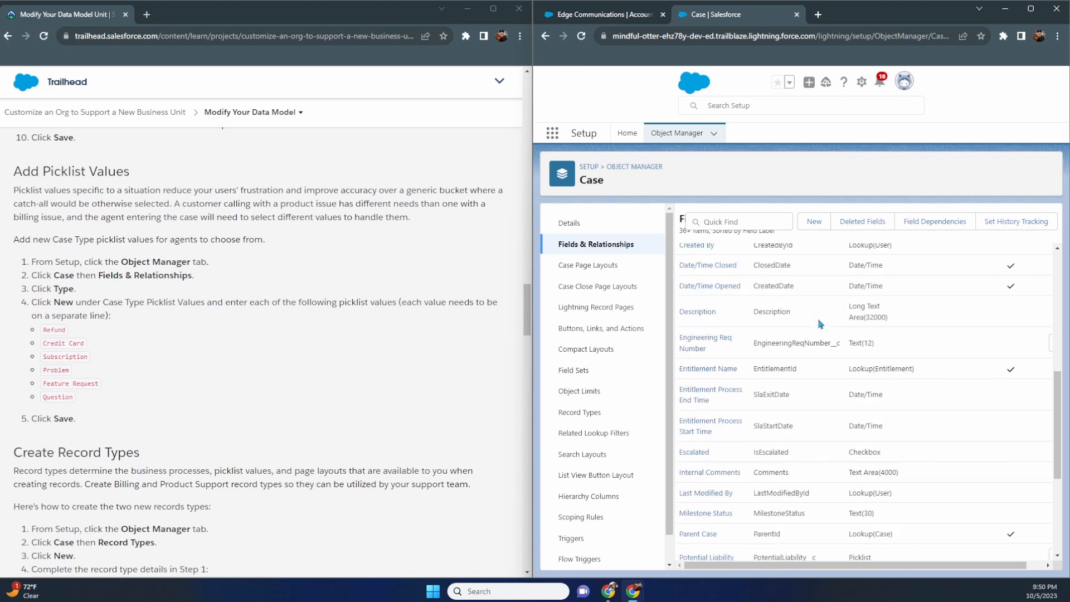
scroll(817, 322, "down", 3)
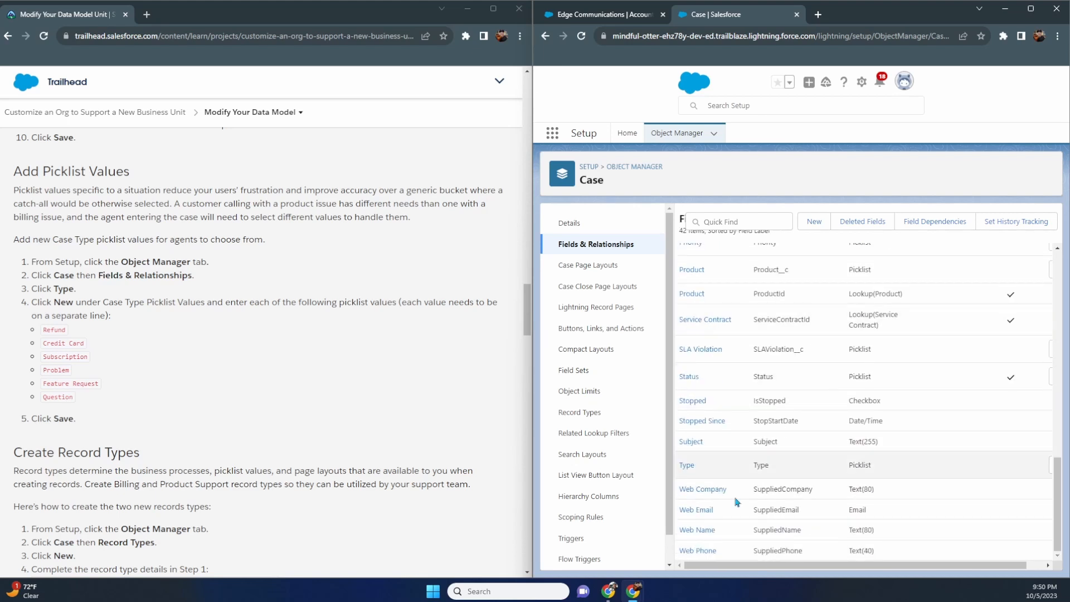
left_click(686, 466)
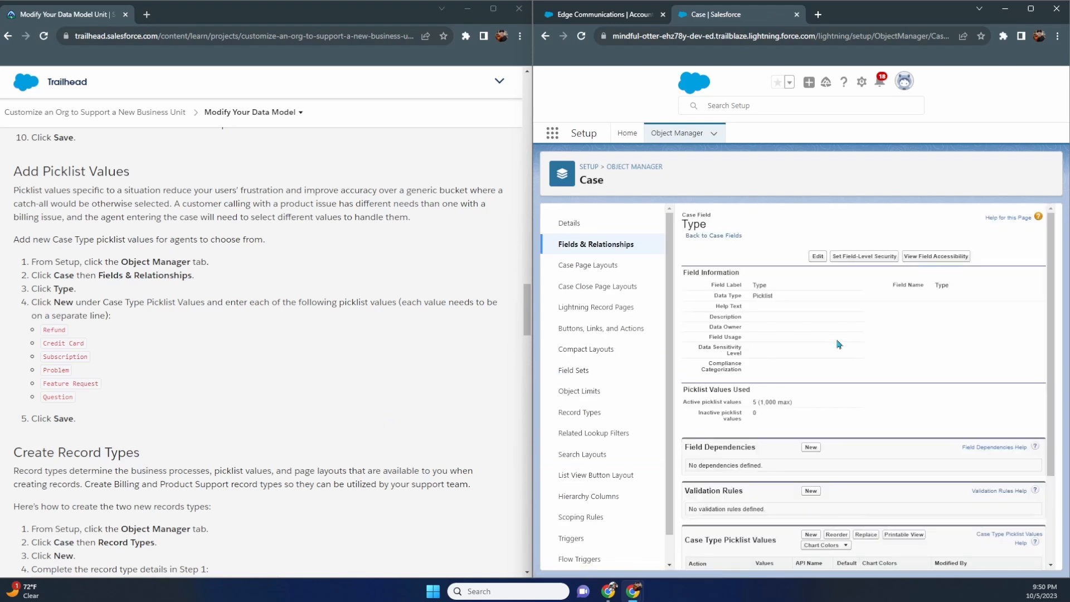
scroll(839, 314, "down", 3)
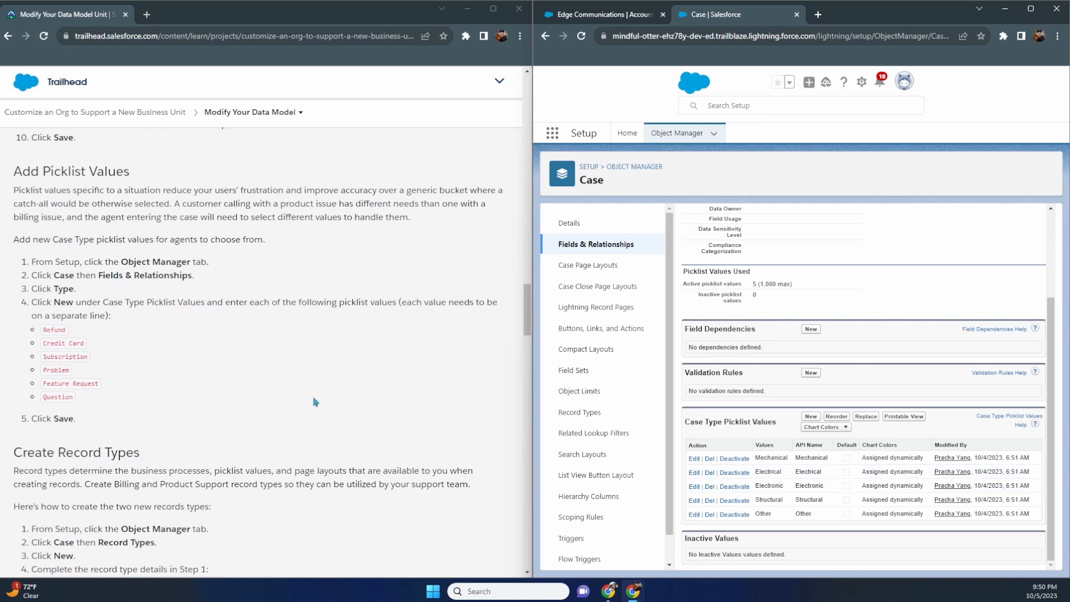
scroll(333, 396, "down", 1)
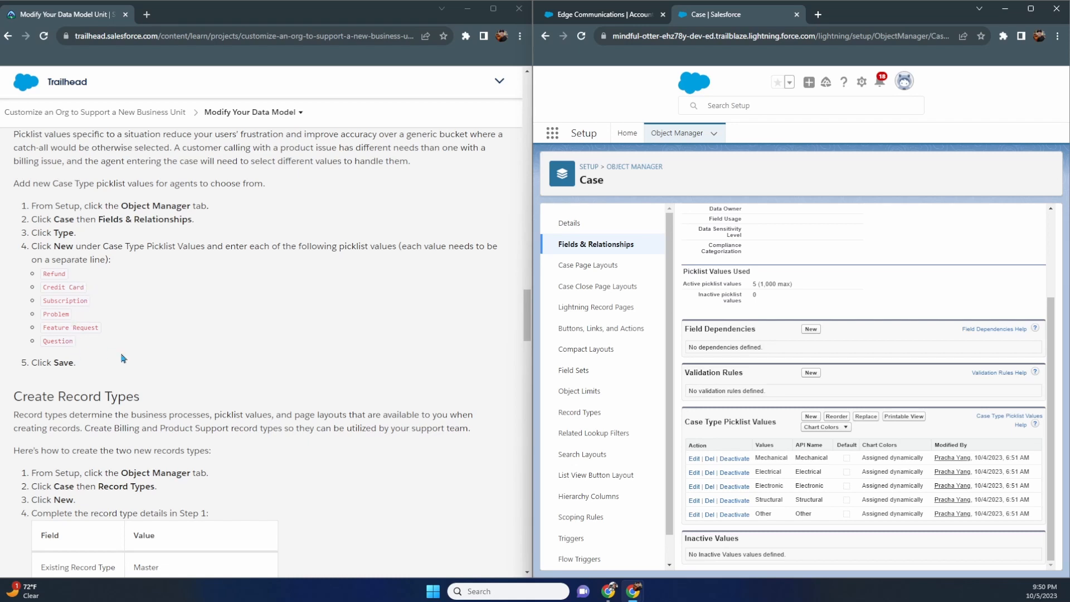
- Add Refund, Credit Card, Subscription, Problem, Feature Request and Question as Case Type values
left_click(812, 418)
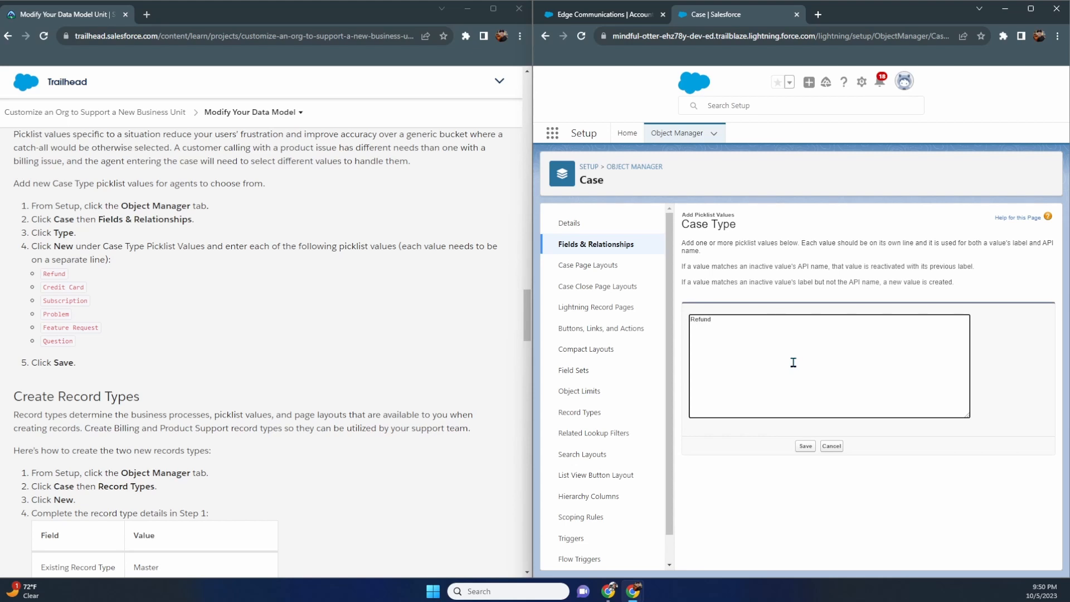
type("edi")
type("roblem Fe")
type("ature Request")
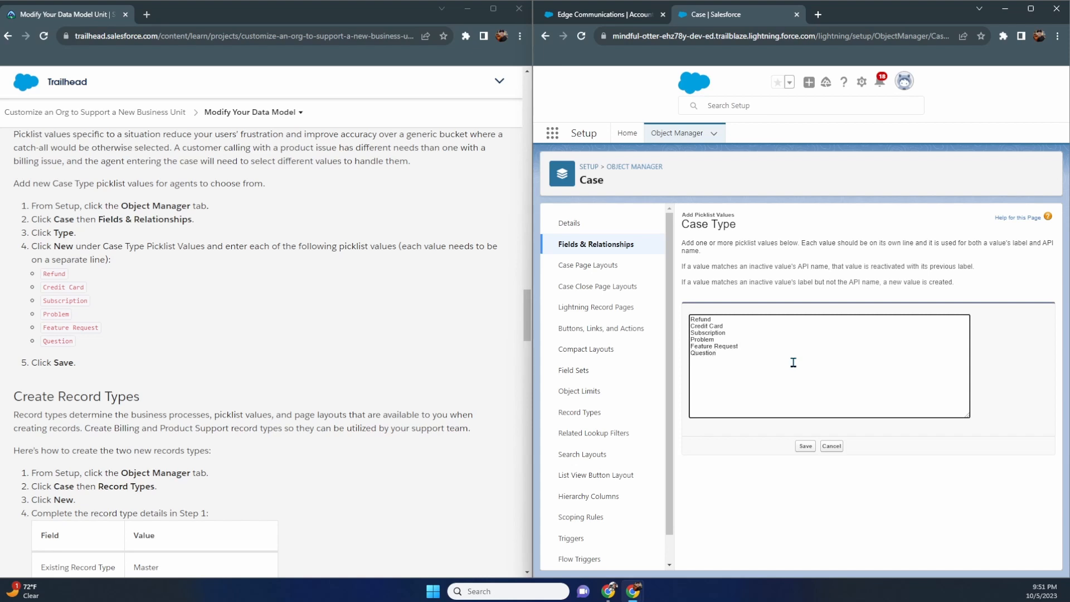
left_click(806, 446)
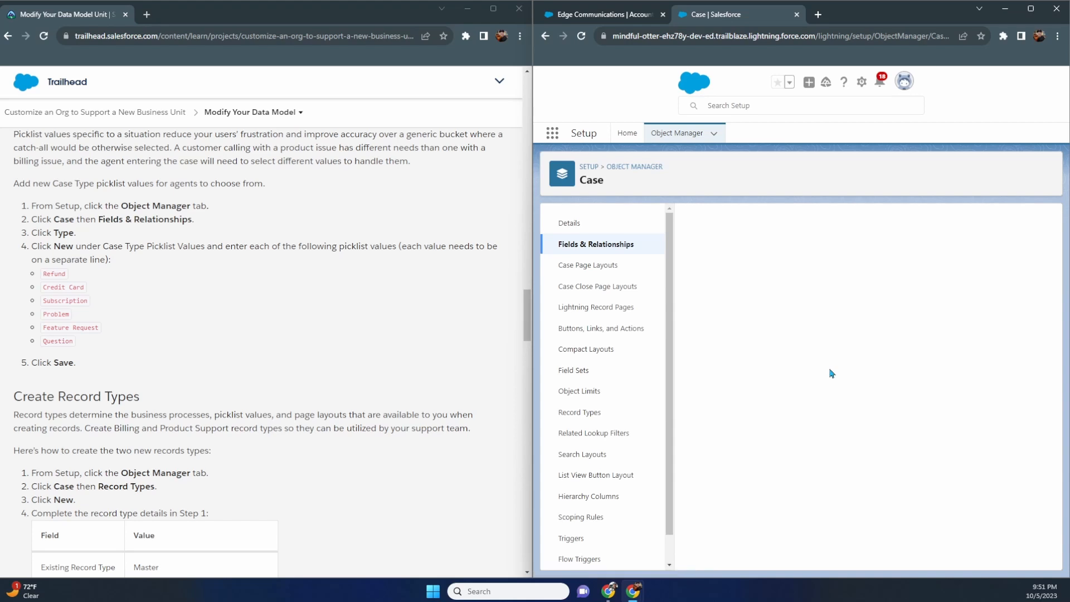
- Scroll down to verify eleven Case Type values, with Refund through Question after Other
scroll(839, 373, "down", 3)
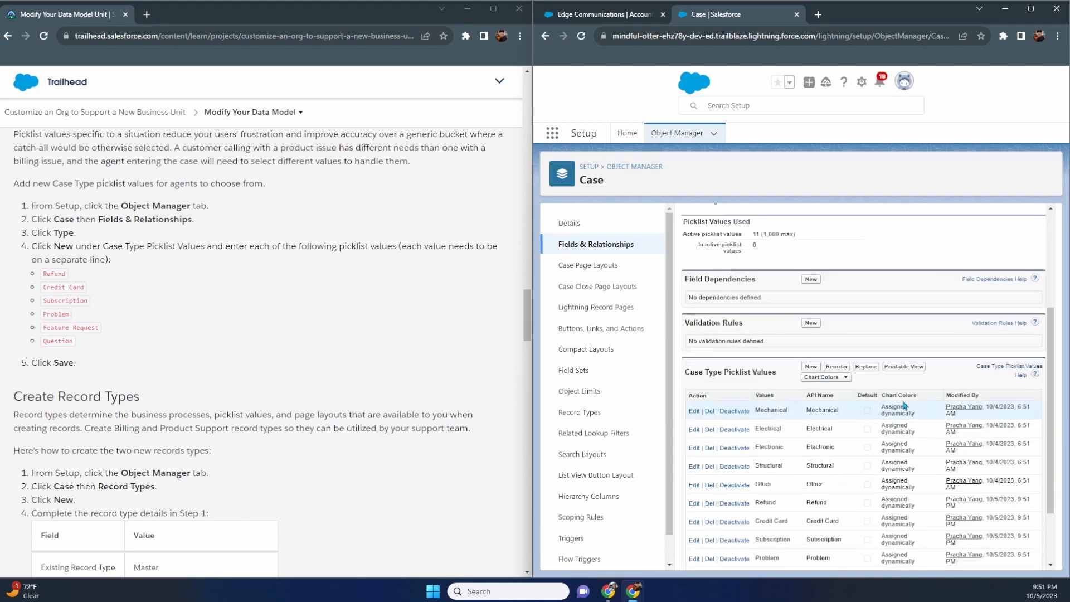
scroll(904, 405, "down", 2)
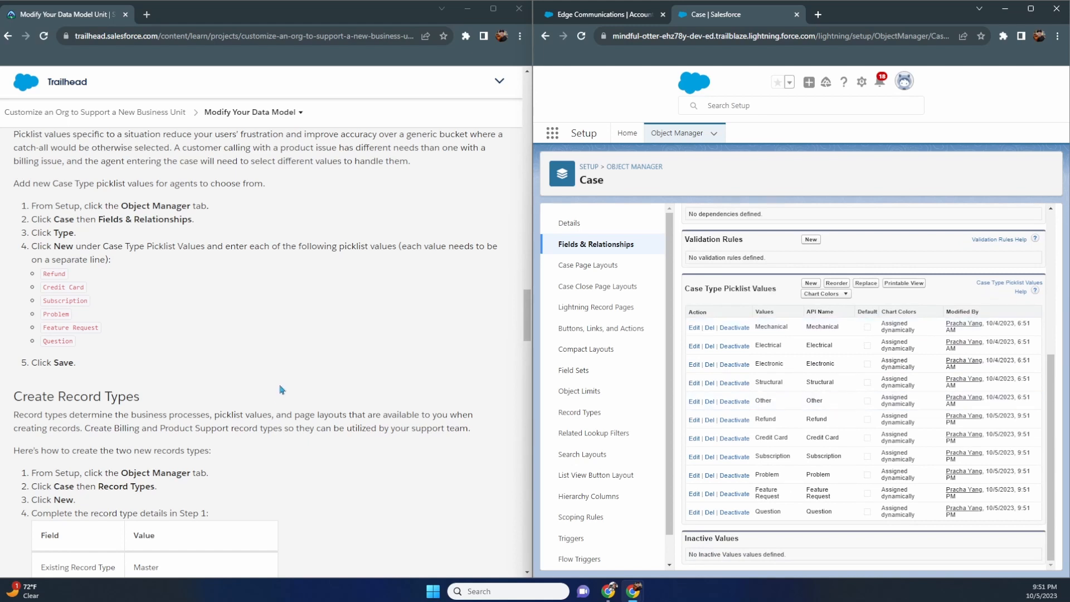
scroll(281, 390, "down", 2)
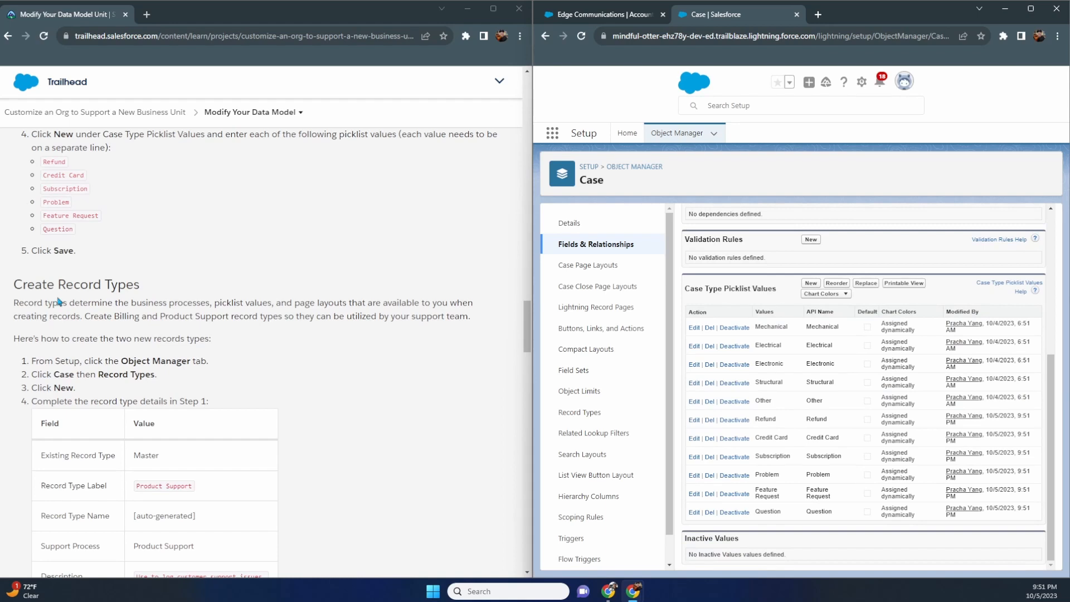
scroll(84, 297, "down", 2)
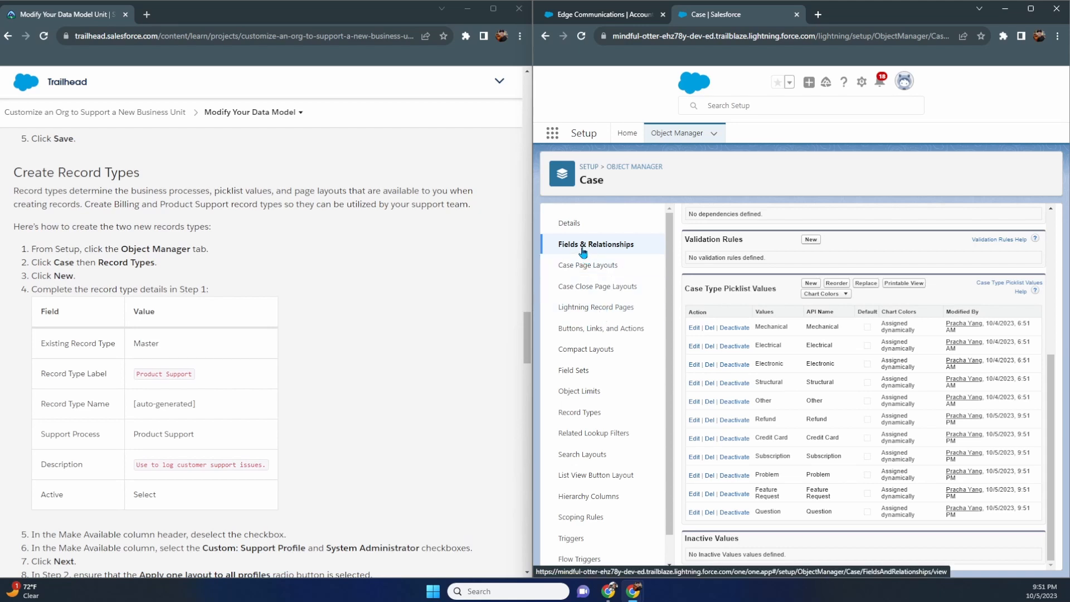
- Start a new Case record type labelled Product Support so its name auto-fills as Product_Support
left_click(587, 419)
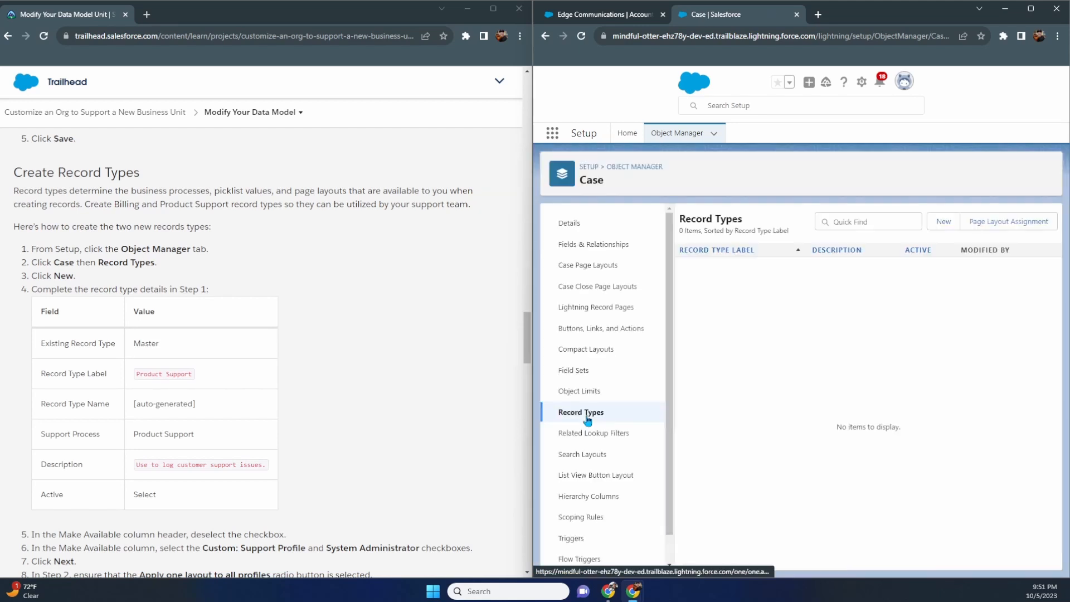
left_click(952, 224)
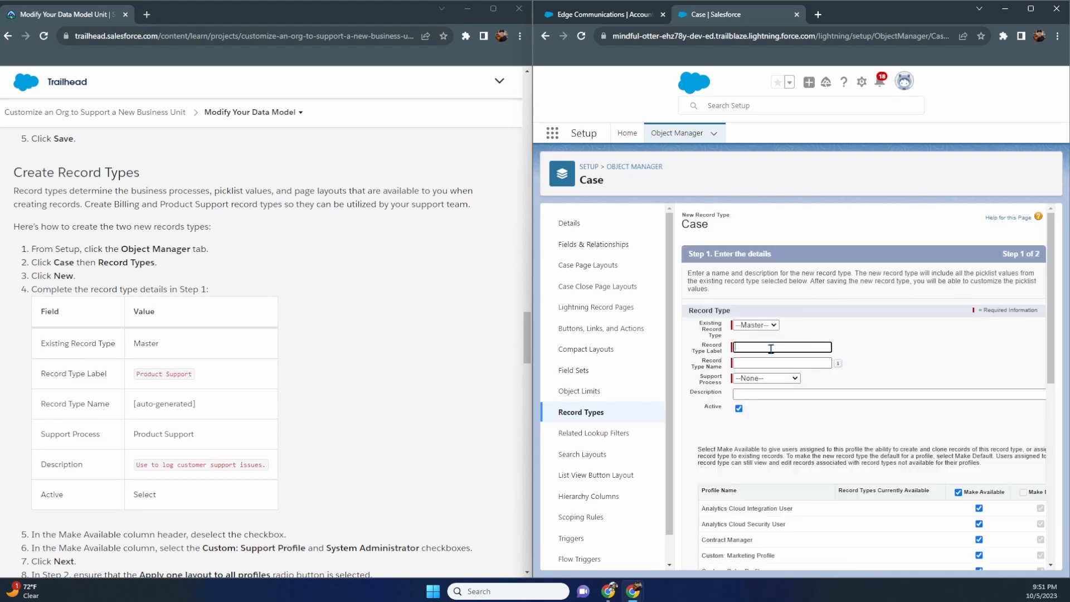
left_click(771, 347)
type("Product Support")
key("Tab")
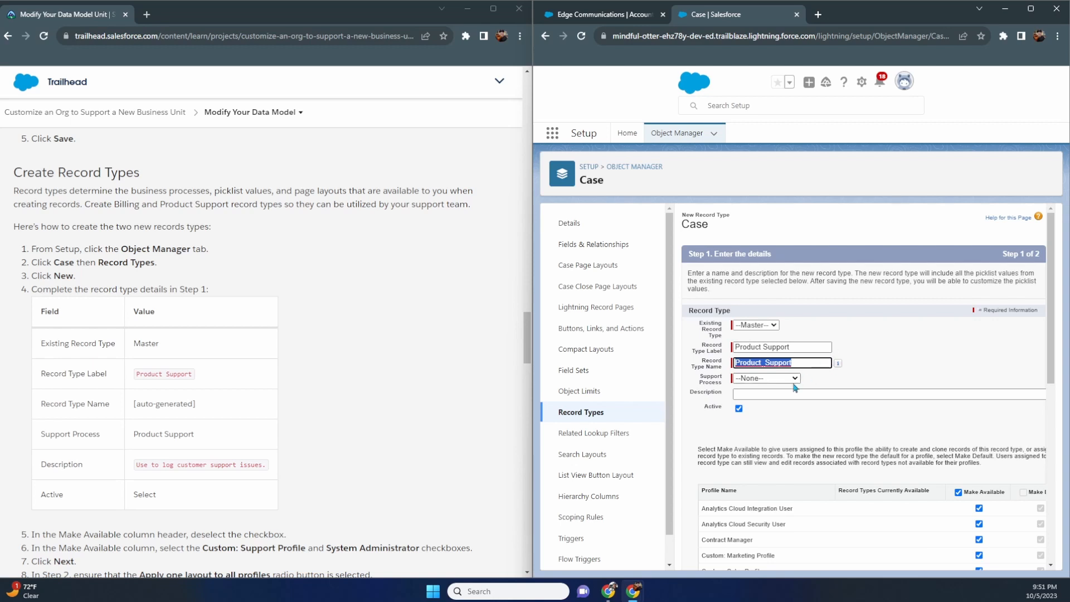
scroll(406, 413, "up", 10)
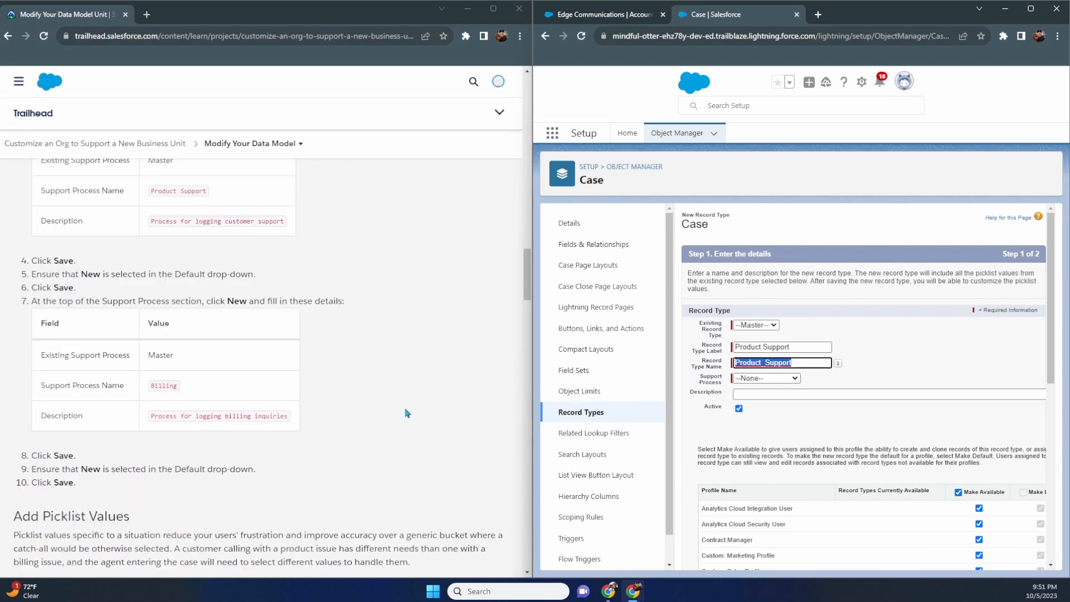
scroll(407, 413, "up", 6)
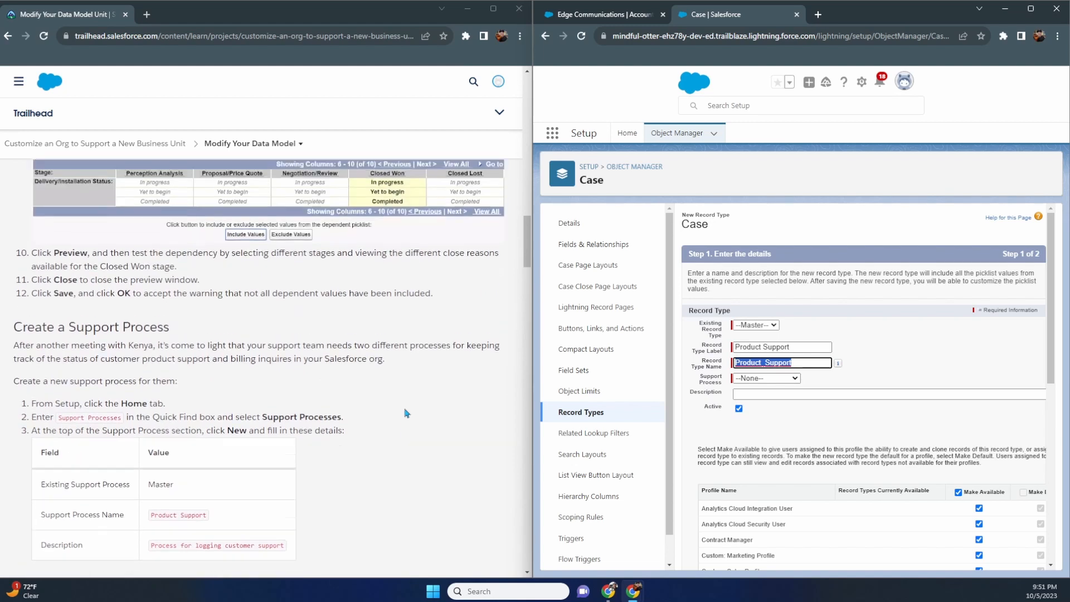
scroll(407, 413, "up", 5)
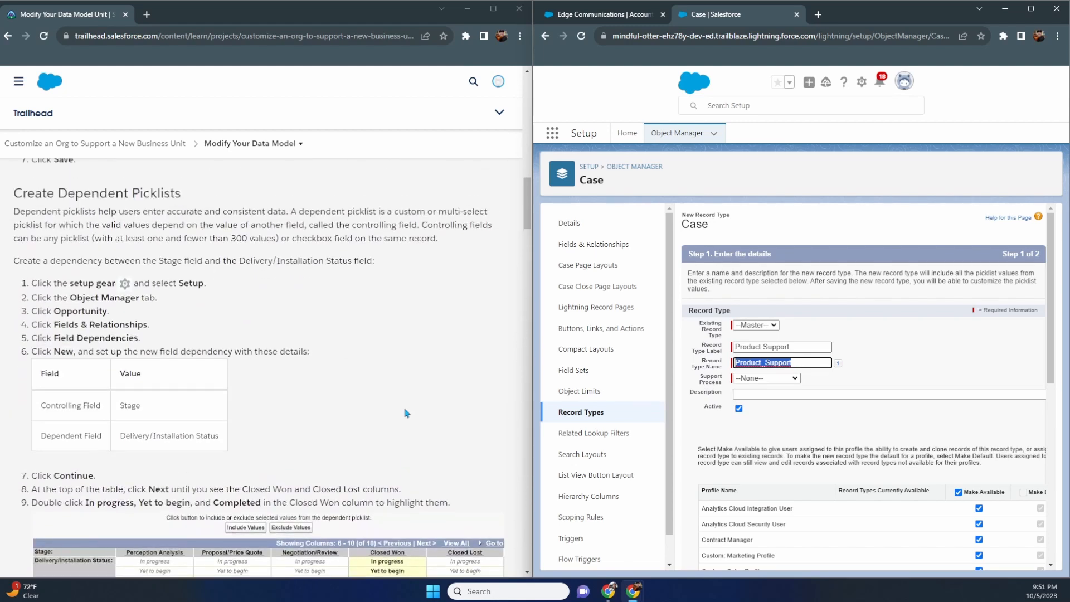
scroll(407, 413, "up", 10)
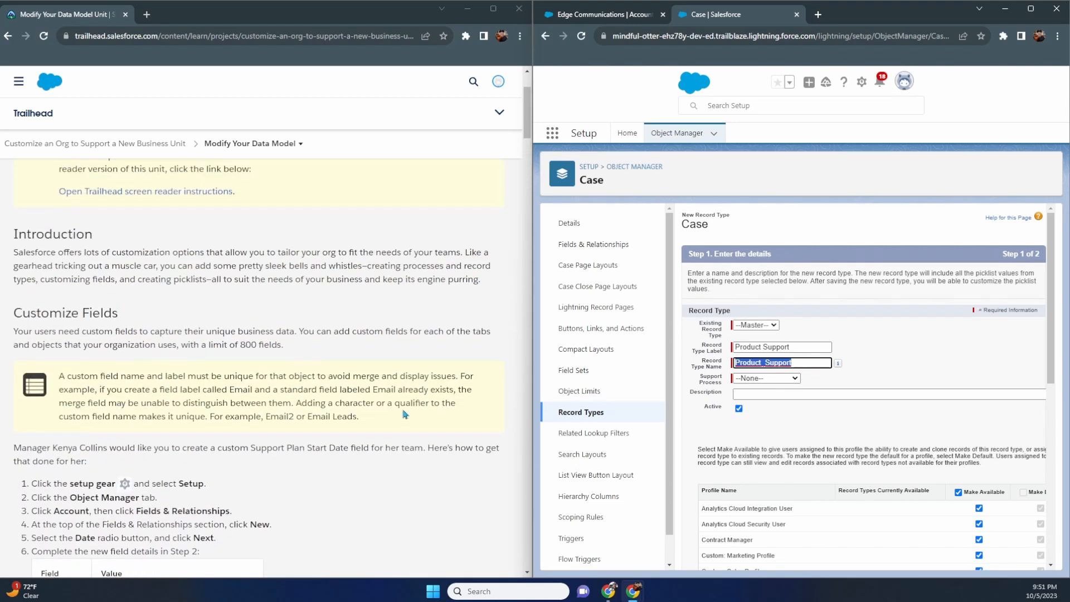
scroll(405, 414, "down", 6)
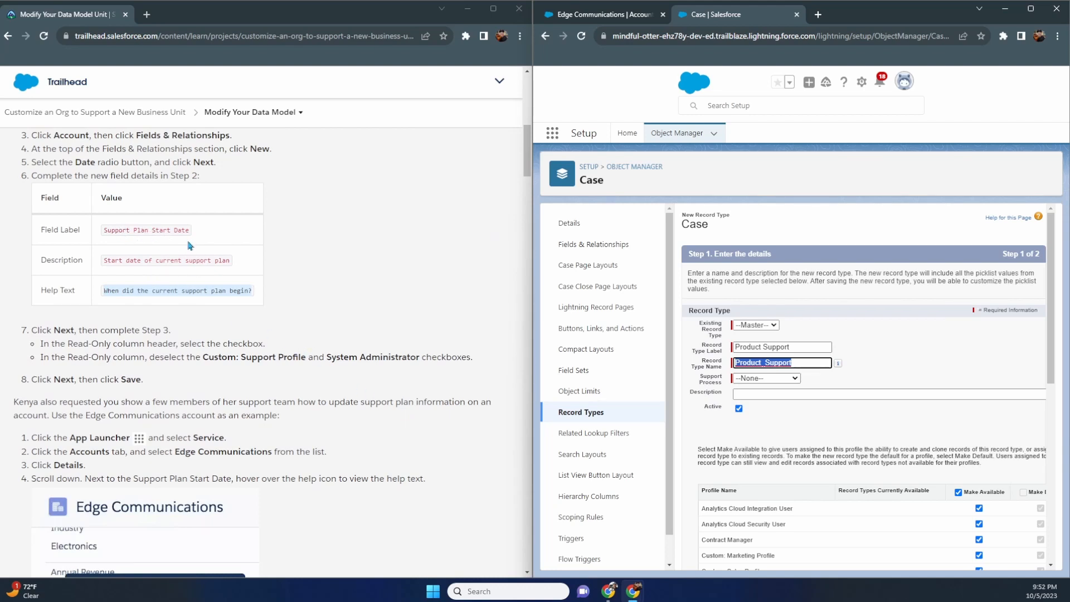
scroll(190, 245, "down", 10)
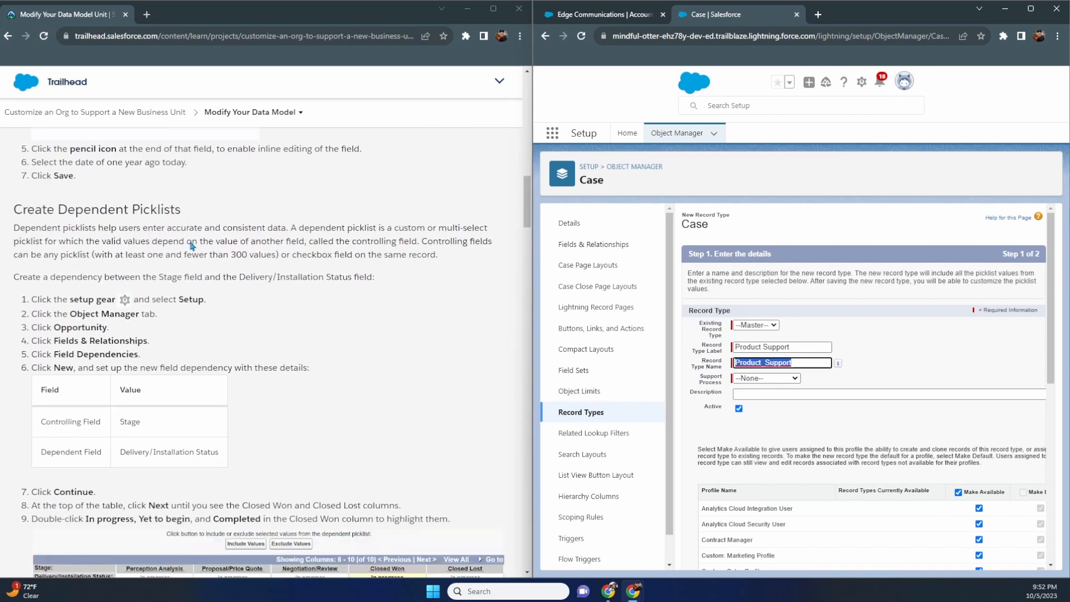
scroll(84, 227, "down", 2)
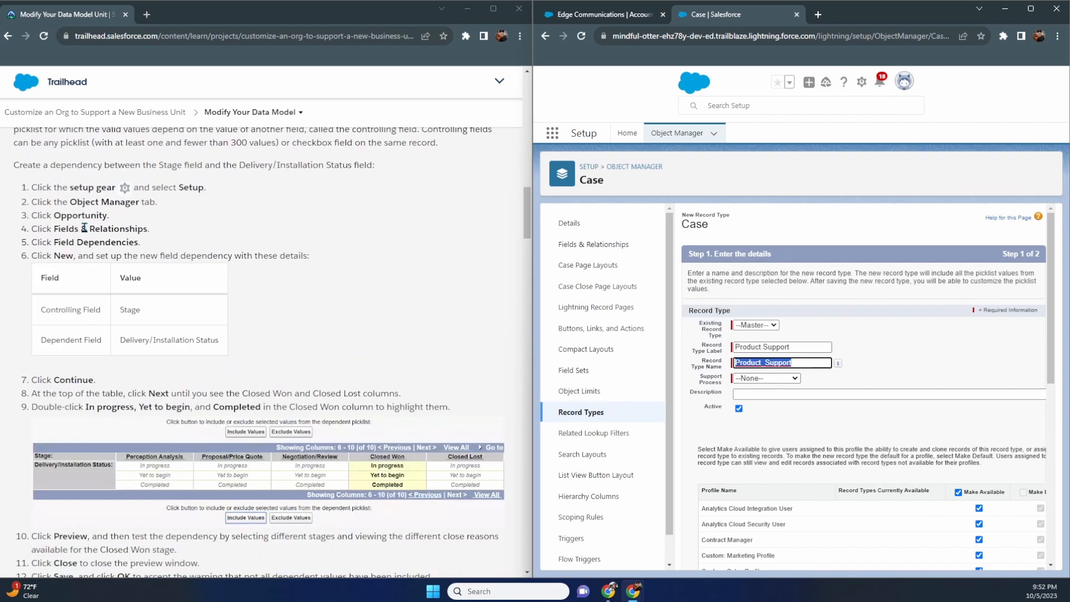
scroll(84, 229, "up", 1)
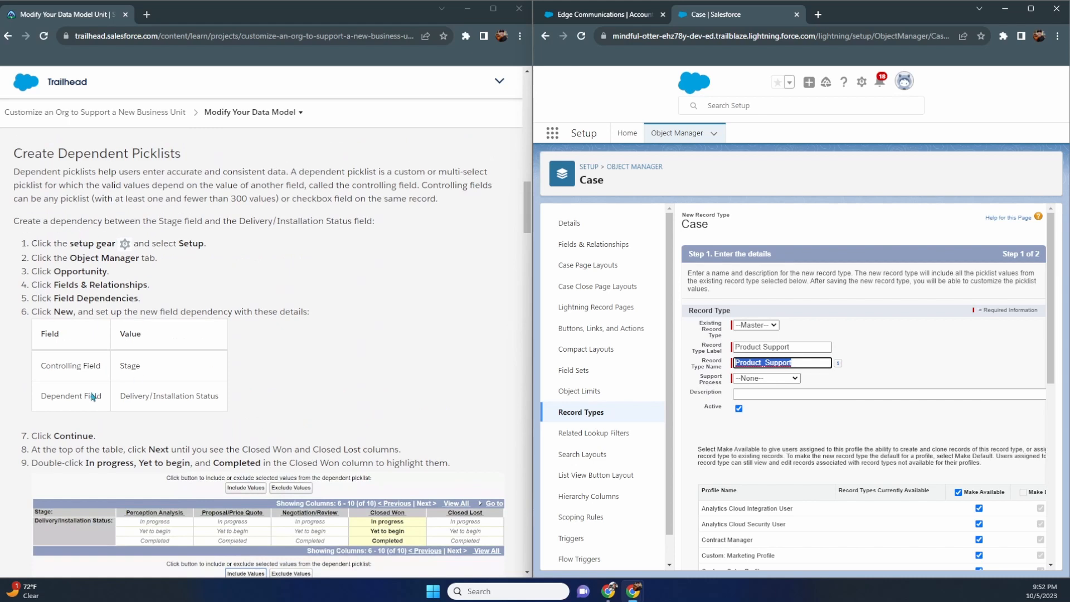
scroll(211, 389, "down", 8)
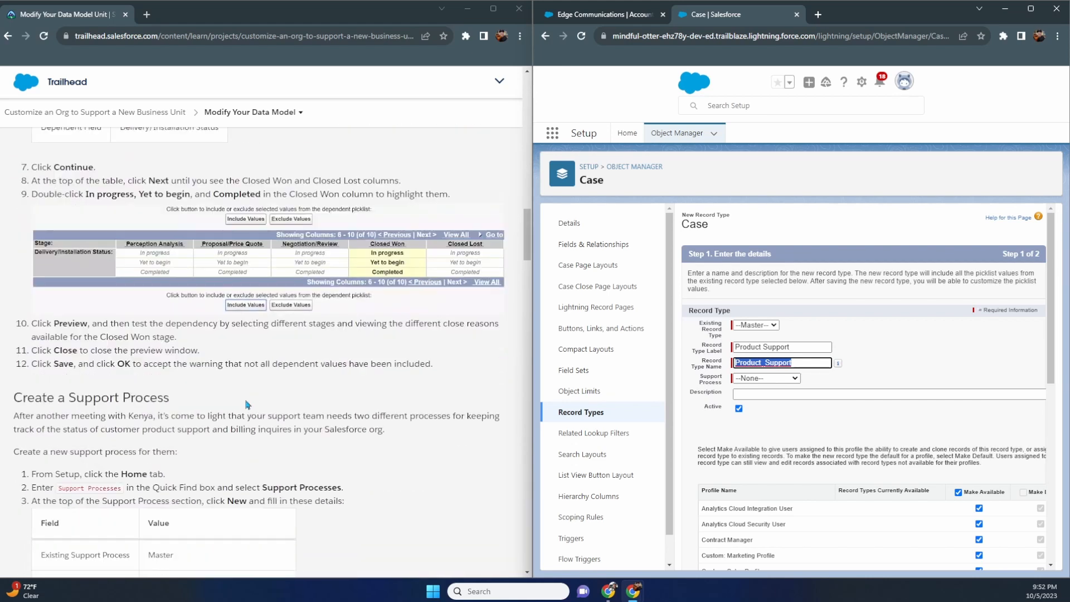
scroll(168, 390, "up", 6)
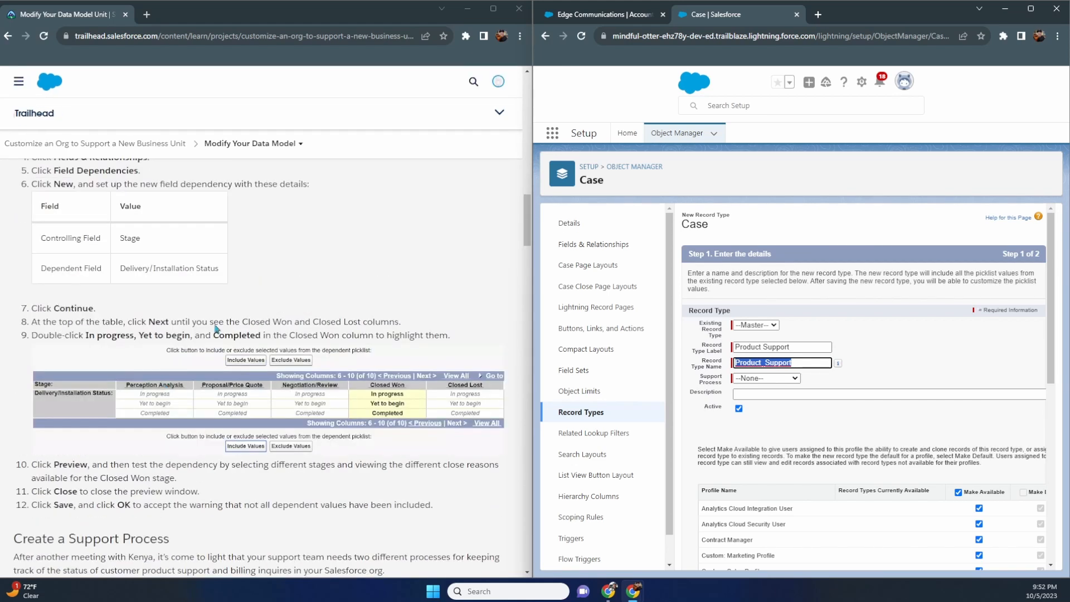
scroll(175, 287, "up", 2)
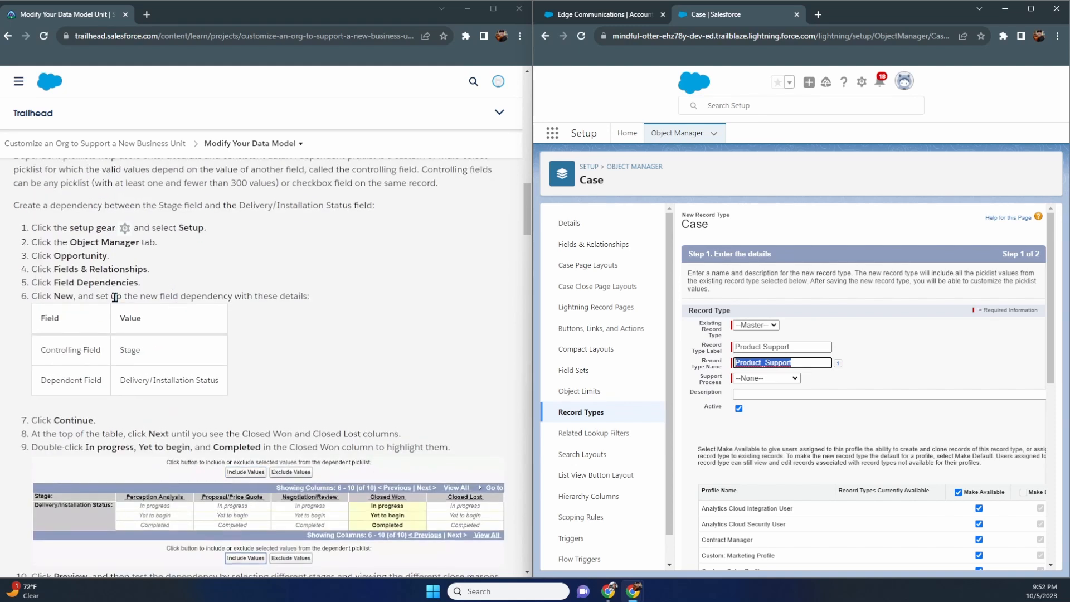
scroll(139, 294, "down", 8)
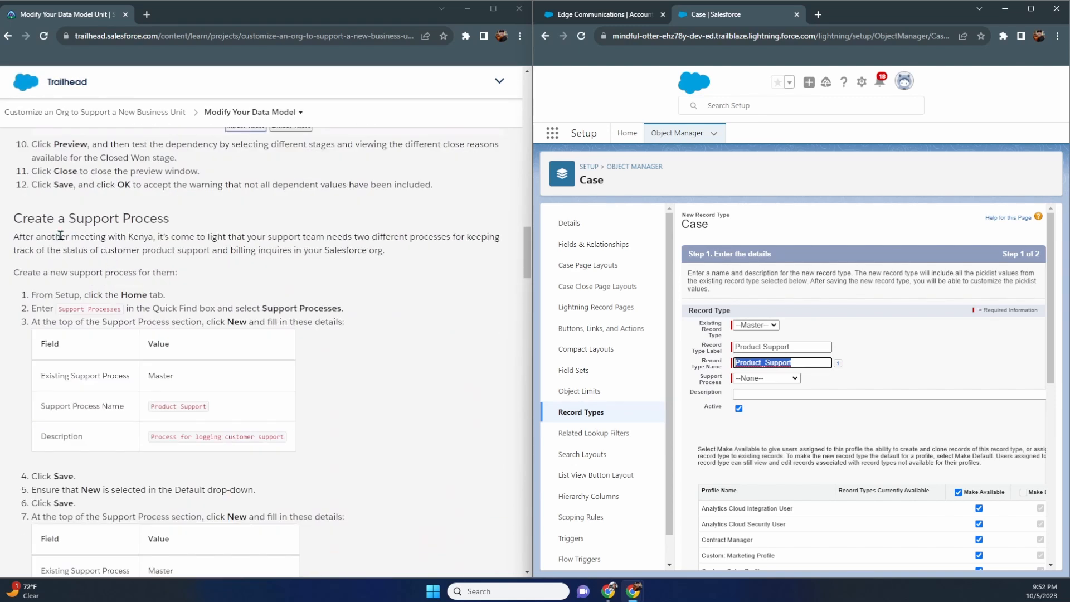
scroll(63, 233, "down", 1)
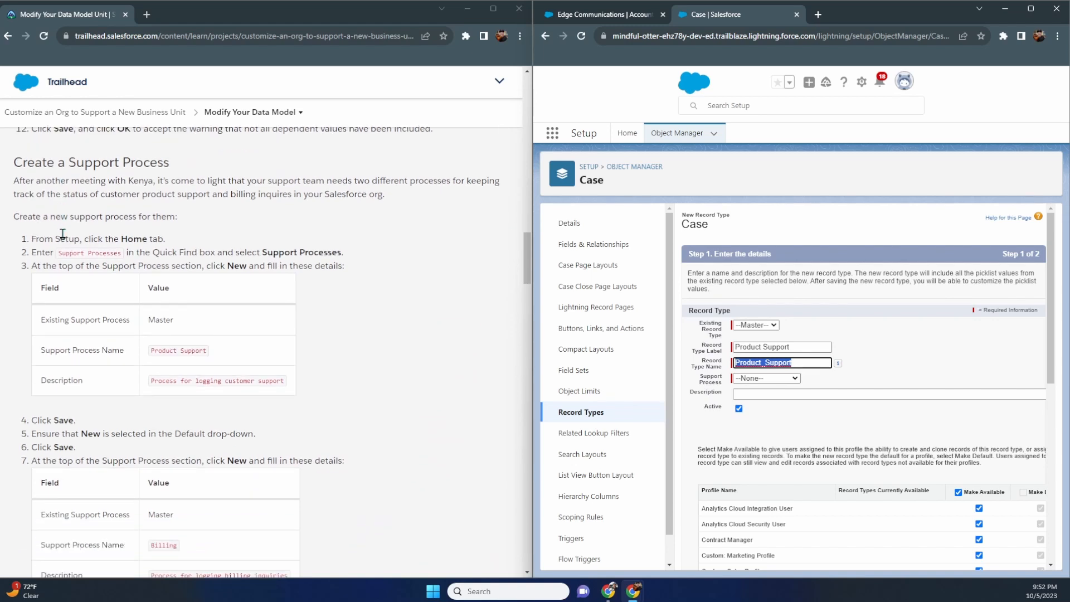
scroll(167, 312, "down", 3)
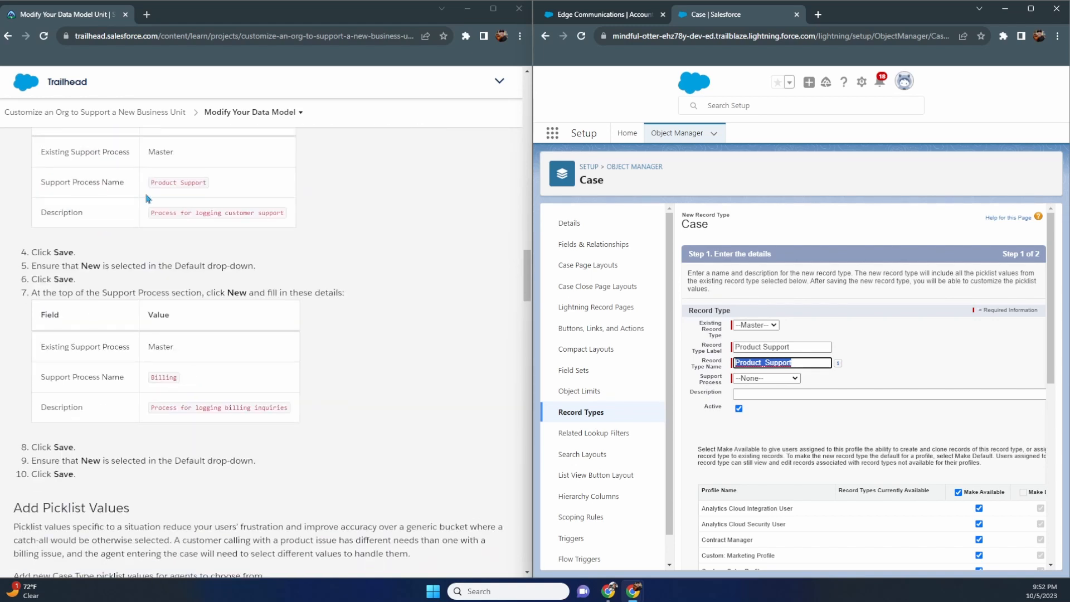
scroll(119, 316, "down", 5)
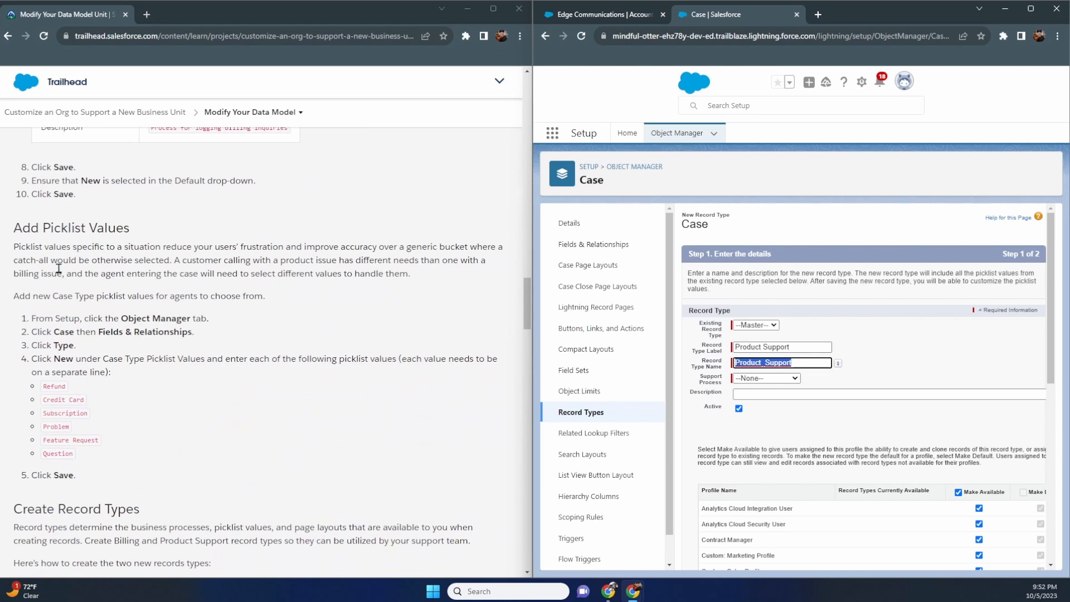
scroll(119, 246, "down", 4)
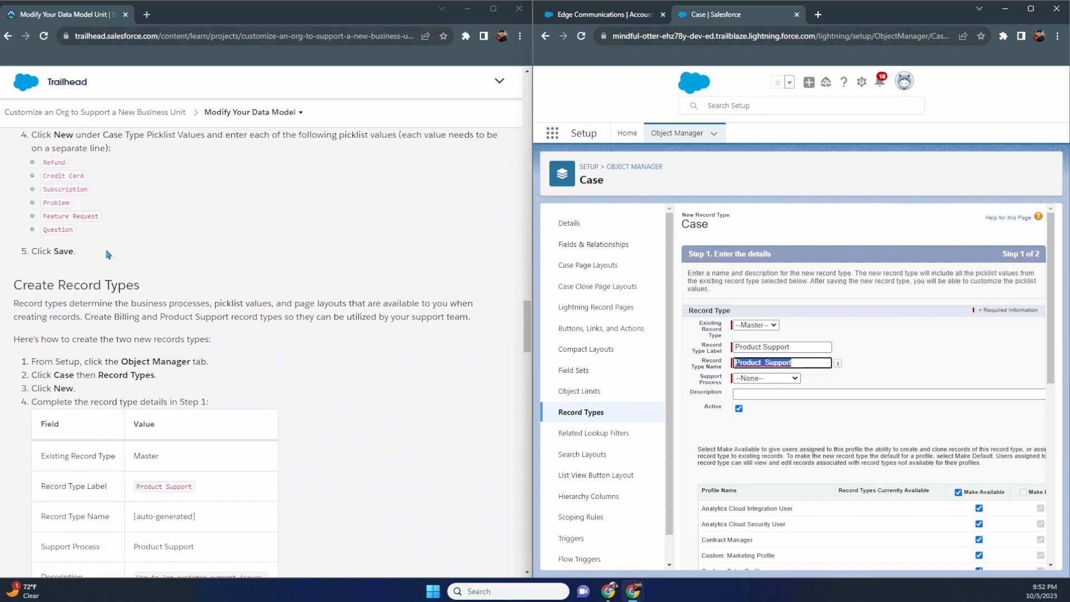
scroll(102, 258, "down", 3)
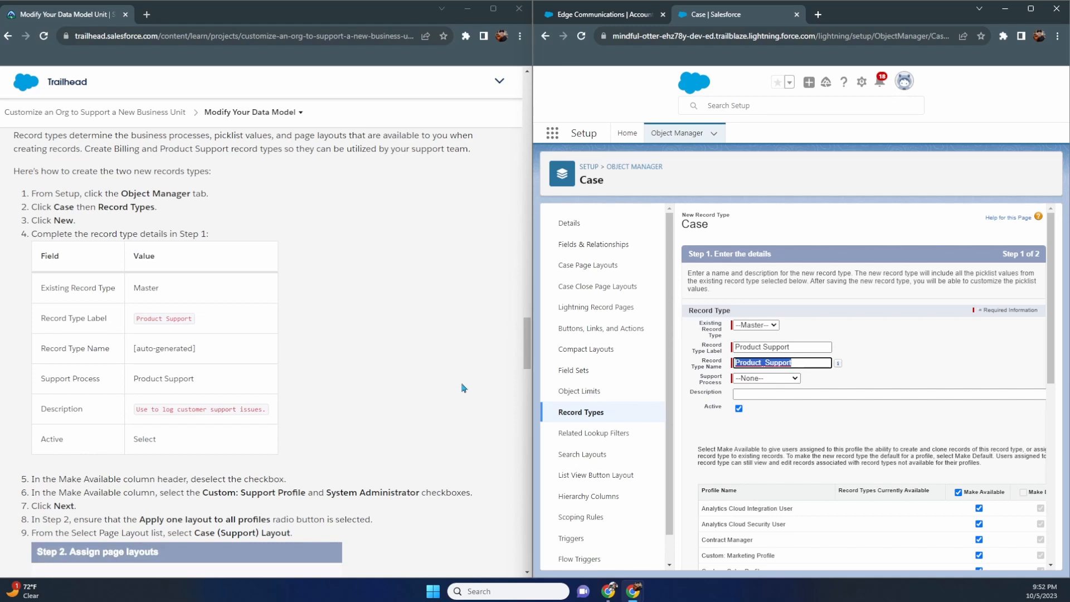
- Set the record type's Support Process to Product Support
left_click(759, 394)
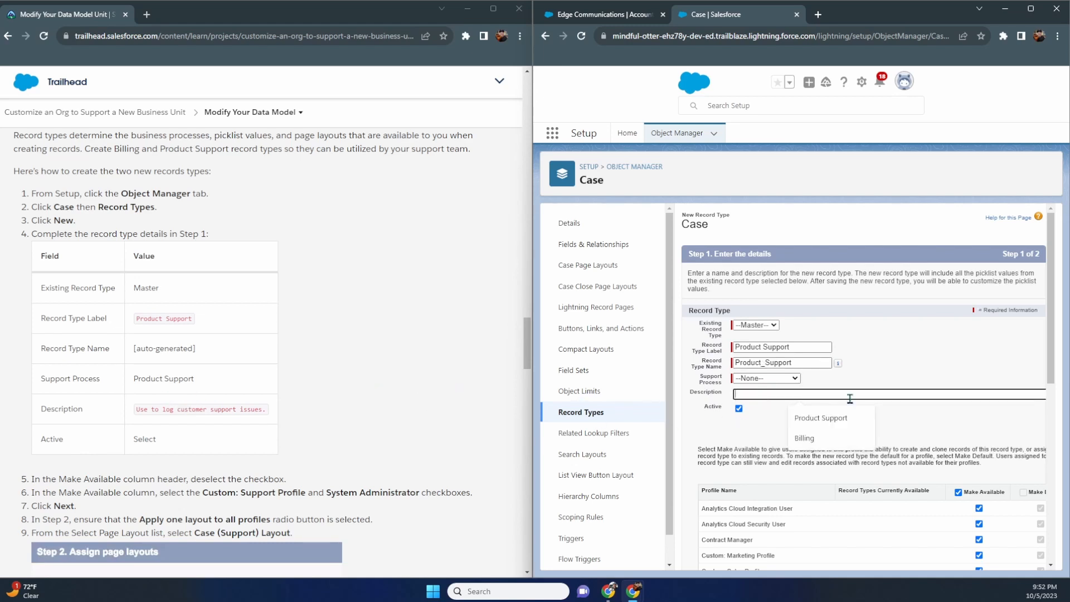
left_click(781, 381)
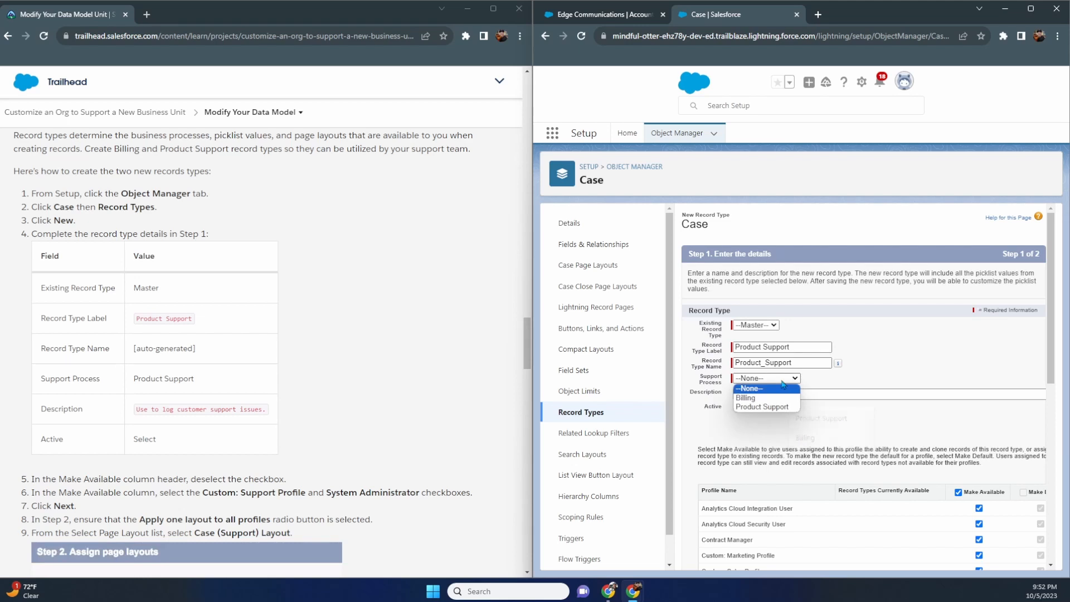
left_click(765, 407)
left_click(791, 379)
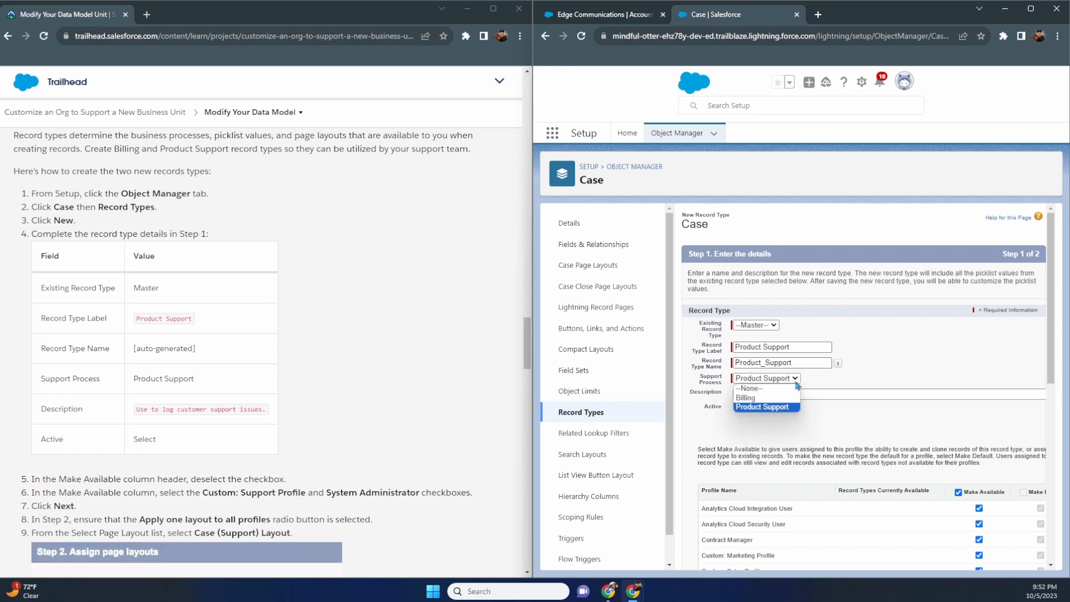
left_click(766, 407)
- Enter the description 'Use to log customer support issues'
left_click(762, 395)
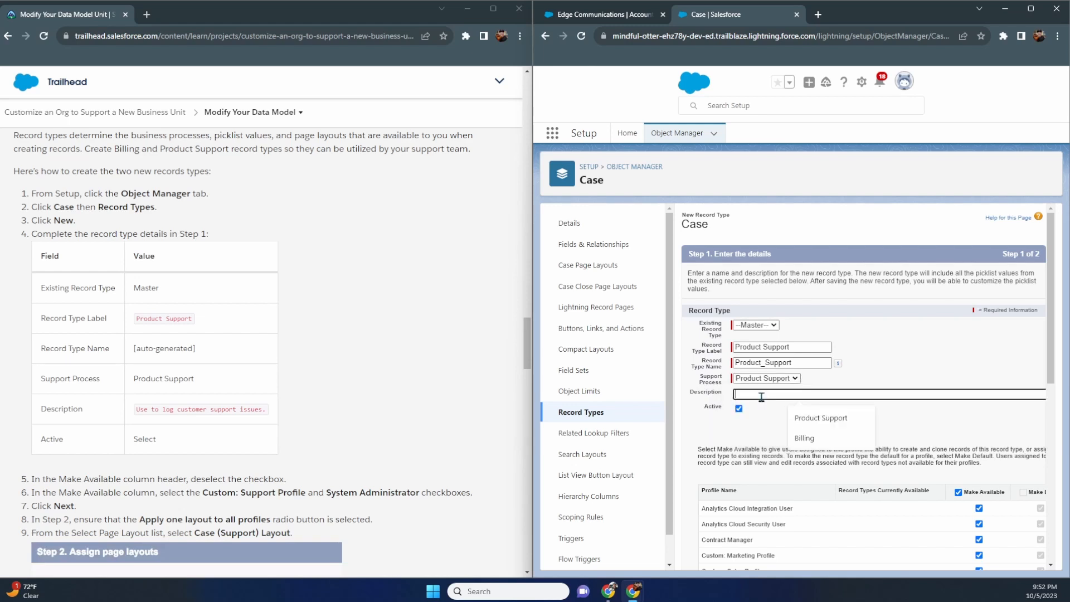
type("Use to log cust")
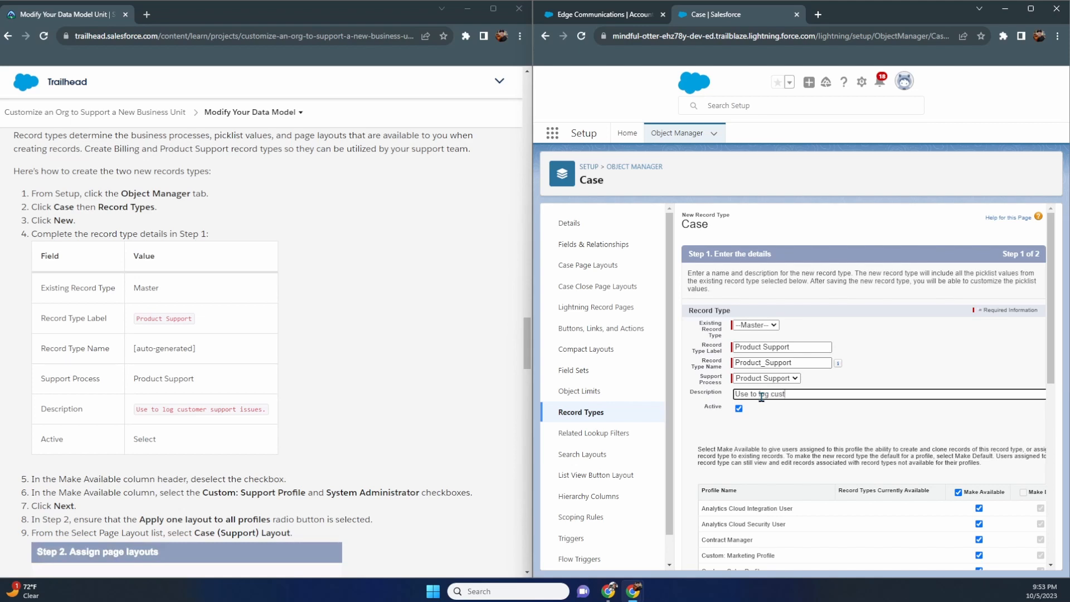
type("omer support issues.")
scroll(782, 426, "down", 1)
scroll(358, 430, "down", 5)
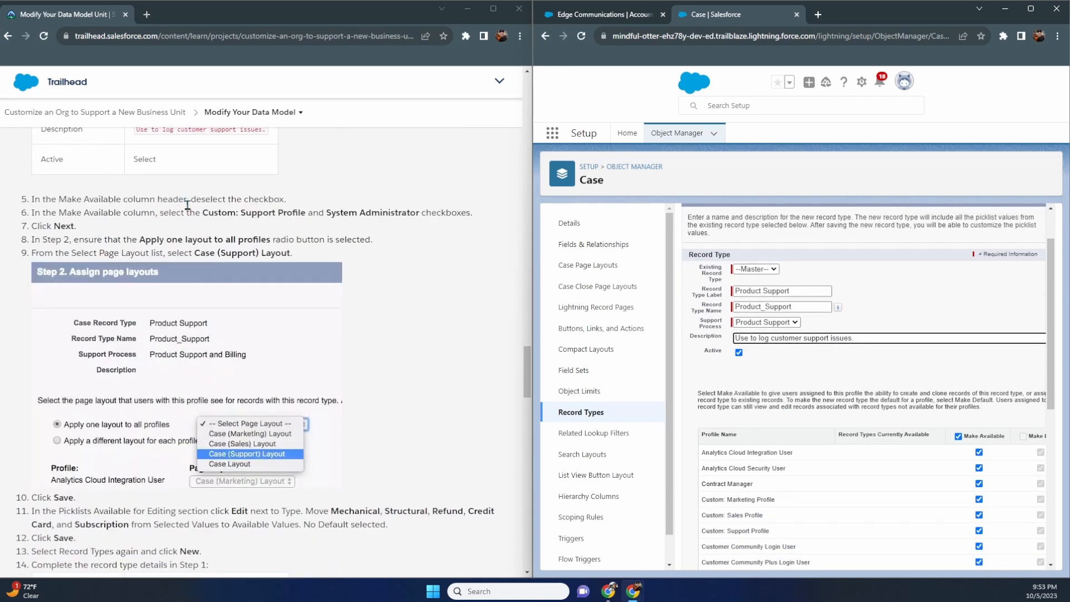
- Limit Product Support to Custom: Support Profile and System Administrator, then continue to layout assignment
left_click(958, 436)
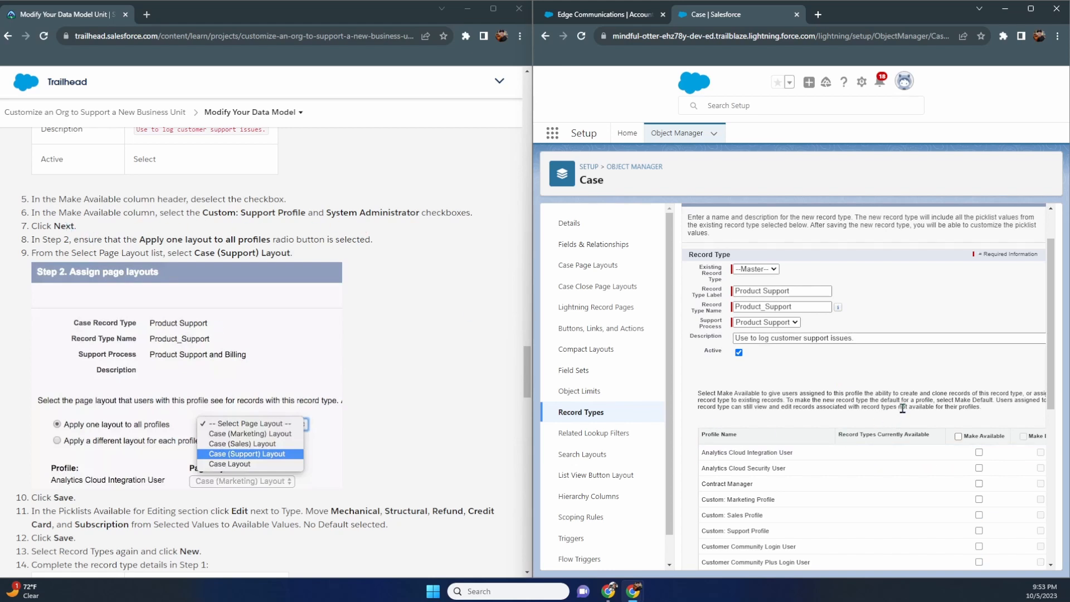
scroll(903, 409, "down", 3)
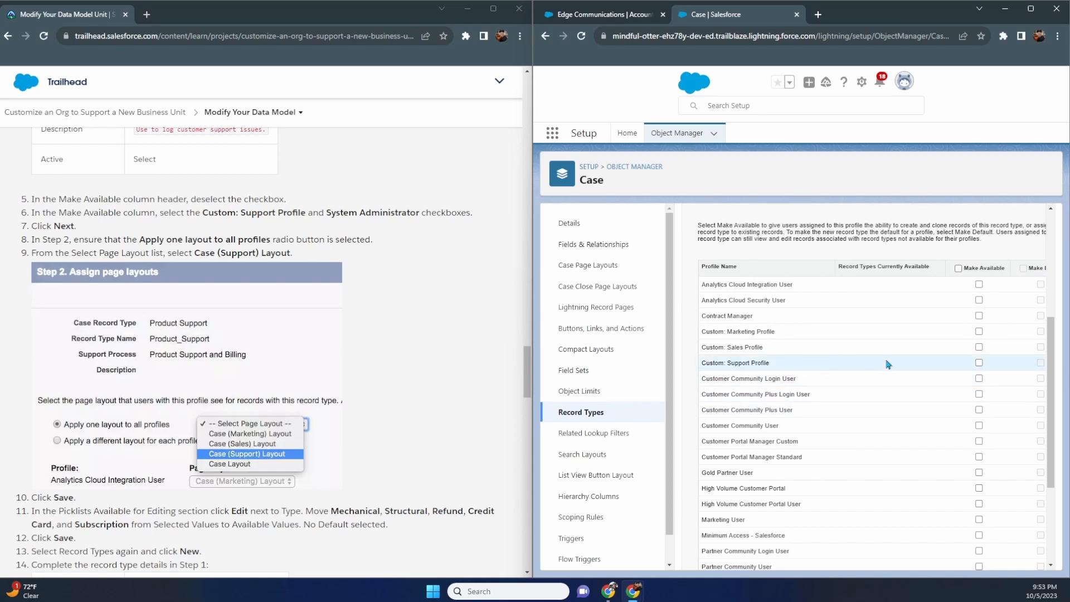
left_click(979, 363)
scroll(980, 424, "down", 3)
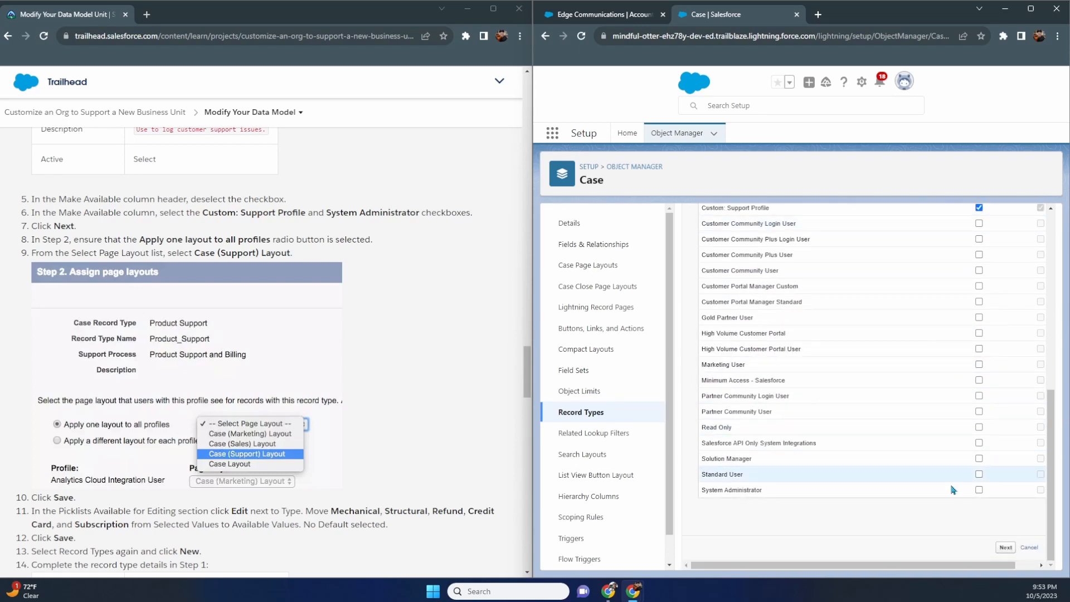
left_click(979, 490)
scroll(920, 457, "up", 5)
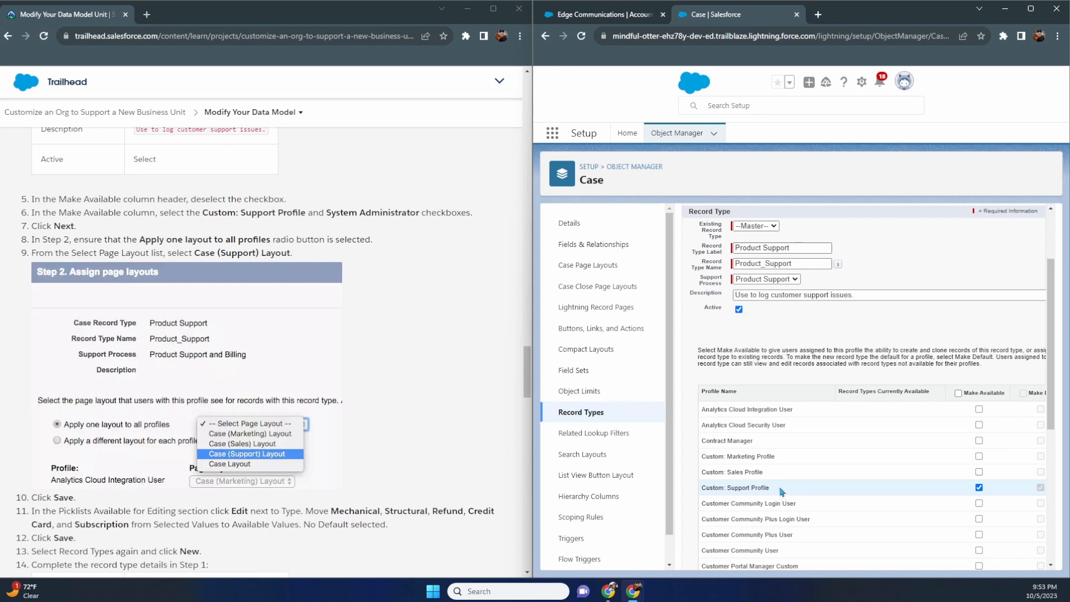
scroll(782, 490, "down", 5)
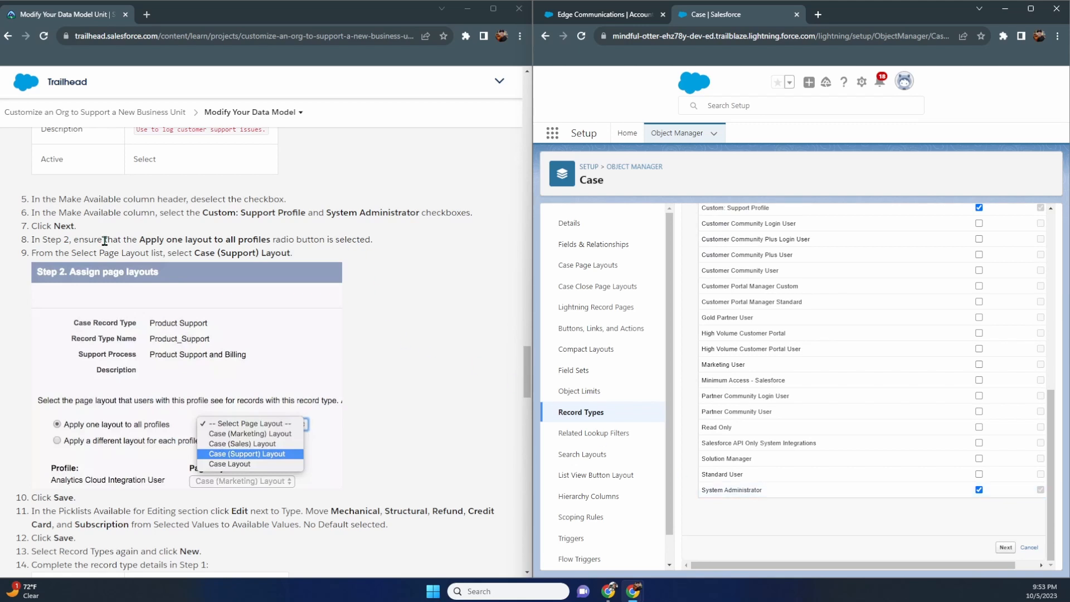
left_click(1006, 548)
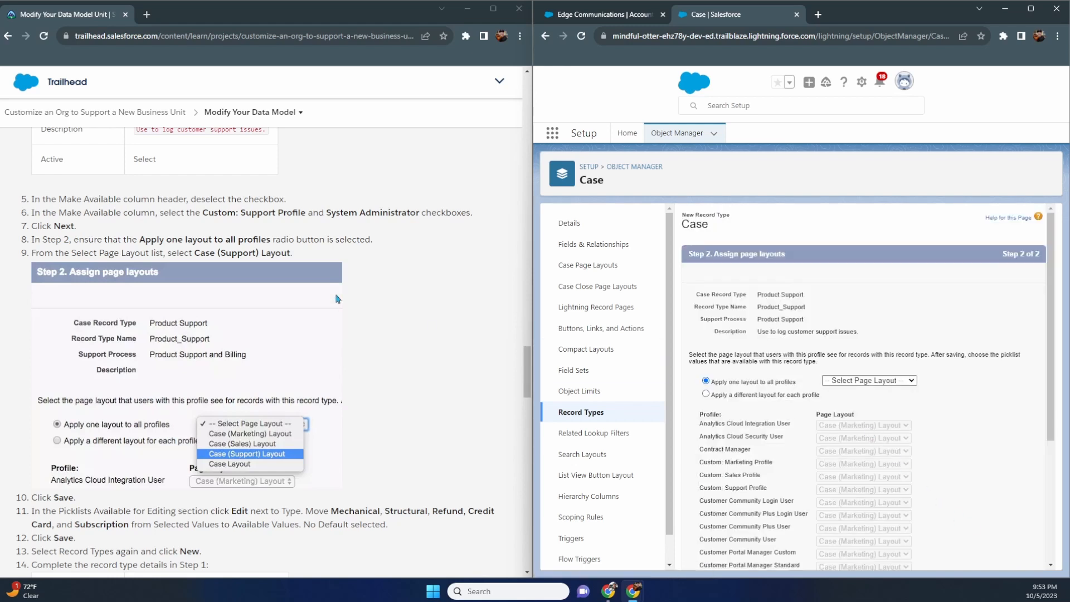
- Apply Case (Support) Layout to all profiles for the Product Support record type
left_click(913, 382)
left_click(902, 416)
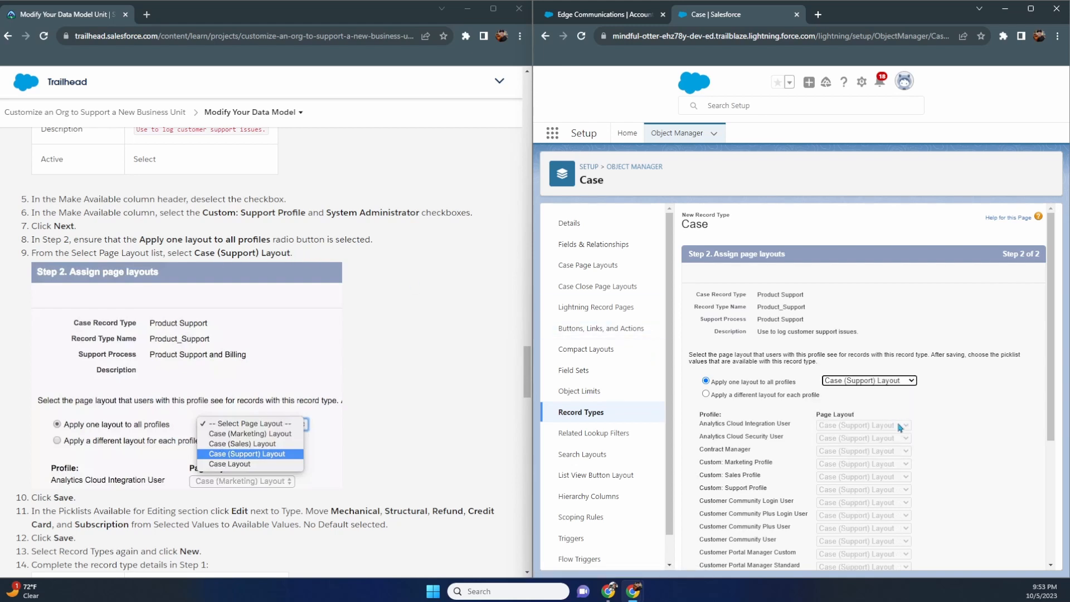
scroll(818, 406, "down", 2)
scroll(368, 336, "down", 1)
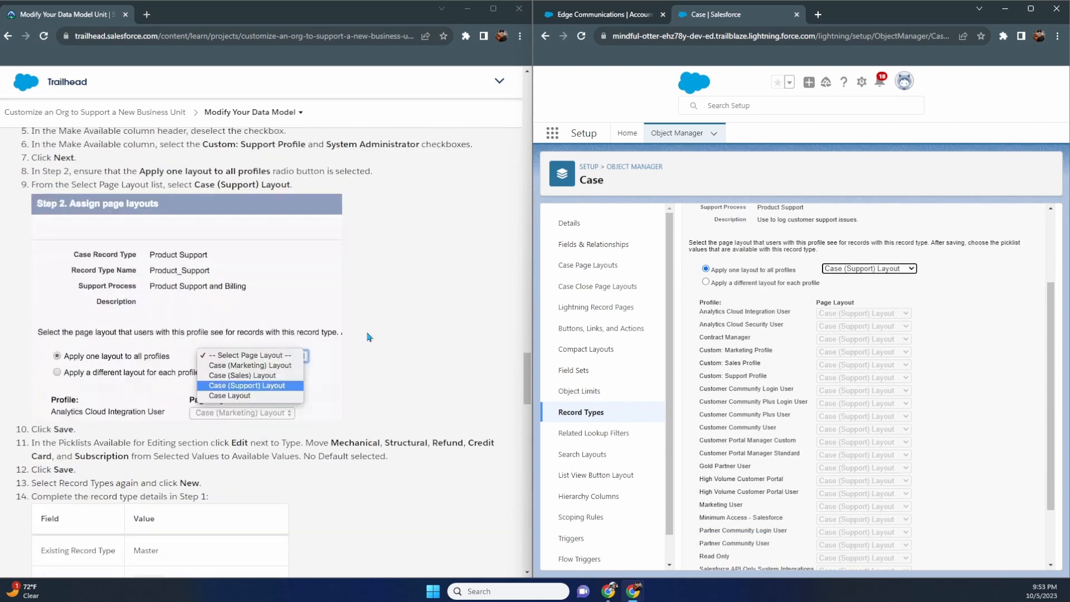
scroll(368, 337, "down", 1)
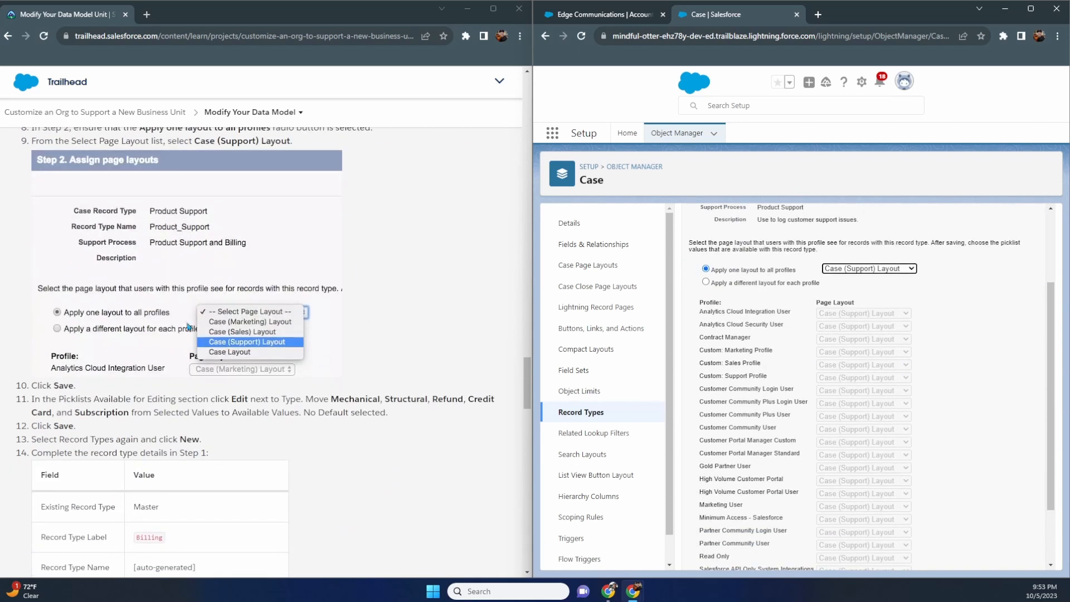
scroll(374, 317, "down", 1)
scroll(846, 333, "down", 2)
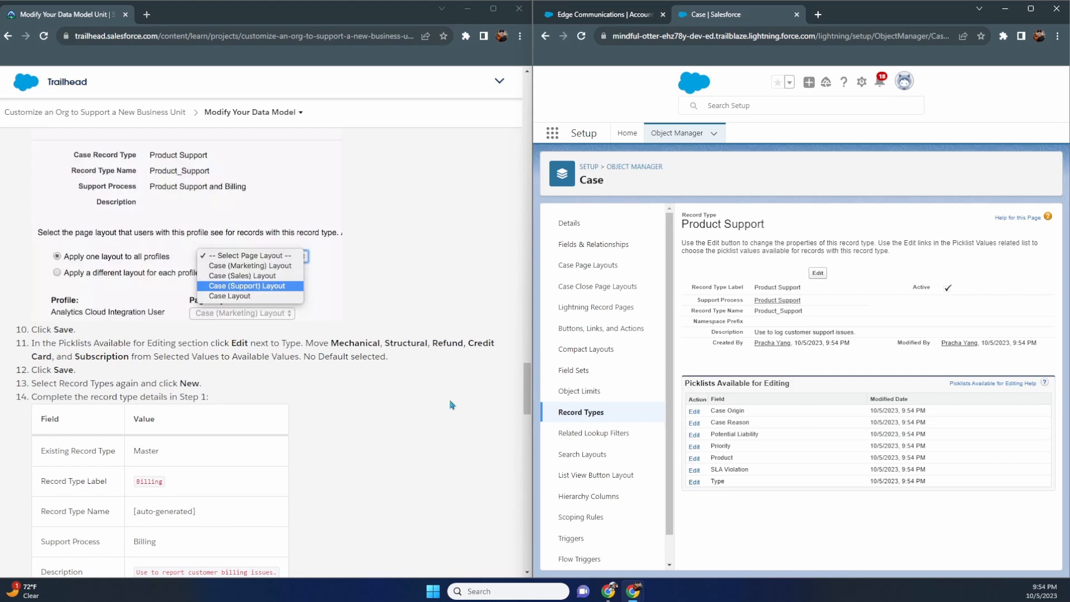
left_click(817, 272)
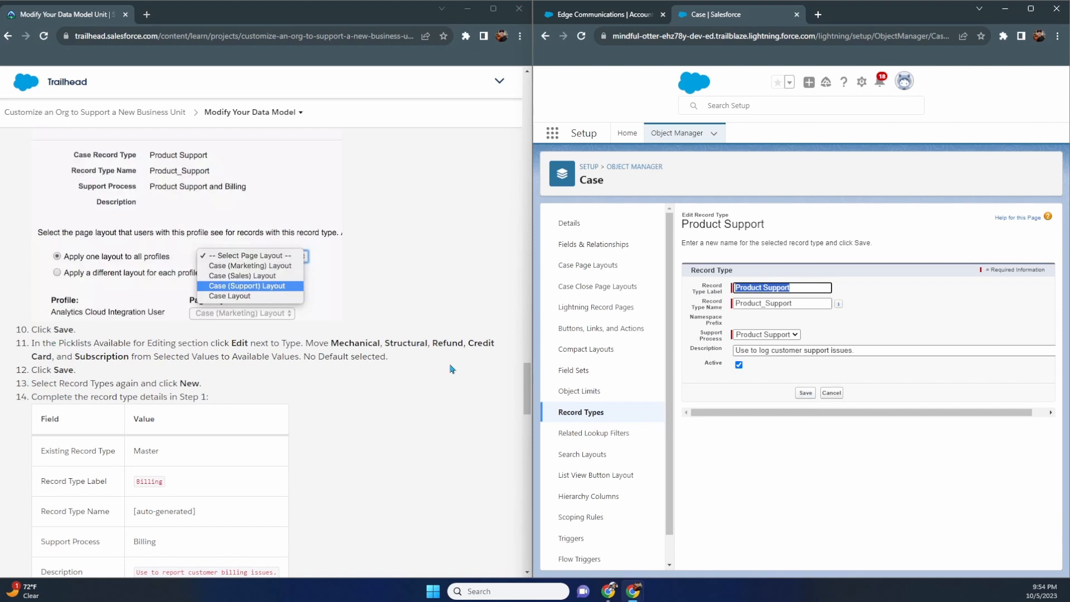
left_click(831, 392)
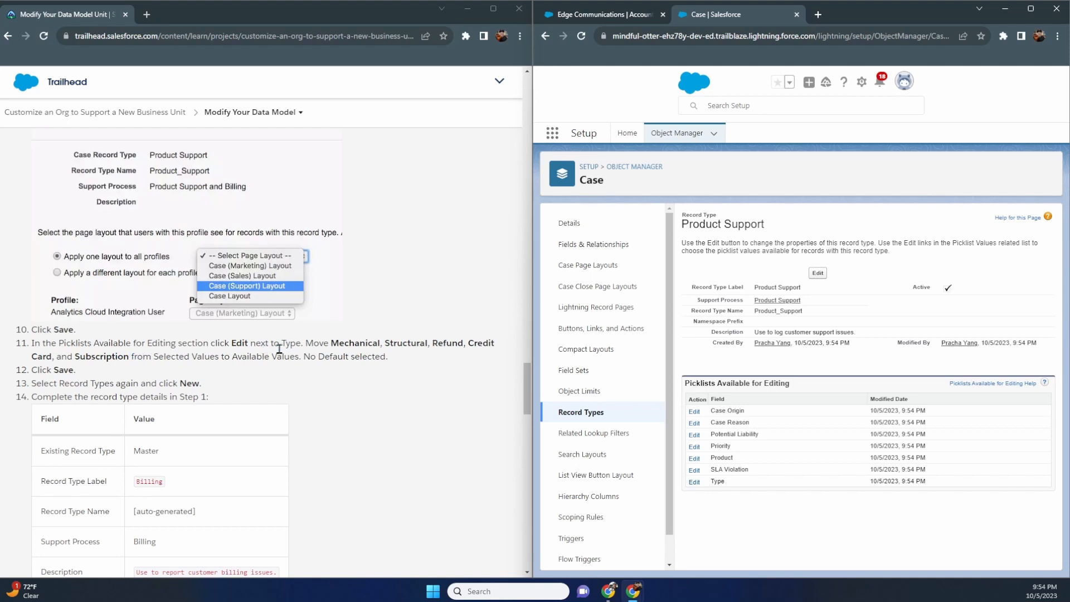
- Edit the Type picklist values for the Product Support record type
left_click(694, 482)
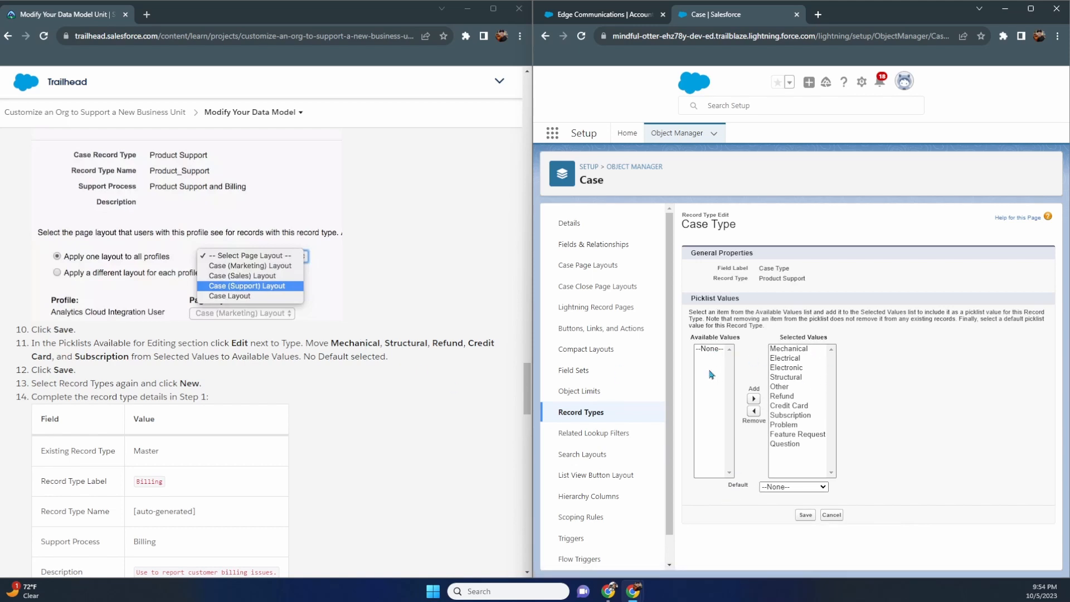
- Select Mechanical, Electronic, Refund, Credit Card and Subscription in the Type selected values
left_click(804, 350)
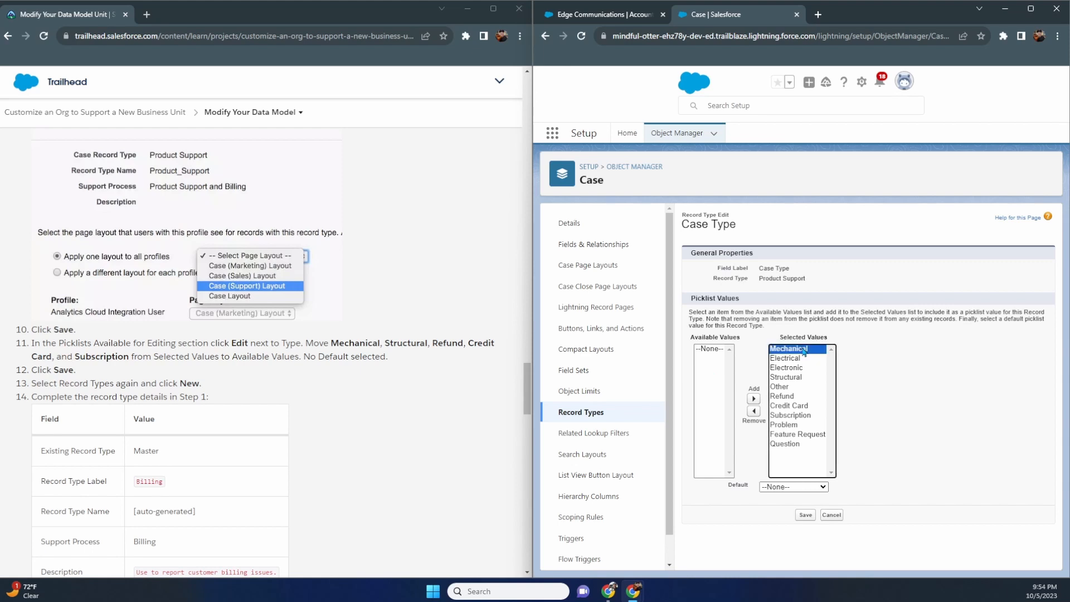
left_click(801, 379, "ctrl")
left_click(798, 395)
left_click(798, 426)
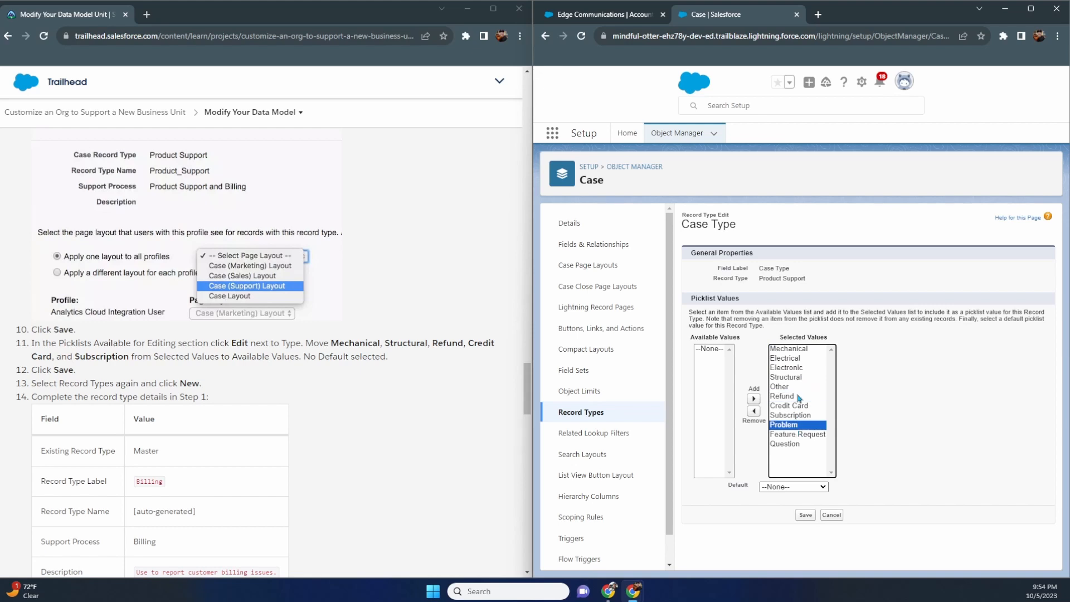
left_click(797, 397)
left_click(793, 370)
left_click(793, 351)
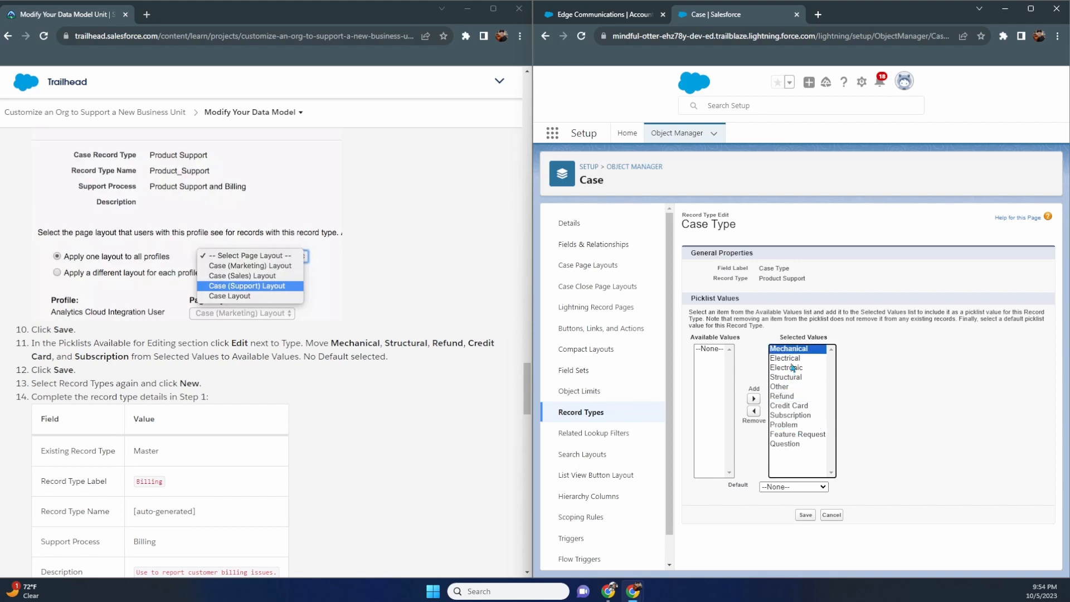
left_click(793, 370, "shift")
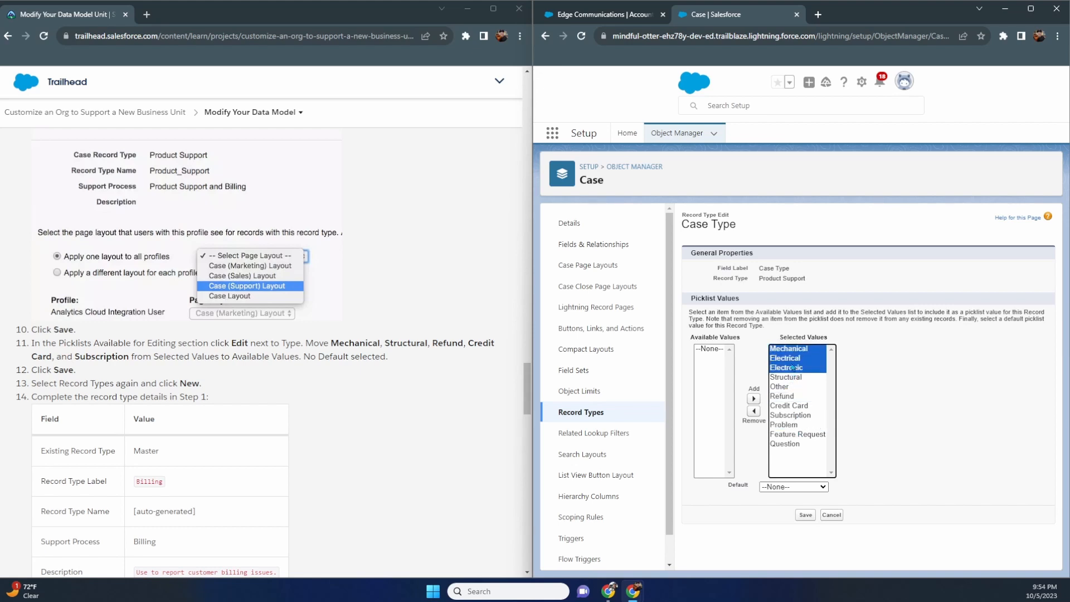
left_click(795, 350)
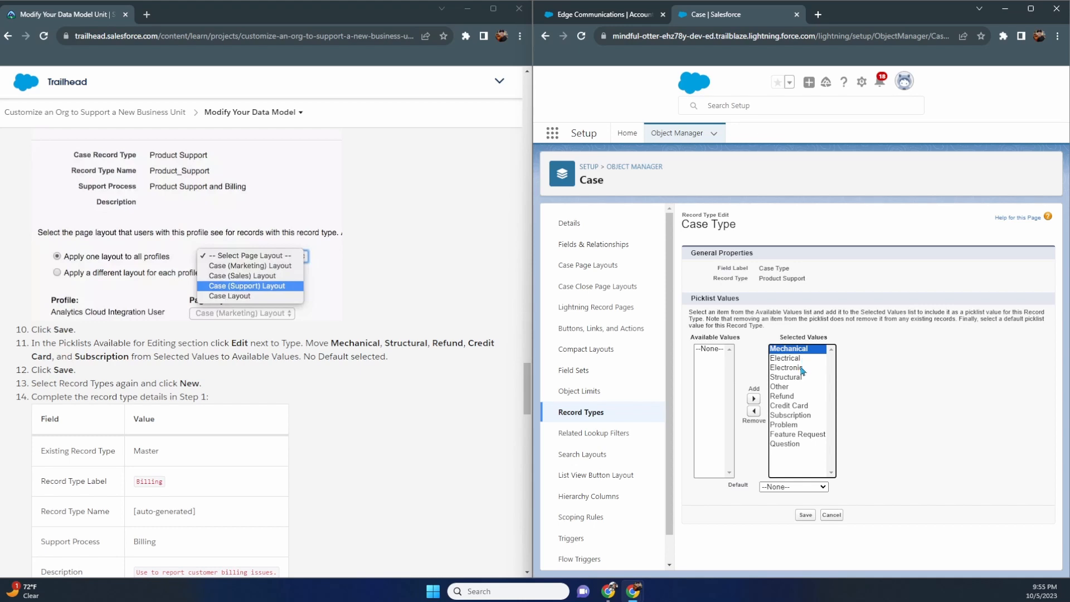
left_click(802, 367, "ctrl")
left_click(794, 397, "ctrl")
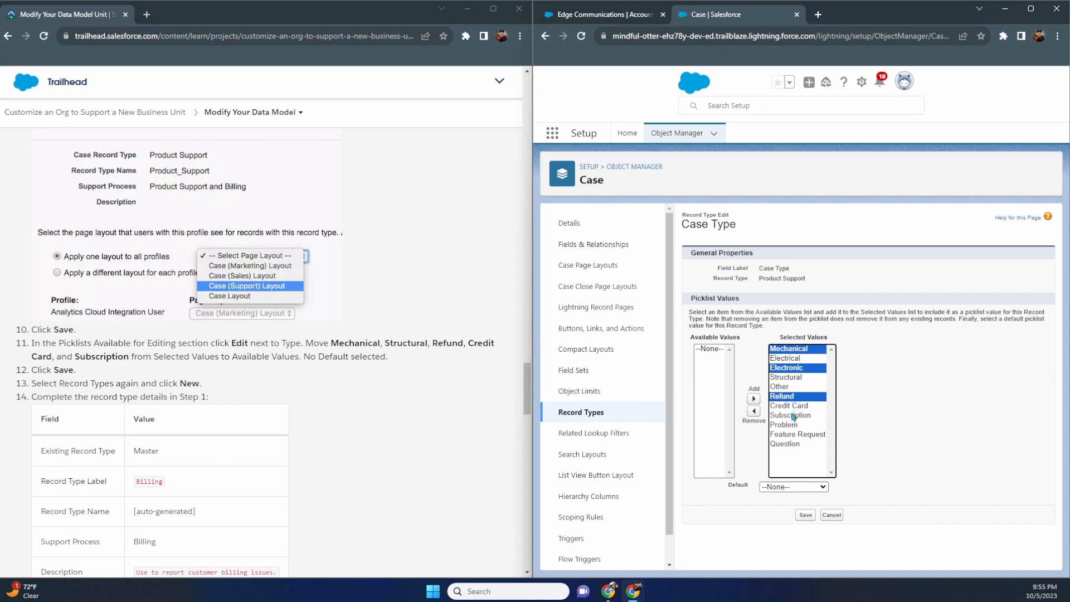
left_click(792, 406, "ctrl")
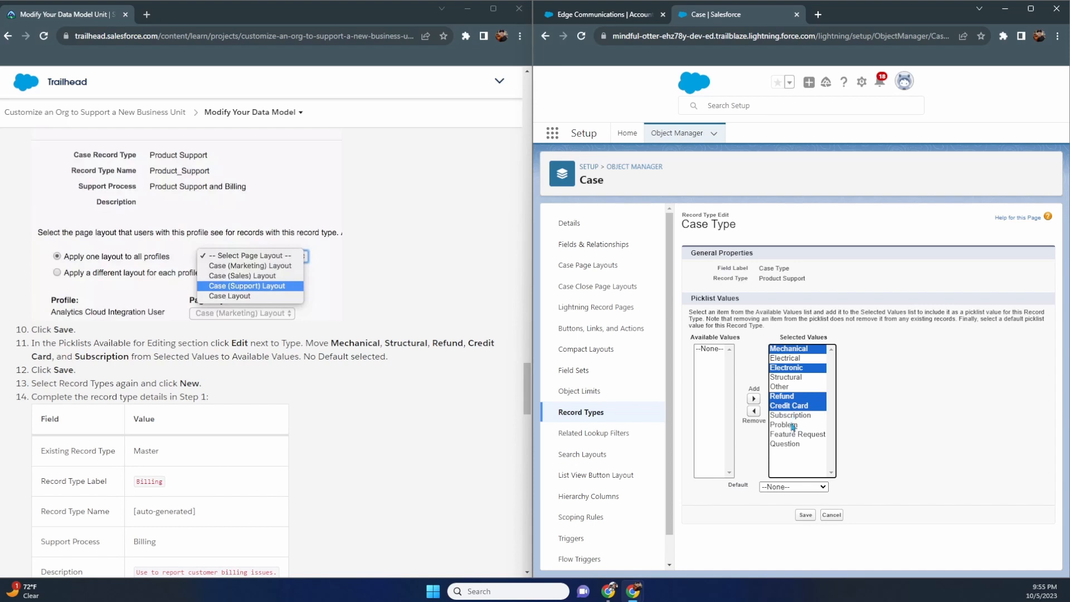
left_click(793, 416, "ctrl")
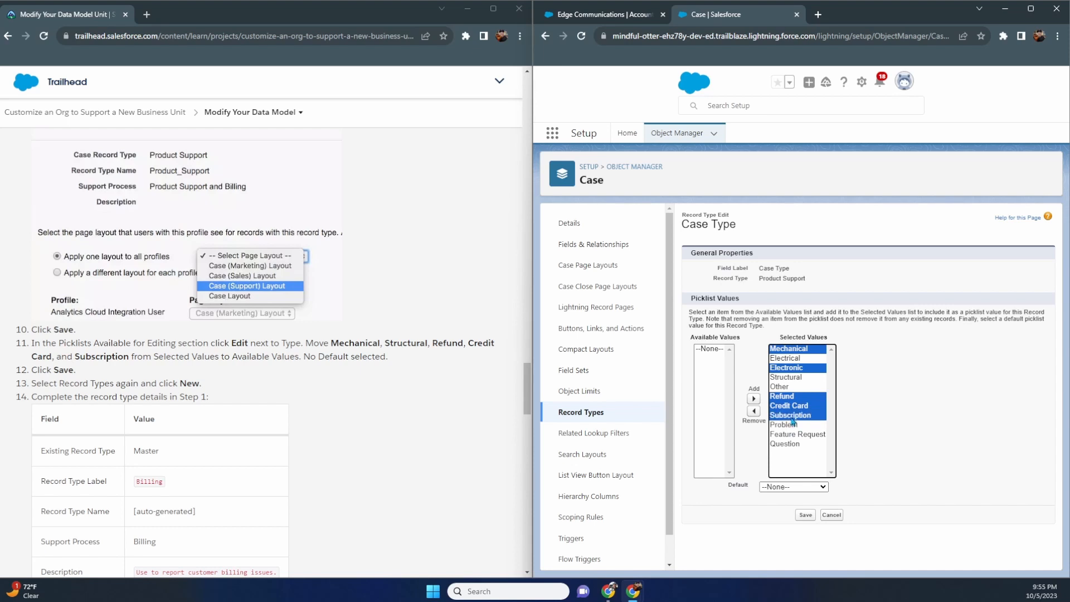
- Remove those five values from Product Support's Type picklist and save
left_click(754, 411)
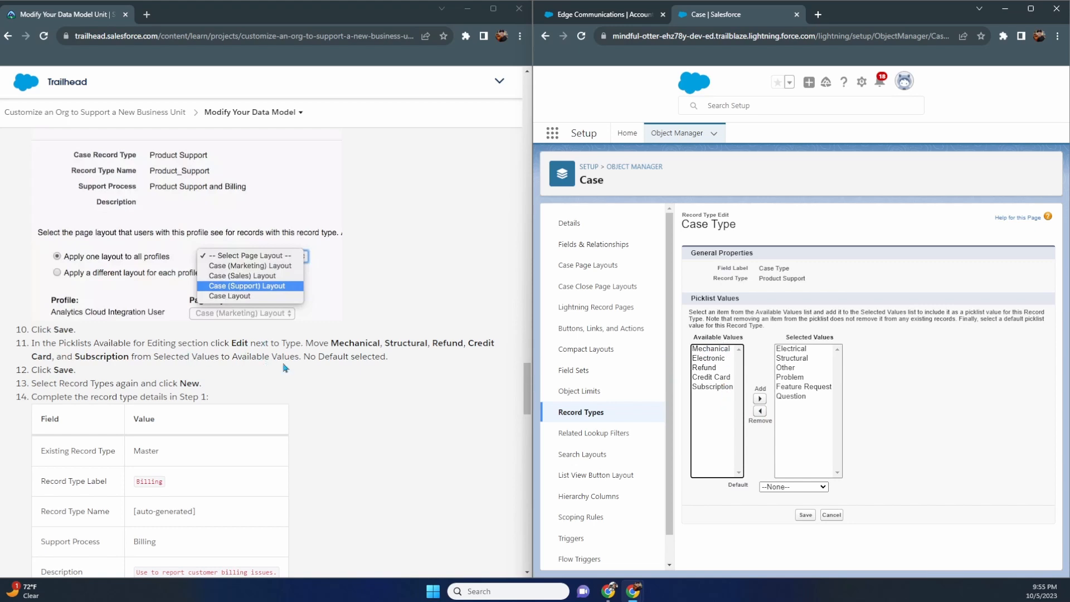
left_click_drag(314, 361, 372, 361)
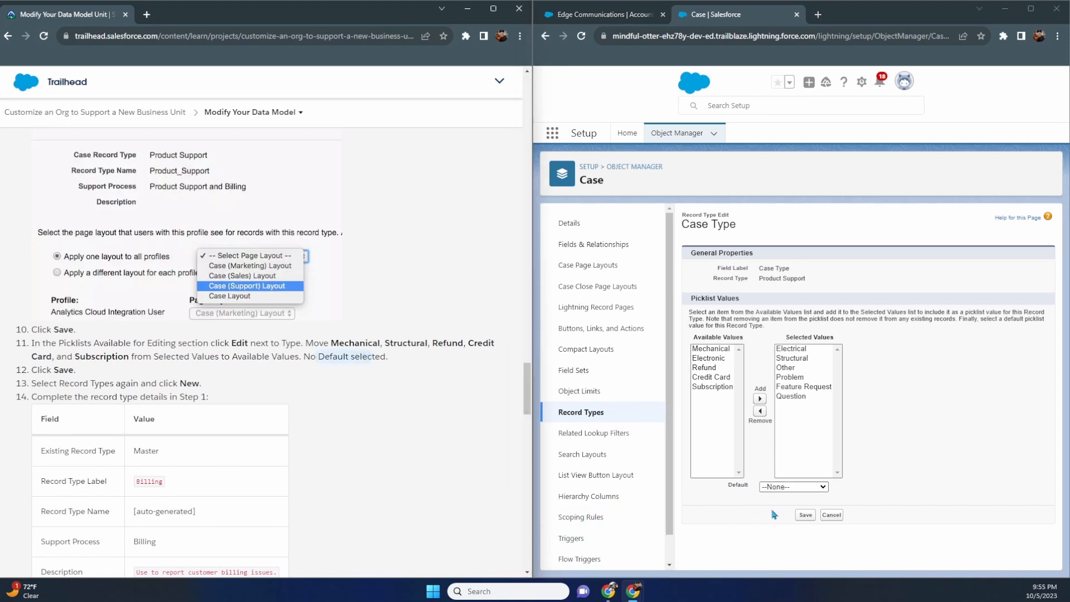
left_click(805, 514)
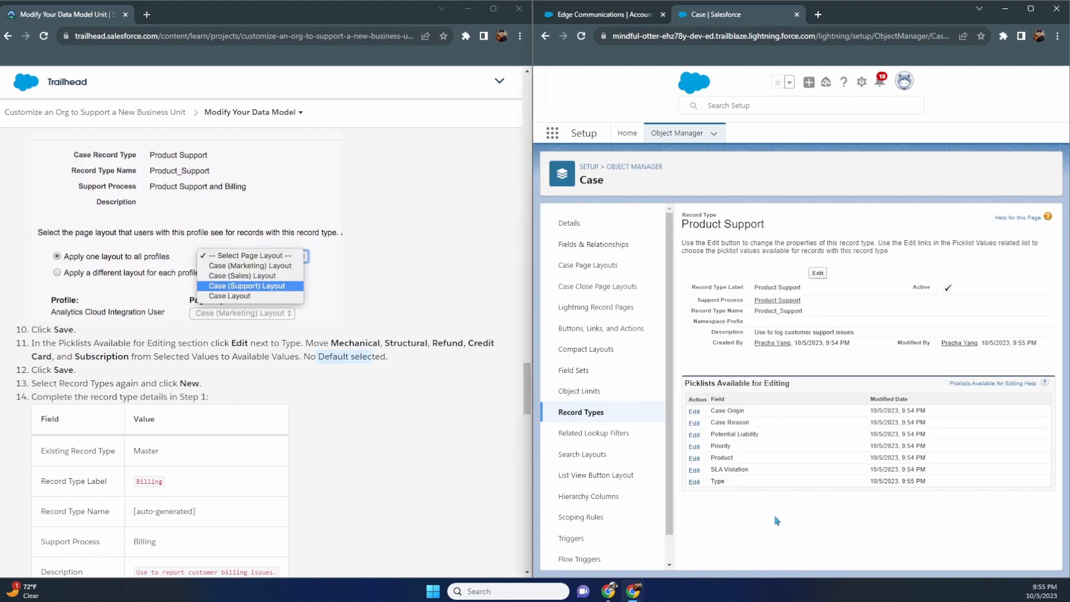
- Start another new Case record type from the Record Types list
scroll(383, 429, "down", 2)
scroll(384, 430, "down", 2)
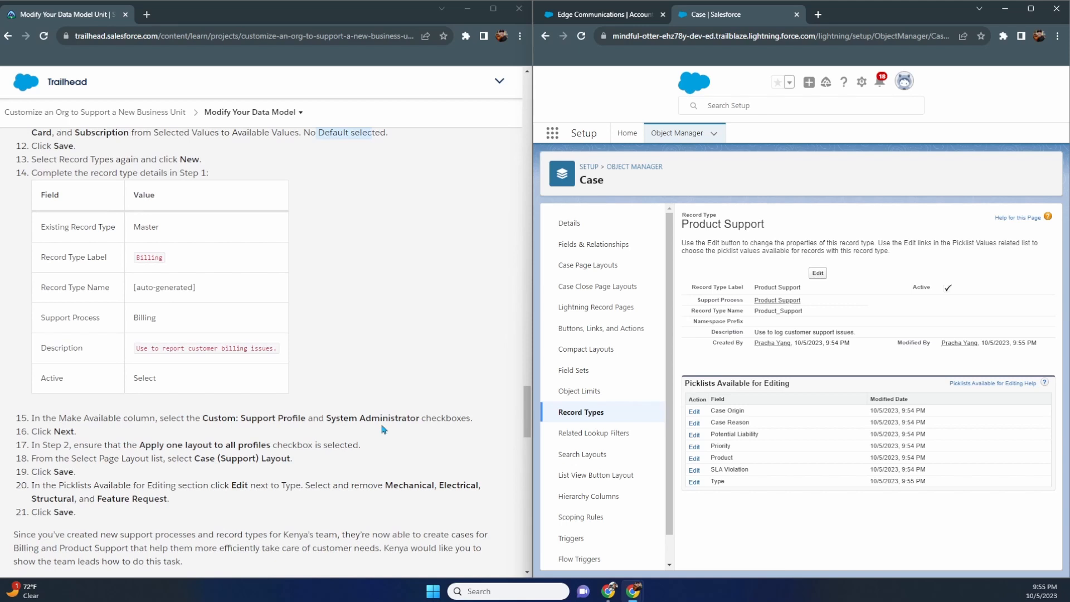
scroll(418, 381, "up", 1)
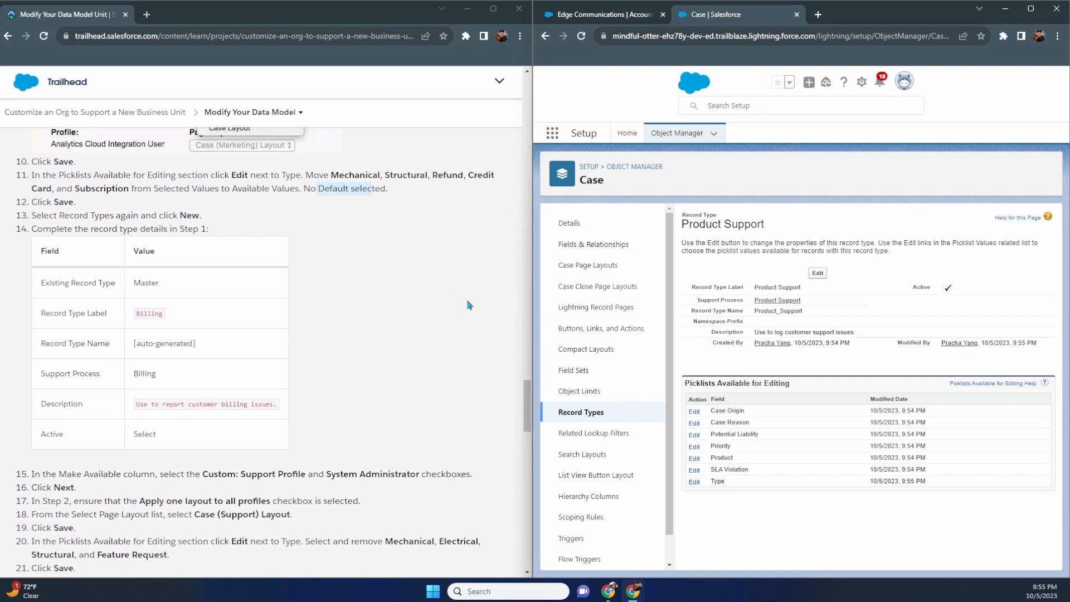
left_click(582, 414)
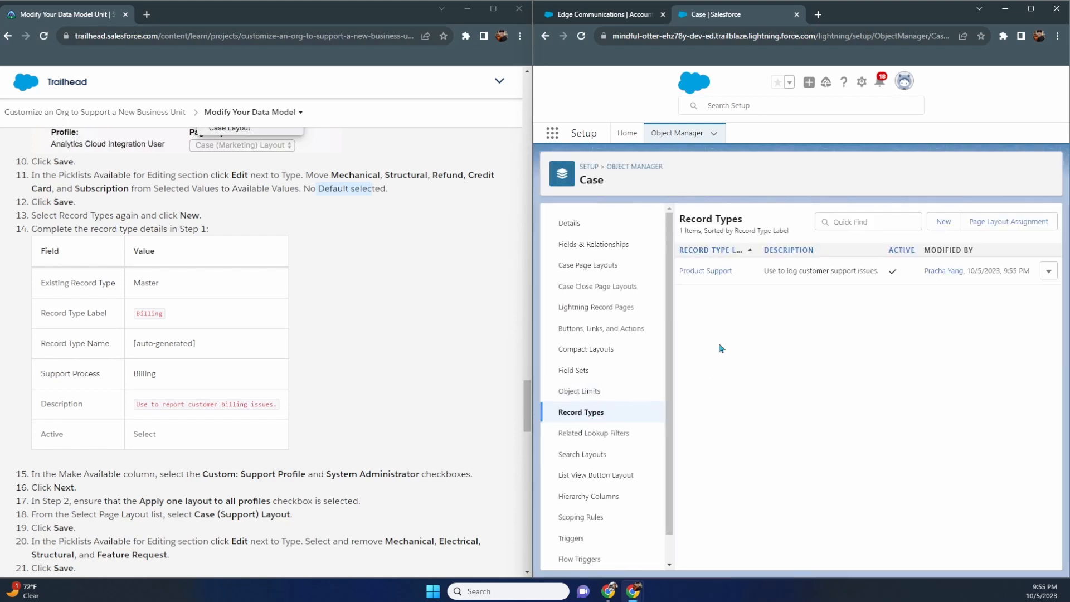
left_click(946, 224)
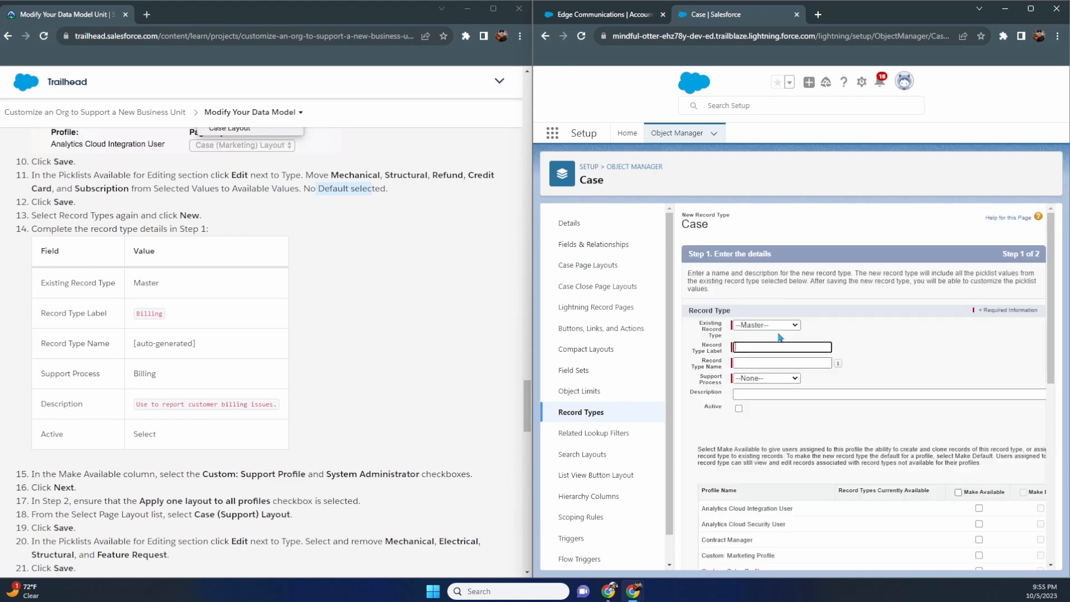
- Label the record type Billing, with Billing support process and description 'Use to report customer billing issues'
left_click(777, 346)
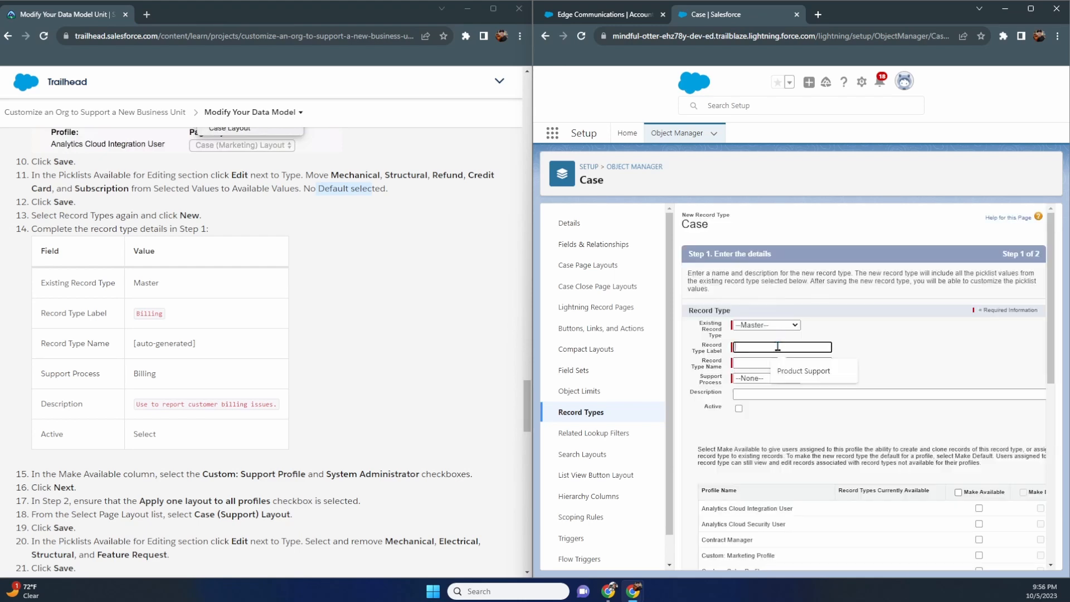
type("Billing")
key("Tab")
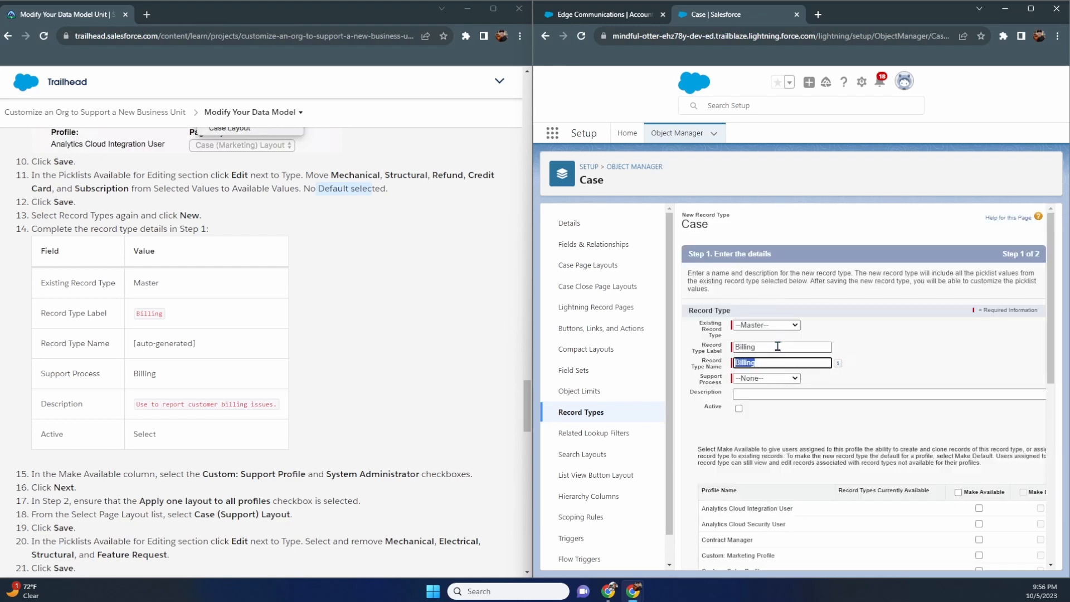
left_click(792, 379)
left_click(745, 398)
left_click(780, 396)
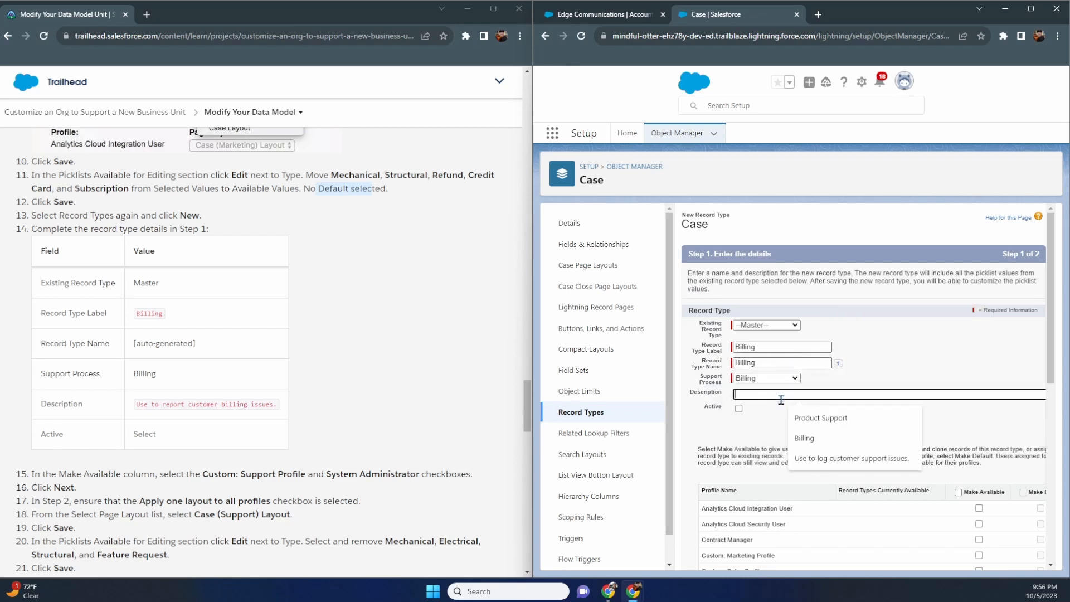
type("Use to re")
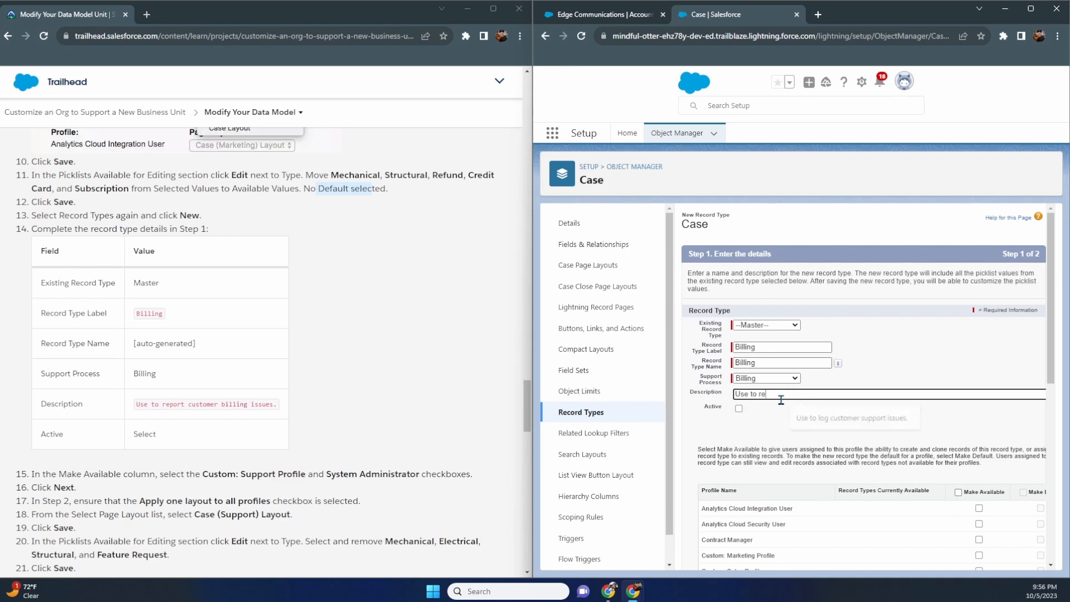
type("port customer ")
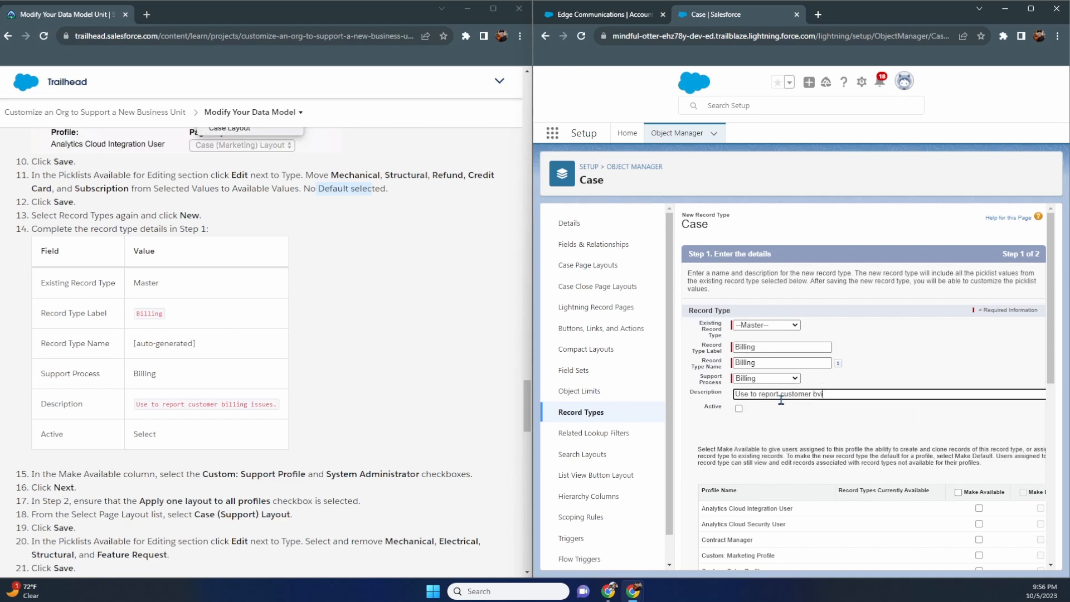
type("billing issues")
- Mark Billing active and make it available to System Administrator
left_click(739, 409)
scroll(778, 421, "down", 4)
scroll(777, 421, "up", 4)
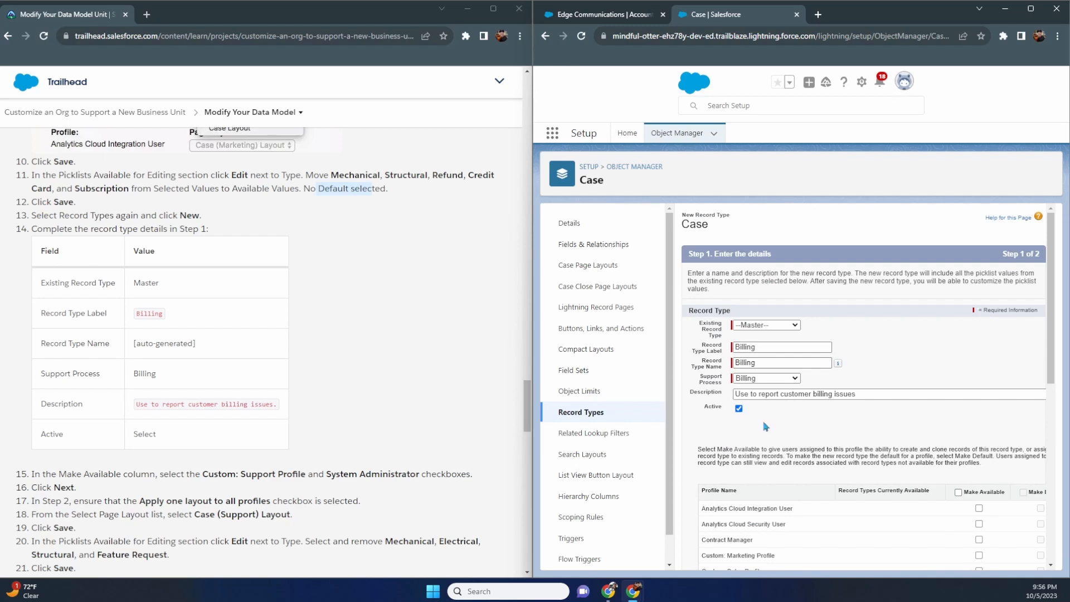
scroll(767, 428, "down", 2)
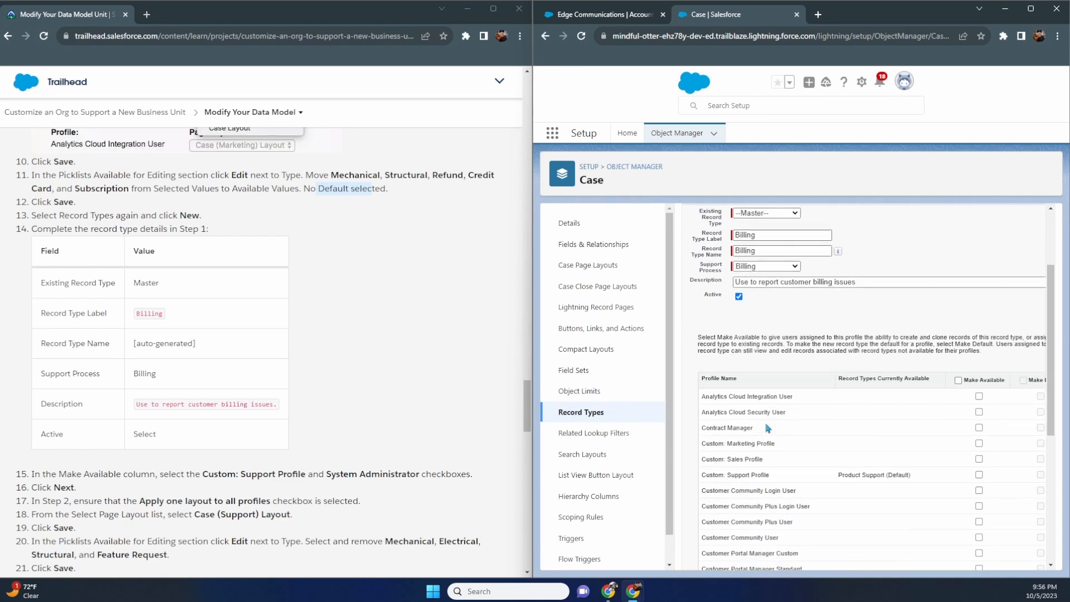
scroll(410, 413, "down", 3)
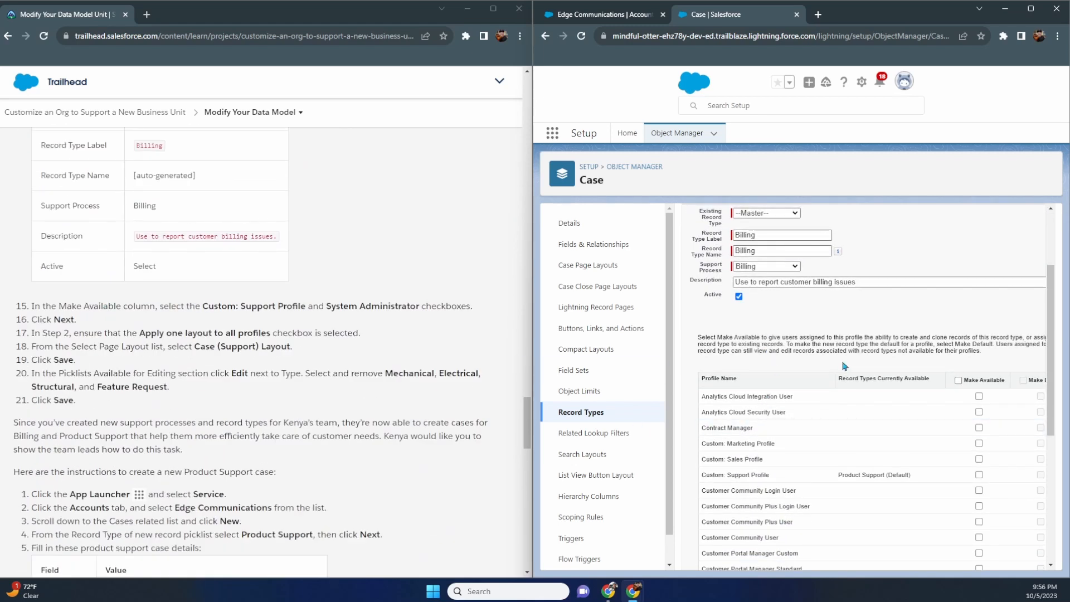
scroll(859, 362, "down", 3)
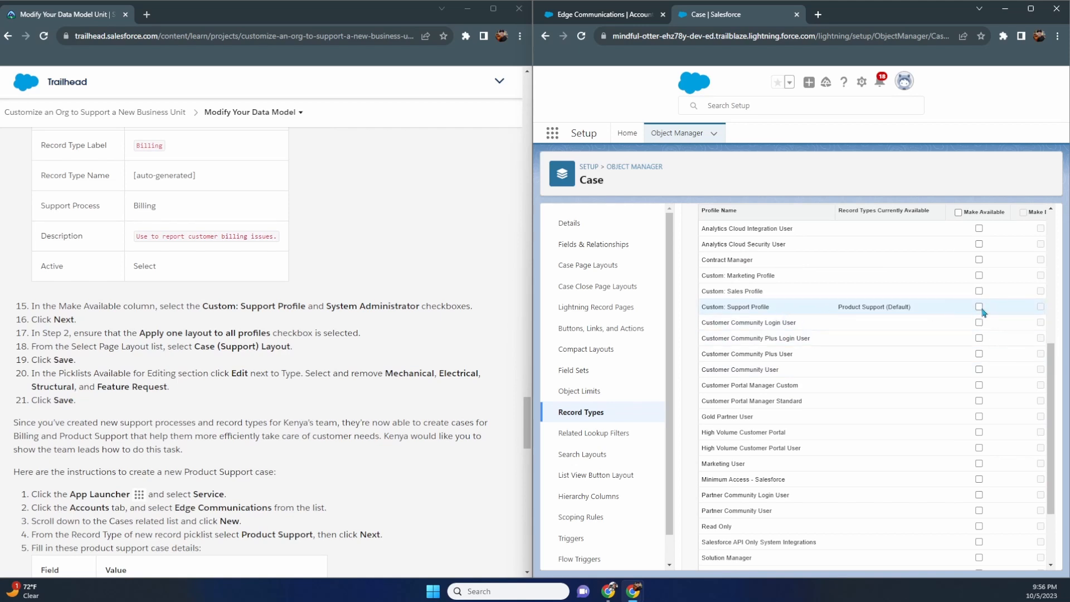
scroll(981, 323, "down", 3)
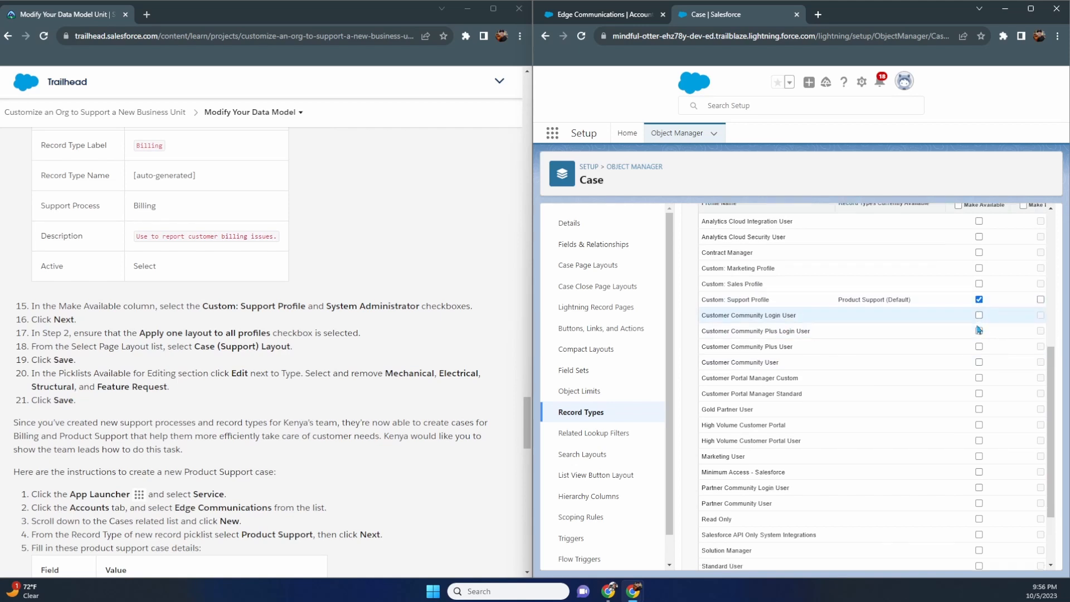
left_click(979, 490)
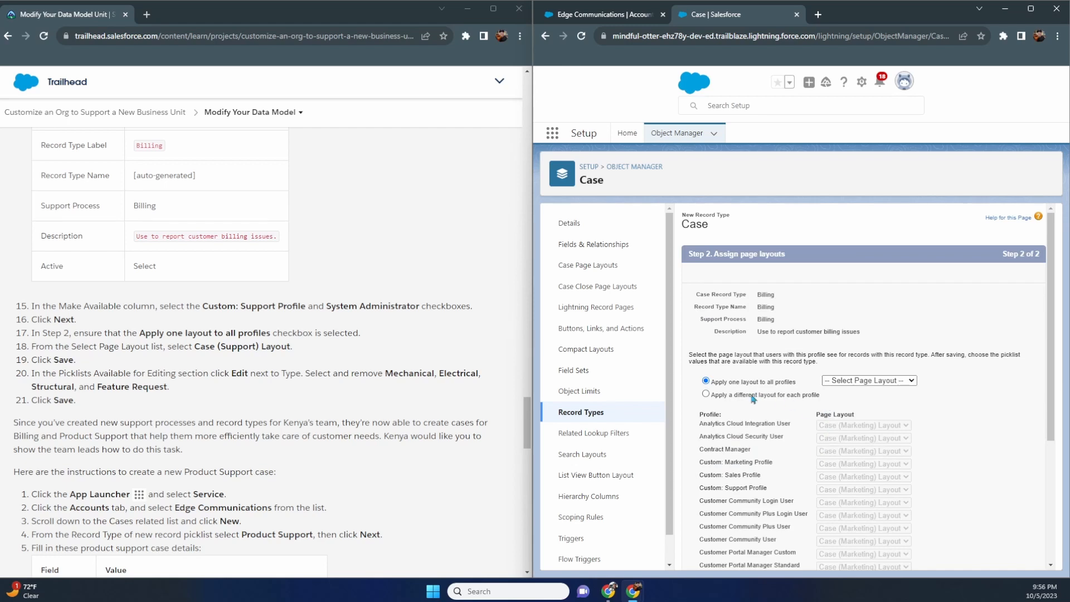
- Assign Case (Support) Layout to all profiles for Billing and save the record type
left_click(843, 384)
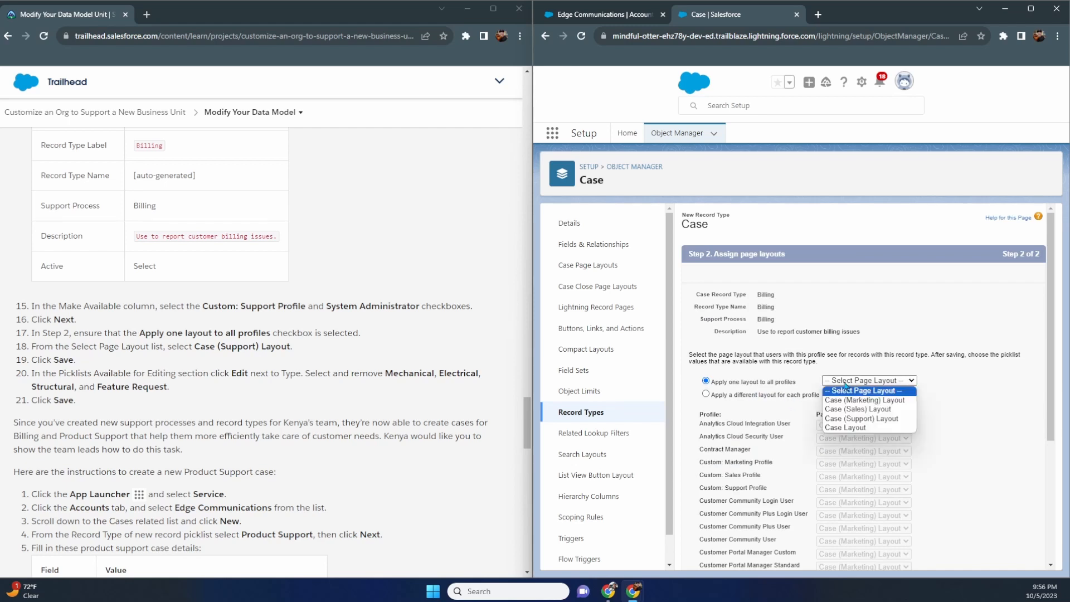
left_click(861, 421)
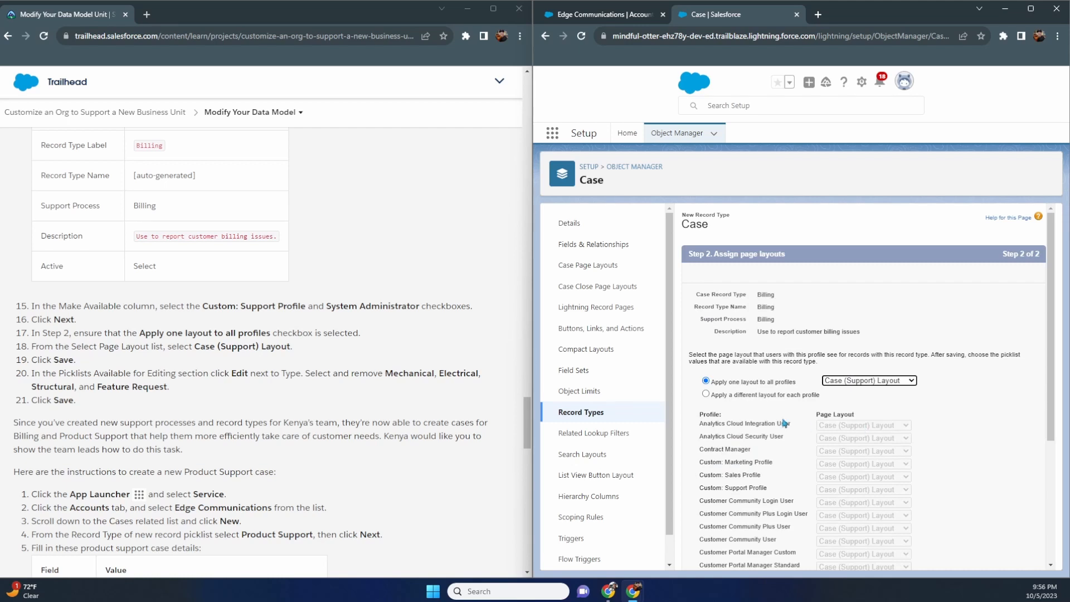
scroll(783, 422, "down", 3)
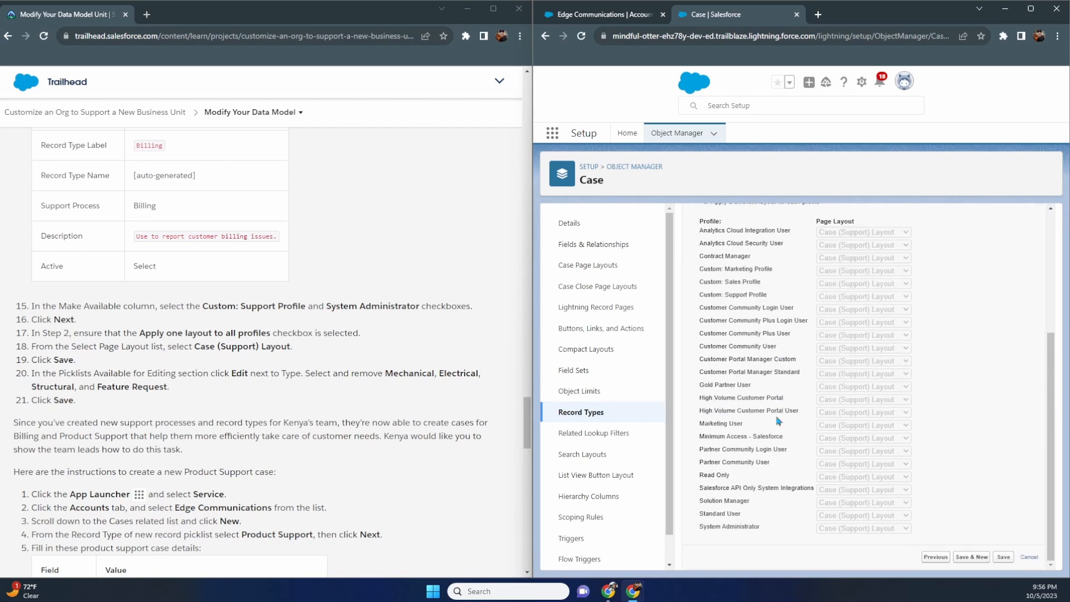
left_click(1003, 558)
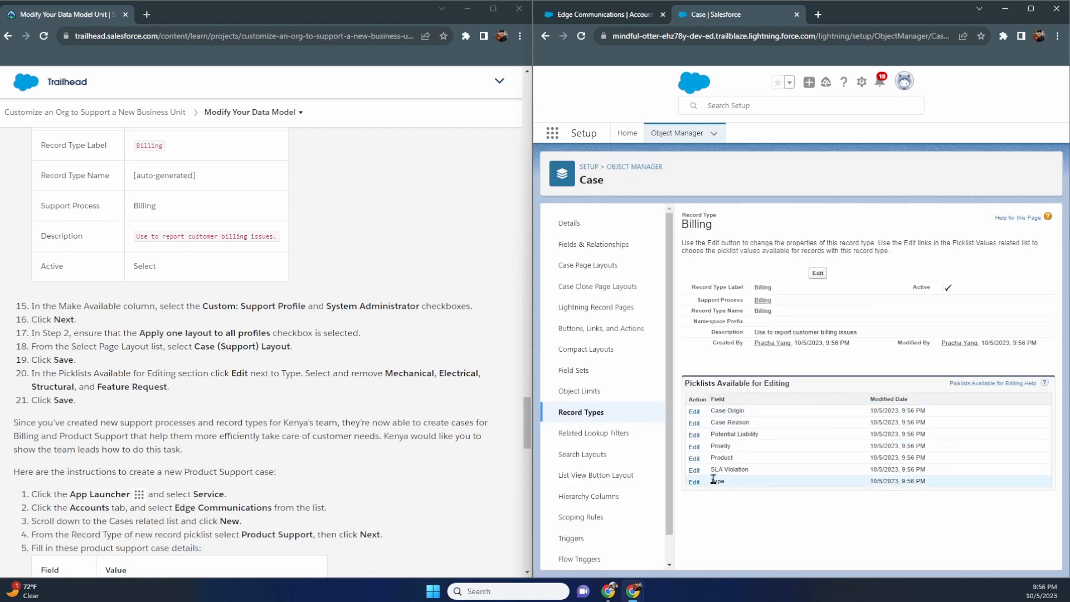
- Remove Mechanical, Electrical, Structural and Feature Request from Billing's Type picklist and save
left_click(693, 482)
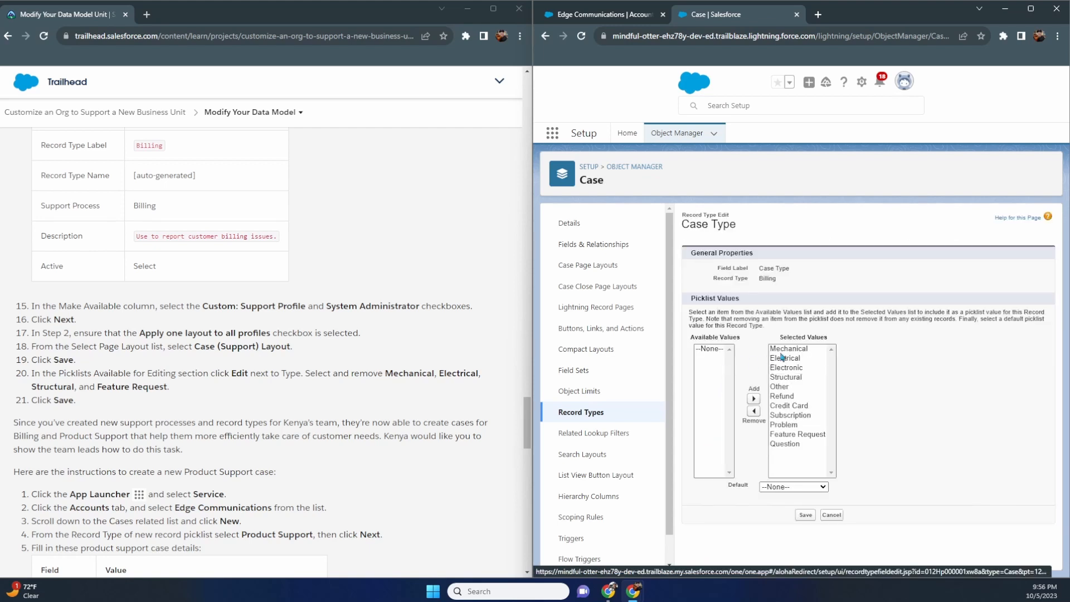
left_click(789, 351)
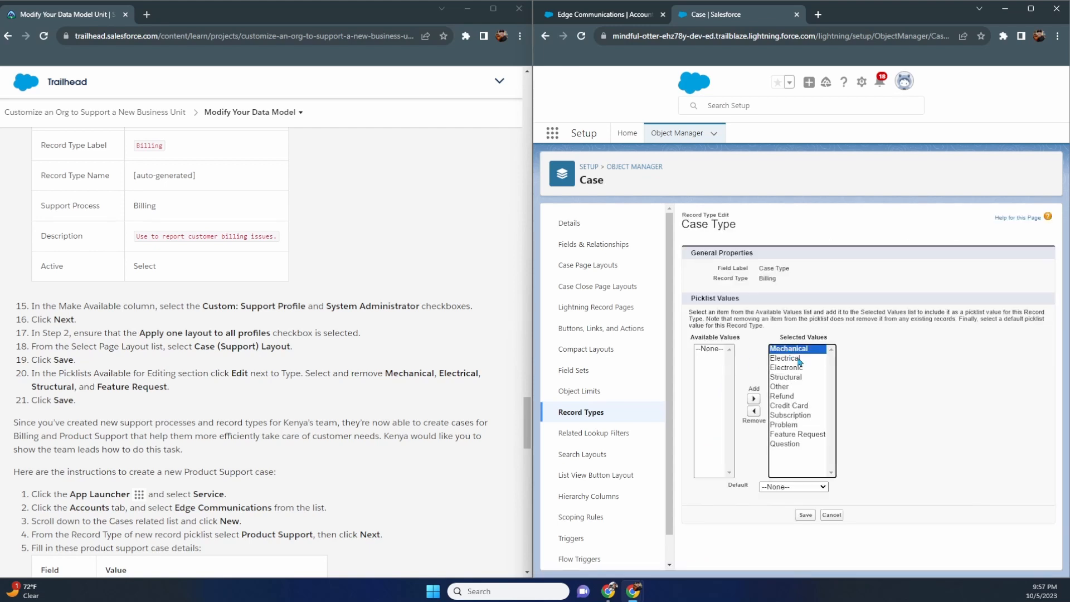
left_click(799, 360, "ctrl")
left_click(798, 378, "ctrl")
left_click(808, 436, "ctrl")
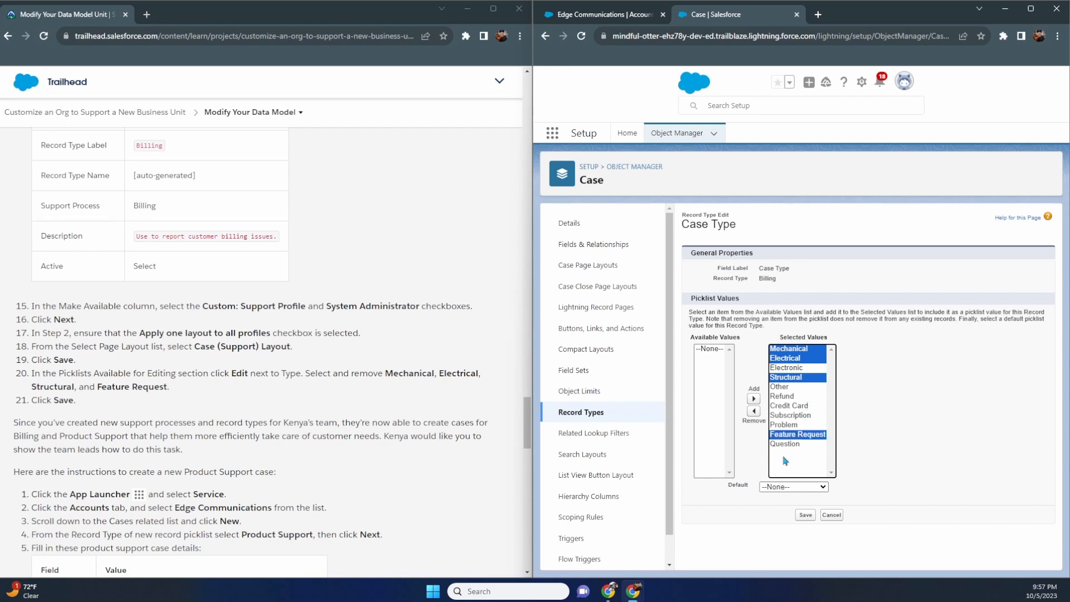
left_click(756, 411)
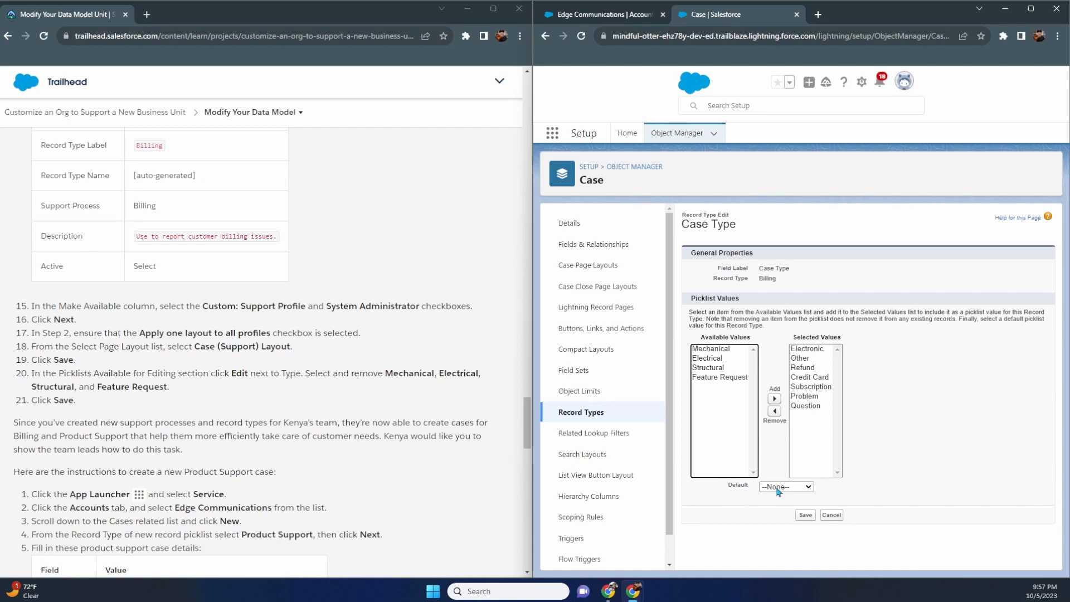
left_click(805, 515)
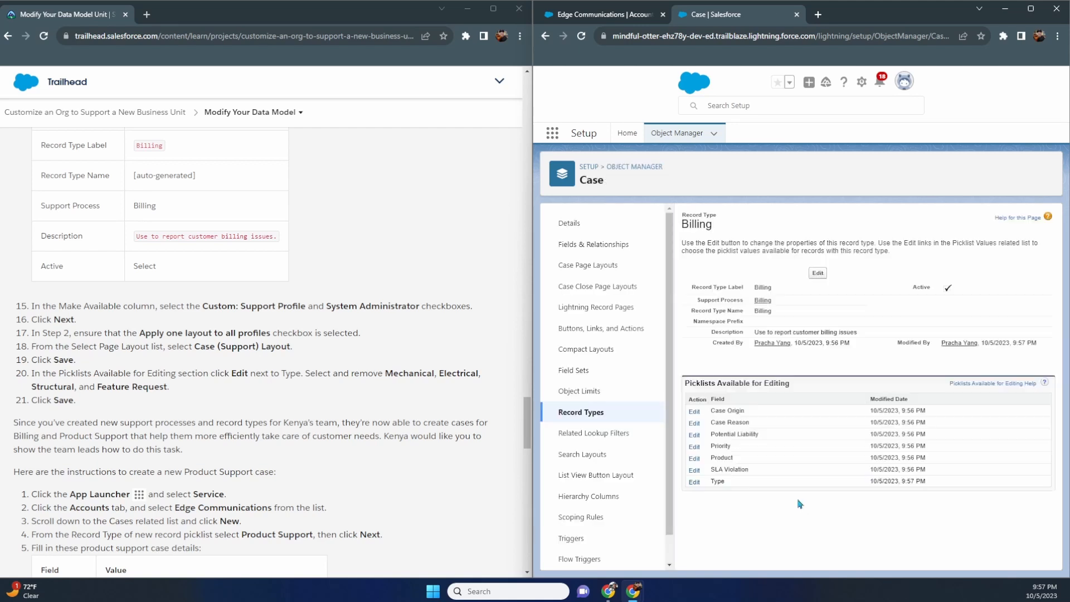
scroll(378, 370, "down", 3)
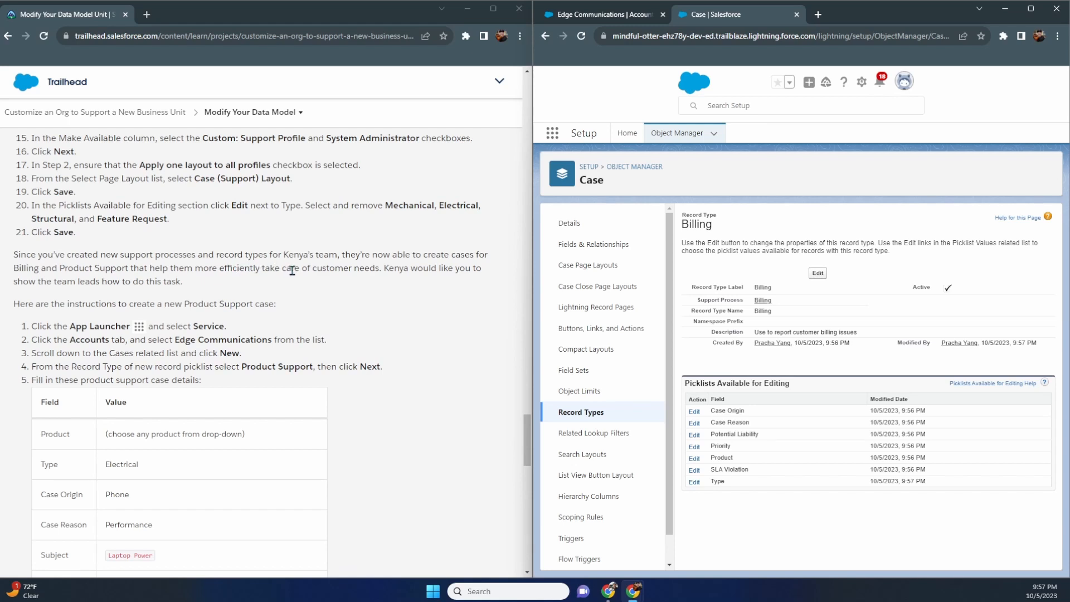
scroll(291, 271, "down", 1)
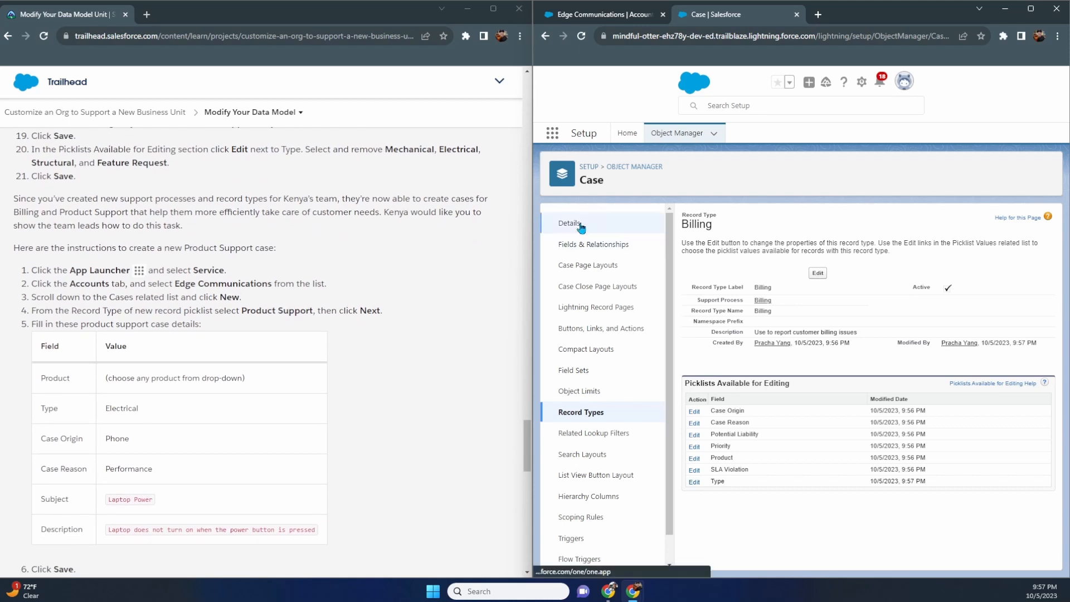
left_click(612, 19)
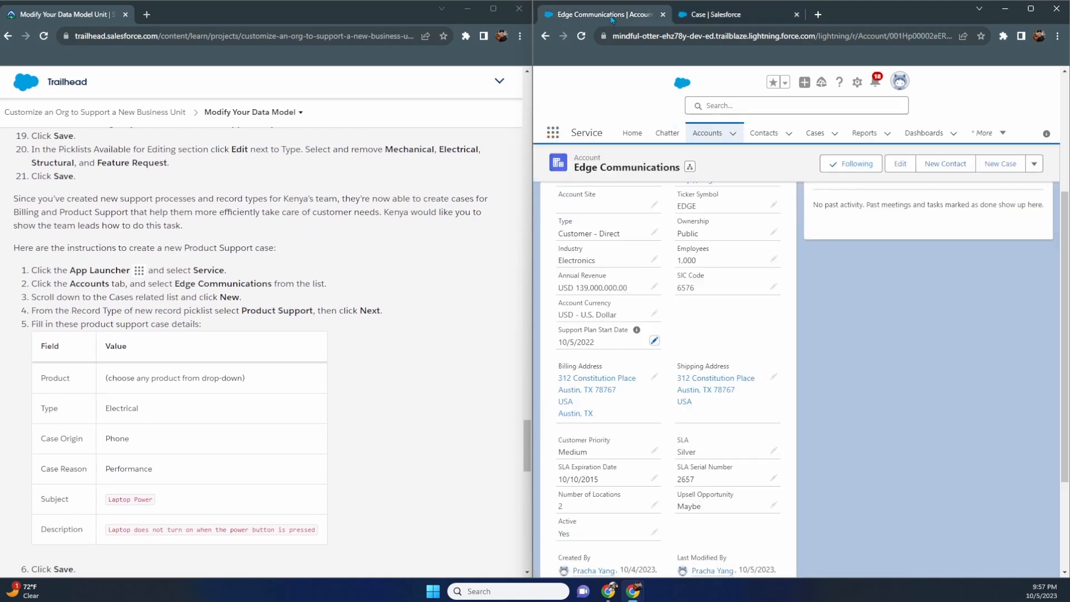
left_click(553, 133)
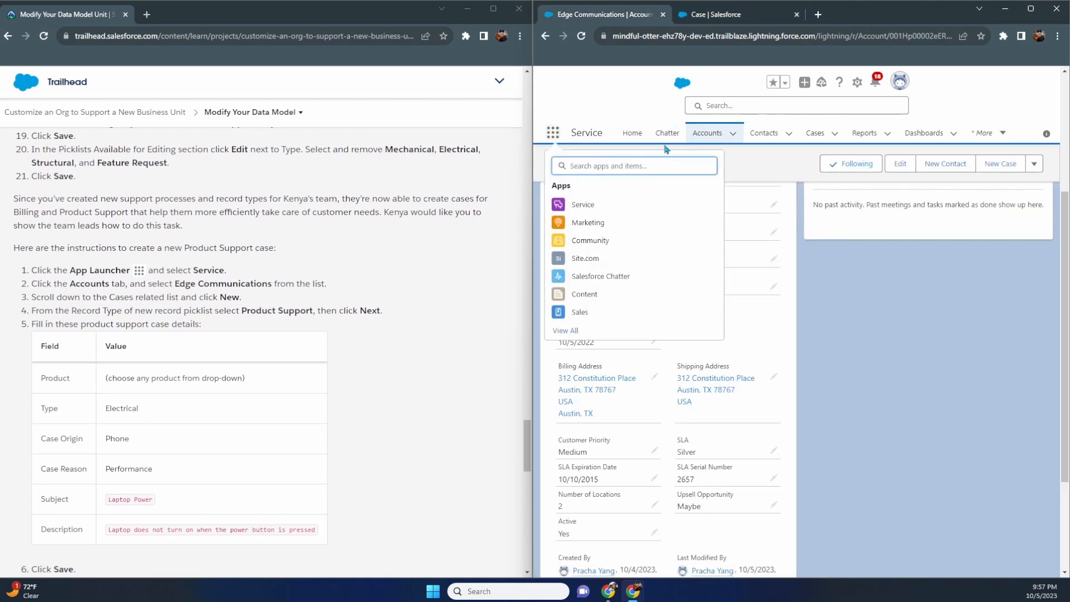
left_click(701, 19)
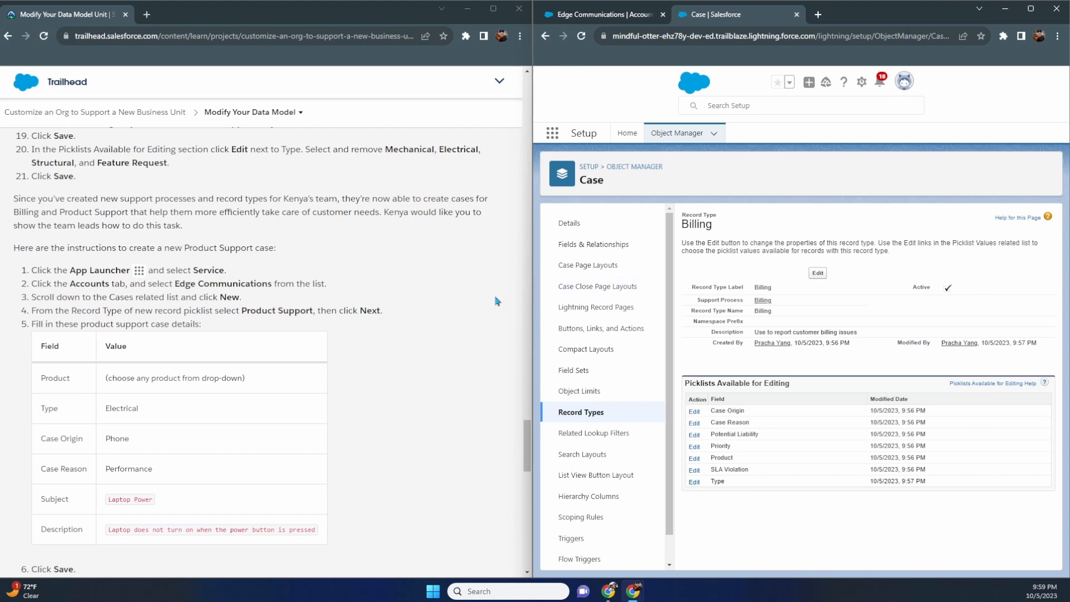
- Switch to the Service app, open the Edge Communications account and start a new case from its Cases list
scroll(494, 304, "down", 1)
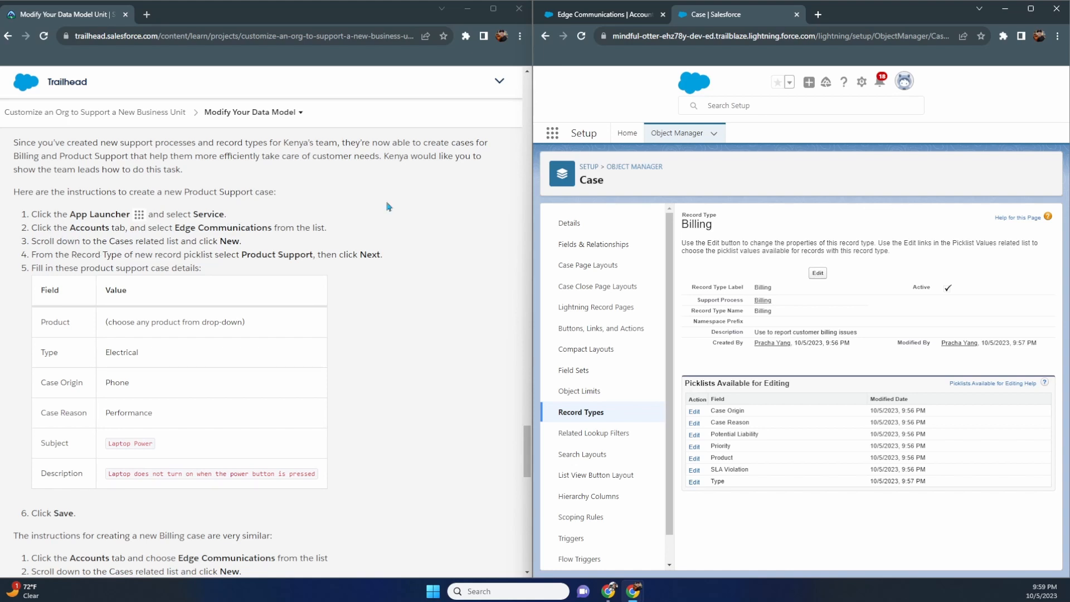
left_click(606, 14)
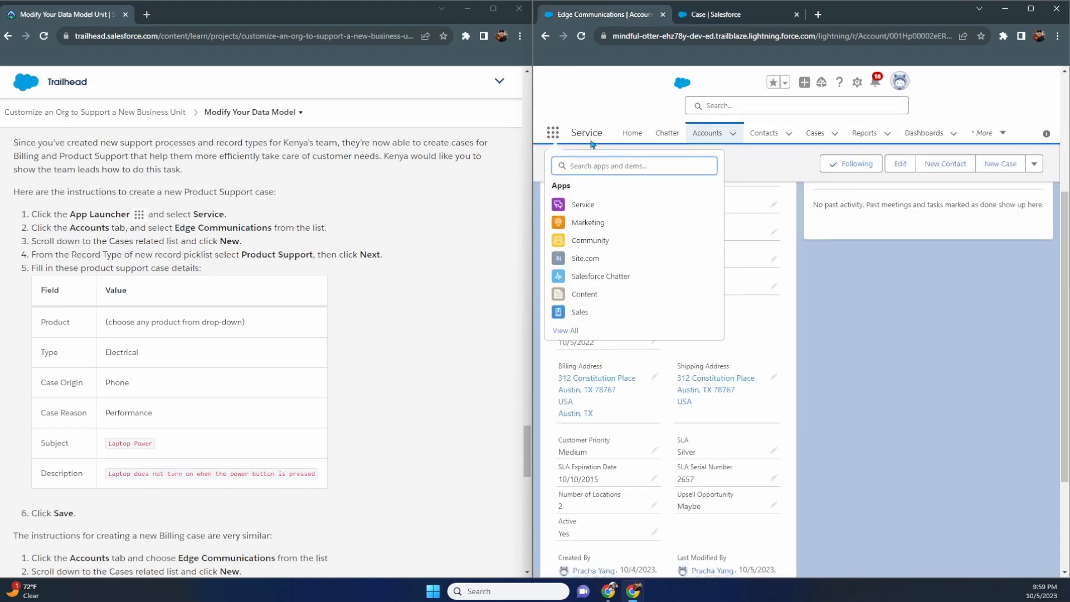
left_click(584, 206)
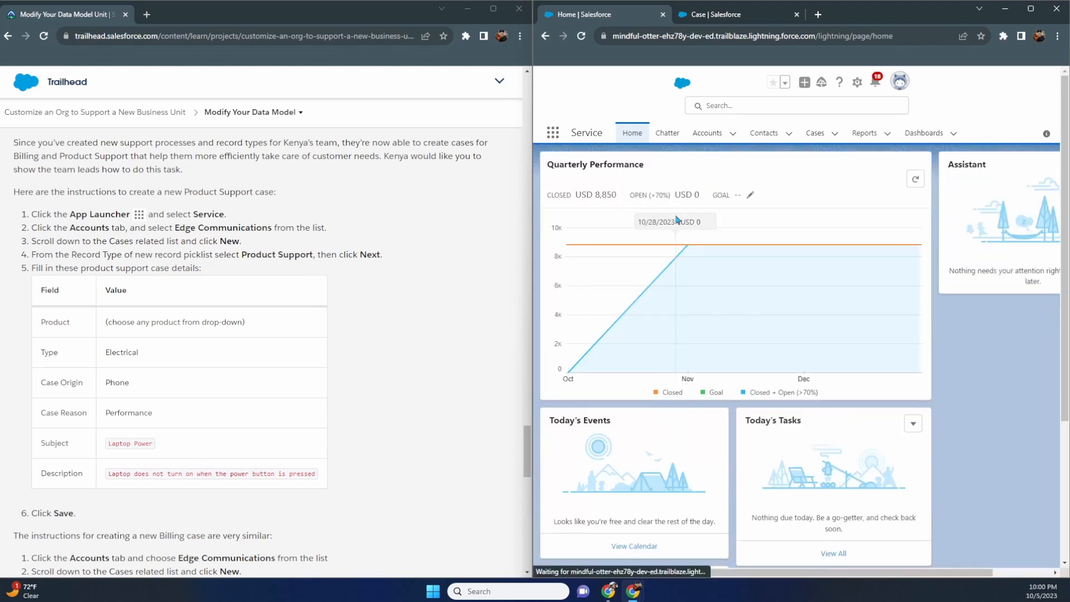
left_click(706, 133)
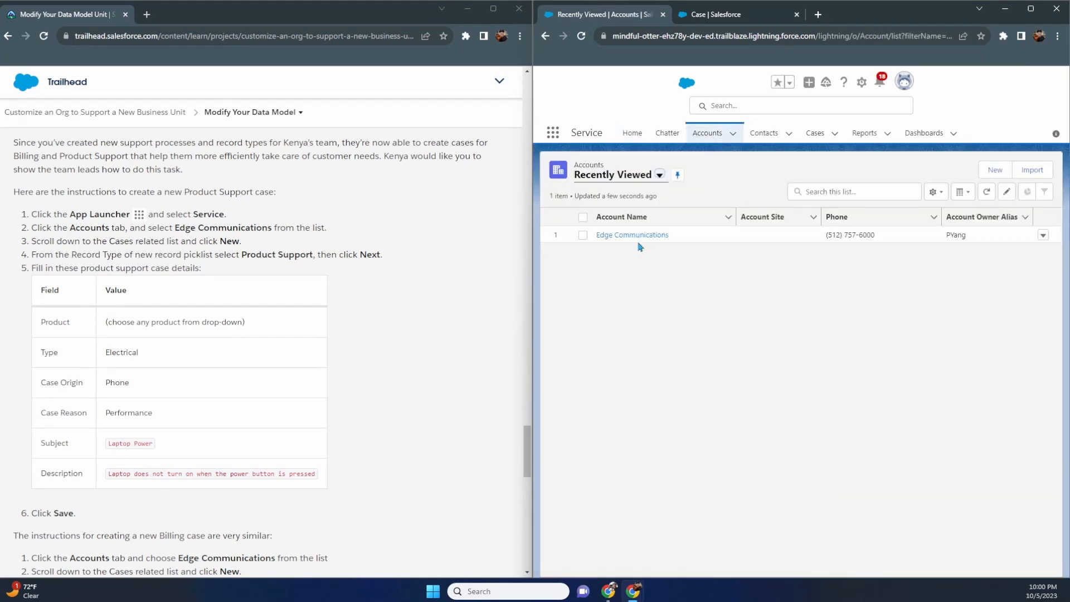
left_click(633, 239)
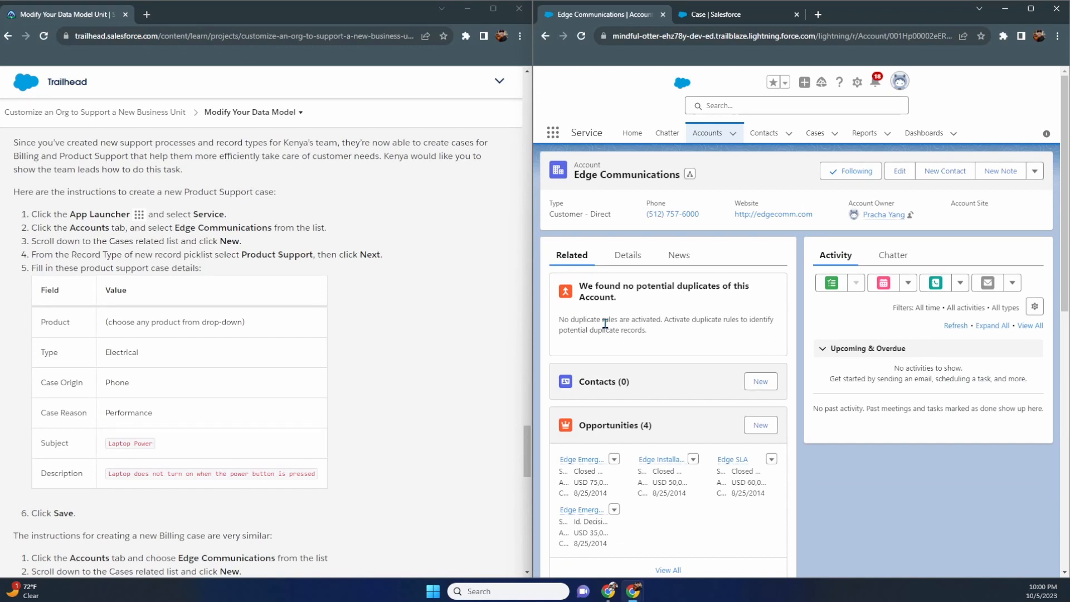
scroll(619, 325, "down", 5)
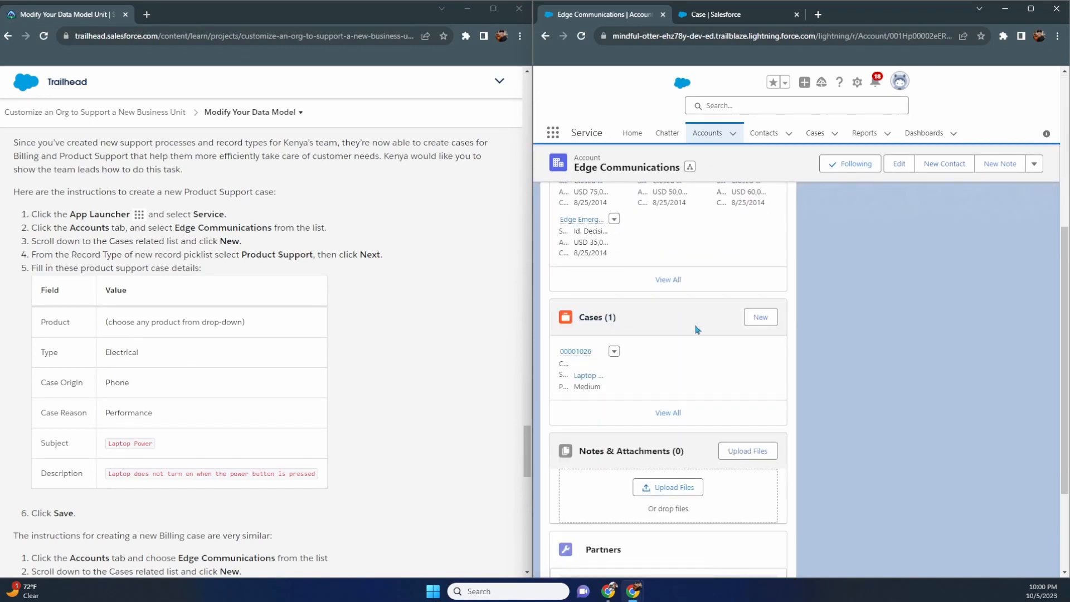
left_click(760, 317)
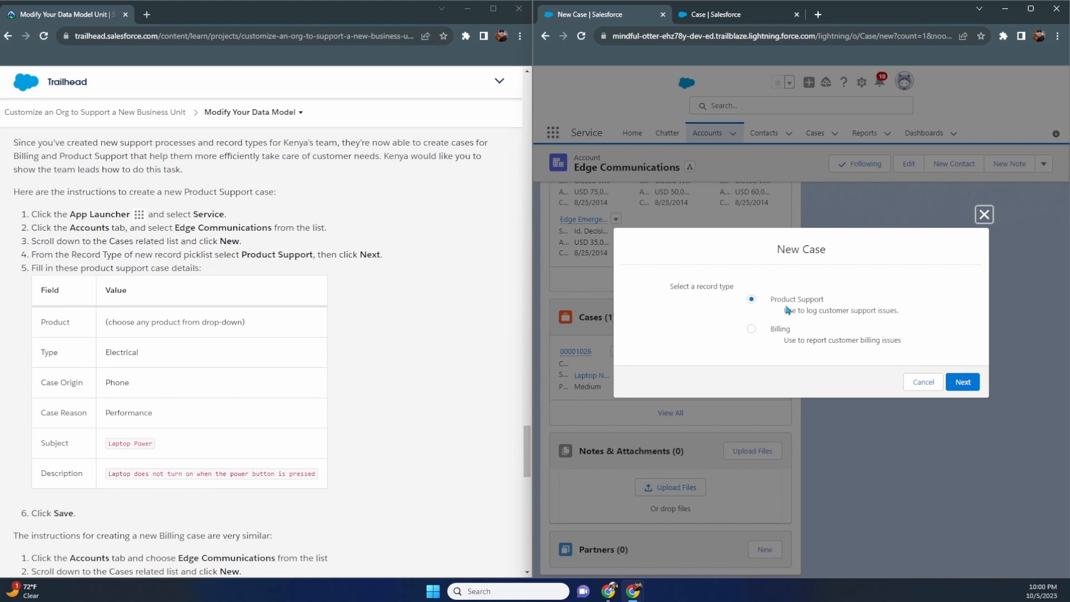
- Continue with Product Support and set Product GC1040, Type Electrical, Case Origin Phone, Case Reason Performance
left_click(962, 382)
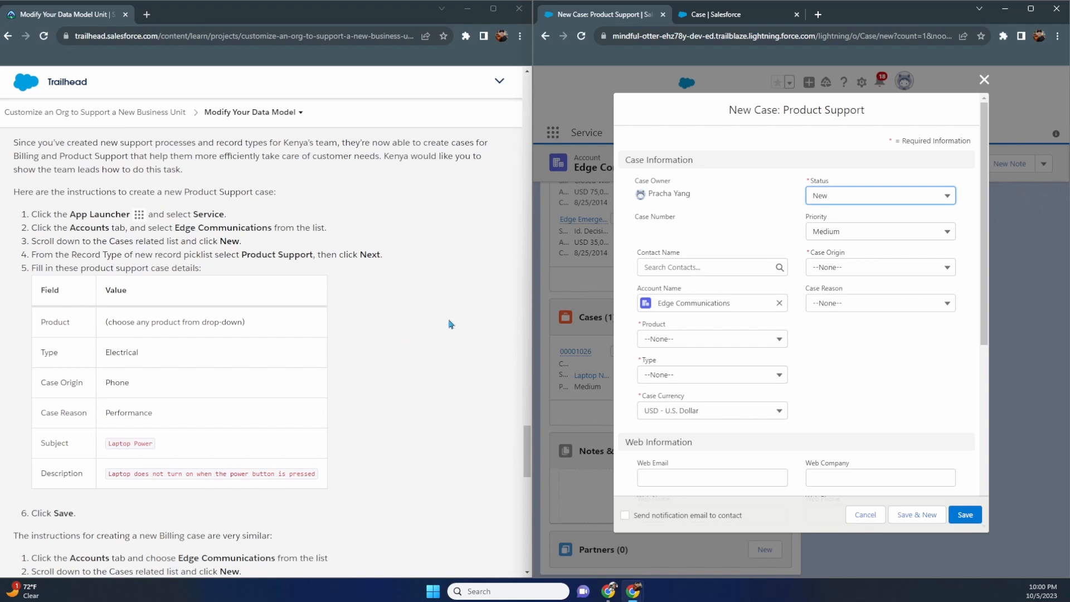
left_click(703, 338)
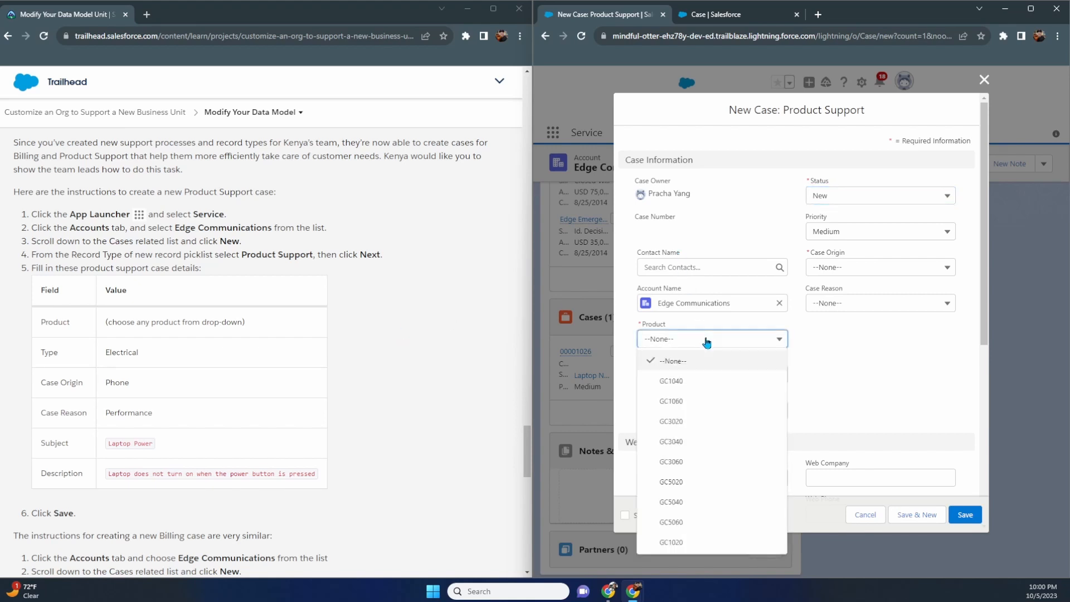
left_click(704, 384)
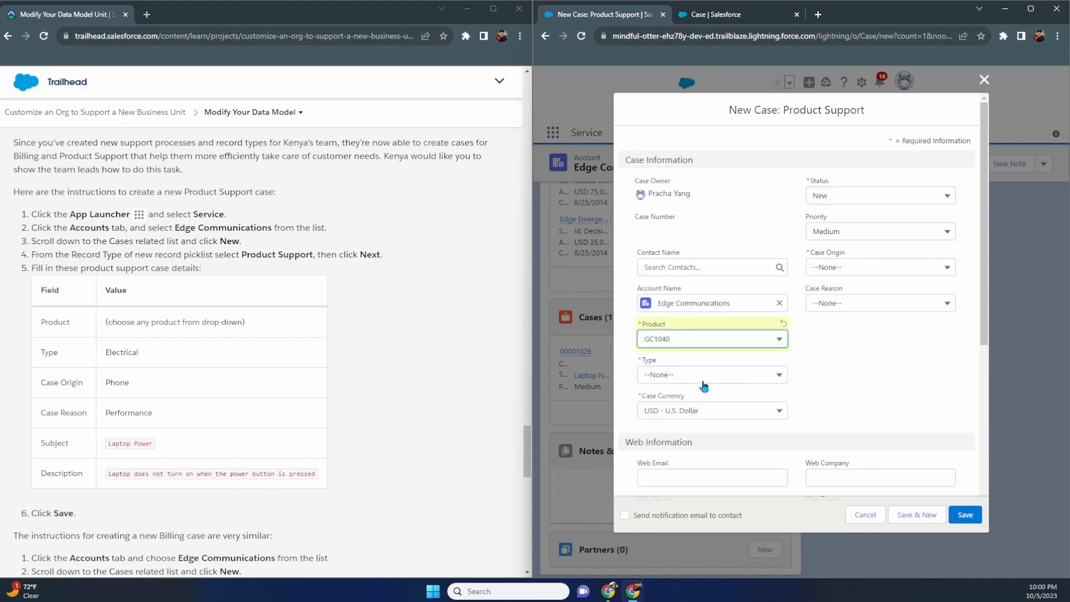
left_click(703, 381)
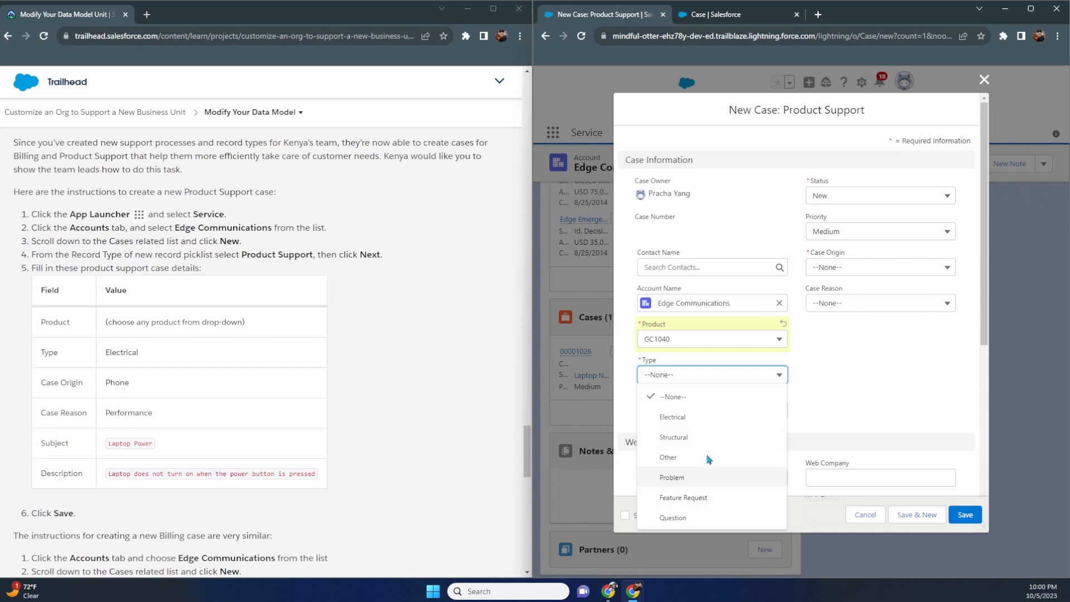
left_click(706, 425)
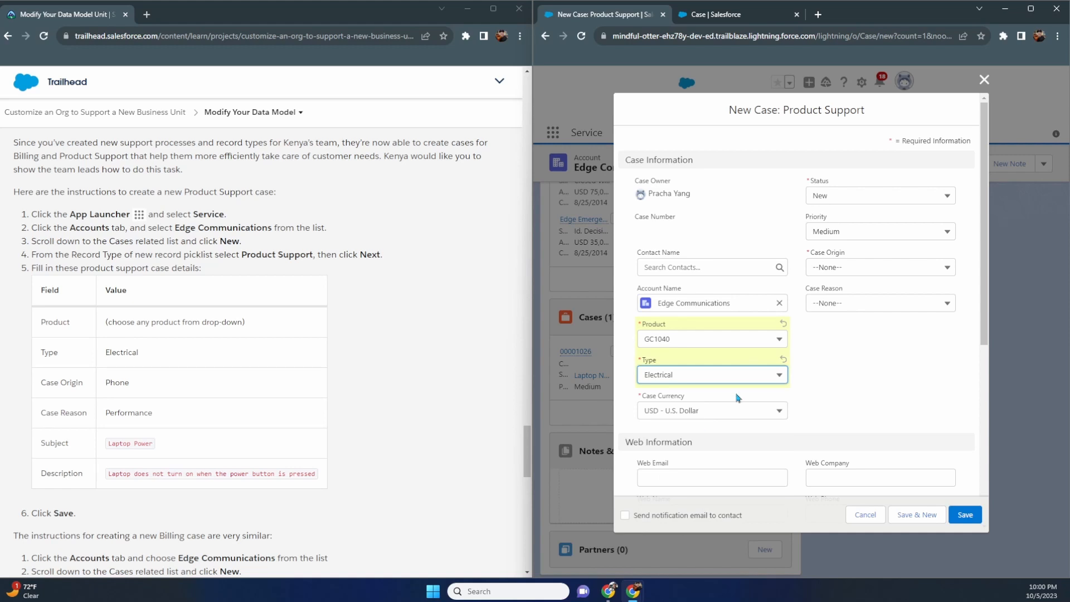
left_click(839, 273)
left_click(839, 315)
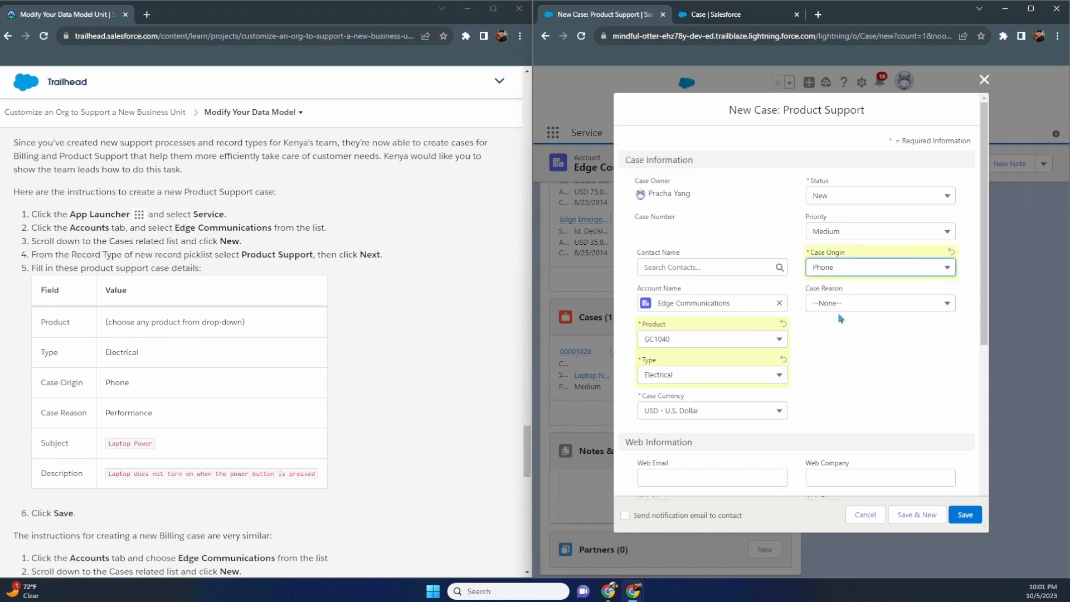
left_click(840, 307)
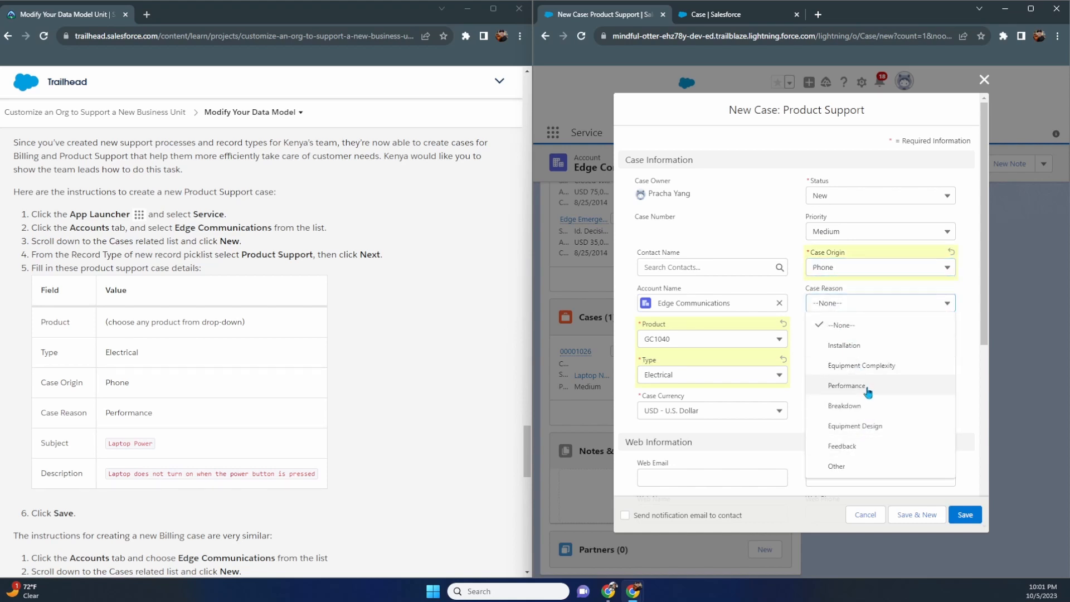
left_click(869, 387)
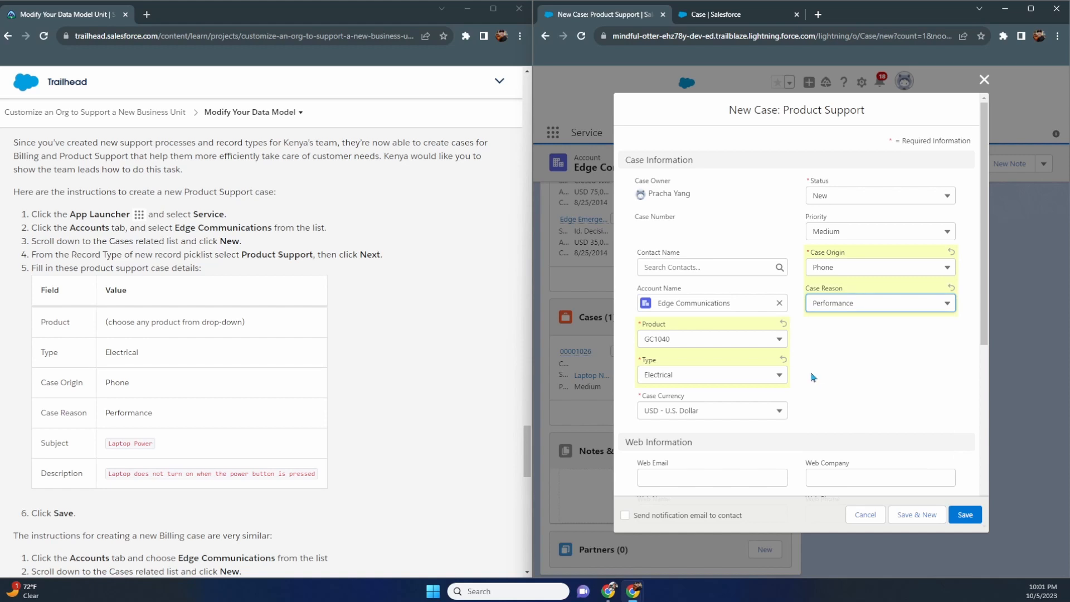
scroll(813, 378, "down", 5)
- Enter subject 'Laptop Power' and description 'Laptop does not turn on when the power button is pressed.'
left_click(743, 404)
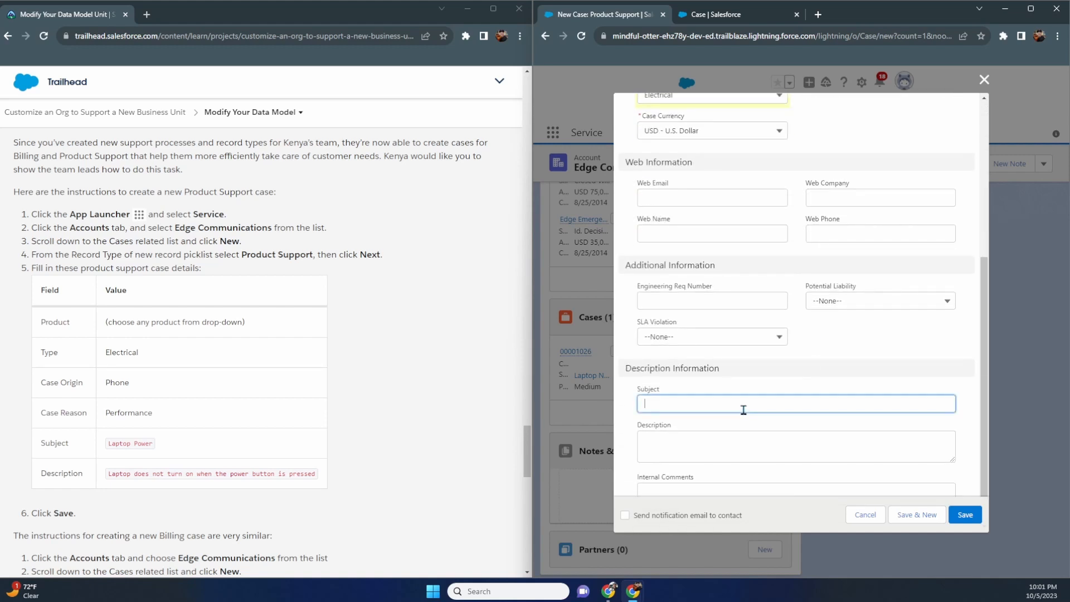
type("Laptop")
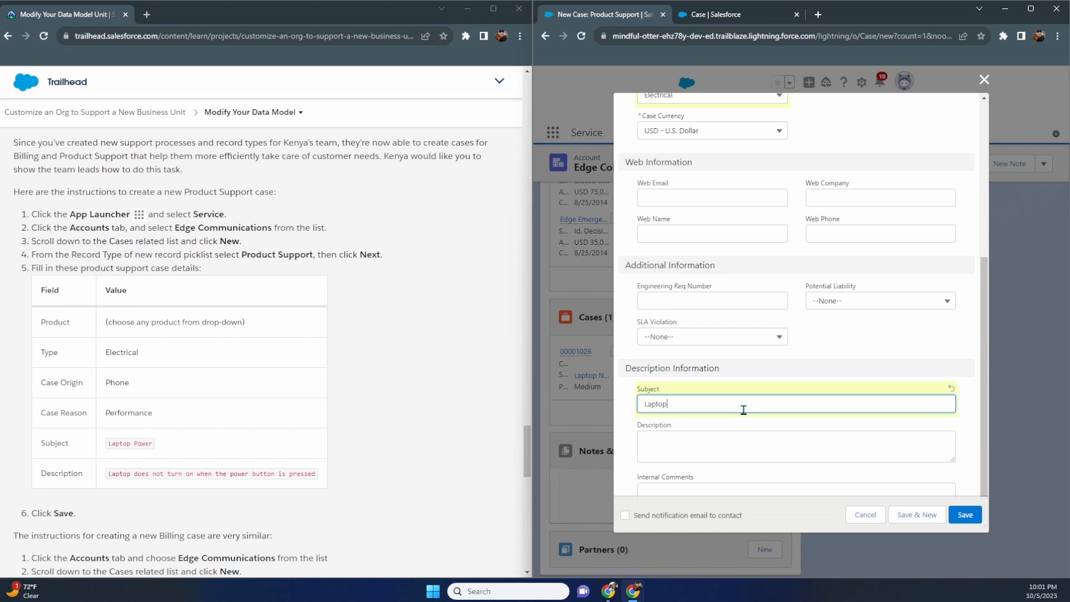
type(" Power")
key("Tab")
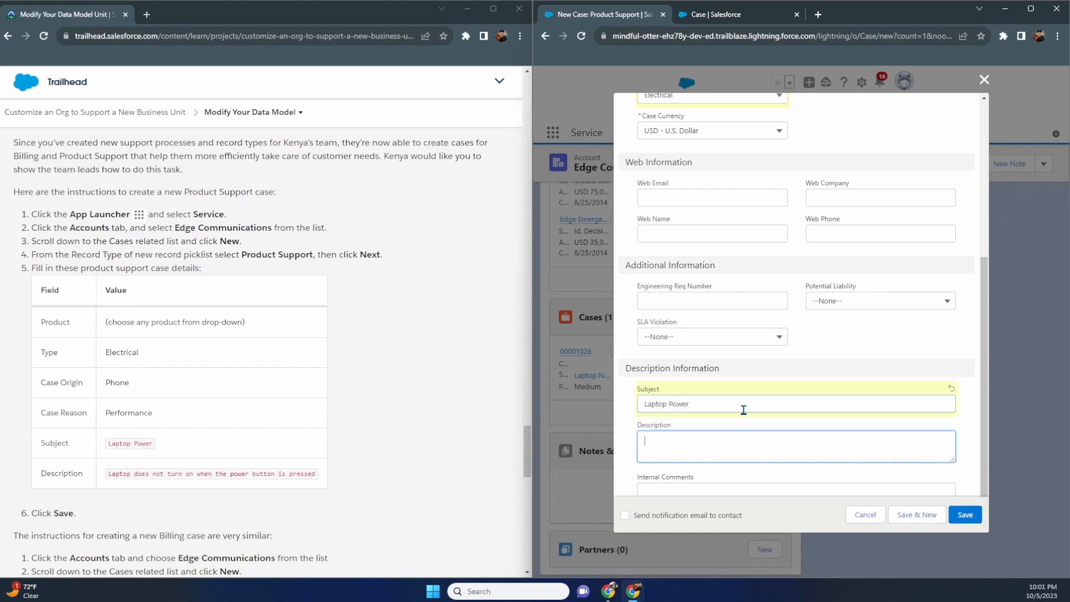
type("L")
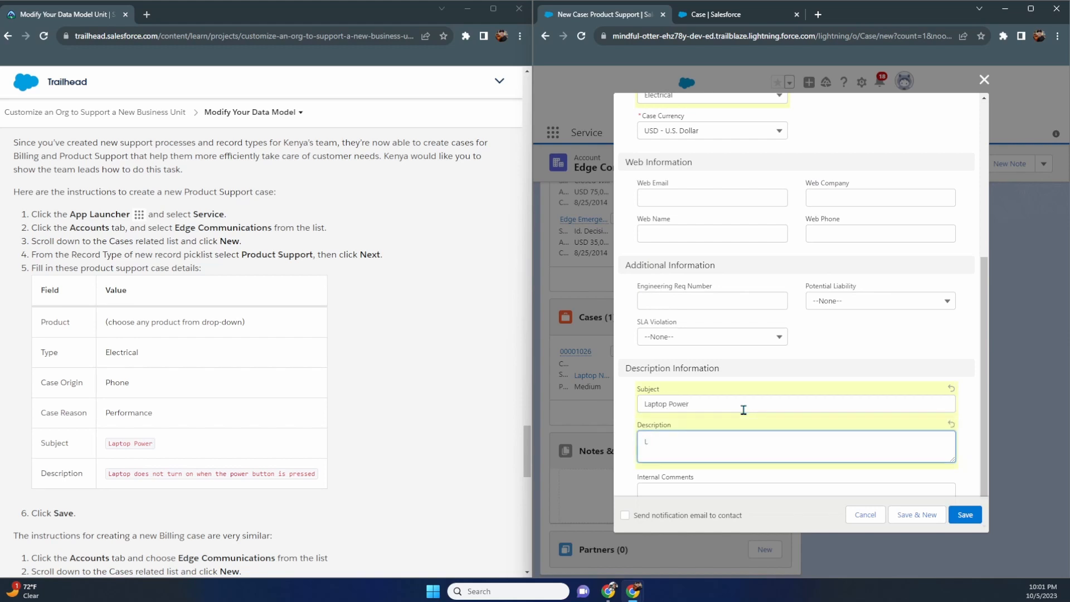
type("Laptop does not turn on when theh power button is pressed.")
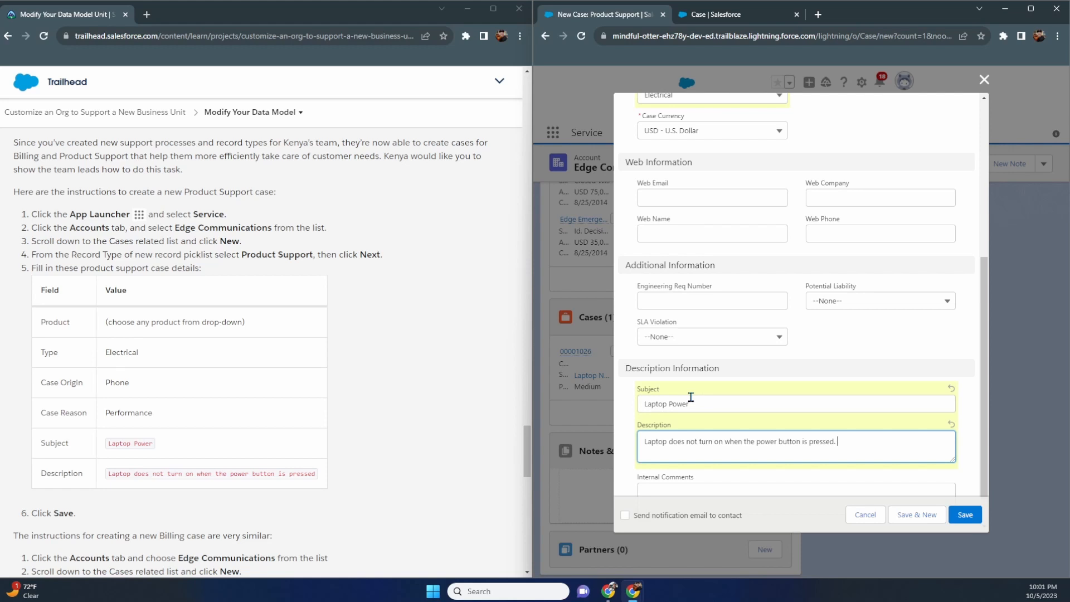
- Recheck the case Type picklist options and close it unchanged
scroll(691, 396, "up", 3)
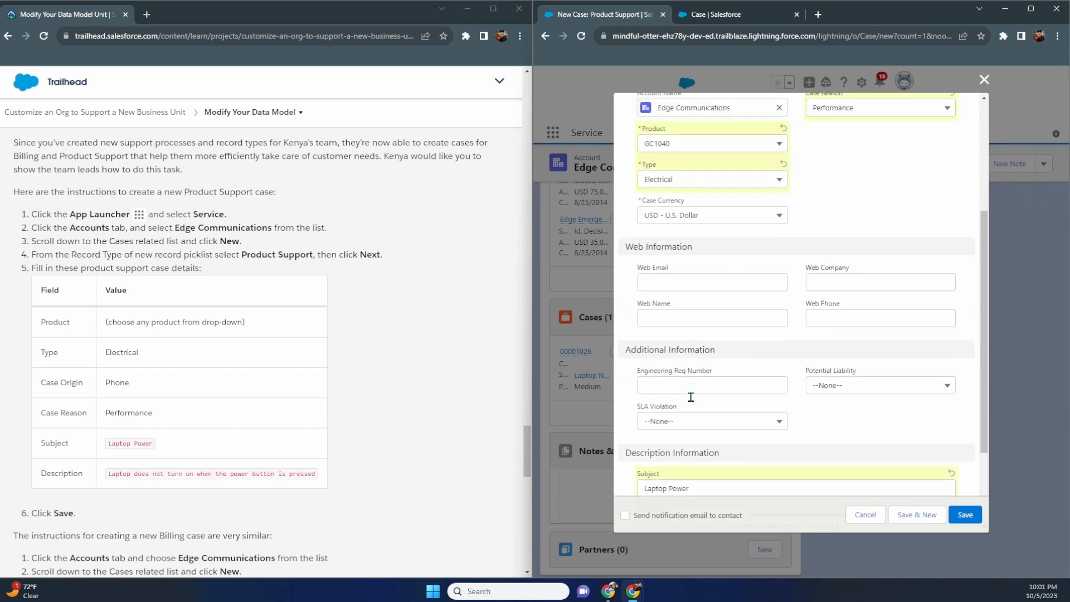
scroll(712, 274, "up", 1)
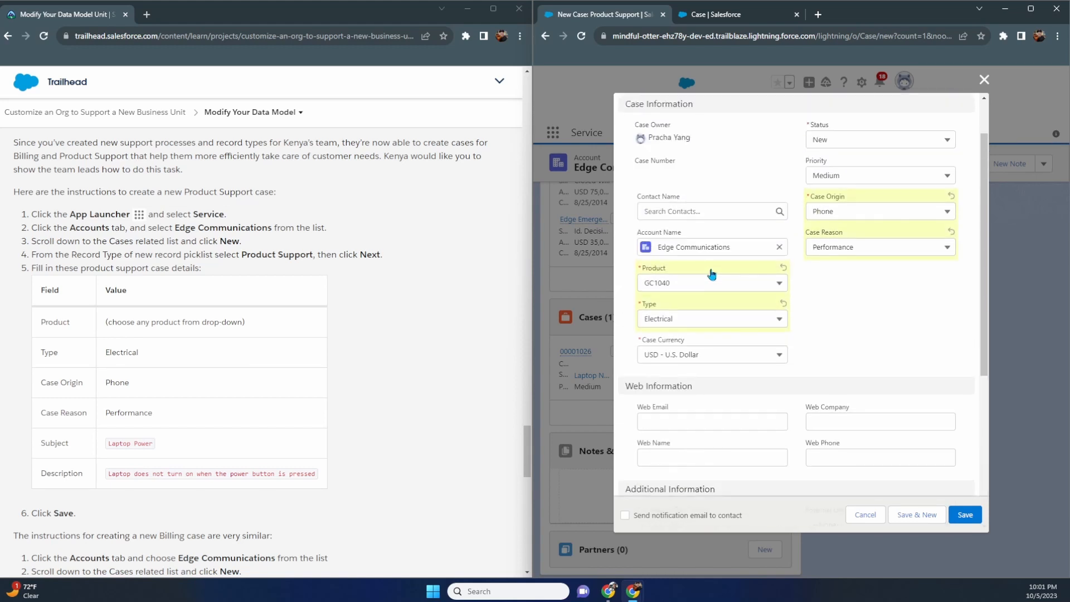
left_click(743, 322)
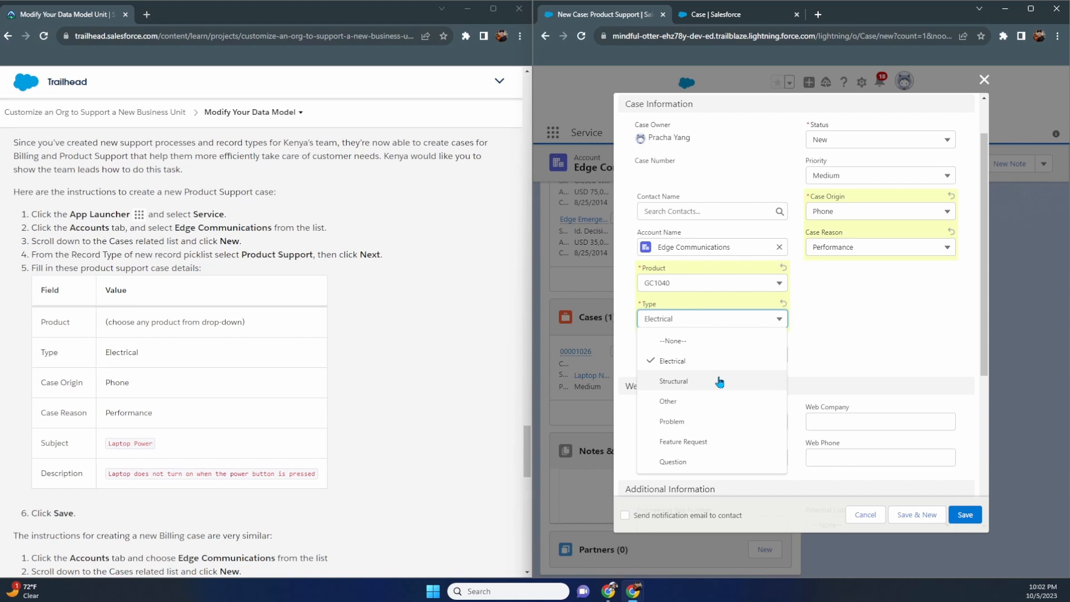
left_click(936, 350)
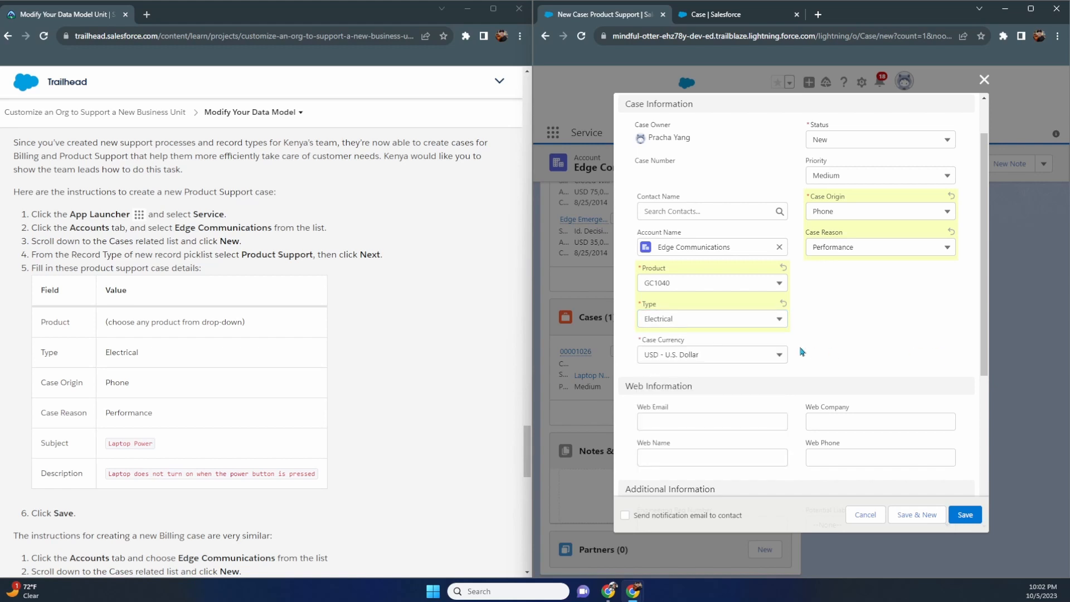
scroll(800, 349, "down", 5)
scroll(389, 371, "down", 4)
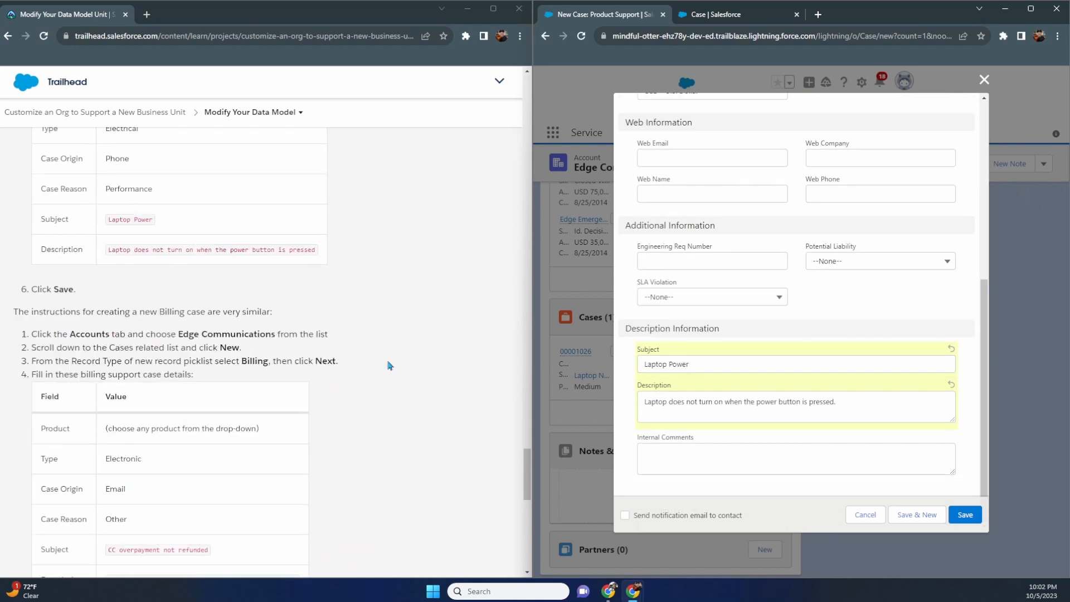
- Save case 00001027 and start another new case for Edge Communications
left_click(966, 514)
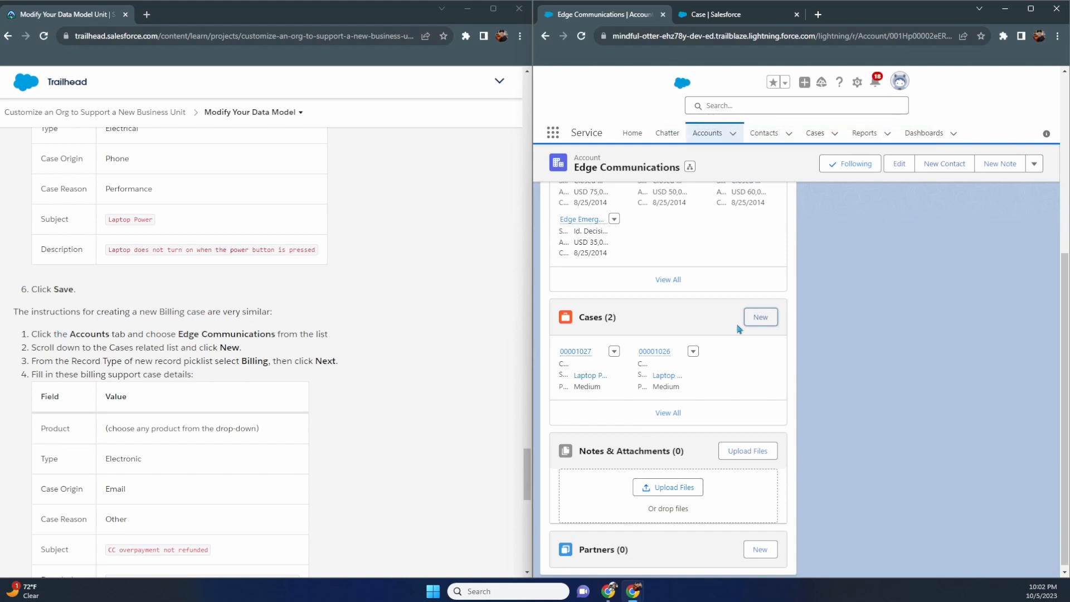
left_click(761, 317)
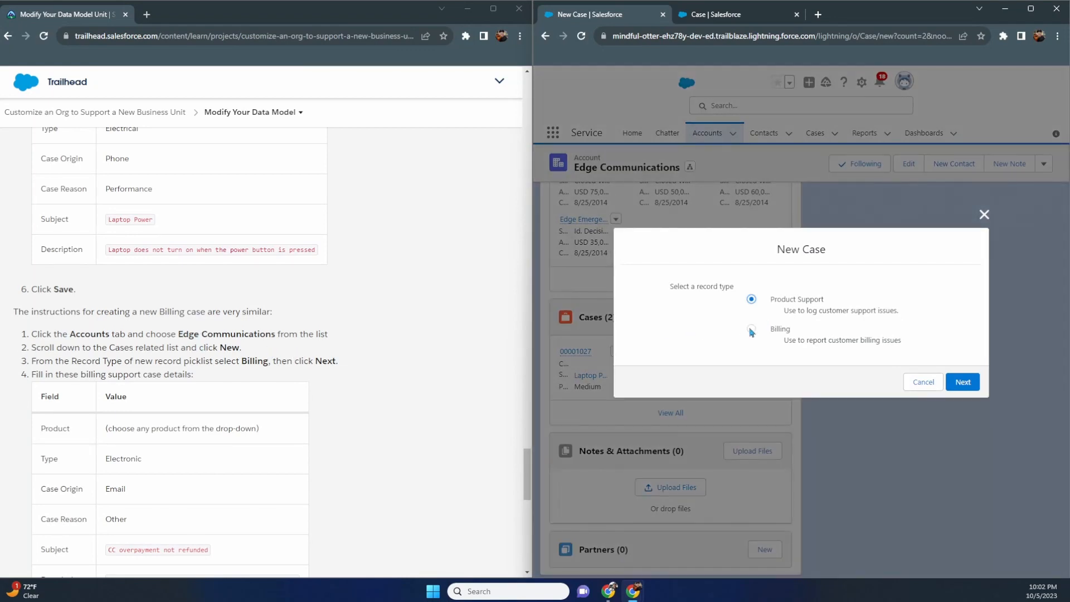
- Choose the Billing record type and set Product GC1040 and Type Electronic
left_click(751, 330)
left_click(962, 383)
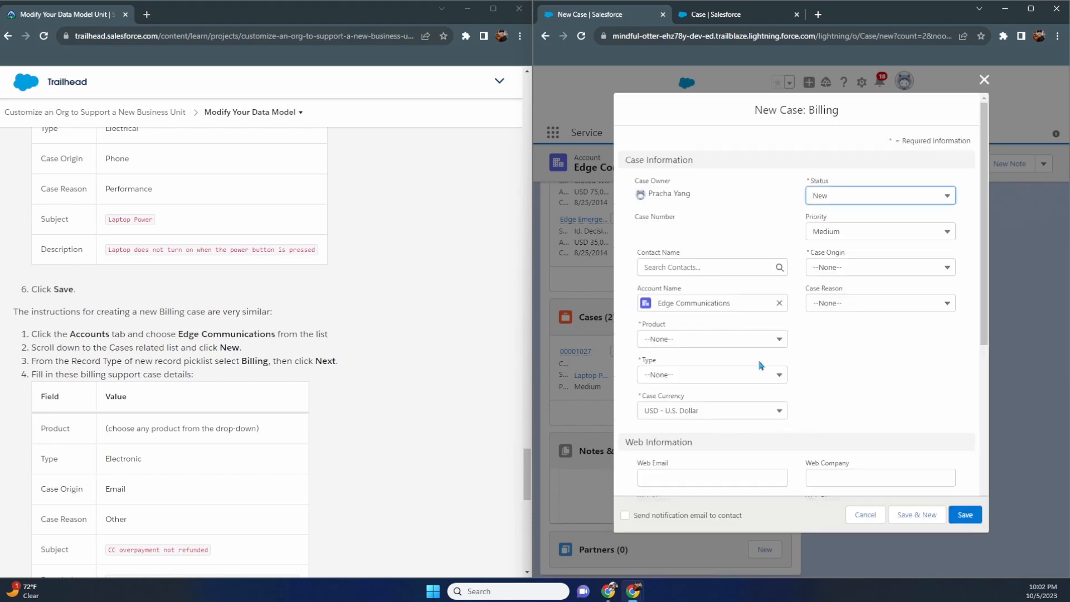
scroll(501, 332, "down", 2)
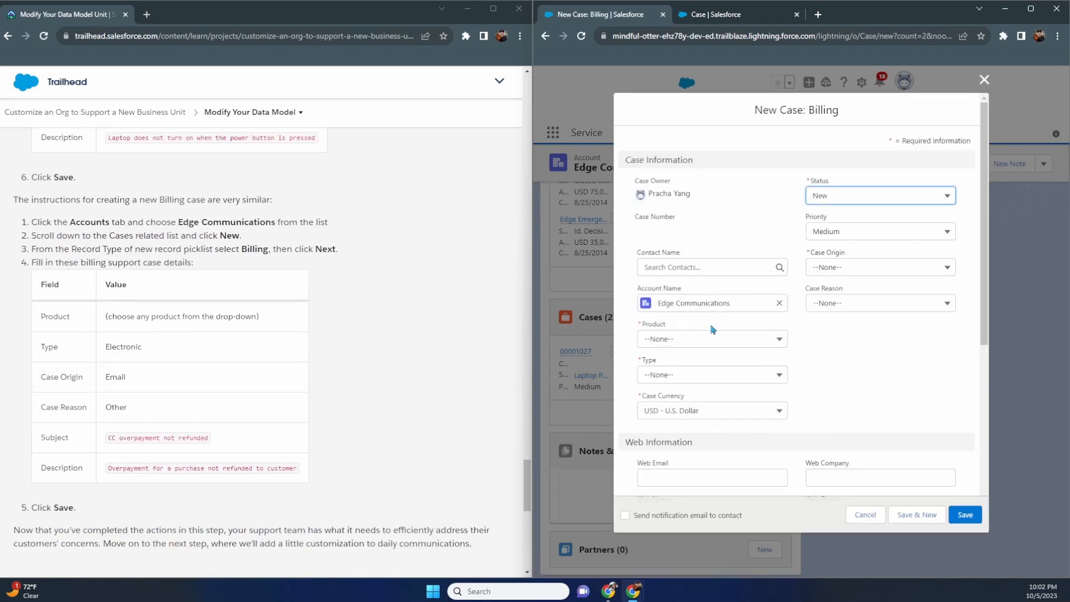
left_click(713, 339)
left_click(710, 370)
left_click(711, 381)
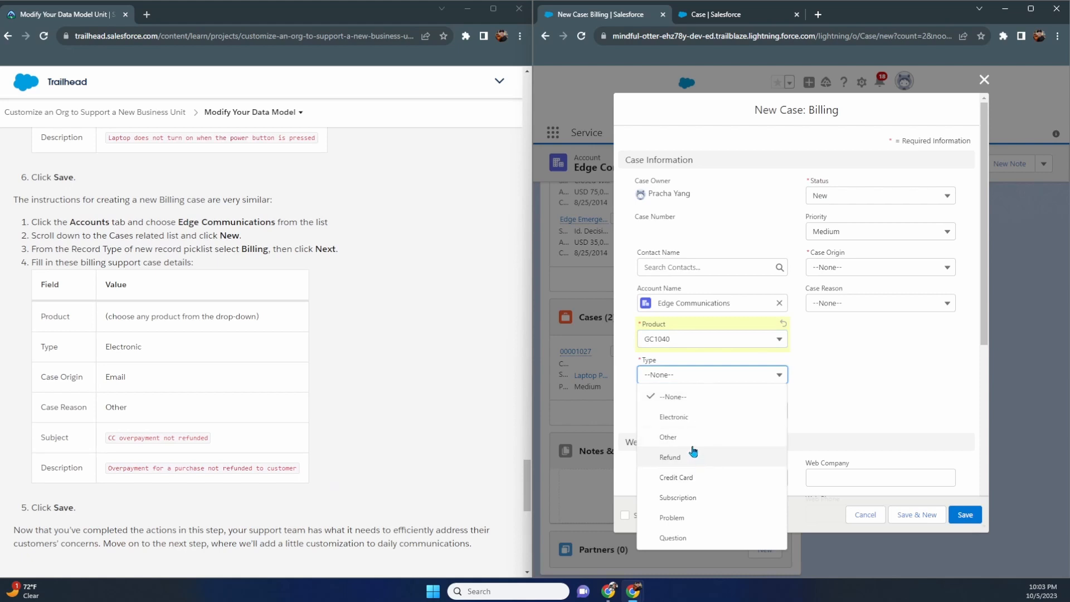
left_click(692, 416)
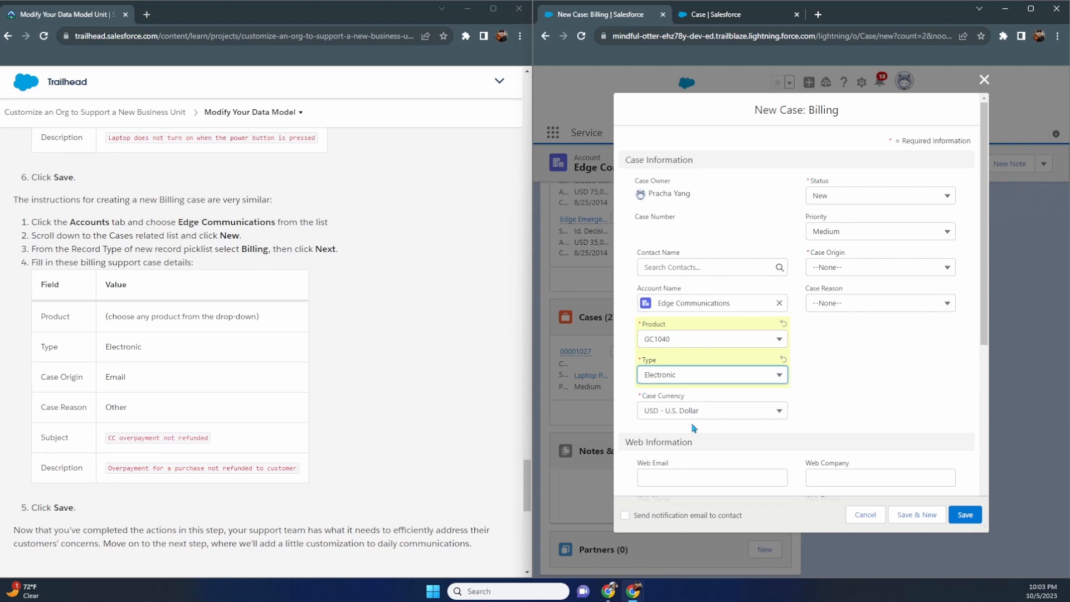
- Set Case Origin to Email and Case Reason to Other
left_click(873, 270)
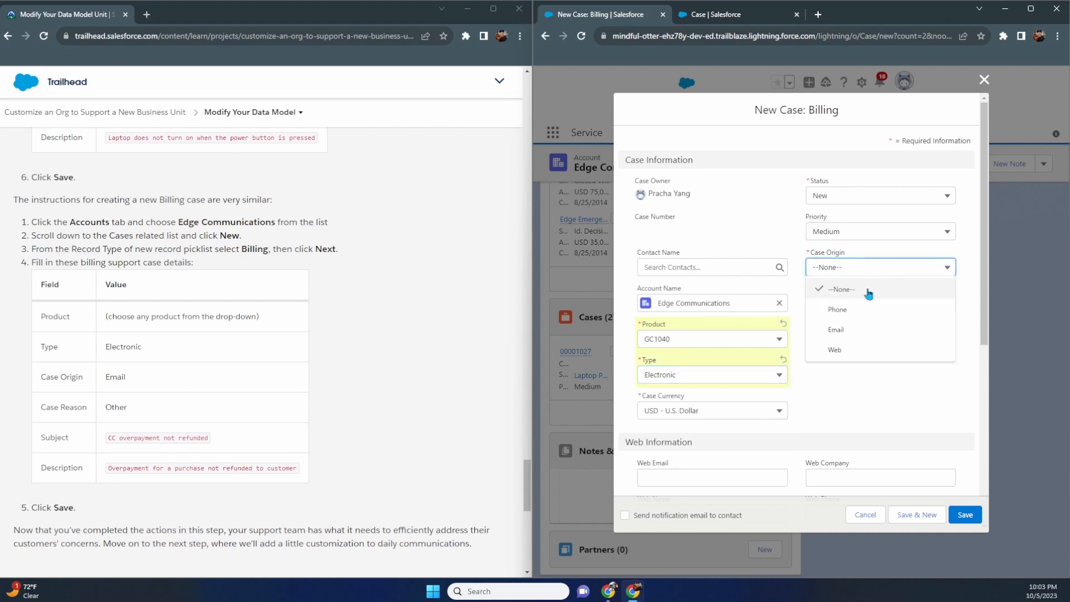
left_click(862, 329)
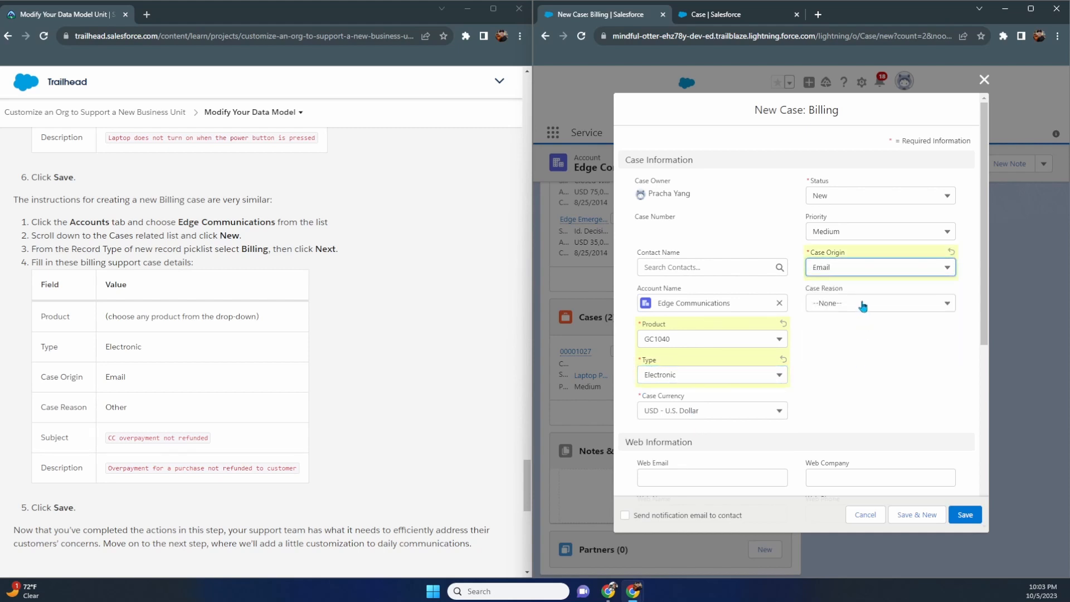
left_click(863, 307)
left_click(846, 465)
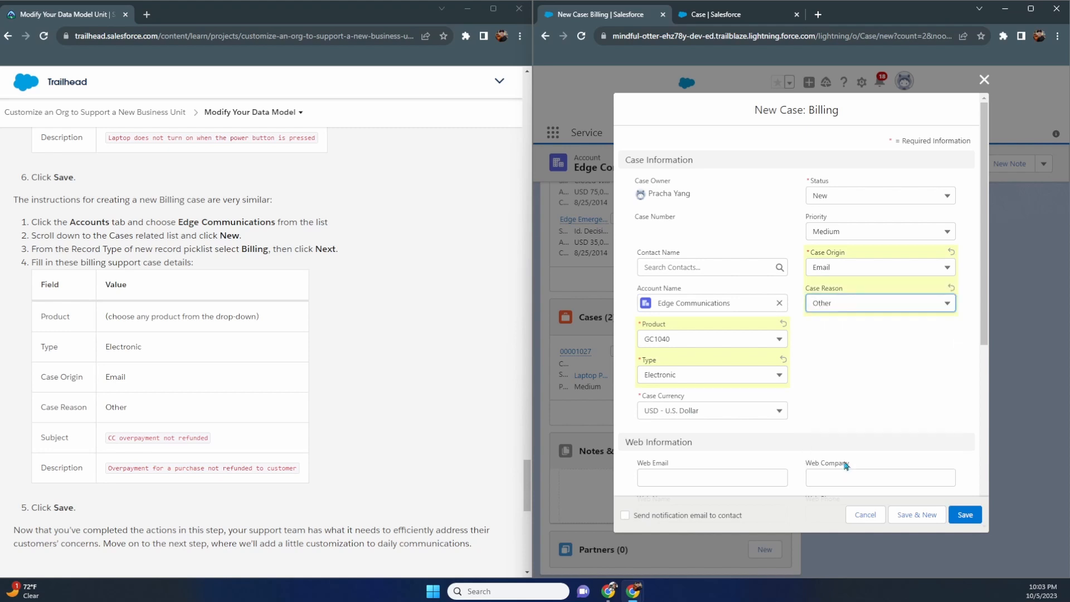
scroll(835, 389, "down", 1)
scroll(834, 389, "down", 5)
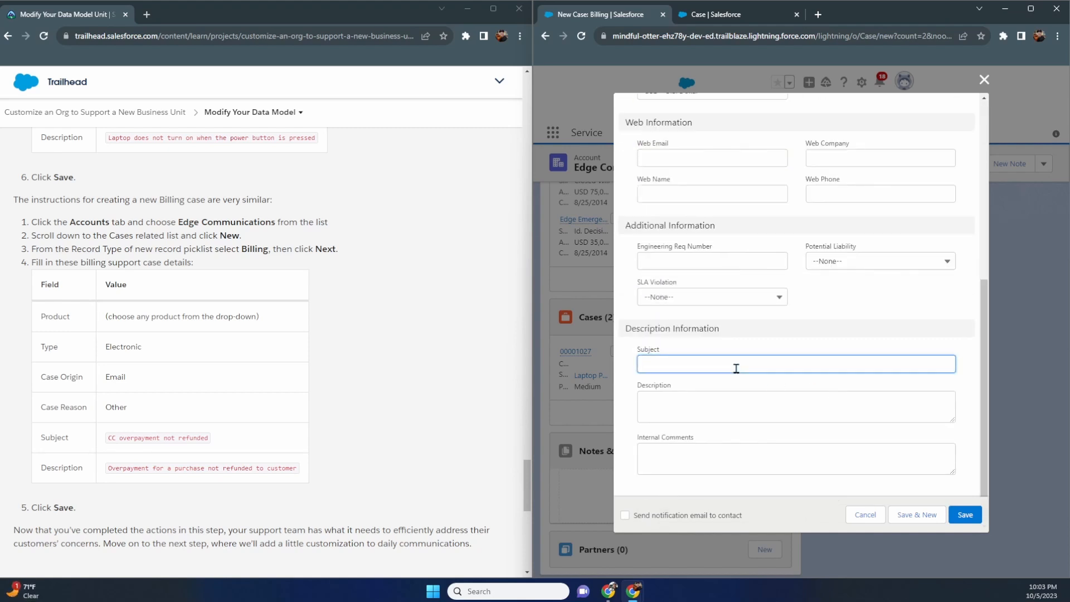
- Enter subject 'CC Overpayment not refunded' and description 'Overpayment for a purchase not refunded to customer', then save
type("CC Ove")
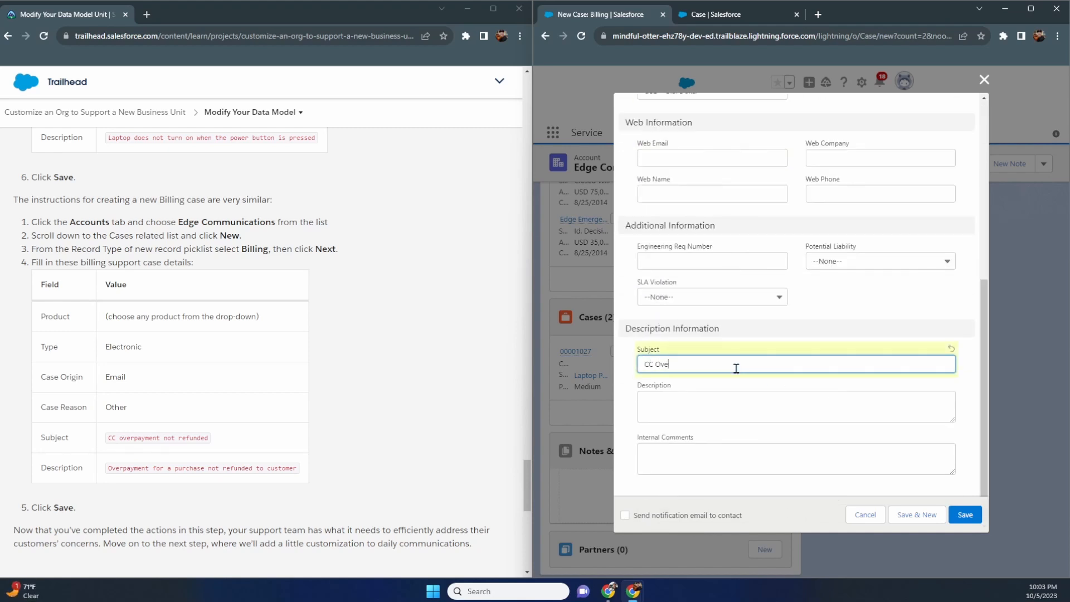
type("rpayment not refunded")
key("Tab")
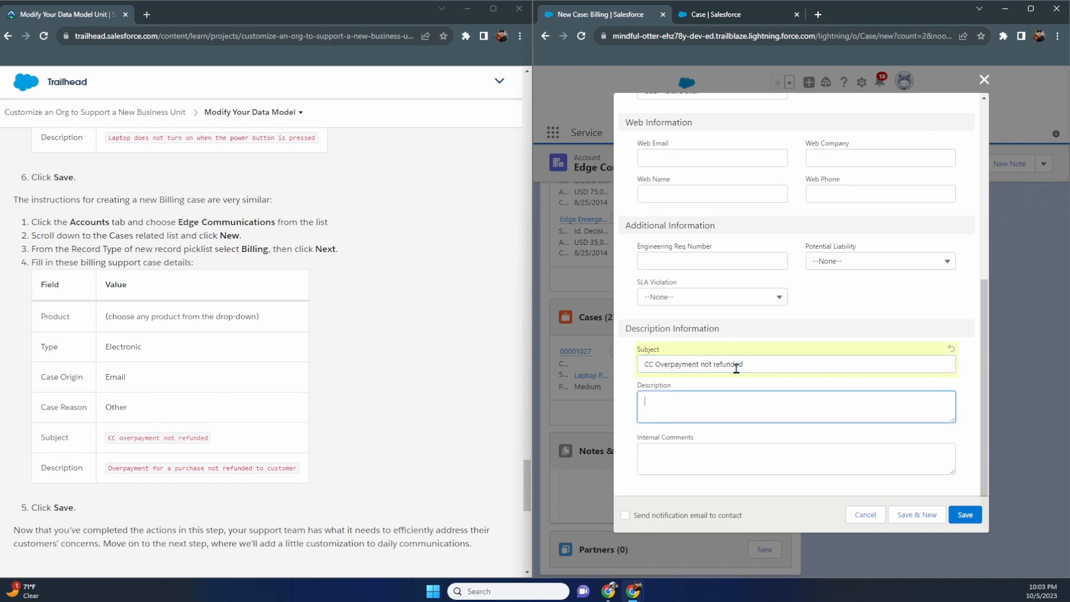
type("Overpaymen")
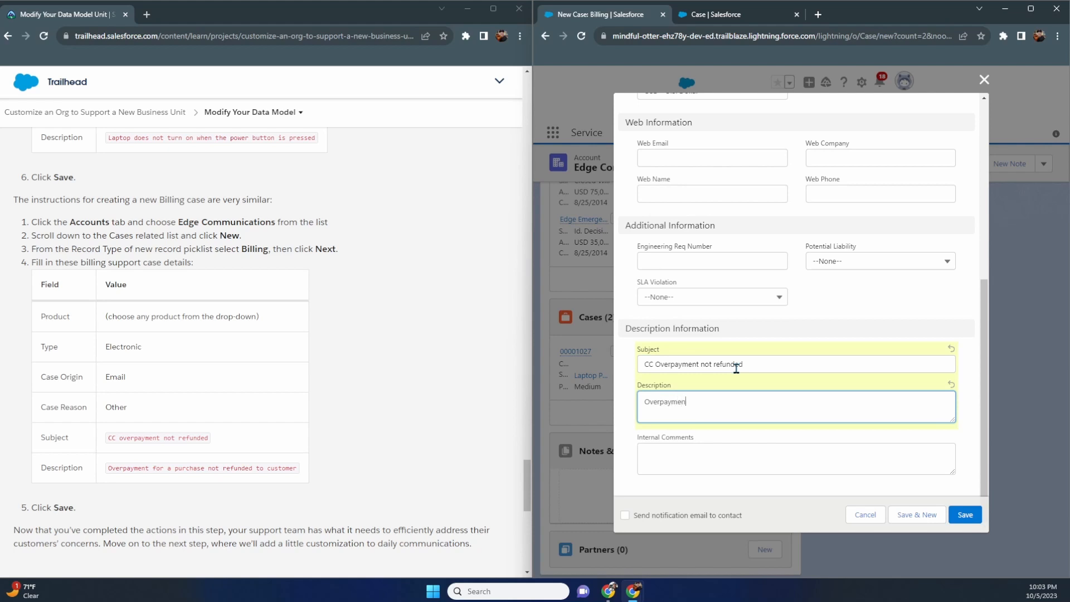
type("t for a purchase not red")
key("BackSpace")
type("funded to customer")
scroll(735, 372, "up", 5)
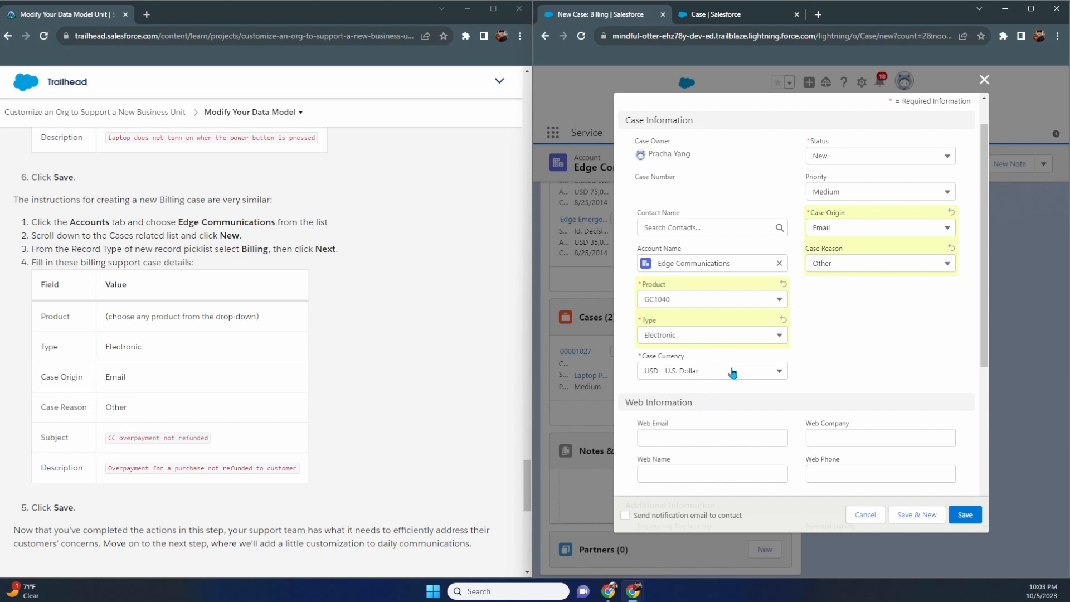
scroll(735, 372, "down", 5)
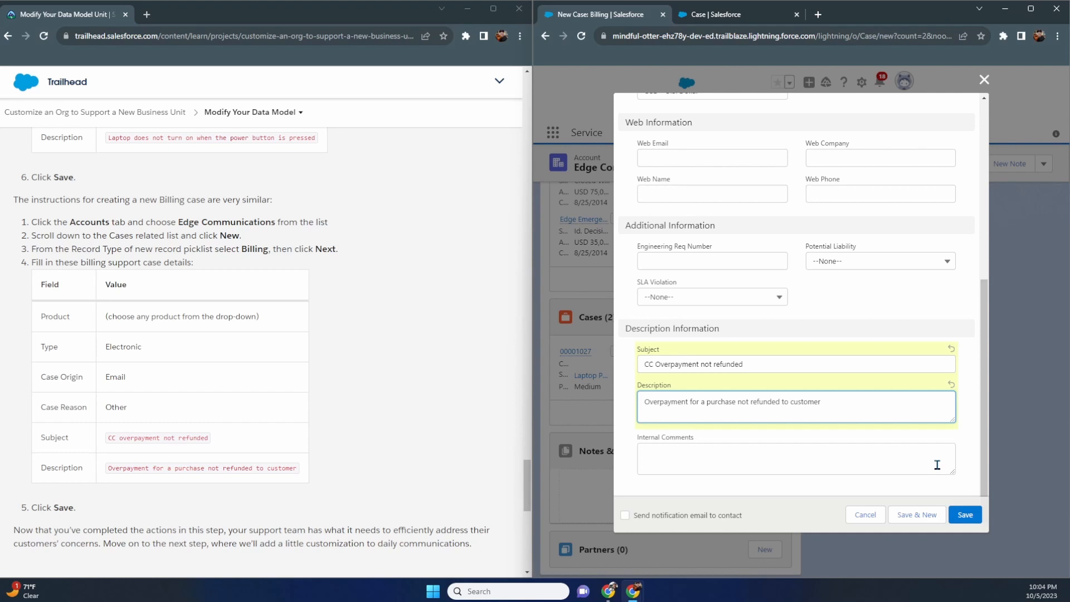
left_click(968, 516)
scroll(394, 432, "down", 5)
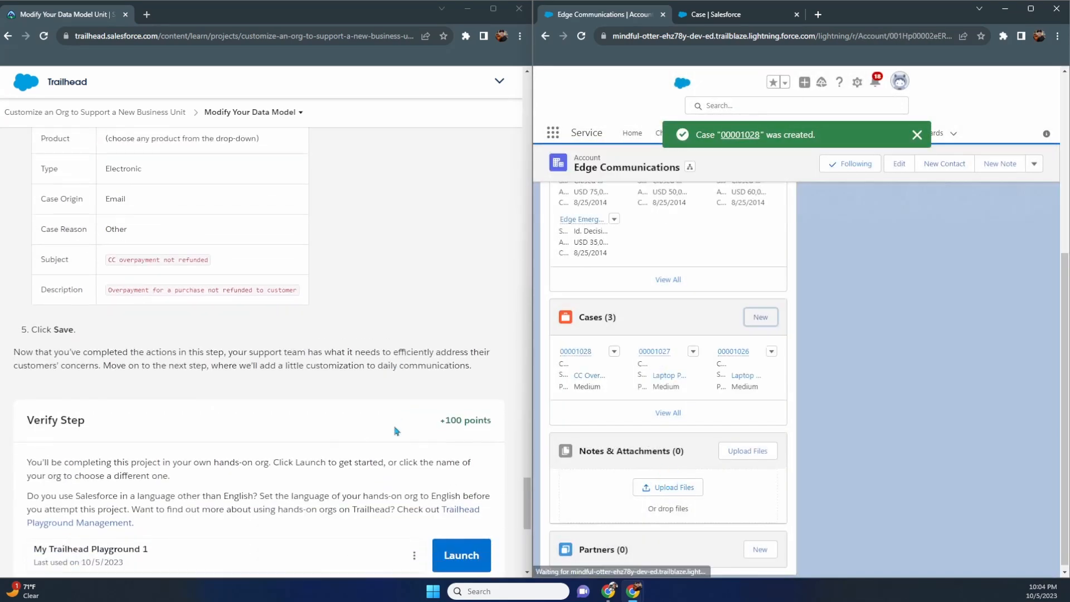
scroll(394, 431, "down", 4)
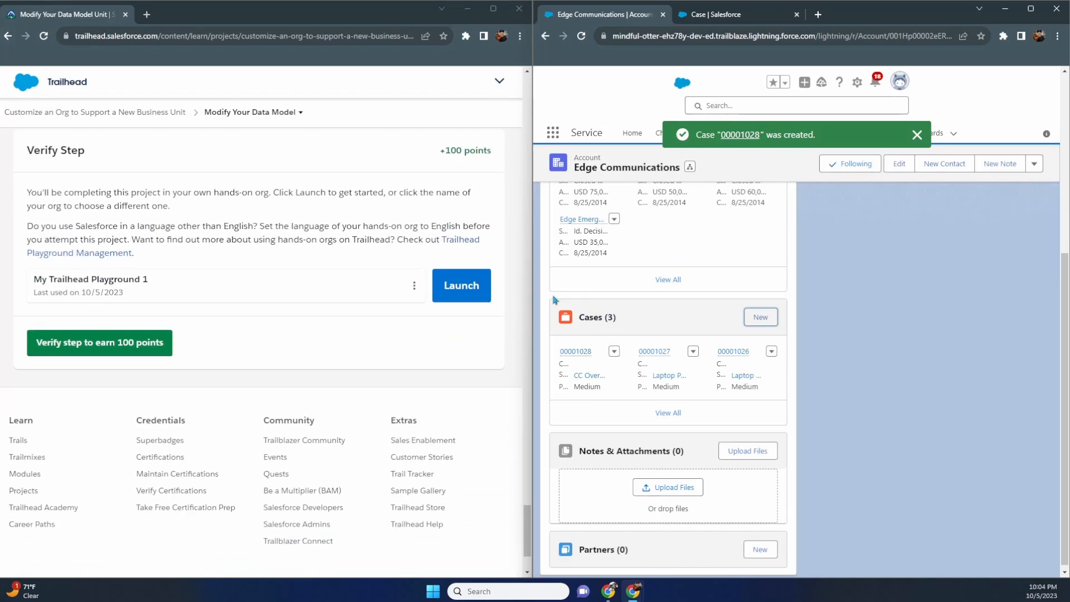
- Verify the Modify Your Data Model step for 100 points and move to the email letterhead step
left_click(111, 398)
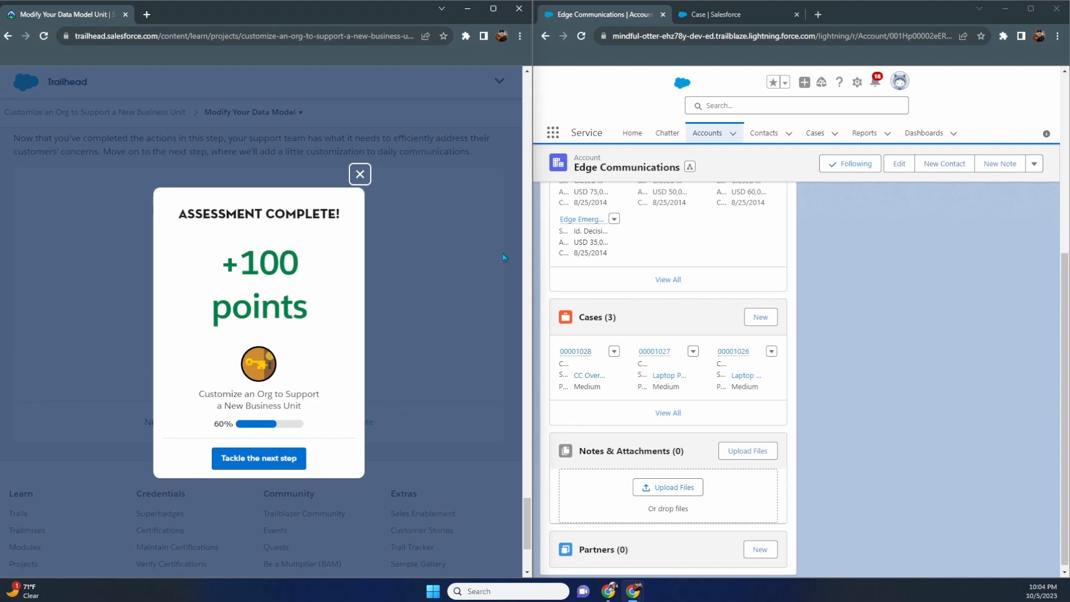
left_click(720, 16)
left_click(625, 17)
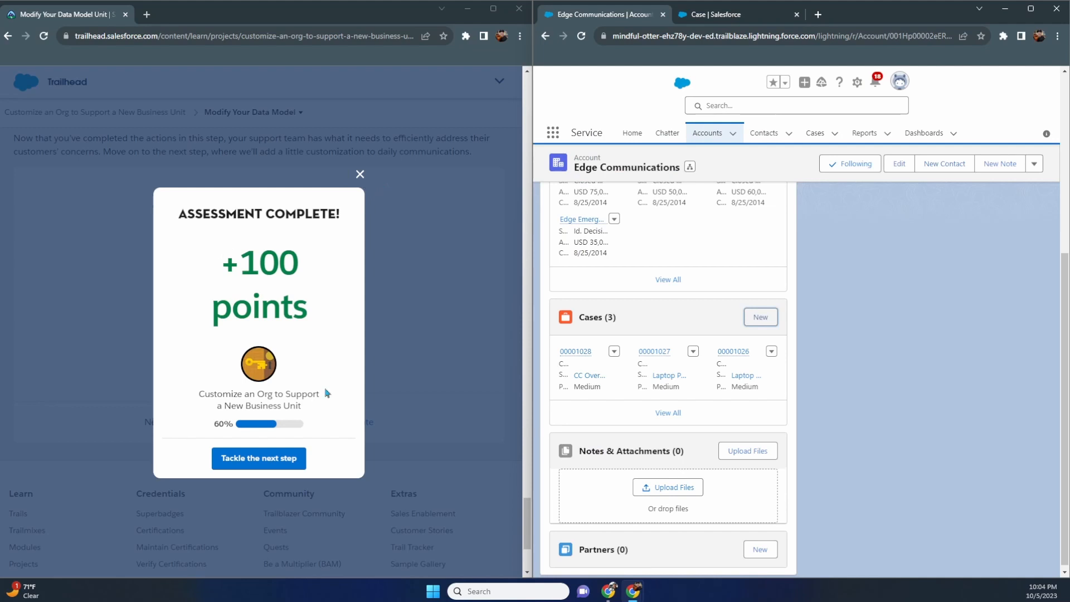
left_click(282, 462)
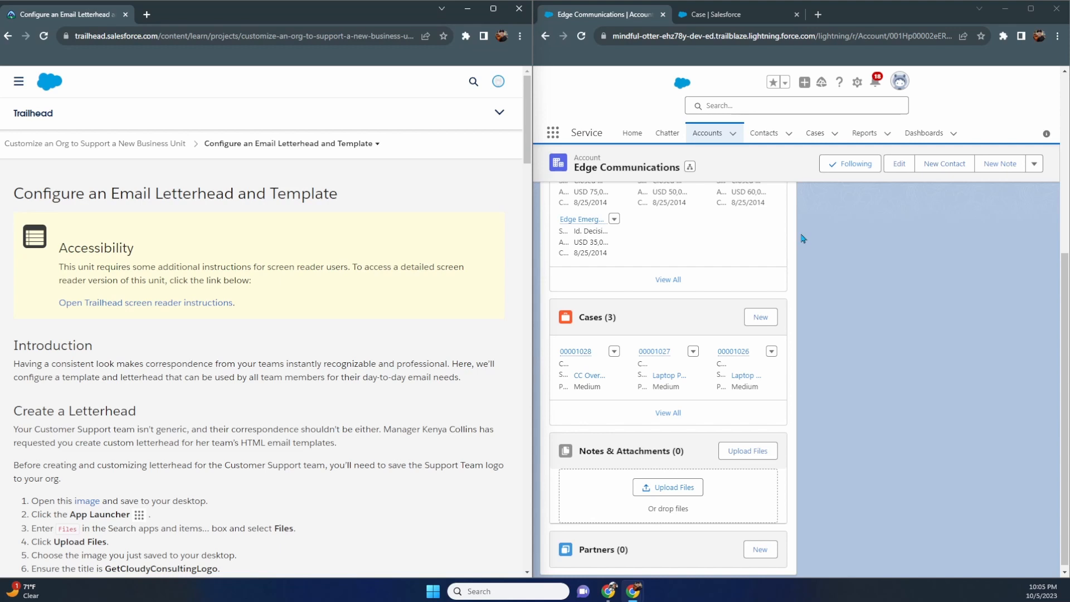
- Save the GetCloudyConsultingLogo.png support logo to the Desktop and close the image tab
scroll(428, 226, "down", 4)
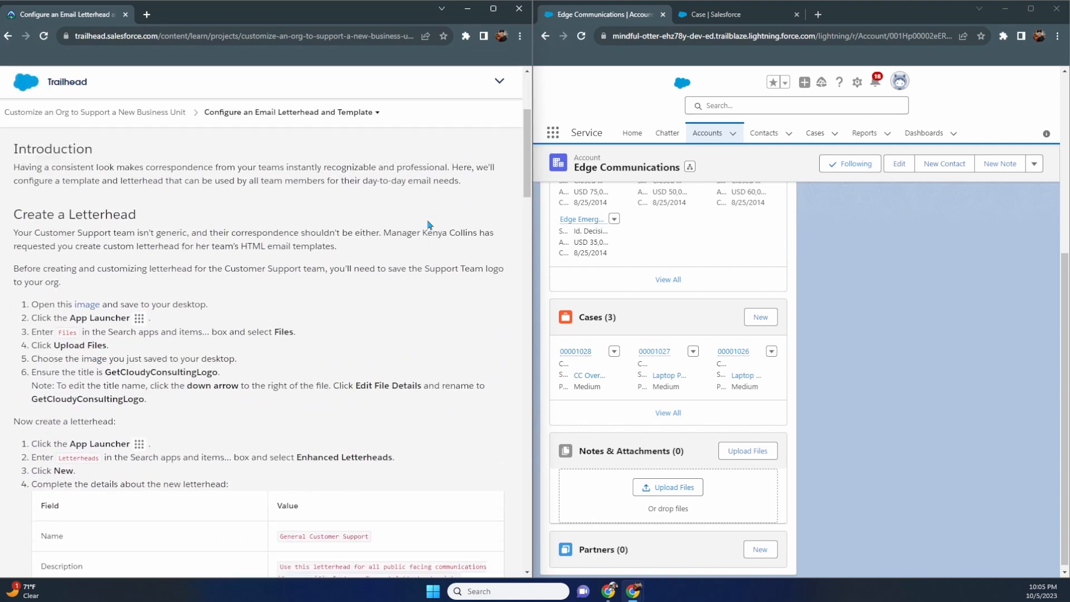
scroll(84, 193, "up", 3)
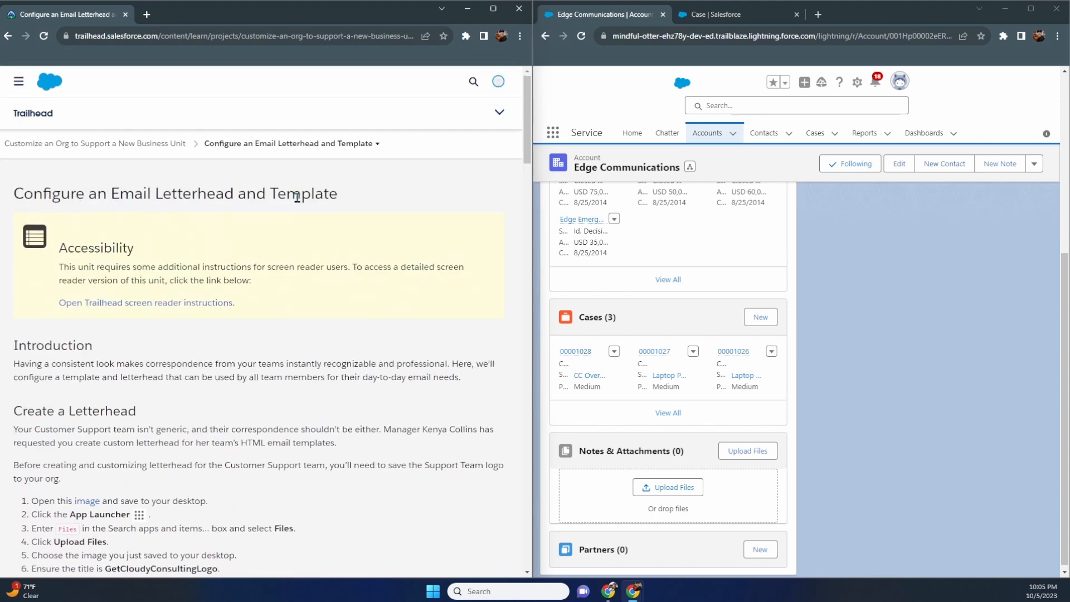
scroll(404, 346, "down", 3)
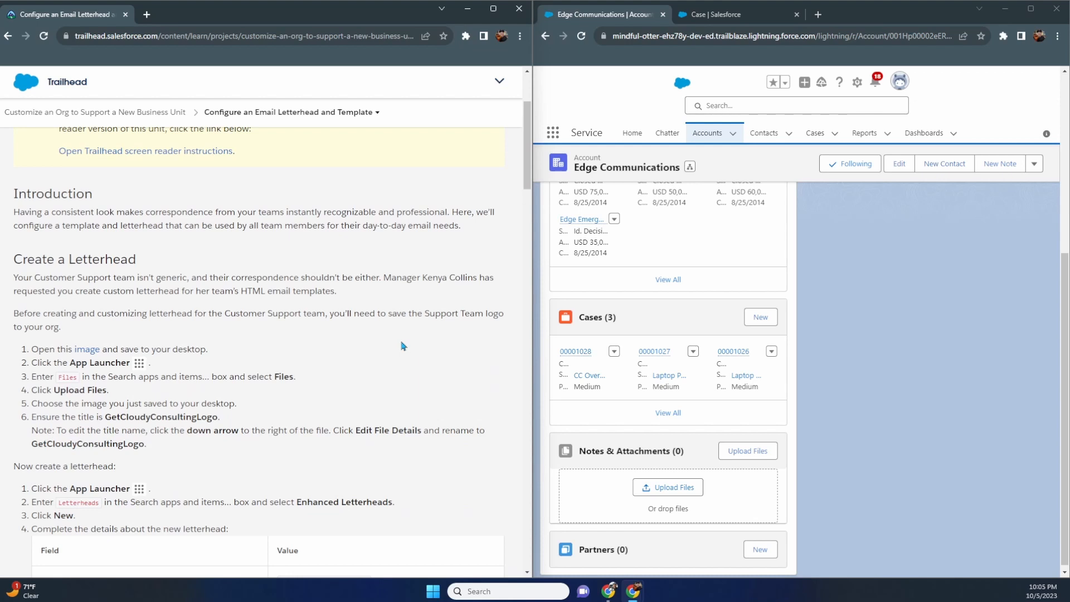
scroll(409, 338, "down", 1)
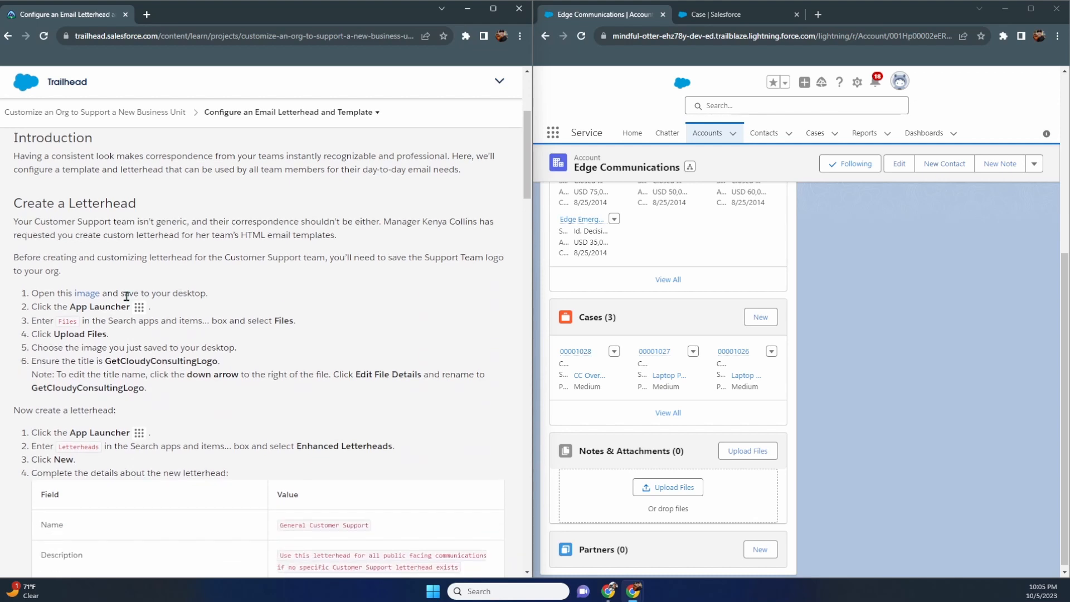
left_click(84, 293)
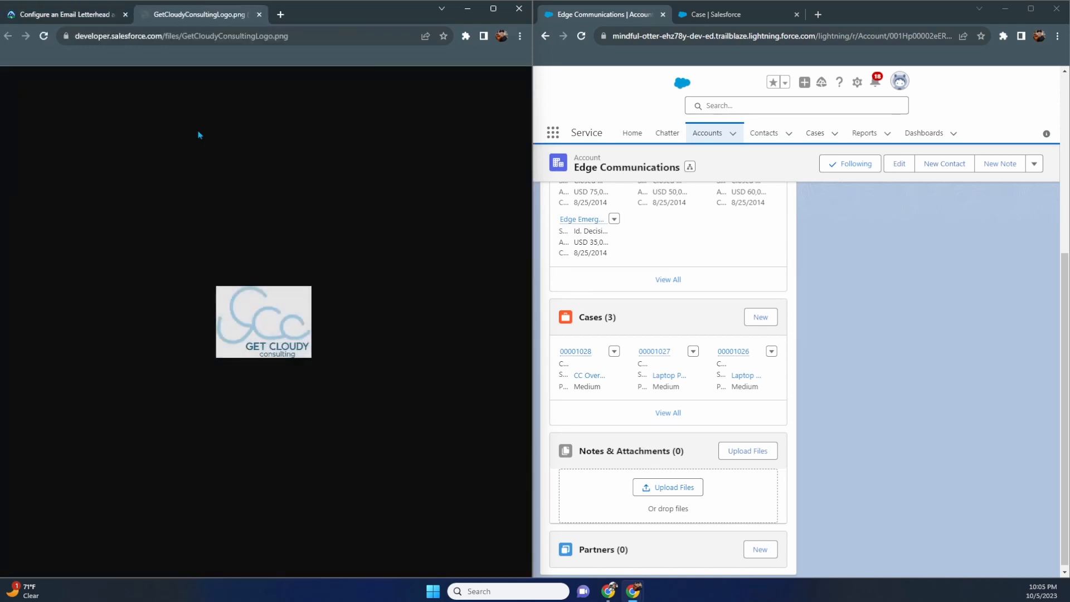
right_click(263, 330)
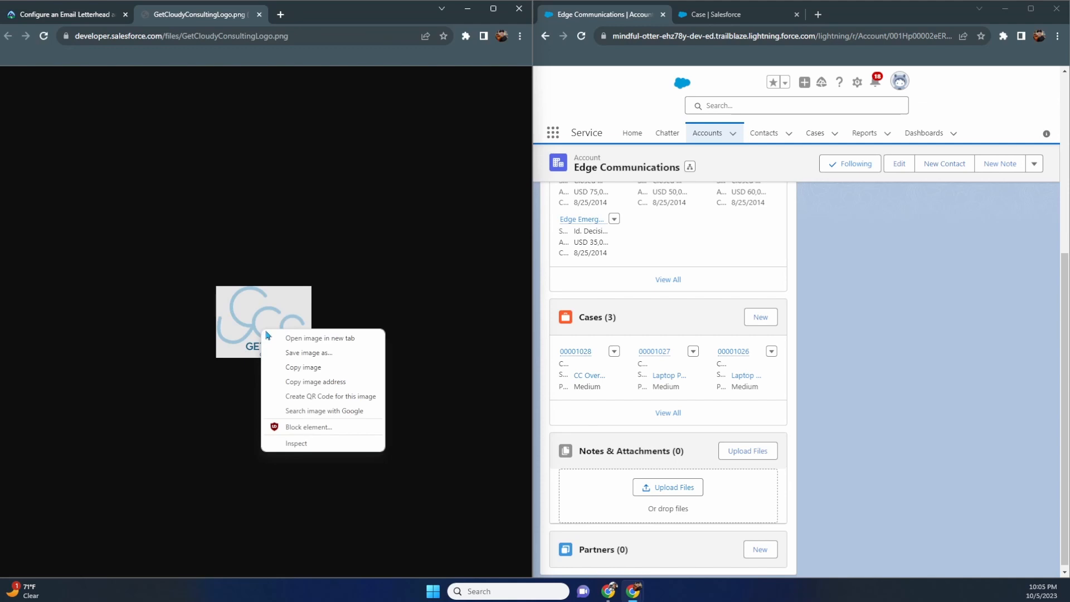
left_click(291, 355)
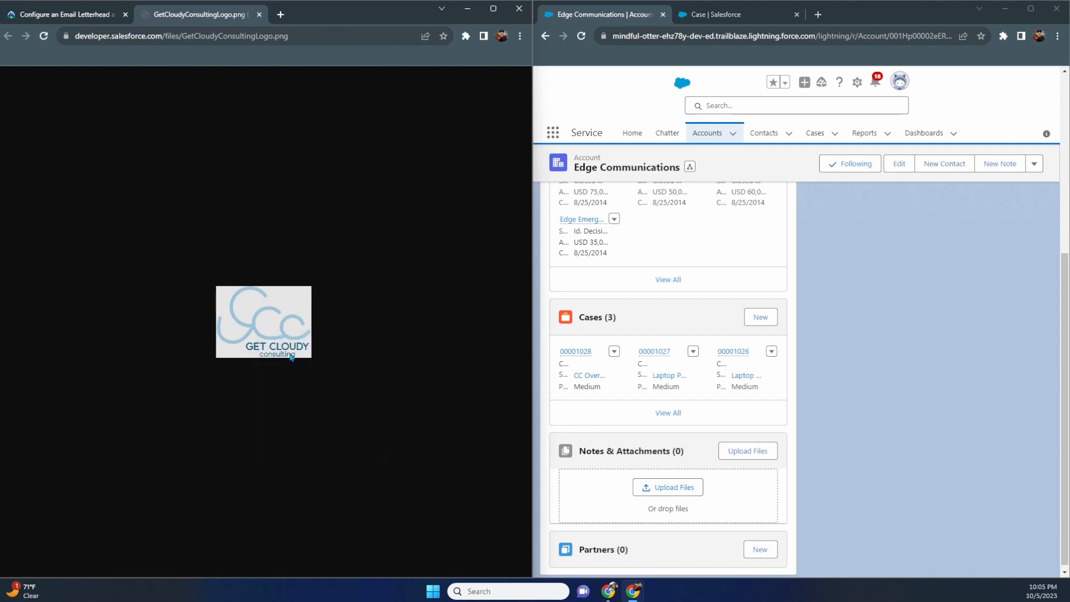
left_click(71, 116)
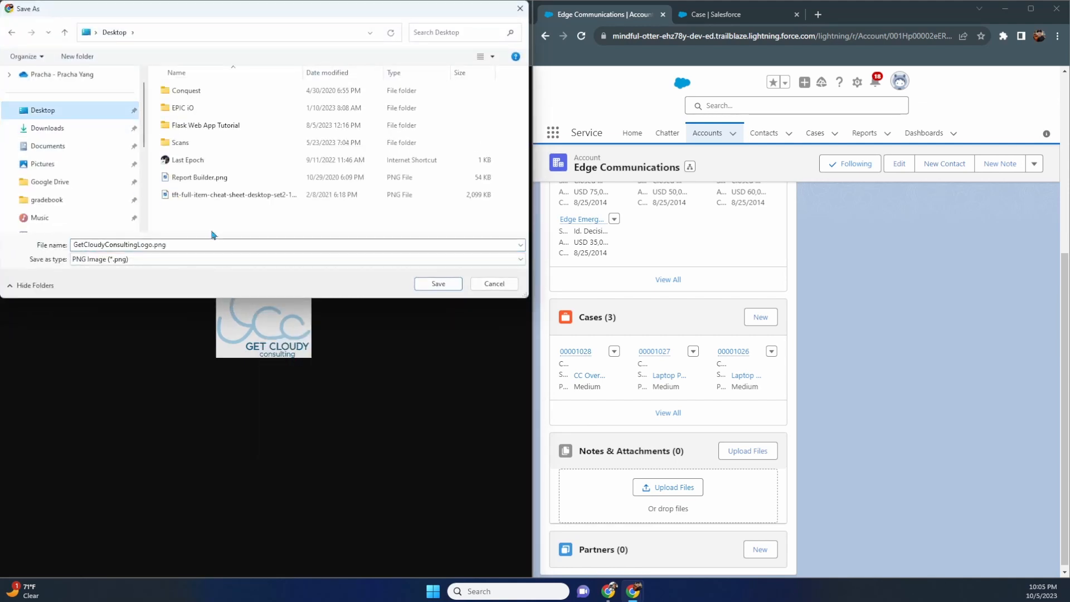
left_click(438, 283)
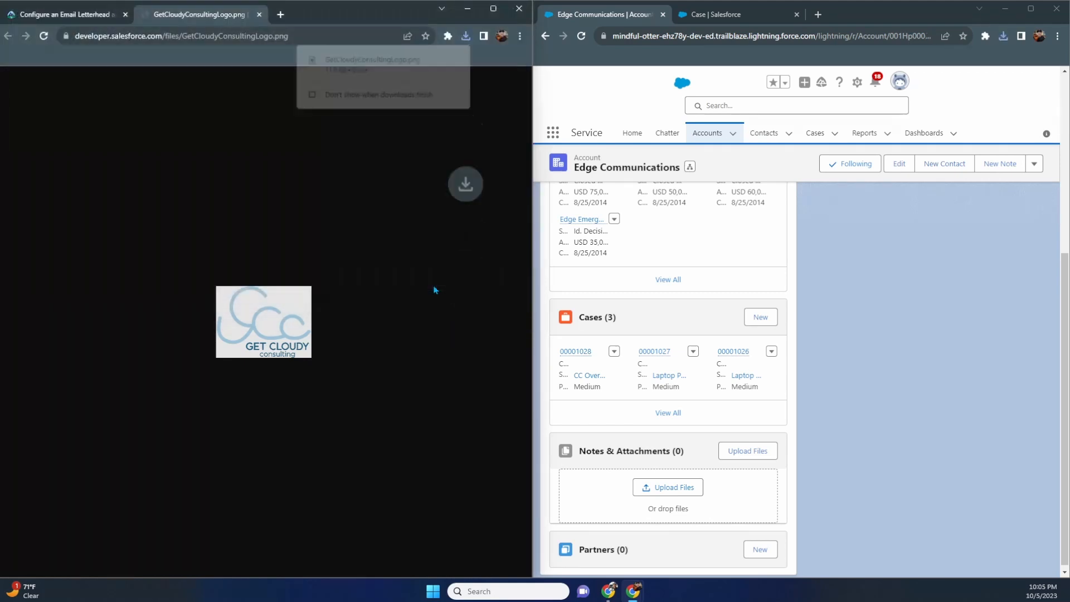
left_click(259, 15)
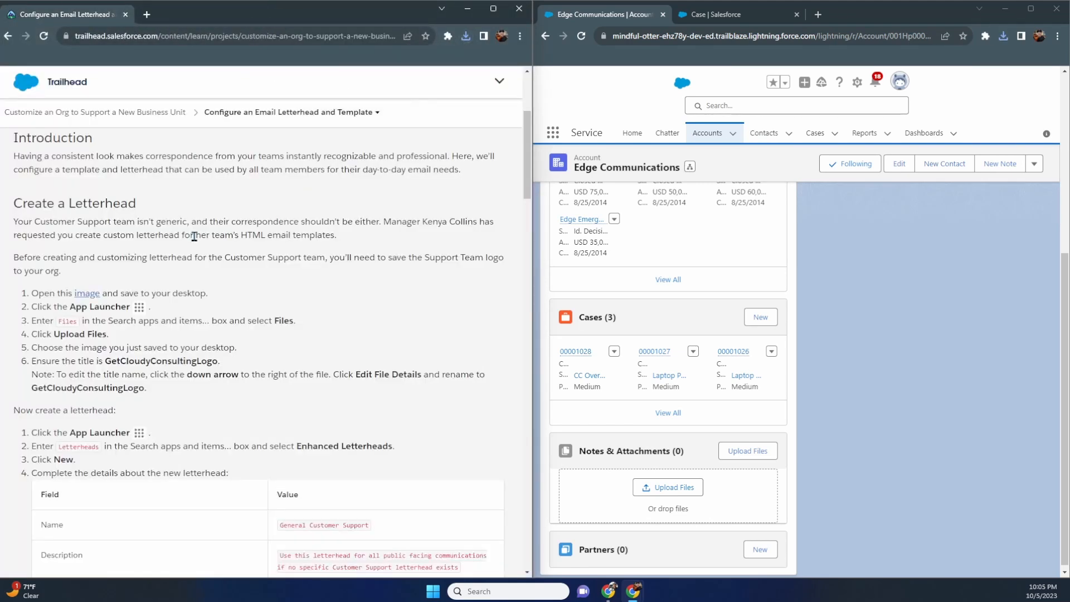
- Open the Files page by searching 'files' in the App Launcher
left_click(551, 134)
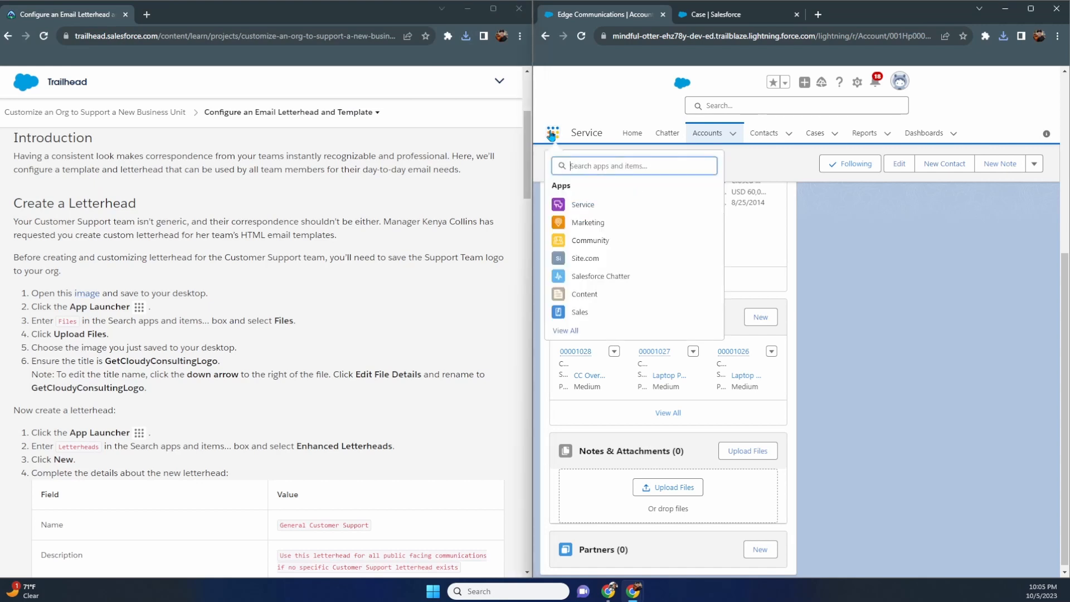
type("files")
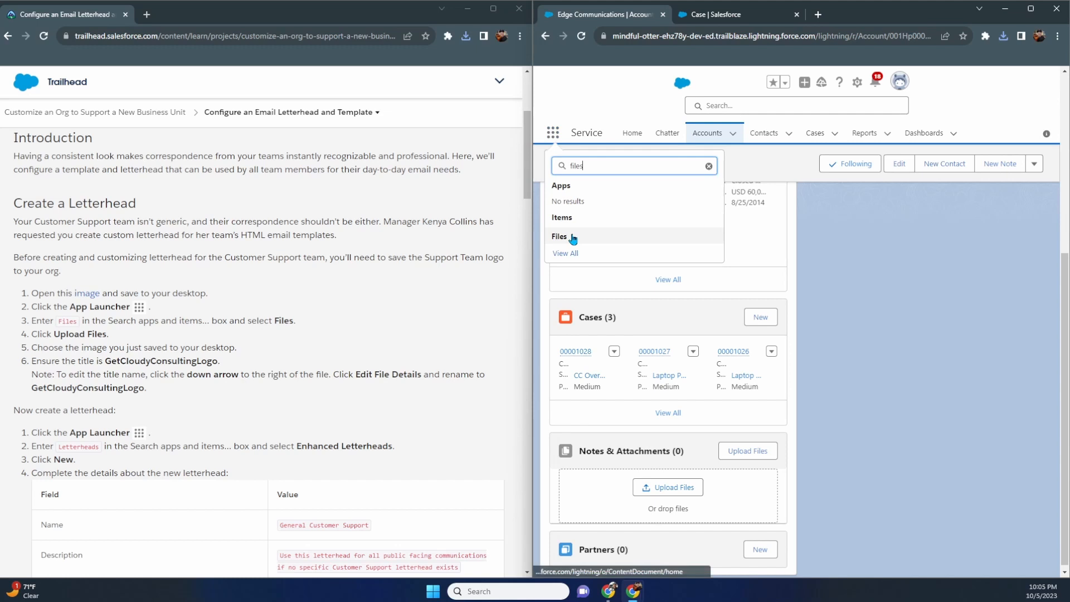
left_click(573, 238)
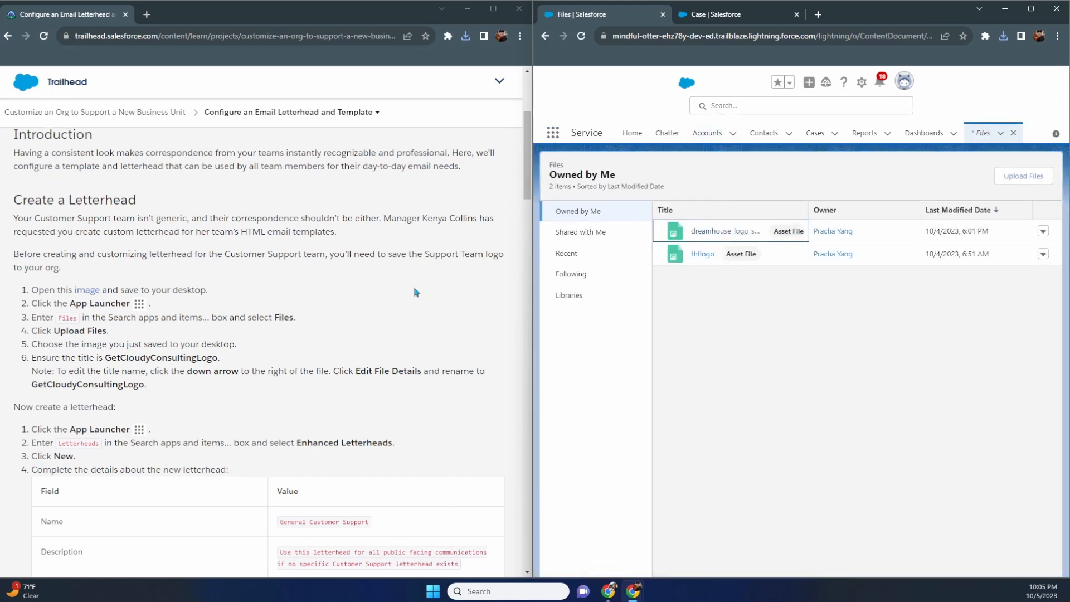
scroll(416, 292, "down", 1)
- Upload GetCloudyConsultingLogo.png from the Desktop to Files
left_click(1007, 188)
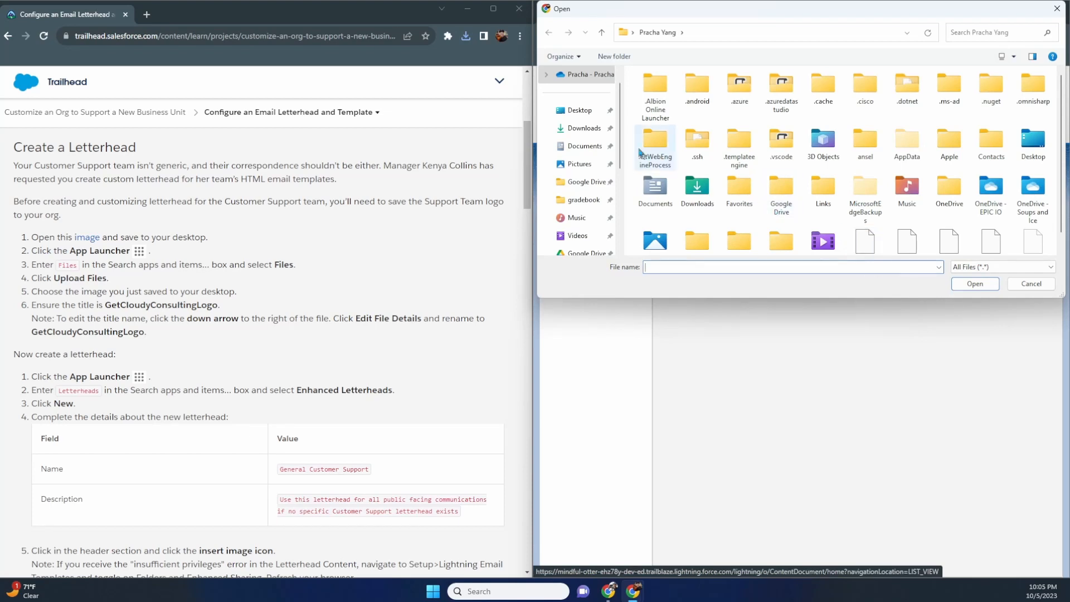
left_click(586, 114)
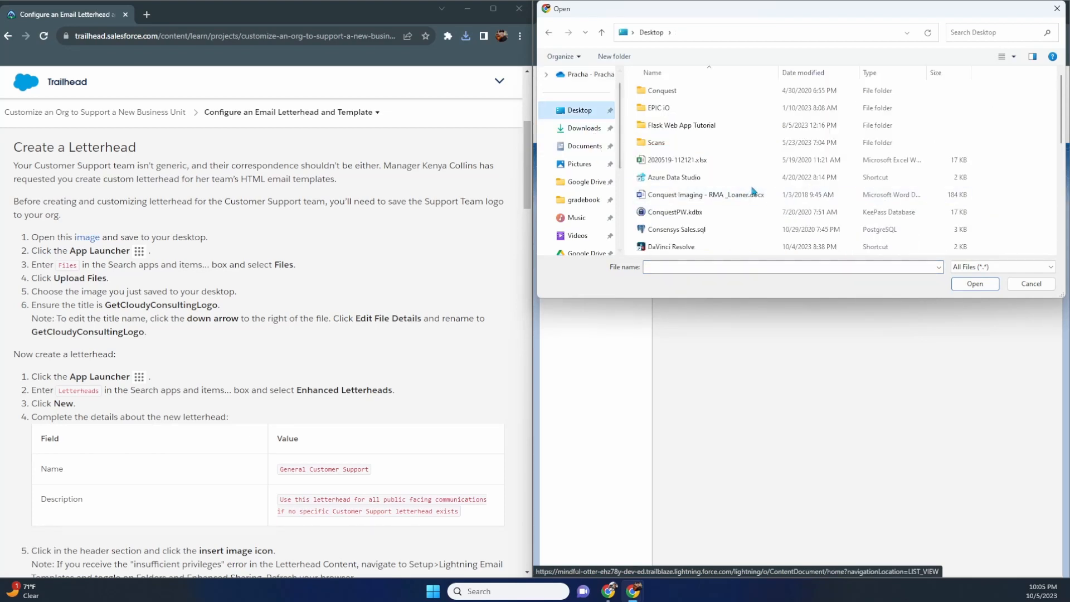
scroll(734, 189, "down", 5)
scroll(734, 189, "down", 2)
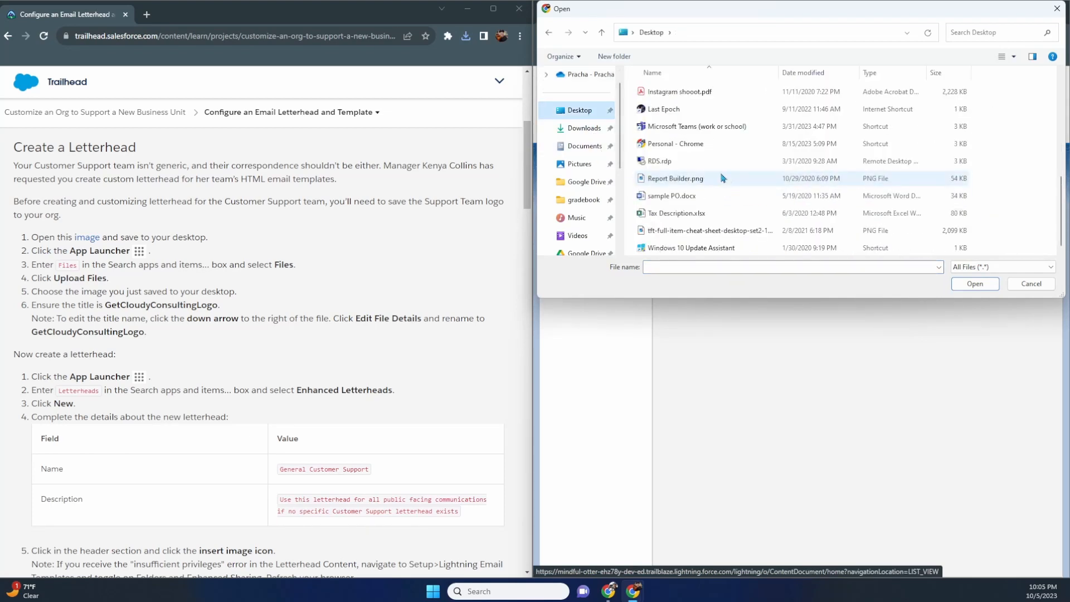
scroll(724, 177, "up", 1)
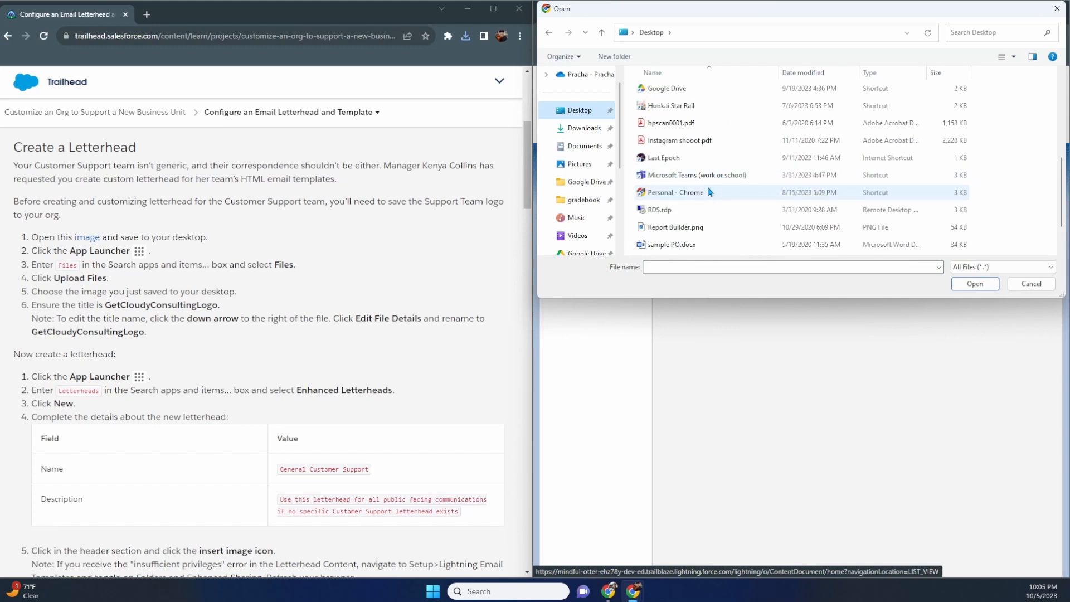
scroll(710, 195, "down", 1)
scroll(711, 190, "up", 2)
double_click(694, 123)
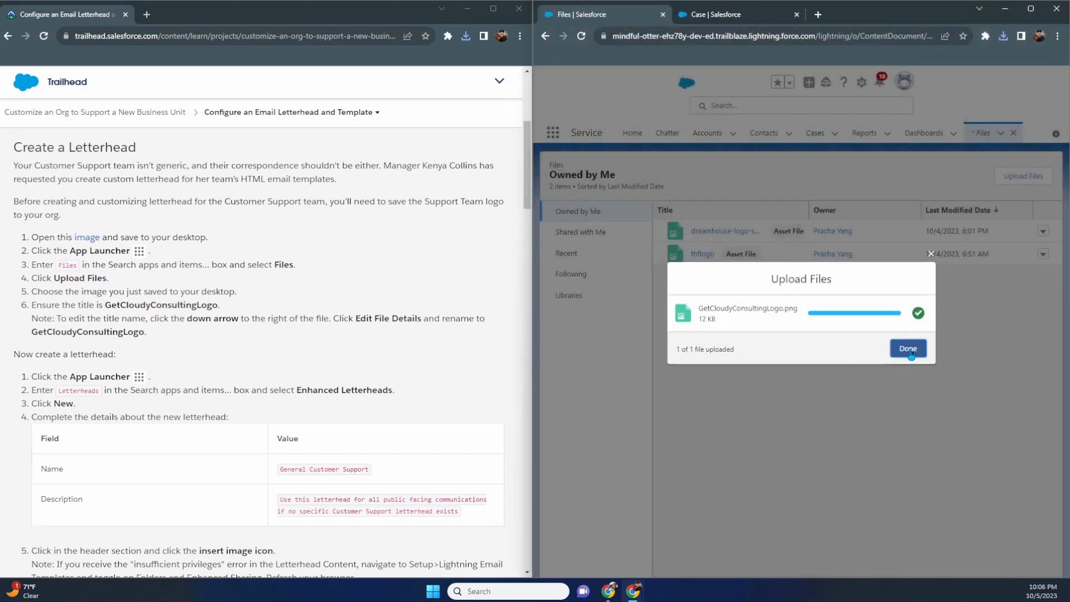
left_click(908, 349)
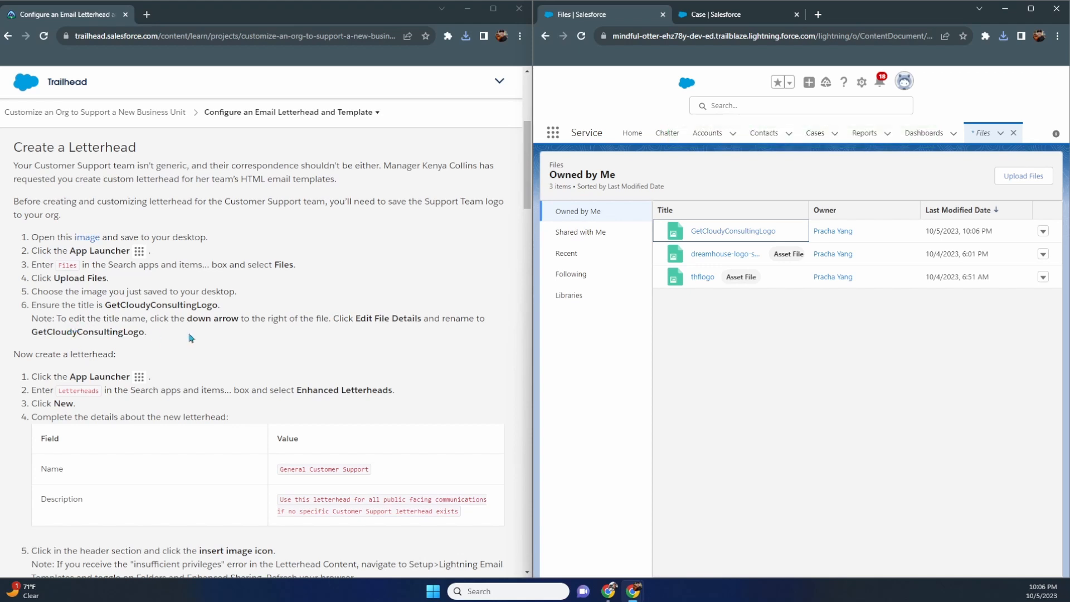
- Save the GetCloudyConsultingLogo file details, then search the App Launcher for 'lett'
scroll(281, 339, "down", 1)
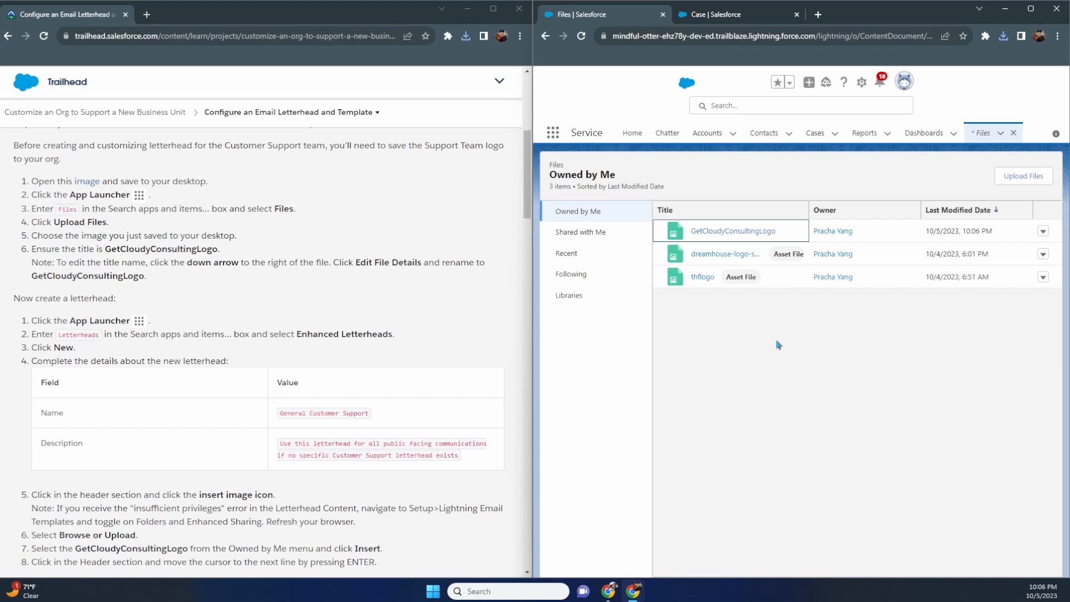
left_click(1050, 234)
left_click(1045, 232)
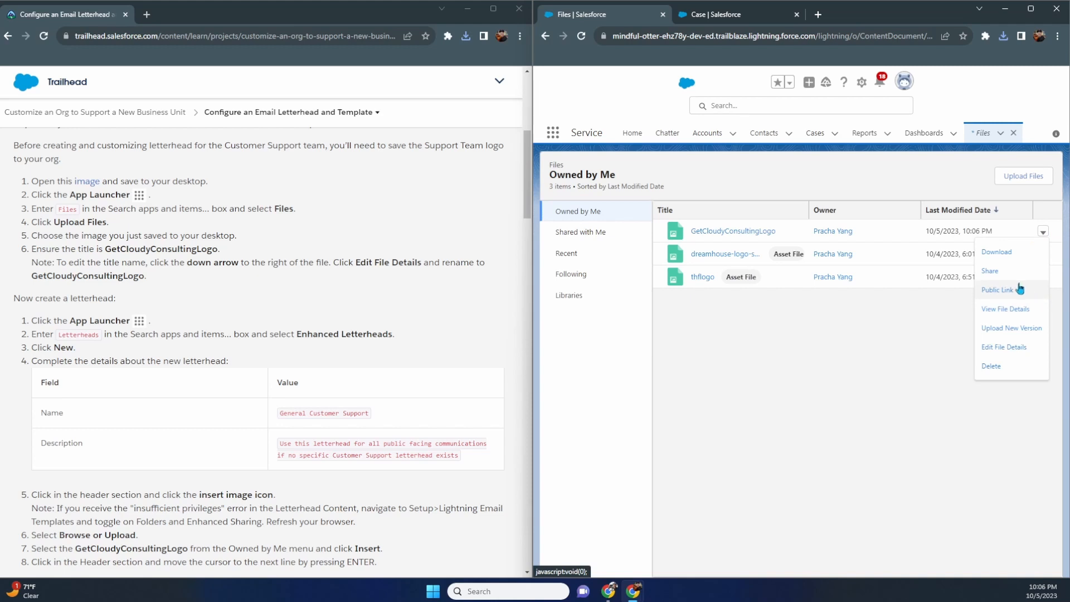
left_click(1013, 355)
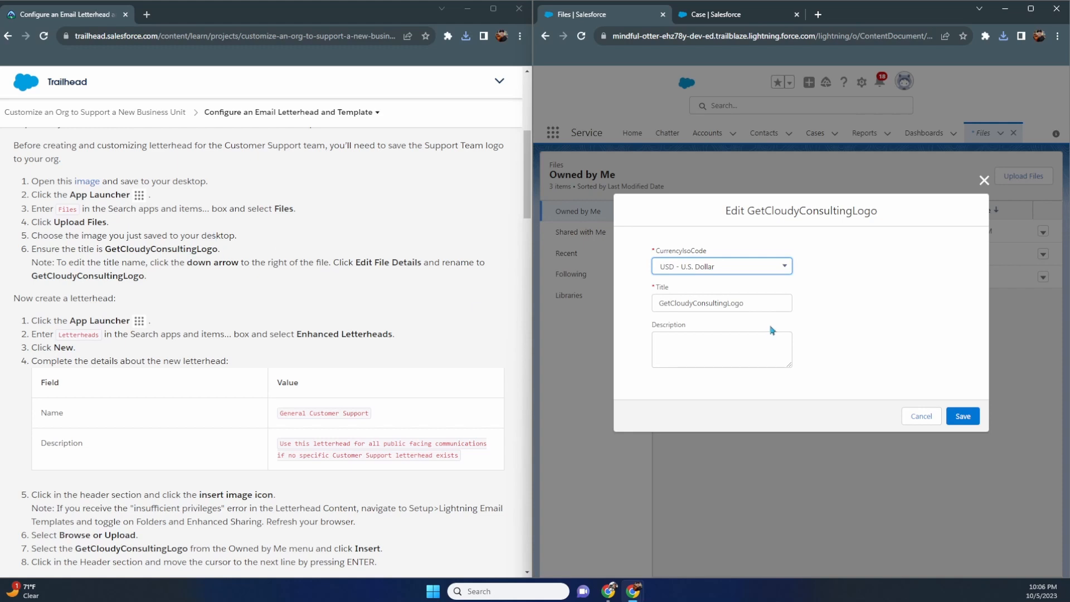
left_click(961, 417)
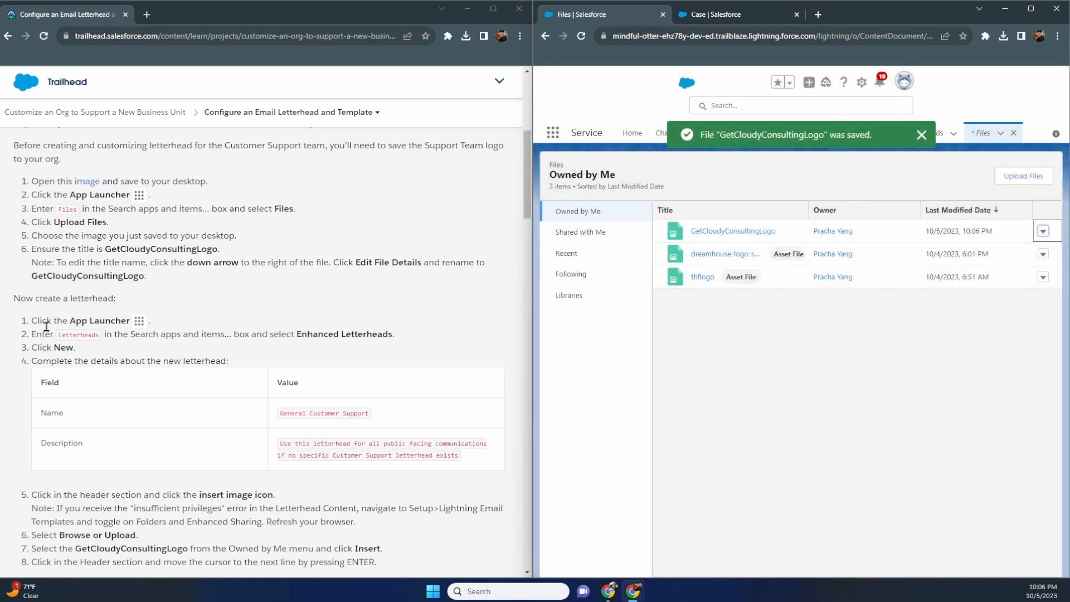
left_click(553, 132)
type("lett")
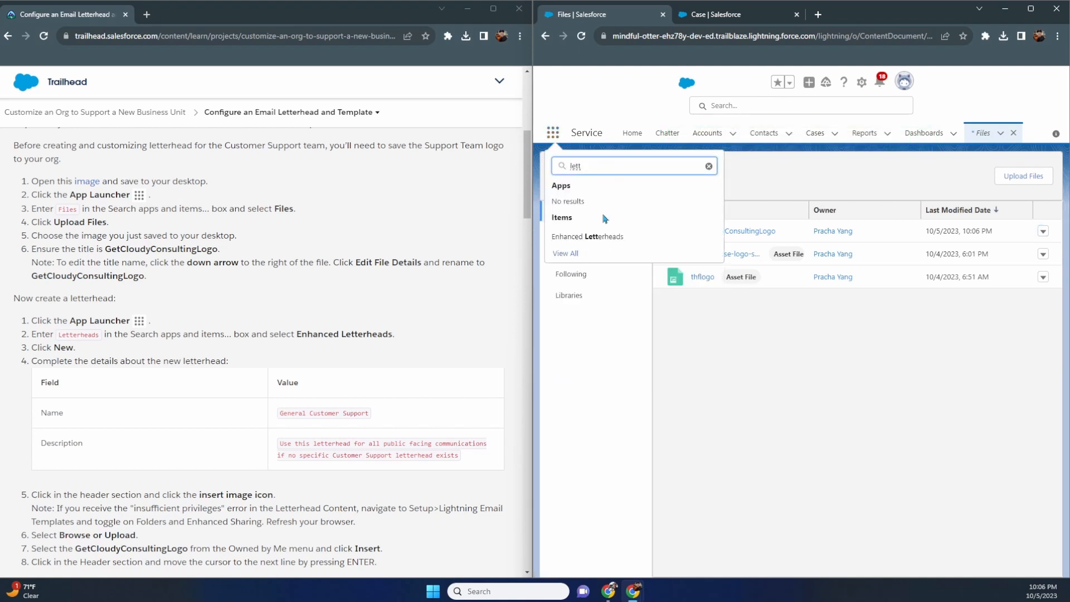
- Create an enhanced letterhead named 'General Customer Support' and paste in its public-communications description
left_click(626, 241)
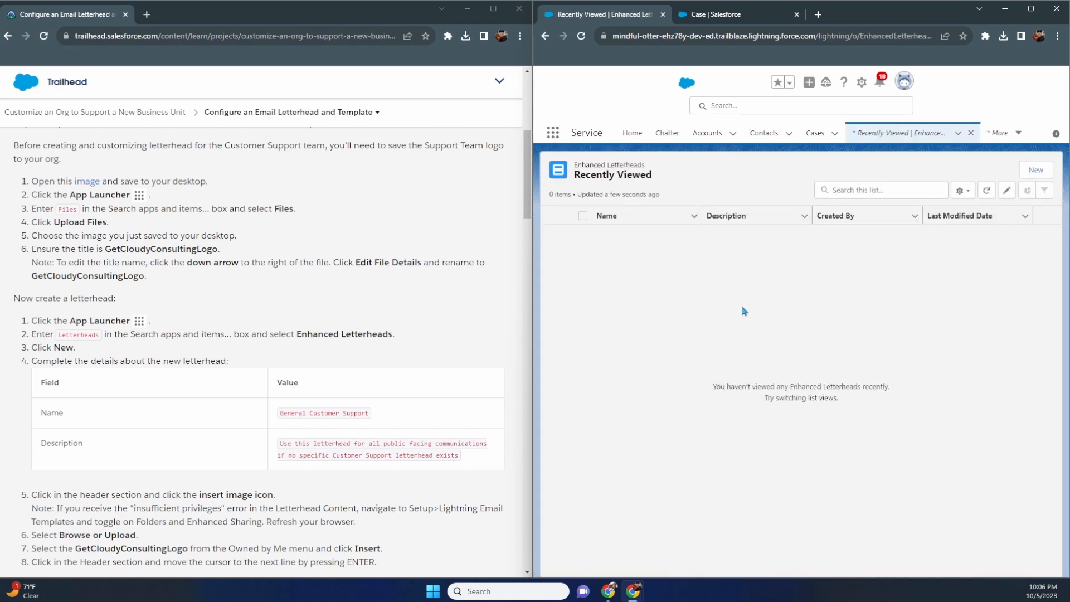
left_click(1035, 170)
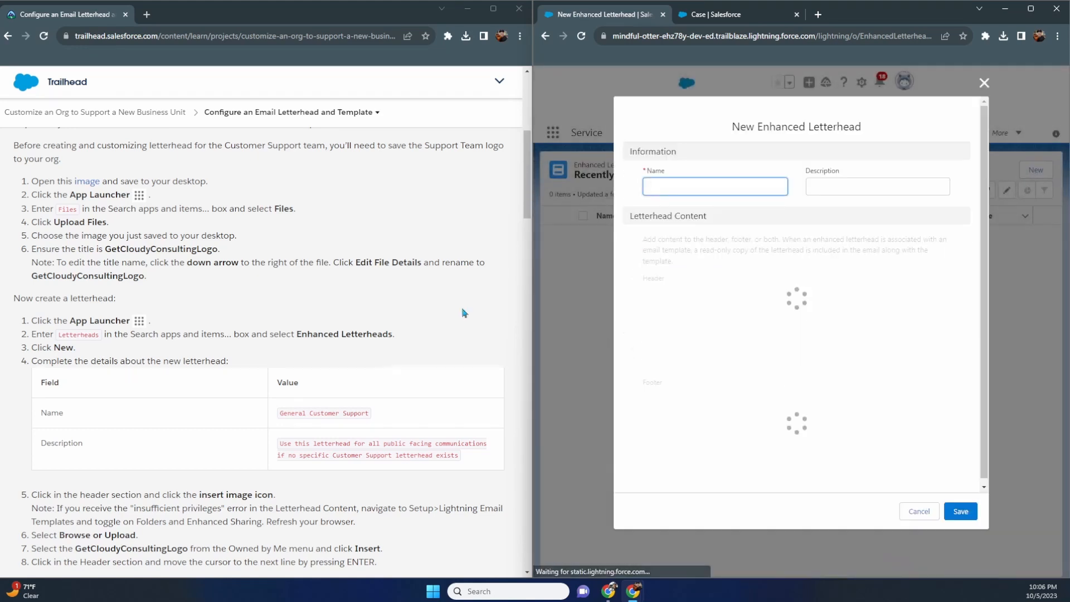
scroll(464, 313, "down", 3)
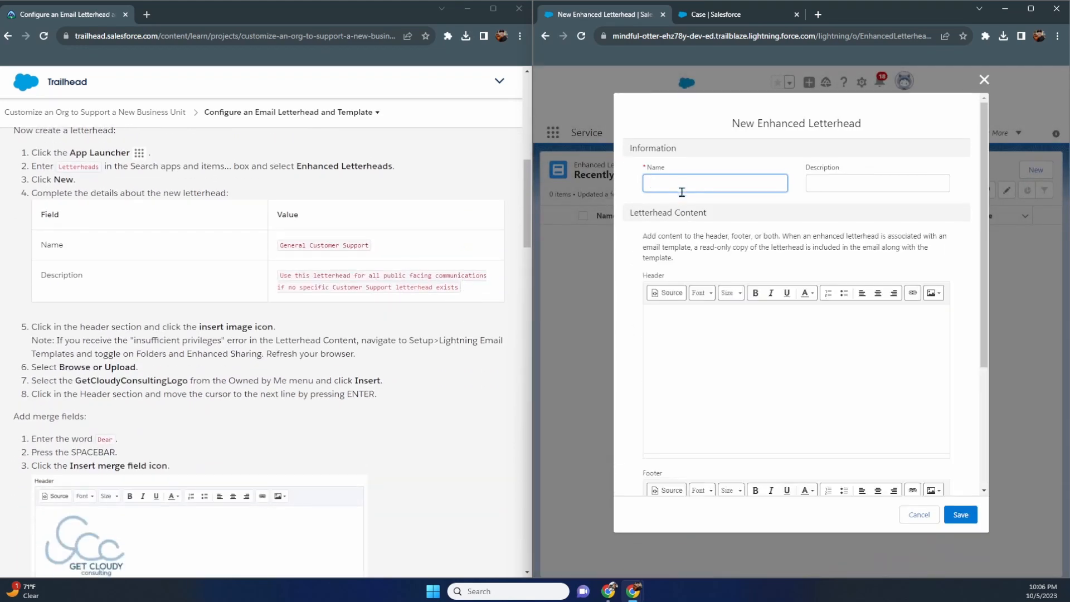
type("General ")
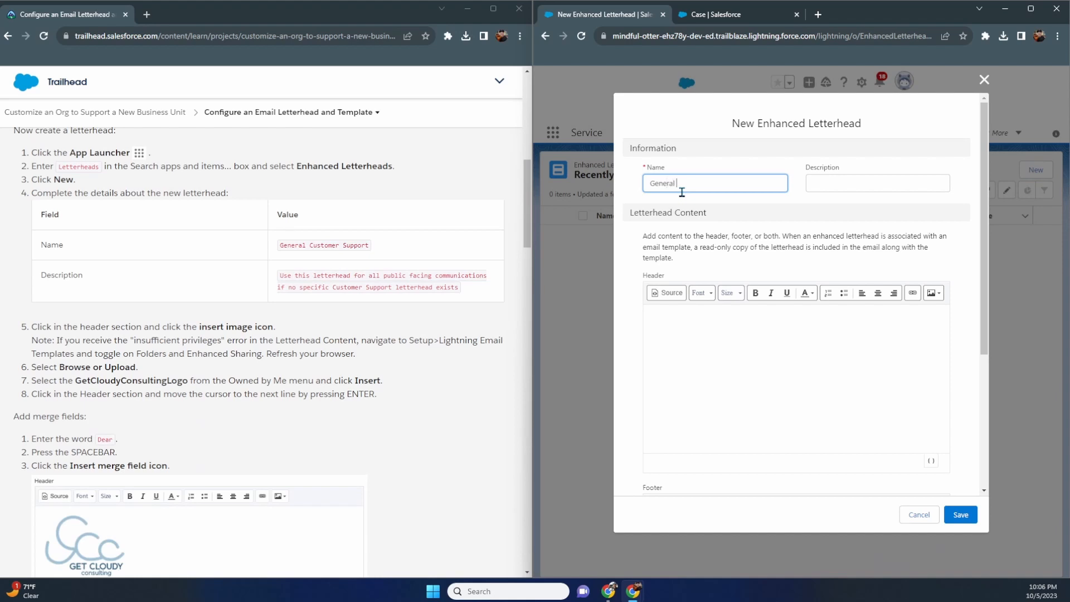
type("Customer Support")
key("Tab")
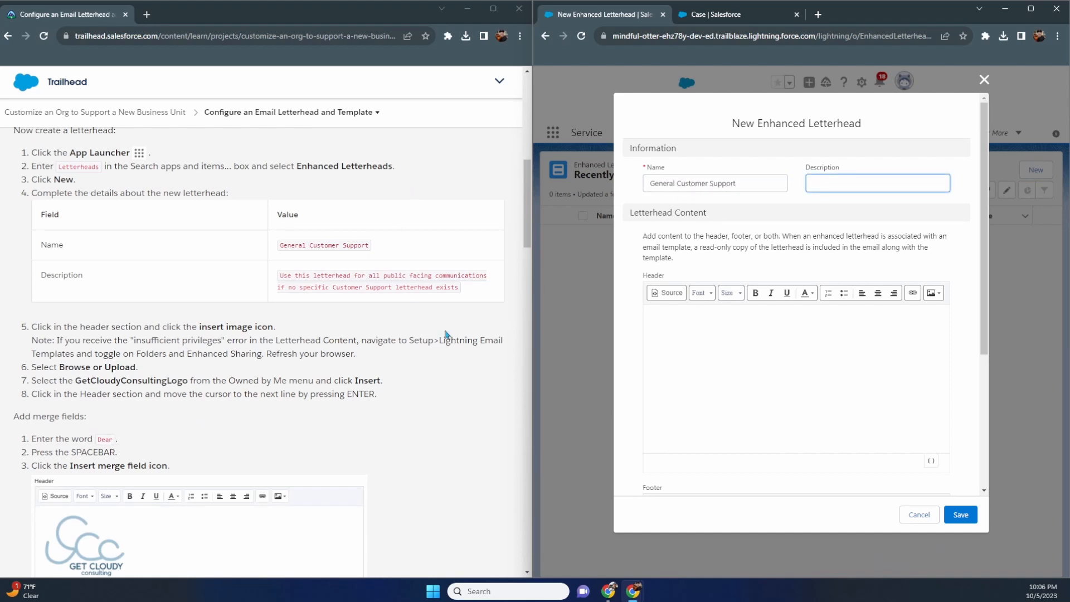
left_click_drag(467, 289, 281, 277)
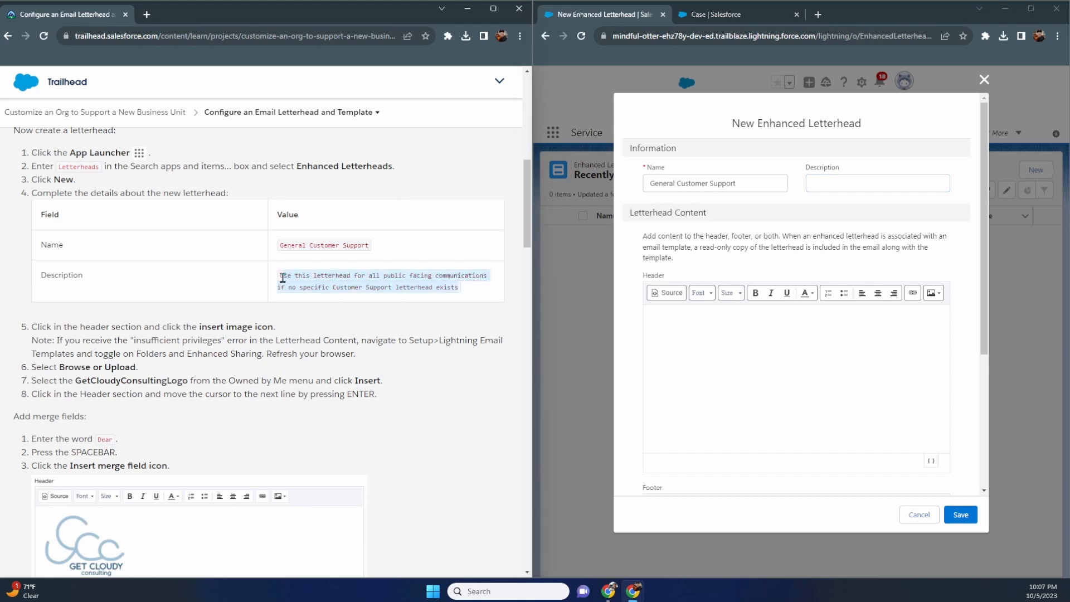
left_click(830, 183)
key("ctrl+v")
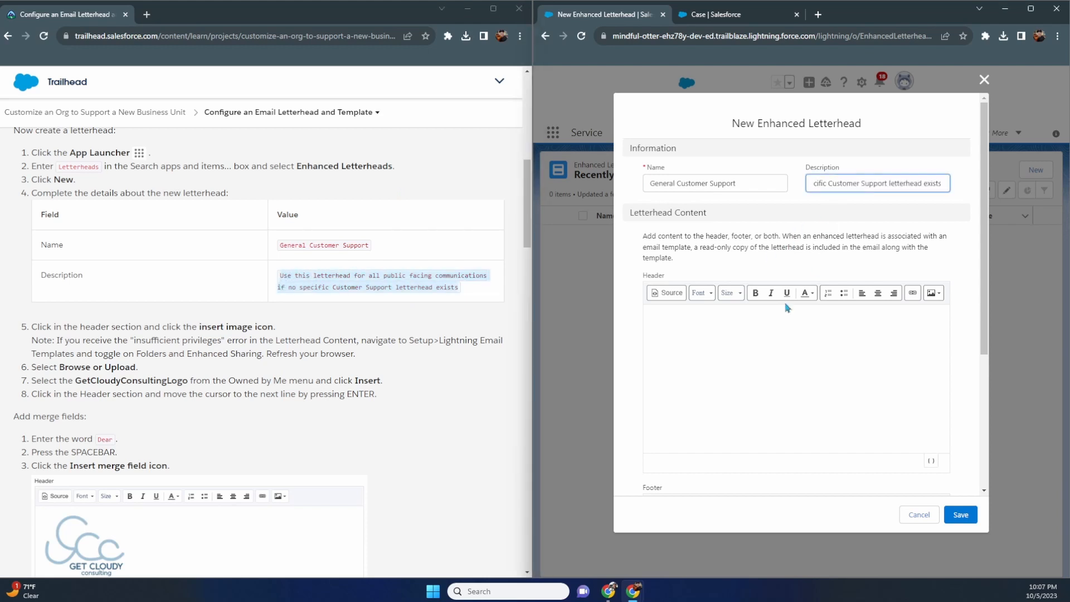
scroll(271, 382, "down", 1)
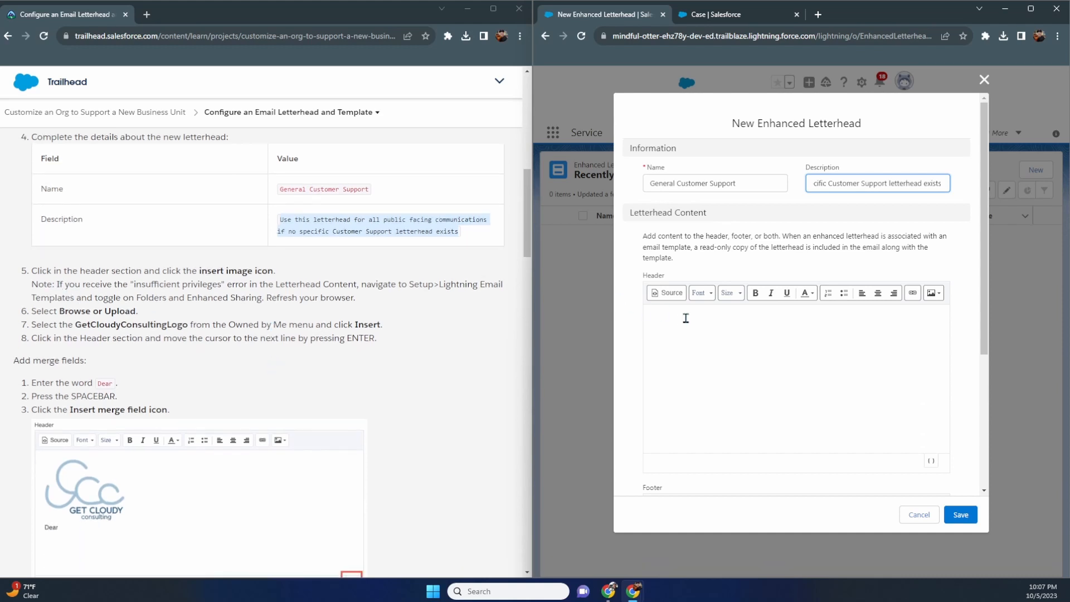
- Insert the uploaded GetCloudyConsultingLogo image into the letterhead header, with an empty line below it
left_click(712, 319)
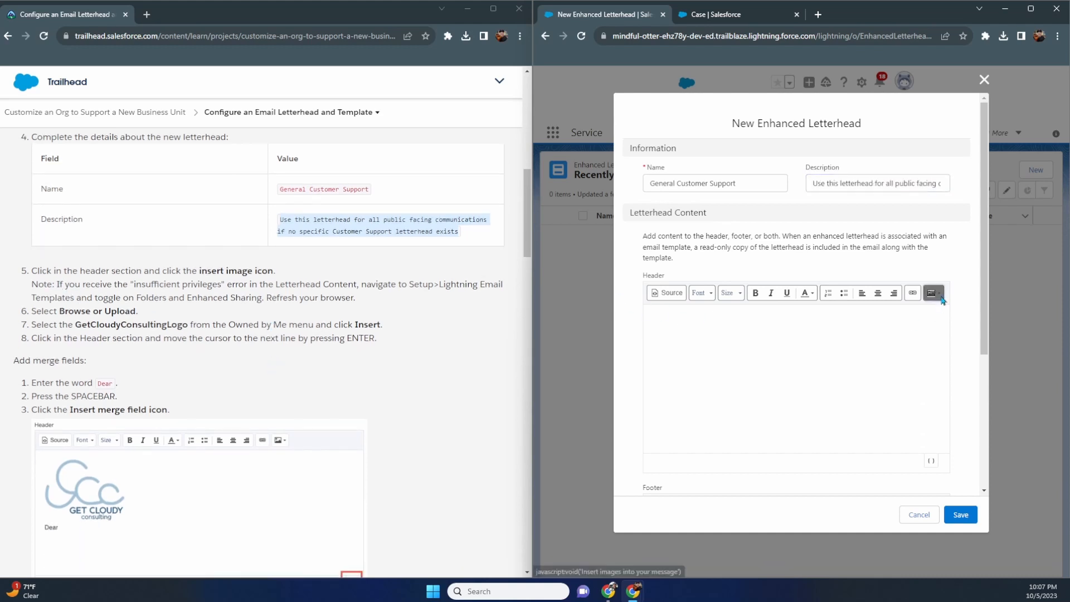
left_click(932, 293)
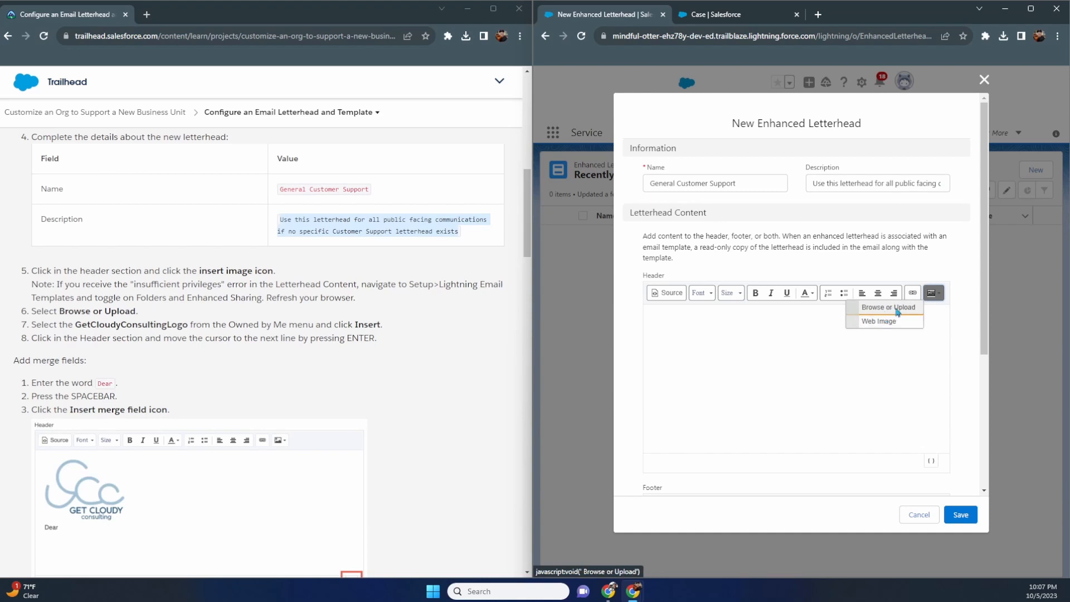
left_click(792, 332)
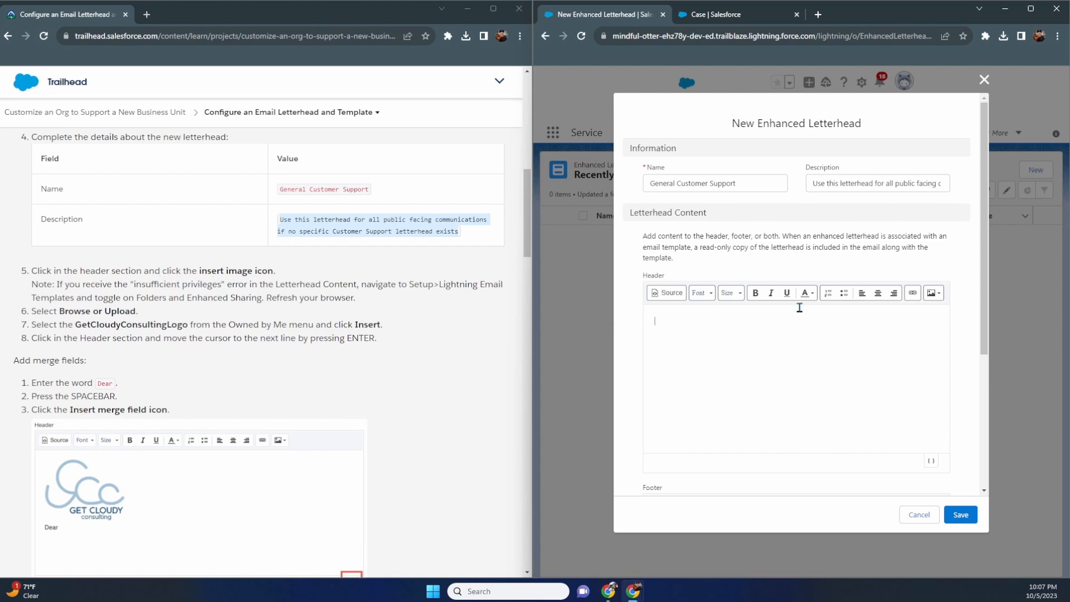
left_click(934, 294)
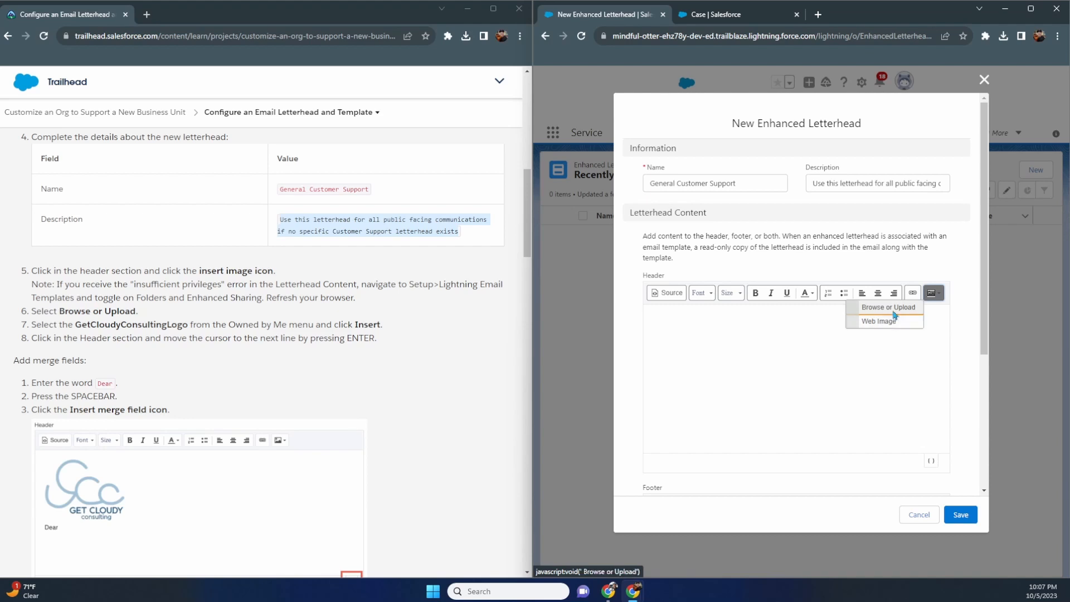
left_click(890, 308)
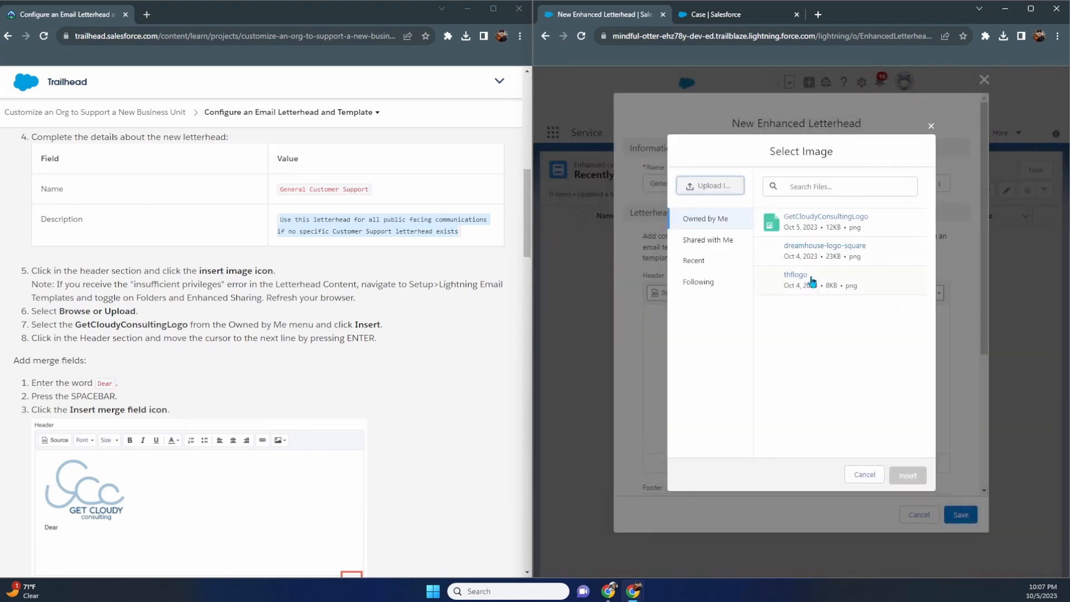
left_click(879, 222)
left_click(912, 475)
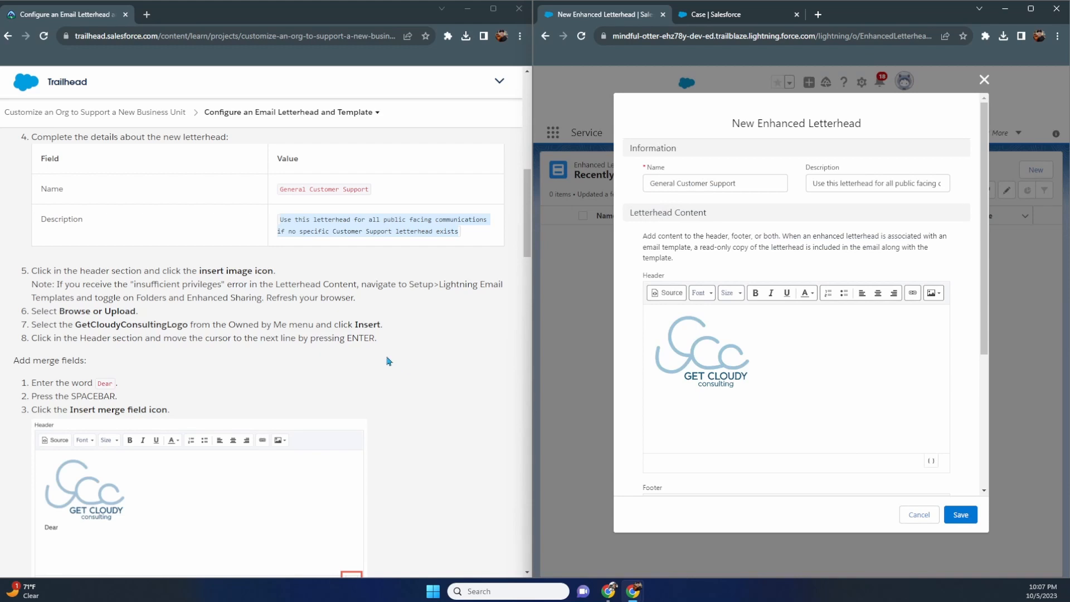
left_click(805, 382)
scroll(279, 401, "down", 2)
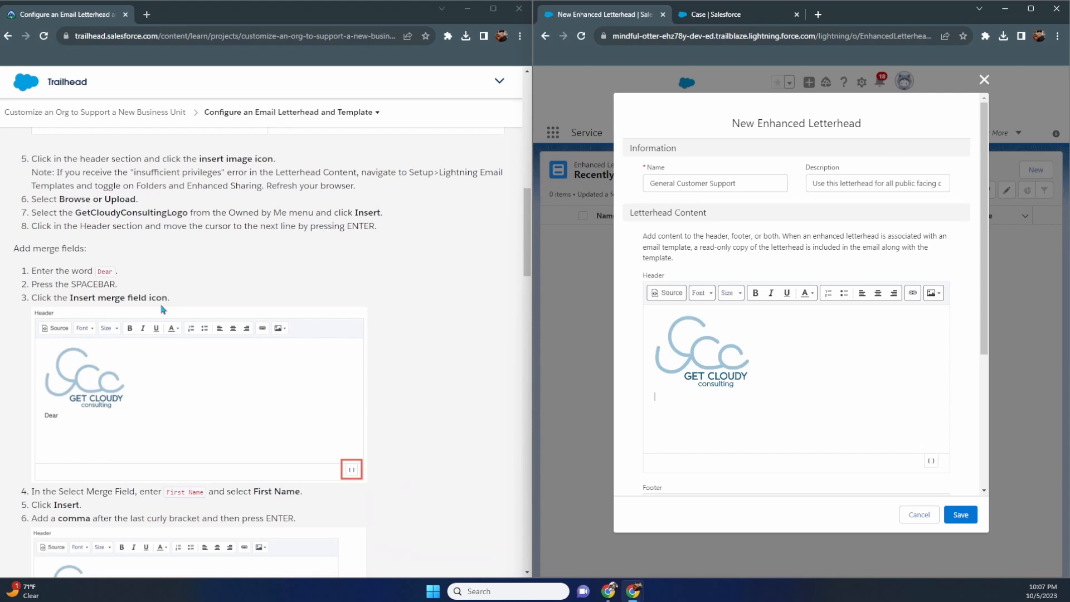
- Type 'Dear' under the logo and pick the First Name merge field by searching 'firs'
type("Dear")
left_click(930, 462)
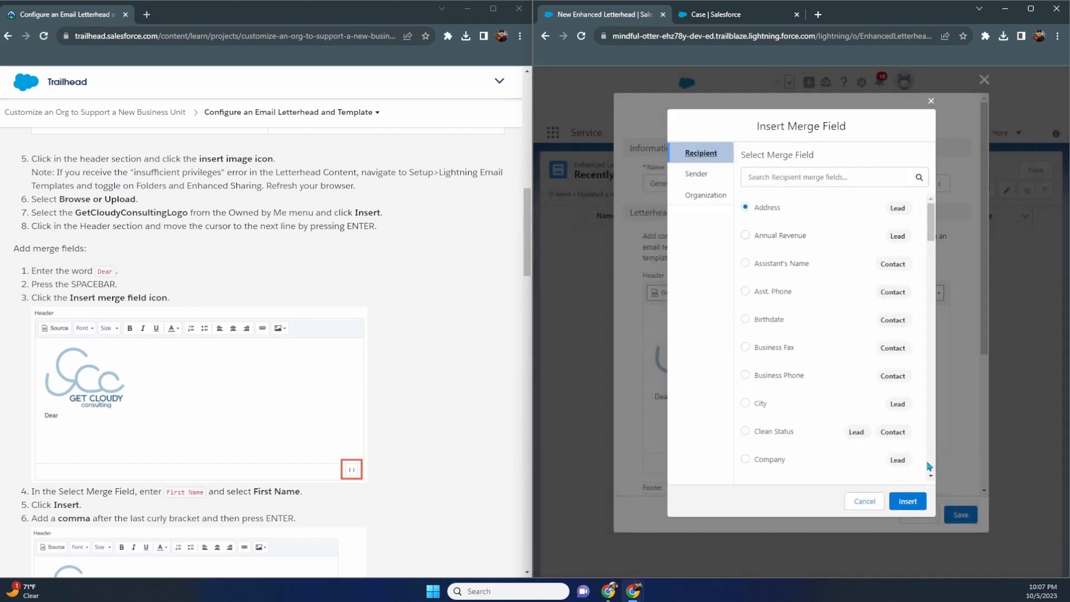
scroll(379, 452, "down", 3)
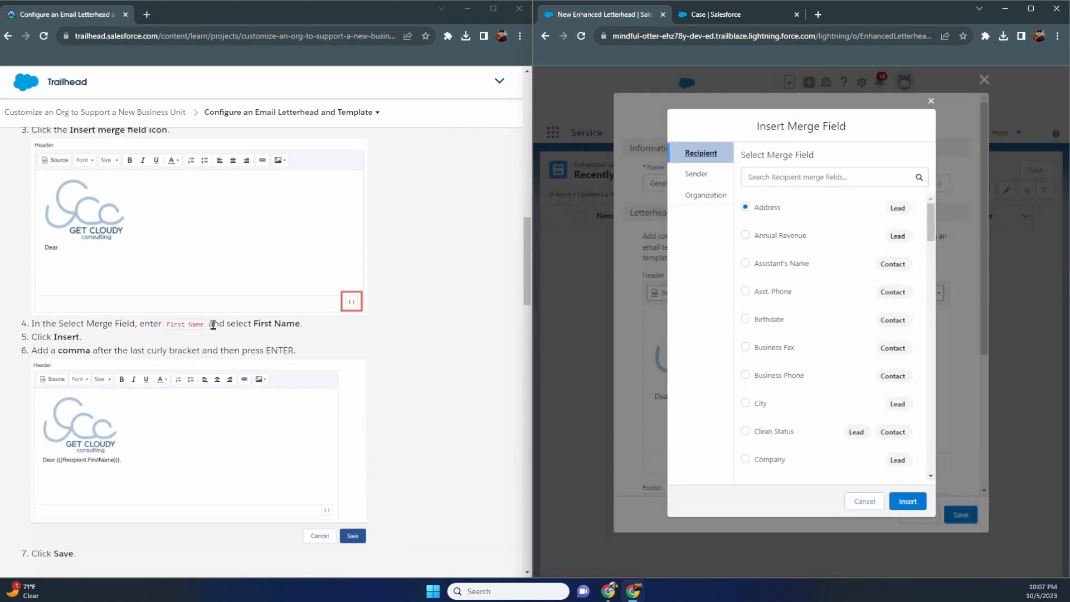
scroll(801, 296, "down", 1)
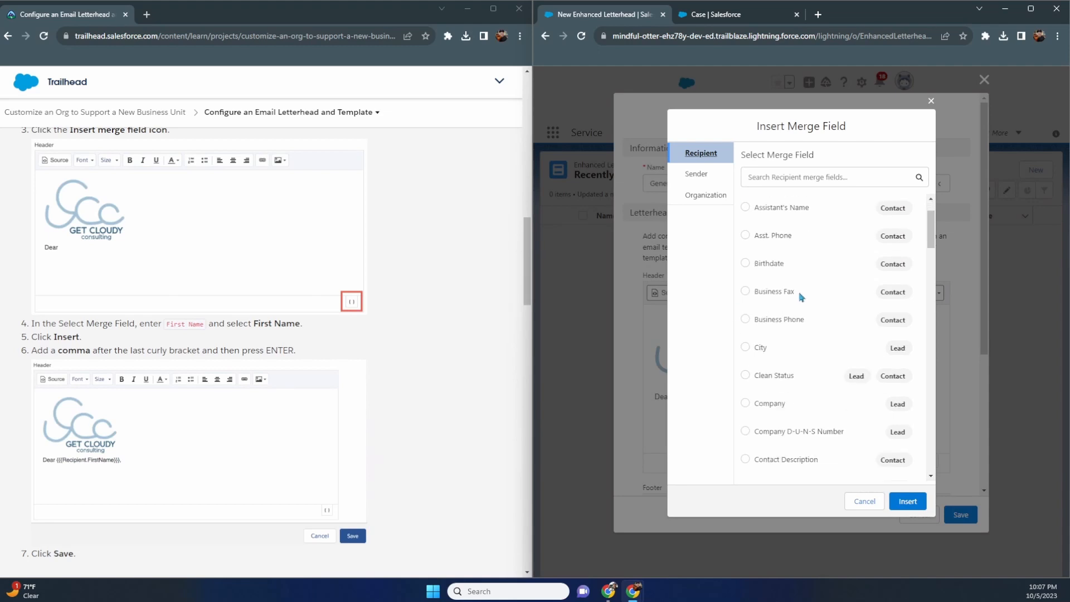
left_click(795, 177)
type("firs")
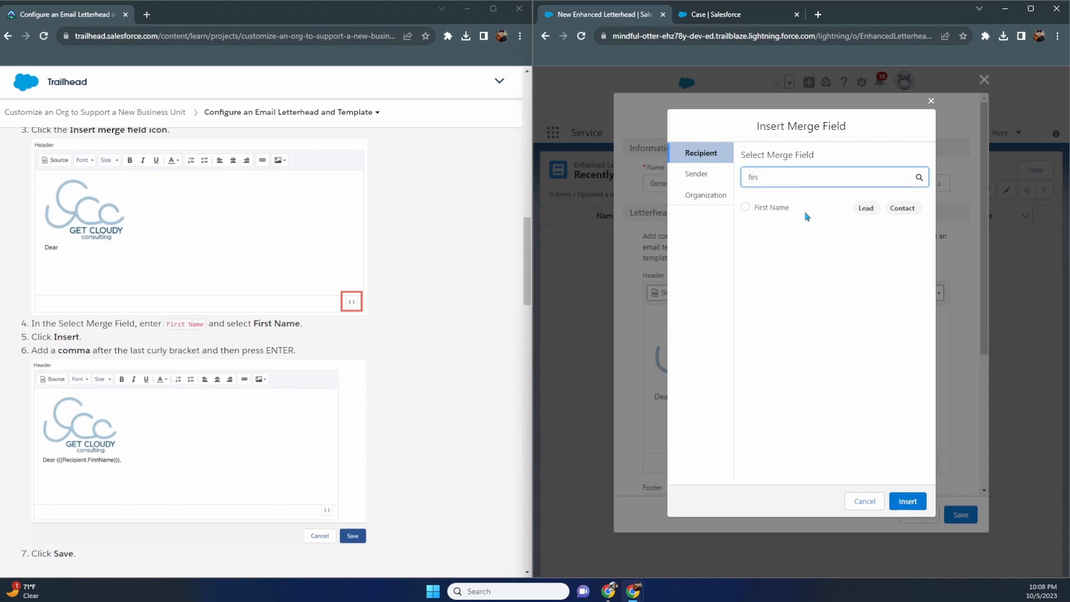
left_click(745, 208)
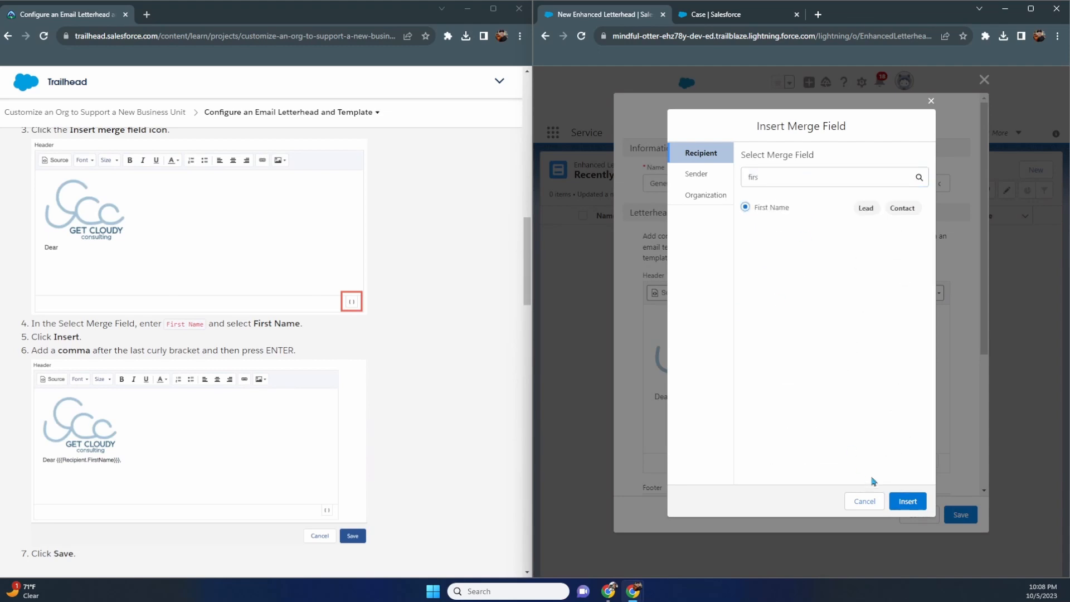
- Make the greeting read 'Dear {{{Recipient.FirstName}}},' and add a new line below it
left_click(905, 502)
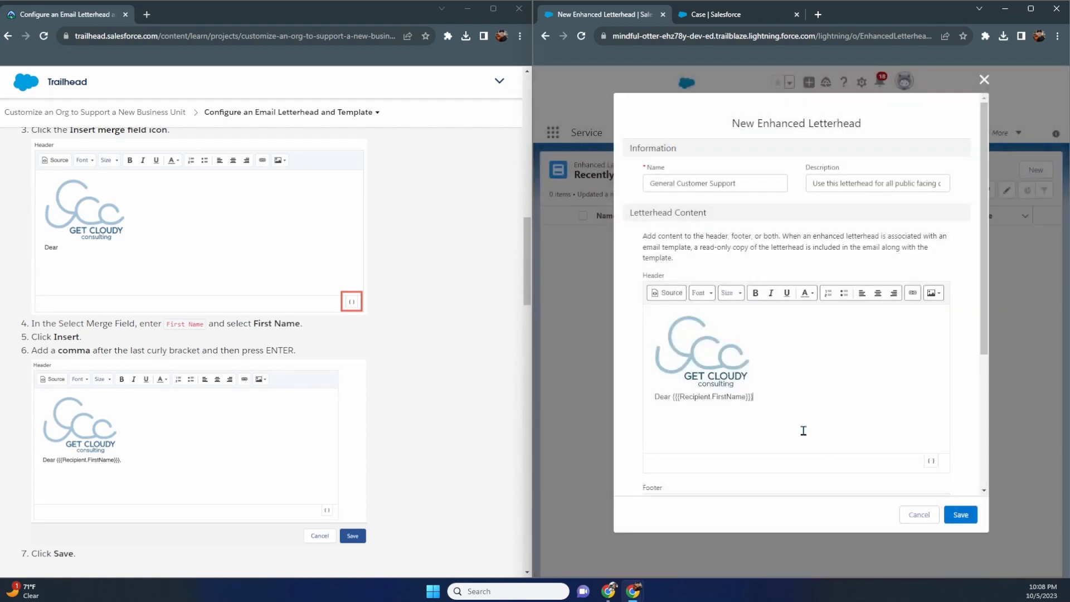
type(",")
scroll(346, 451, "down", 1)
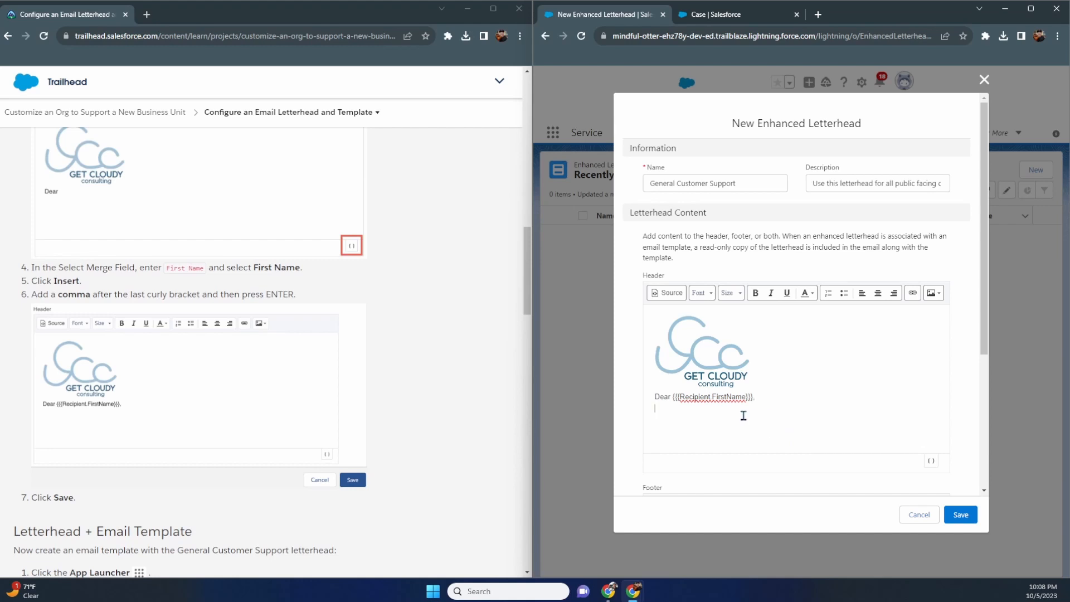
key("Return")
left_click_drag(737, 401, 684, 396)
left_click(757, 398)
type(",")
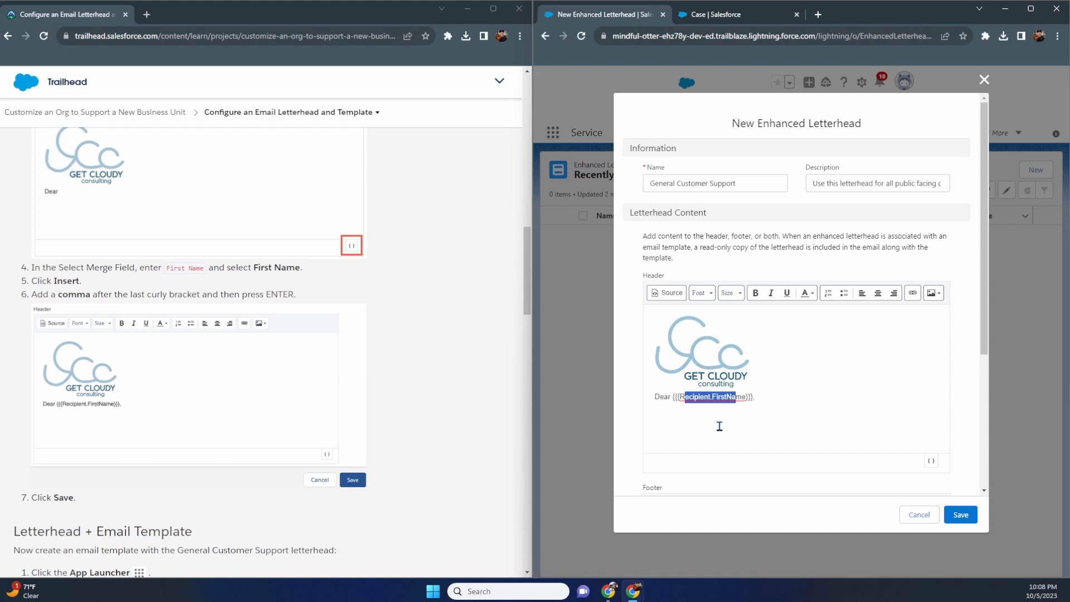
left_click(775, 402)
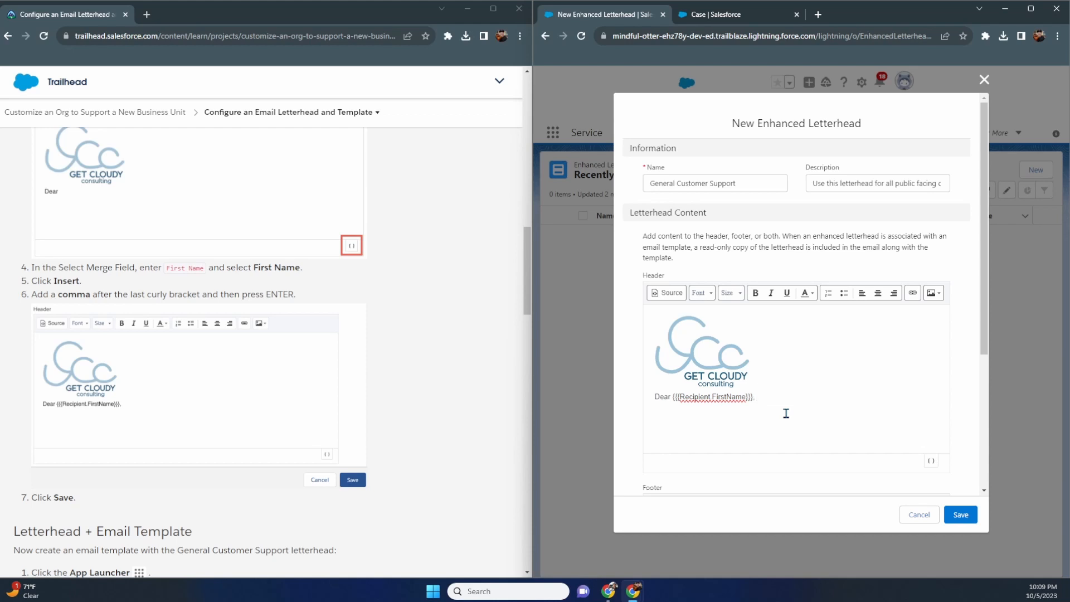
key("Return")
scroll(811, 419, "down", 2)
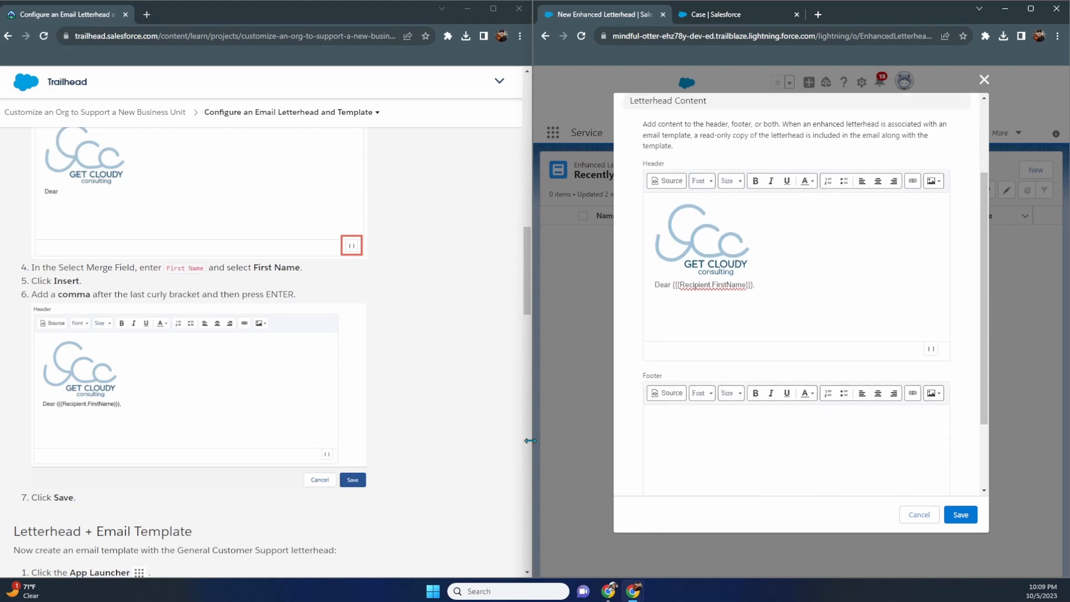
scroll(409, 429, "down", 1)
scroll(408, 430, "down", 3)
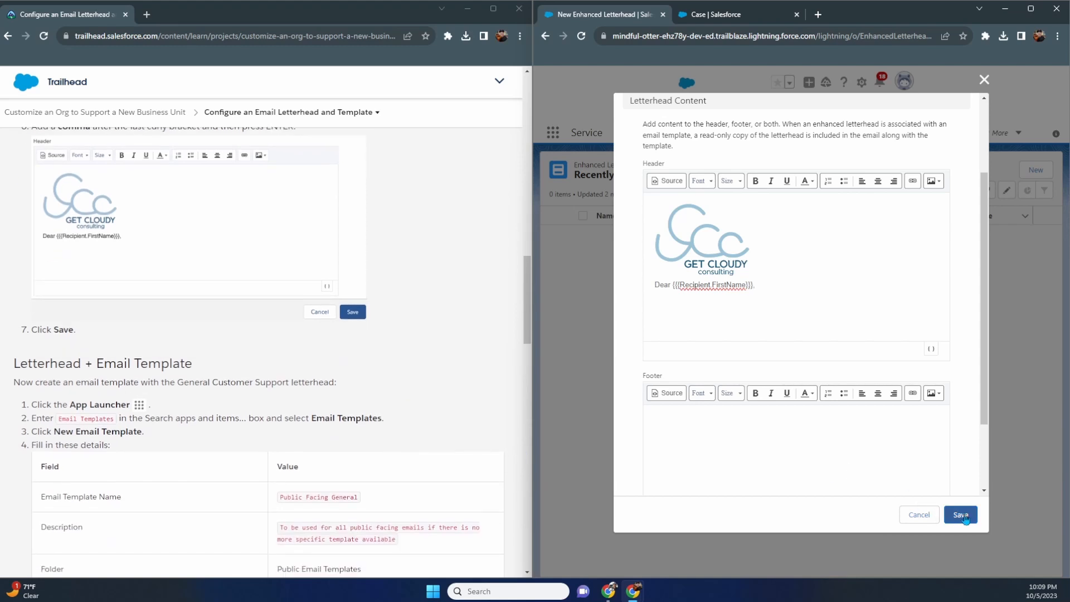
- Save the letterhead, then start a new template from Email Templates via the App Launcher search 'email'
left_click(961, 514)
scroll(78, 284, "down", 2)
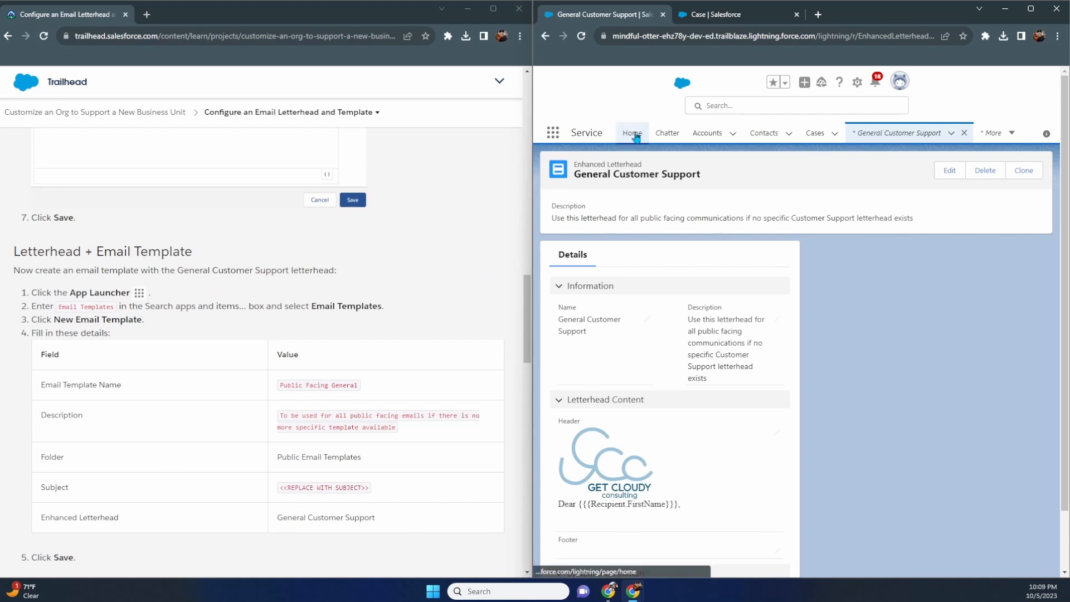
left_click(553, 132)
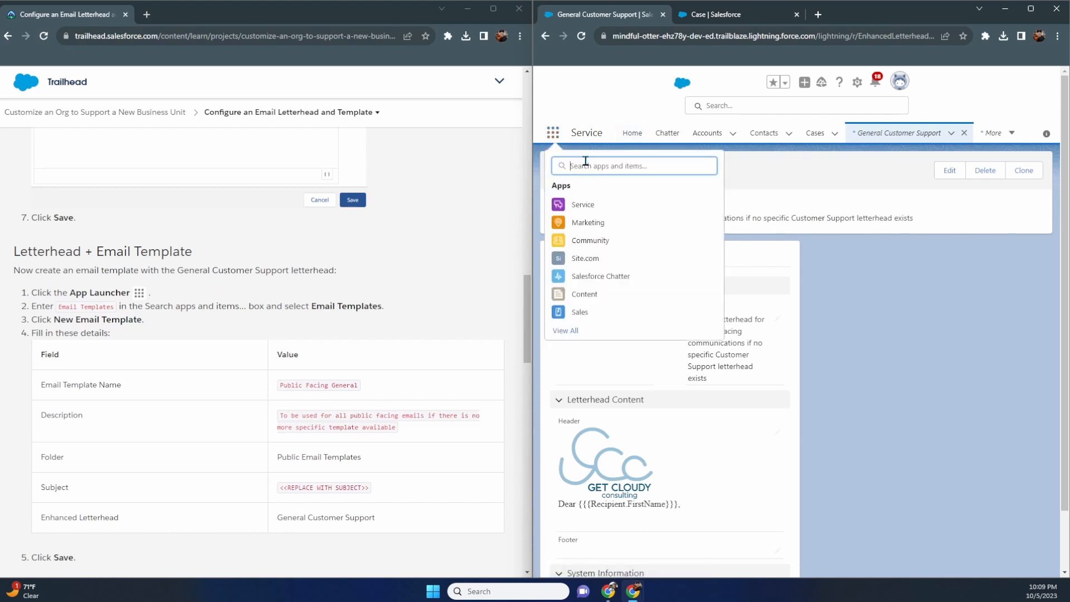
type("email")
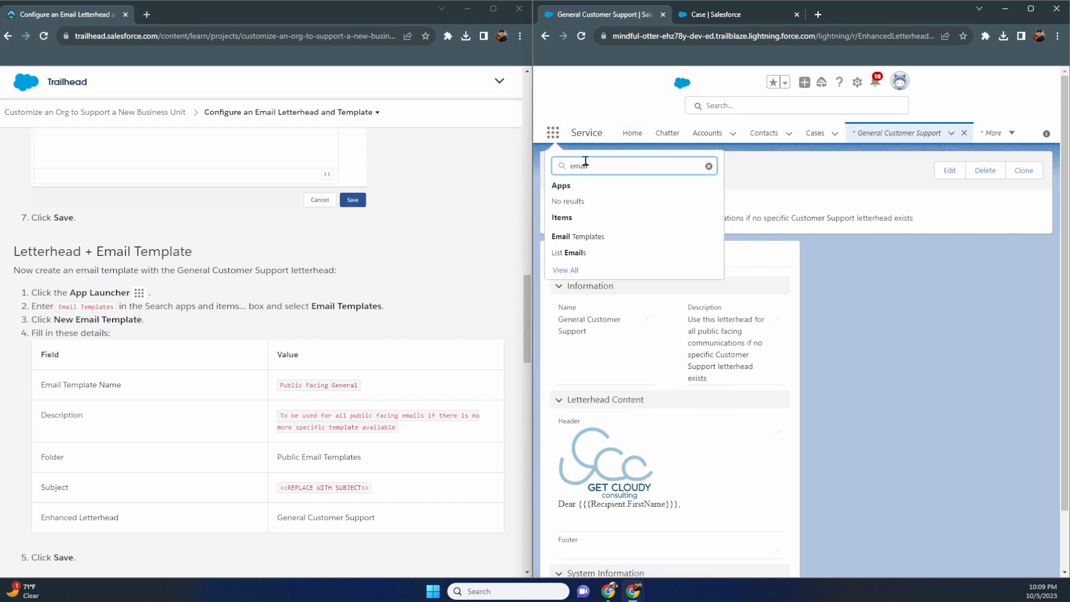
left_click(591, 236)
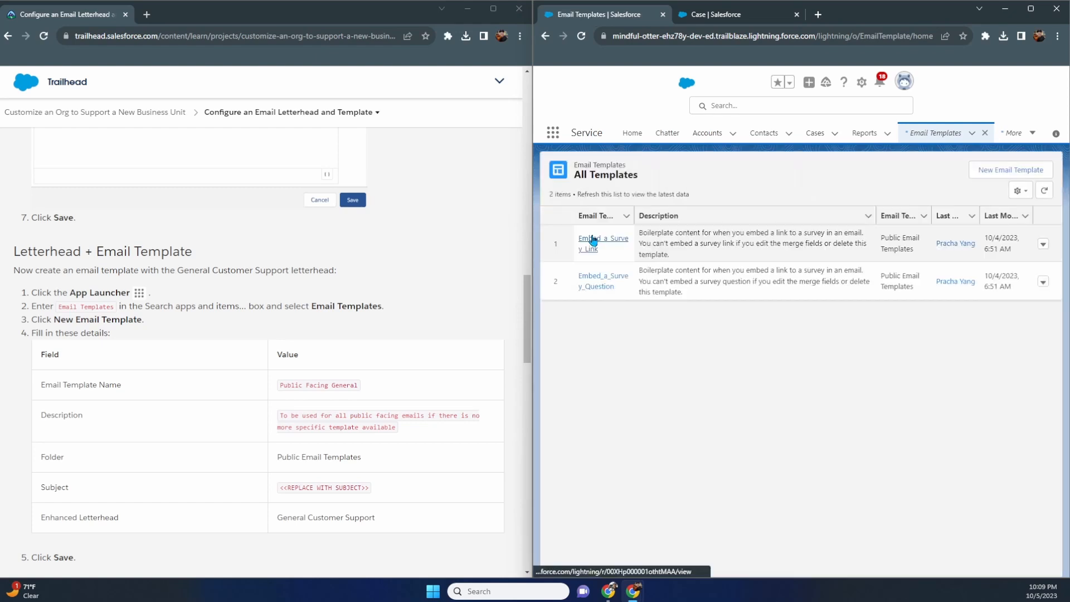
left_click(1016, 176)
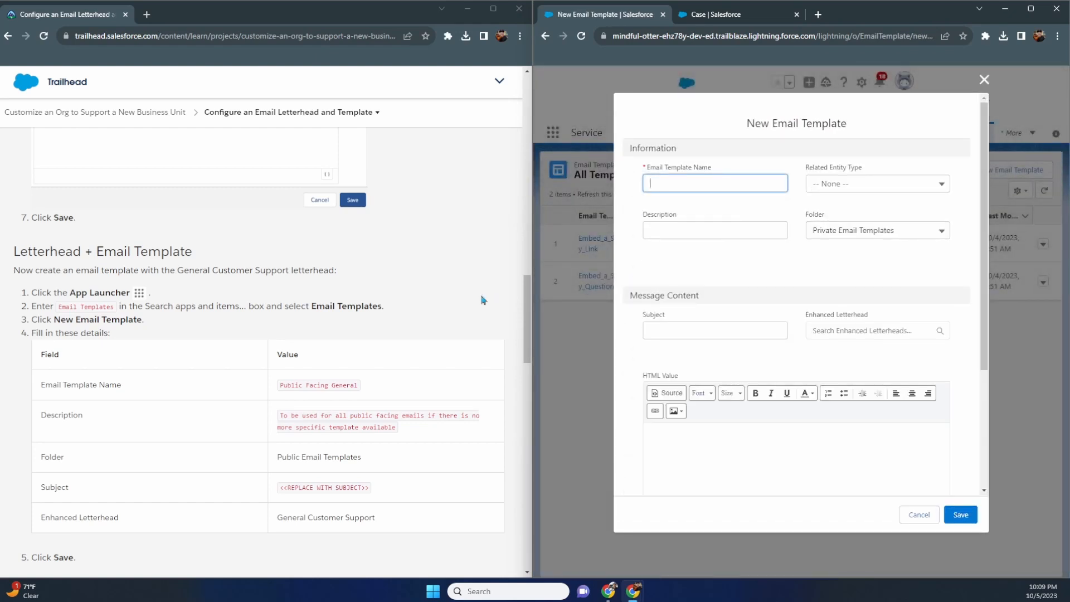
- Name the template 'Public Facing General', paste its description, and file it in Public Email Templates
scroll(484, 300, "down", 3)
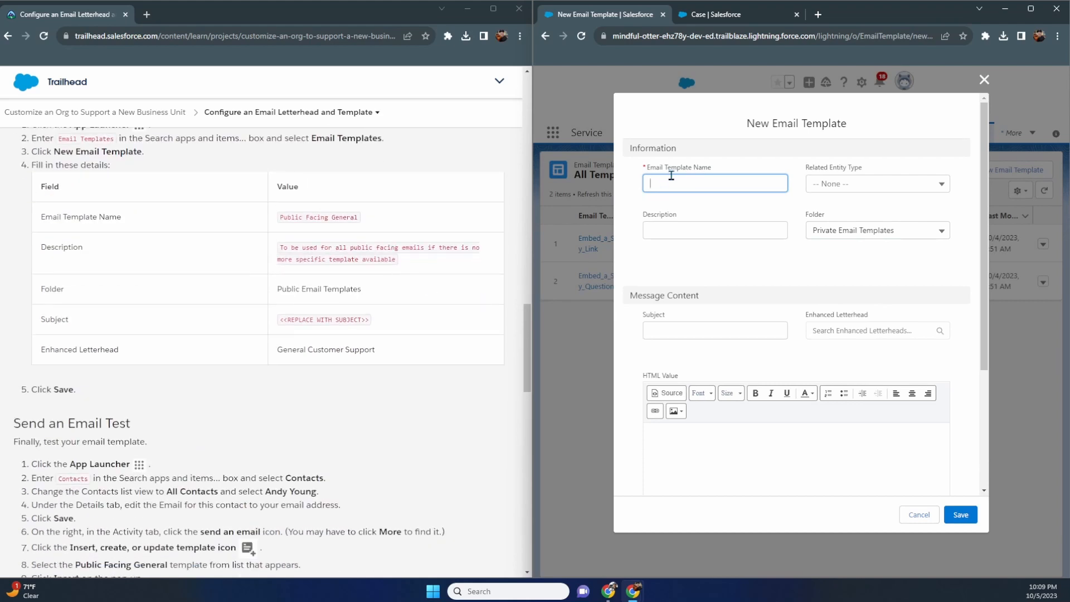
type("Public Facing General")
key("Tab")
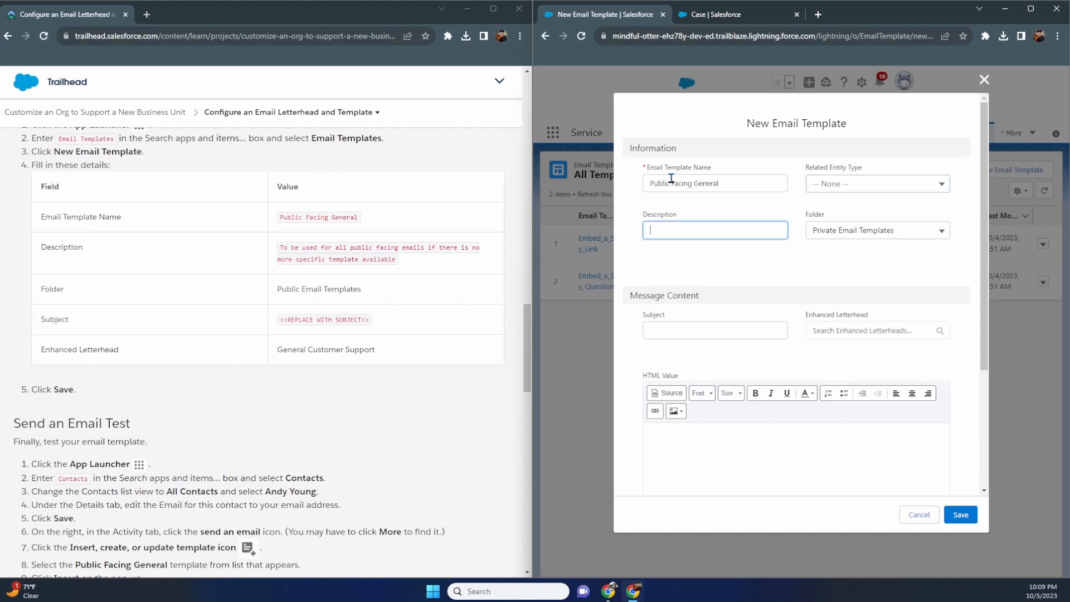
left_click_drag(426, 270, 281, 245)
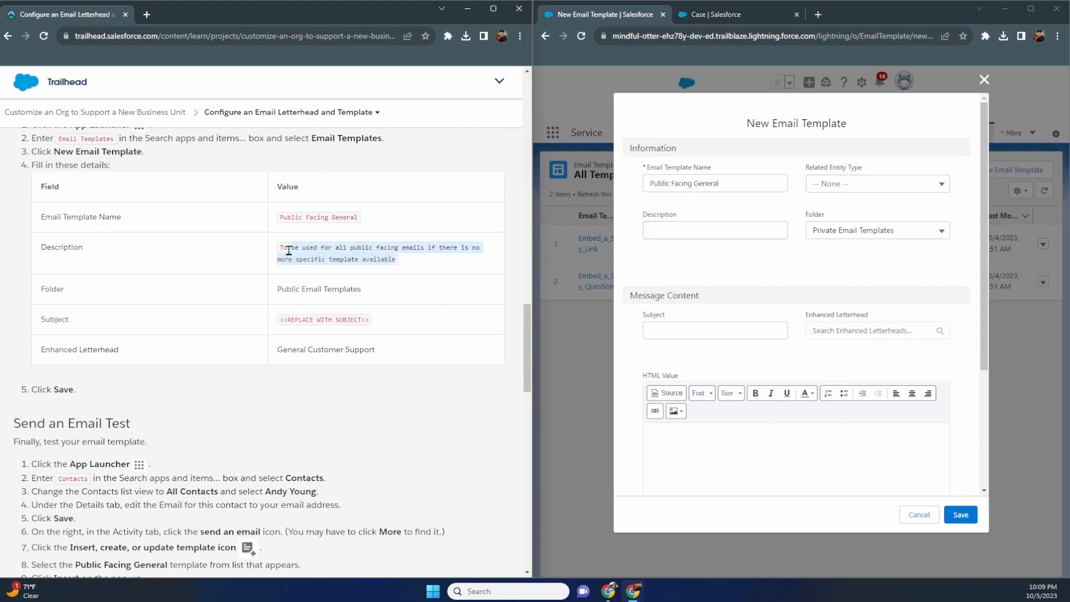
key("ctrl+c")
left_click(673, 231)
key("ctrl+v")
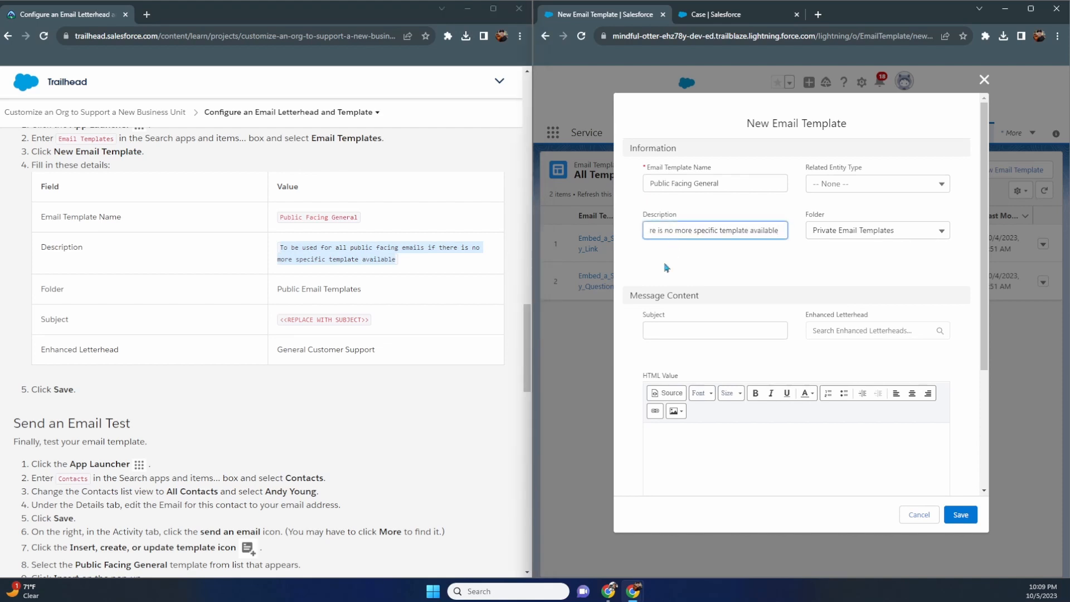
left_click(864, 235)
left_click(864, 274)
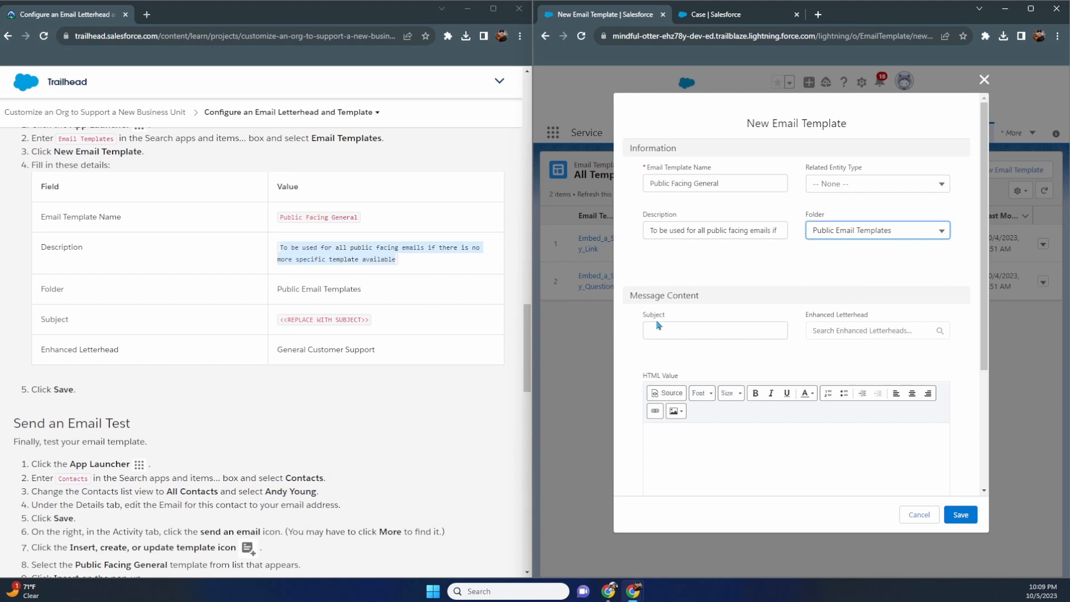
- Paste the placeholder subject, choose the General Customer Support letterhead, and save the template
left_click_drag(386, 326, 270, 334)
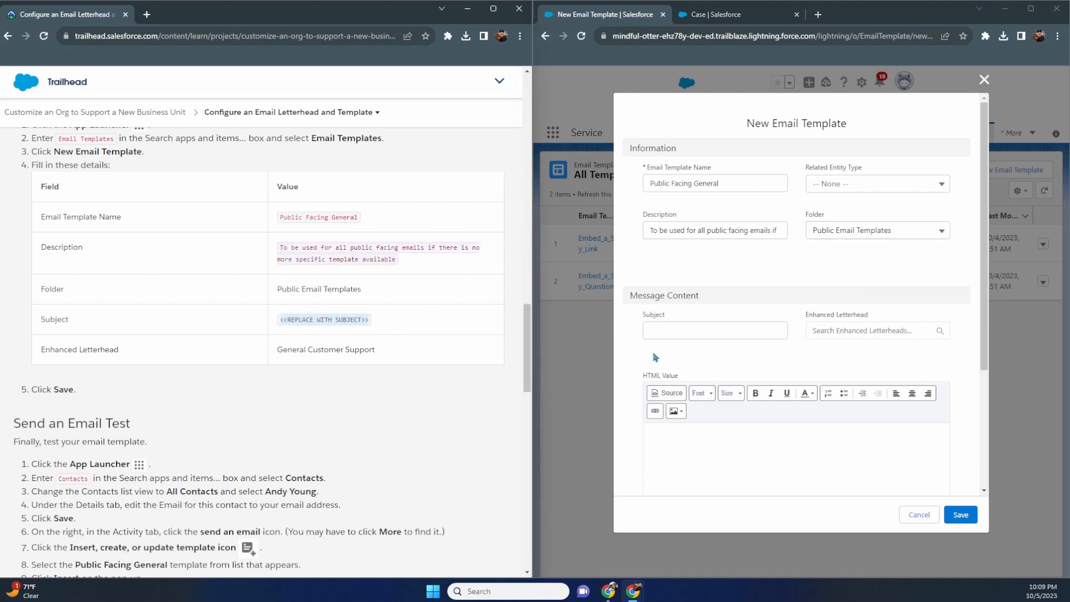
left_click(668, 329)
key("ctrl+v")
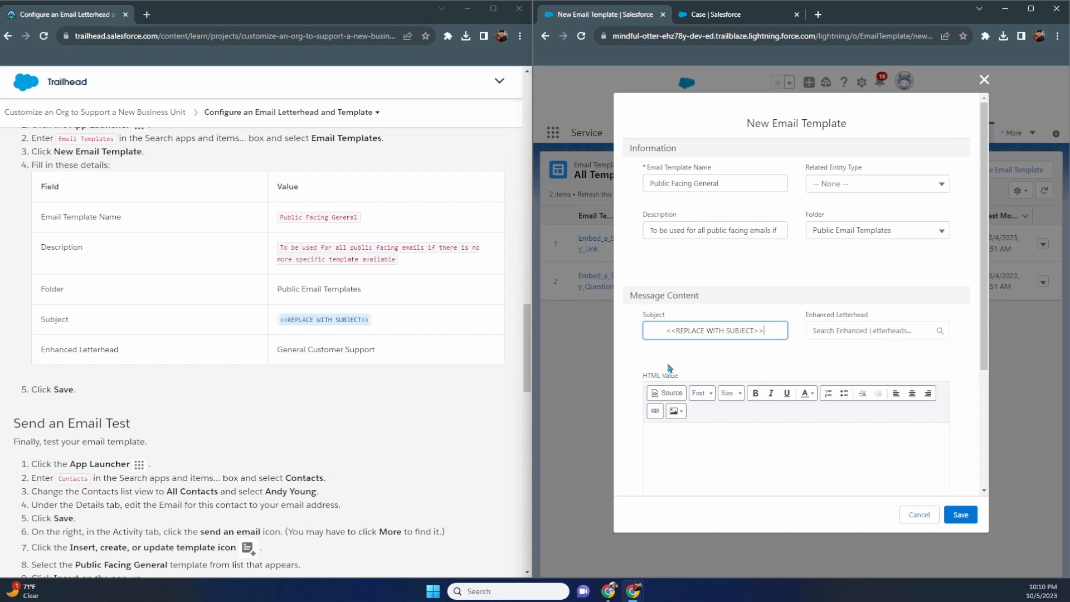
left_click_drag(666, 330, 596, 344)
key("Delete")
key("Delete")
type("<")
scroll(484, 329, "down", 1)
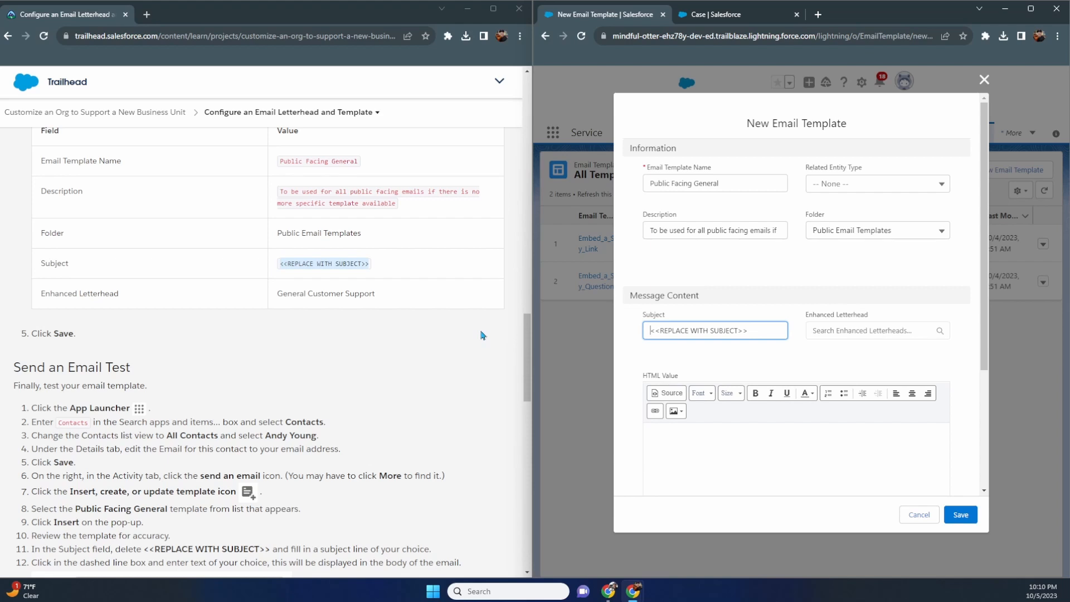
left_click(917, 332)
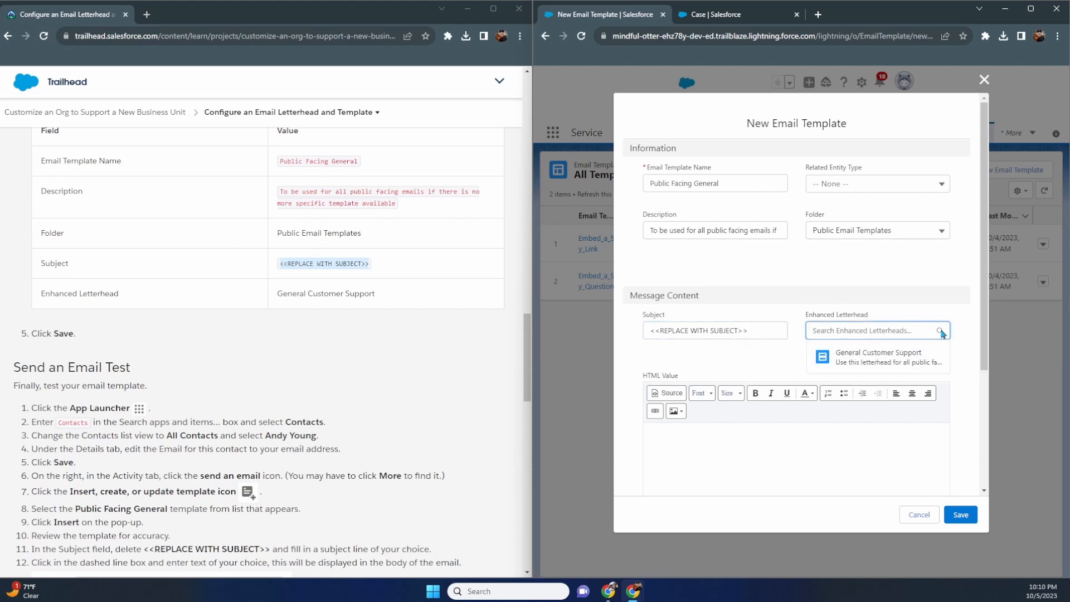
left_click(893, 358)
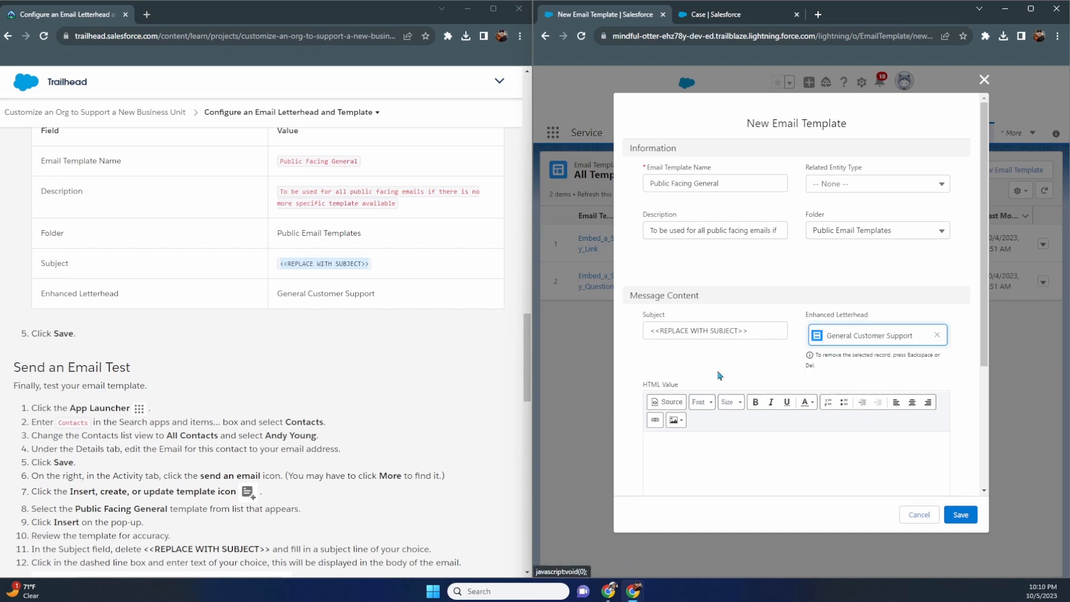
left_click(959, 514)
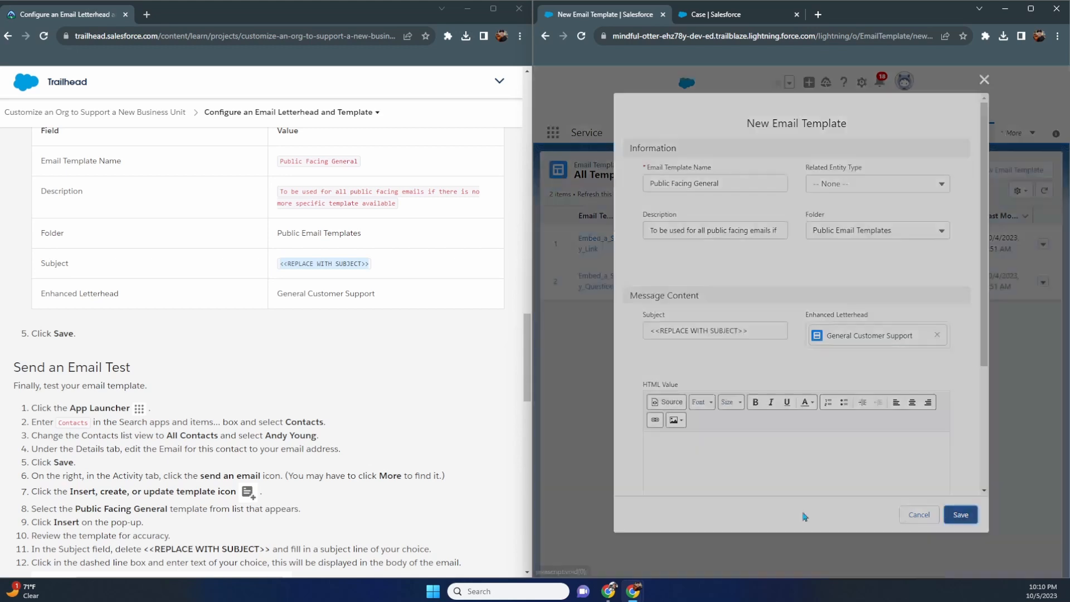
- Go to the Contacts list through an App Launcher search for 'cont'
scroll(430, 337, "down", 3)
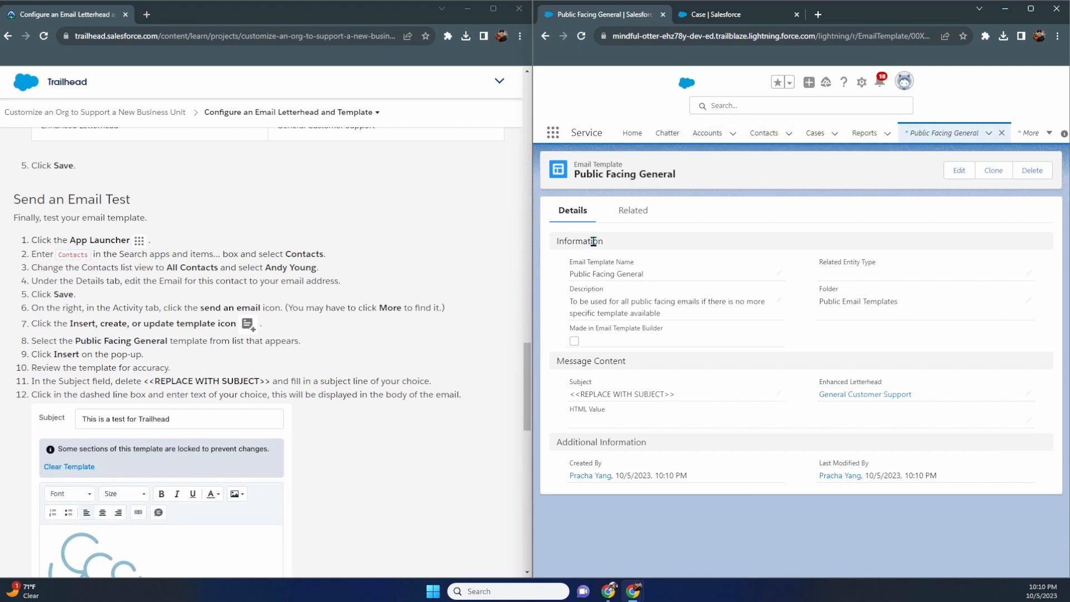
left_click(553, 139)
type("cont")
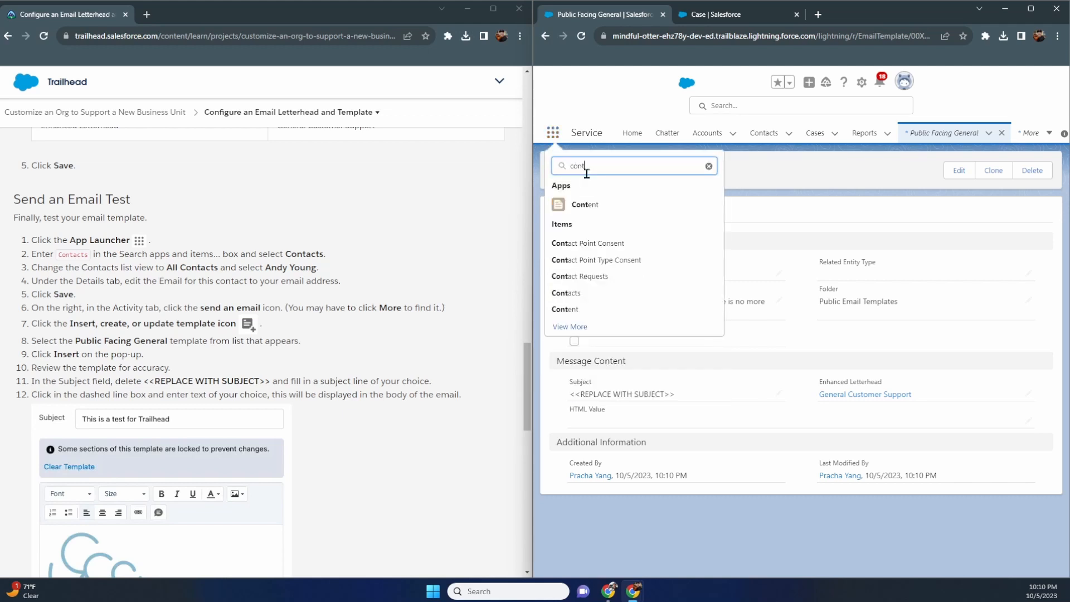
left_click(574, 292)
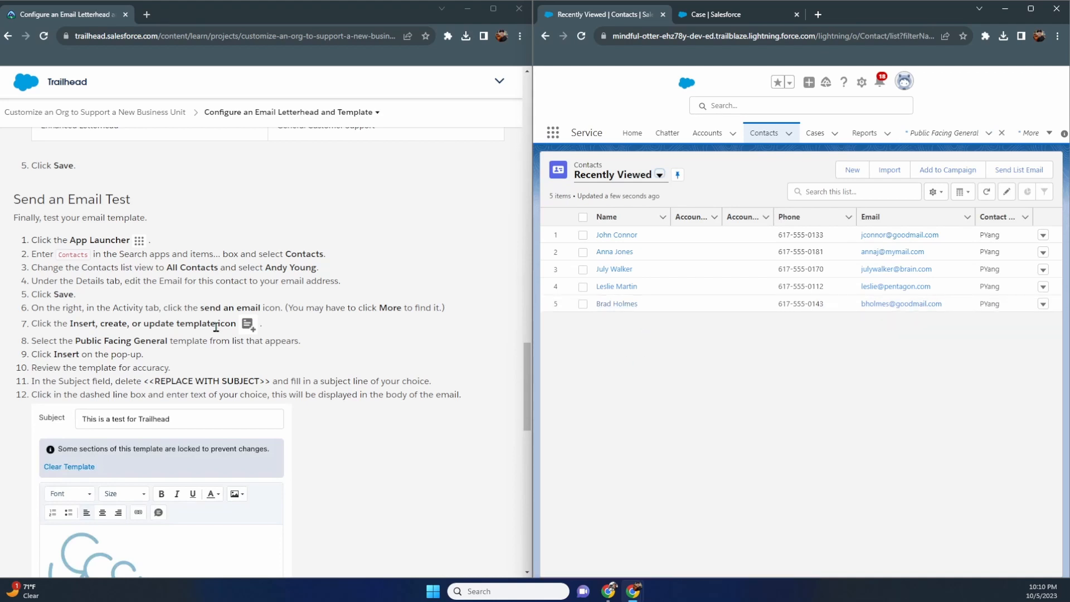
- Switch Contacts to the All Contacts view and open the third contact's record
left_click(660, 175)
left_click(629, 216)
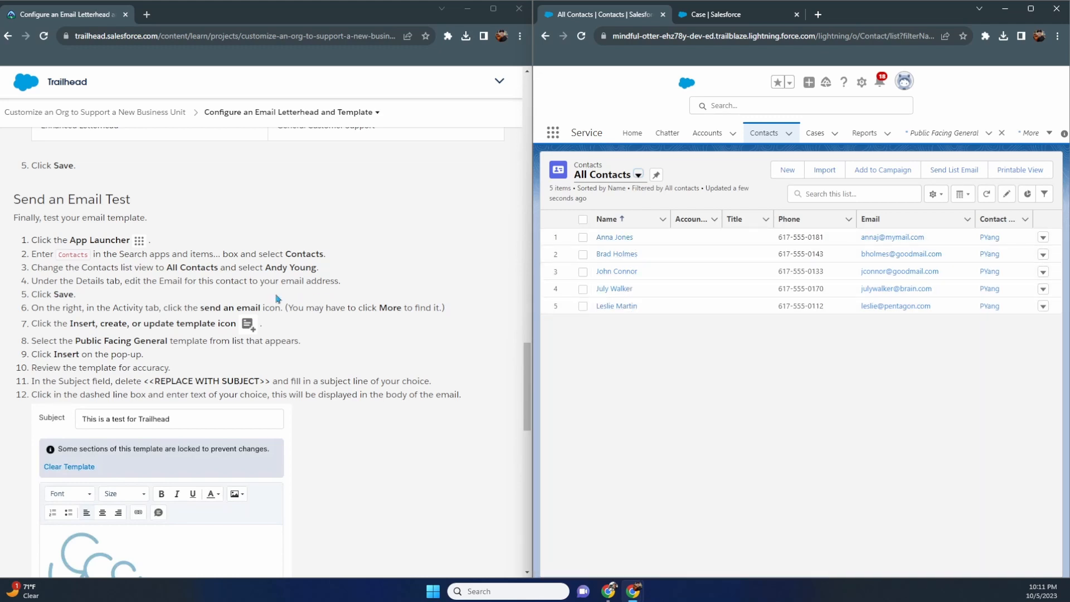
scroll(182, 295, "down", 1)
scroll(182, 294, "down", 4)
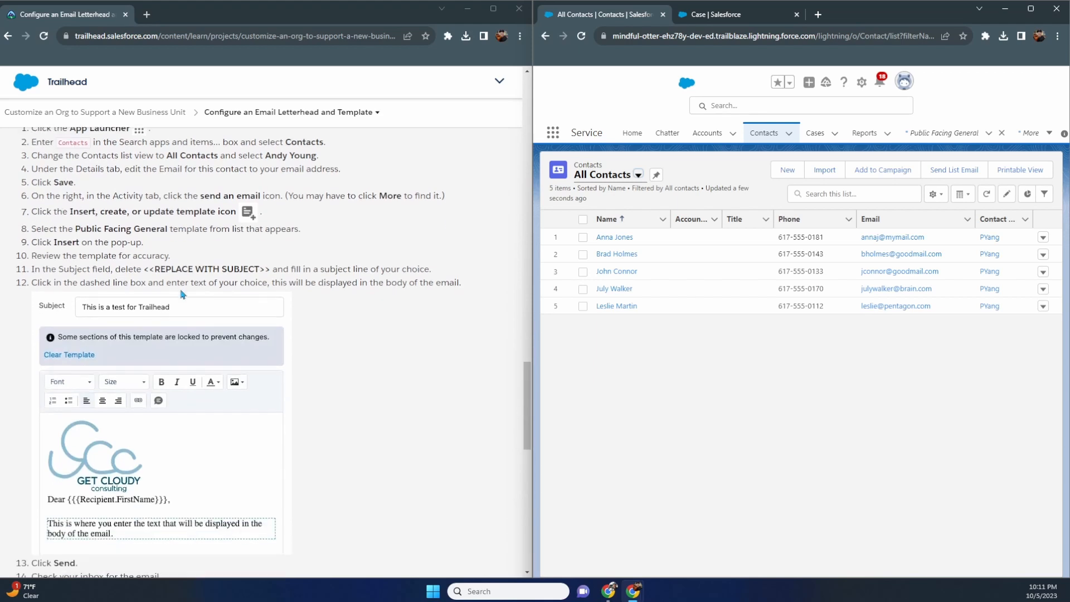
scroll(181, 295, "up", 4)
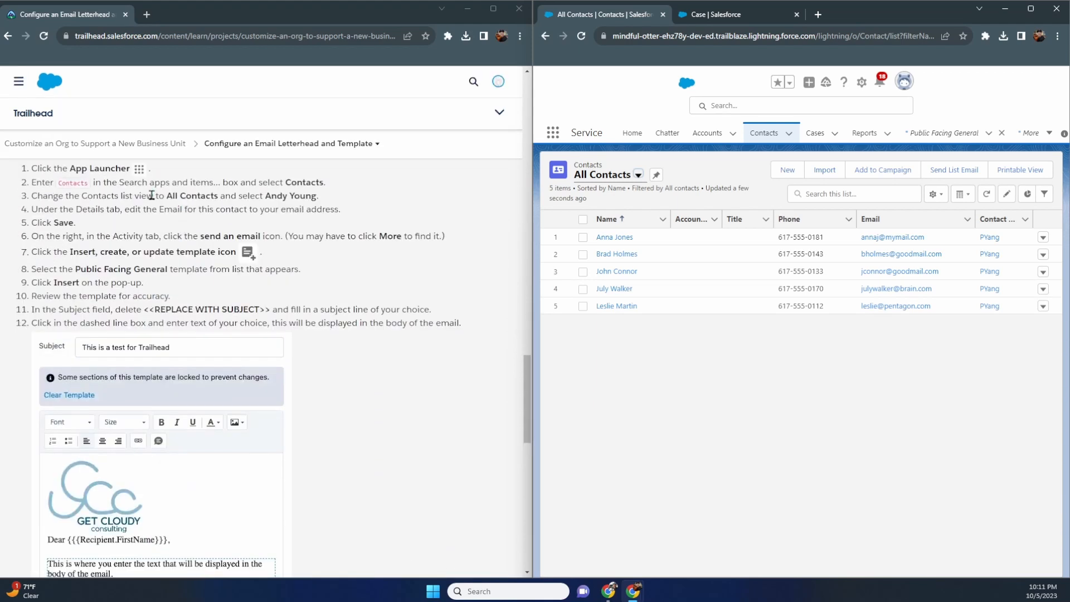
scroll(237, 231, "up", 1)
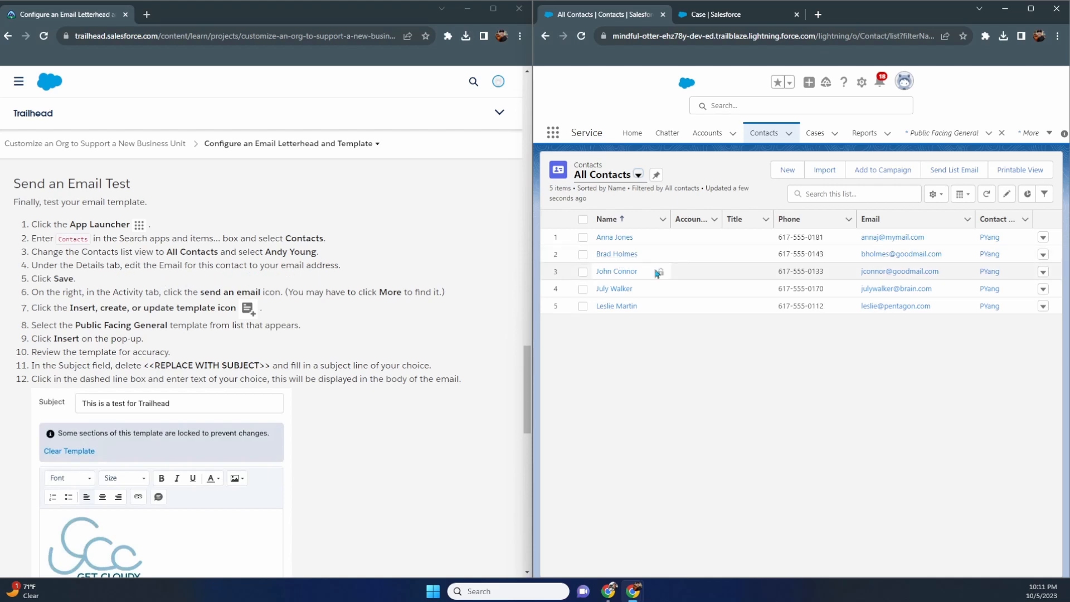
left_click(625, 272)
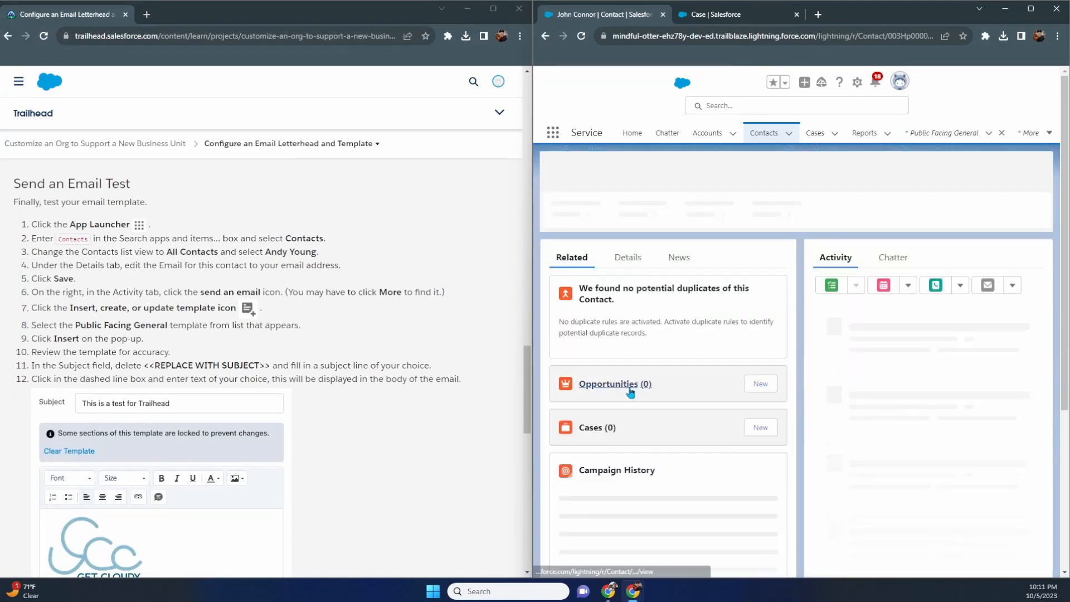
- Replace the contact's email with a support address, save it, and start an email to the contact
left_click(640, 259)
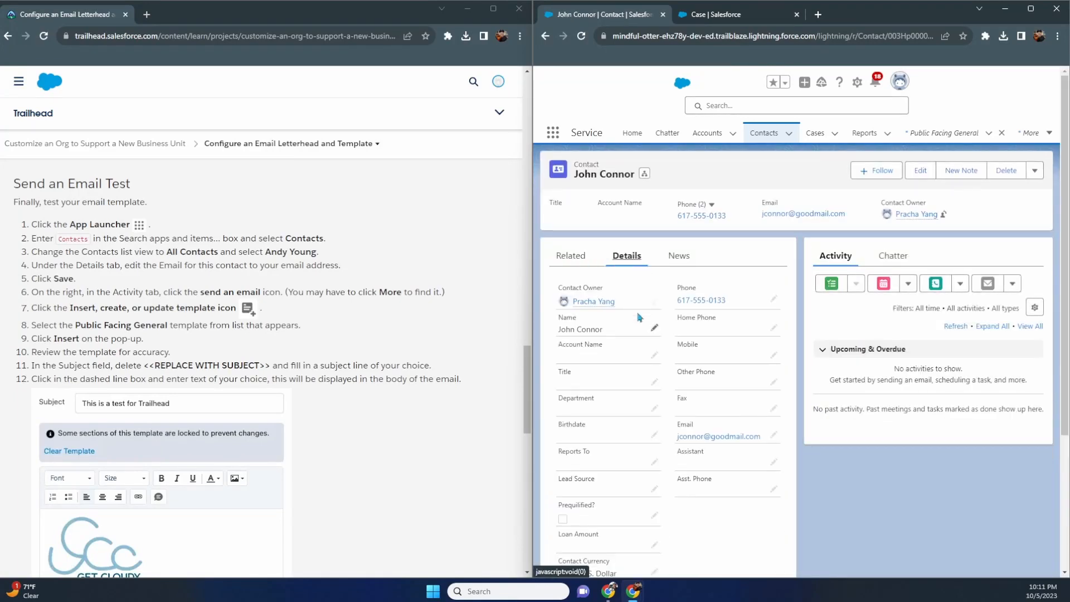
left_click(773, 434)
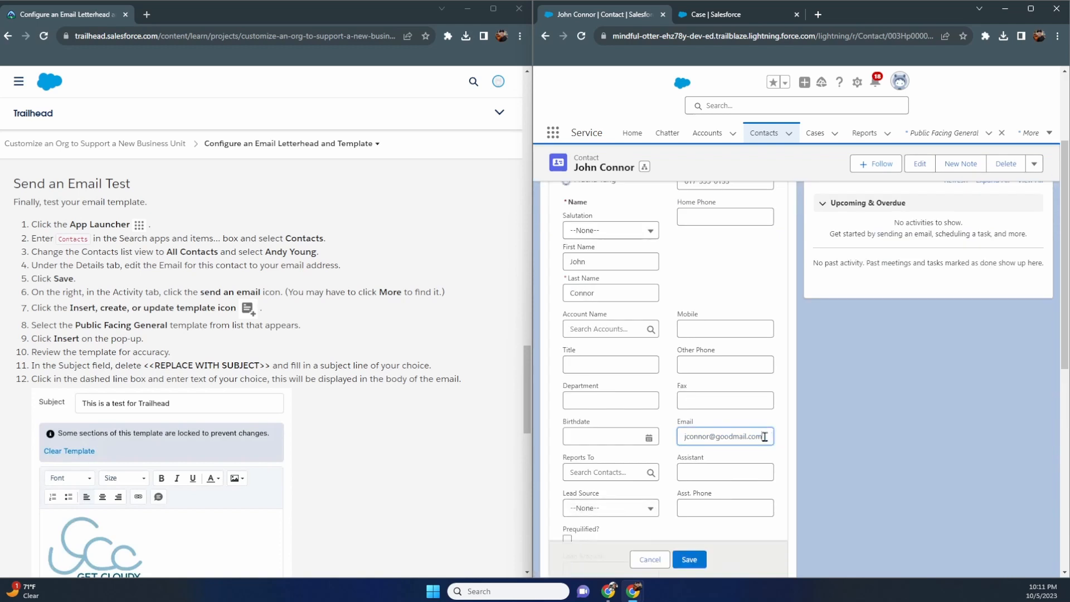
left_click_drag(764, 437, 640, 452)
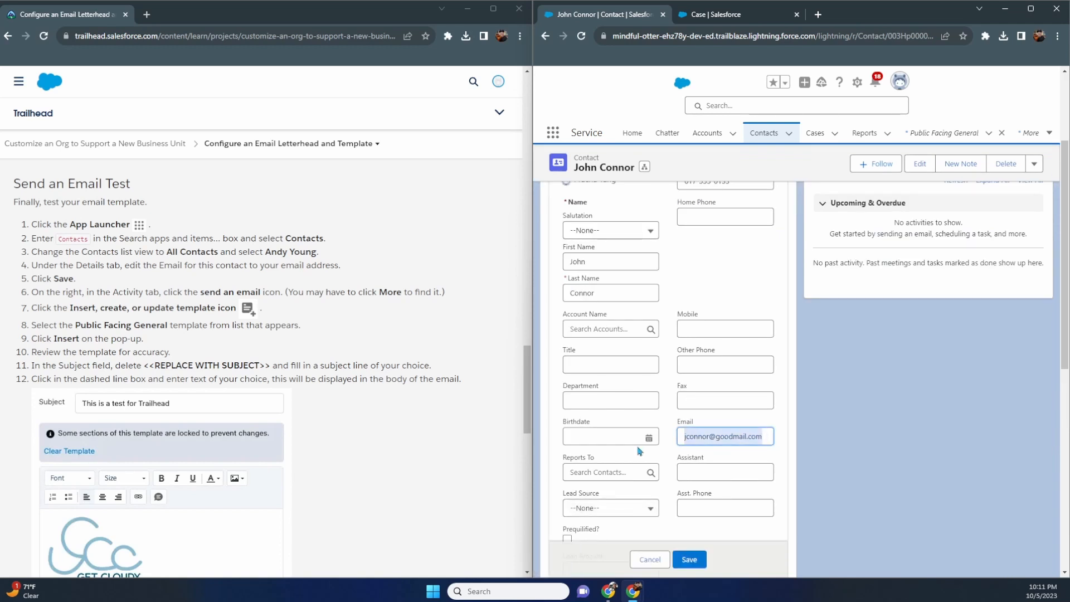
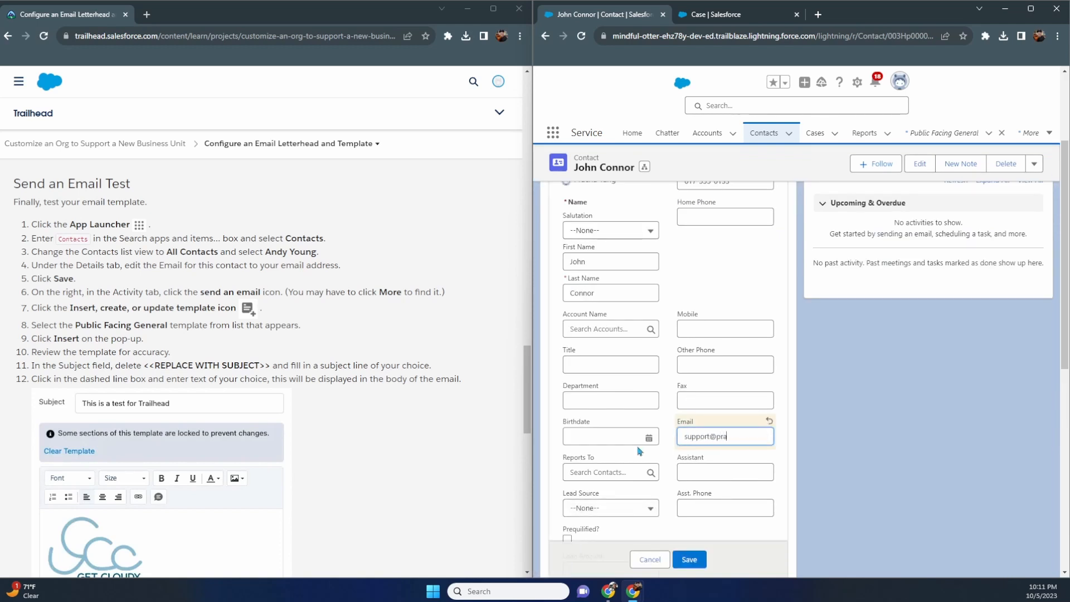
left_click(690, 560)
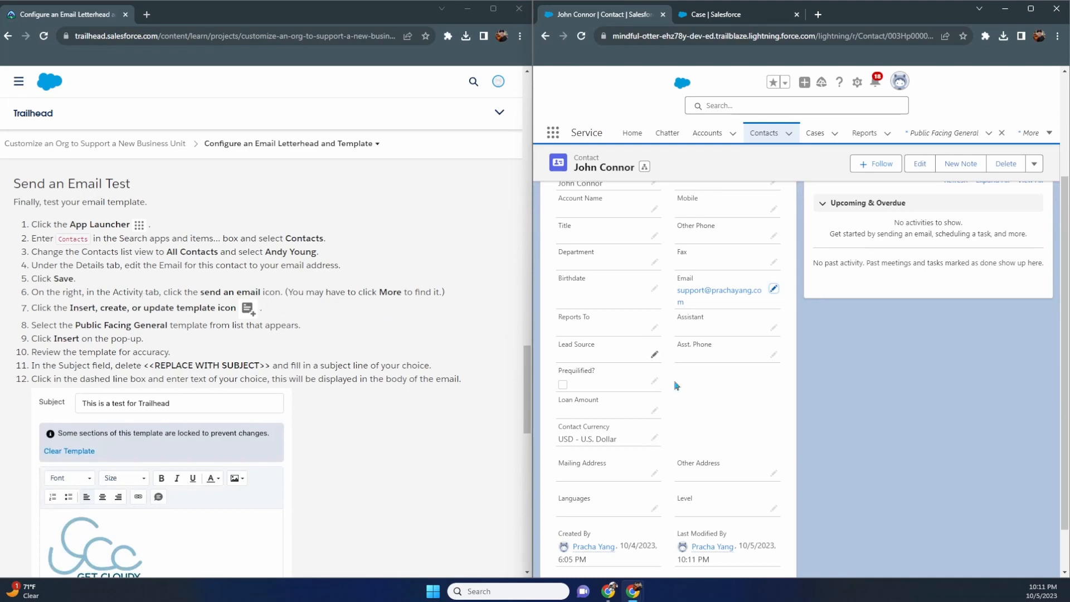
scroll(688, 392, "up", 3)
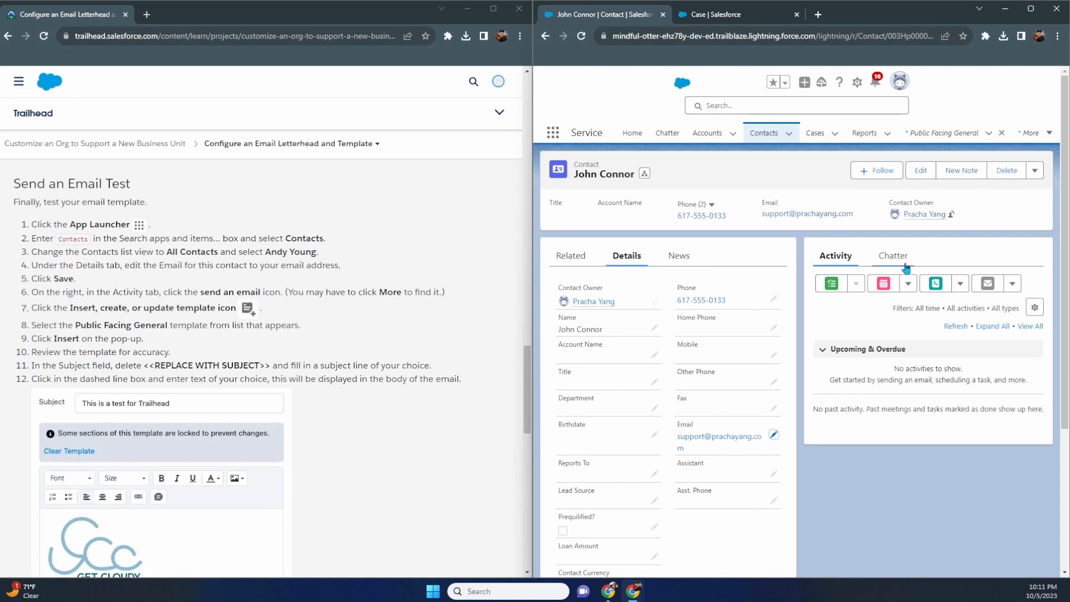
left_click(987, 283)
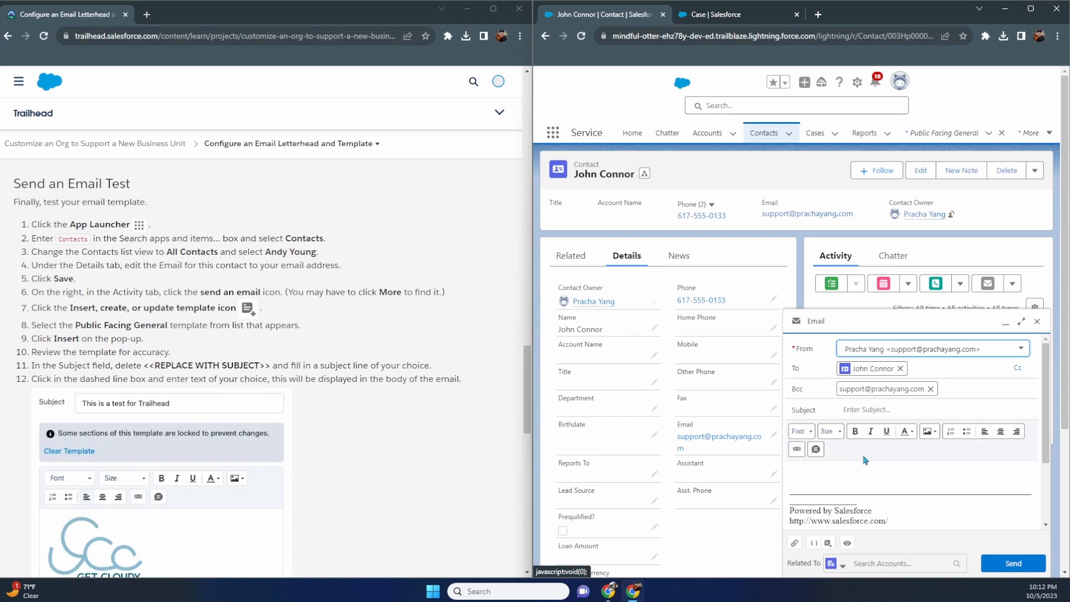
left_click(833, 564)
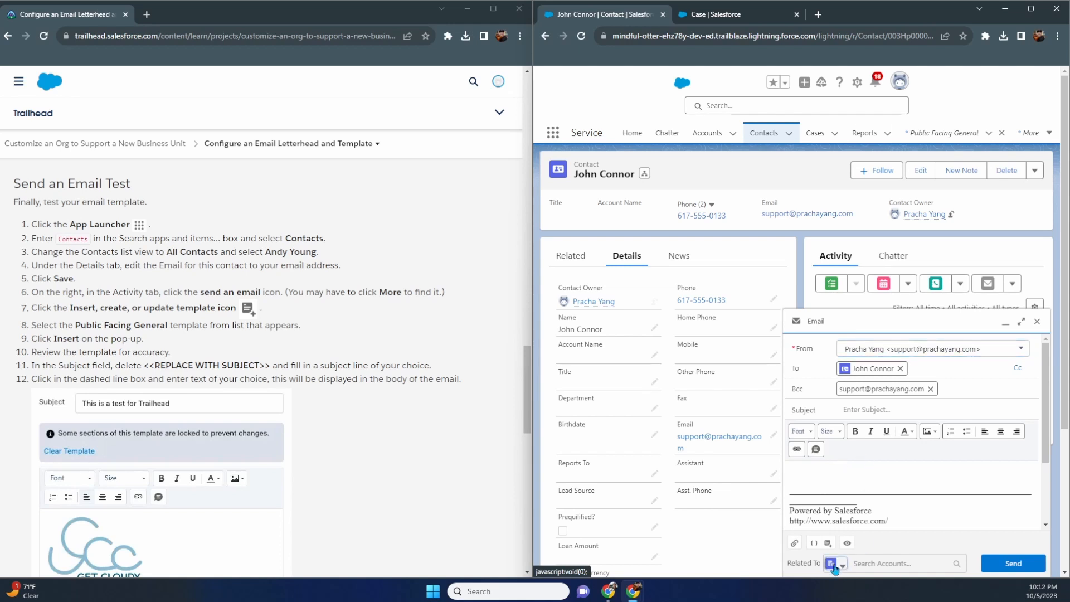
left_click(1001, 516)
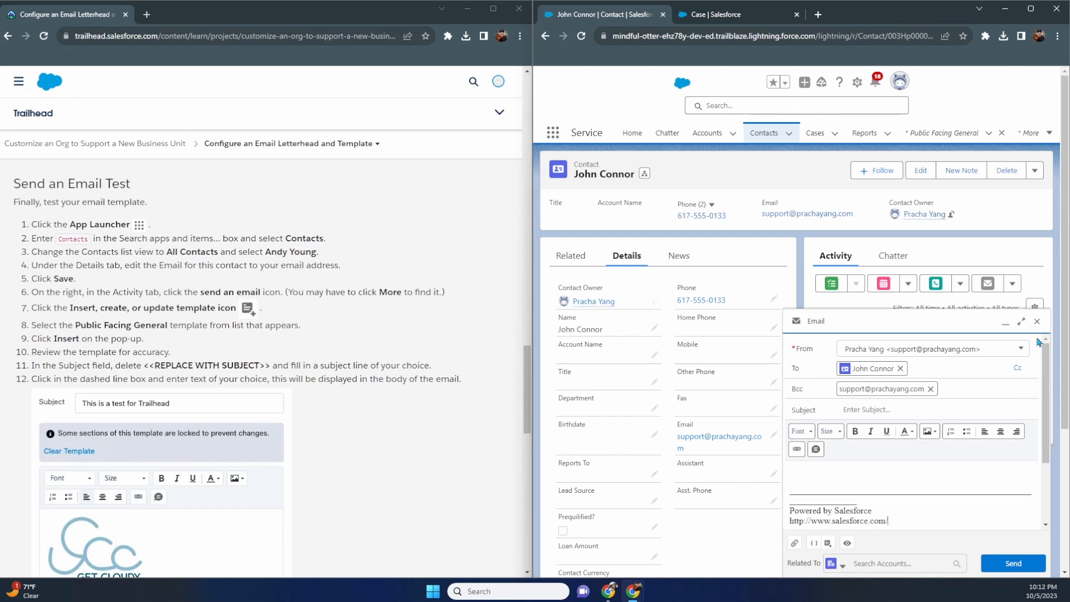
left_click(1036, 322)
left_click(1012, 283)
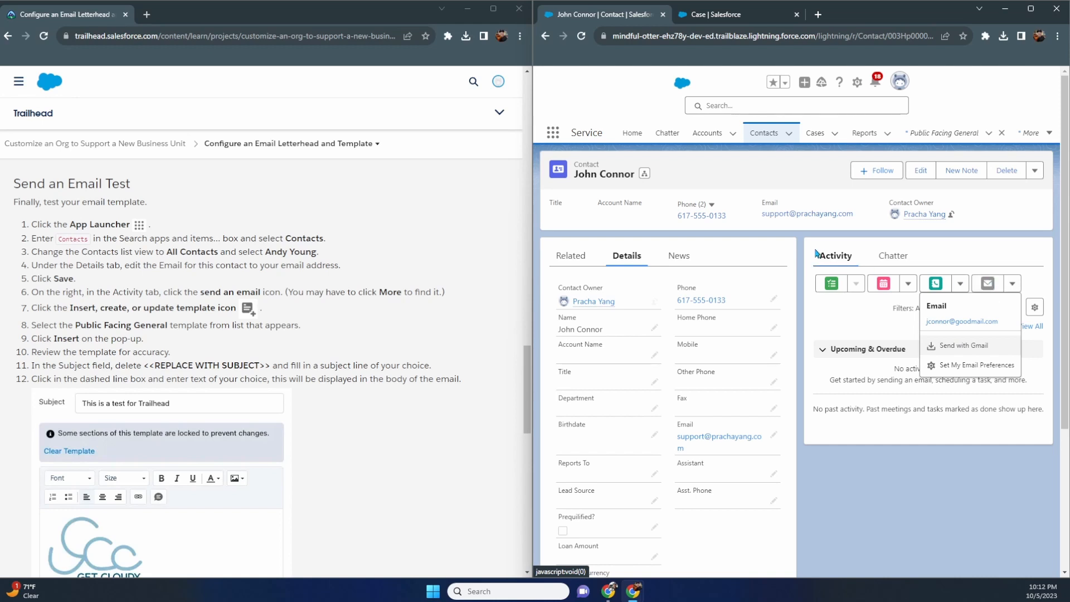
left_click(985, 294)
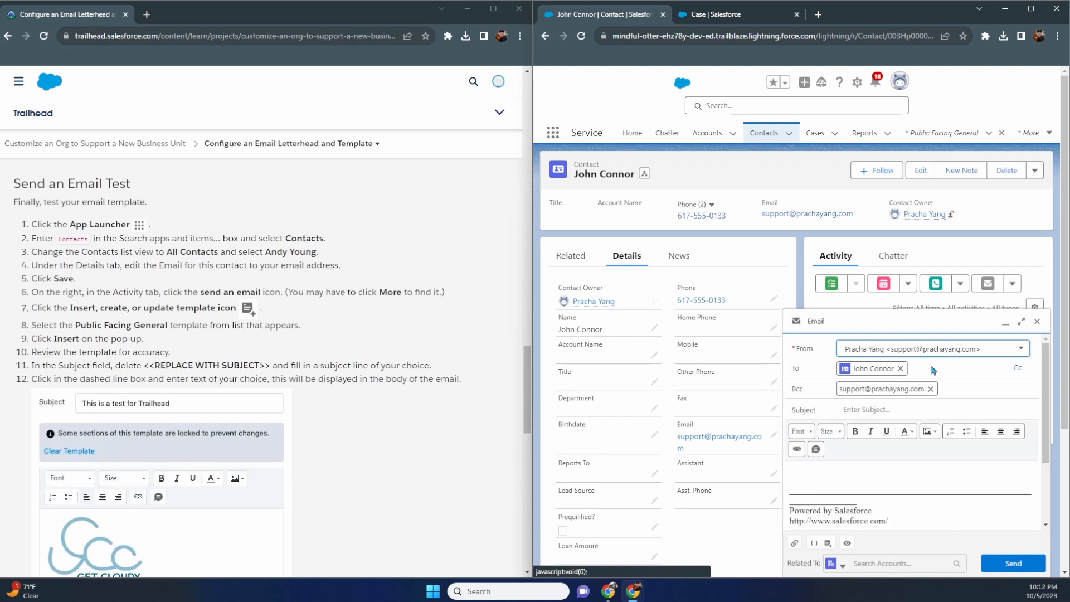
left_click(900, 369)
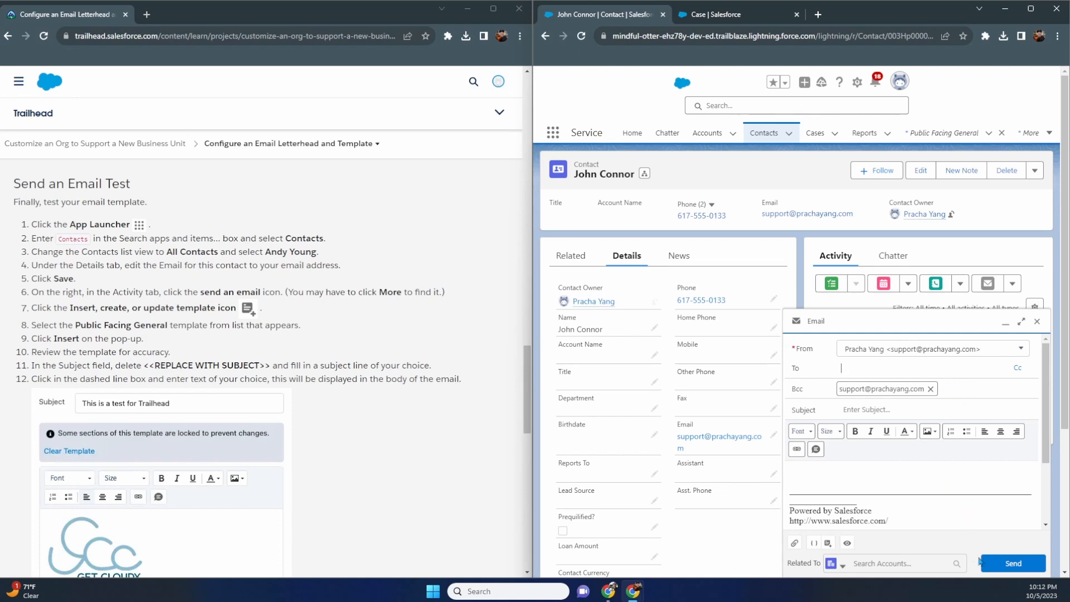
left_click(1036, 322)
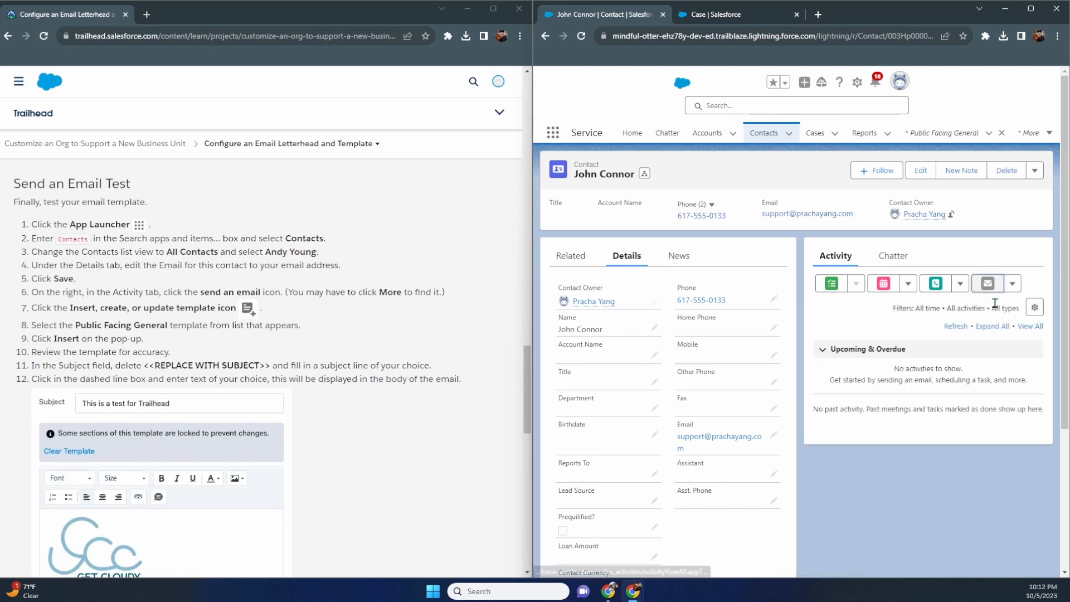
left_click(988, 286)
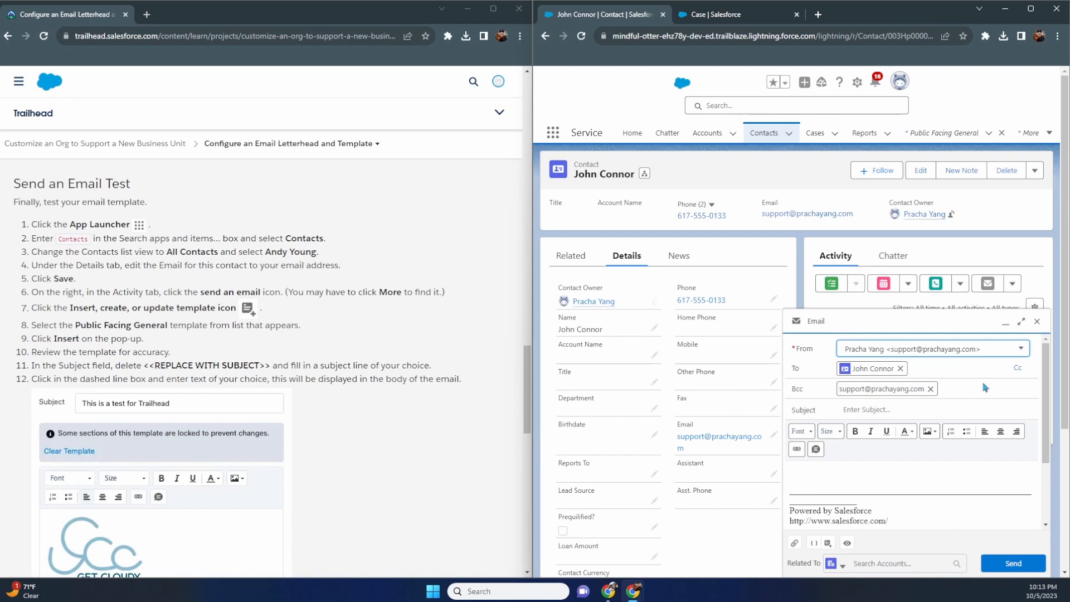
scroll(982, 390, "down", 2)
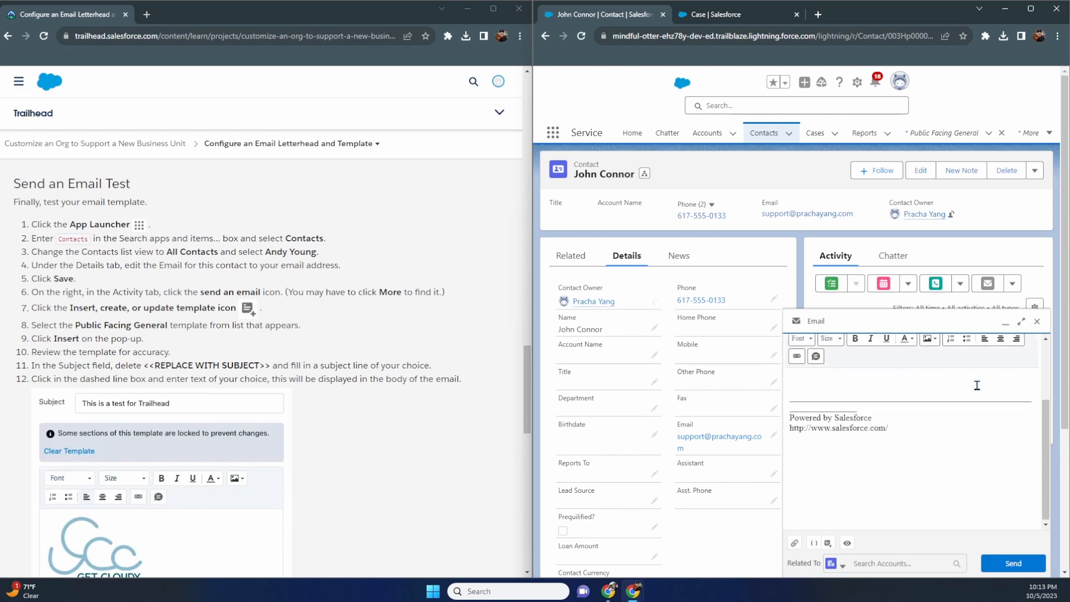
scroll(976, 385, "up", 2)
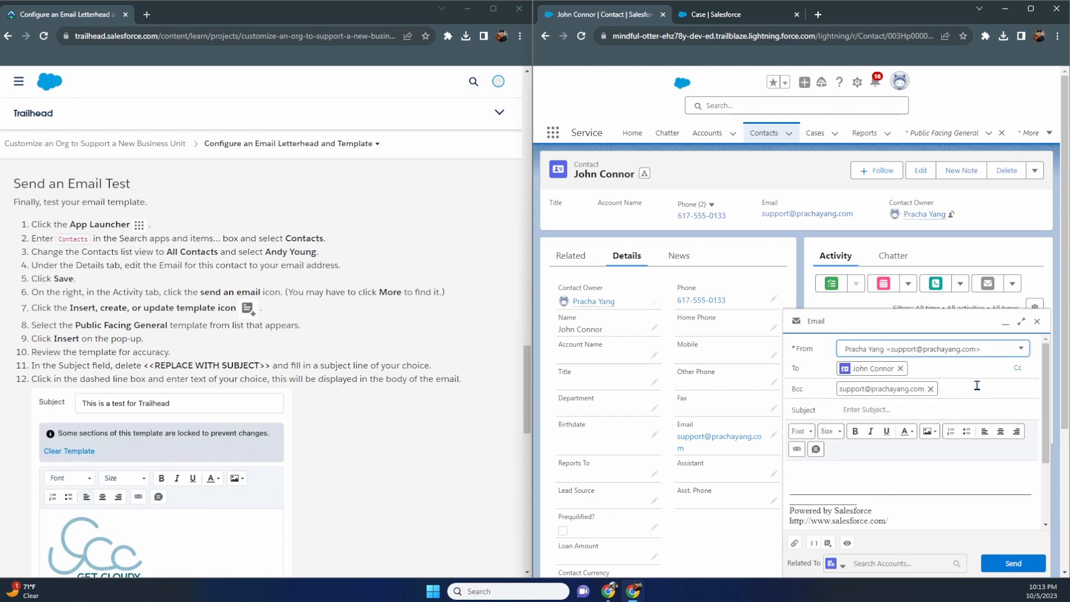
- Apply the Public Facing General template, change the subject to 'This is a test', and send the email to the contact
left_click(829, 545)
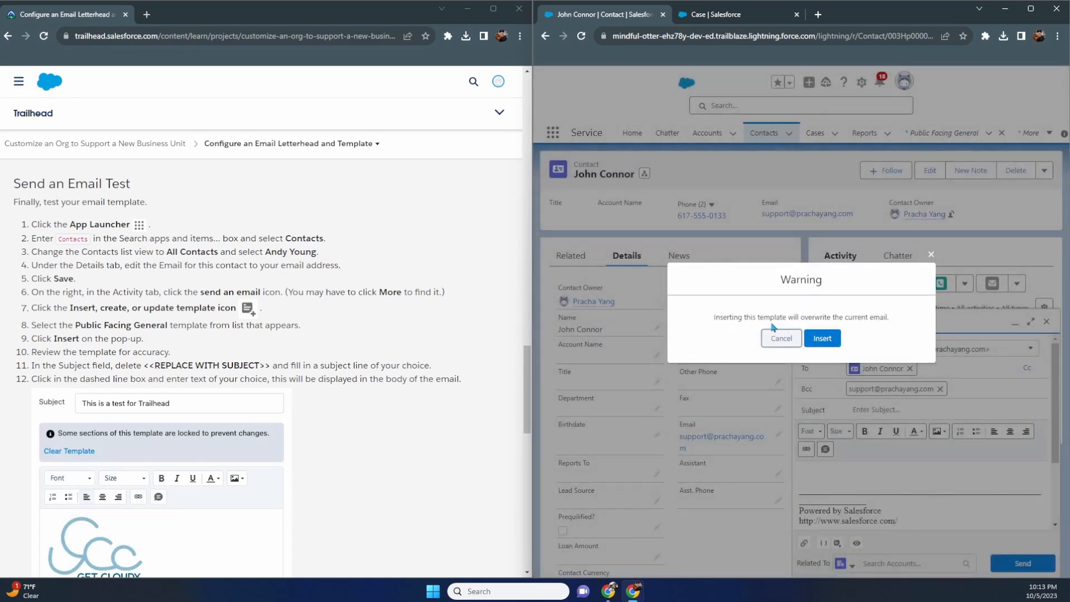
left_click(830, 339)
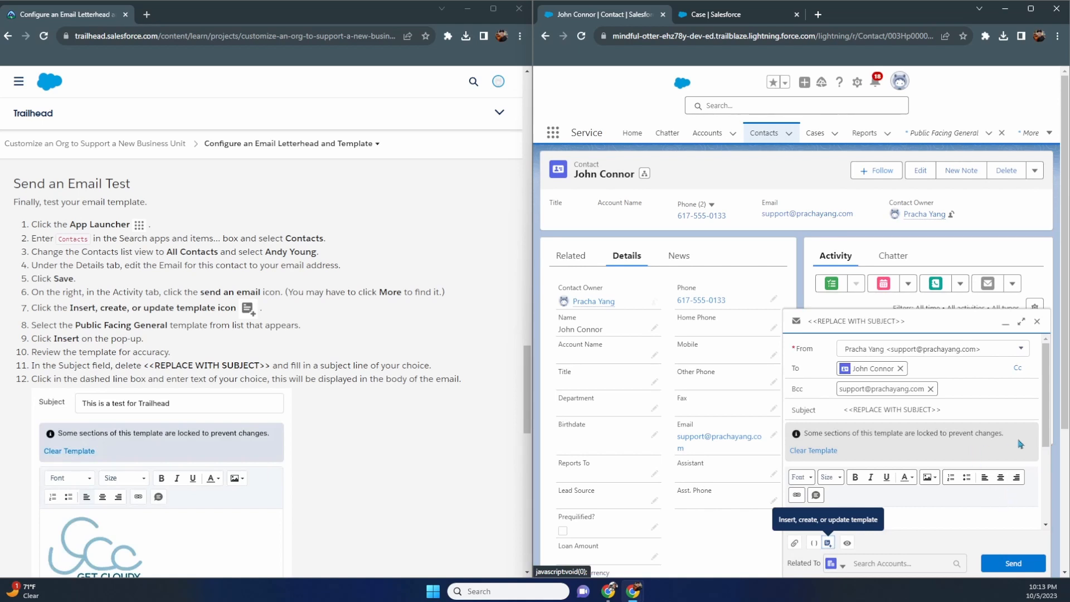
scroll(1034, 439, "down", 2)
scroll(908, 443, "down", 1)
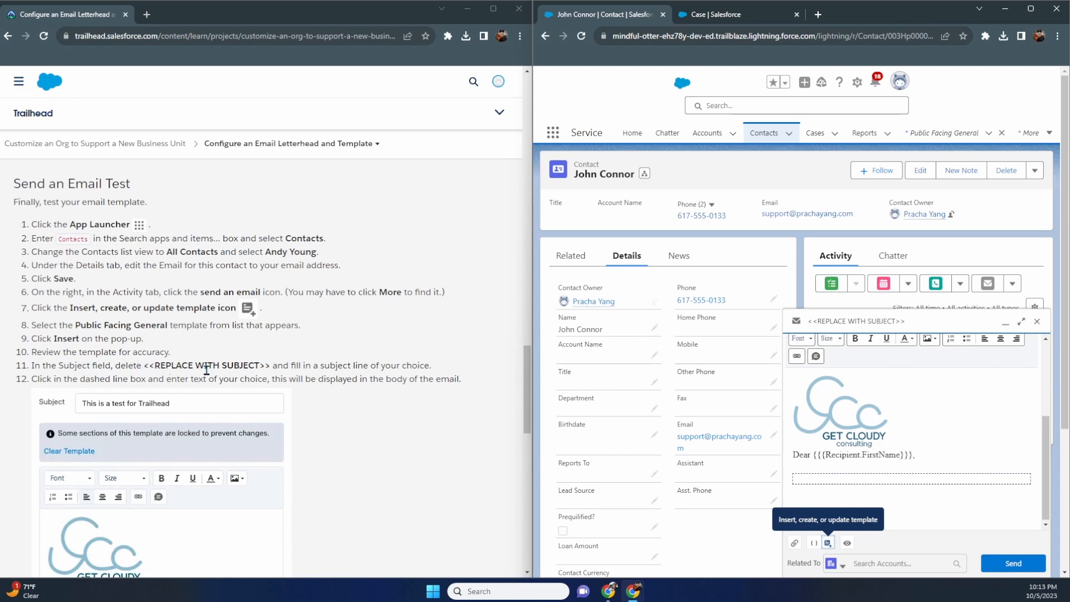
scroll(885, 470, "up", 5)
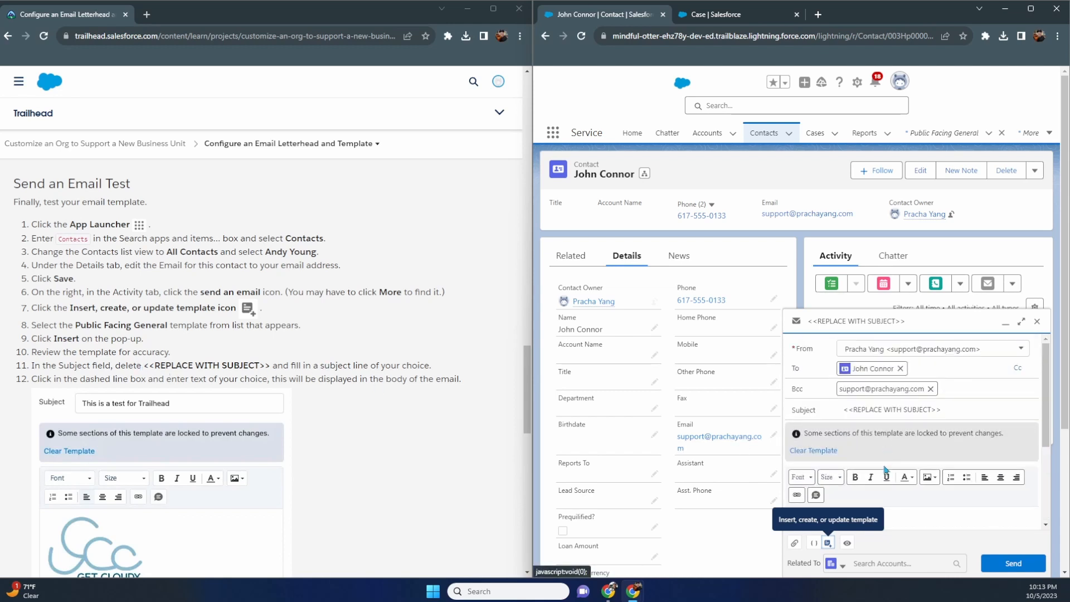
left_click(958, 412)
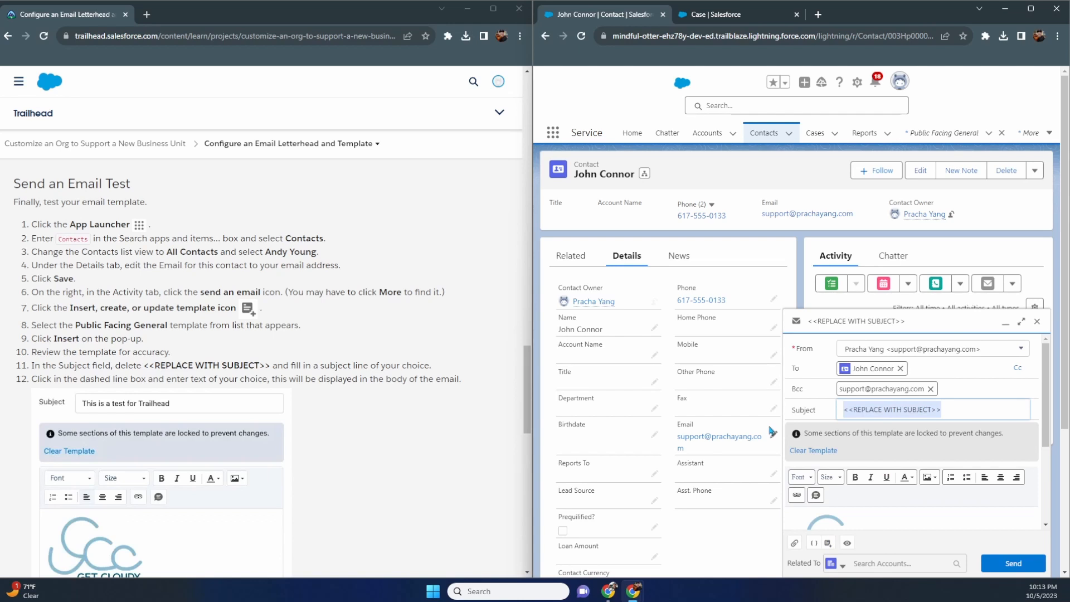
type("This is a test")
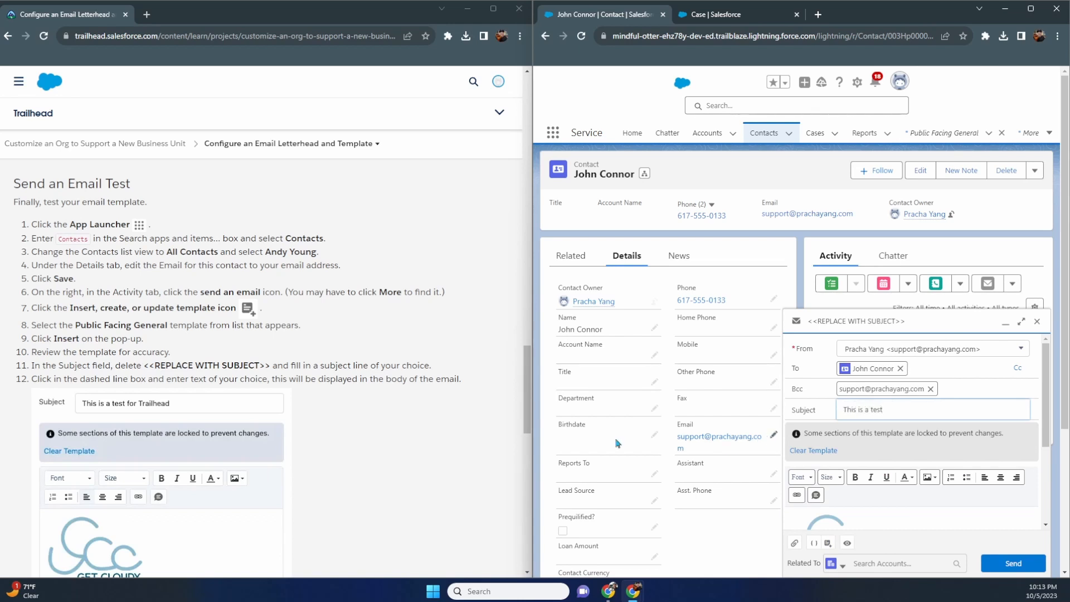
scroll(435, 404, "down", 4)
scroll(430, 401, "down", 1)
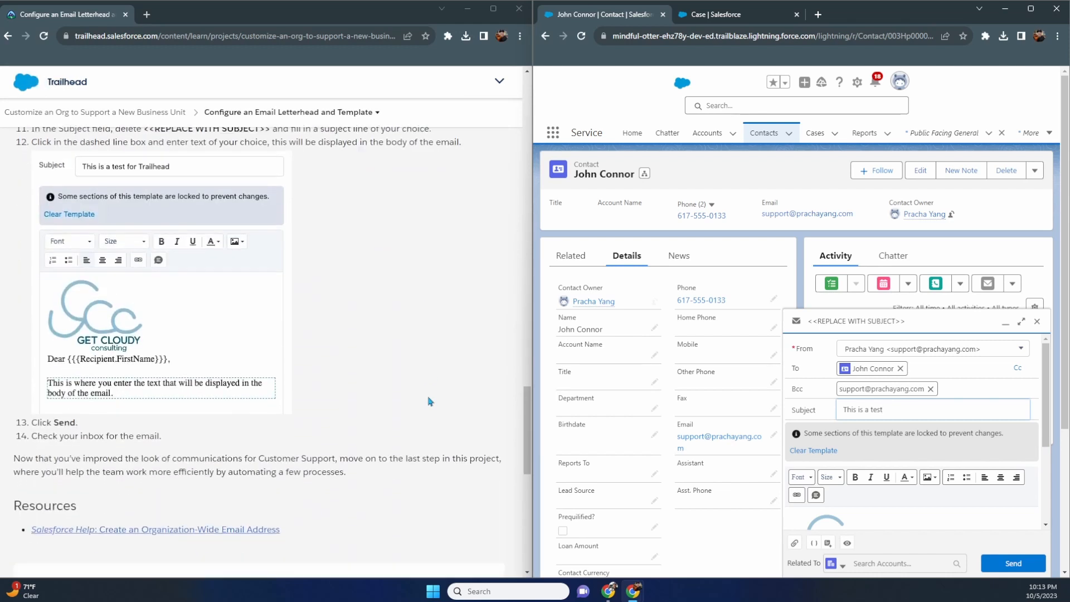
left_click(1001, 564)
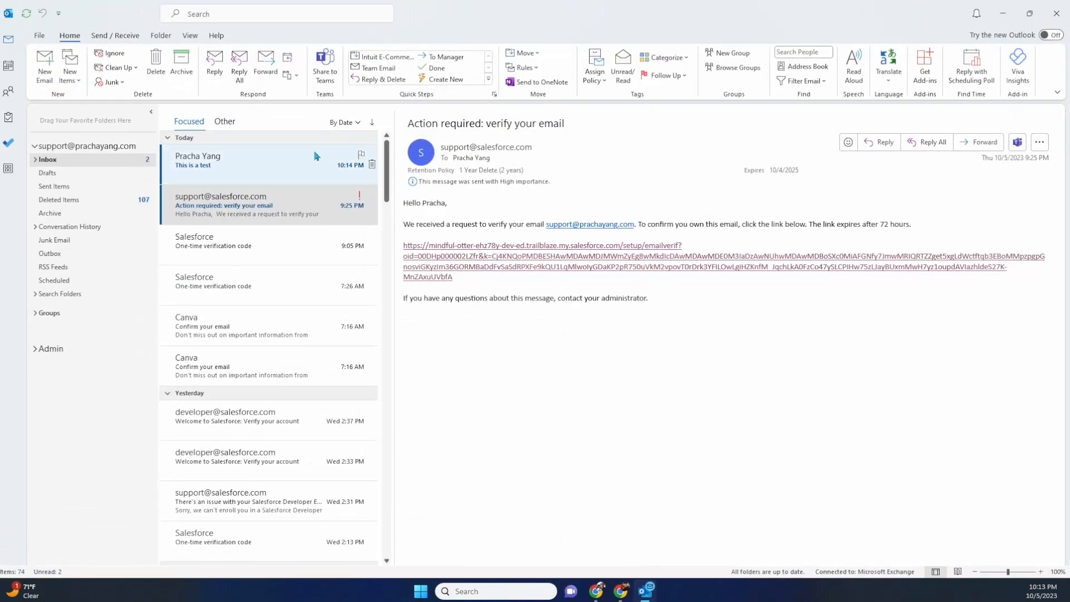
- Download the blocked pictures in the 'This is a test' email to show the Get Cloudy logo, then close Outlook
left_click(268, 165)
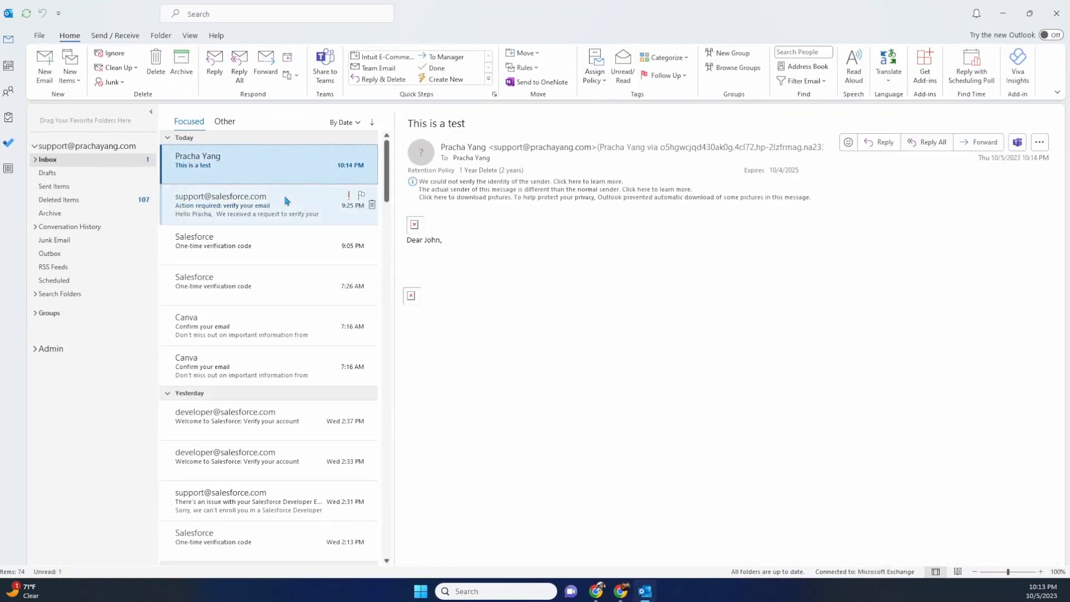
left_click(465, 203)
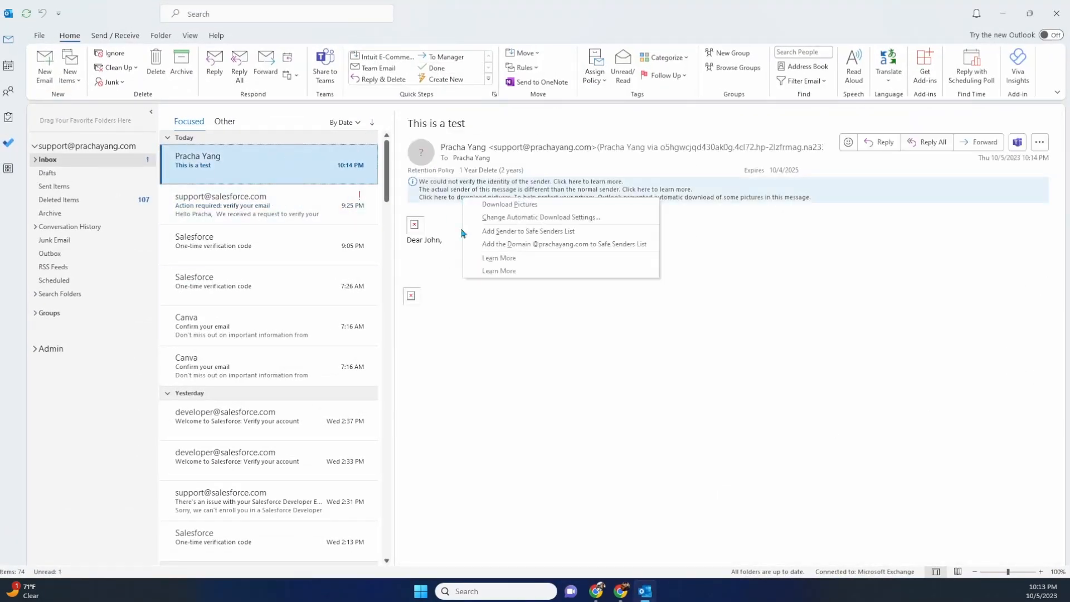
left_click(482, 218)
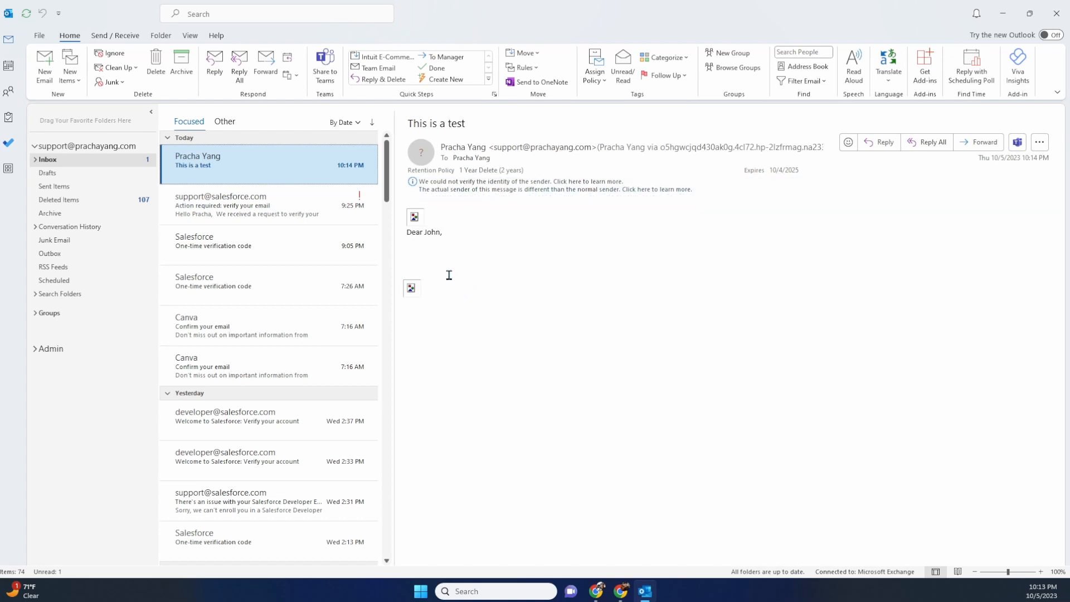
left_click(502, 249)
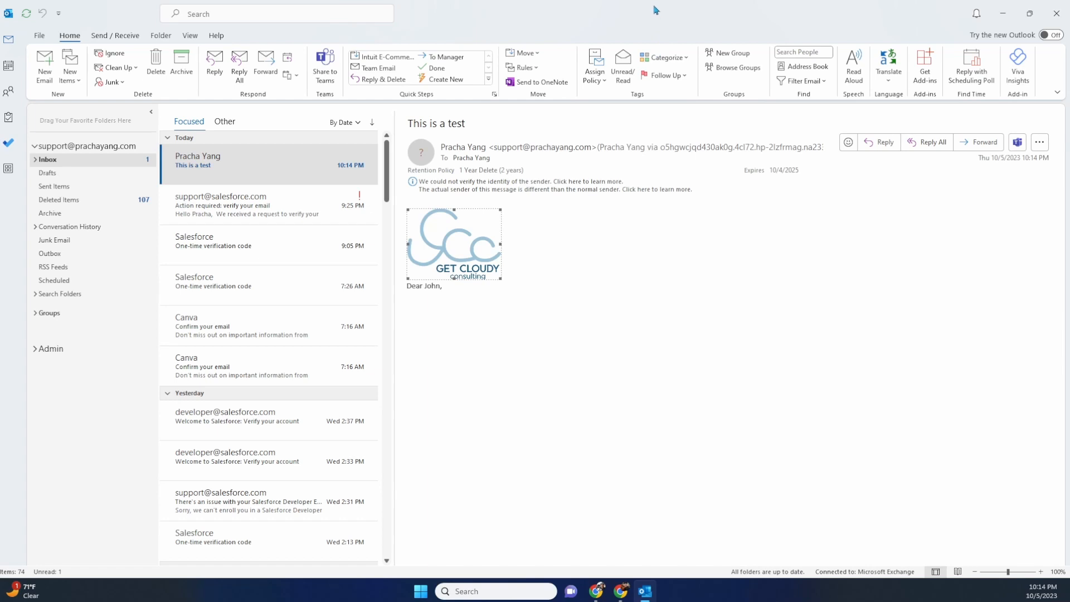
key("alt+F4")
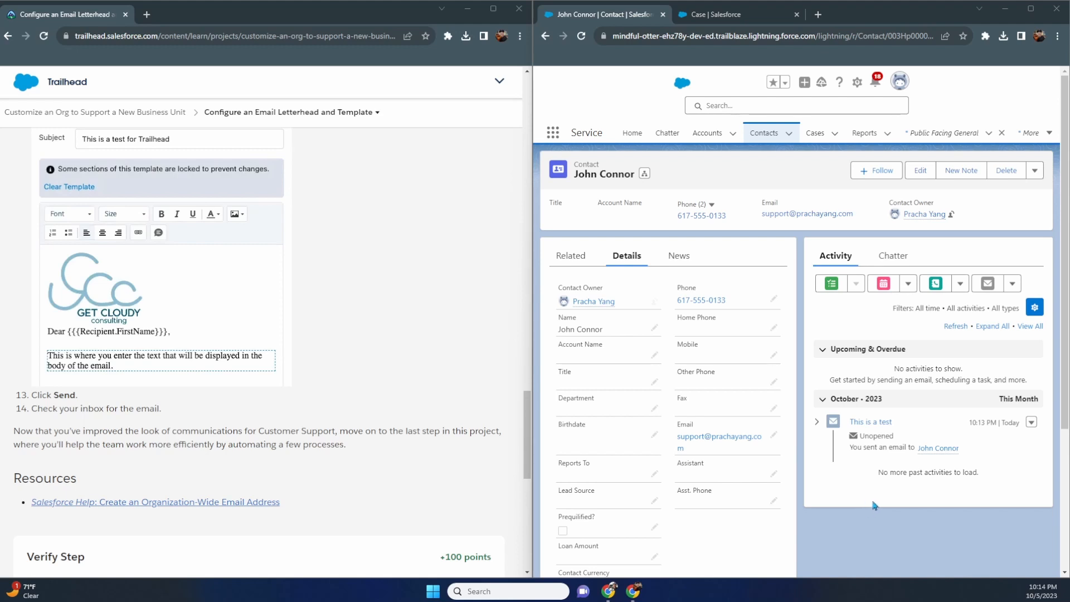
- Verify the email step for 100 points and move on to the Automate Your Business Process unit
scroll(484, 406, "down", 3)
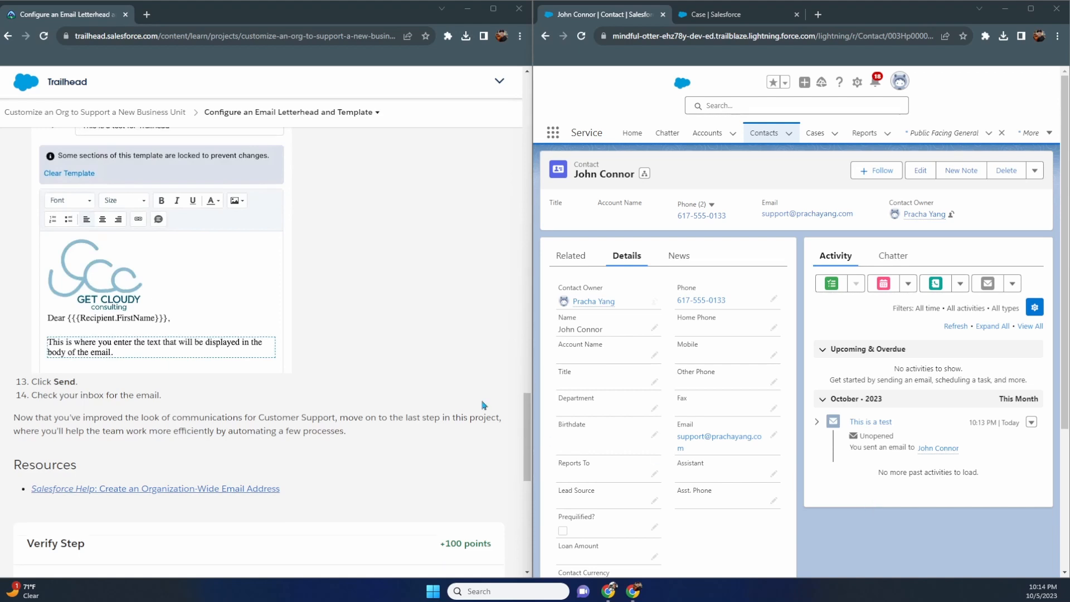
scroll(484, 406, "down", 3)
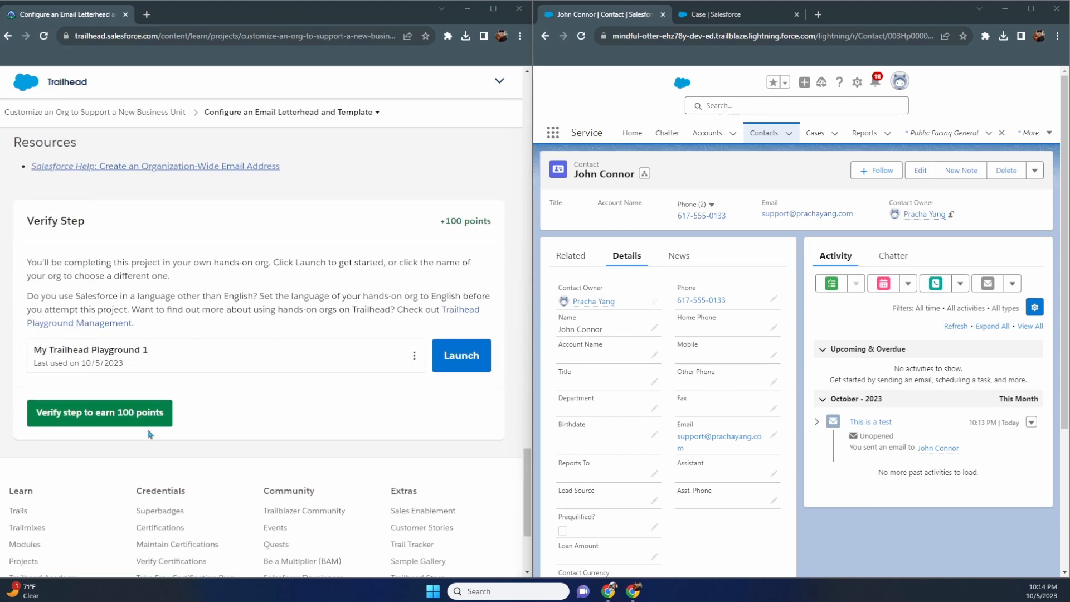
left_click(127, 416)
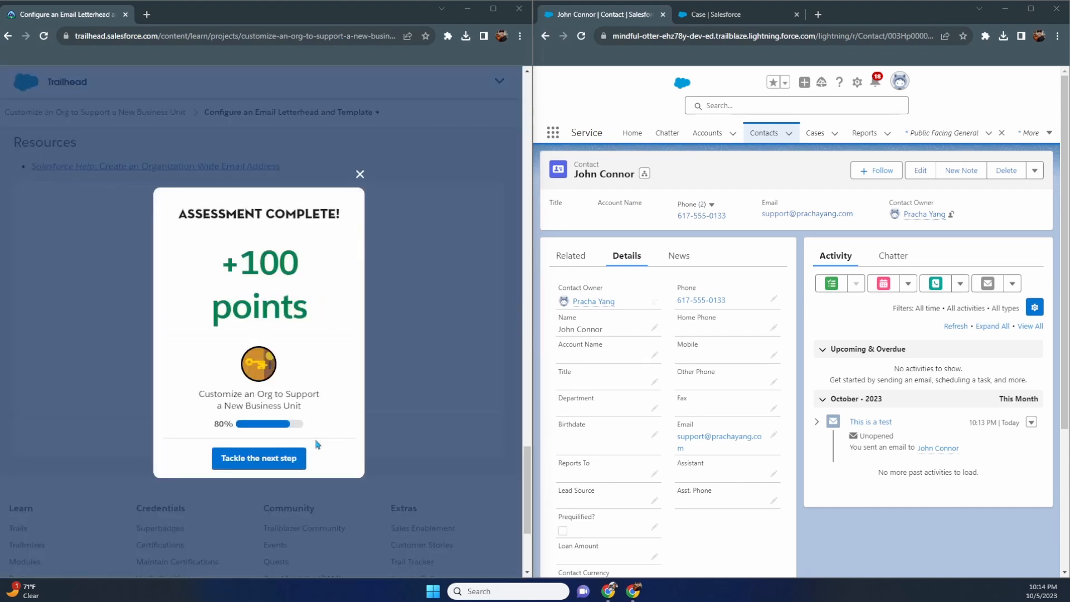
left_click(288, 460)
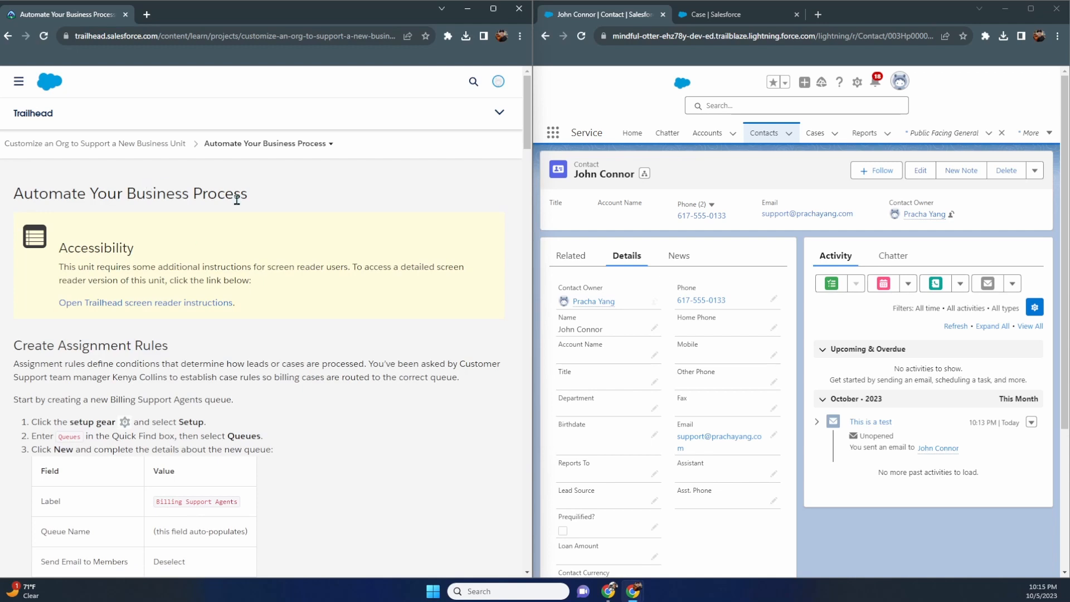
- Find Queues in Setup Quick Find and start a new queue
scroll(239, 212, "down", 3)
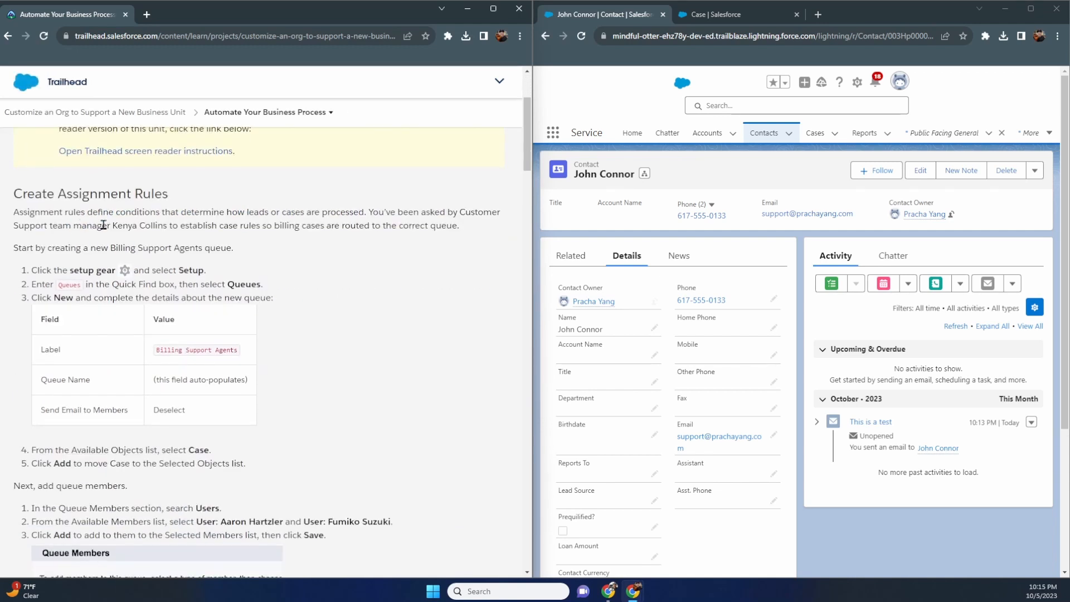
left_click(746, 19)
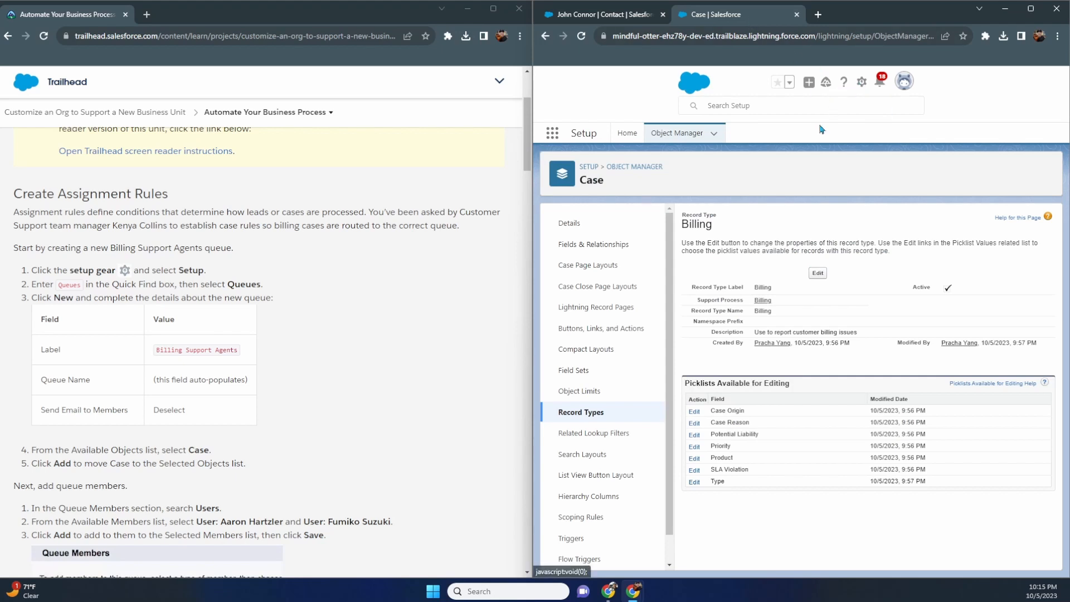
left_click(624, 139)
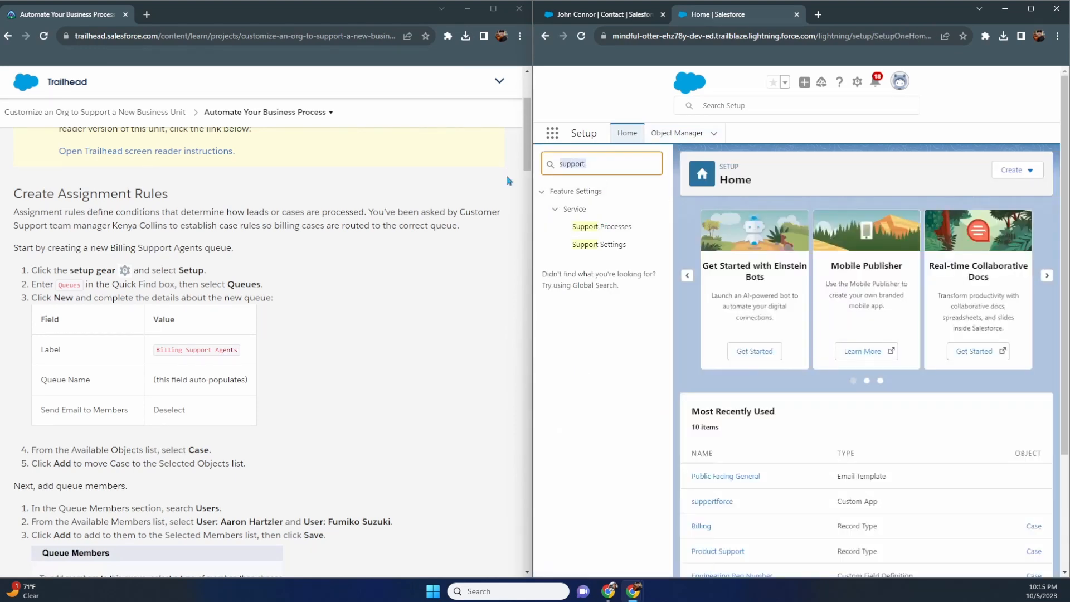
type("queu")
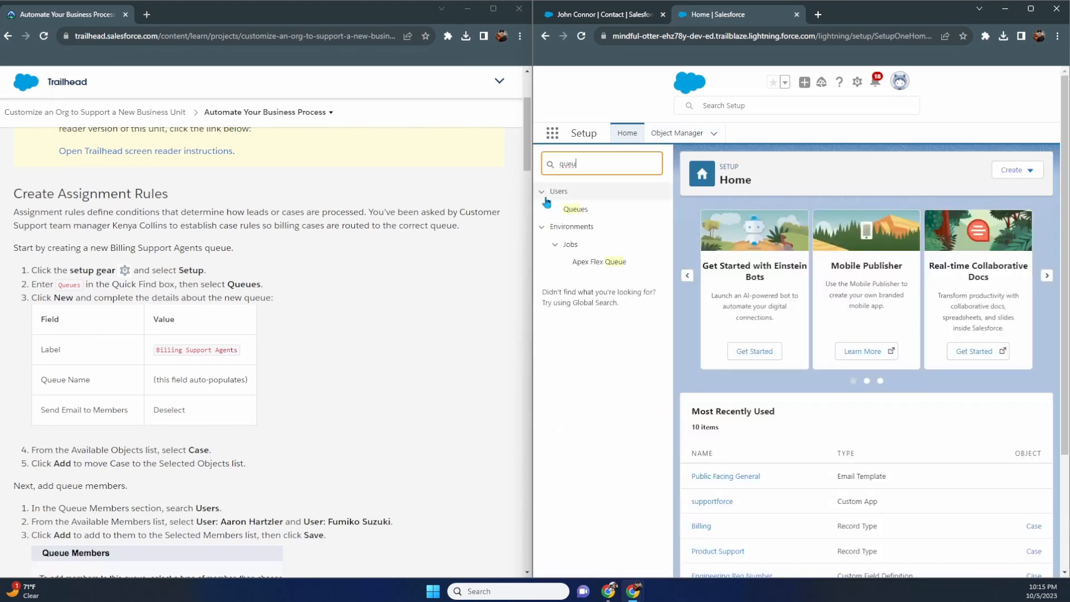
left_click(574, 209)
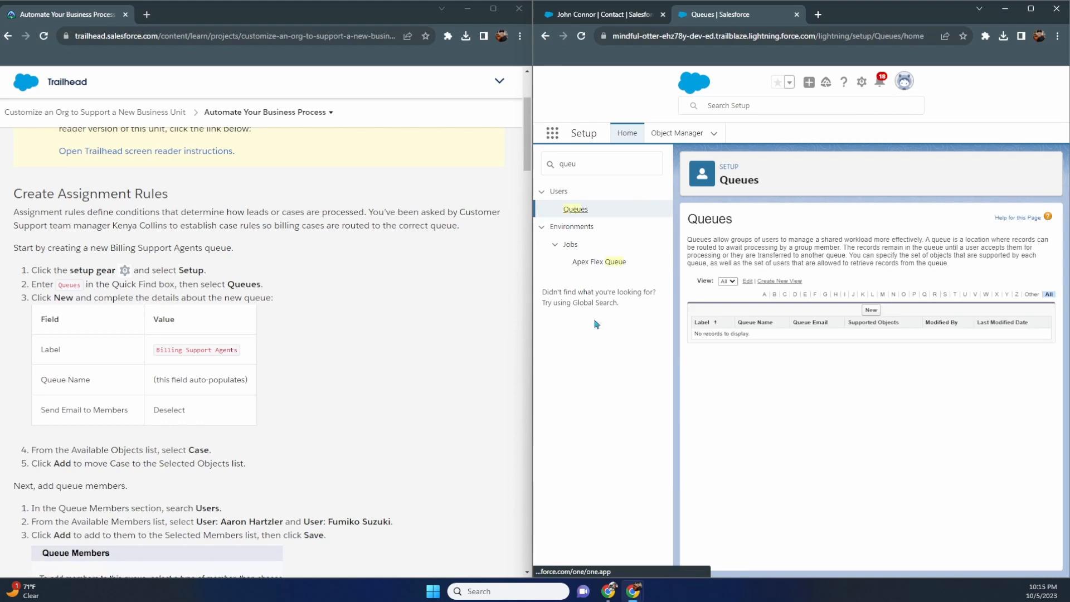
left_click(870, 311)
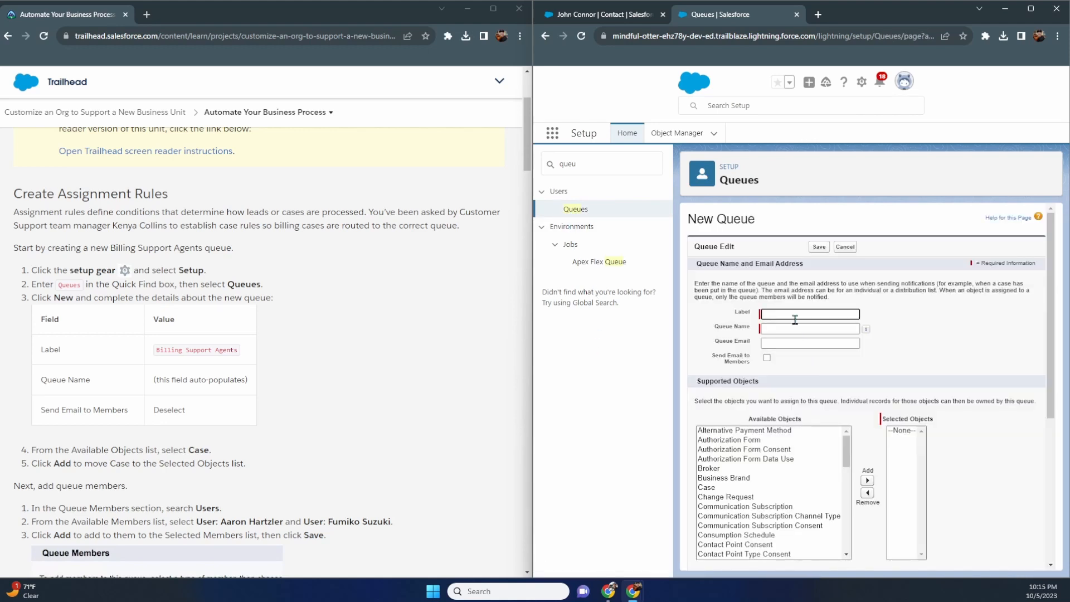
- Label the queue 'Billing Support Agent' and add Case as its supported object
type("Billing Support Agent")
key("Tab")
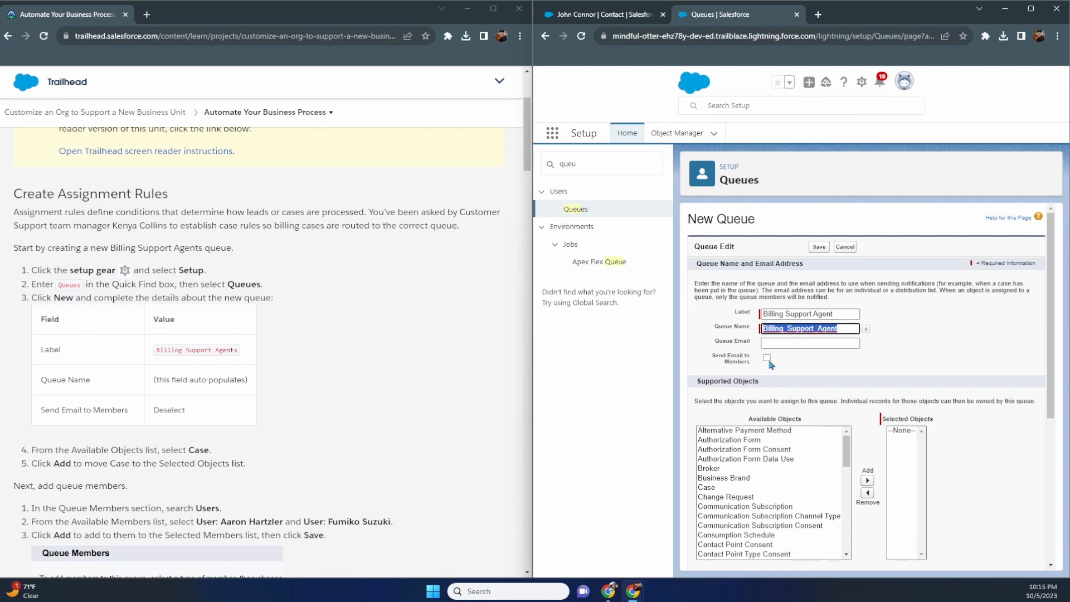
scroll(783, 364, "down", 2)
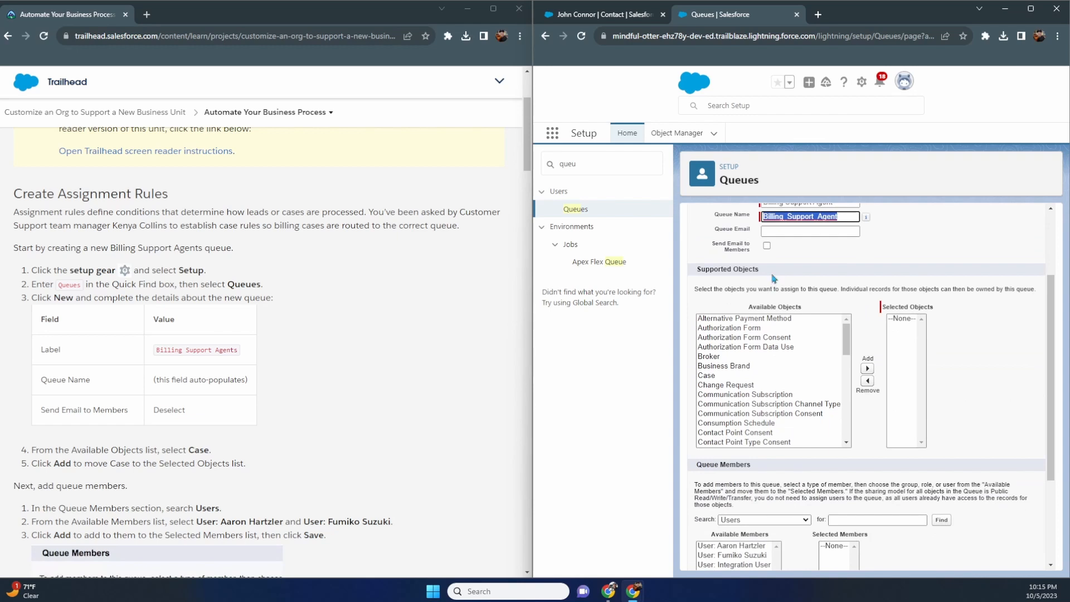
scroll(389, 325, "down", 3)
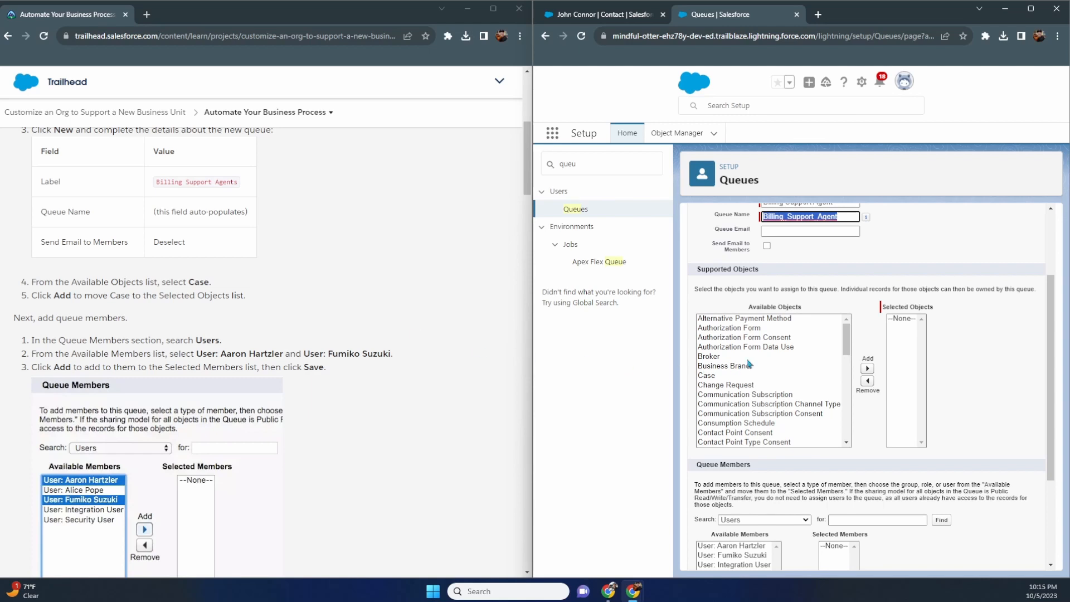
left_click(727, 374)
left_click(868, 368)
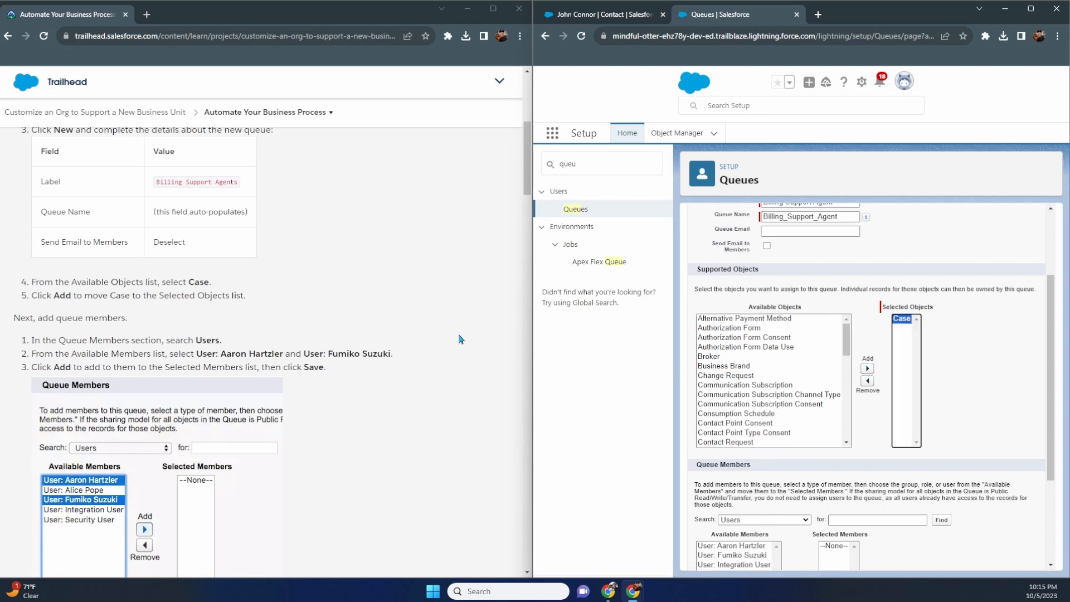
- Add two users as queue members and save the queue
scroll(782, 397, "down", 5)
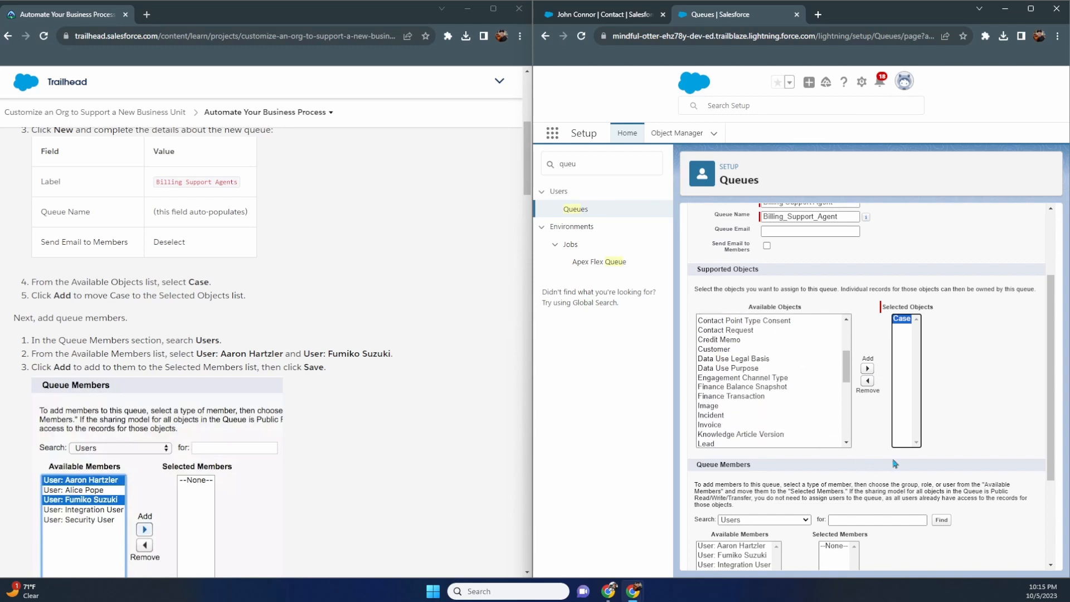
scroll(895, 464, "down", 3)
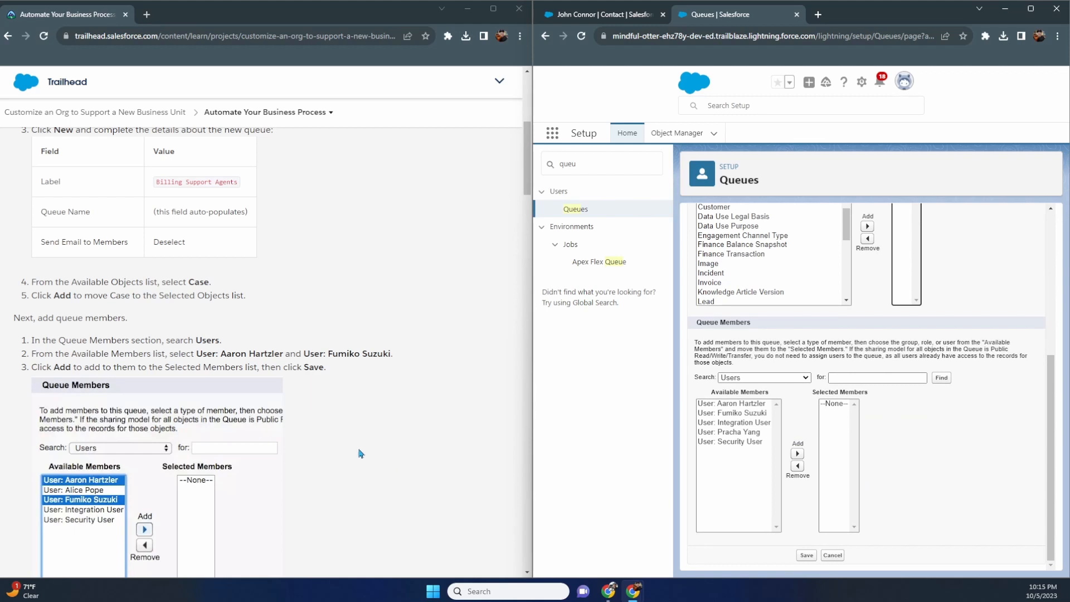
left_click(734, 414)
left_click(797, 453)
left_click(745, 406)
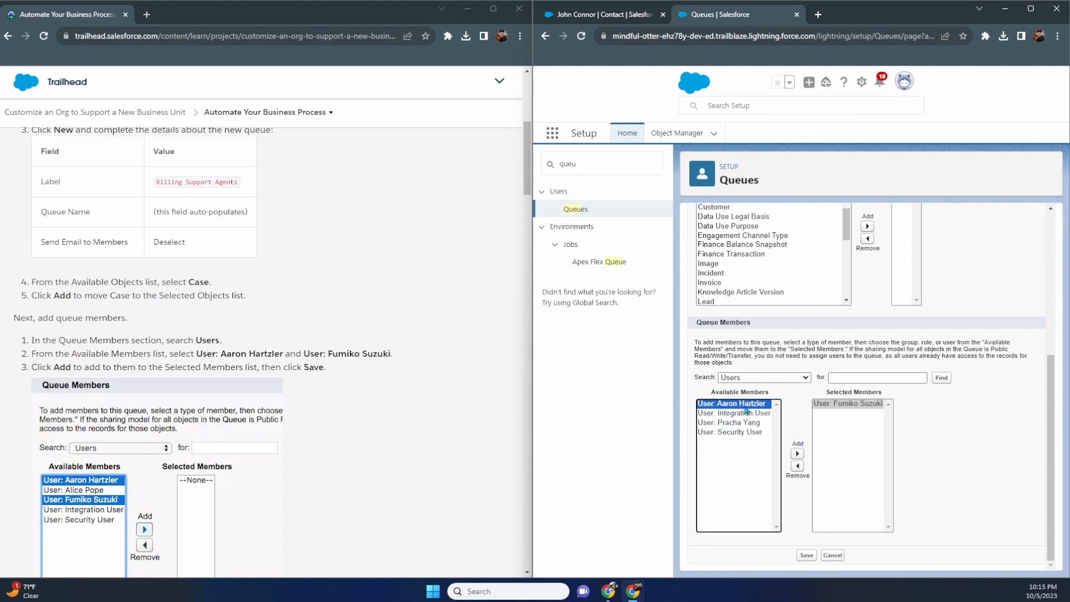
left_click(797, 453)
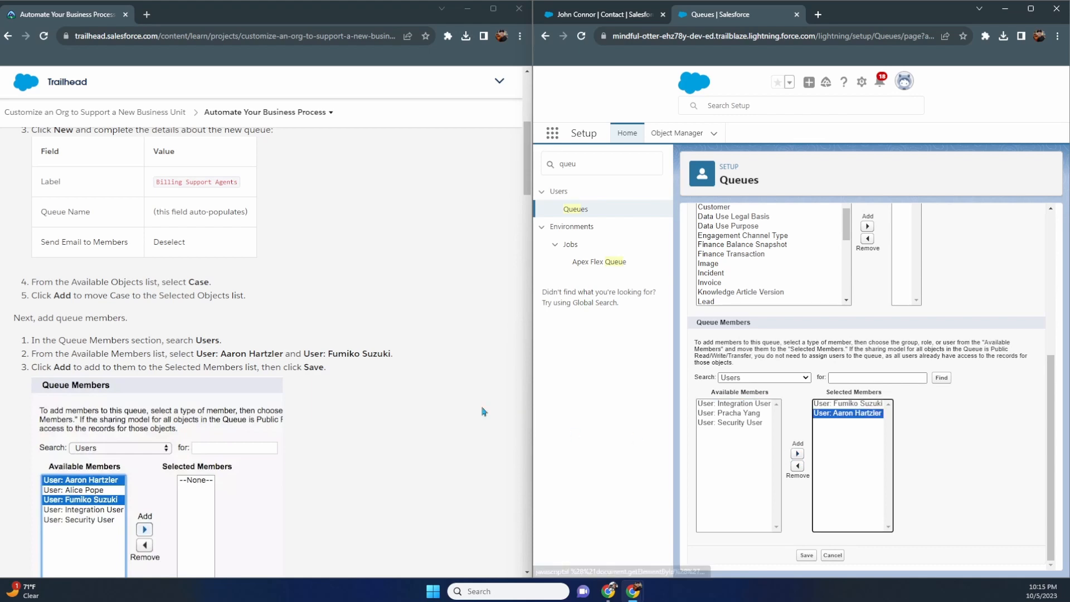
scroll(438, 396, "down", 2)
scroll(438, 396, "down", 3)
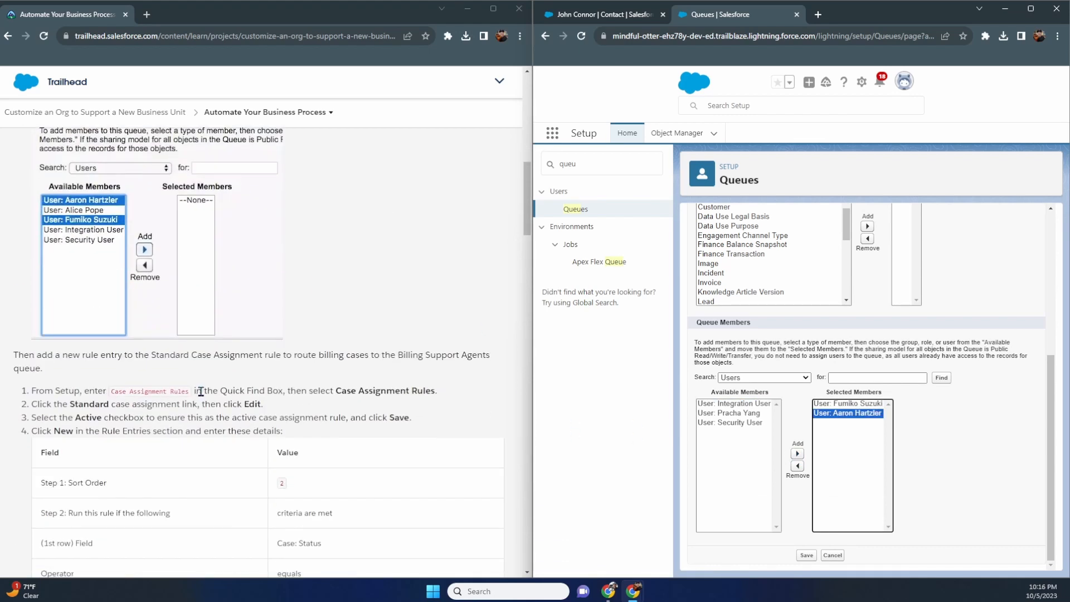
scroll(156, 404, "up", 1)
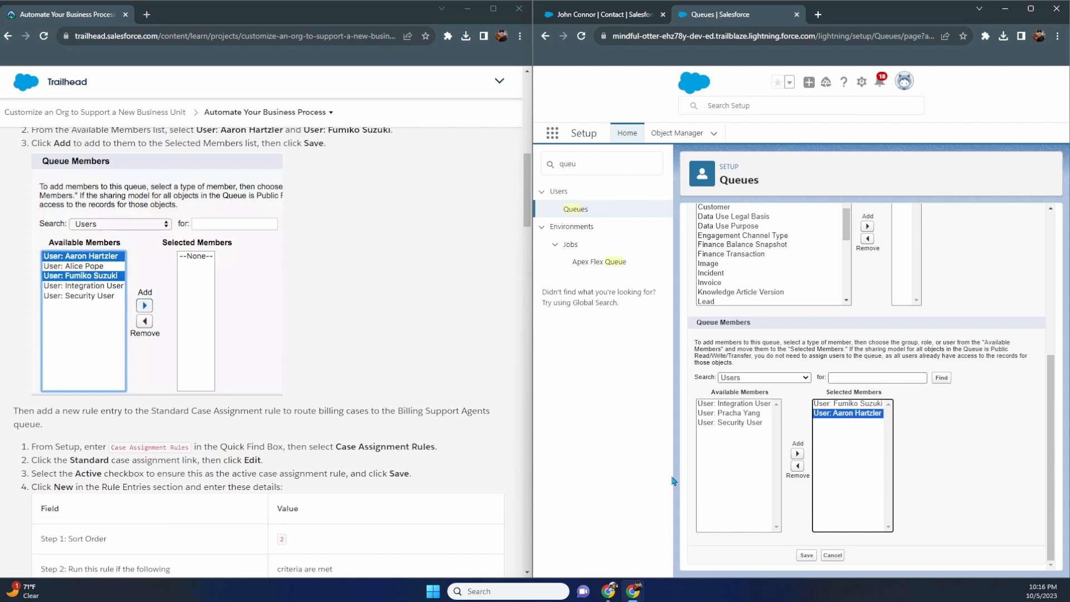
scroll(357, 424, "up", 1)
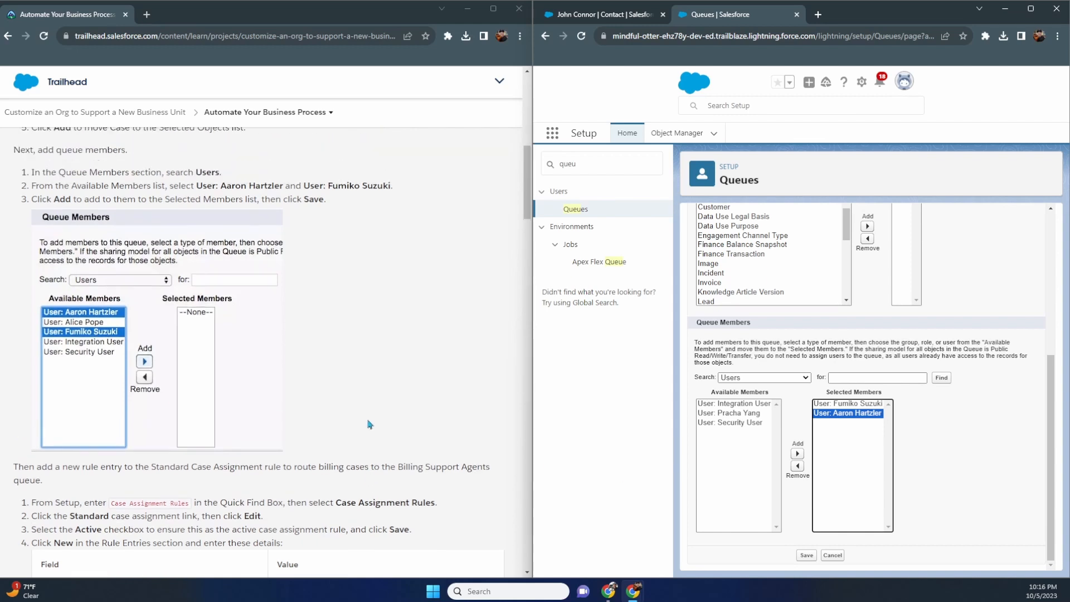
double_click(314, 199)
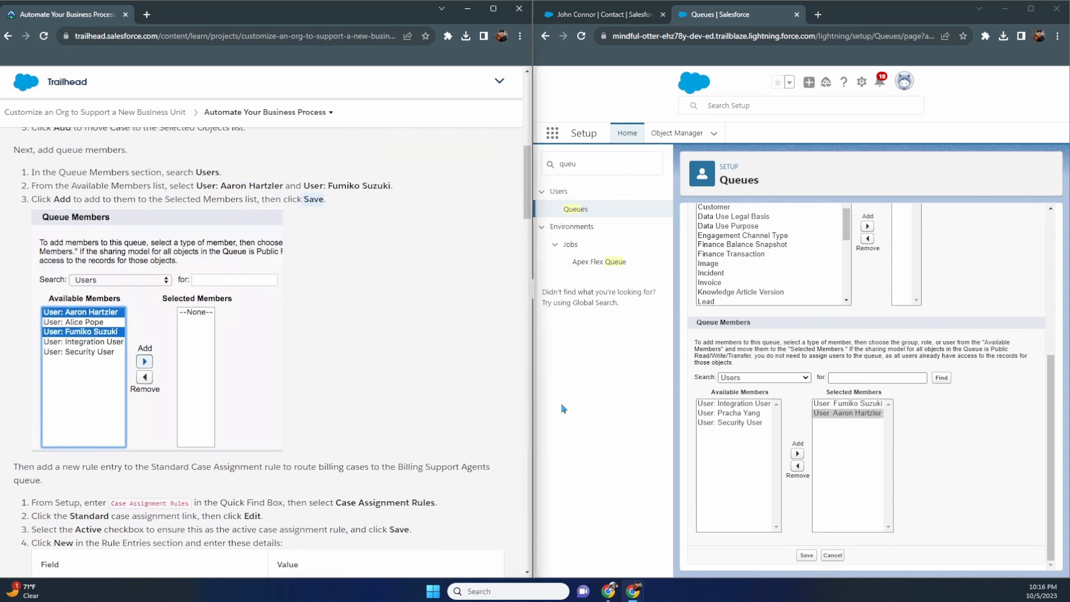
left_click(806, 555)
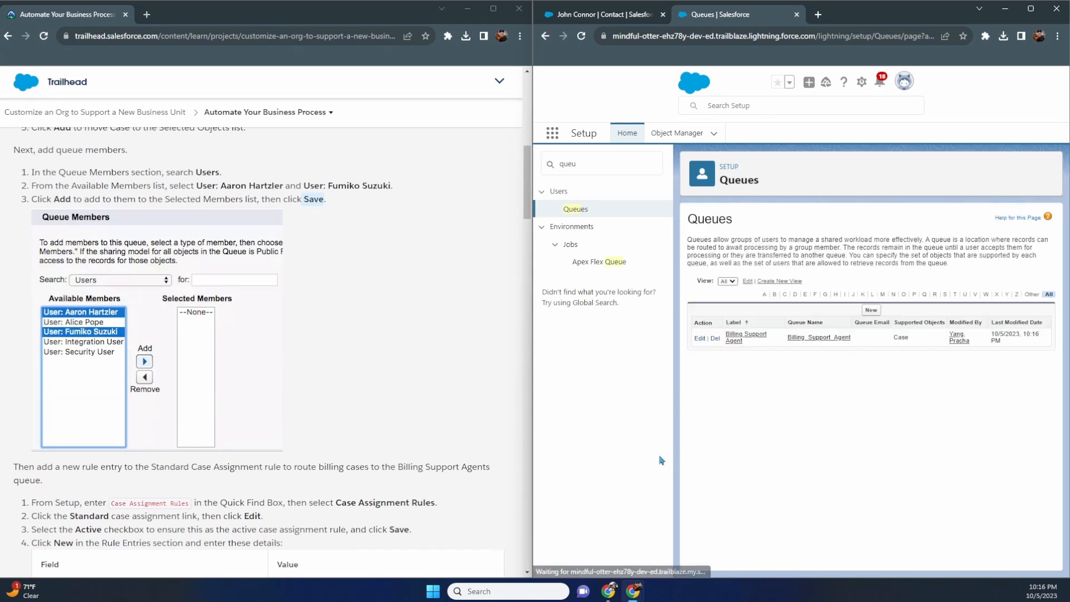
- Find Case Assignment Rules via Quick Find and open the Standard rule
scroll(431, 388, "down", 2)
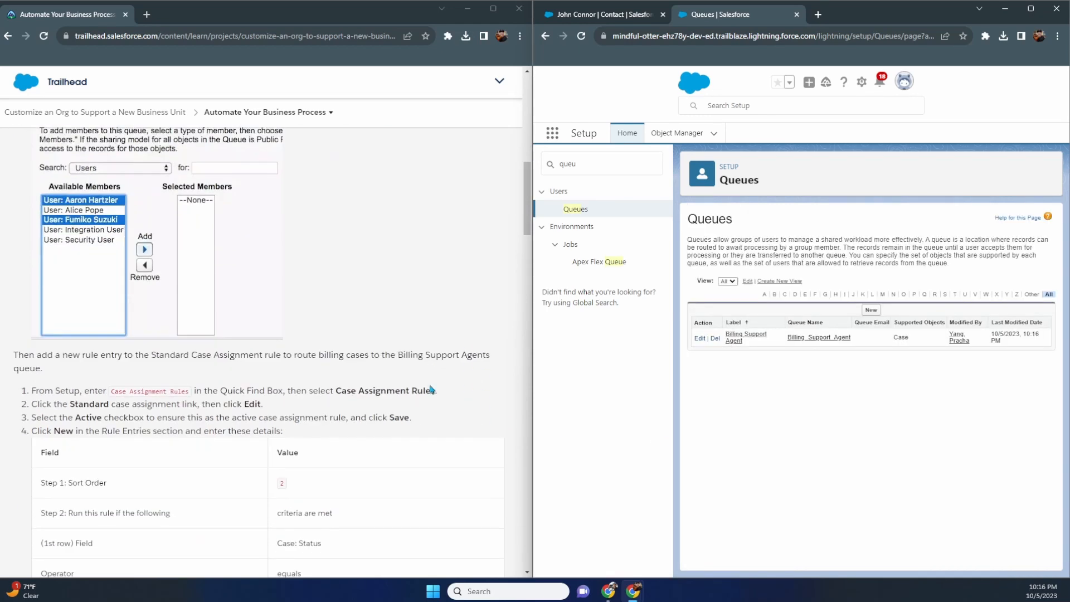
left_click(540, 170)
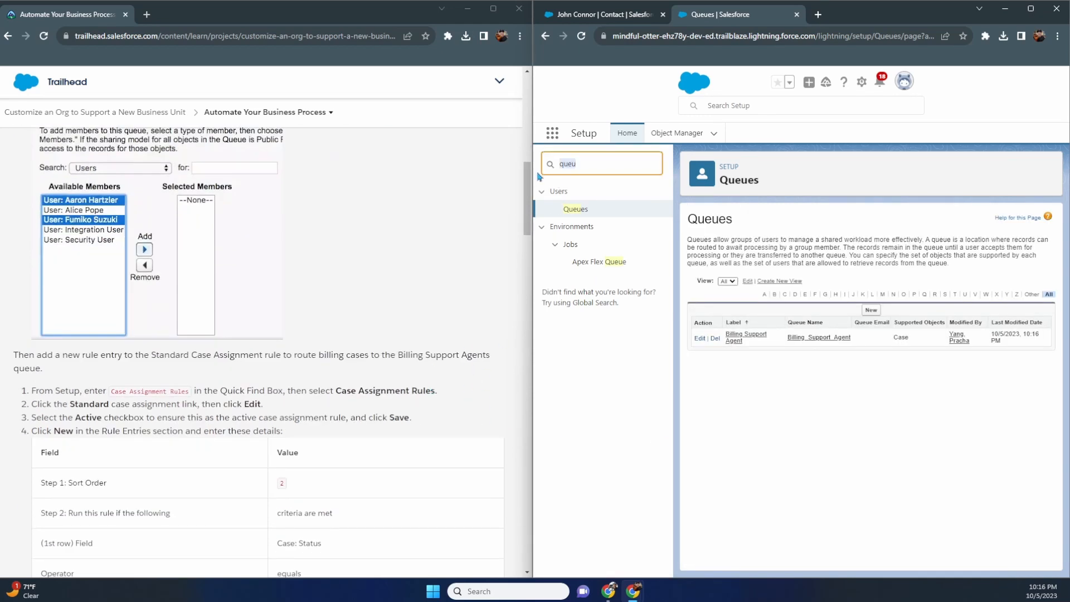
type("case ass")
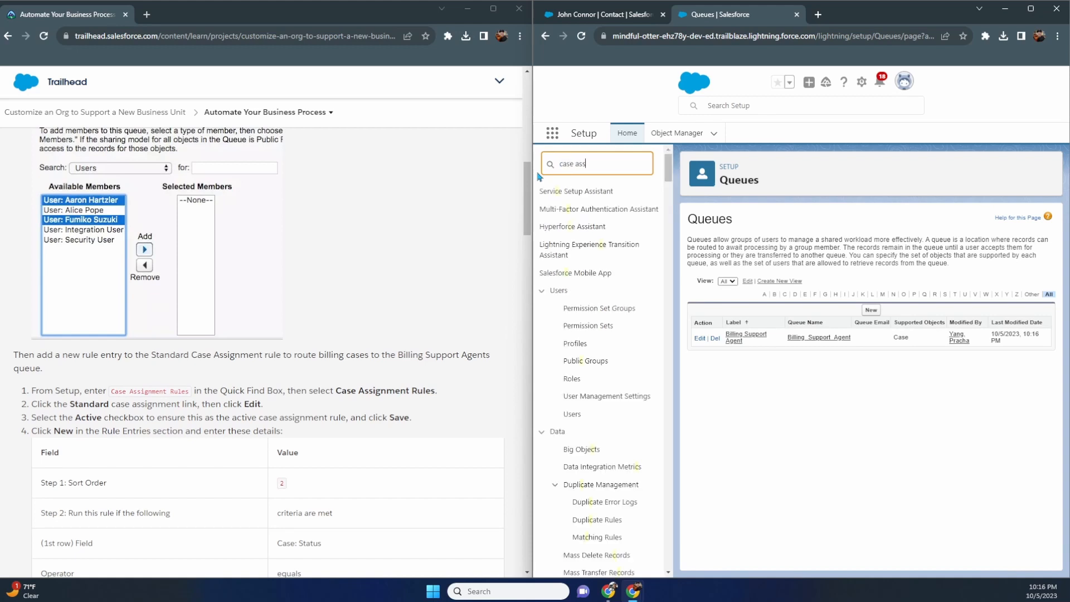
left_click(589, 226)
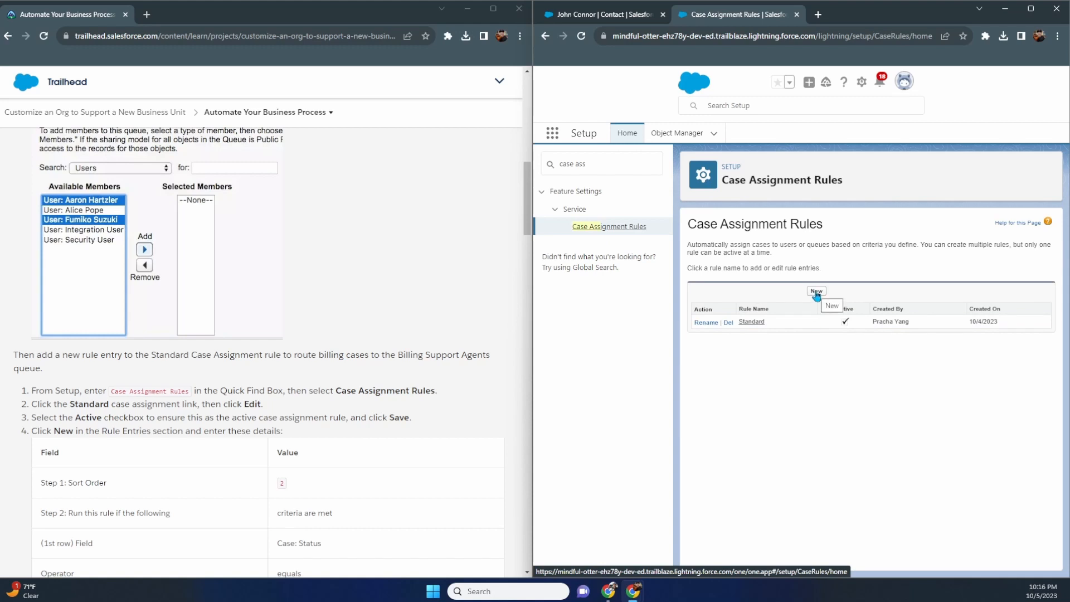
left_click(752, 322)
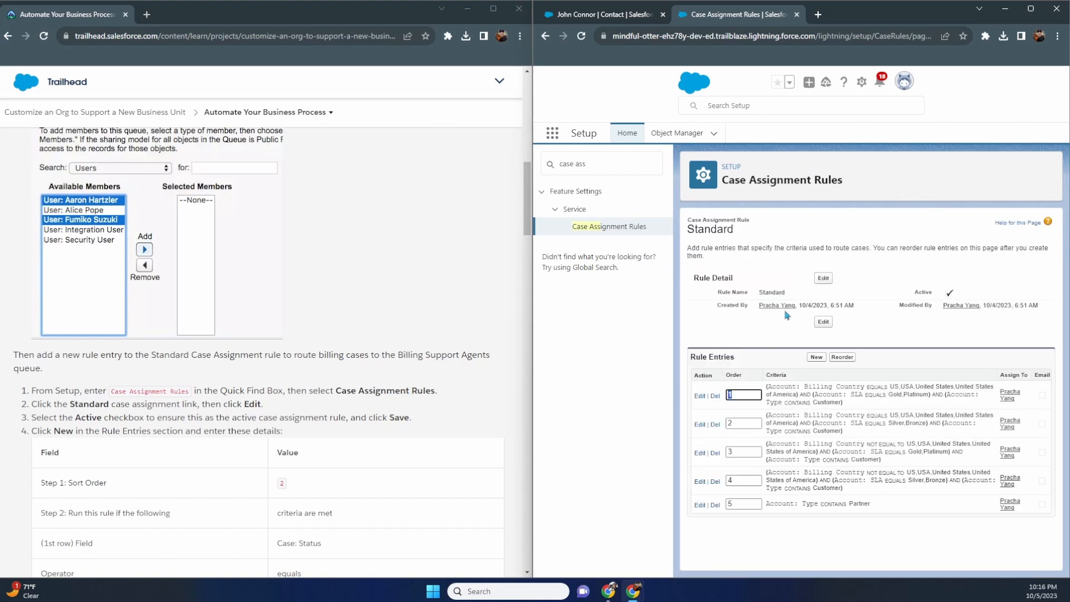
- Save the Standard rule as active and begin a new rule entry
left_click(824, 323)
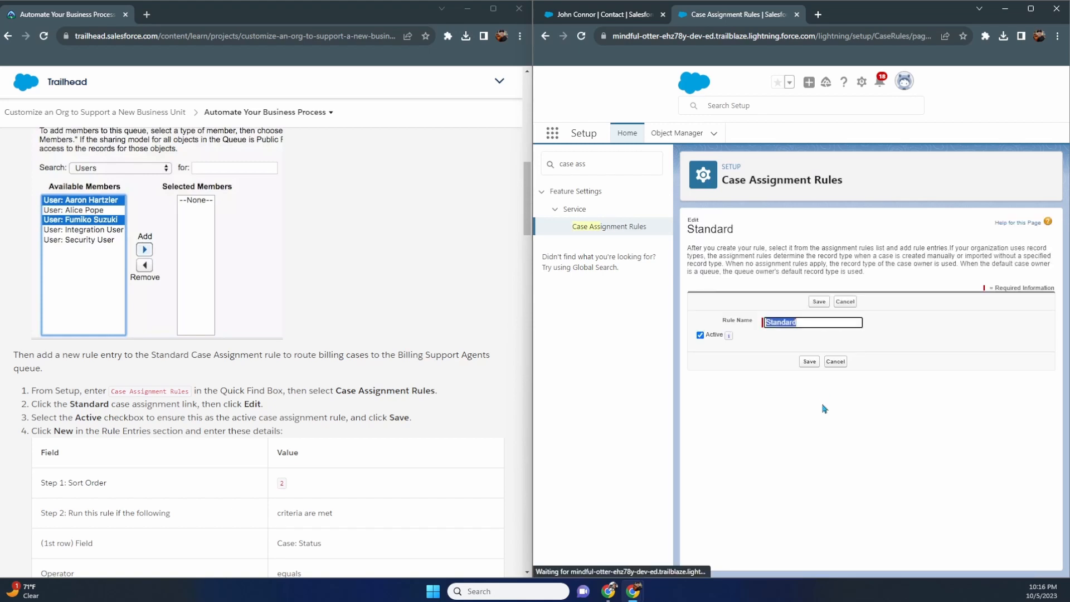
scroll(382, 385, "down", 3)
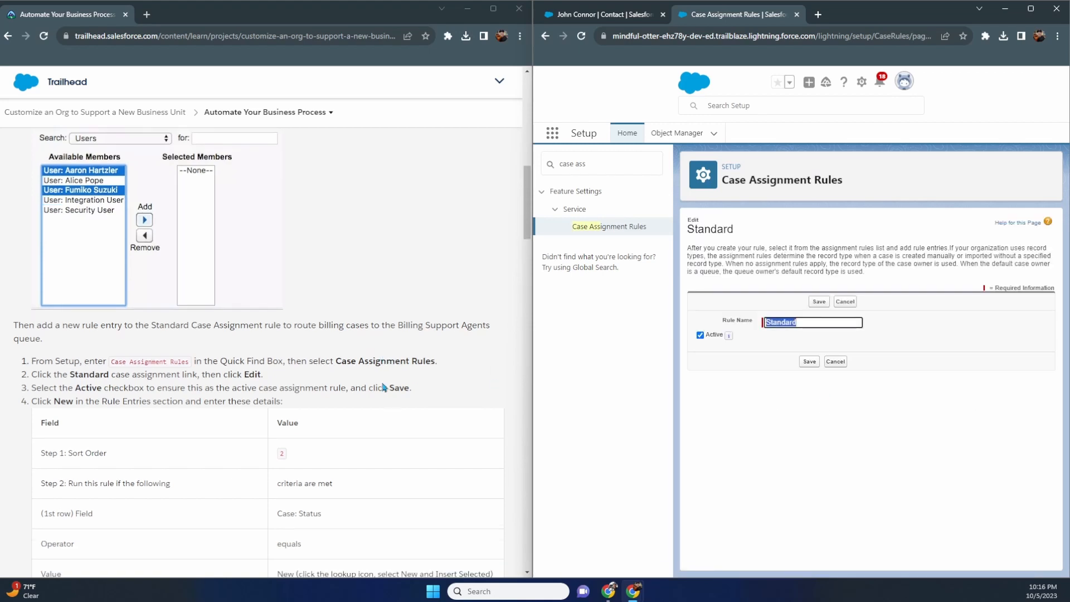
left_click(835, 363)
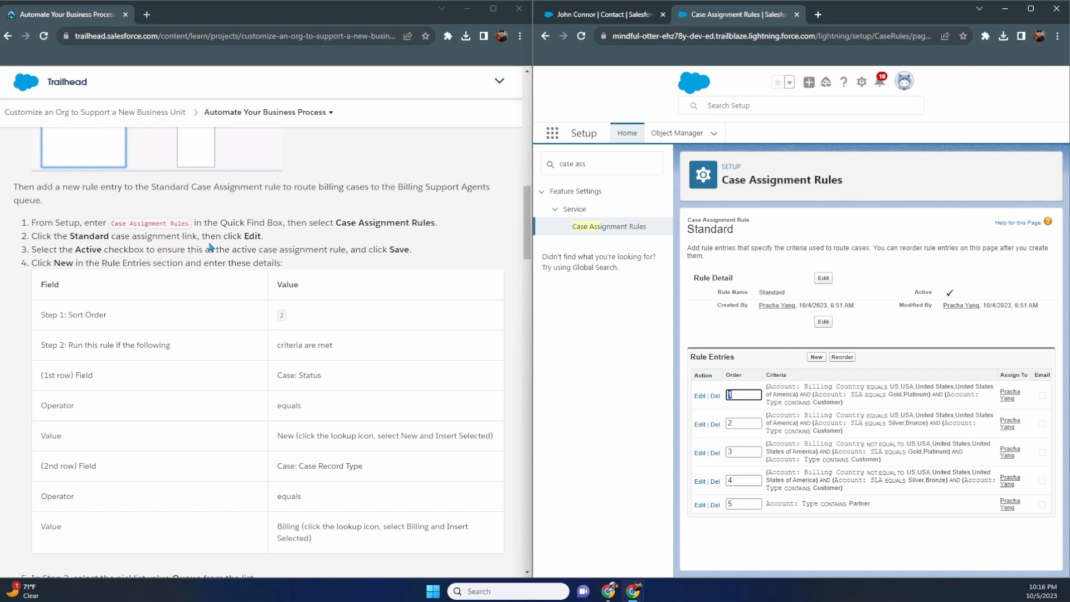
left_click(823, 322)
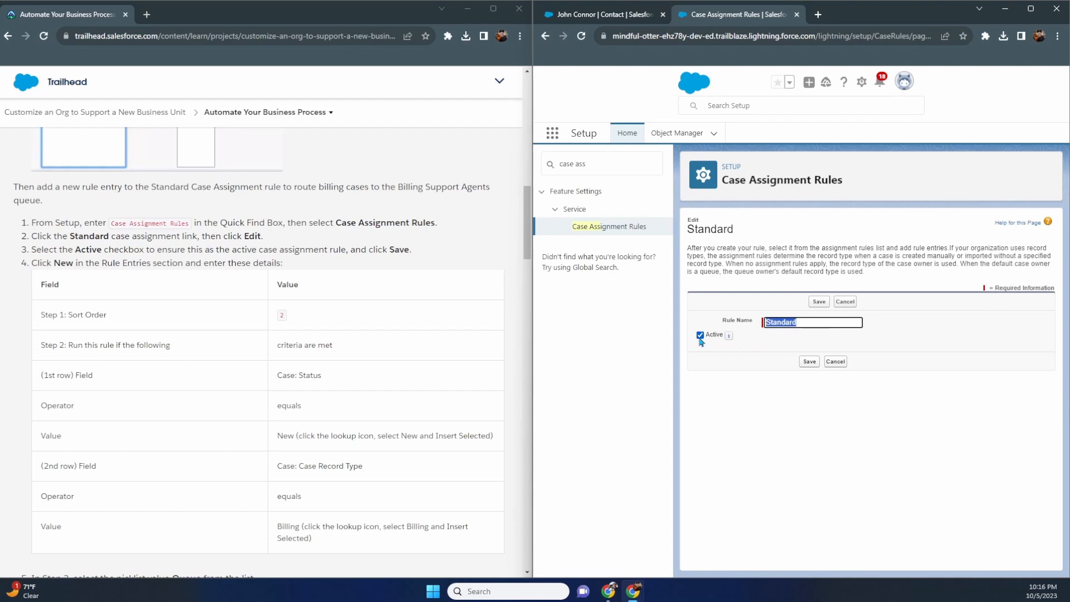
left_click(808, 362)
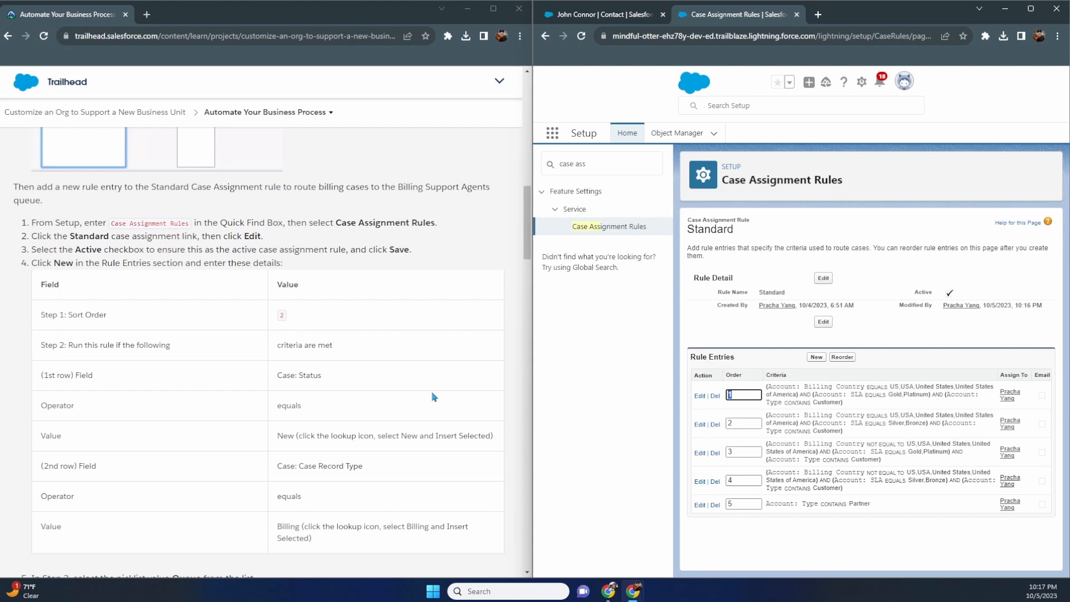
scroll(440, 397, "down", 1)
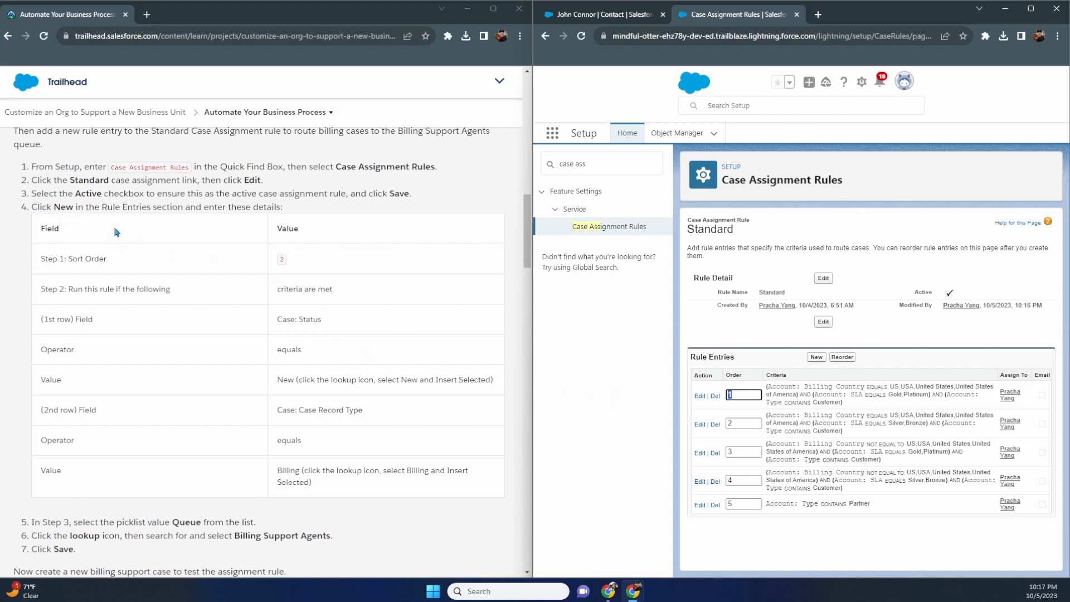
left_click(817, 357)
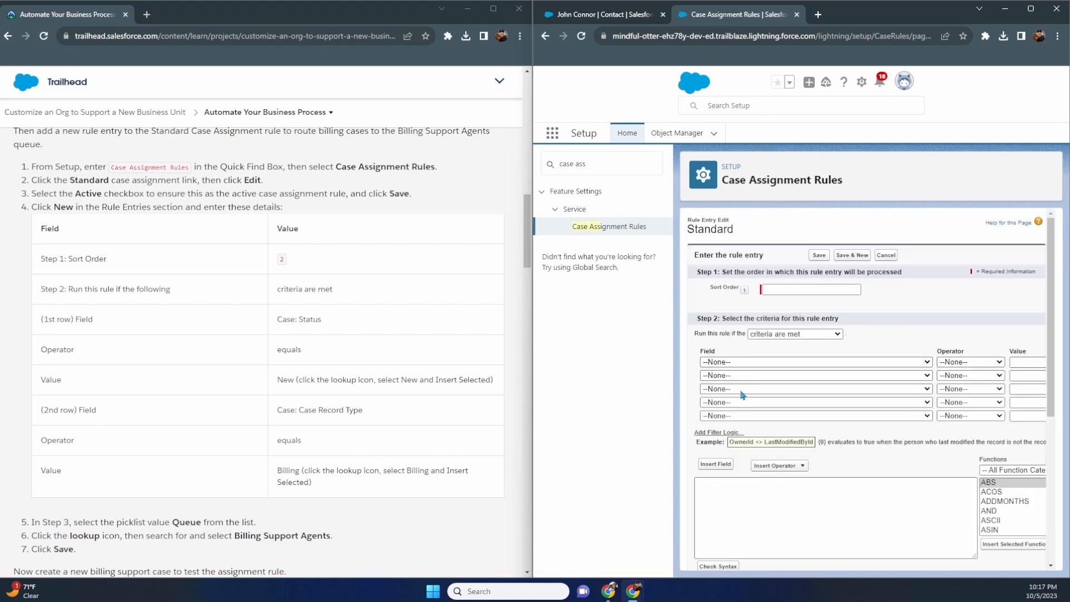
- Set the rule entry's sort order to 2 and first criterion to Case: Status equals
left_click(787, 293)
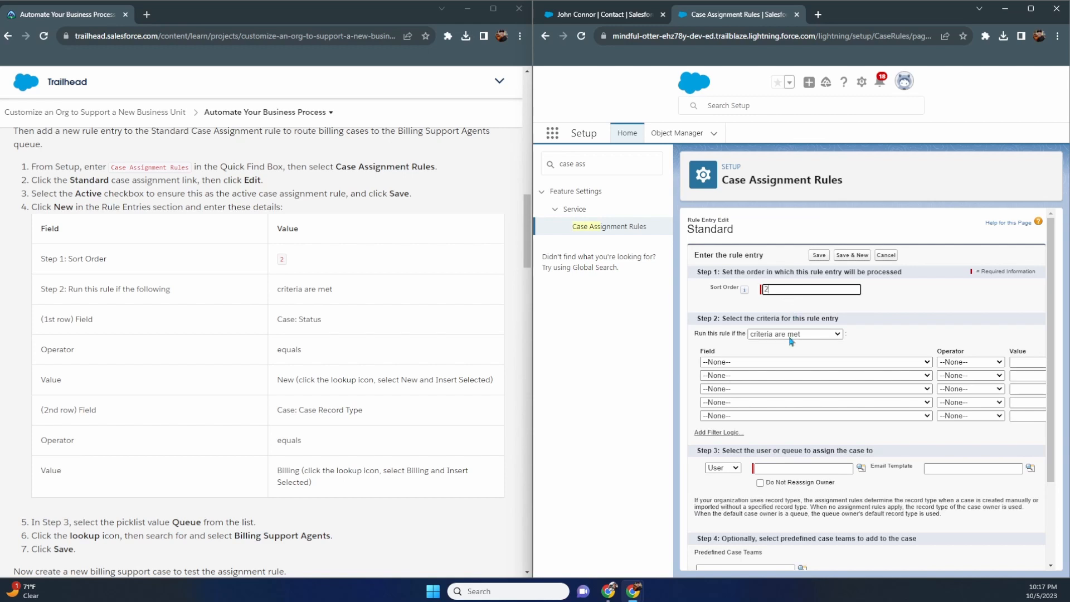
left_click(788, 363)
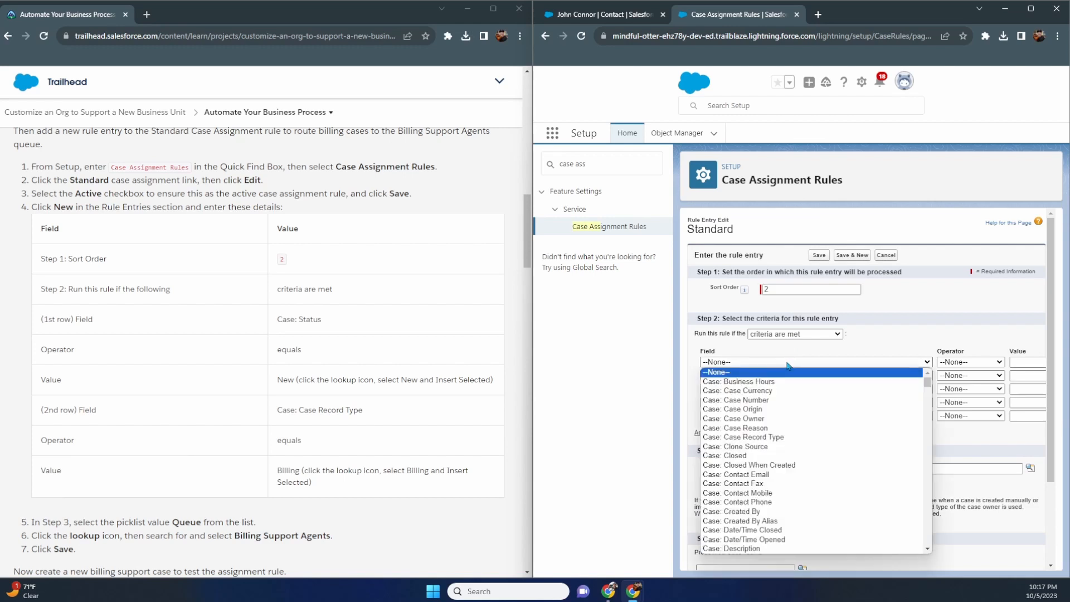
key("Down")
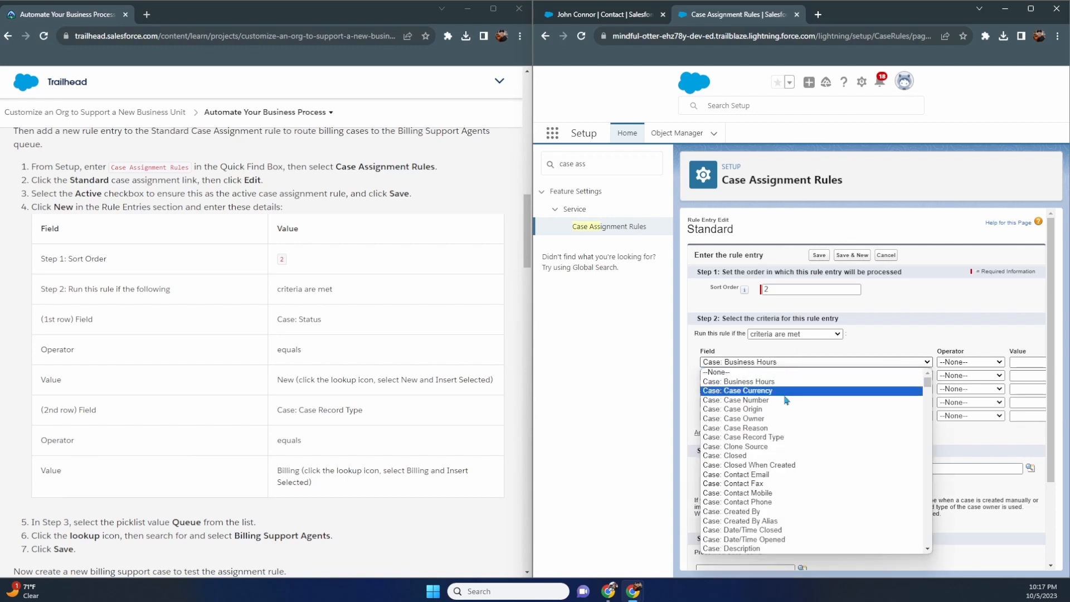
scroll(783, 426, "down", 10)
scroll(783, 426, "up", 4)
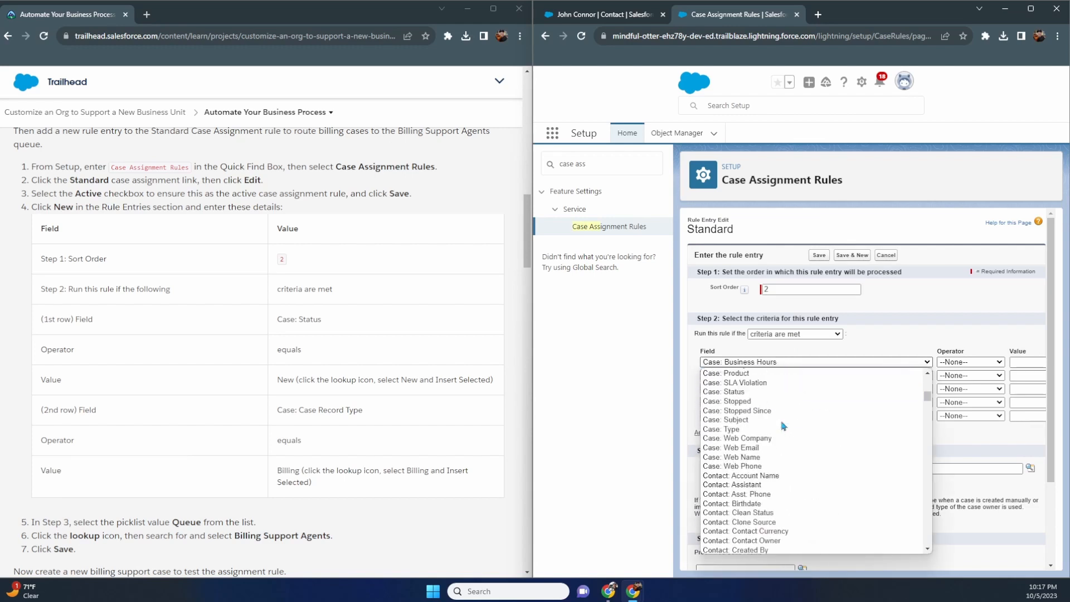
left_click(758, 437)
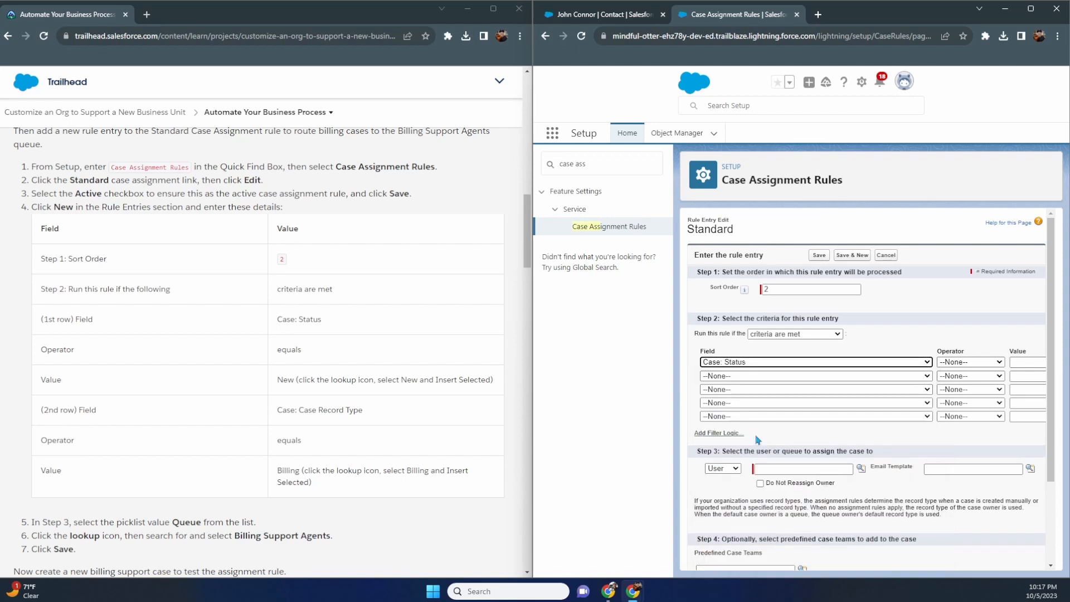
left_click(971, 363)
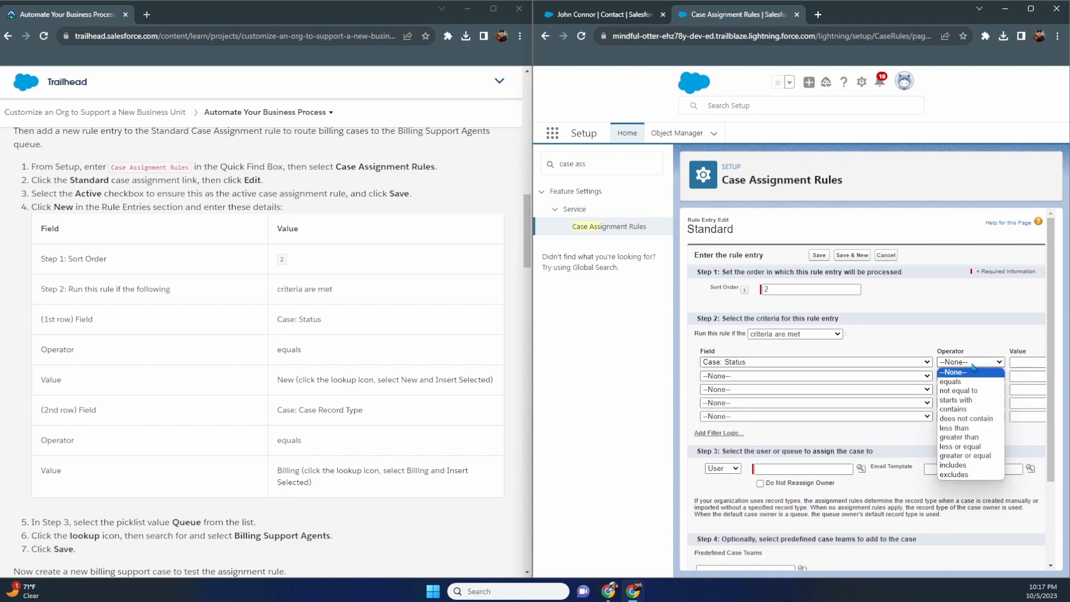
left_click(971, 376)
- Pick New as the Status value from the picklist lookup
left_click(1020, 364)
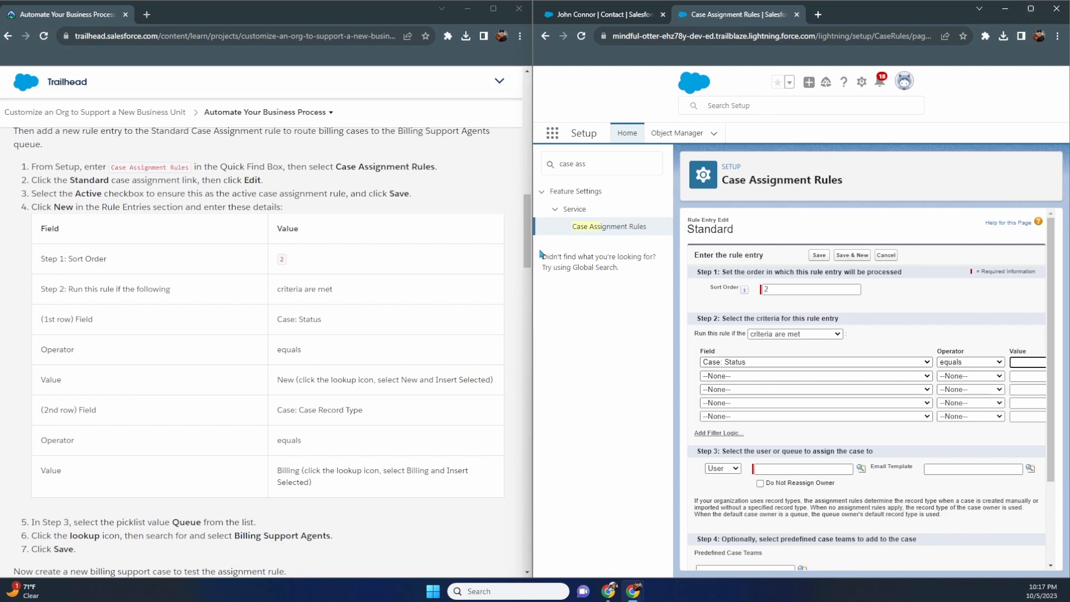
left_click_drag(534, 259, 428, 270)
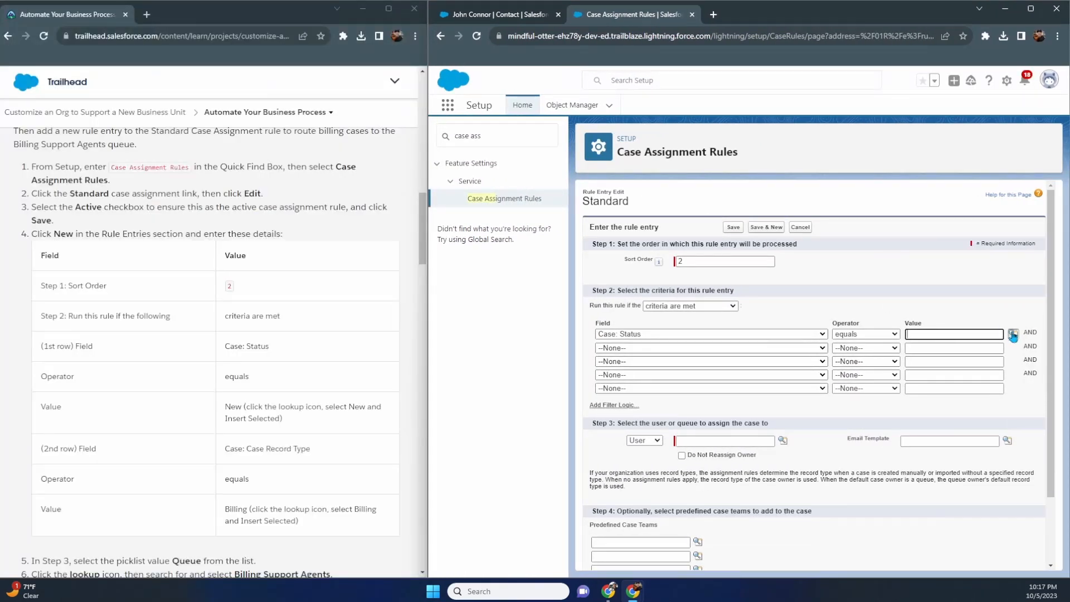
left_click(1013, 333)
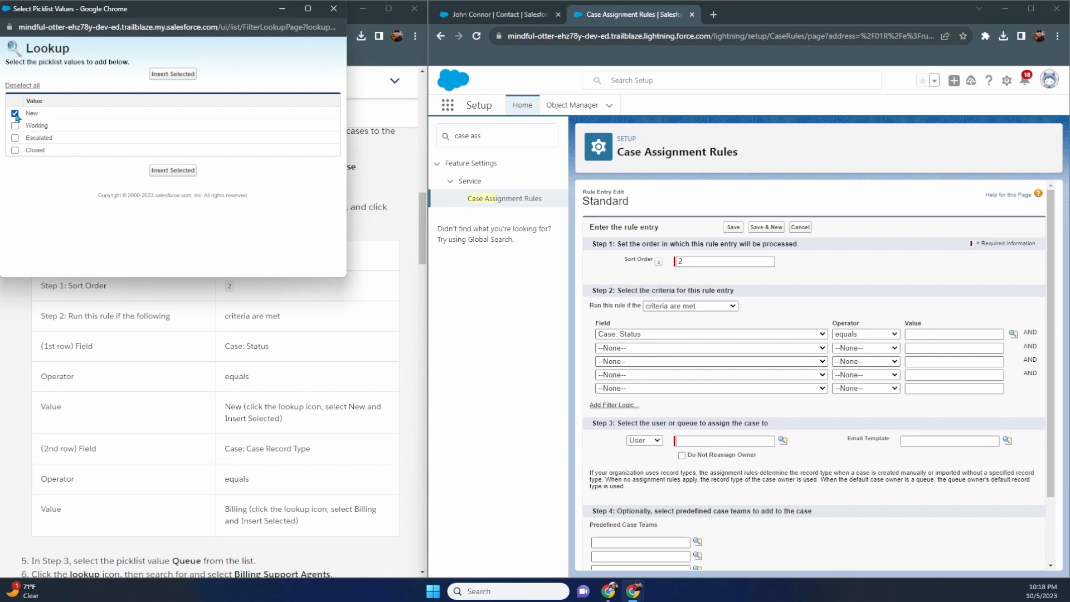
left_click(173, 170)
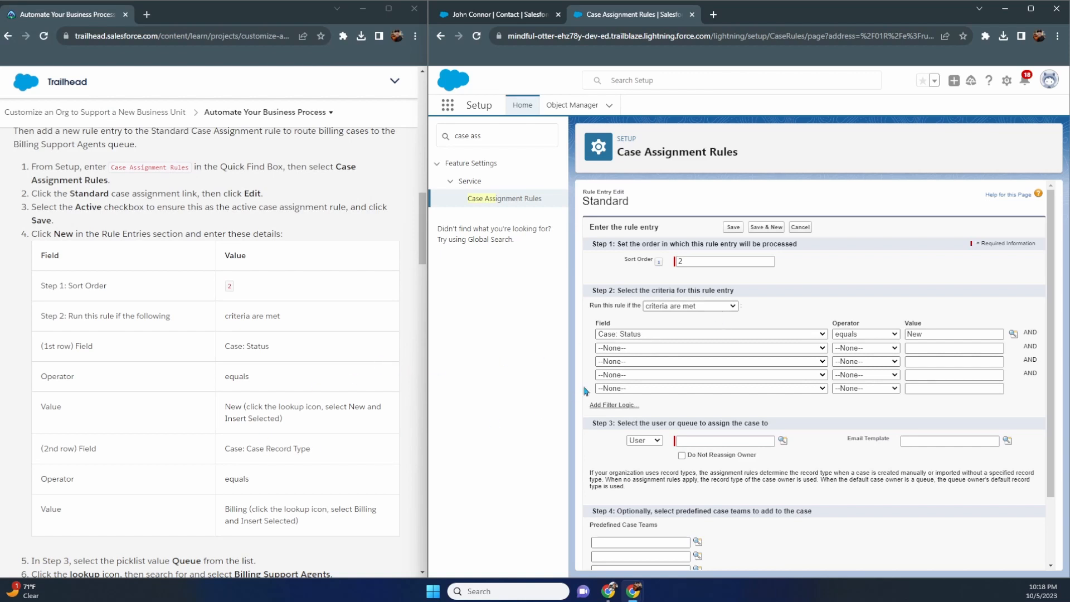
- Set the second criterion to Case: Case Record Type equals
left_click(650, 348)
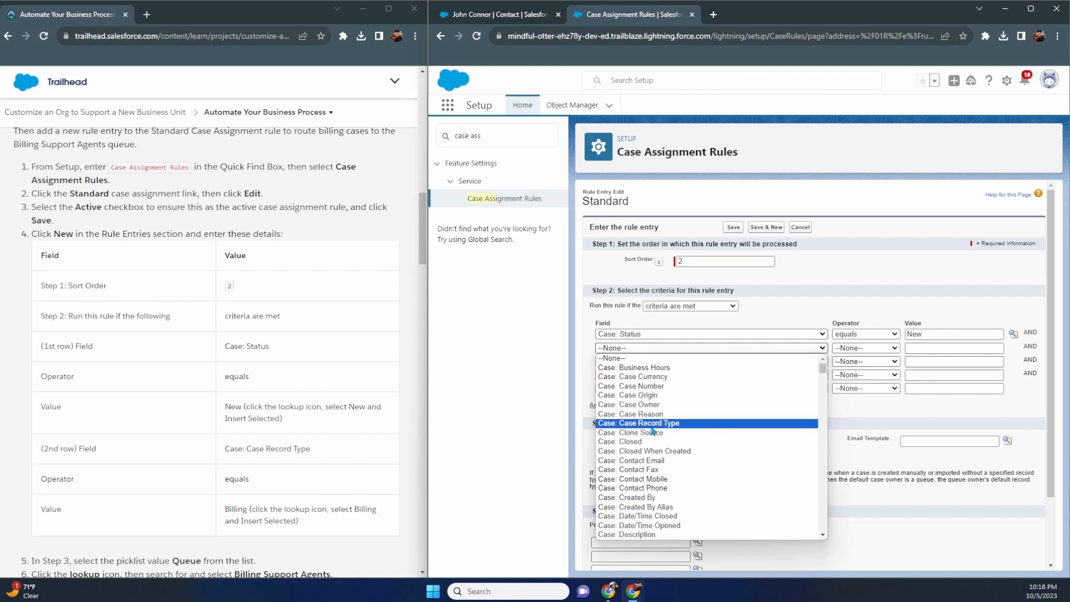
scroll(653, 431, "down", 5)
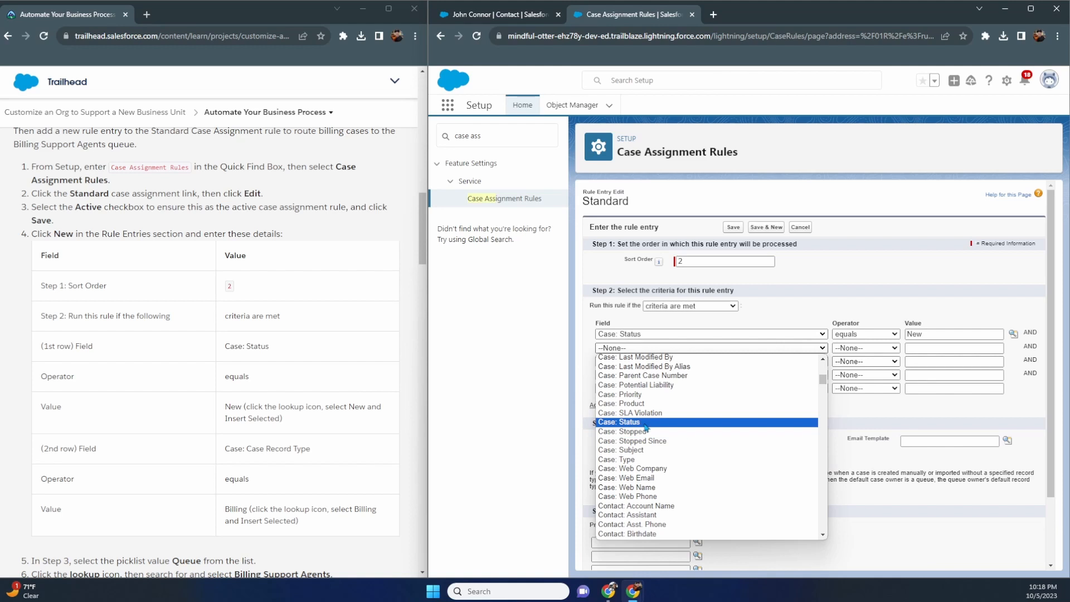
scroll(646, 427, "up", 4)
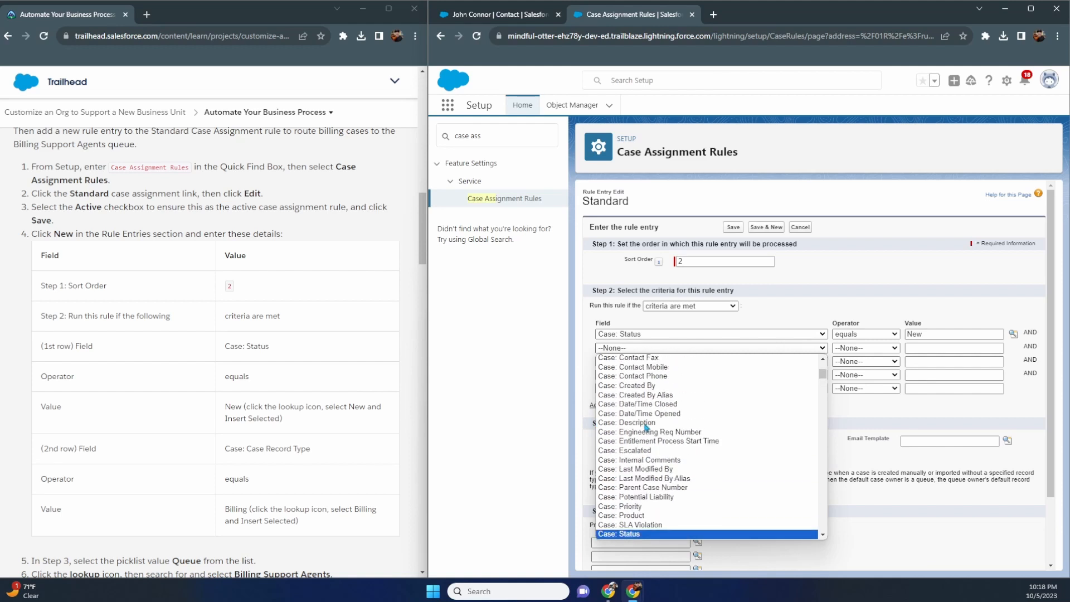
scroll(647, 427, "up", 4)
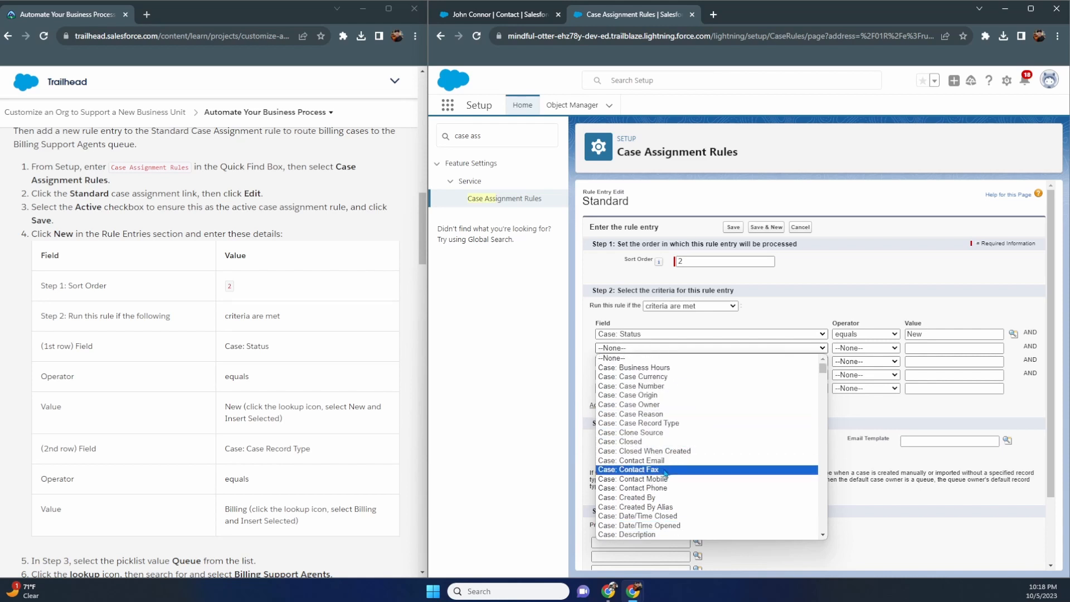
left_click(664, 424)
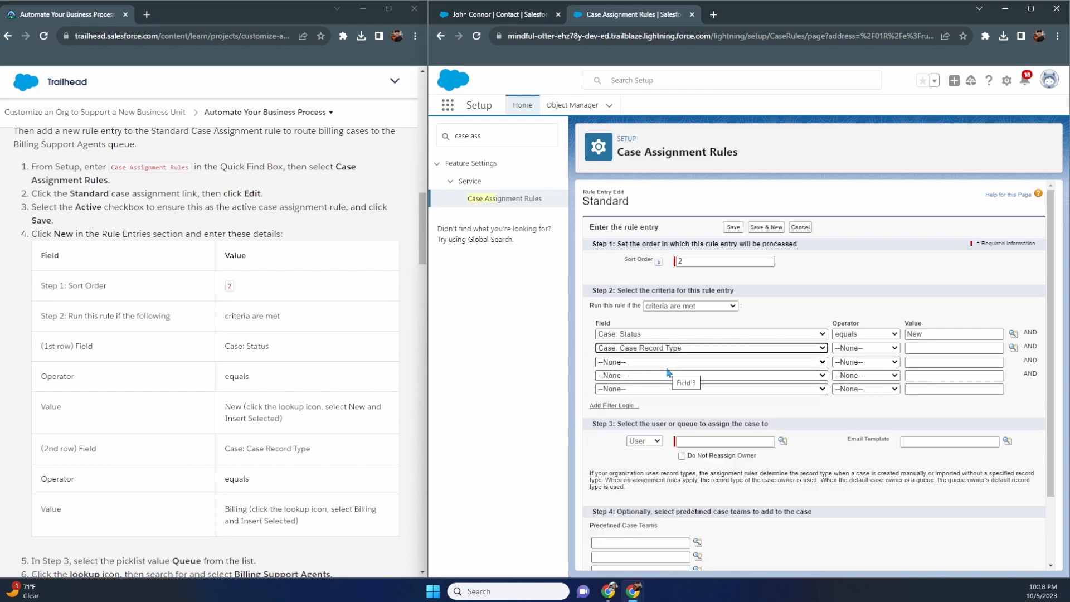
left_click(854, 349)
left_click(855, 368)
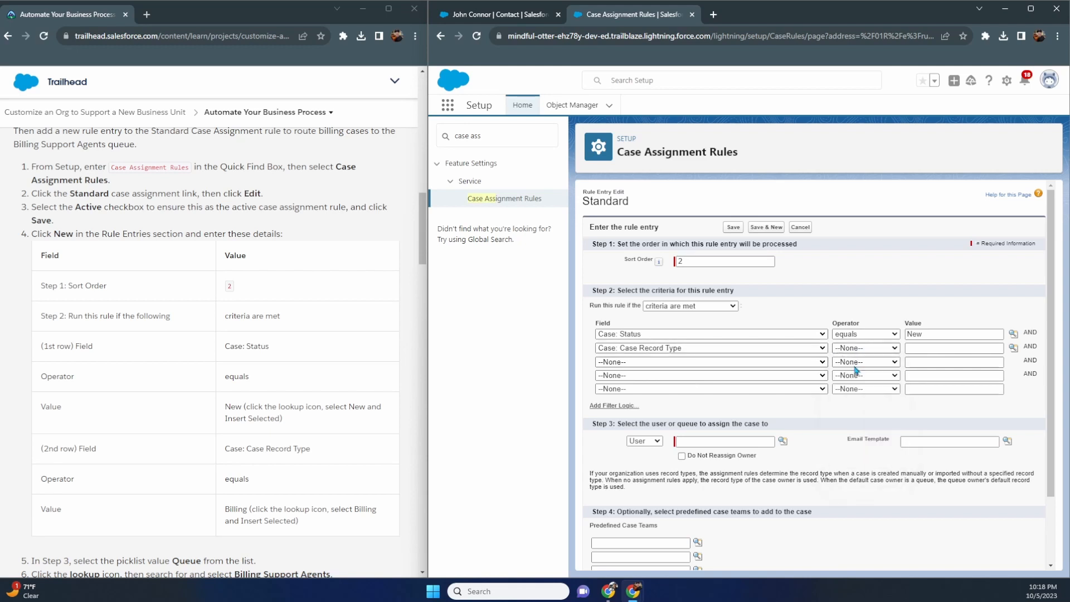
- Choose Billing as the record type value from the lookup
left_click(916, 351)
left_click(1014, 348)
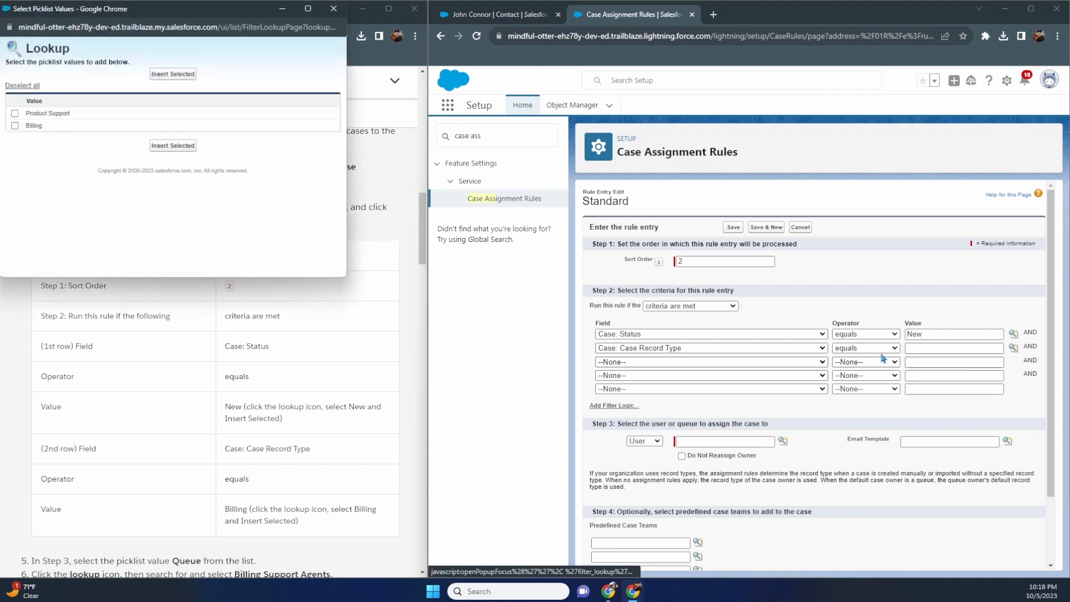
left_click(15, 125)
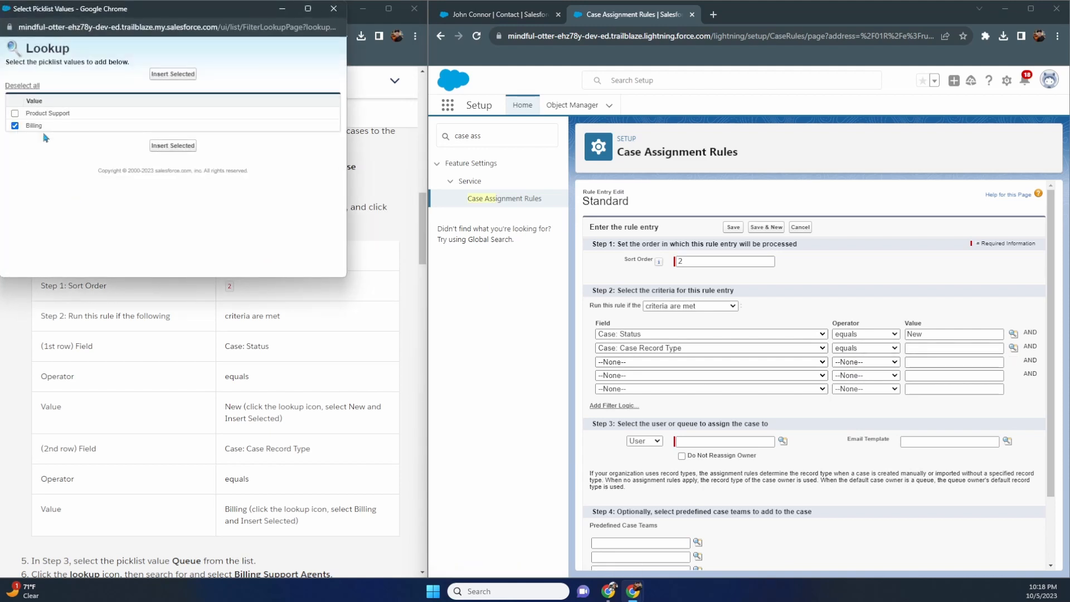
left_click(161, 146)
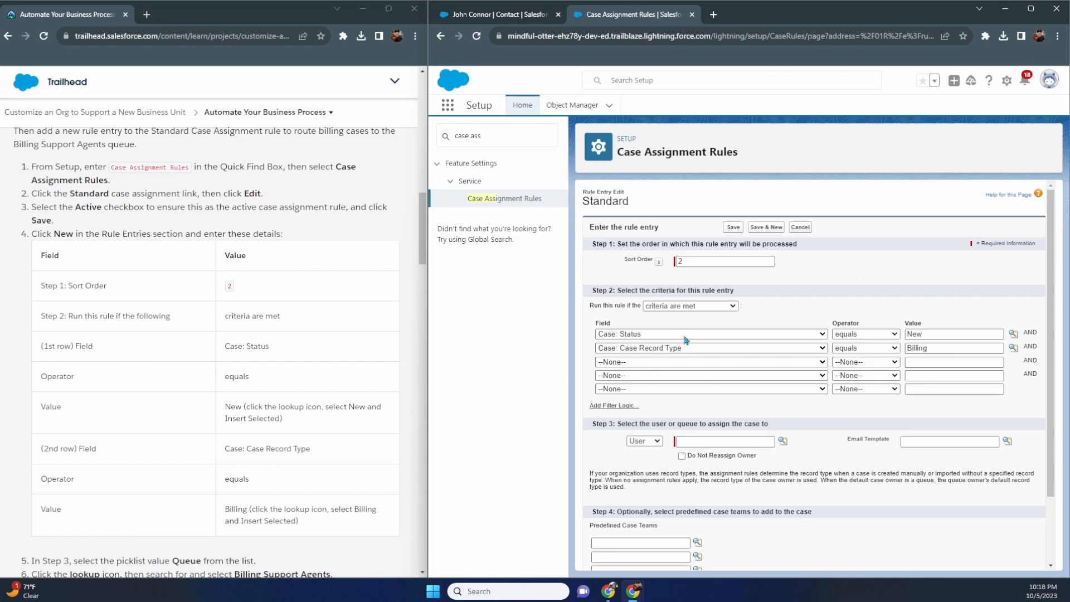
scroll(276, 321, "down", 3)
scroll(276, 321, "down", 1)
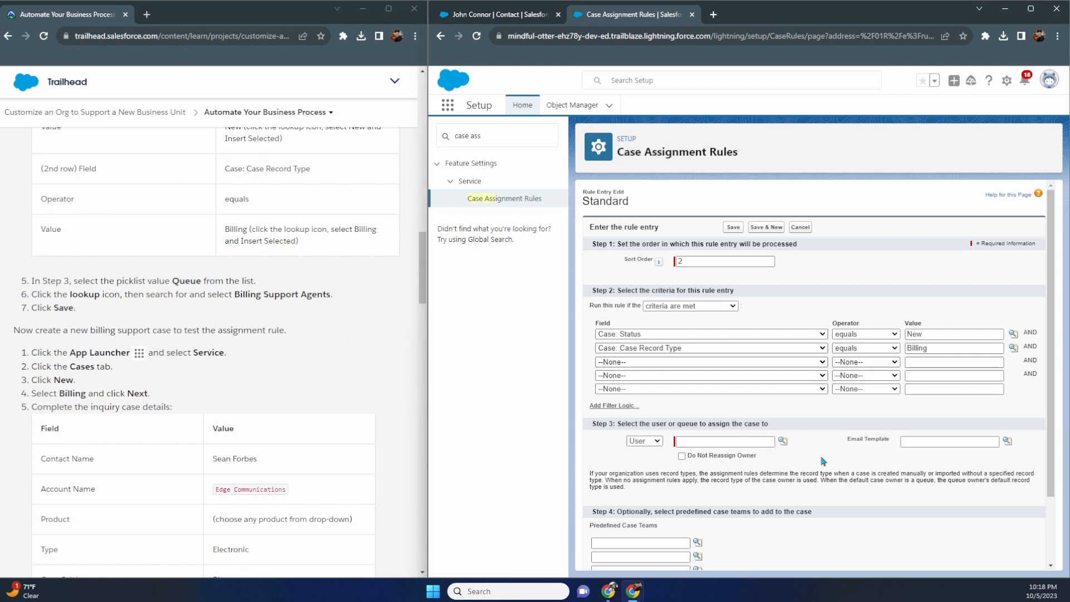
- Assign matching cases to the Billing Support Agent queue and save the rule entry
scroll(823, 462, "down", 2)
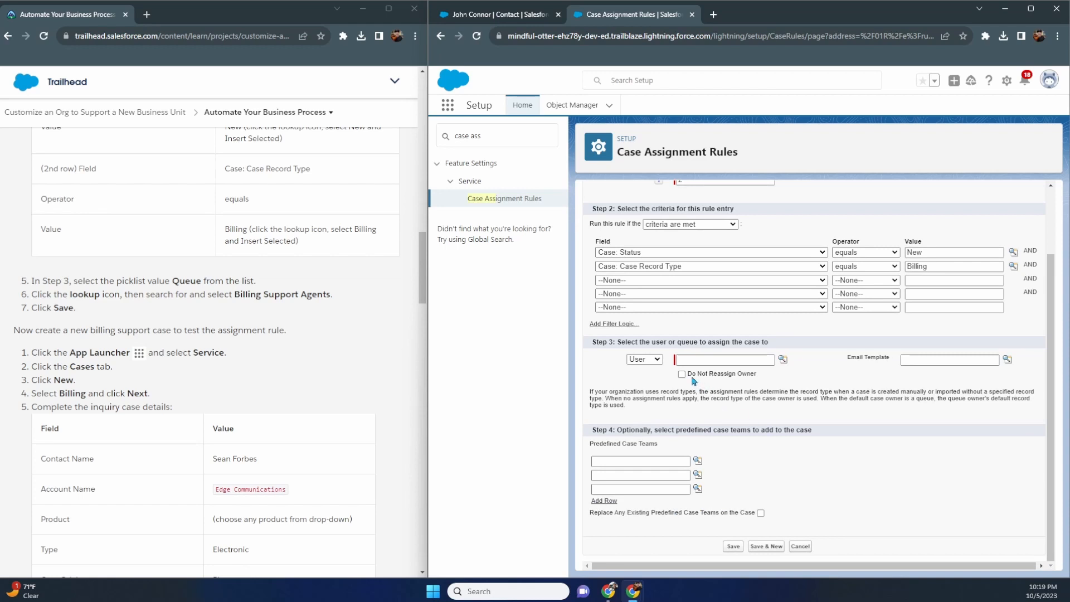
left_click(656, 361)
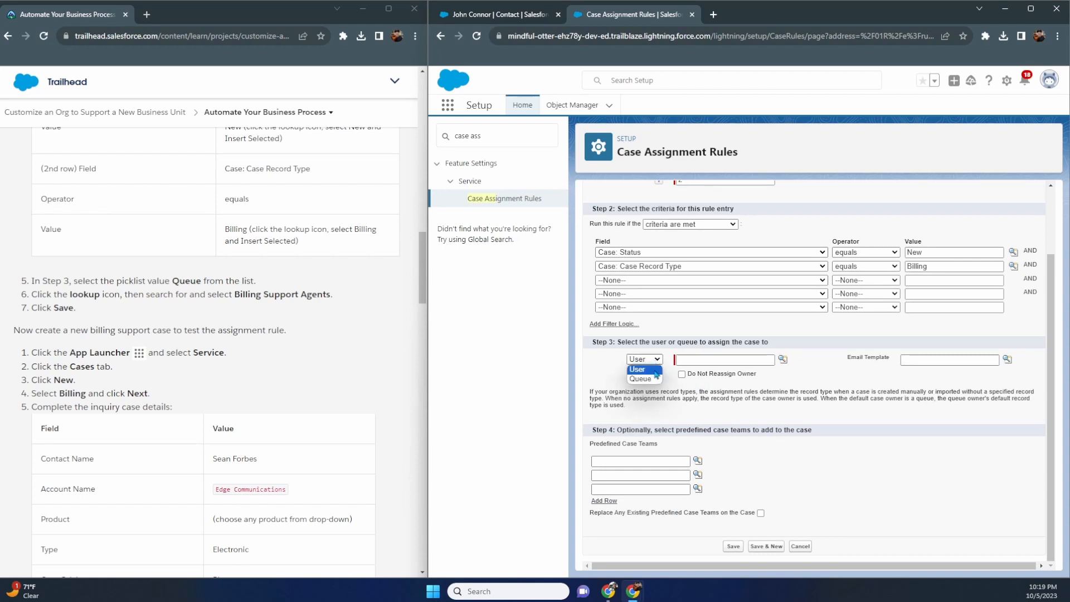
left_click(656, 376)
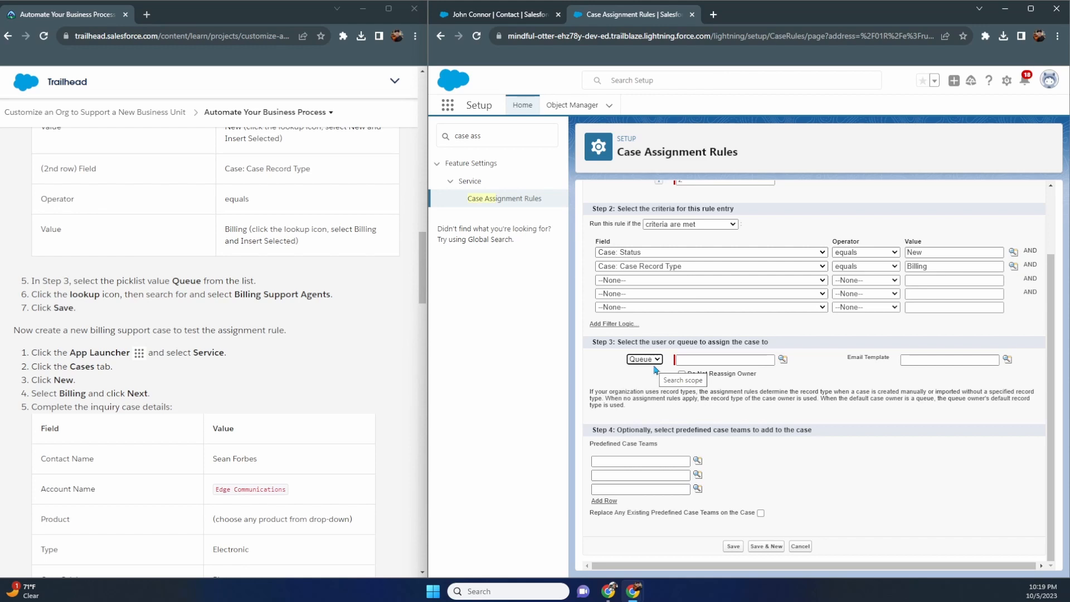
left_click(782, 359)
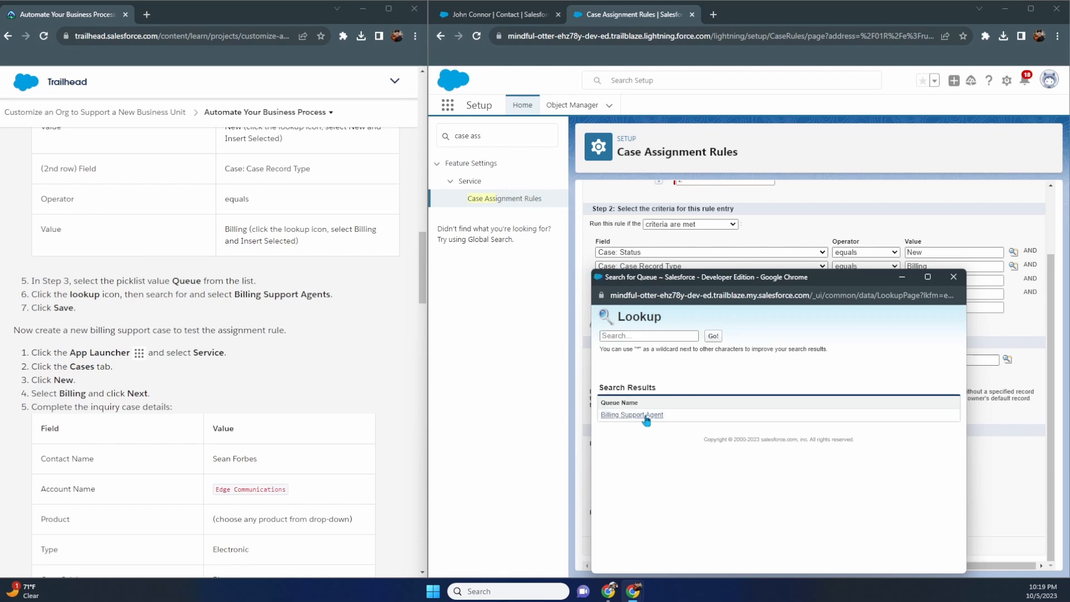
left_click(640, 415)
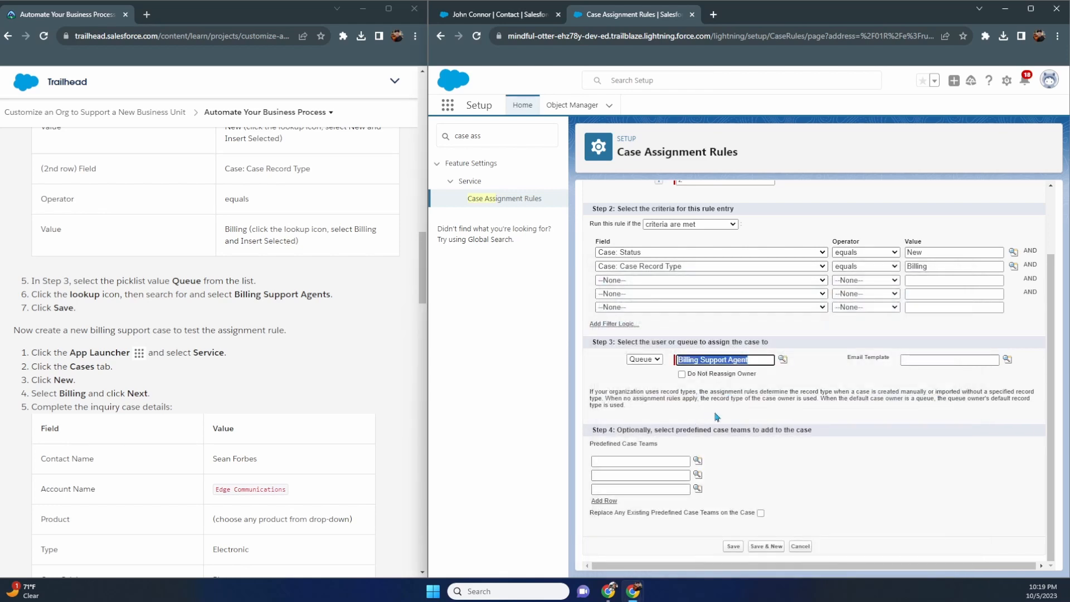
left_click(736, 548)
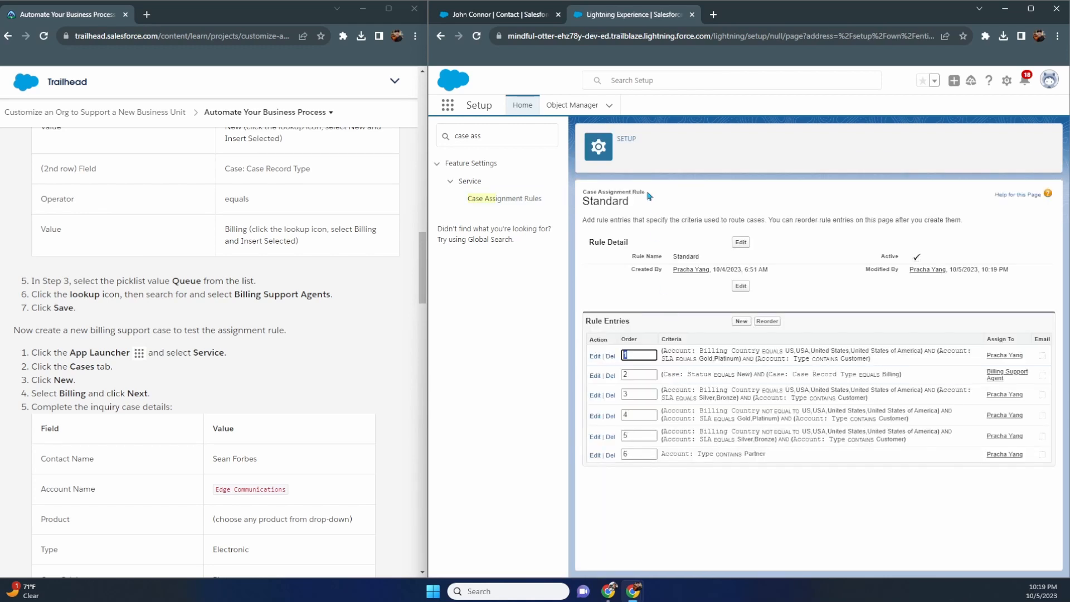
- Start a new Billing record-type case from the Cases list
left_click(499, 15)
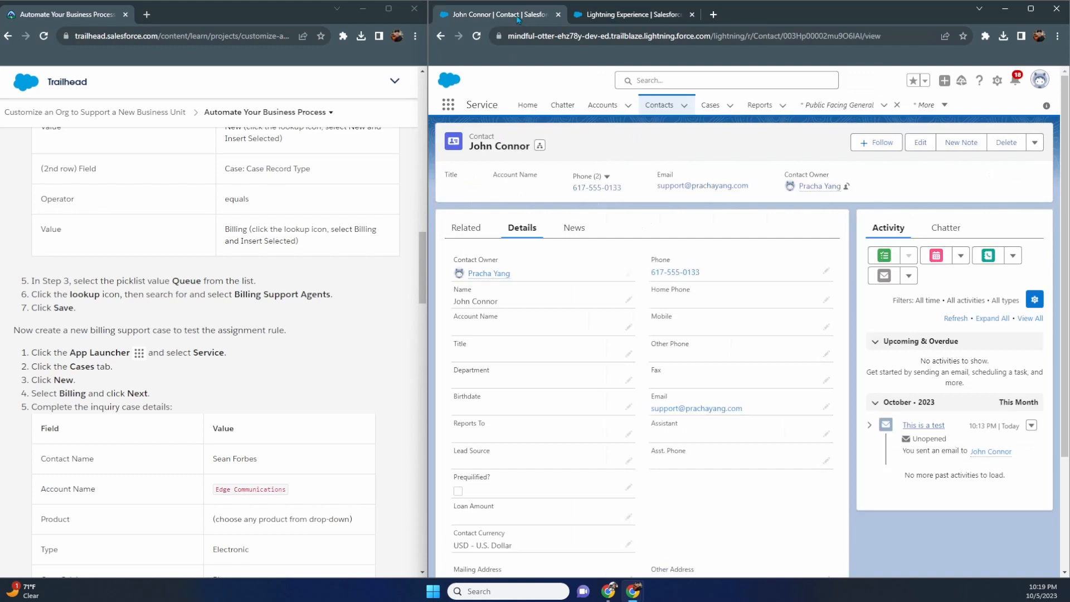
left_click(449, 105)
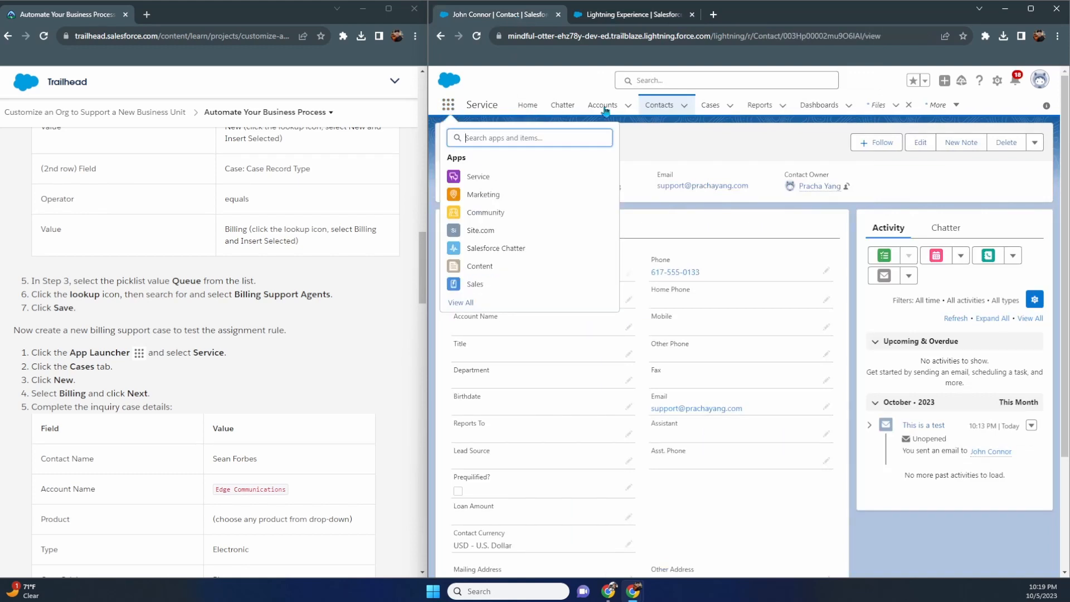
left_click(575, 81)
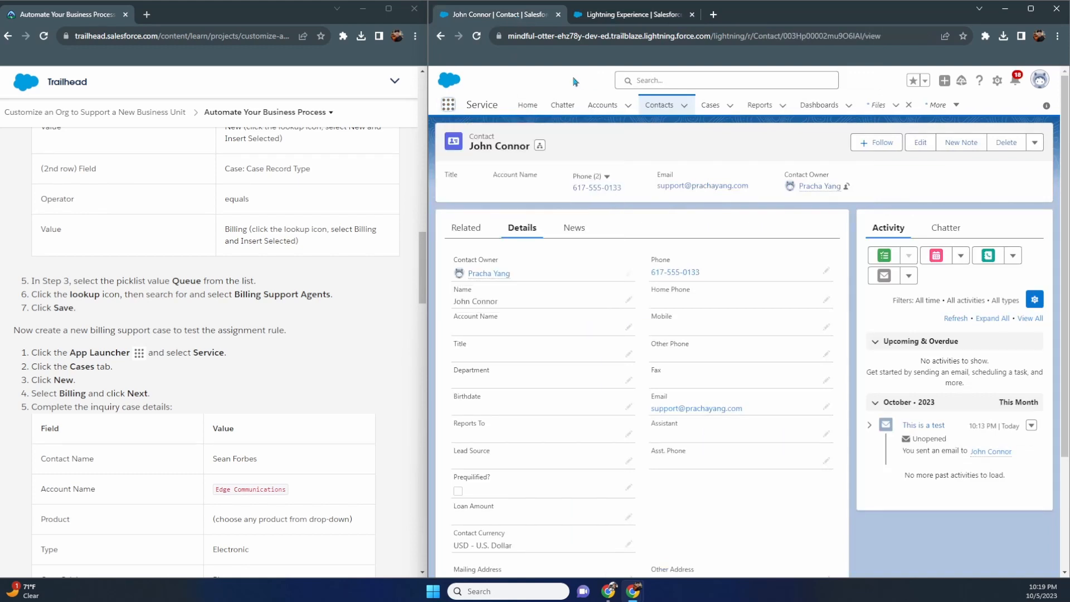
left_click(710, 105)
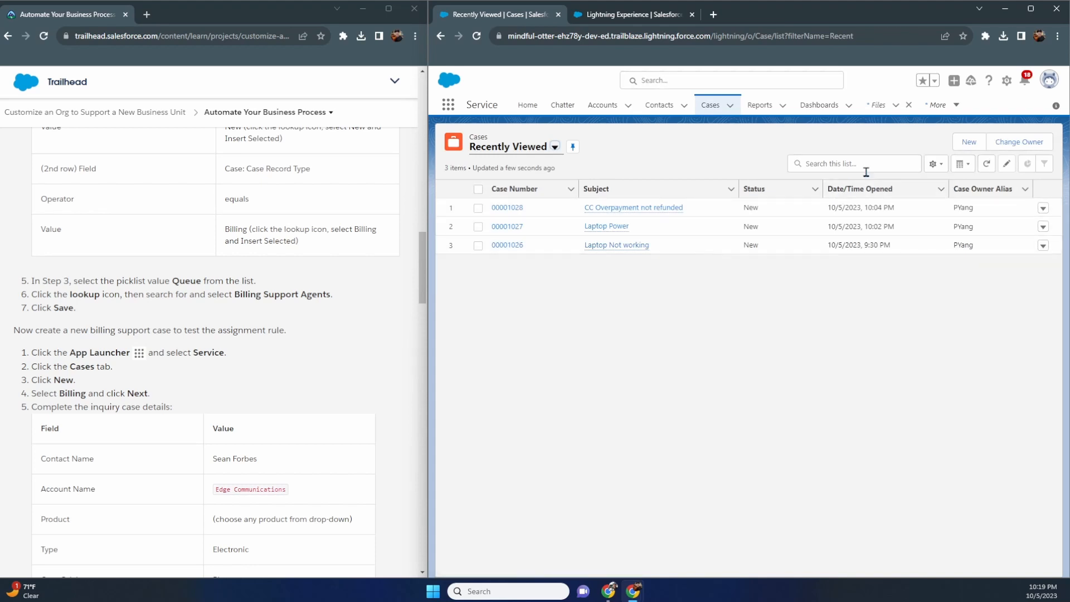
left_click(969, 142)
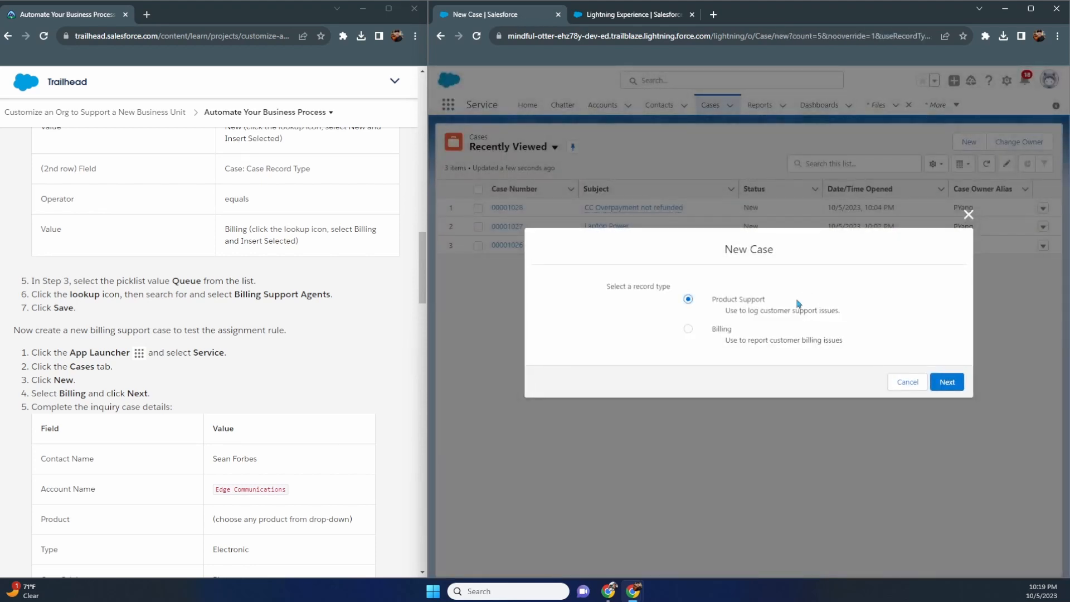
left_click(723, 330)
left_click(948, 382)
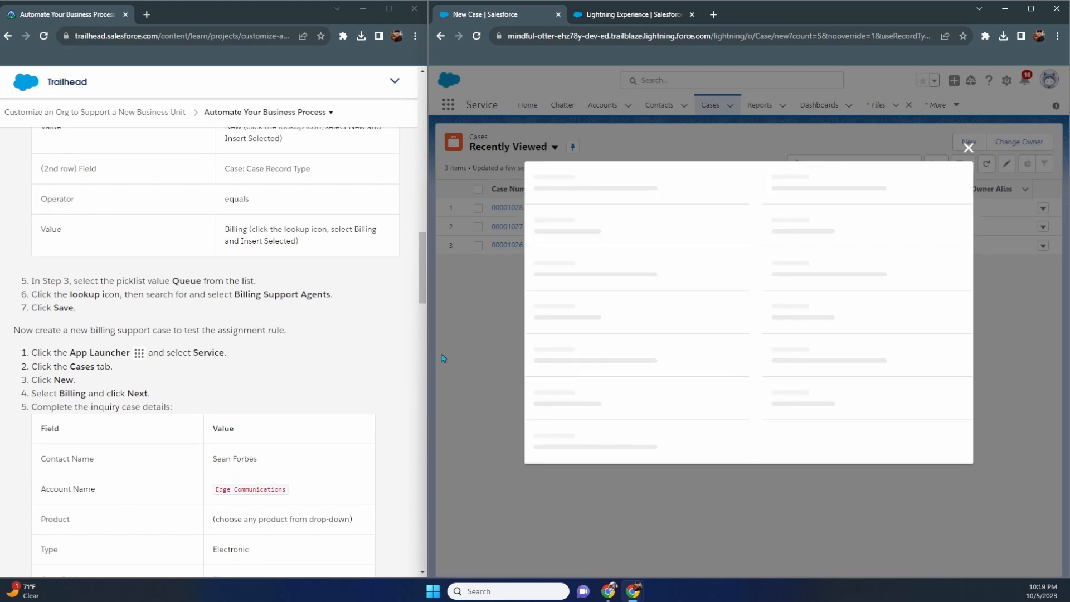
- Search the Contact Name field for the contact, leaving none selected
scroll(374, 356, "down", 4)
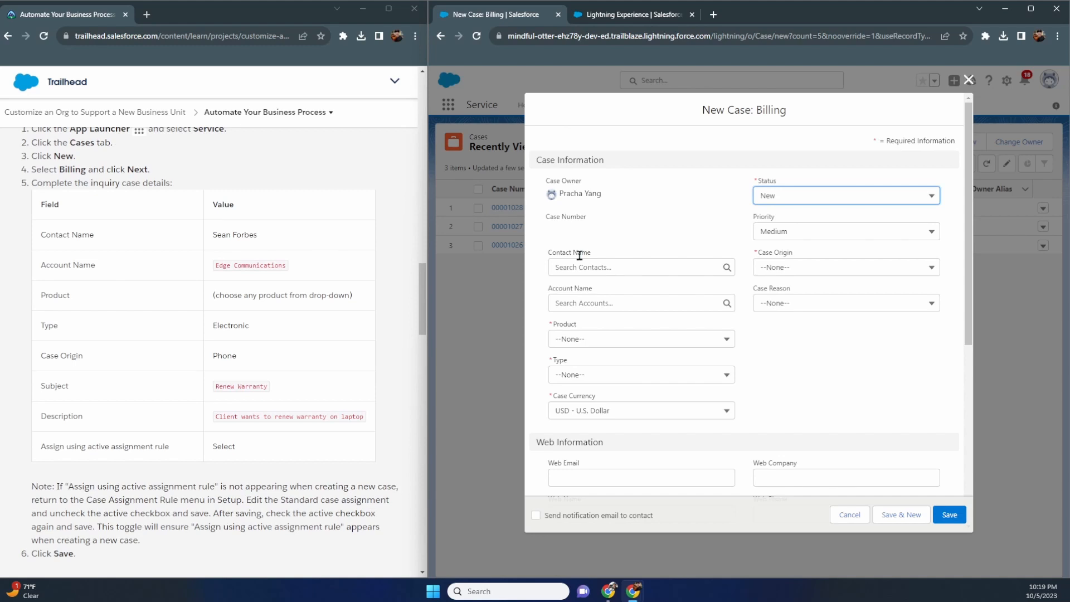
left_click(601, 266)
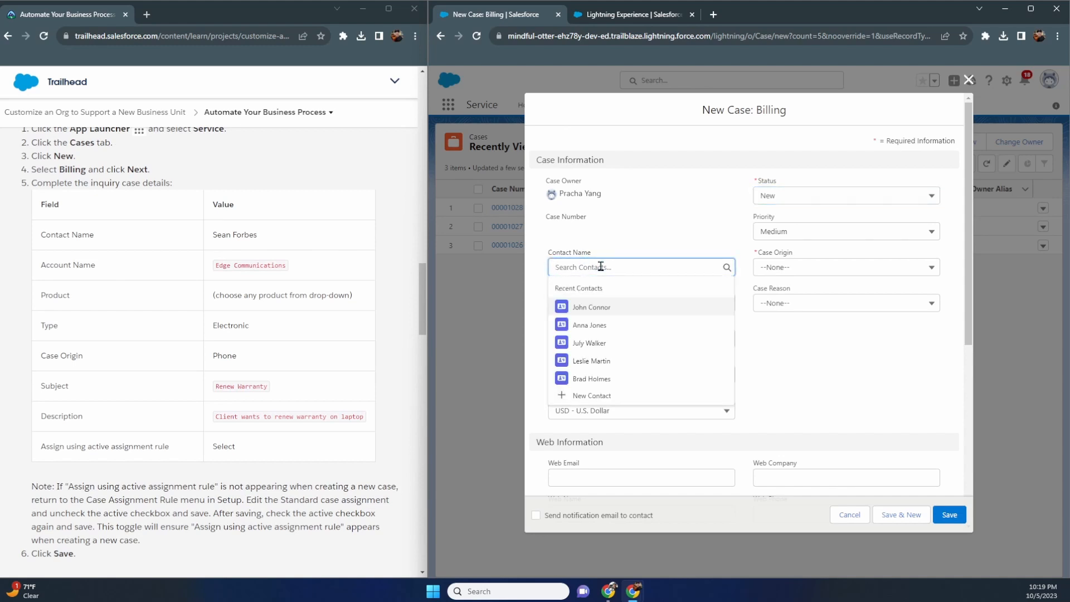
type("S")
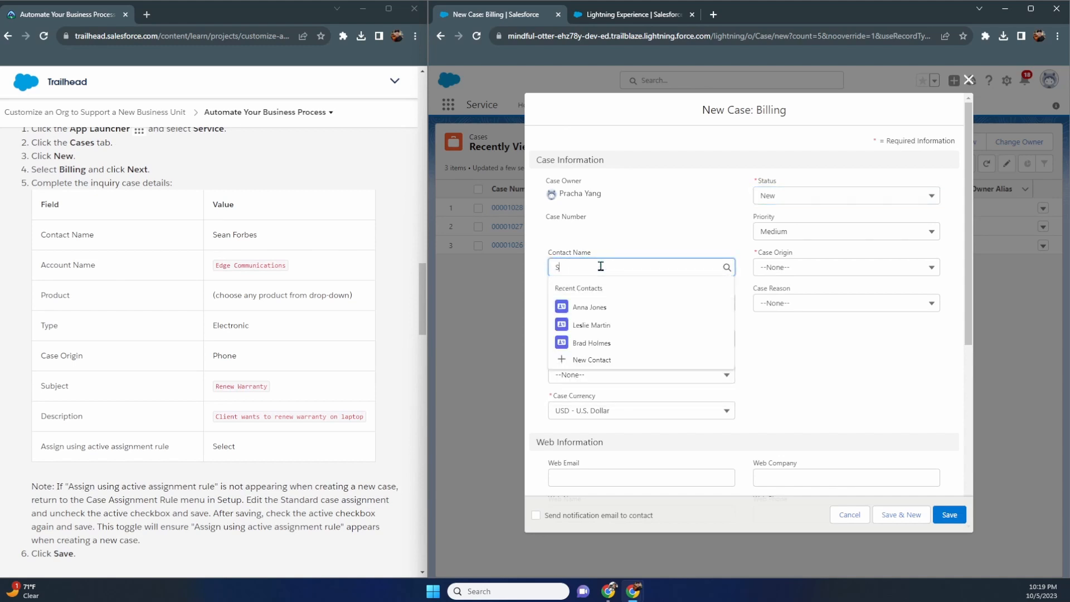
type("ean")
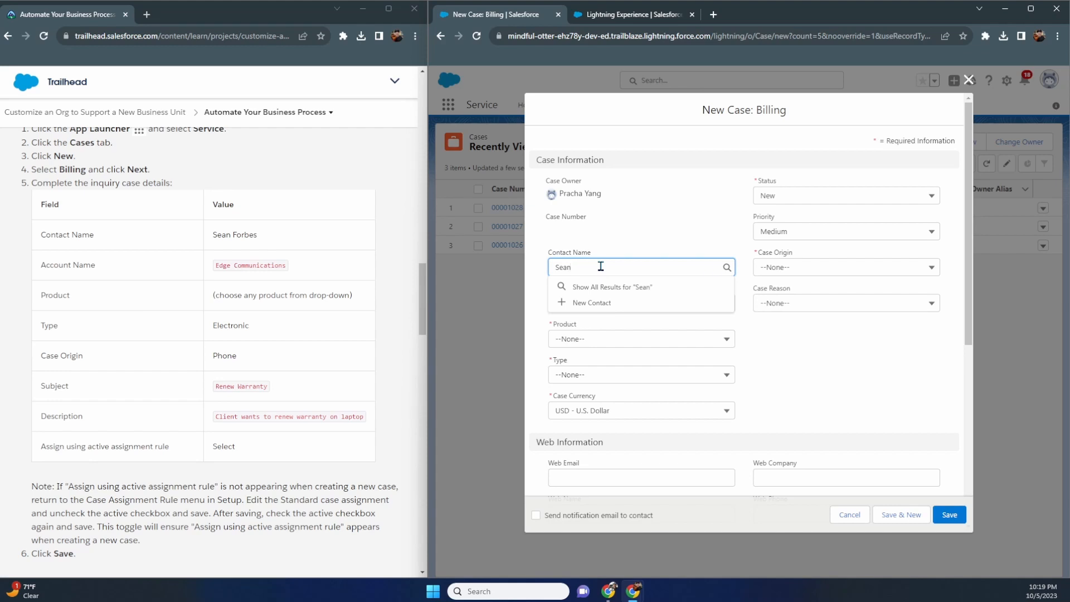
type(" Forbes")
left_click(624, 234)
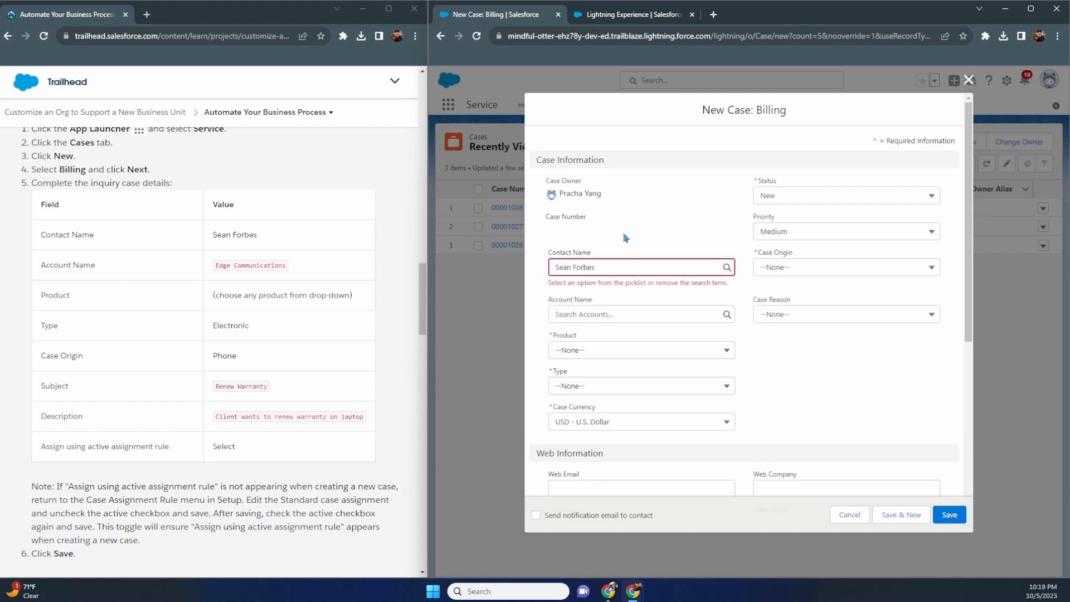
left_click(630, 264)
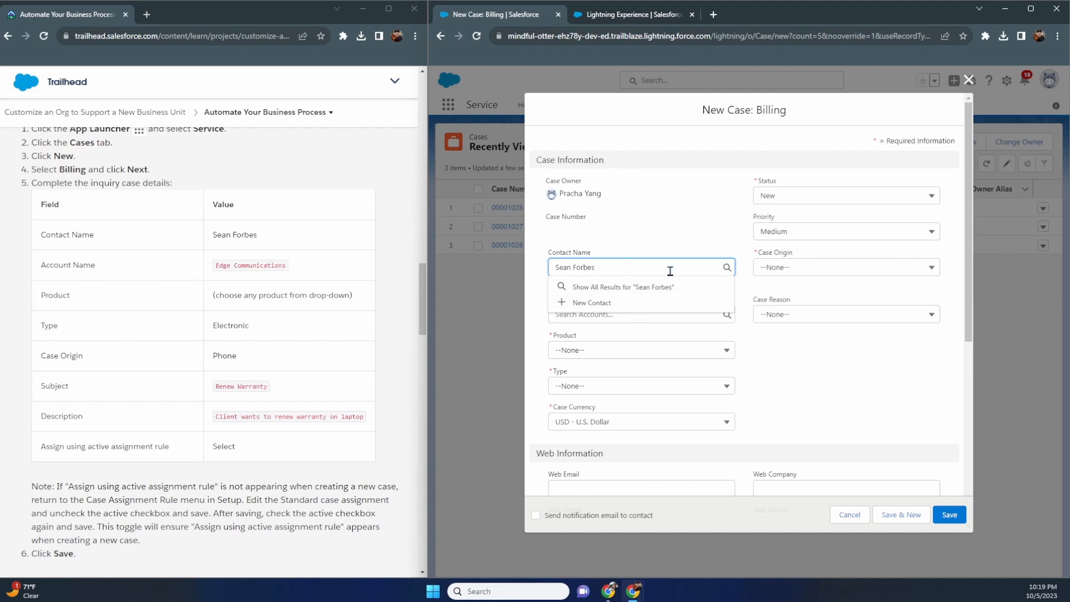
left_click(686, 260)
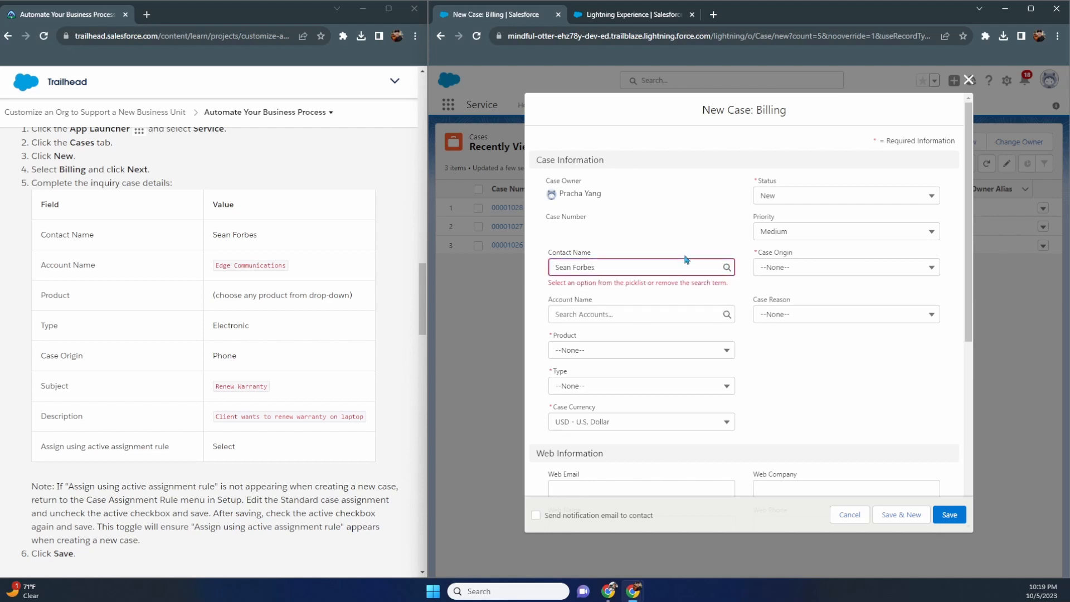
left_click(630, 269)
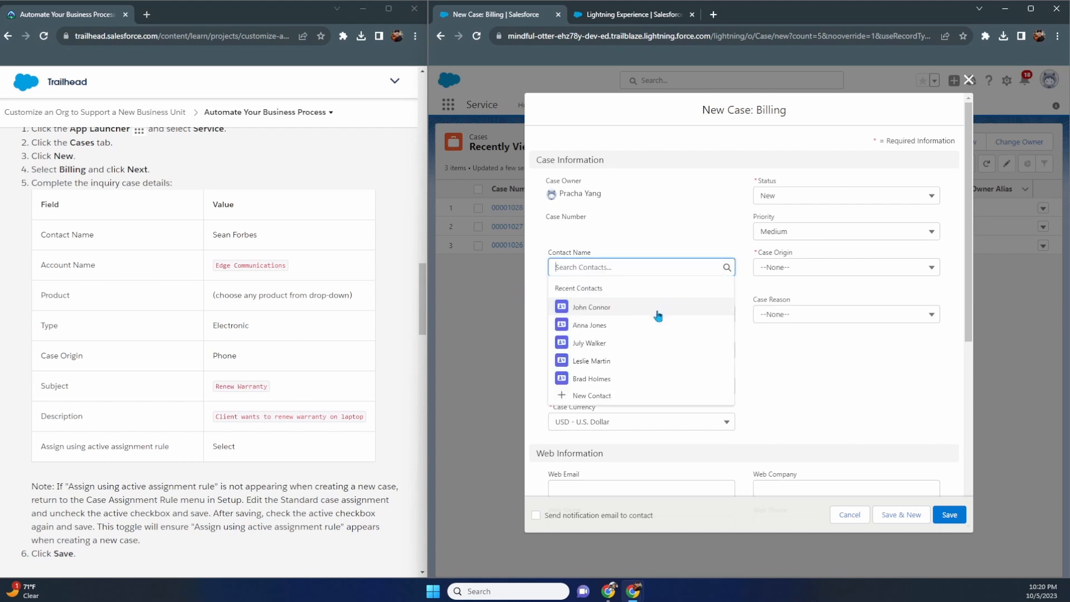
left_click(498, 345)
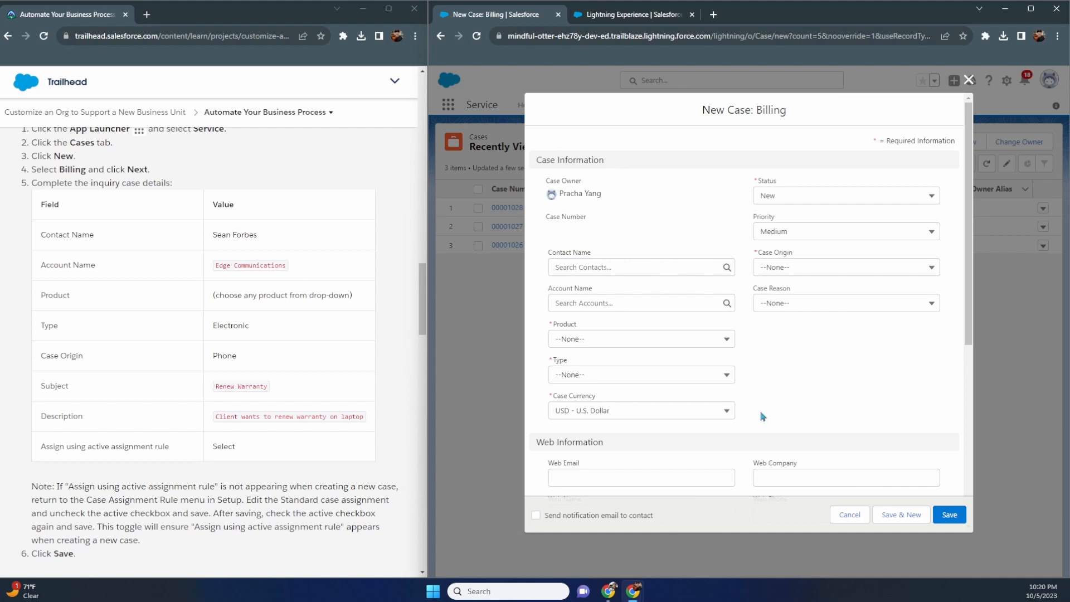
- Cancel the Billing case and begin a new contact on the Edge Communications account
left_click(969, 80)
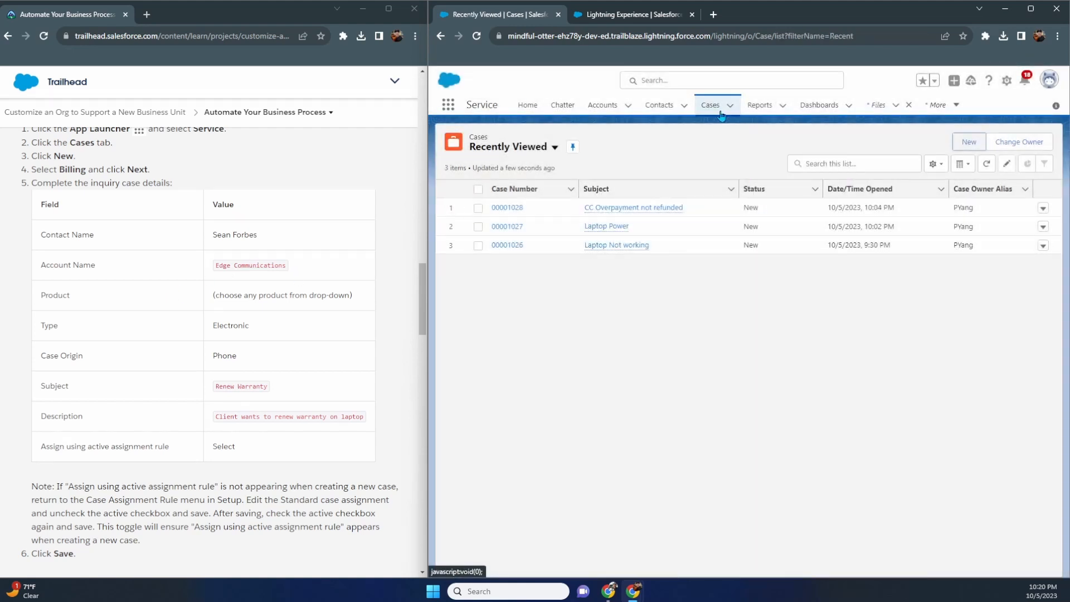
middle_click(597, 108)
left_click(609, 15)
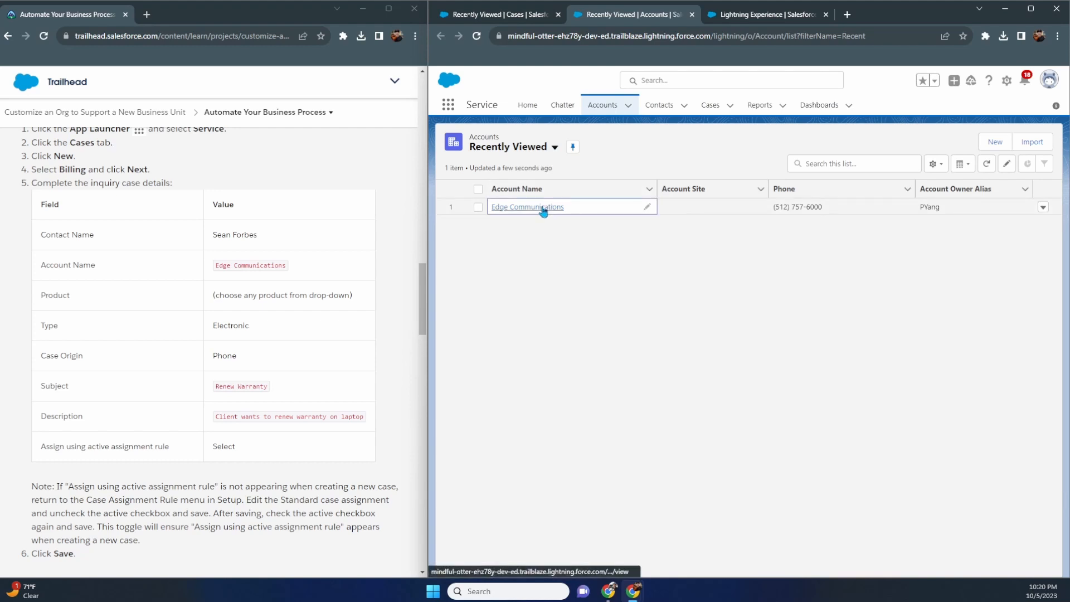
left_click(544, 209)
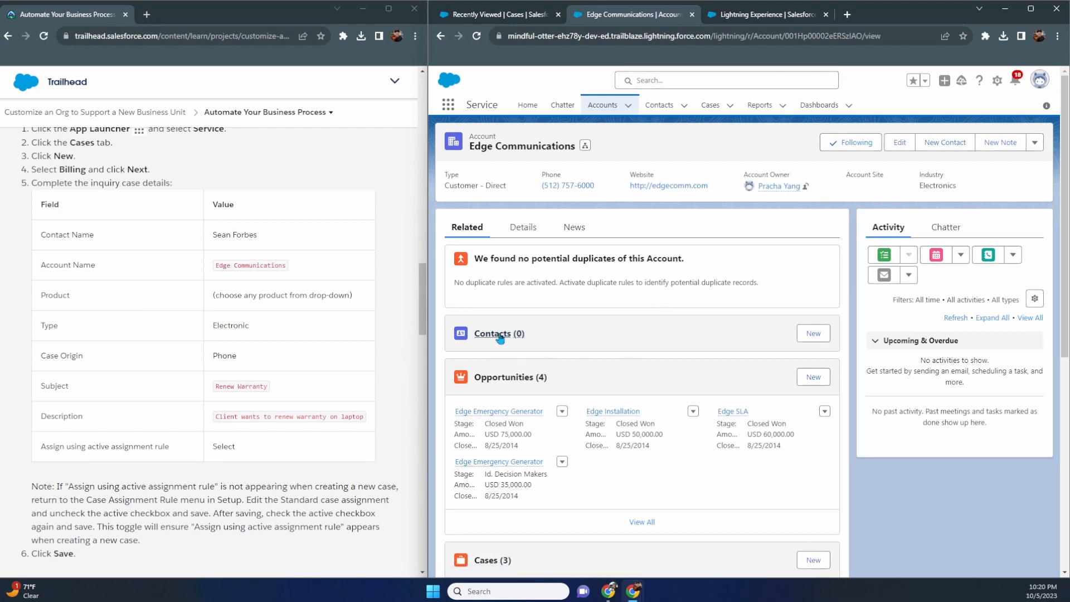
left_click(809, 337)
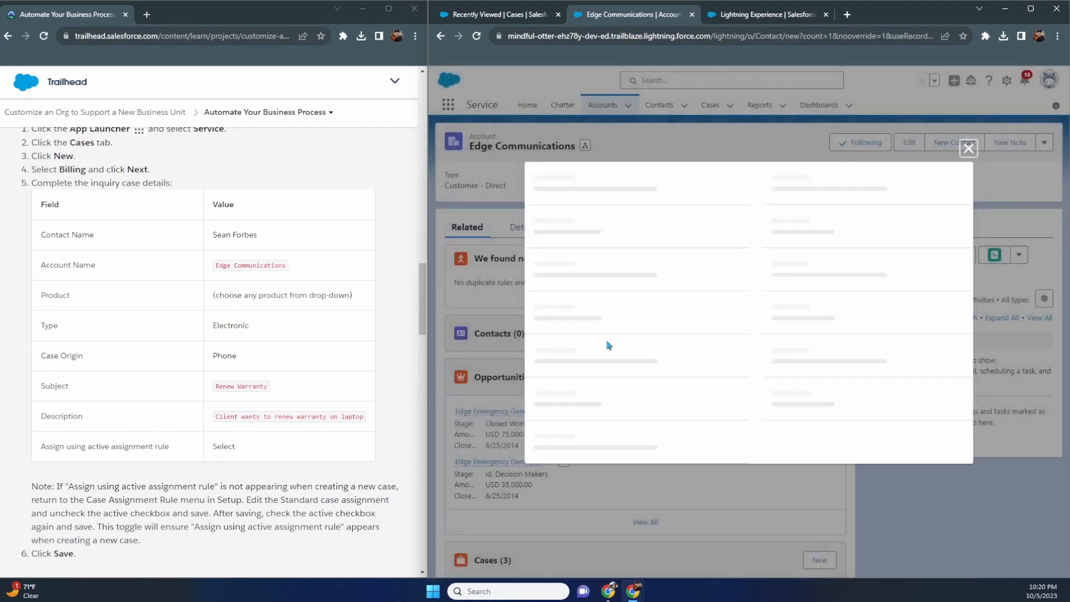
- Enter the contact's first and last name, save, and return to the cases list
left_click(614, 279)
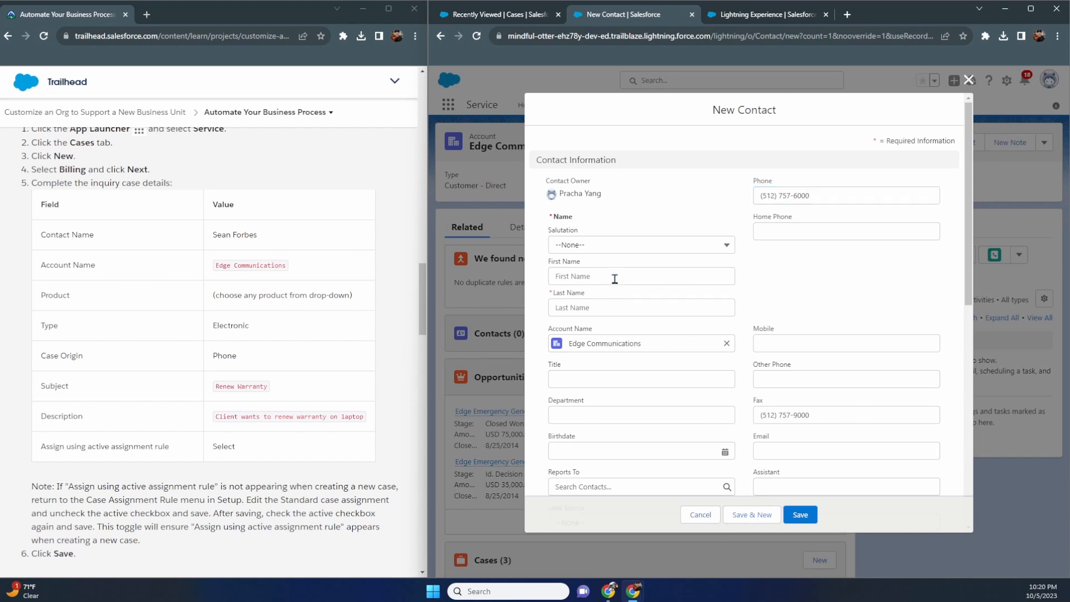
type("Sean")
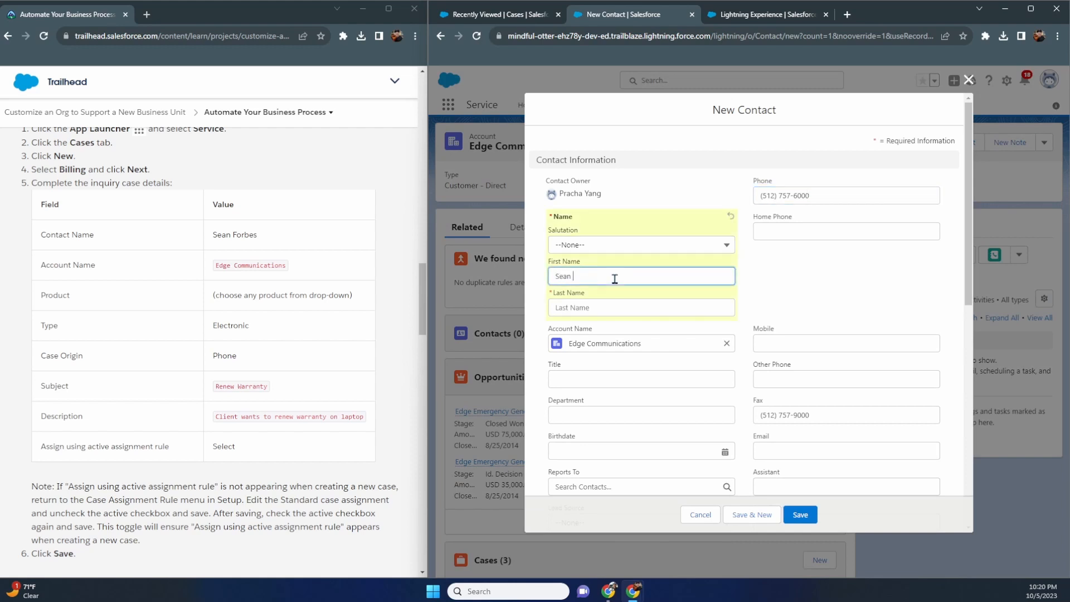
key("Tab")
type("Forbes")
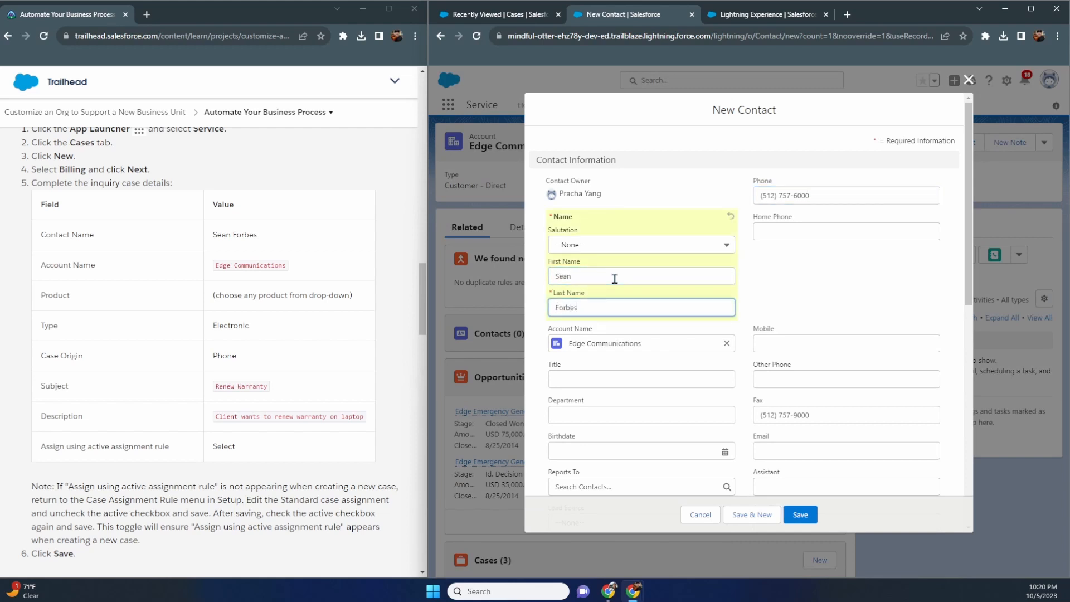
scroll(775, 304, "down", 3)
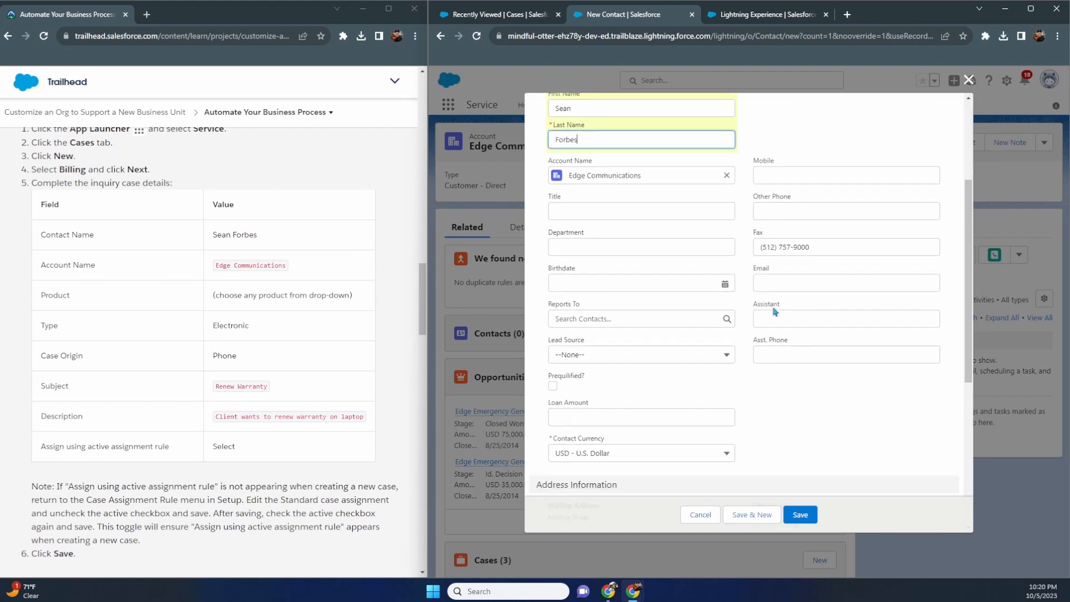
left_click(804, 521)
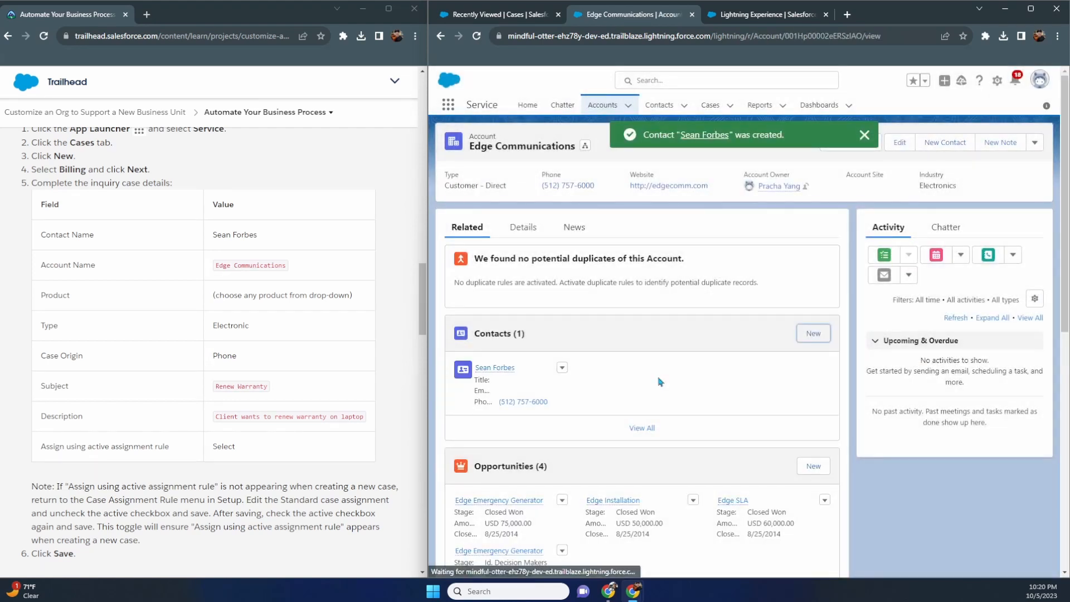
left_click(526, 16)
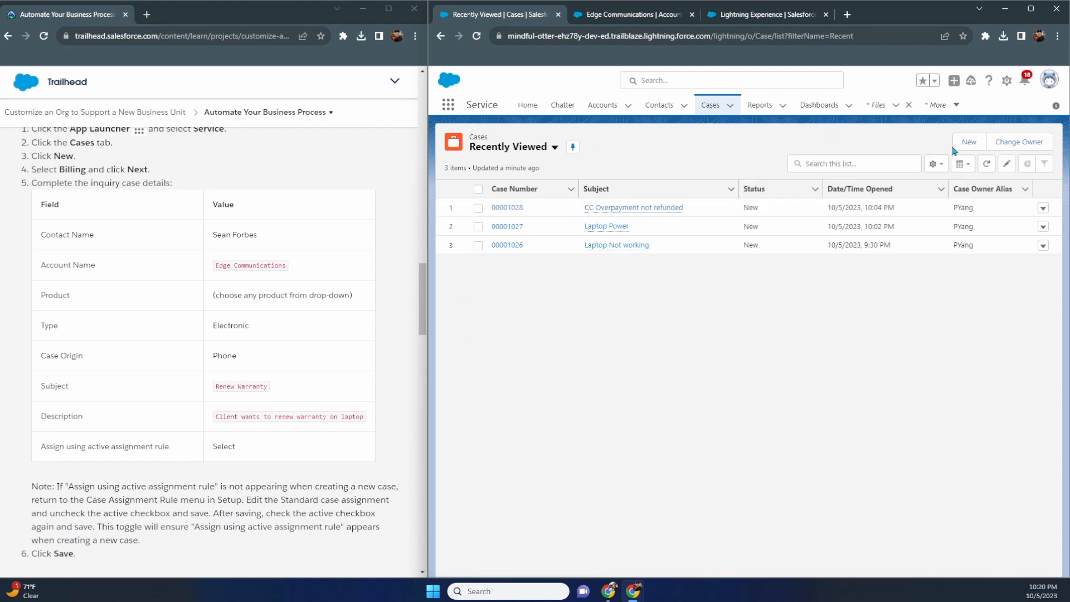
- Start a new Billing case with the new contact and the Edge Communications account
left_click(968, 142)
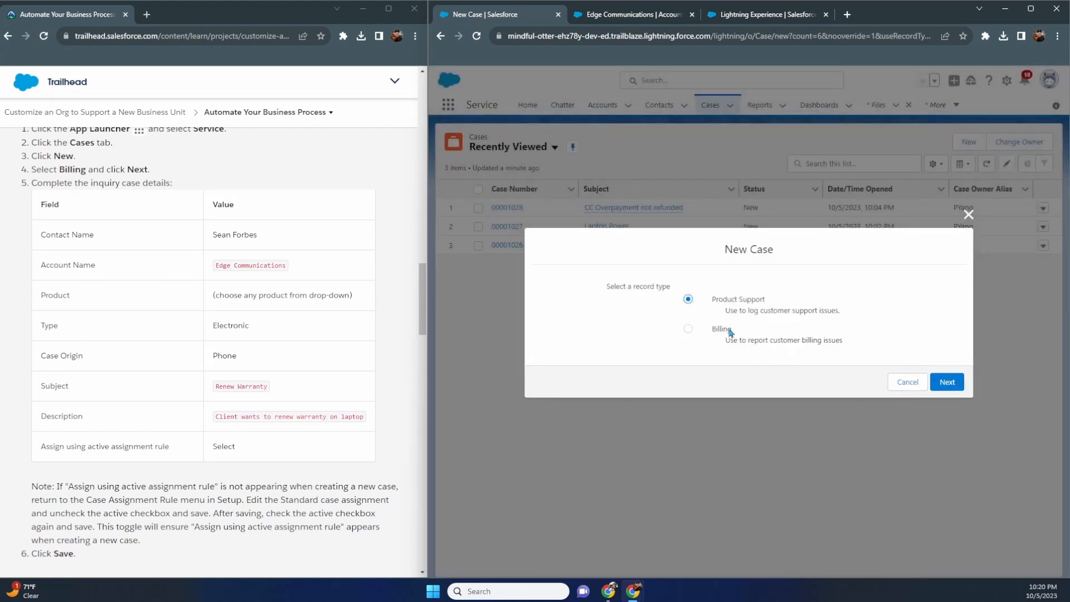
left_click(732, 333)
left_click(947, 382)
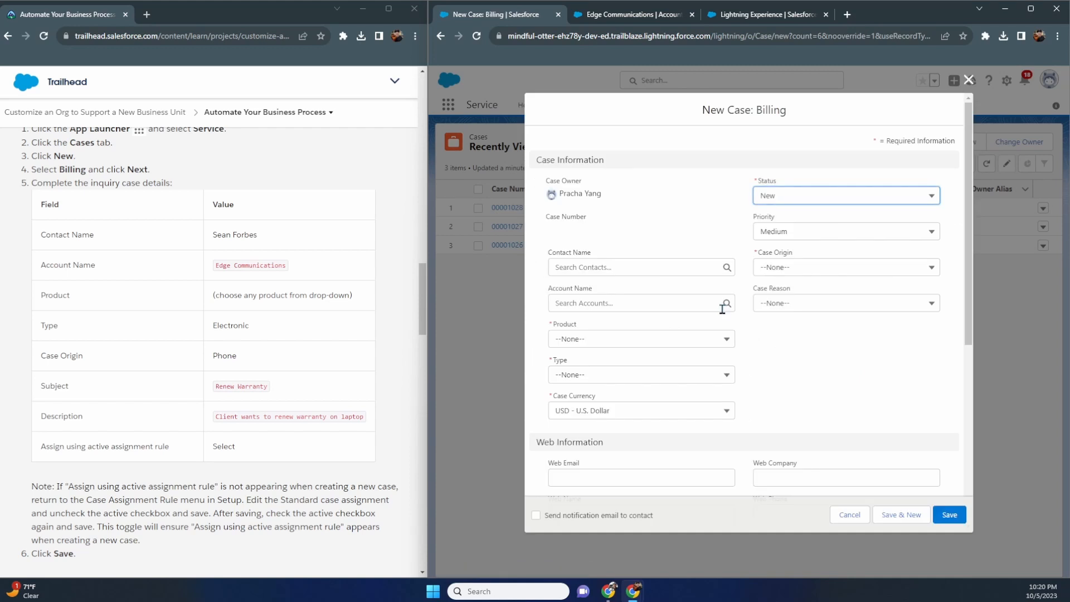
left_click(625, 268)
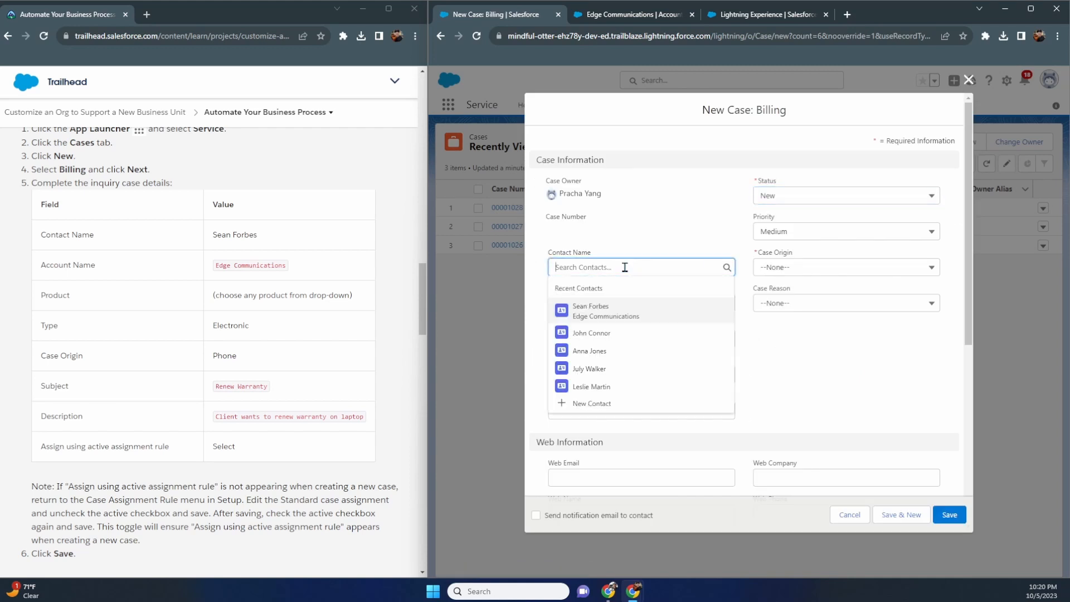
left_click(629, 310)
left_click(594, 306)
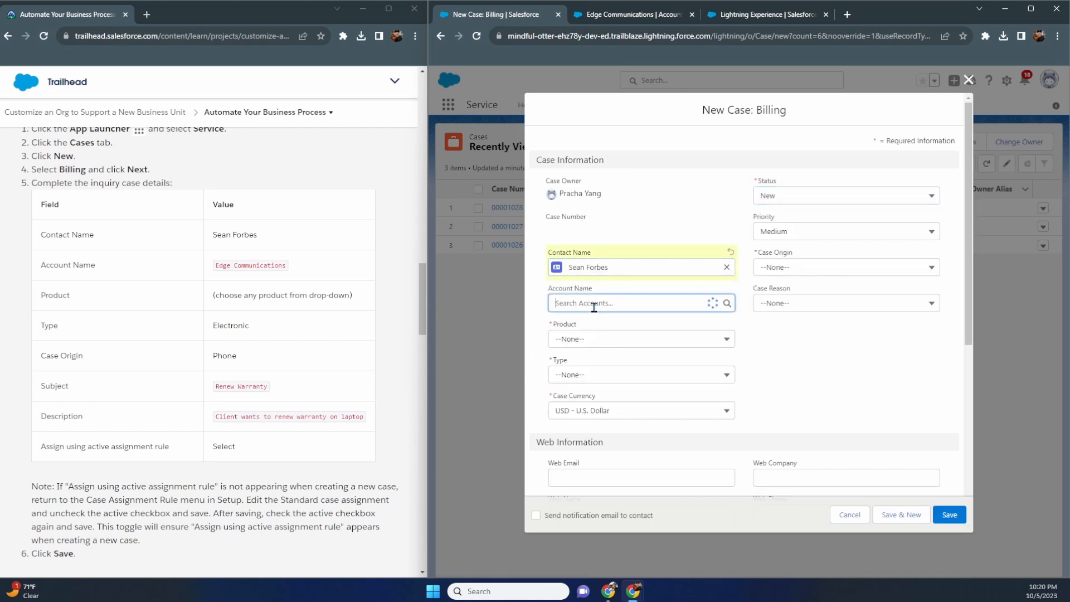
left_click(595, 343)
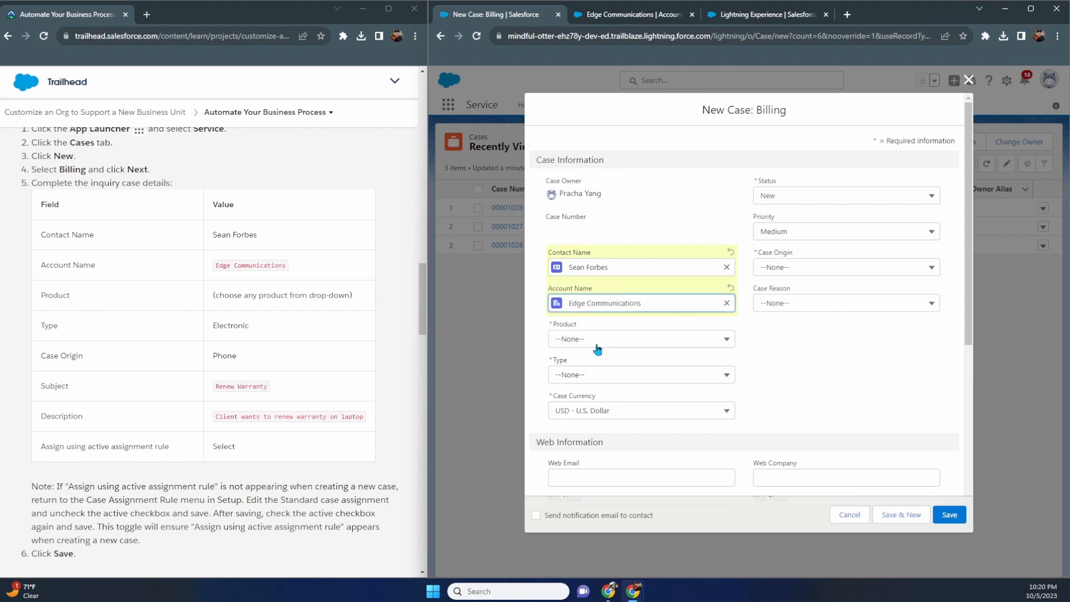
- Set Product GC1040, Type Electronic and Origin Phone, leaving Case Reason unset
left_click(596, 348)
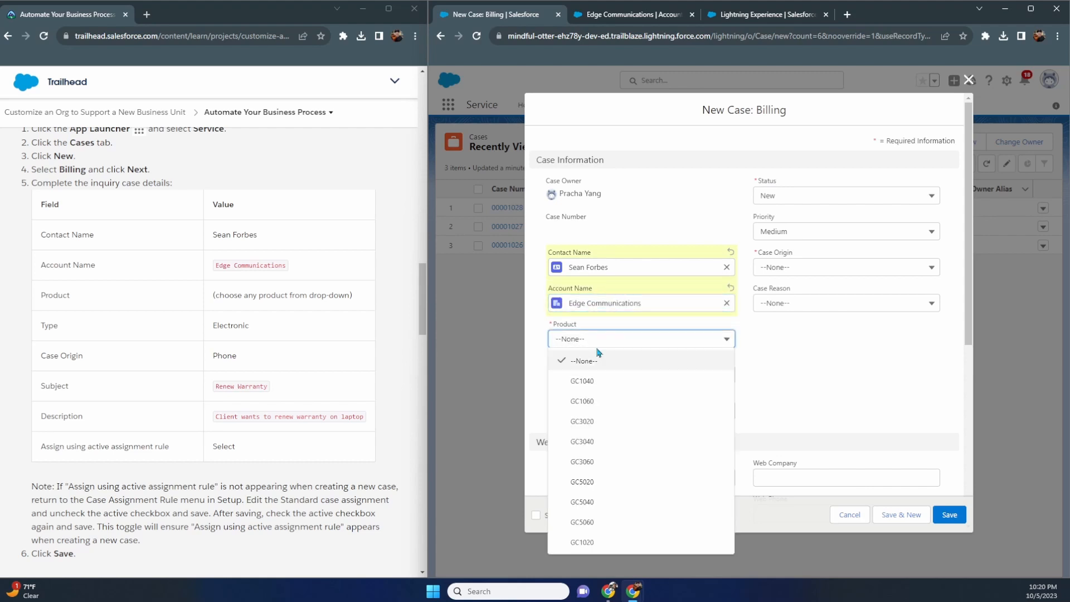
left_click(597, 379)
left_click(596, 375)
left_click(597, 413)
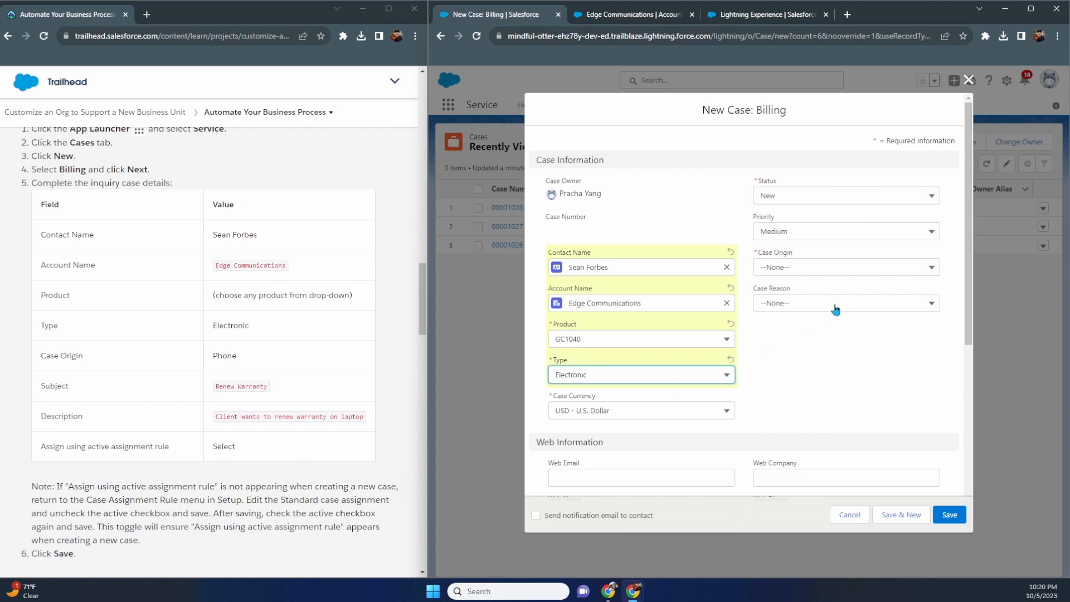
left_click(814, 267)
left_click(807, 309)
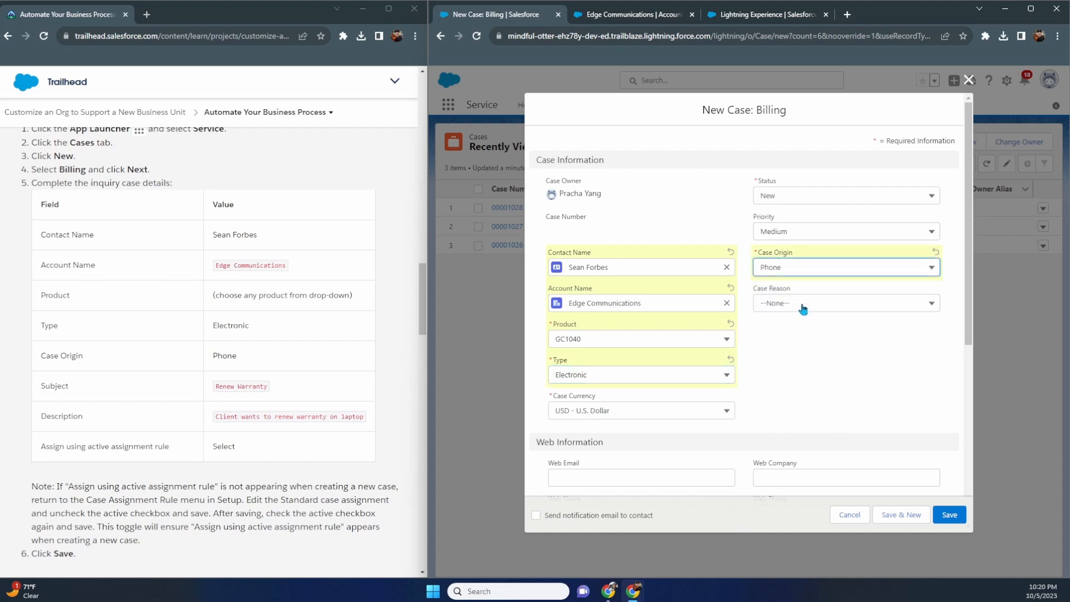
left_click(804, 306)
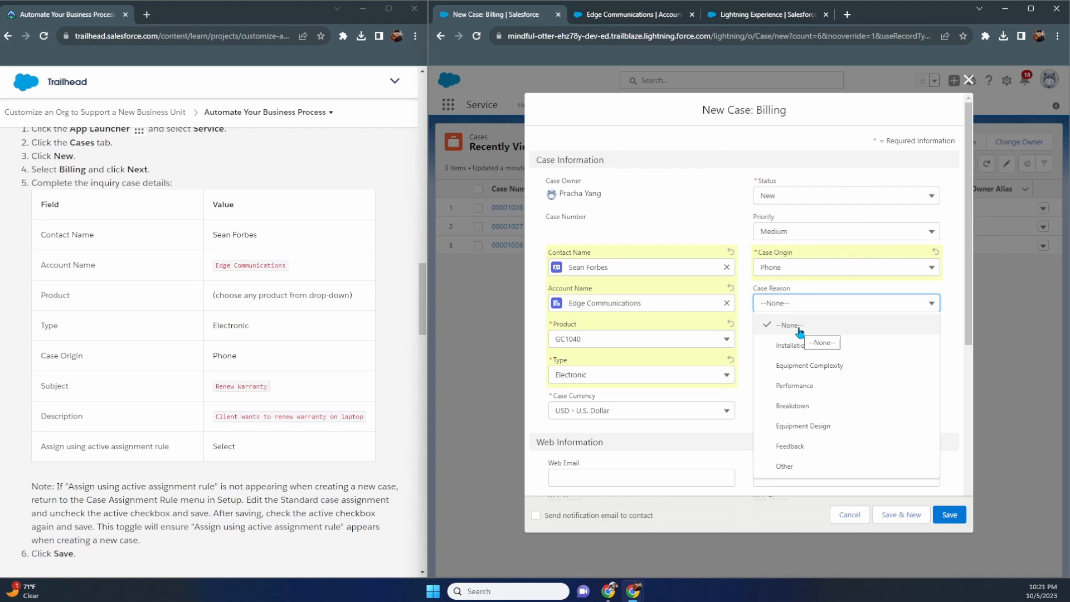
left_click(961, 318)
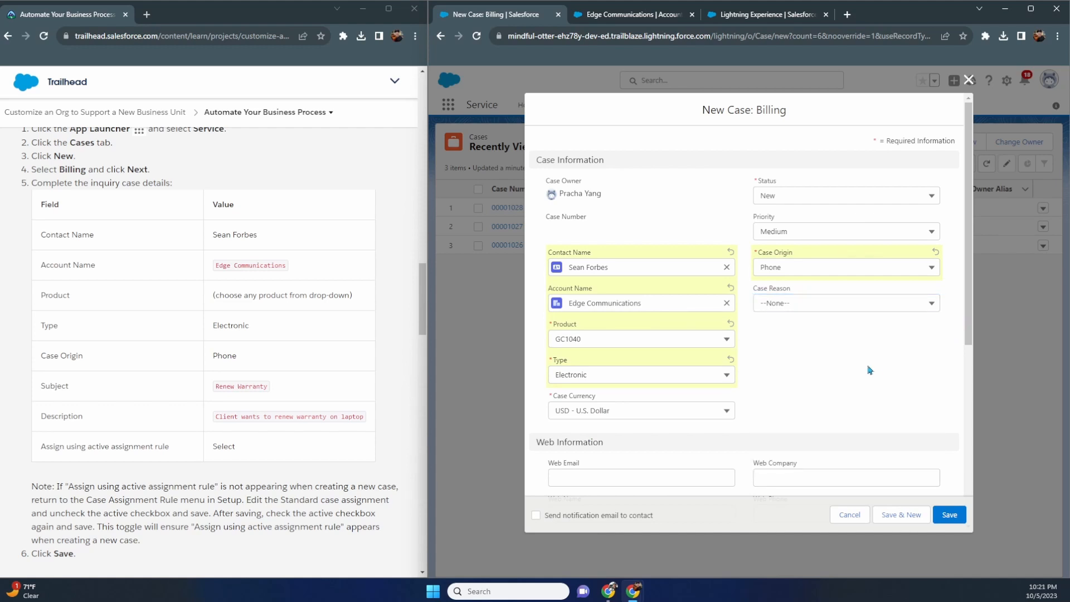
- Enter subject 'Renew Warranty' and description 'Client wants to renew warranty on Laptop.'
scroll(868, 369, "down", 6)
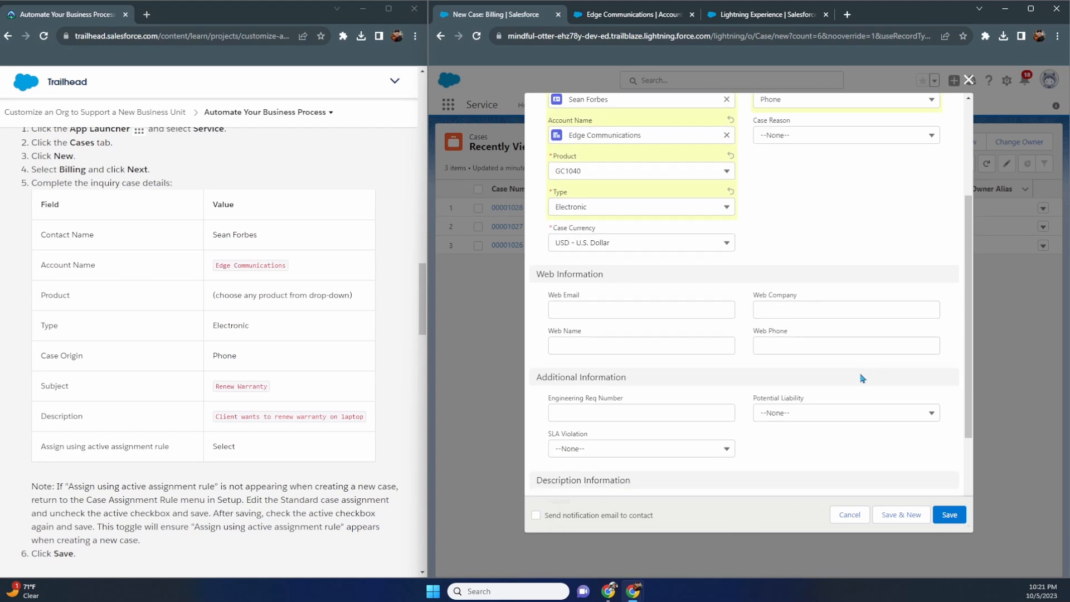
left_click(619, 365)
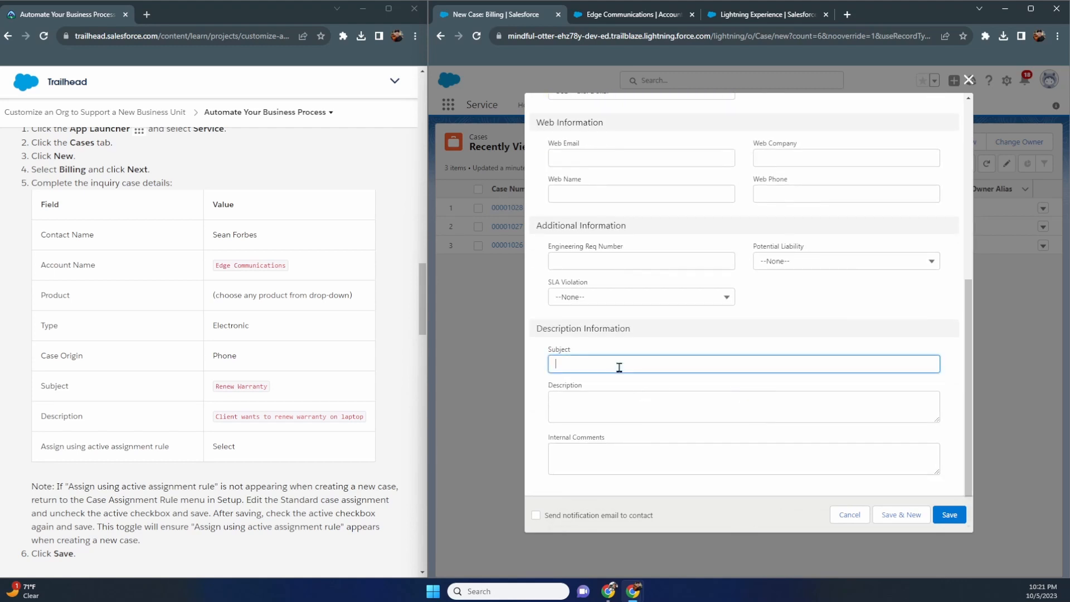
type("Renew Warrant")
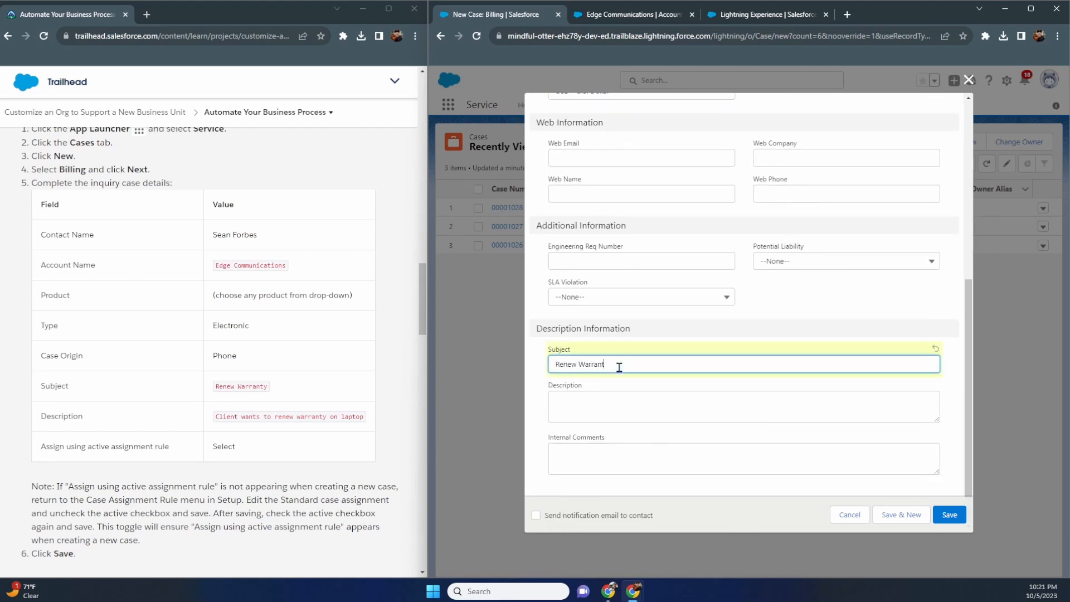
type("y")
key("Tab")
type("Clien")
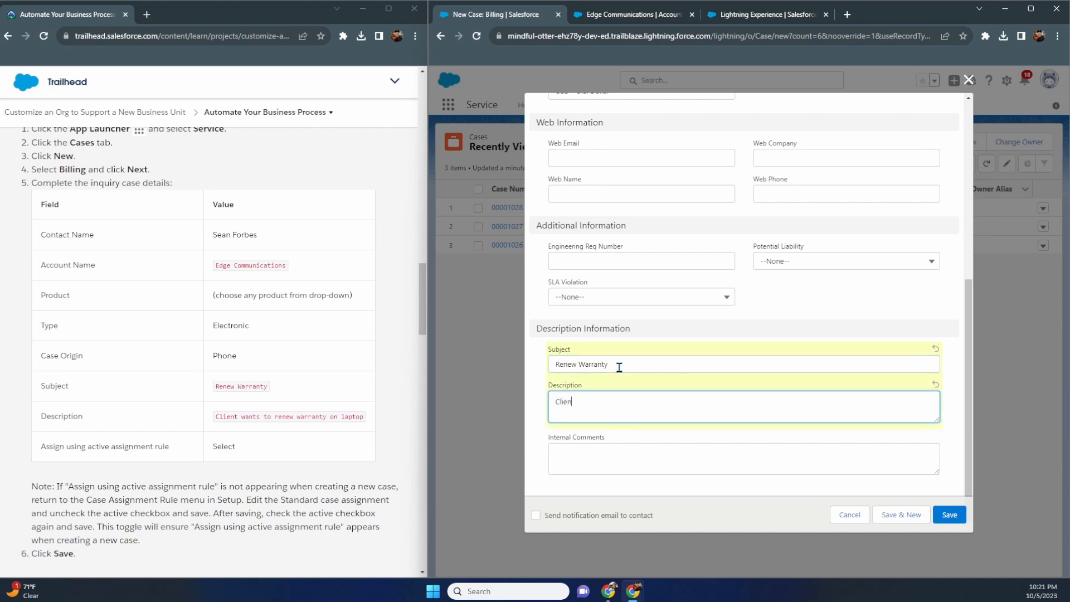
type("t wants to renew warranty on Laptop.")
scroll(683, 362, "up", 5)
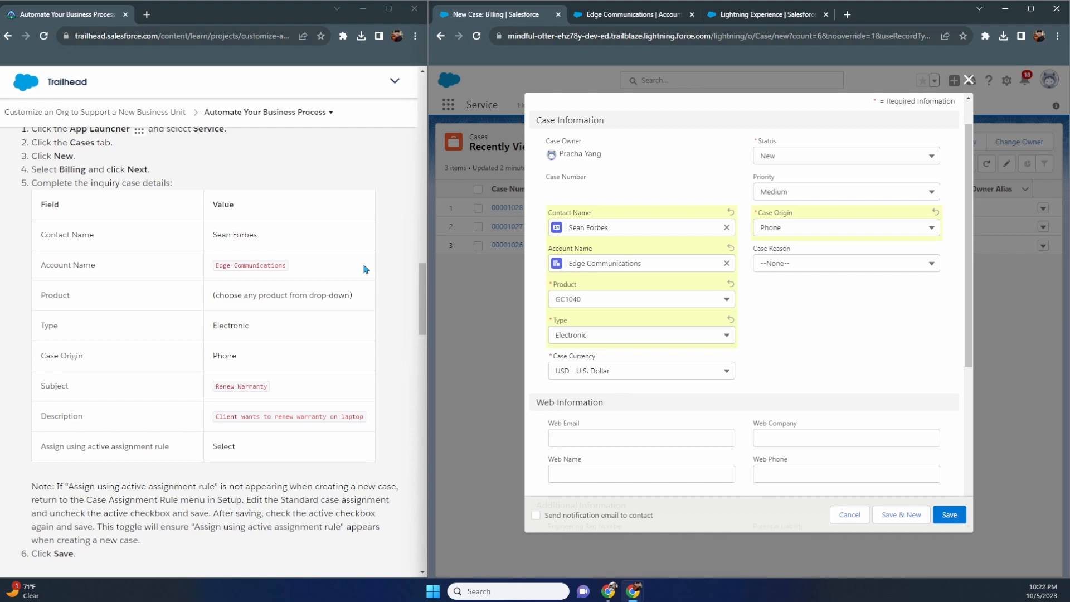
scroll(365, 269, "down", 20)
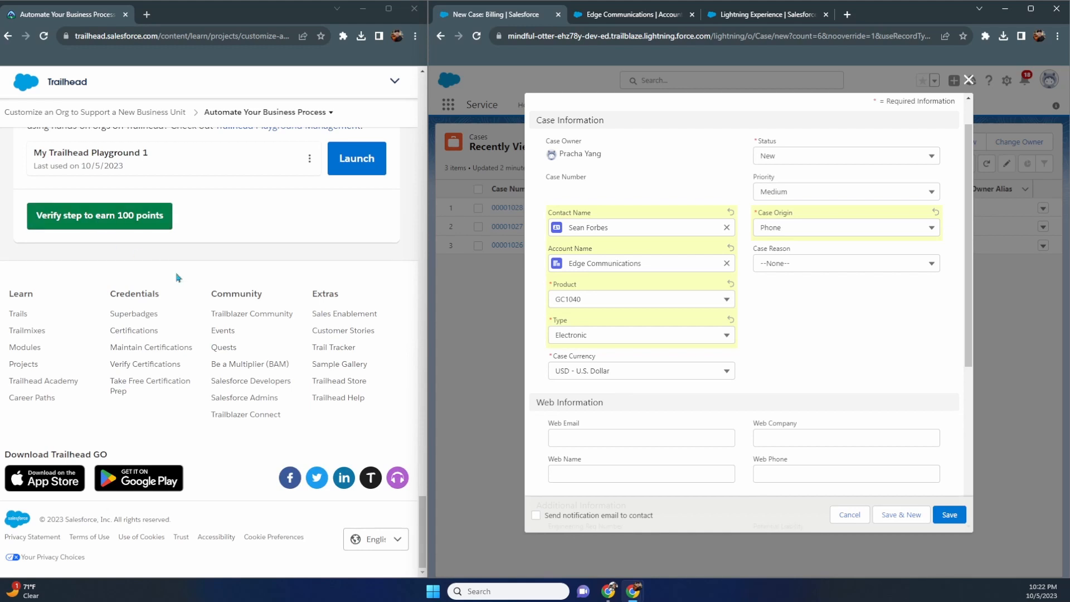
scroll(177, 281, "up", 3)
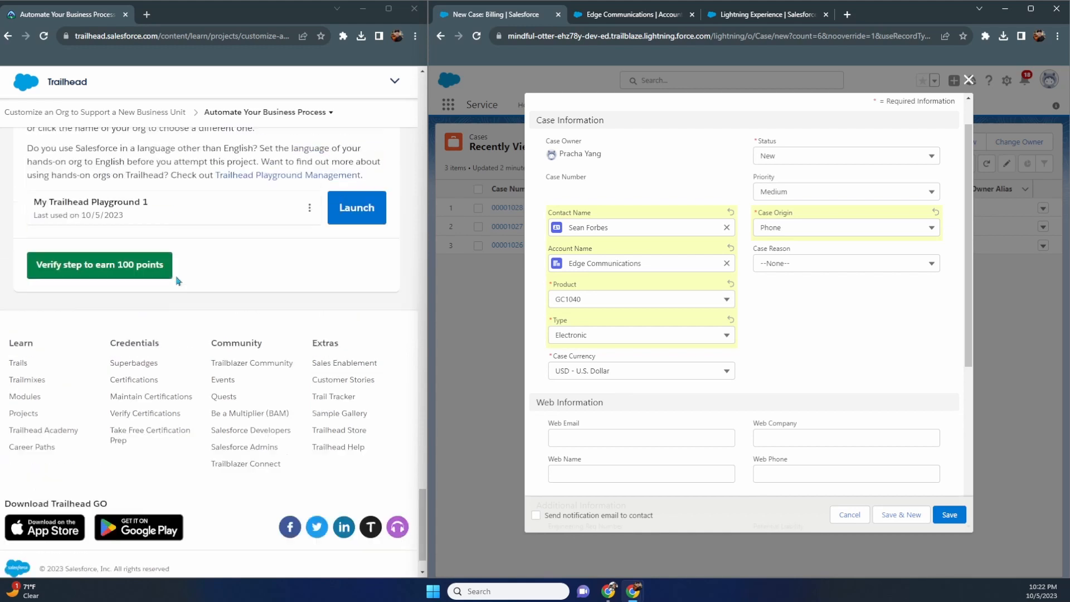
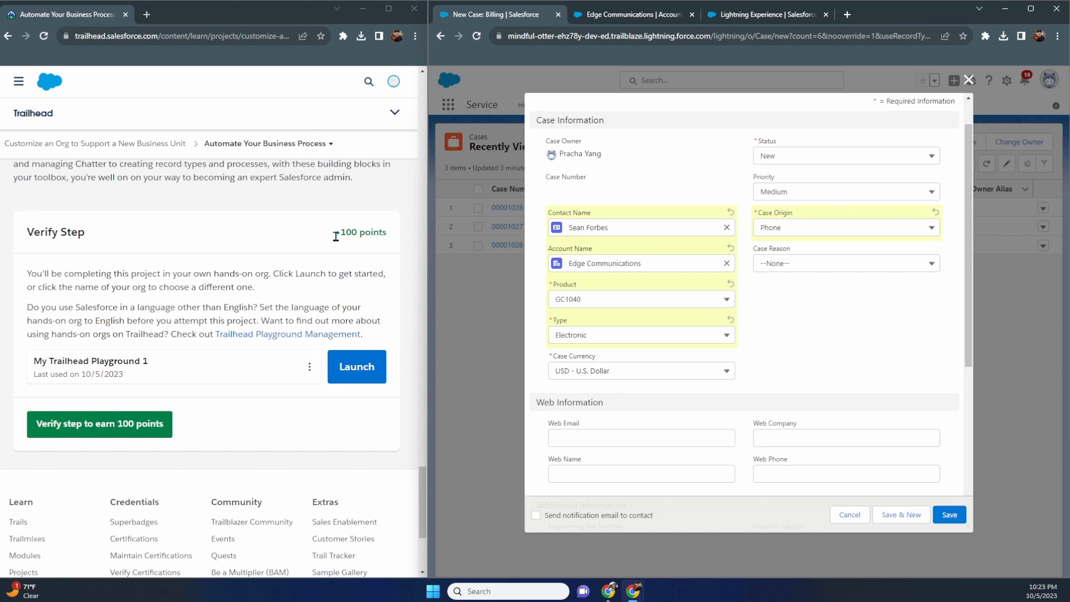
- Scroll through the filled Billing case form to review its fields
scroll(336, 236, "up", 6)
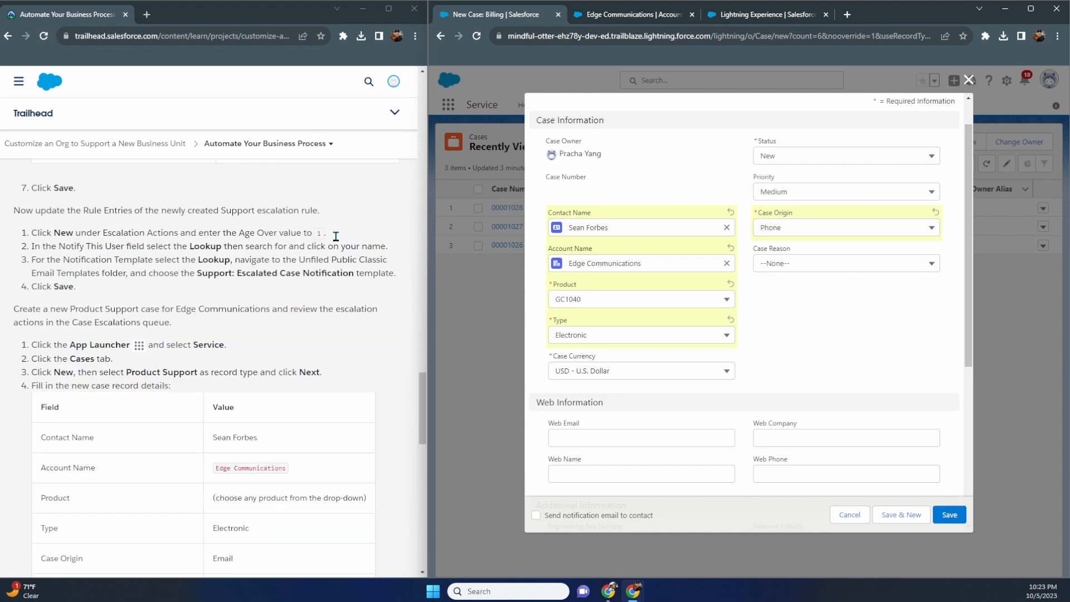
scroll(267, 278, "down", 15)
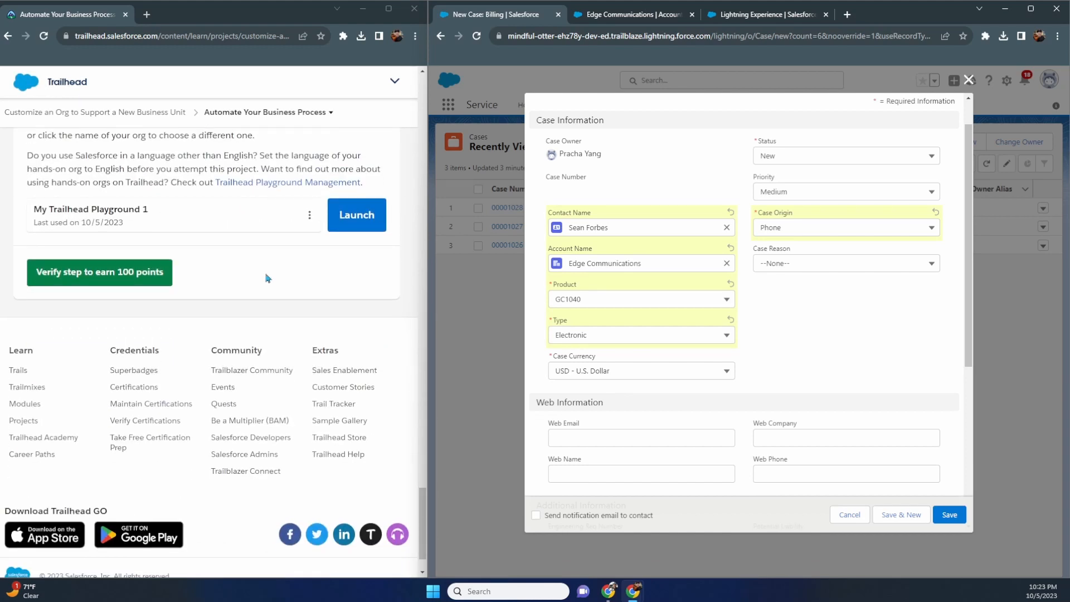
scroll(255, 278, "up", 1)
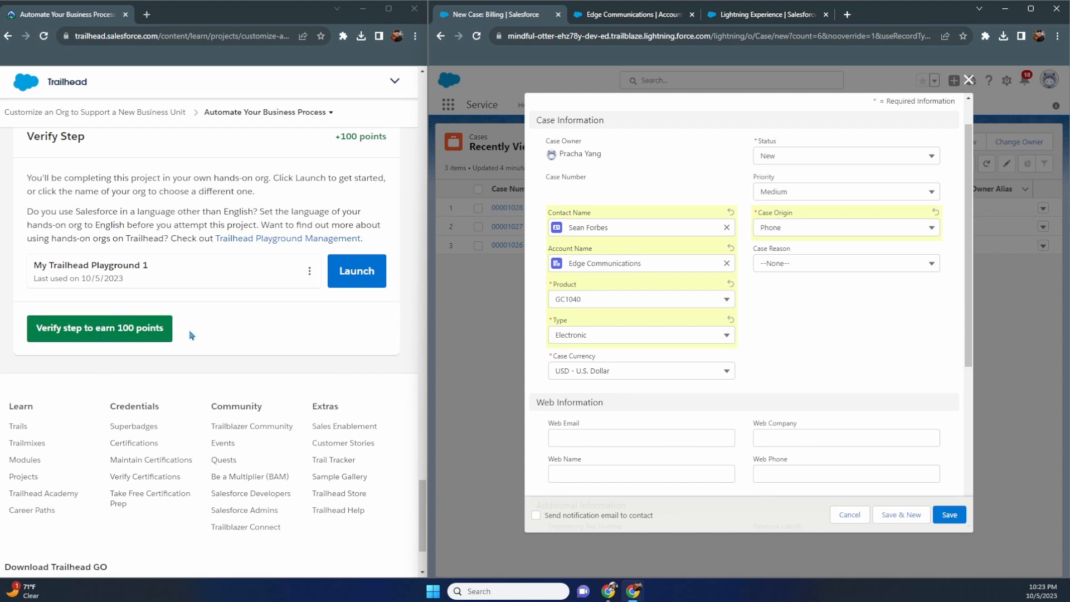
scroll(191, 335, "up", 15)
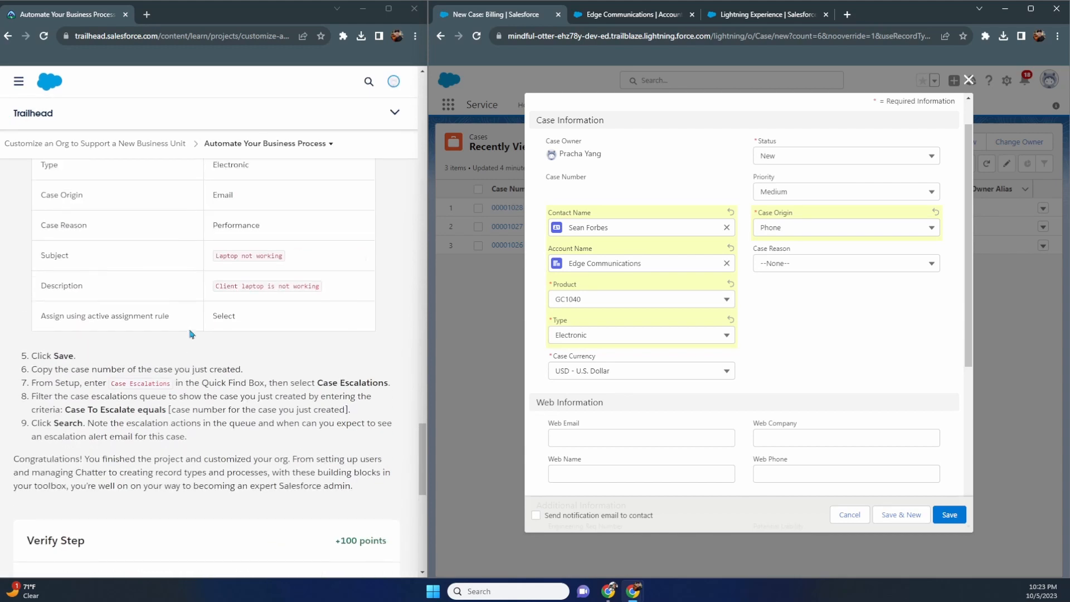
scroll(190, 335, "up", 10)
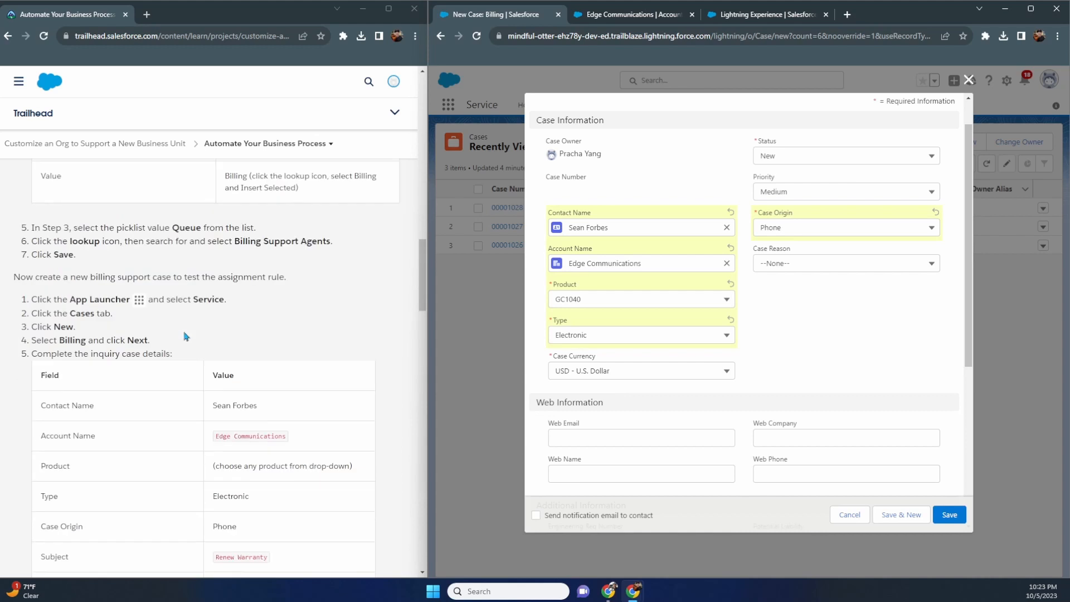
scroll(185, 336, "down", 4)
scroll(186, 336, "down", 2)
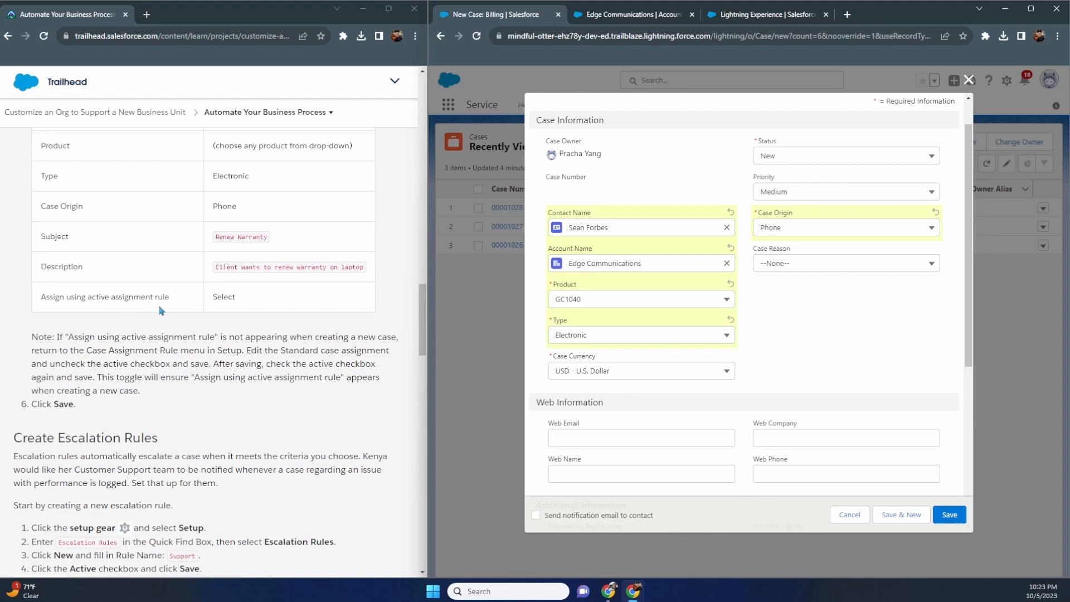
scroll(574, 333, "down", 4)
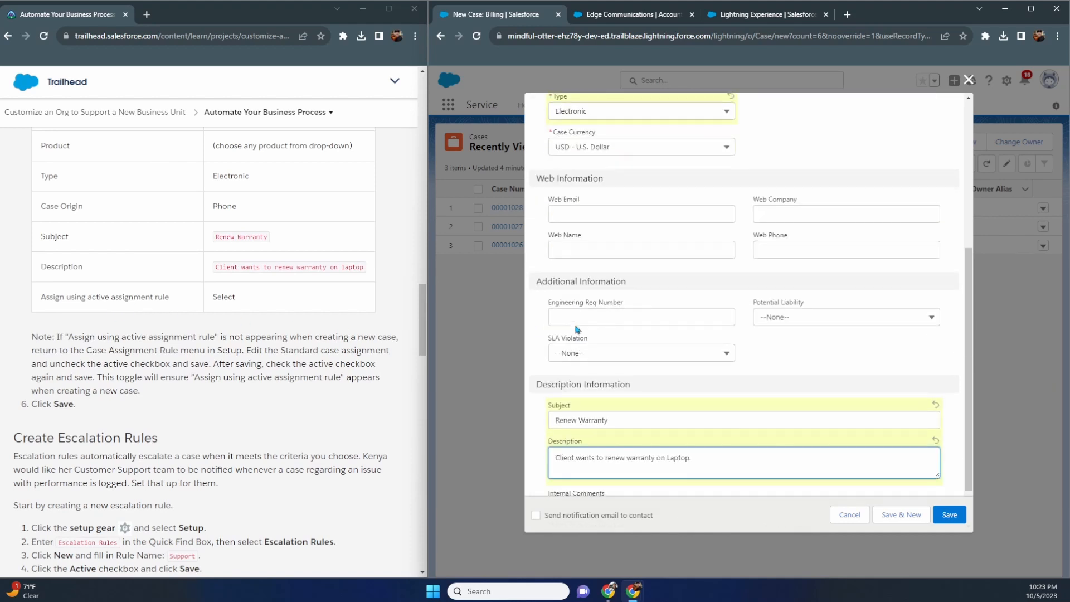
scroll(648, 323, "down", 1)
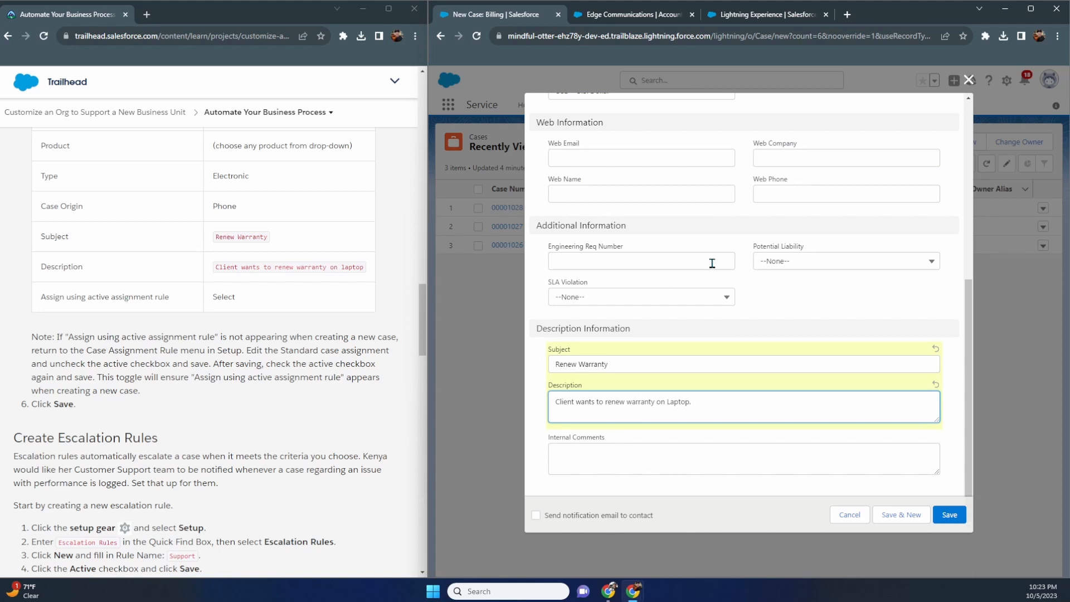
- Search the page for 'assign' and highlight the assignment rule line in the instructions
left_click(871, 323)
key("ctrl+f")
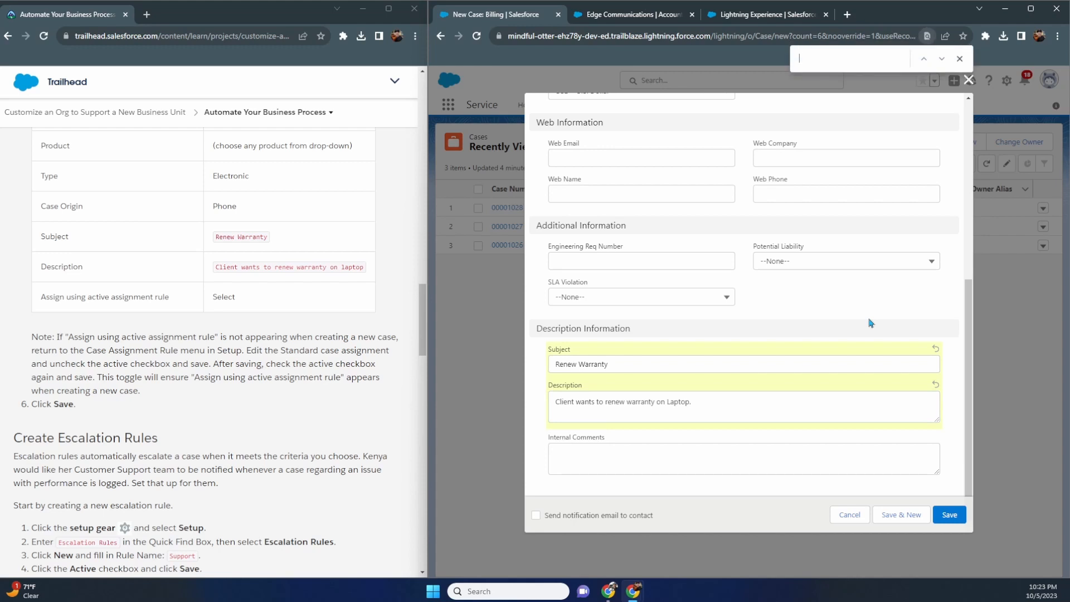
type("assign")
key("BackSpace")
key("BackSpace")
key("BackSpace")
key("BackSpace")
key("BackSpace")
scroll(871, 323, "up", 6)
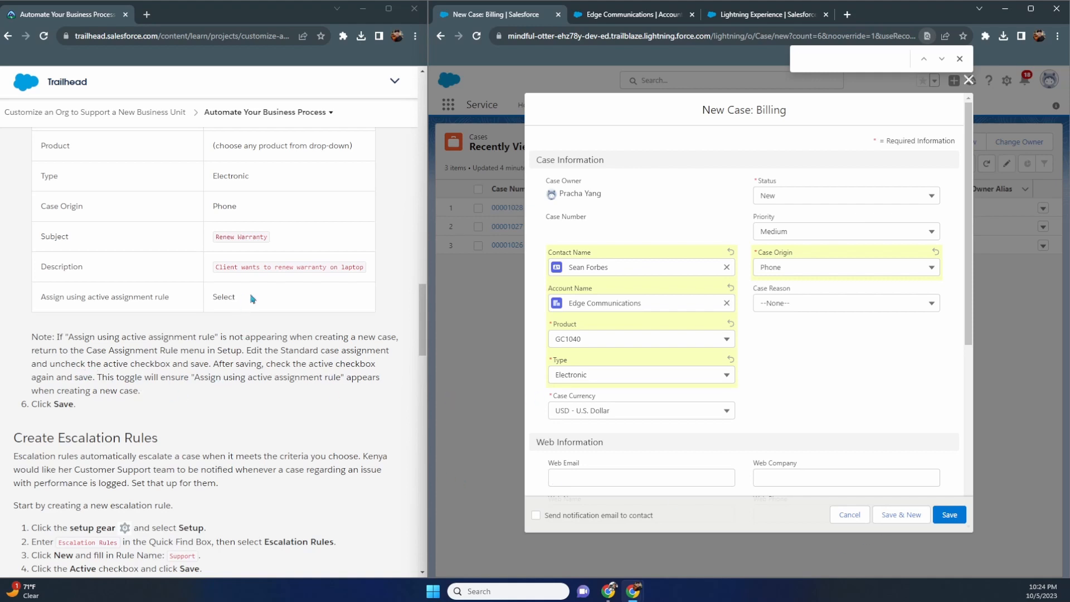
left_click_drag(248, 300, 41, 308)
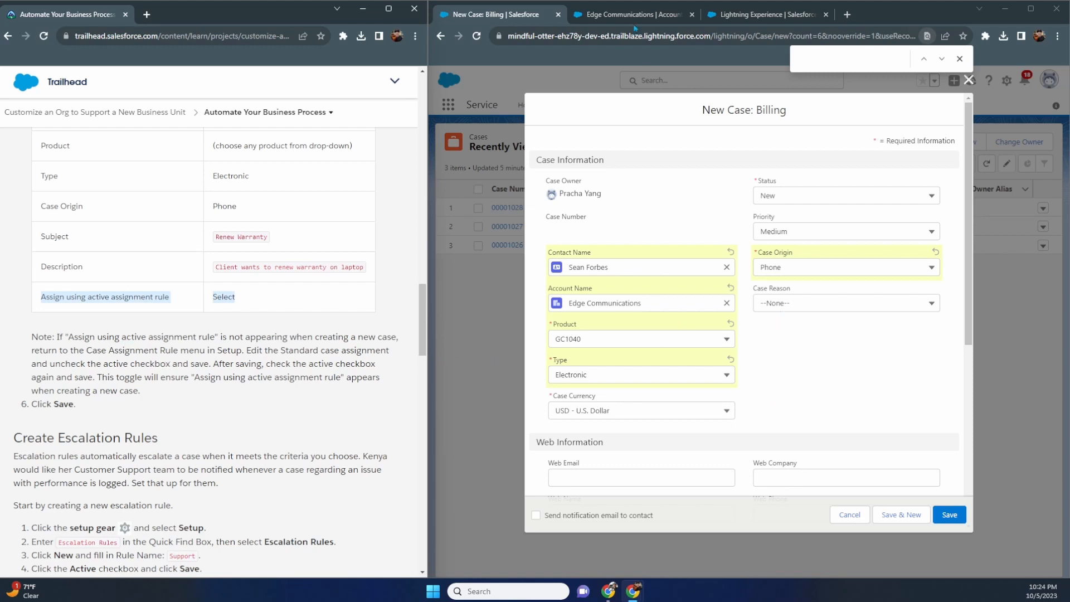
- Deactivate the Standard case assignment rule and save it
left_click(756, 17)
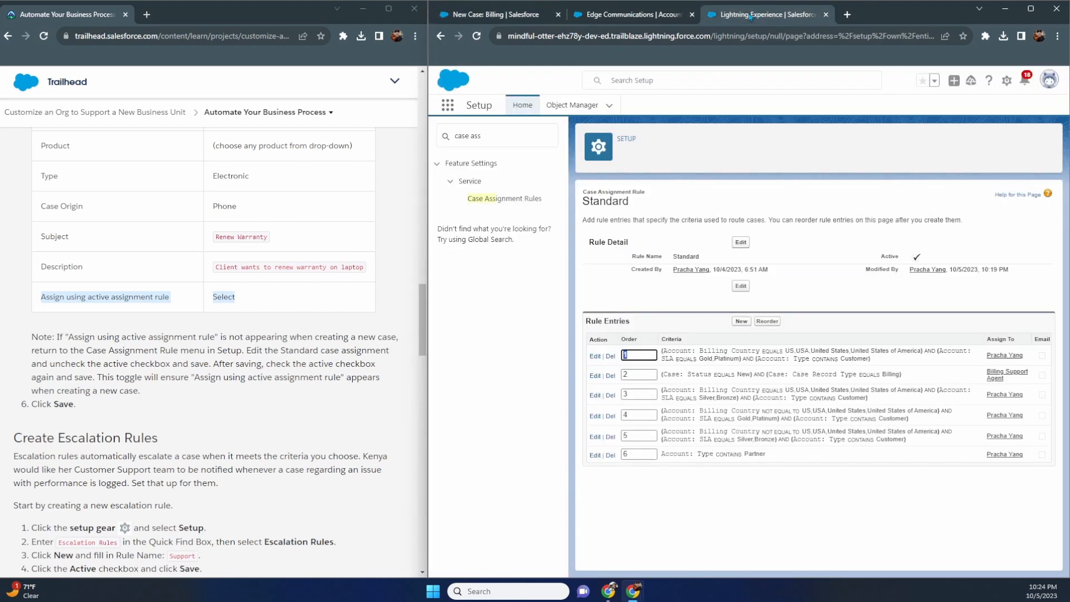
left_click(692, 15)
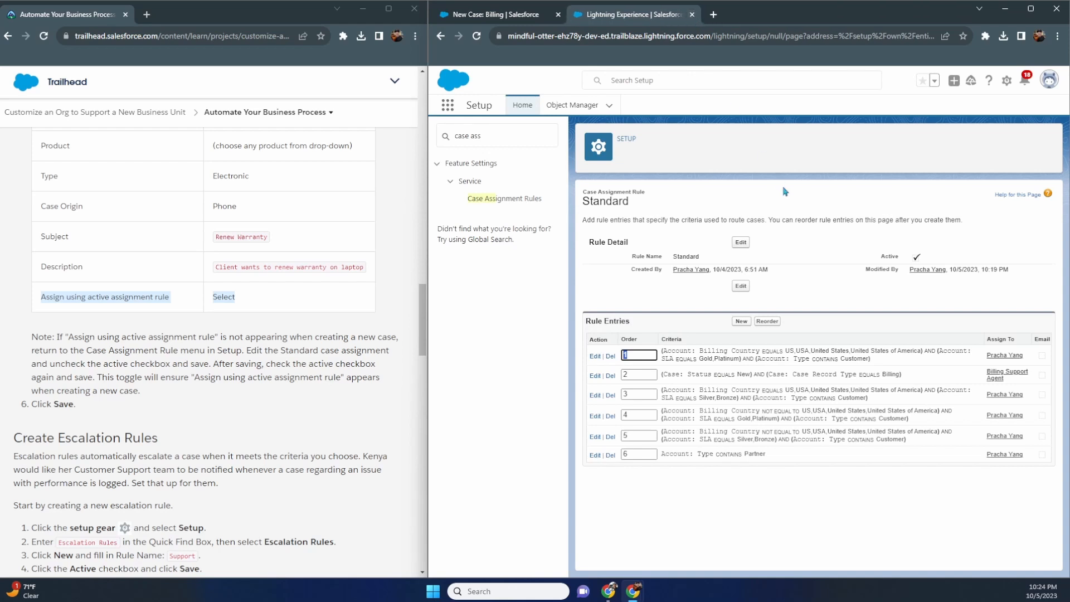
left_click(741, 285)
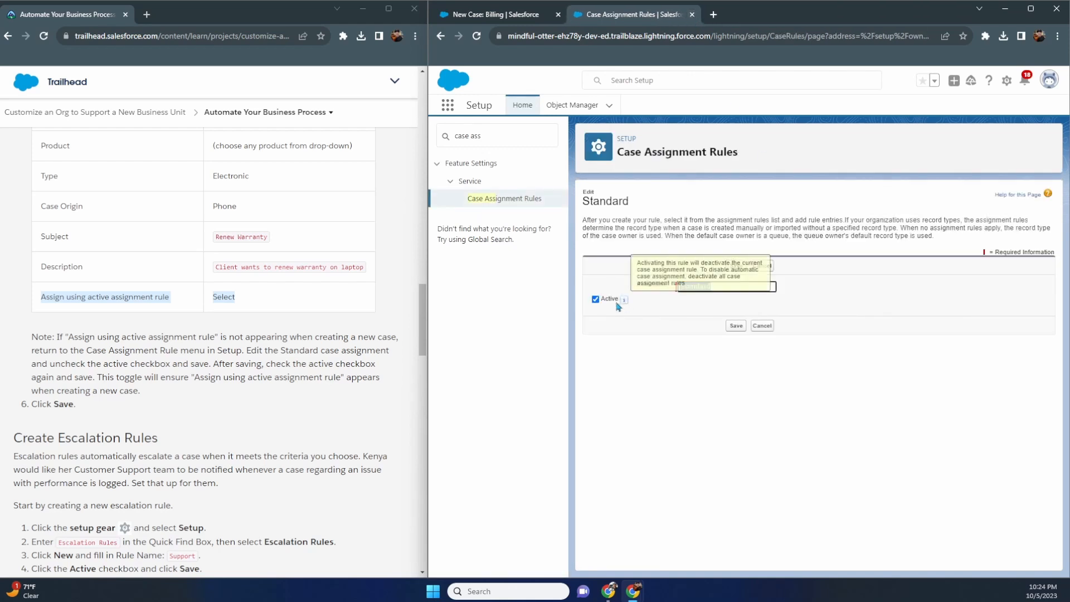
left_click(596, 299)
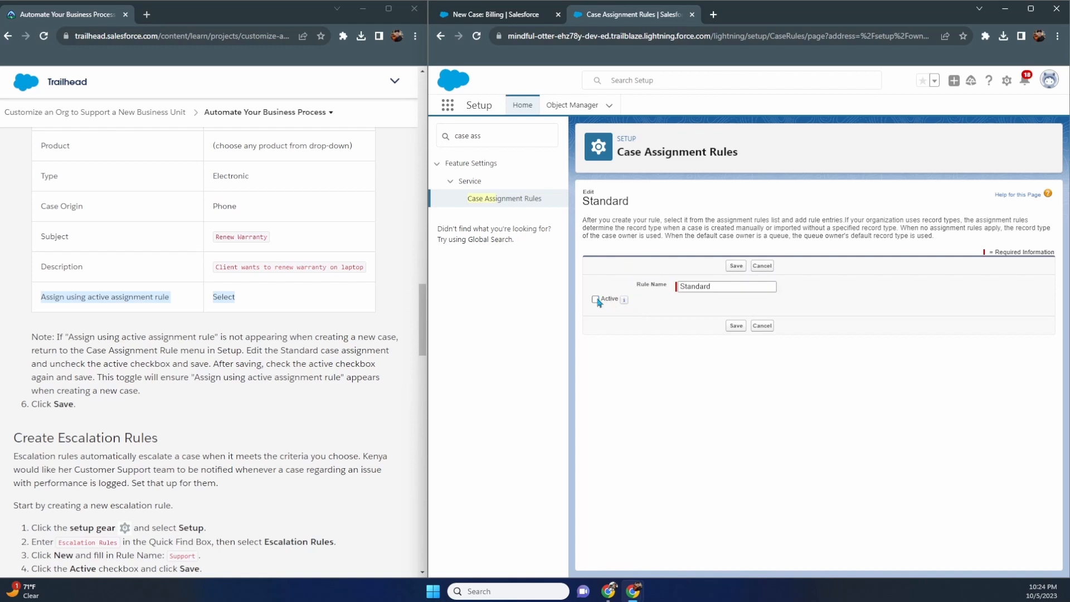
left_click(737, 266)
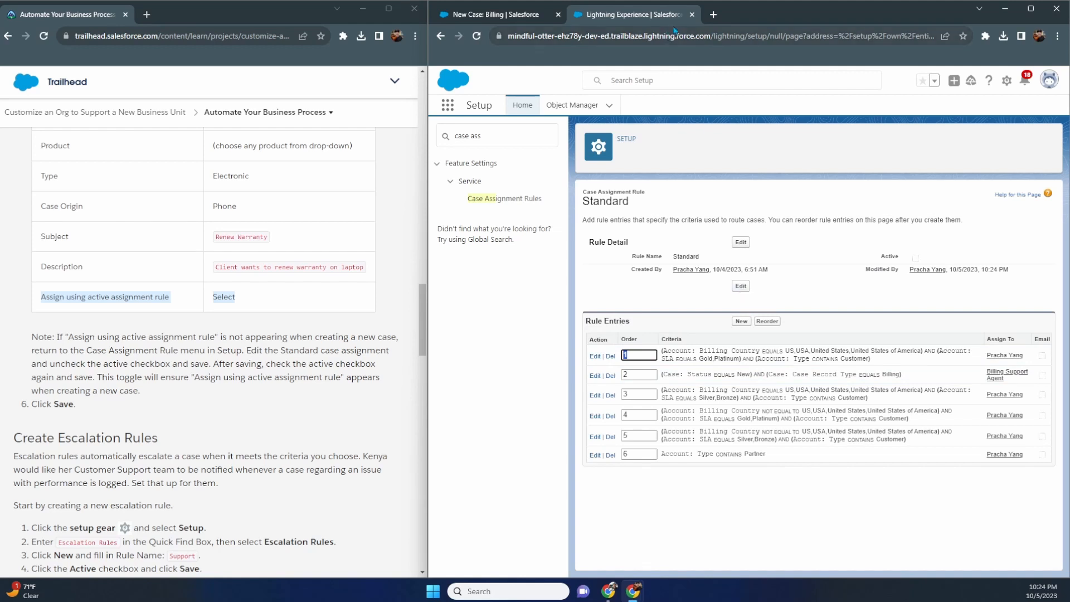
- Close the setup page and page search, then cancel the unsaved Billing case form
left_click(692, 15)
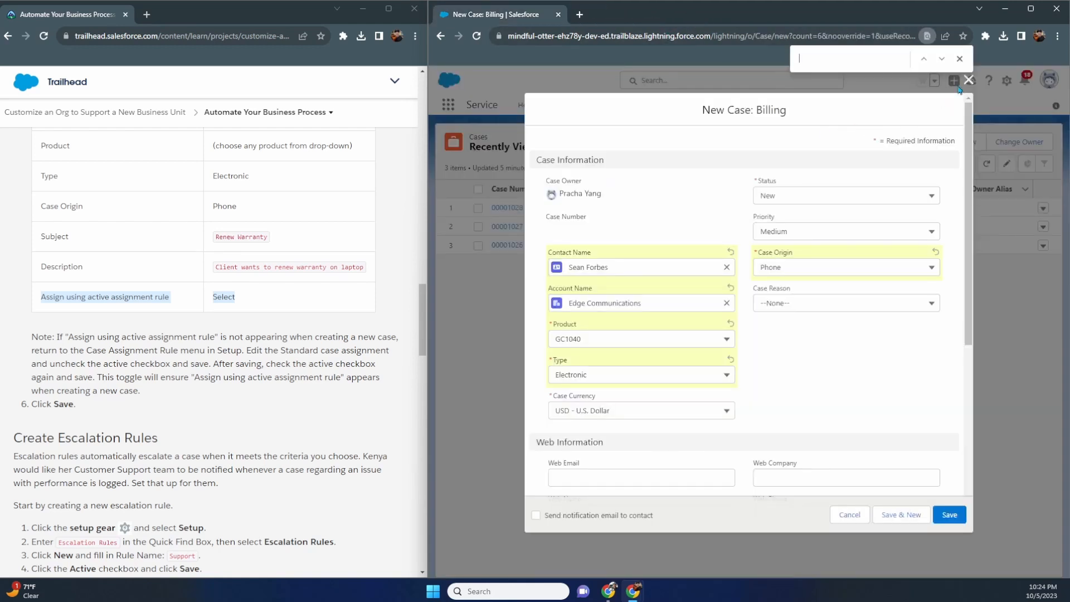
left_click(960, 59)
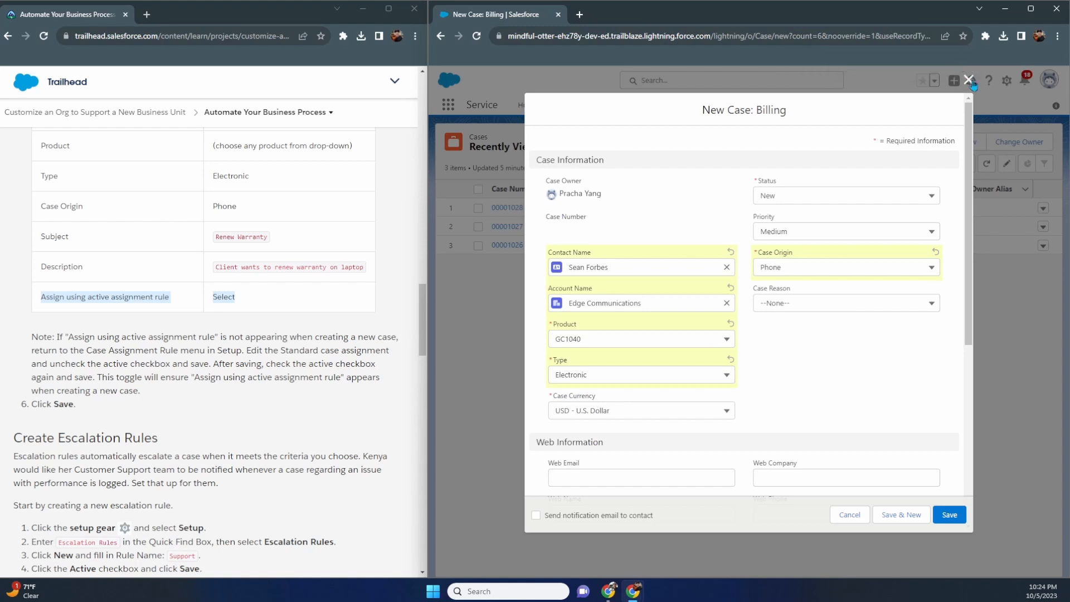
left_click(968, 80)
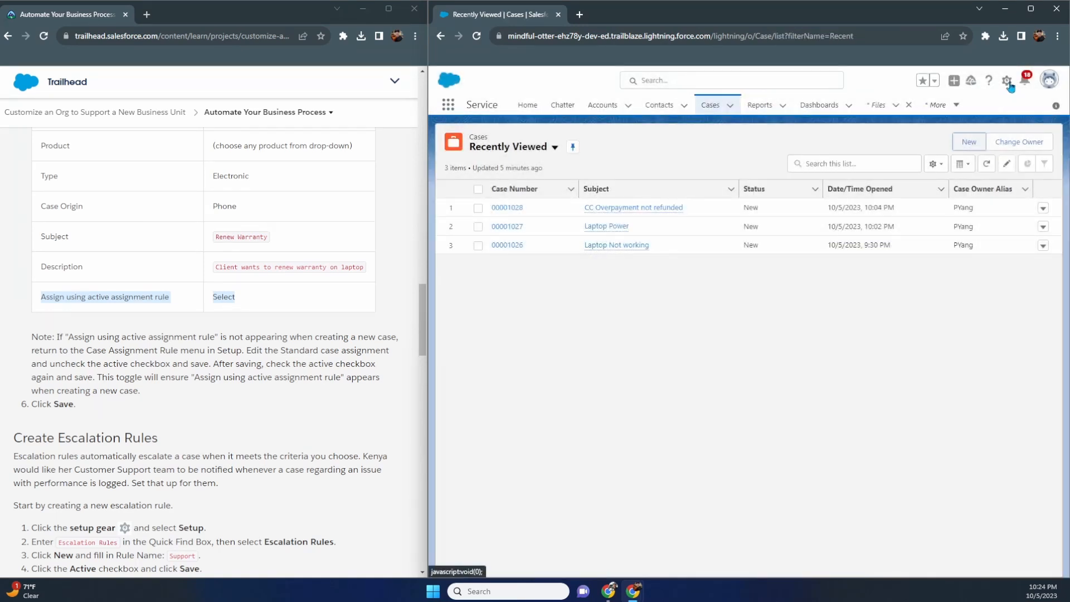
- Open the Standard case assignment rule in a new Setup tab via Quick Find 'case'
left_click(1008, 81)
left_click(958, 109)
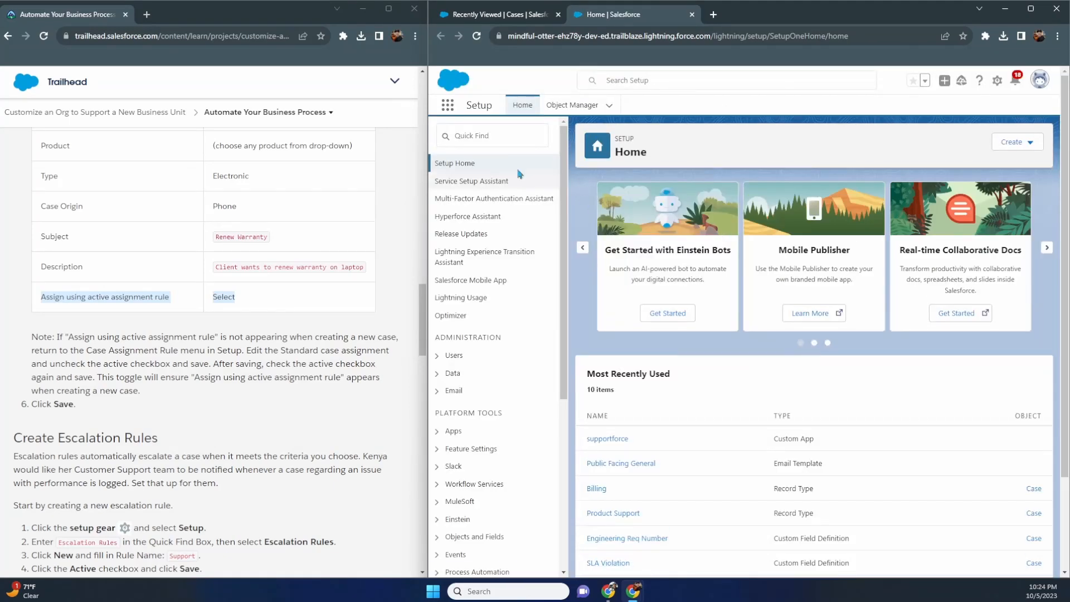
left_click(497, 138)
type("case")
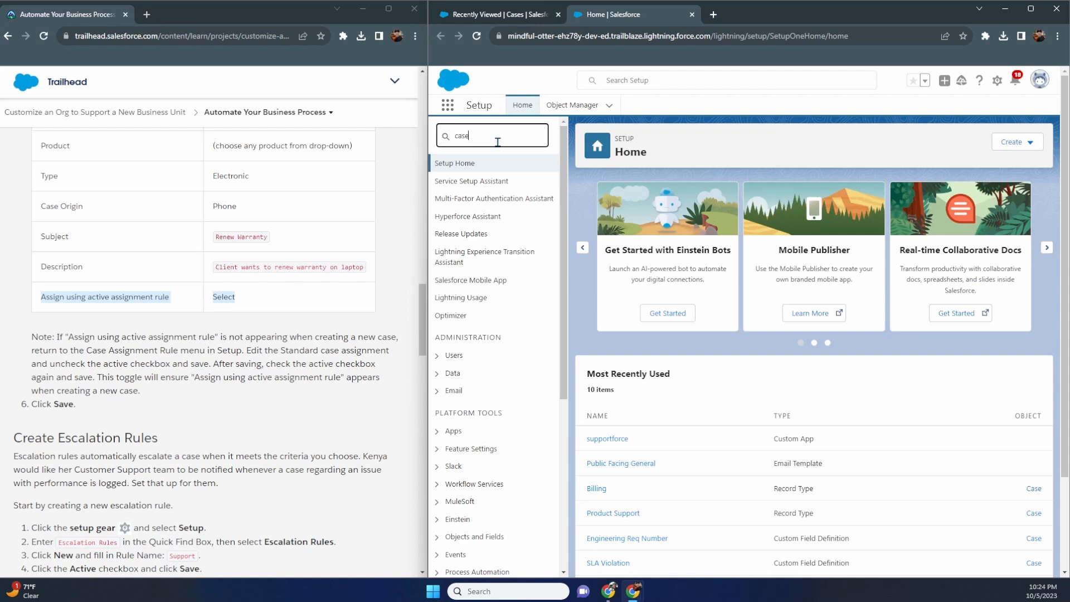
left_click(506, 199)
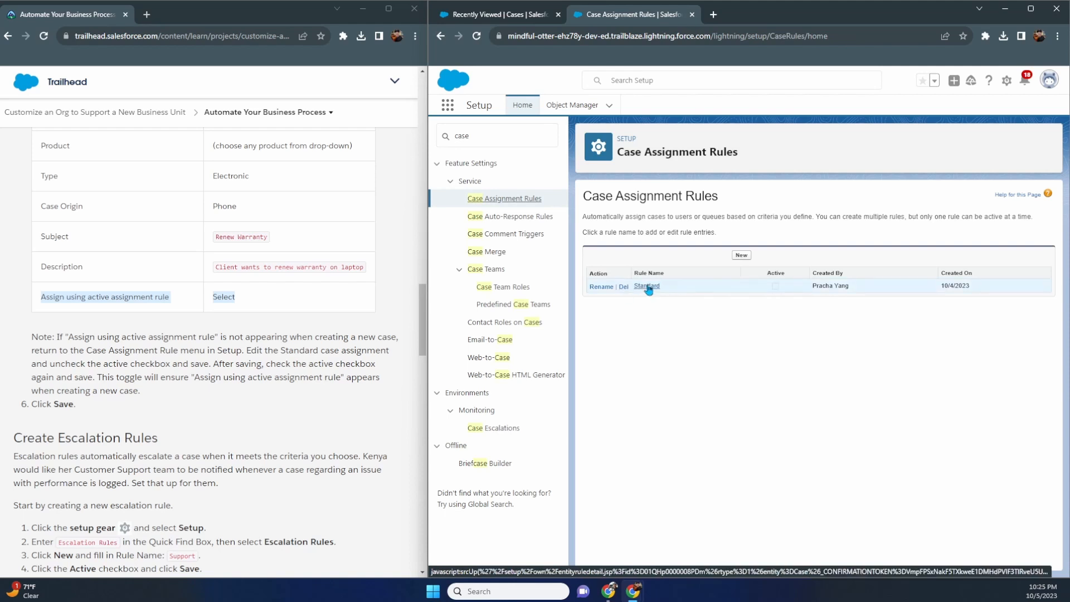
left_click(647, 286)
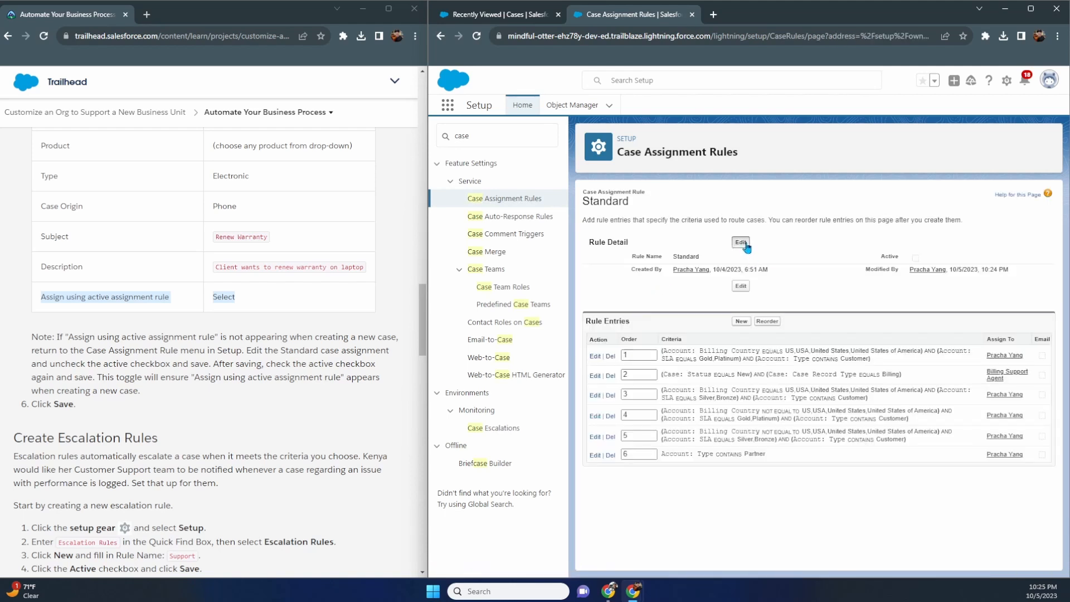
- Mark the Standard rule Active again, save it, and return to the Cases list
left_click(741, 245)
left_click(595, 299)
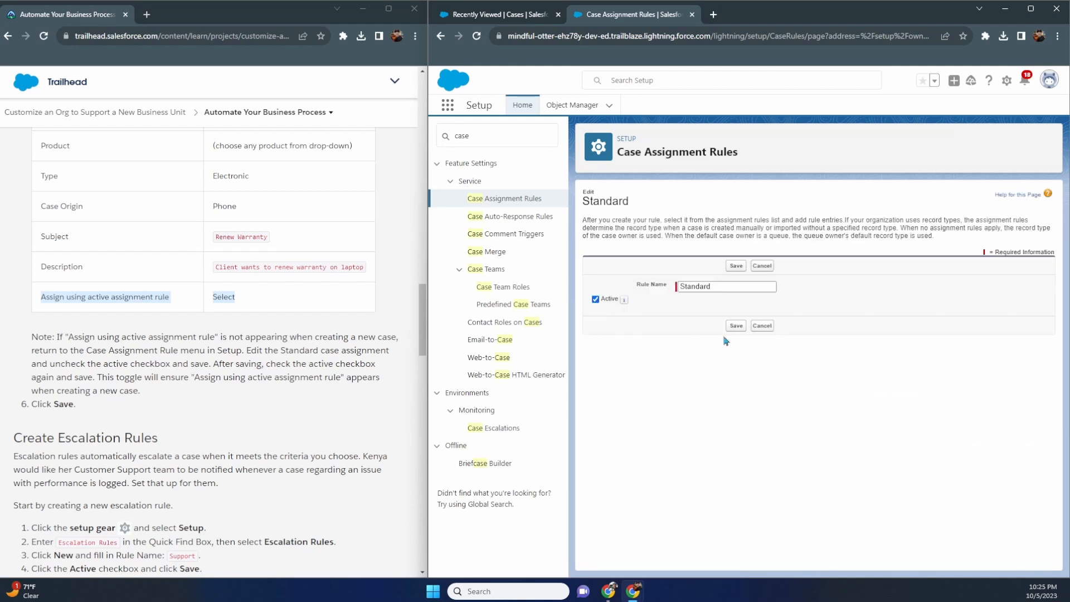
left_click(734, 333)
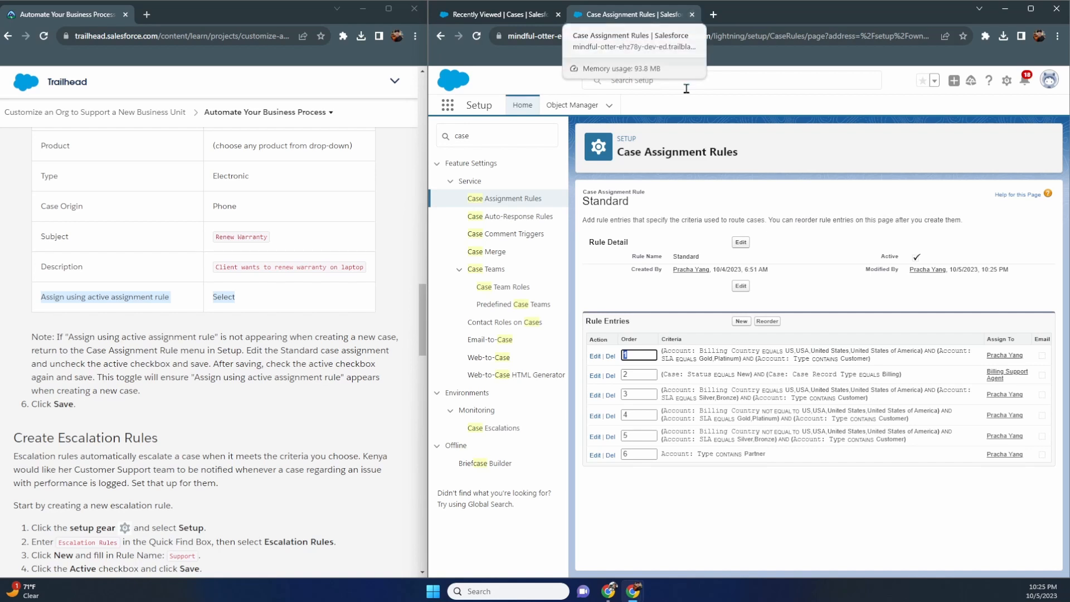
left_click_drag(145, 397, 30, 344)
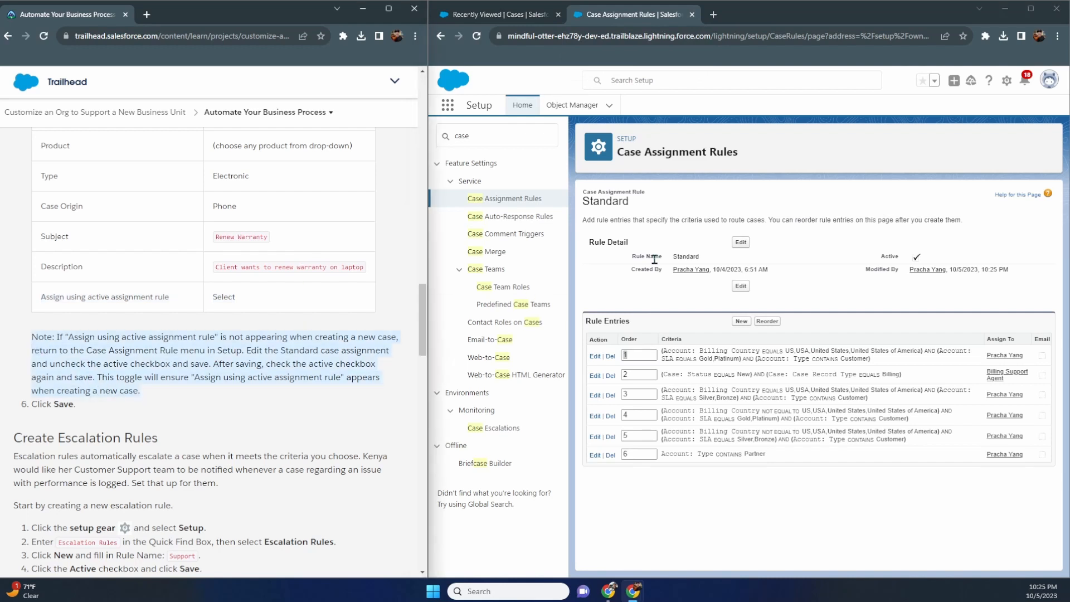
left_click(513, 15)
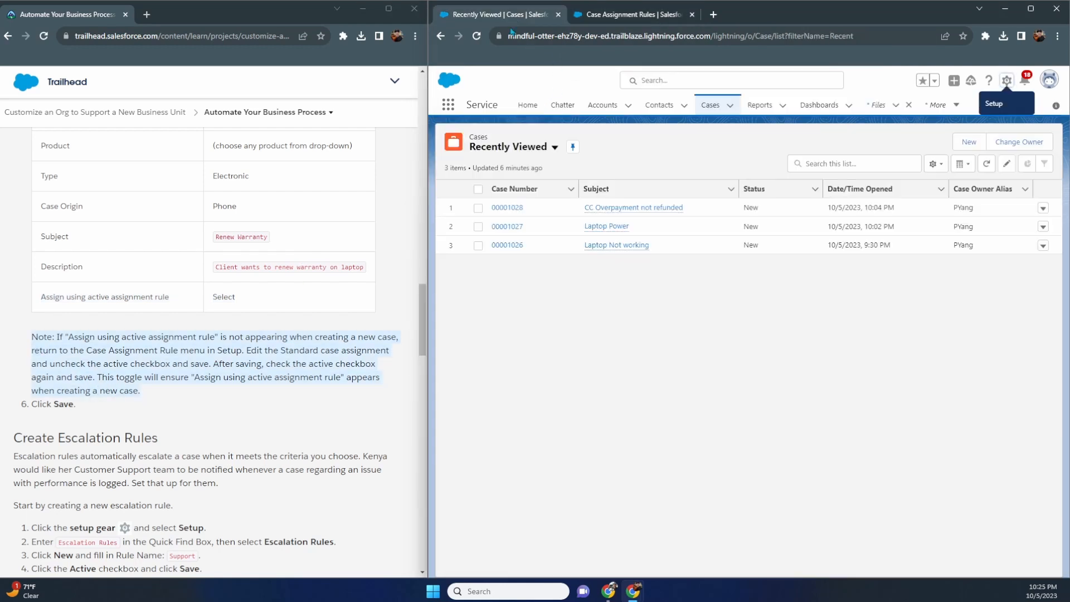
- Reload the Recently Viewed cases list, briefly rechecking the Standard assignment rule page
left_click(477, 36)
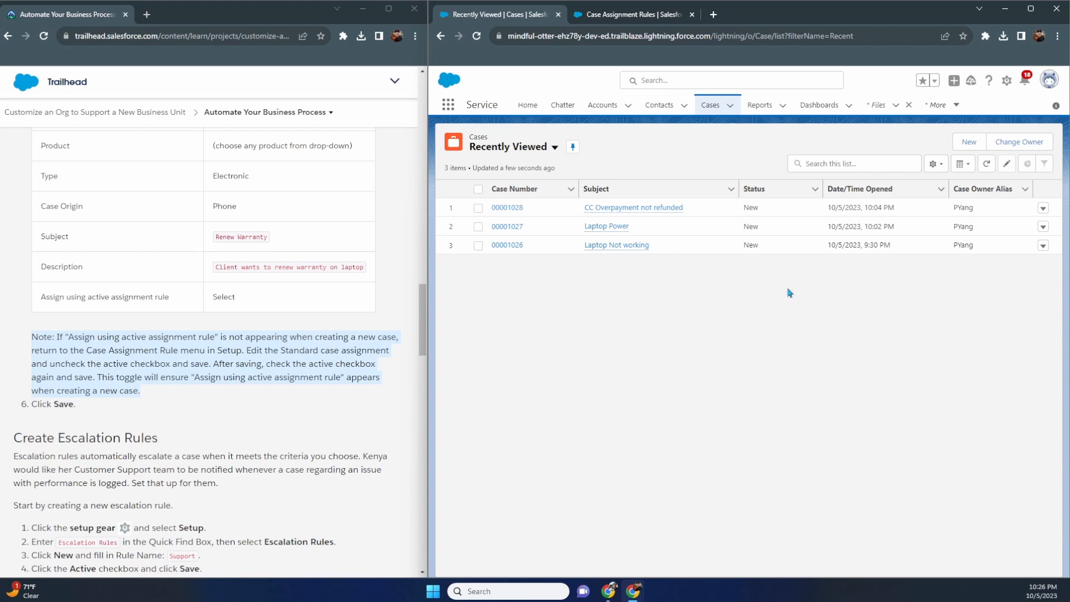
left_click(664, 19)
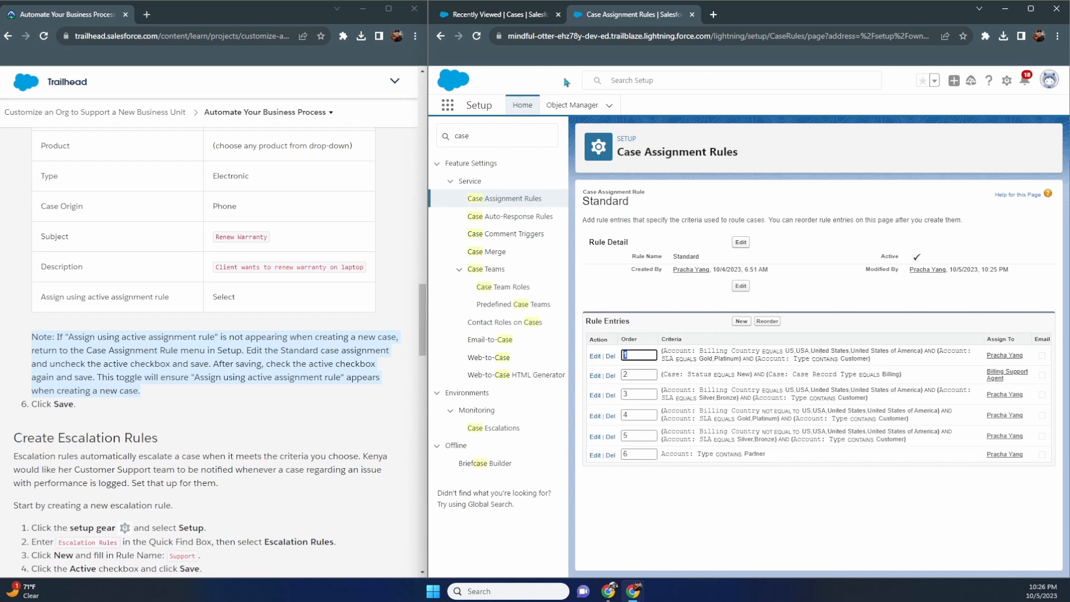
left_click(532, 16)
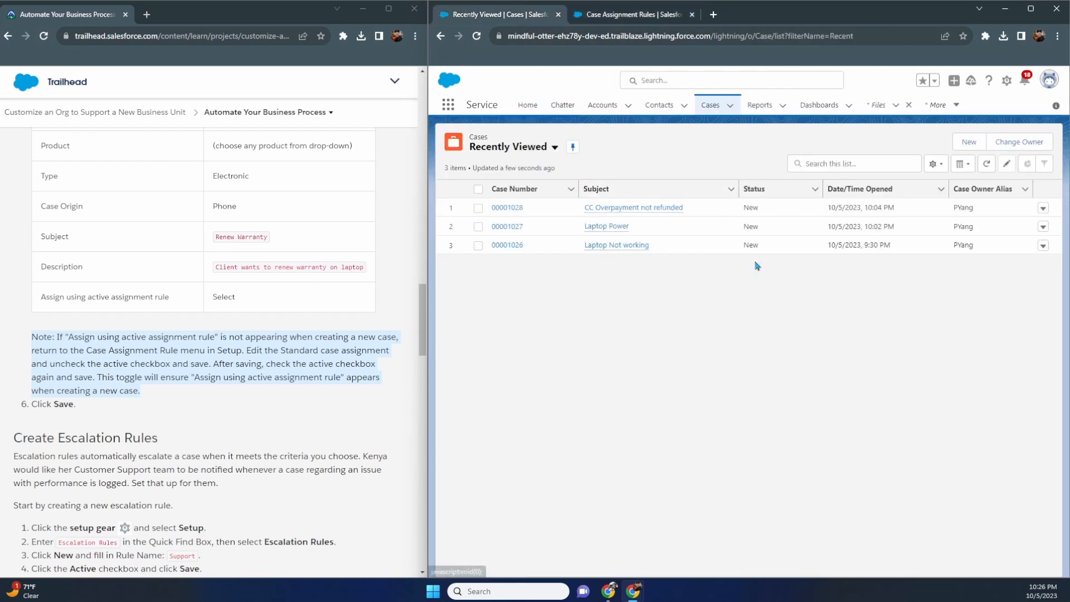
- Start a new Billing case and set the first recent contact on it
left_click(968, 142)
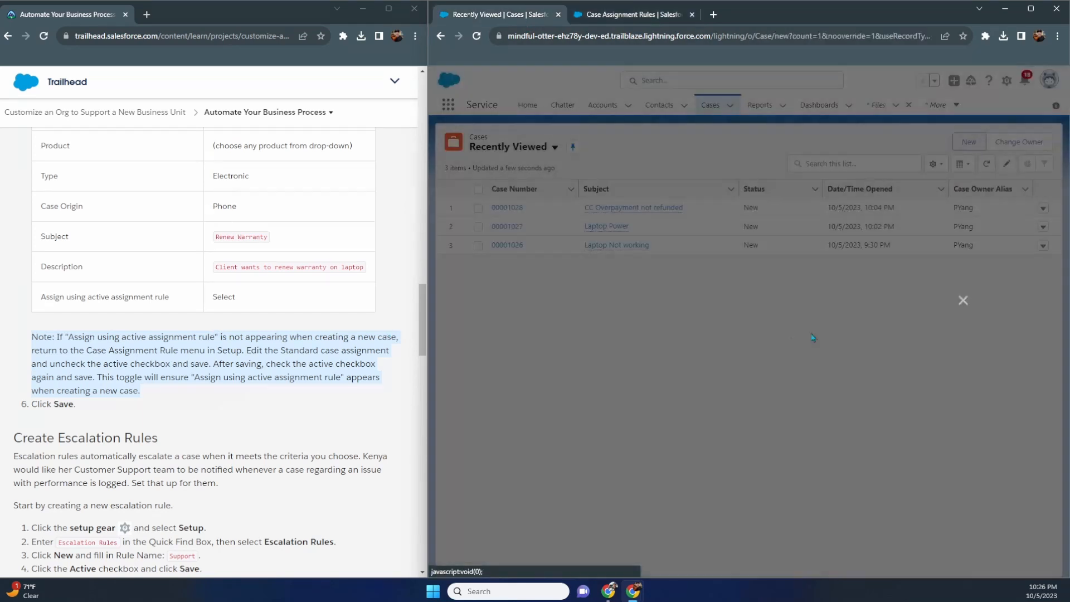
left_click(723, 333)
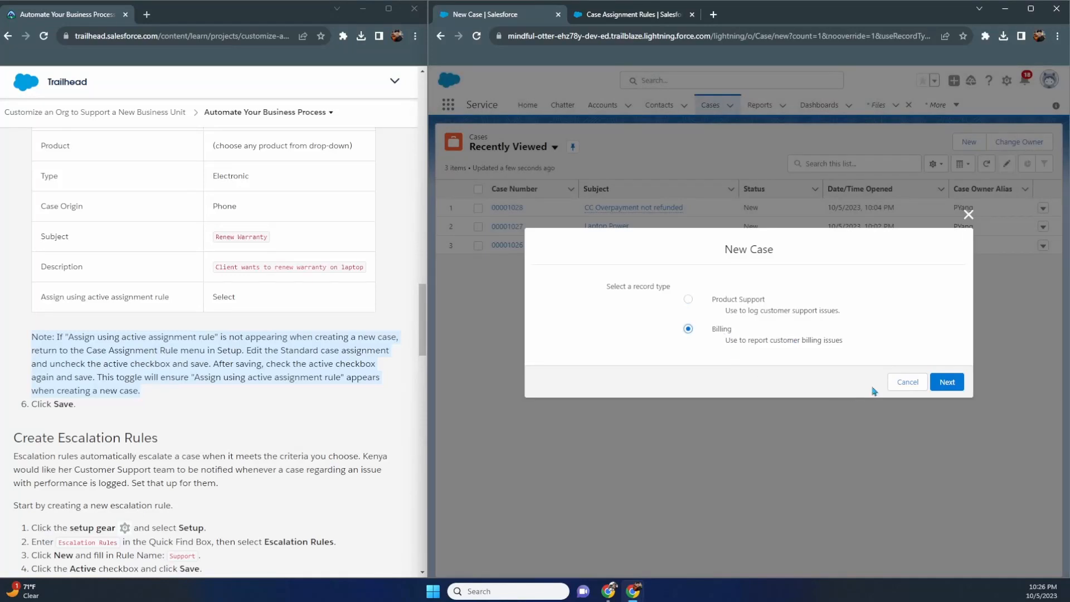
left_click(946, 383)
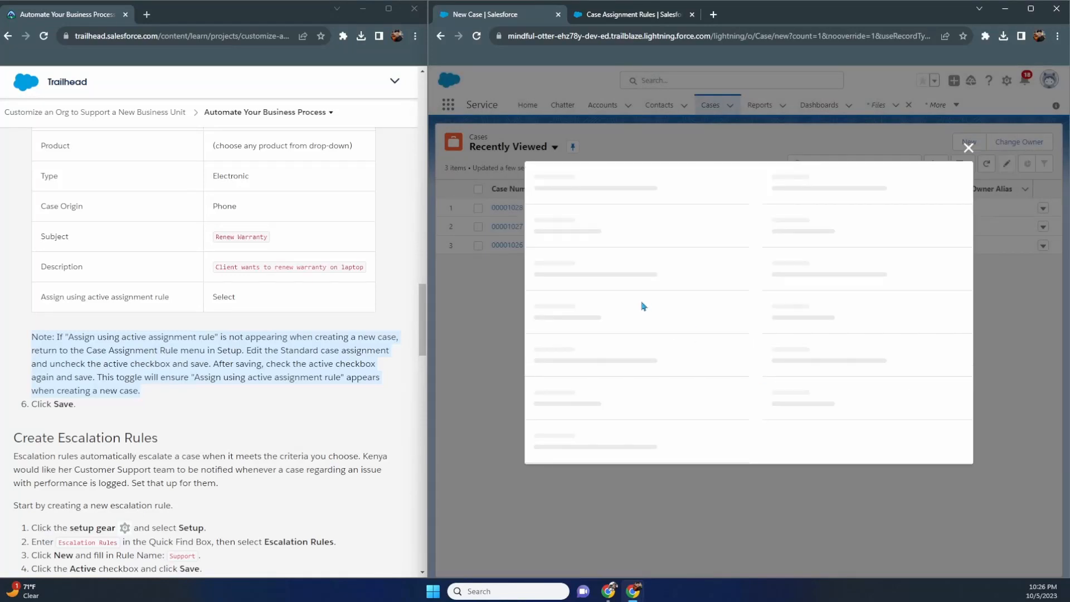
left_click(640, 268)
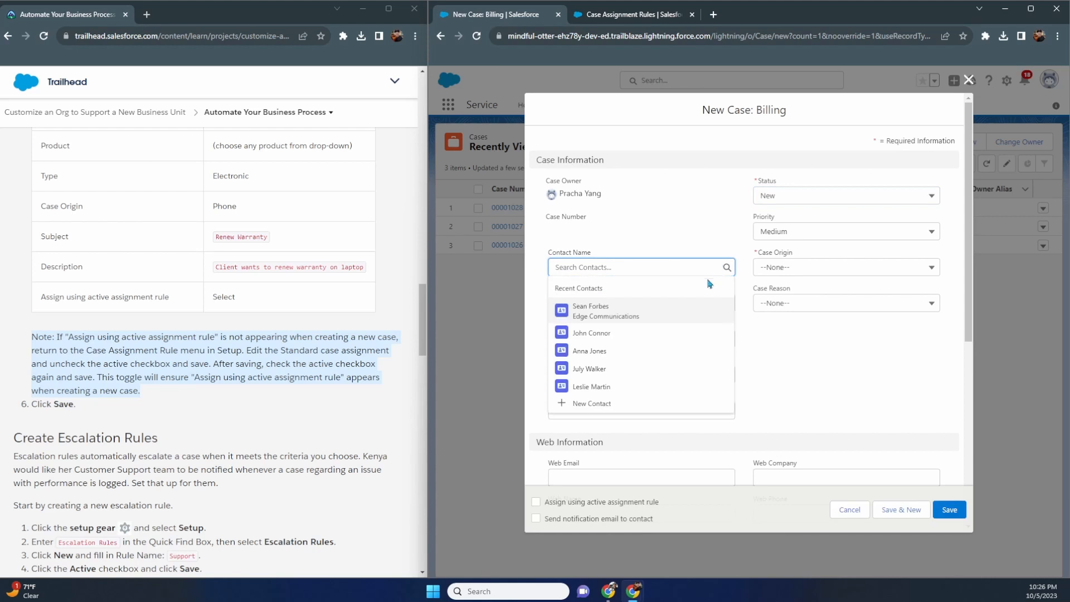
left_click(652, 311)
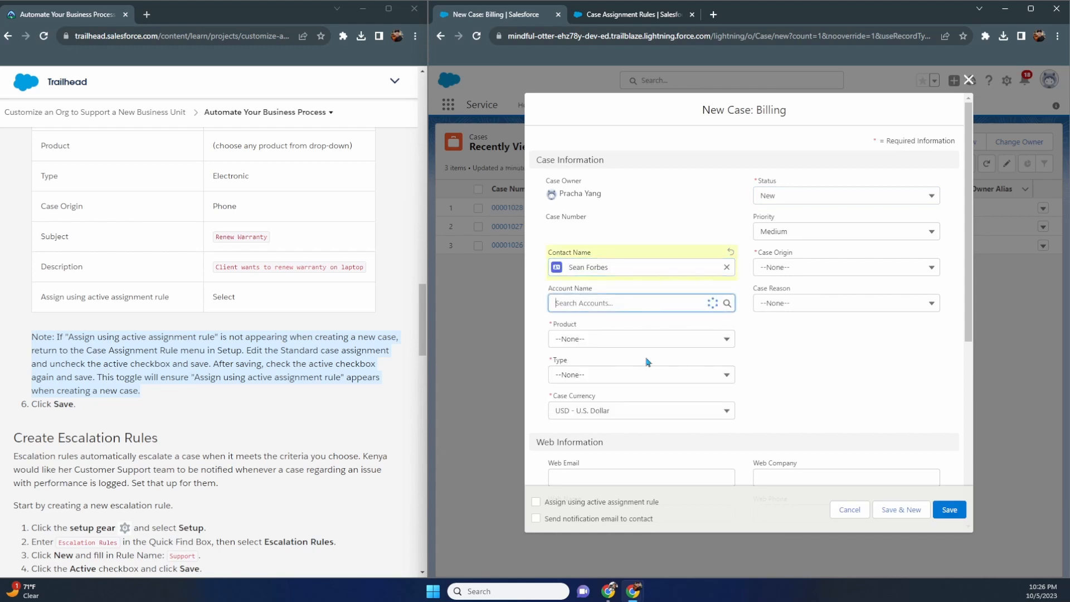
- Set Product GC1040, Account Edge Communications, Type Electronic and Origin Phone
left_click(642, 341)
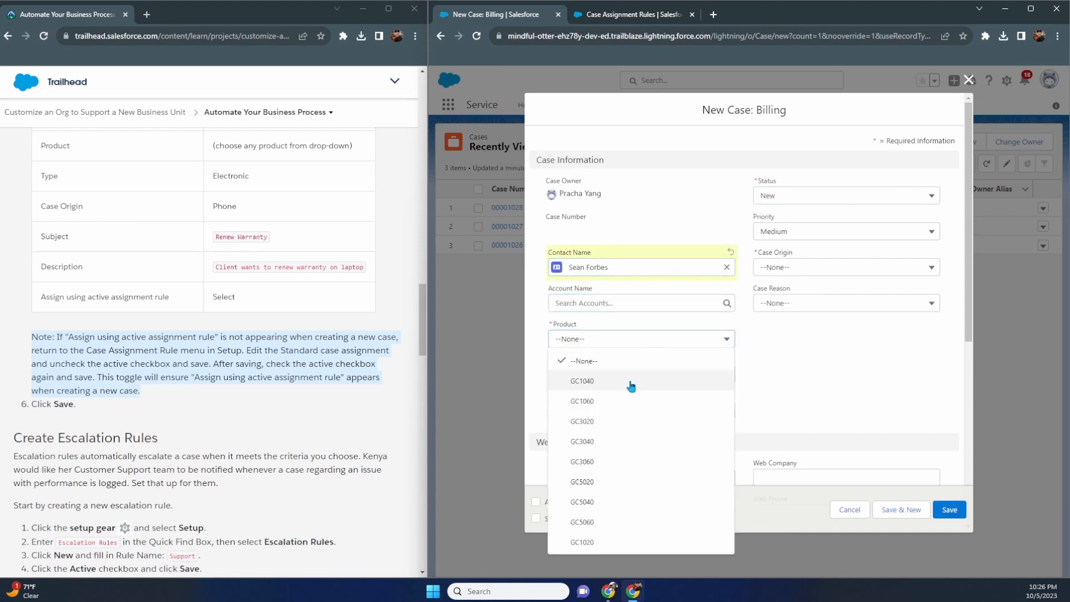
left_click(631, 384)
left_click(634, 309)
left_click(628, 347)
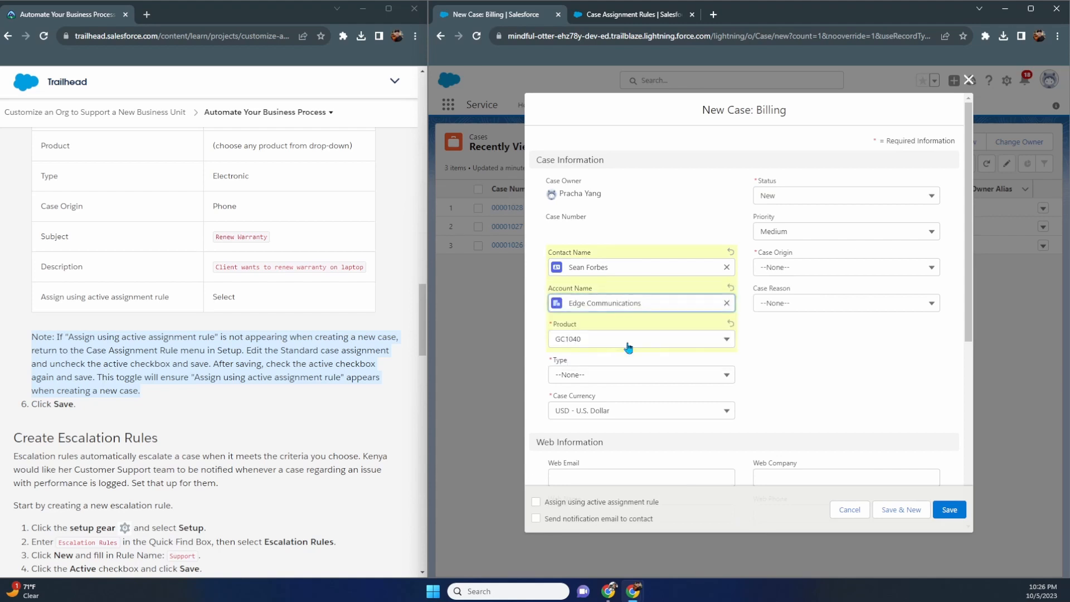
left_click(625, 377)
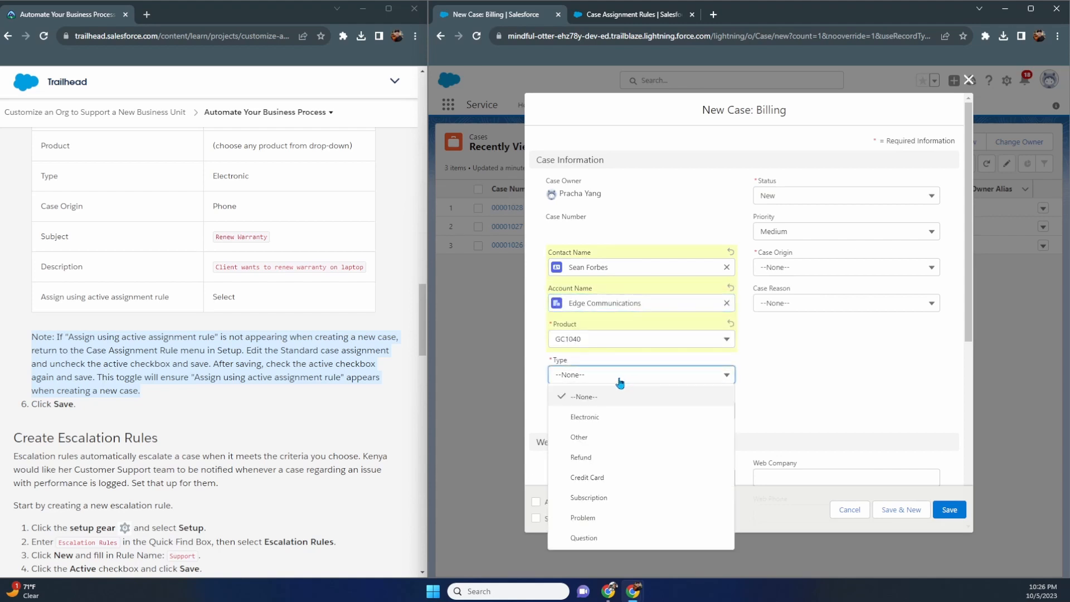
left_click(617, 418)
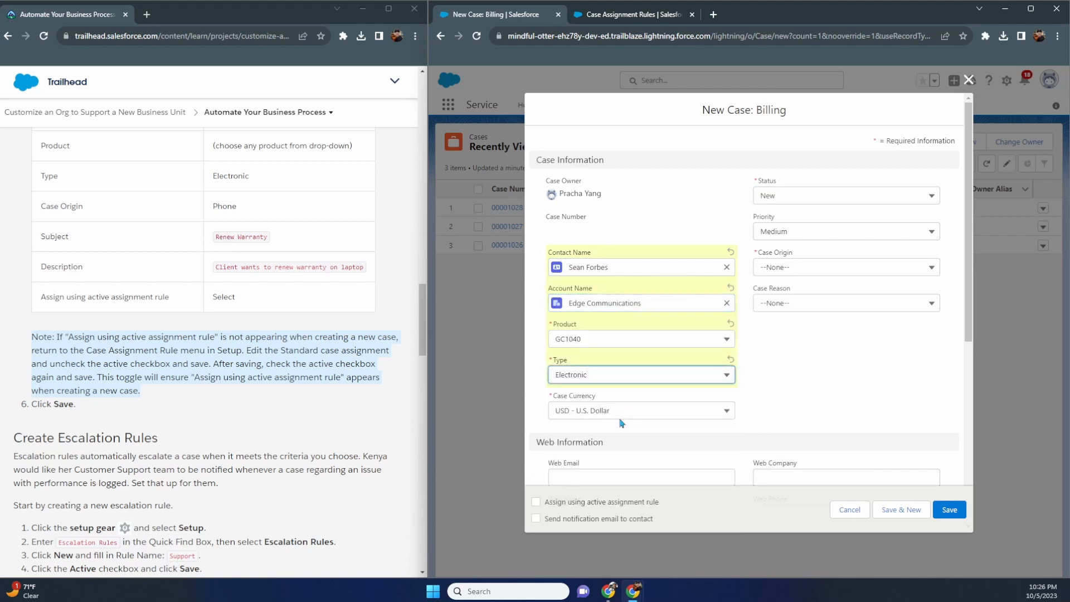
left_click(808, 273)
left_click(801, 296)
- Paste subject 'Renew Warranty' and the warranty description, and tick Assign using active assignment rule
scroll(792, 377, "down", 4)
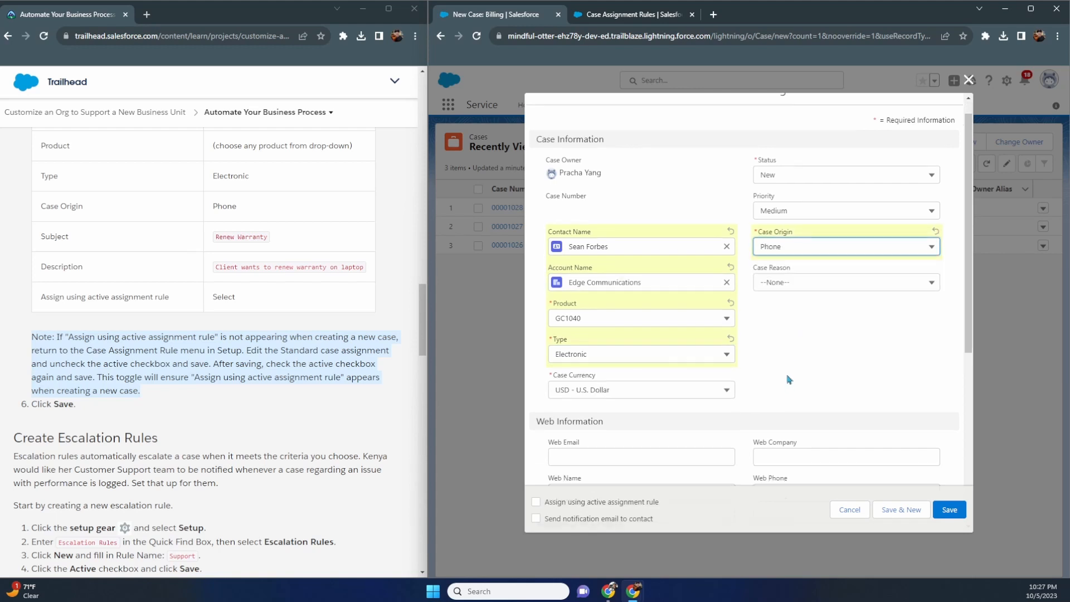
left_click_drag(270, 238, 212, 251)
key("ctrl+c")
scroll(558, 351, "down", 2)
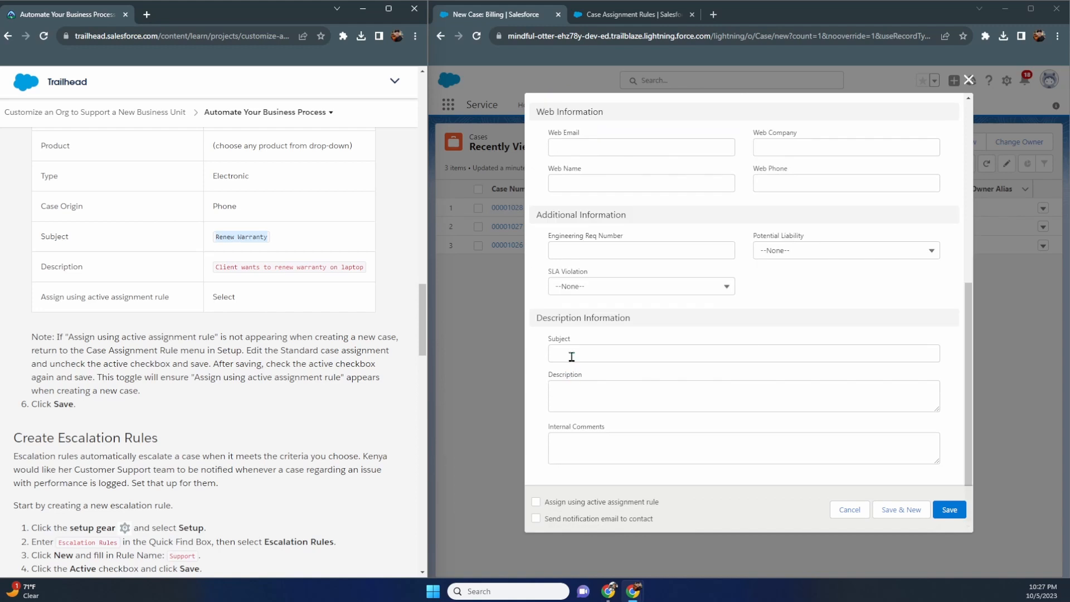
left_click(572, 356)
key("ctrl+v")
left_click_drag(370, 278, 216, 278)
key("ctrl+c")
left_click(584, 399)
key("ctrl+v")
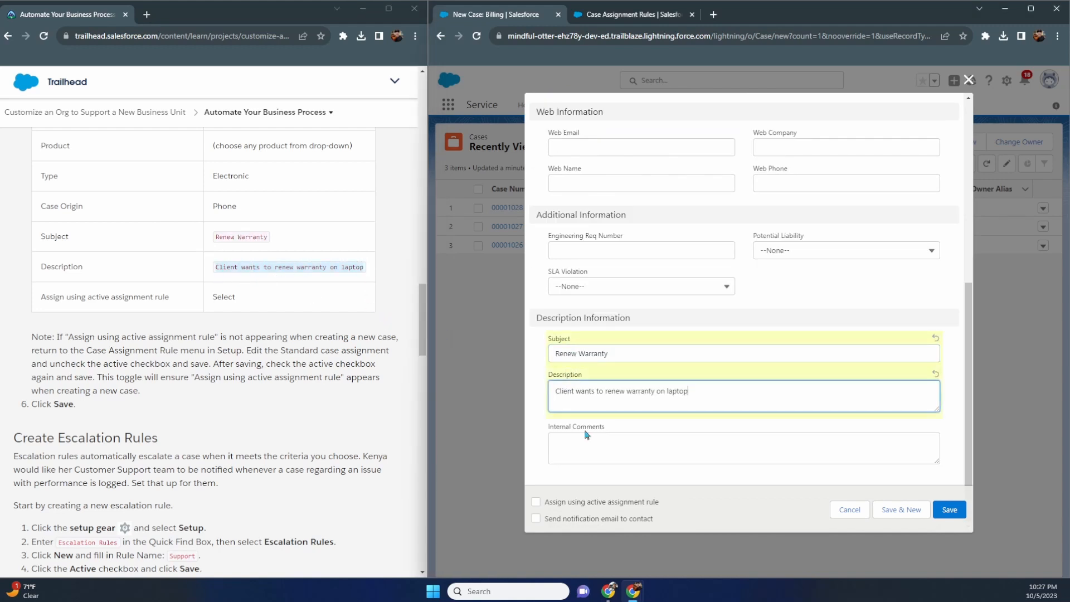
left_click(535, 503)
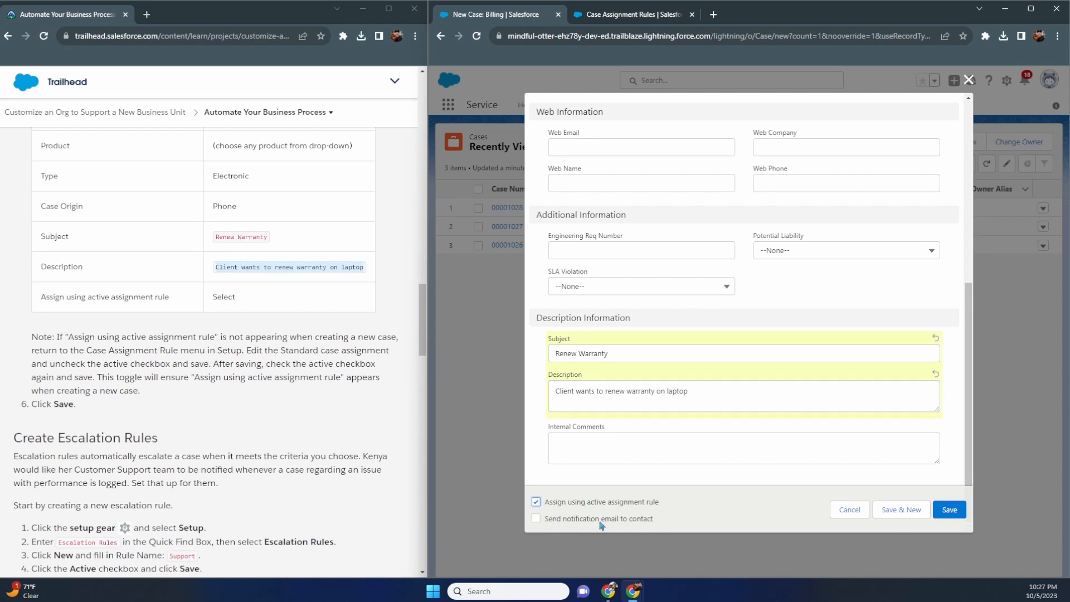
scroll(357, 406, "down", 2)
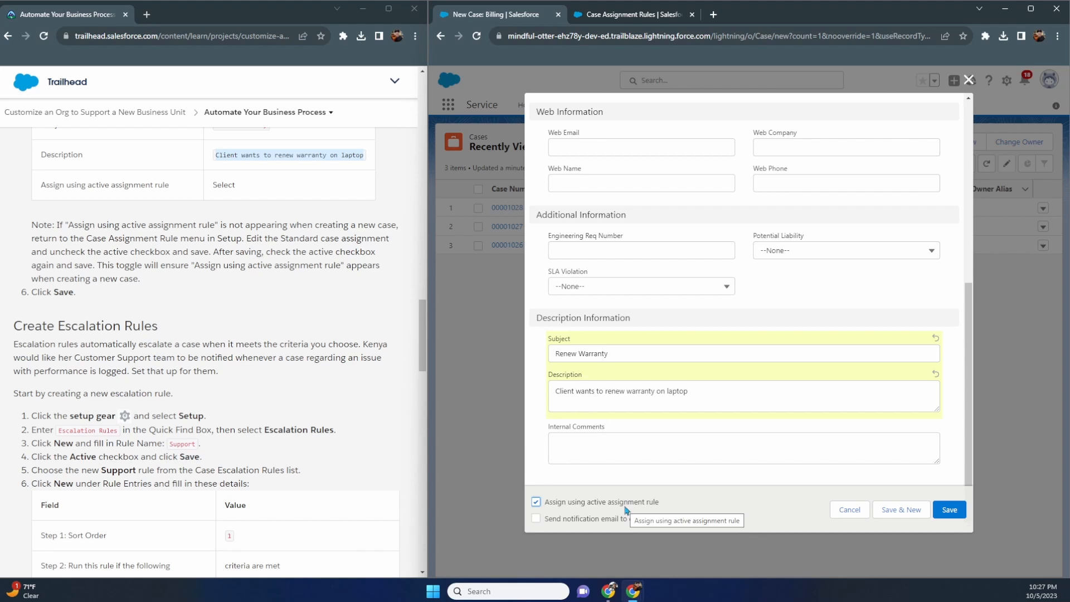
- Save the Renew Warranty case as 00001029, auto-assigned to Billing Support Agent
left_click(948, 511)
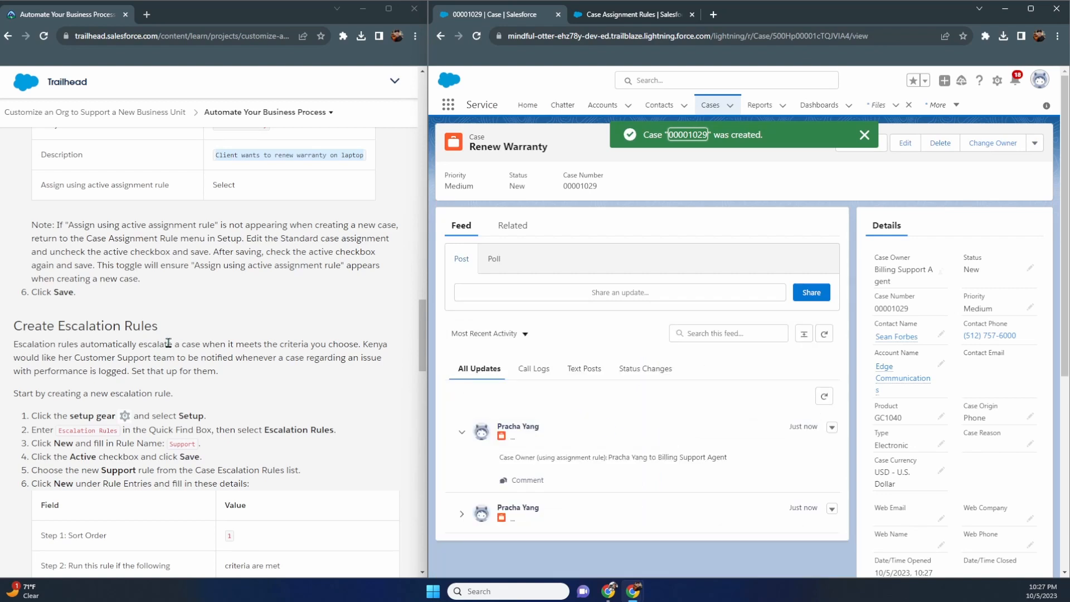
scroll(132, 308, "down", 2)
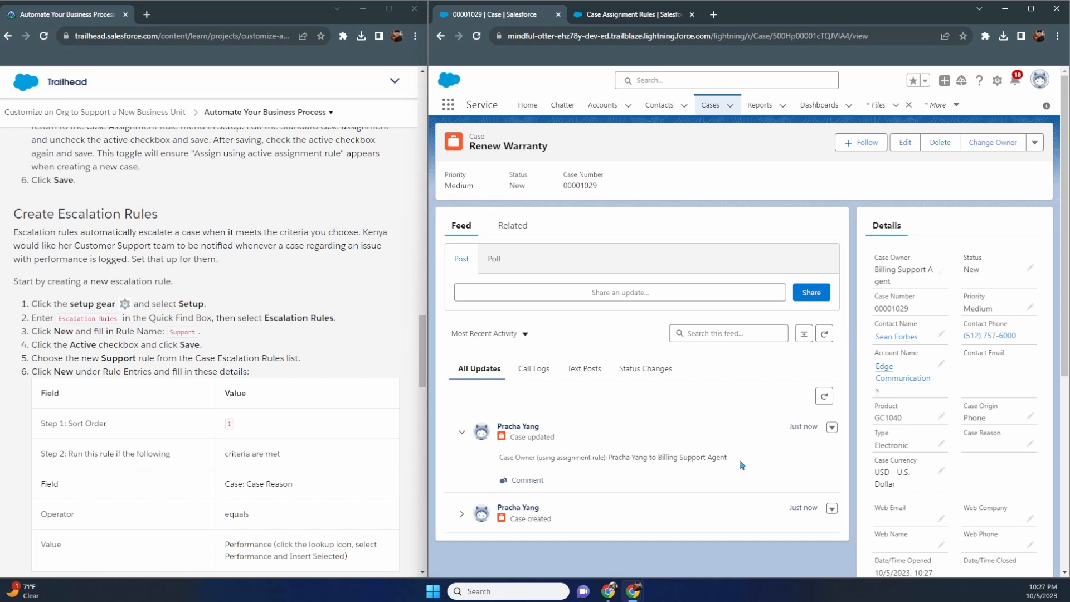
left_click(637, 17)
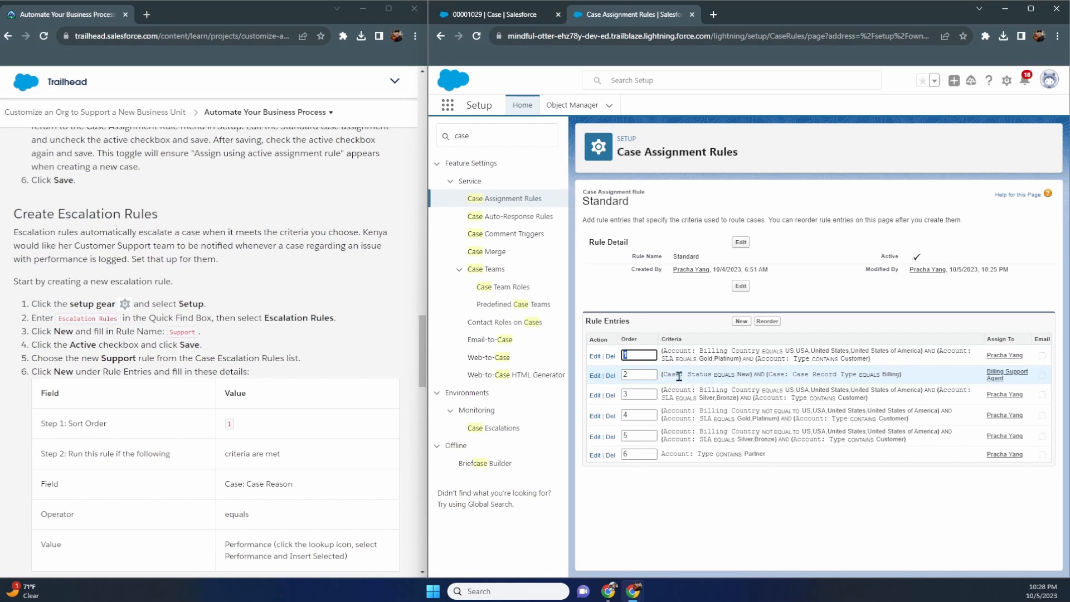
left_click_drag(678, 376, 834, 374)
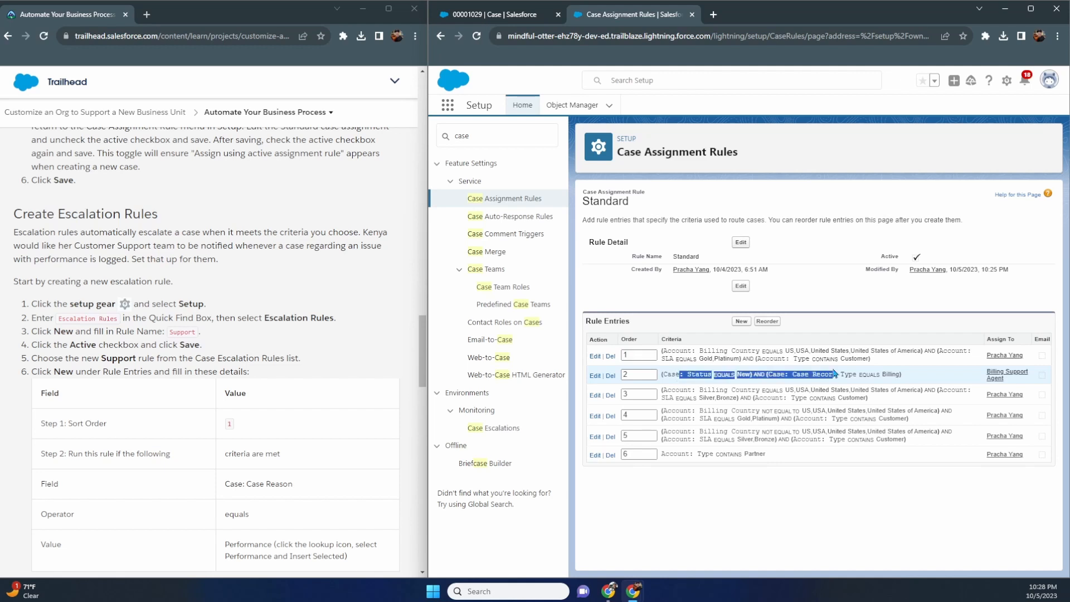
left_click(716, 352)
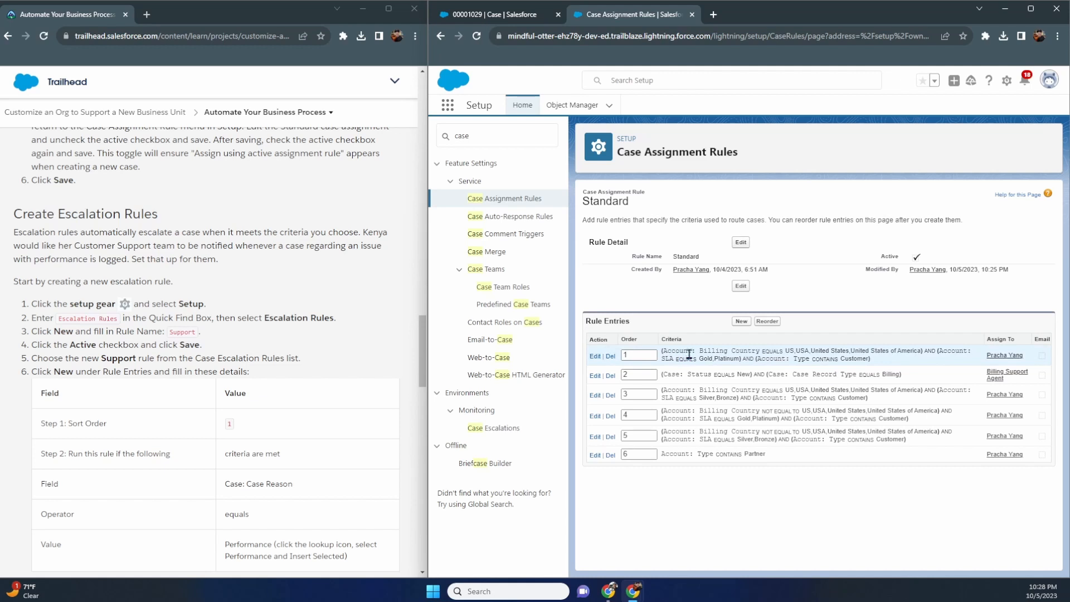
left_click_drag(704, 351, 820, 352)
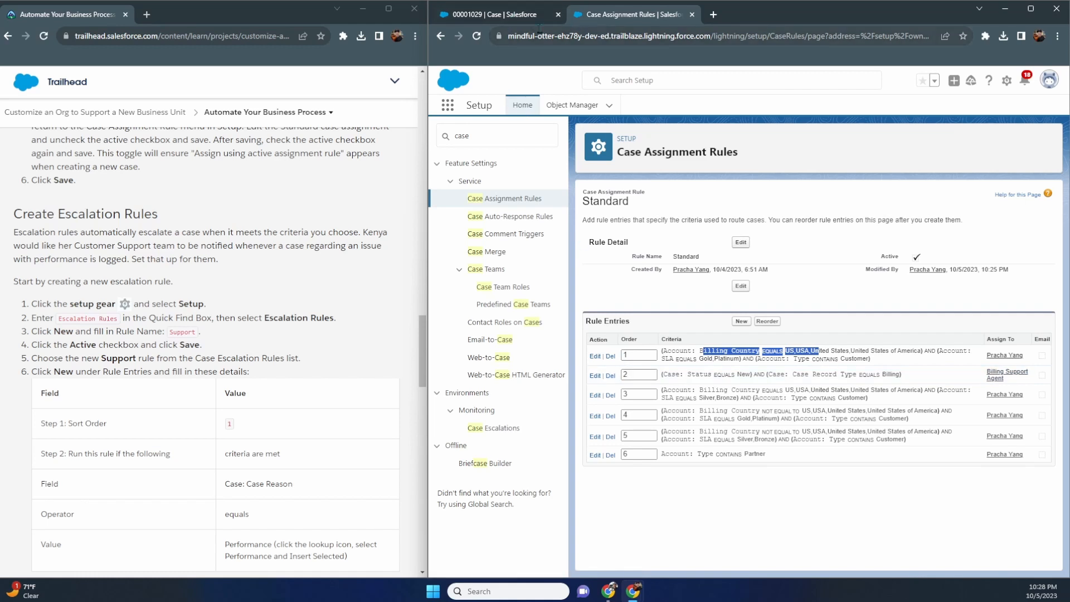
left_click(493, 14)
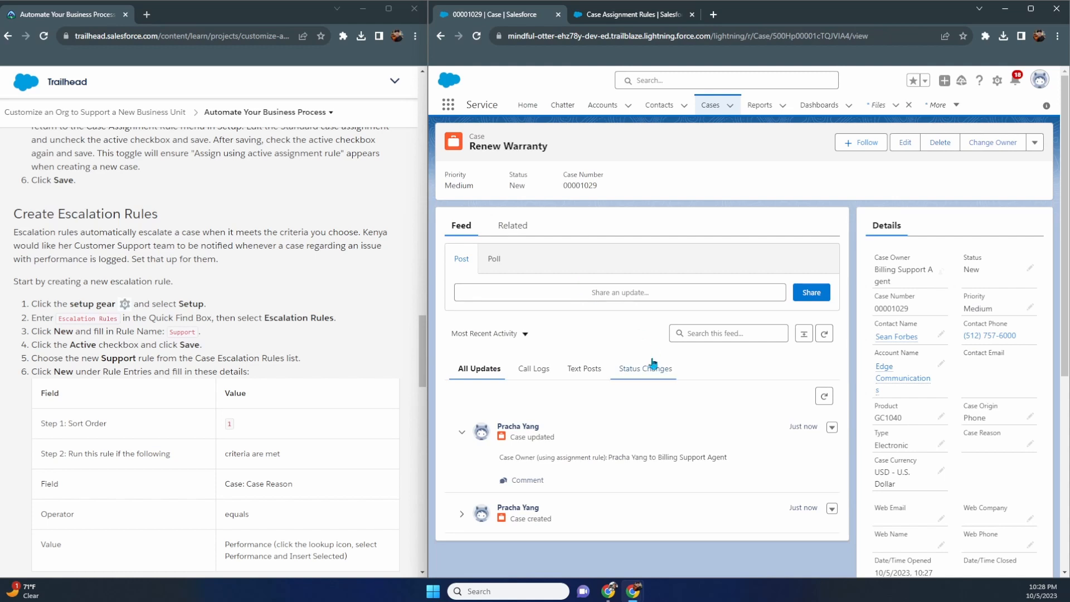
scroll(987, 280, "down", 2)
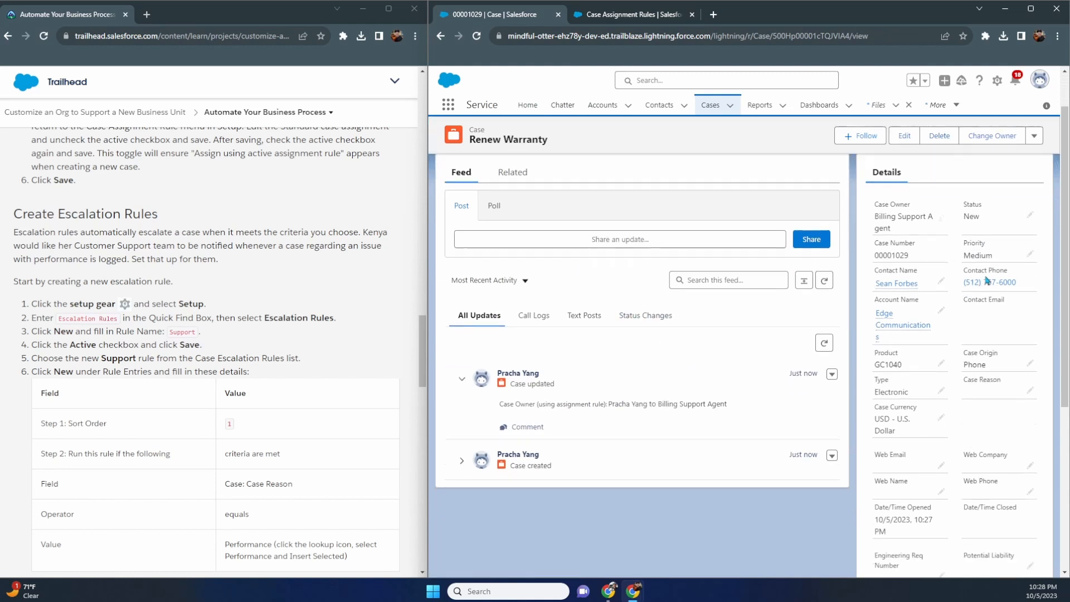
scroll(986, 280, "down", 3)
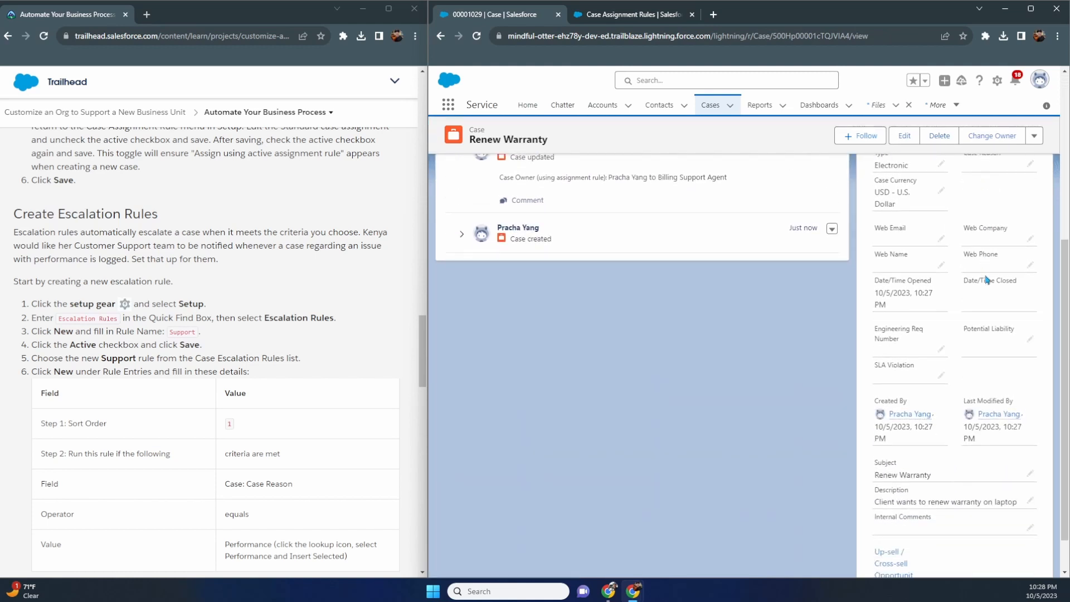
scroll(987, 279, "down", 1)
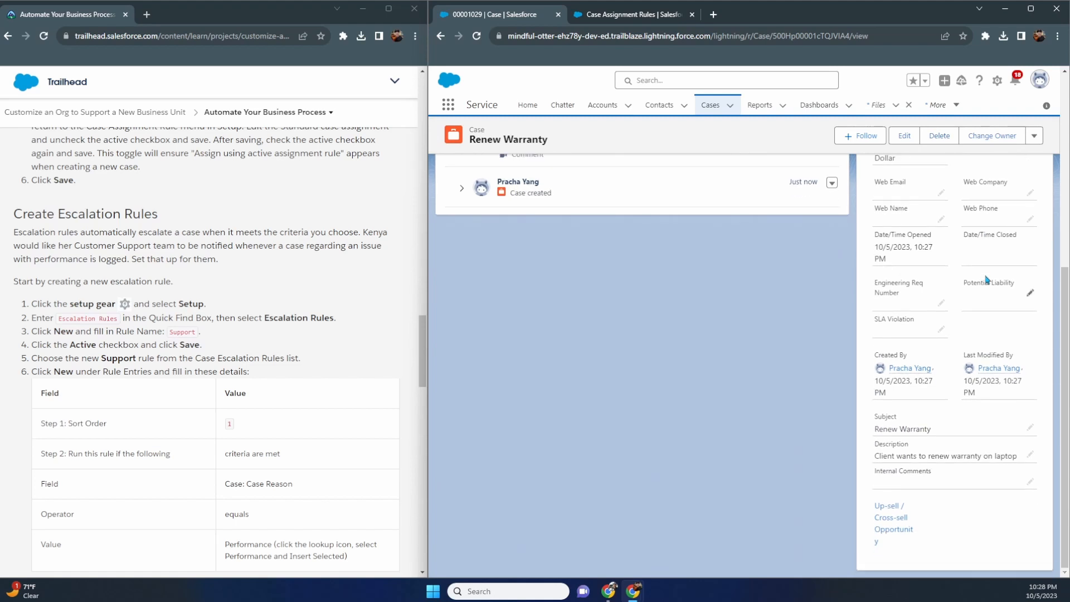
scroll(987, 280, "up", 4)
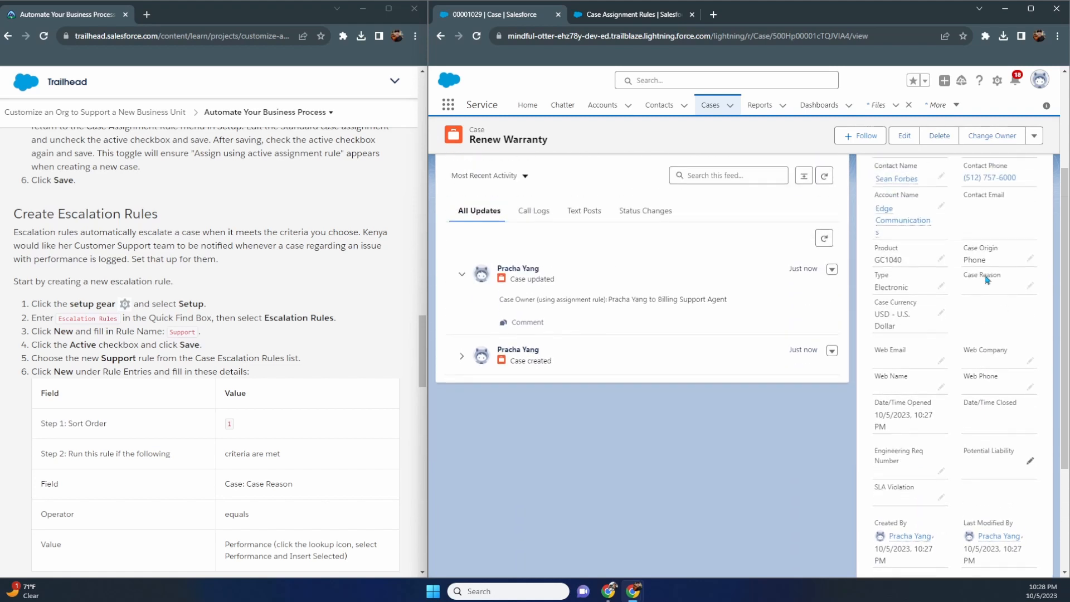
scroll(987, 279, "up", 1)
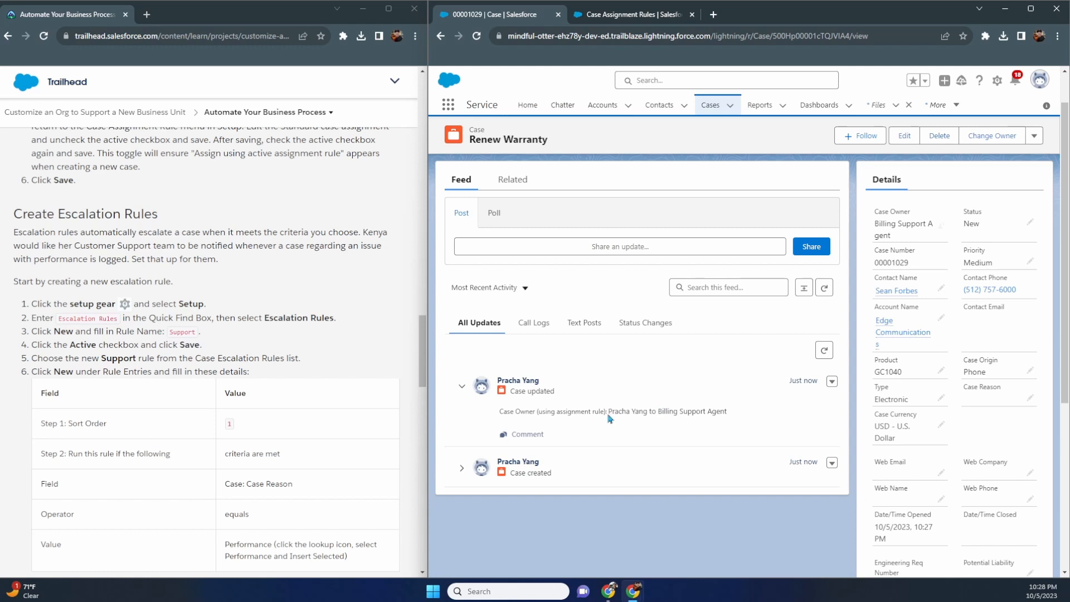
left_click_drag(608, 412, 733, 416)
left_click(733, 415)
left_click_drag(609, 414, 650, 420)
left_click(607, 9)
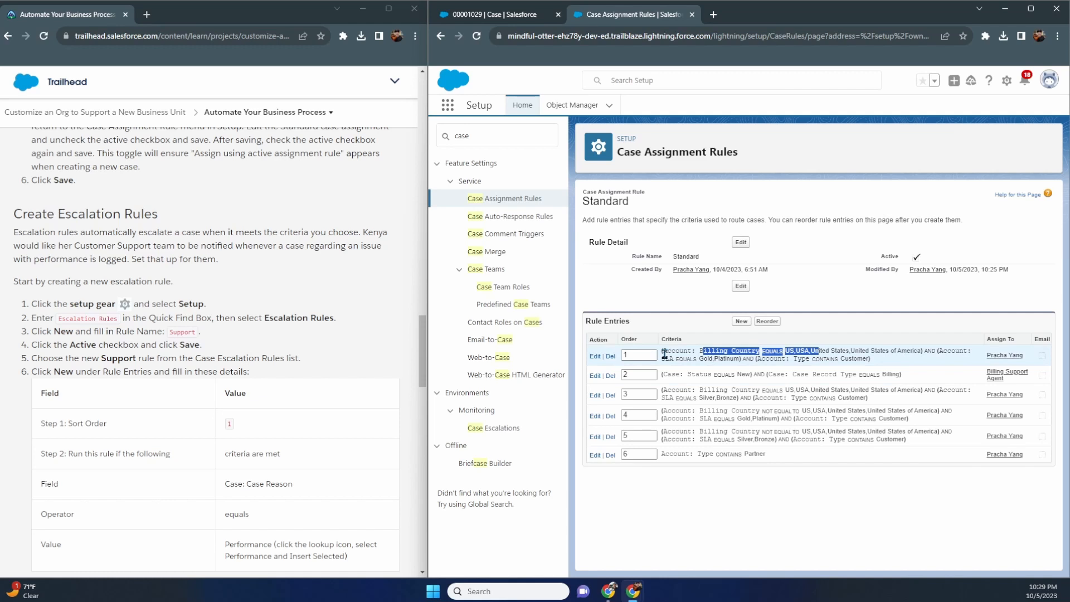
left_click(700, 353)
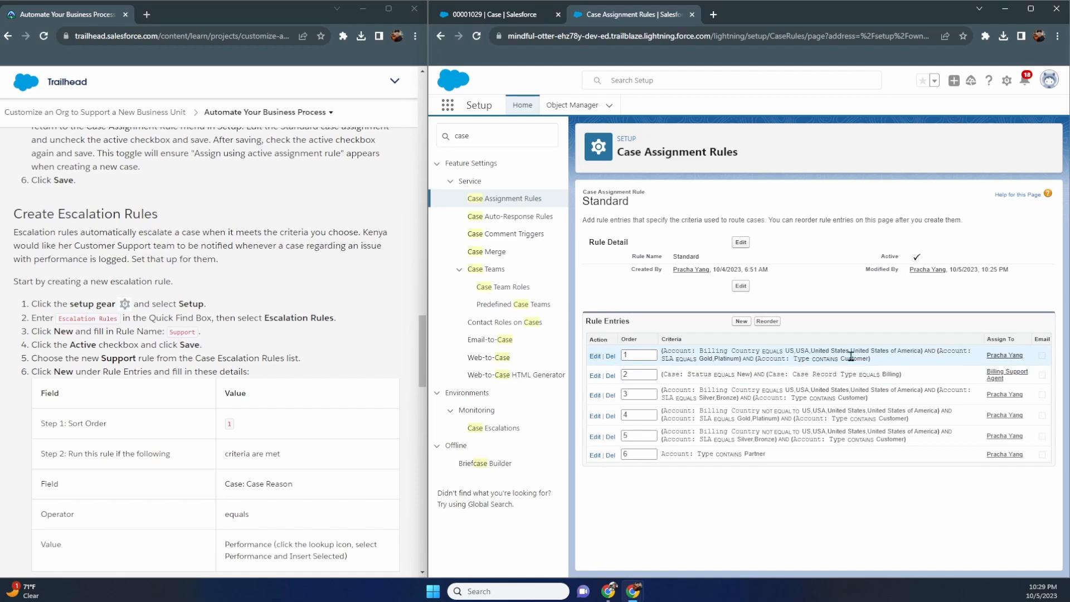
left_click_drag(873, 359, 663, 360)
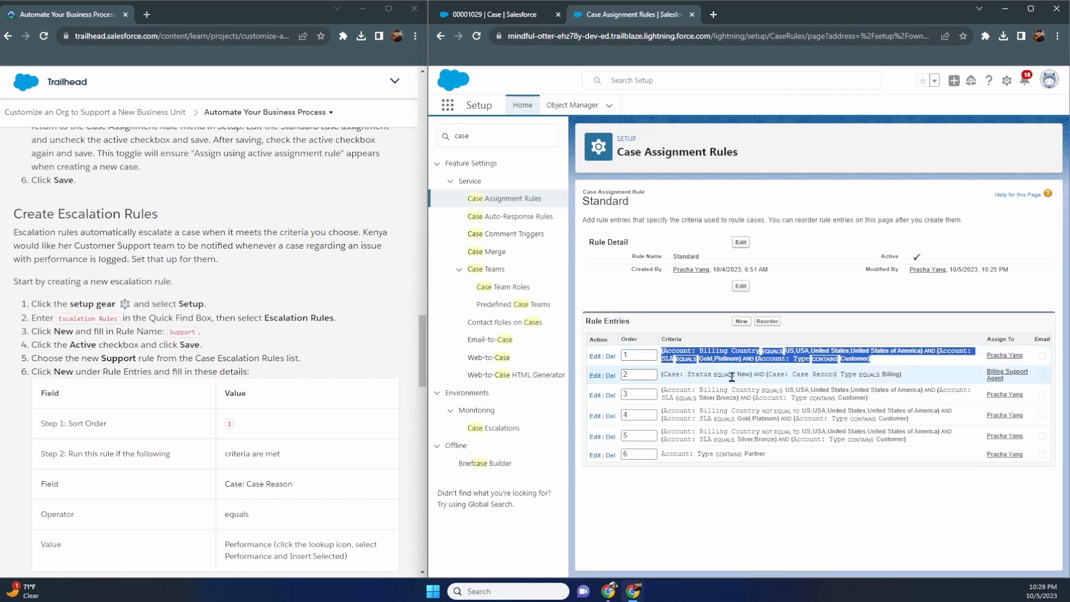
left_click(867, 359)
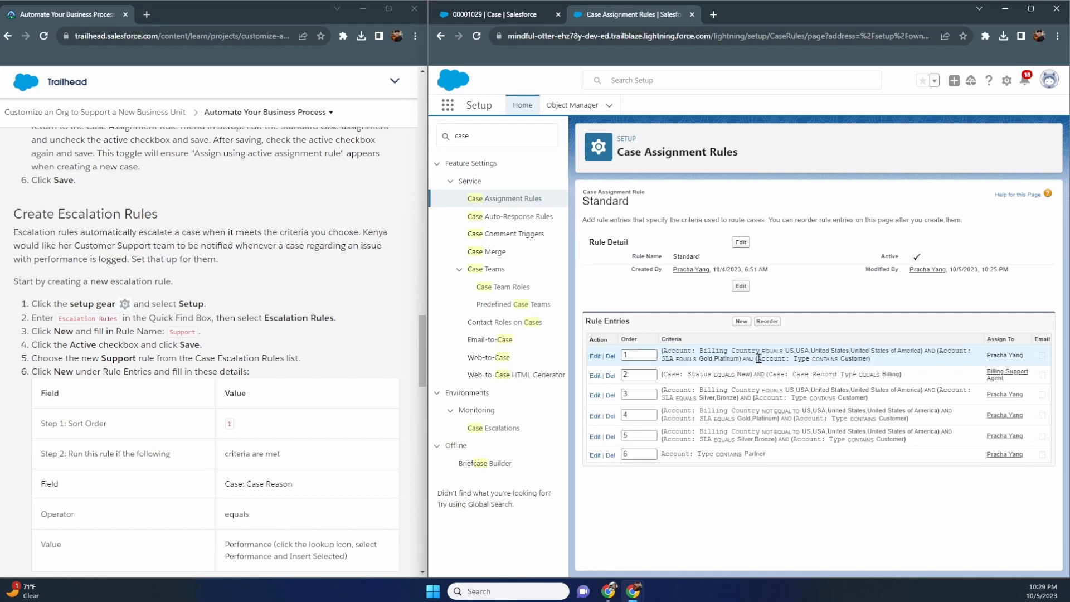
left_click_drag(742, 360, 938, 352)
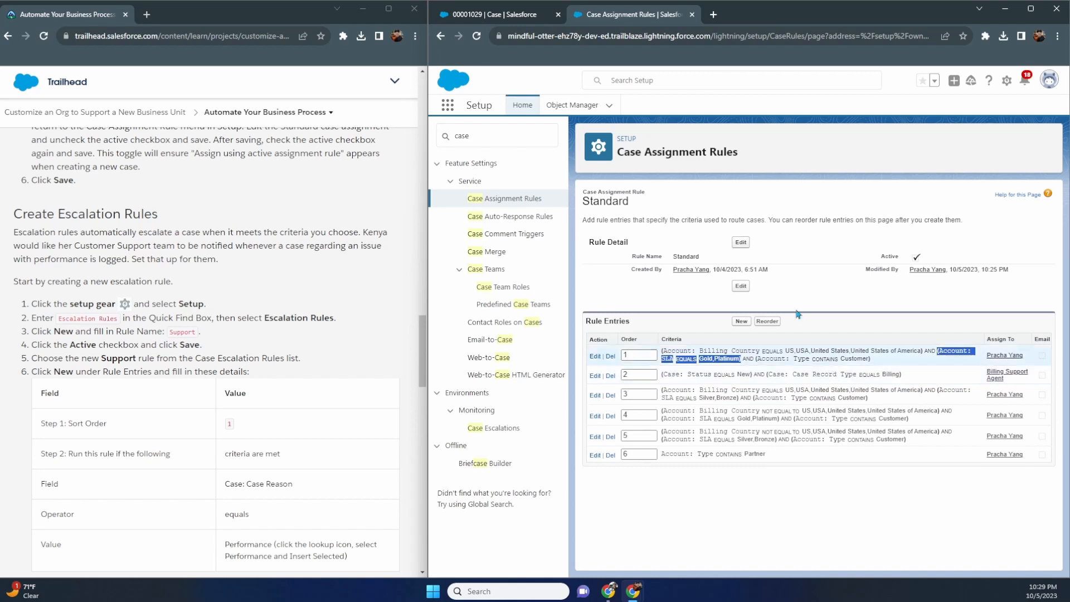
left_click(518, 16)
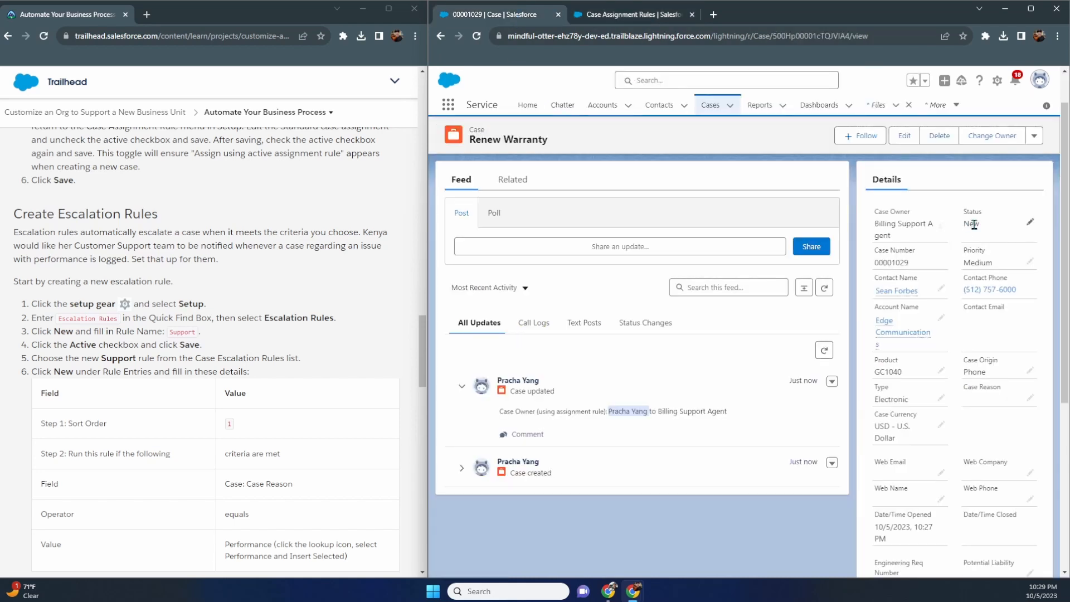
- Confirm in the feed that case 00001029's new owner is Billing Support Agent, then return to Case Assignment Rules
scroll(943, 299, "down", 2)
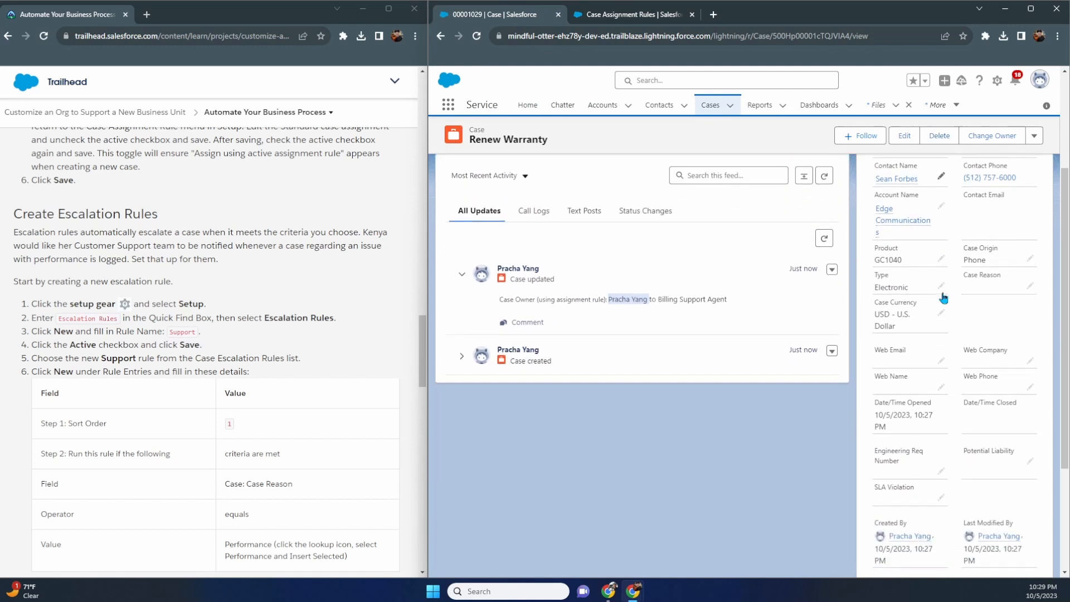
scroll(943, 304, "down", 3)
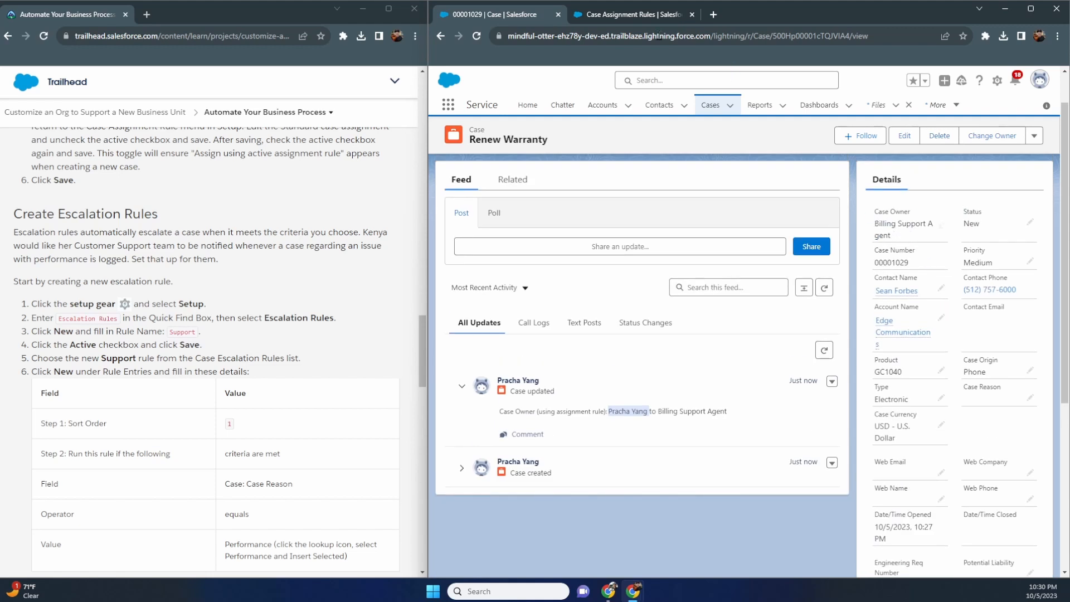
left_click(625, 16)
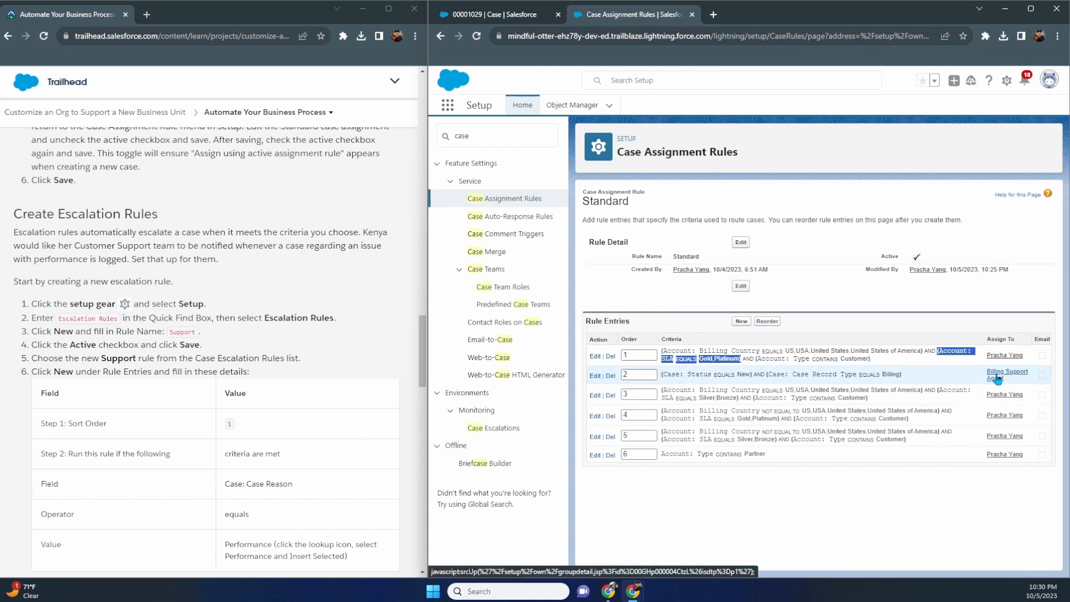
left_click(490, 14)
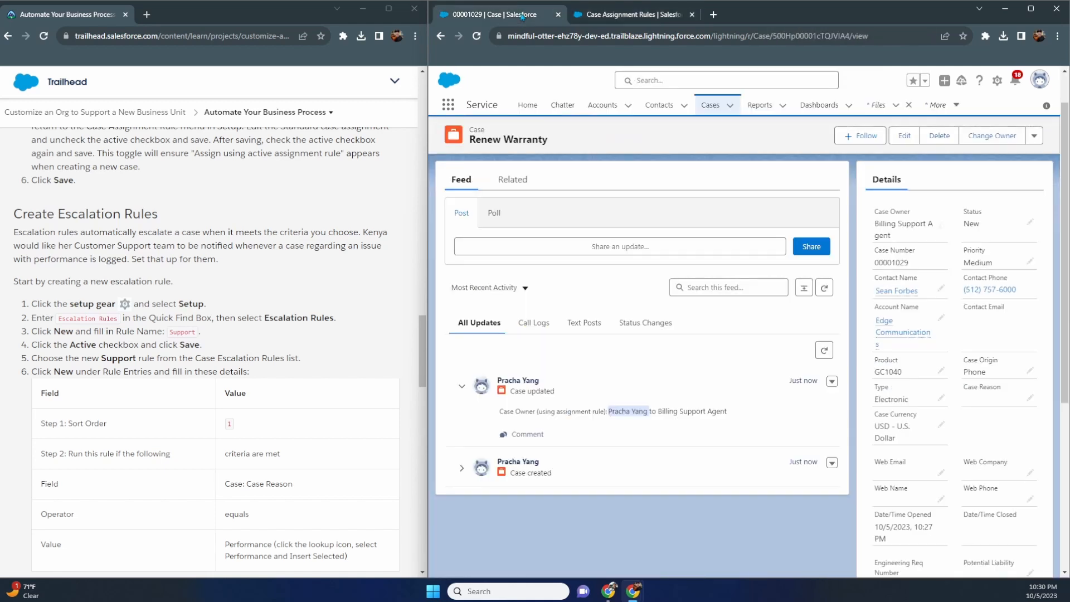
left_click_drag(661, 410, 734, 411)
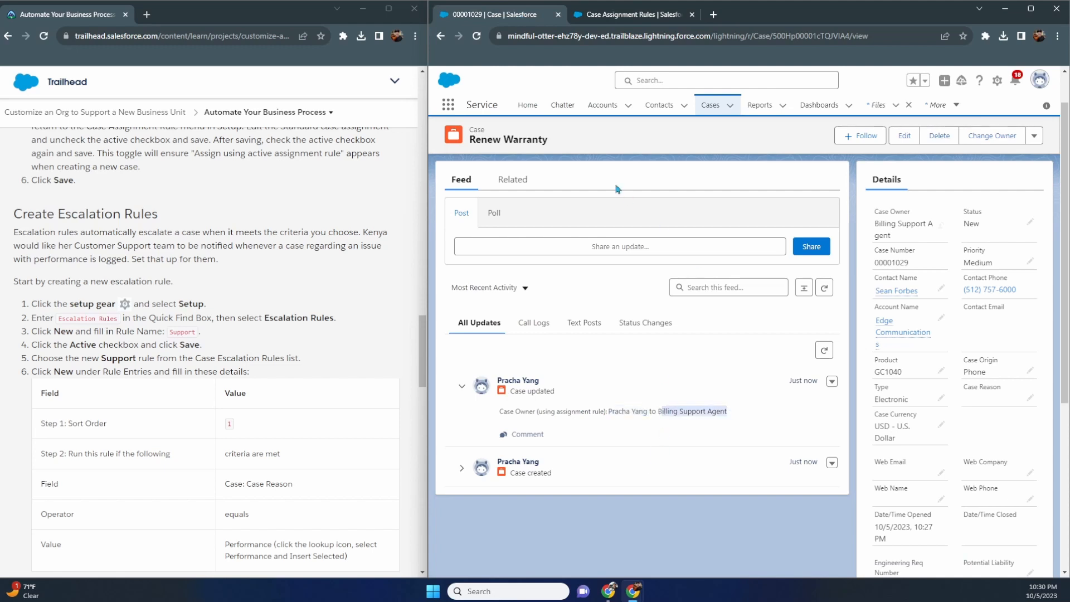
scroll(357, 266, "down", 1)
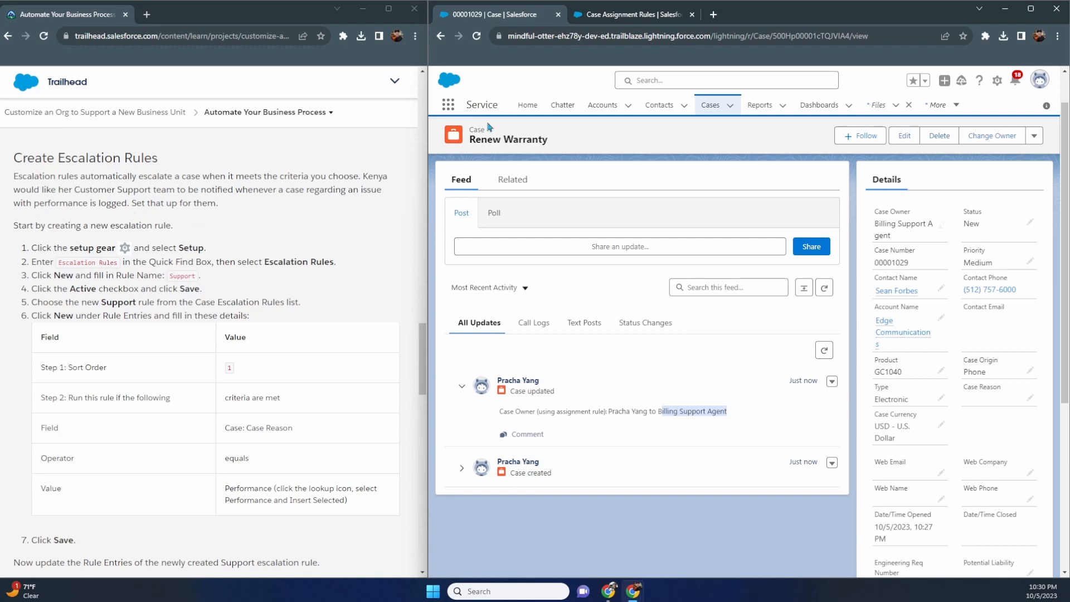
left_click(623, 14)
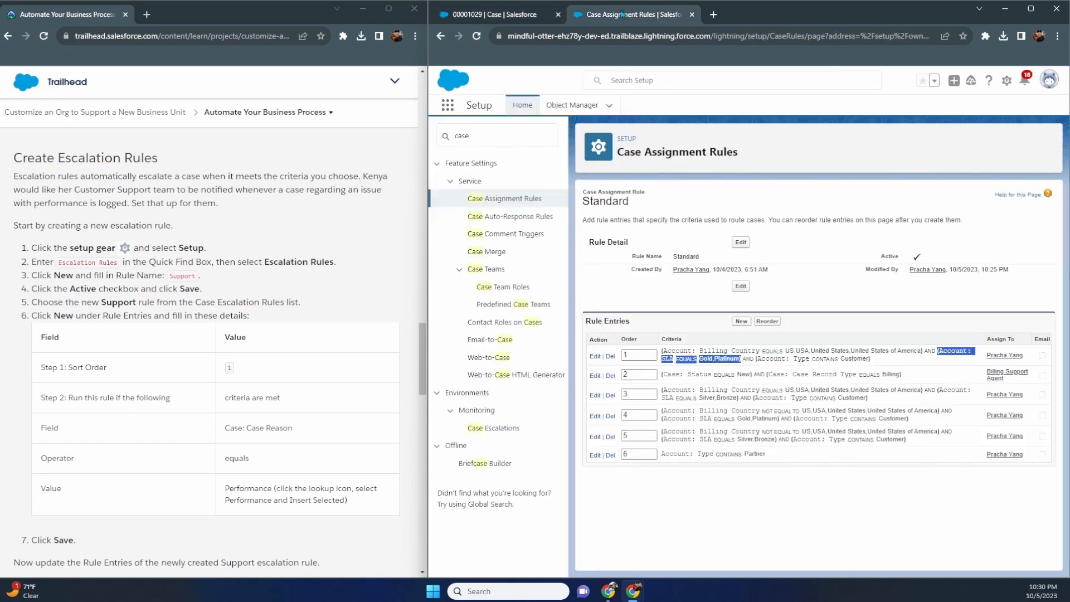
- Create the escalation rule 'Support' via Quick Find 'escalatio' and open its detail page
left_click(522, 127)
type("esc")
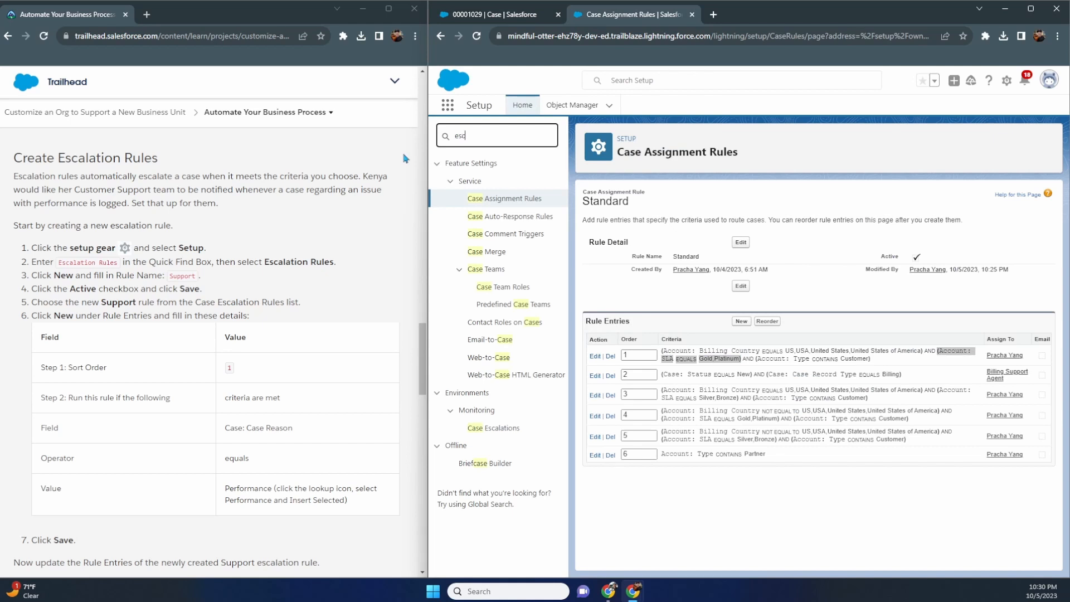
type("alatio")
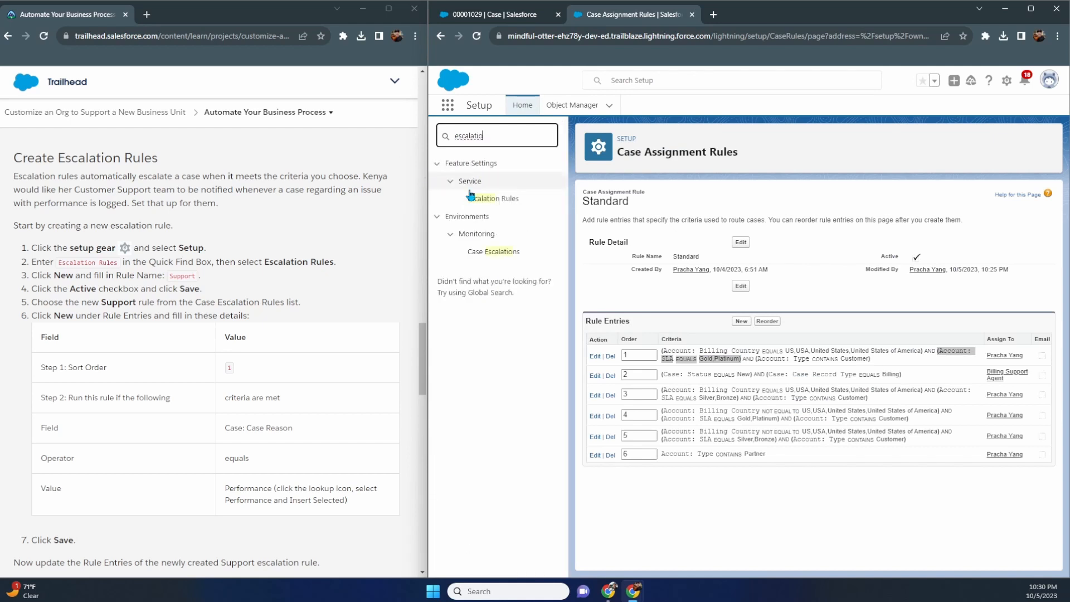
left_click(471, 197)
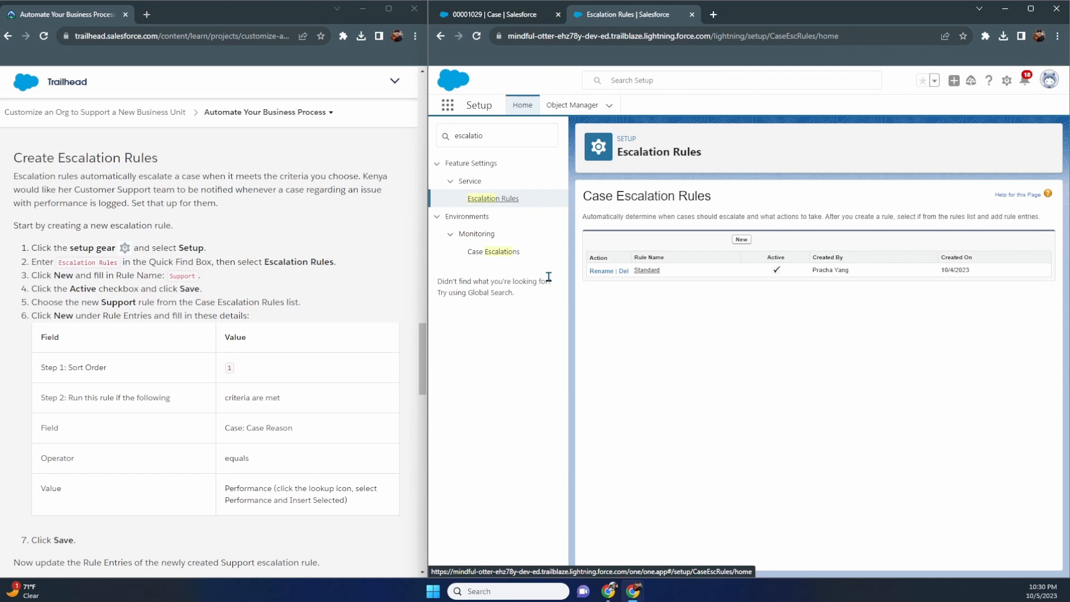
left_click(741, 241)
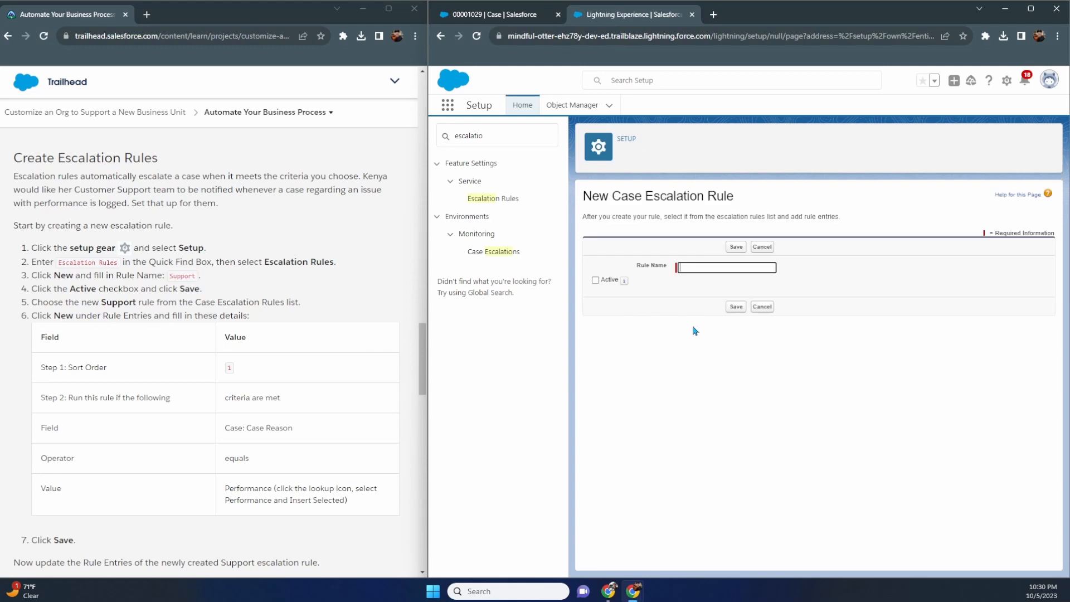
type("Support")
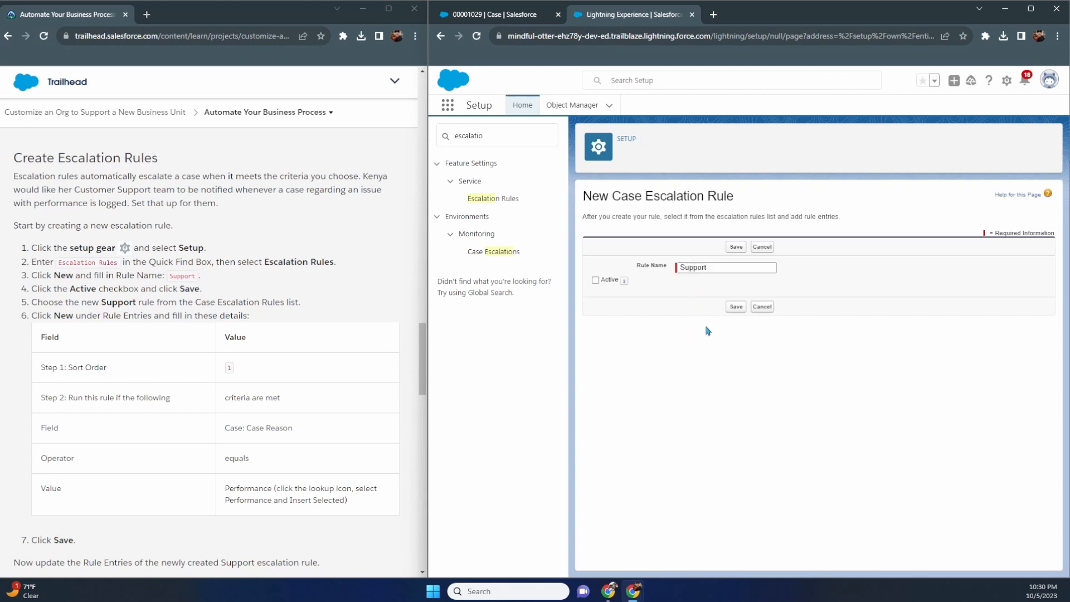
left_click(736, 307)
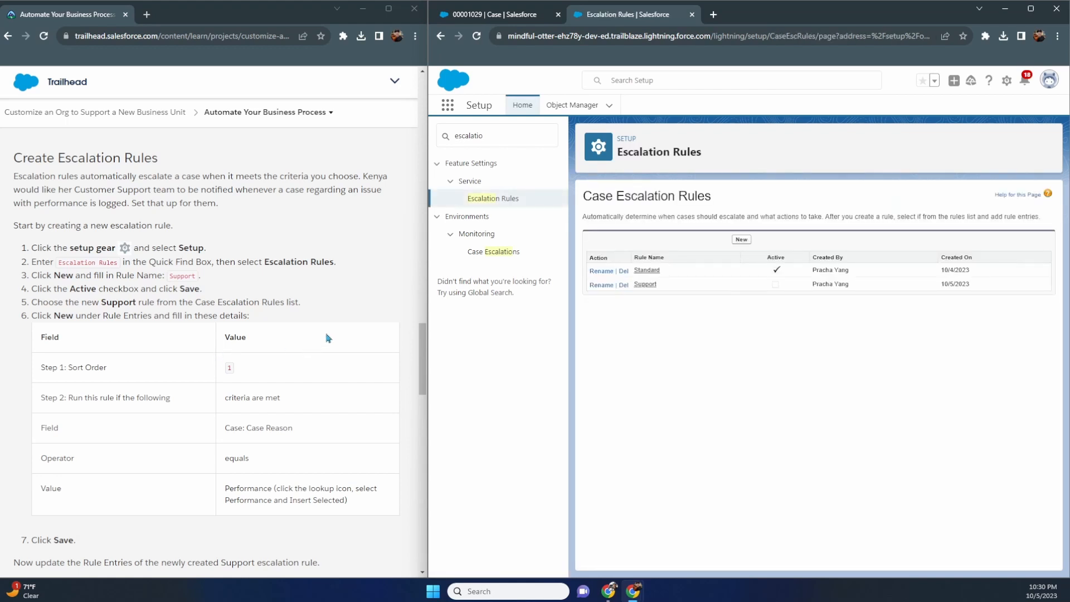
left_click(645, 285)
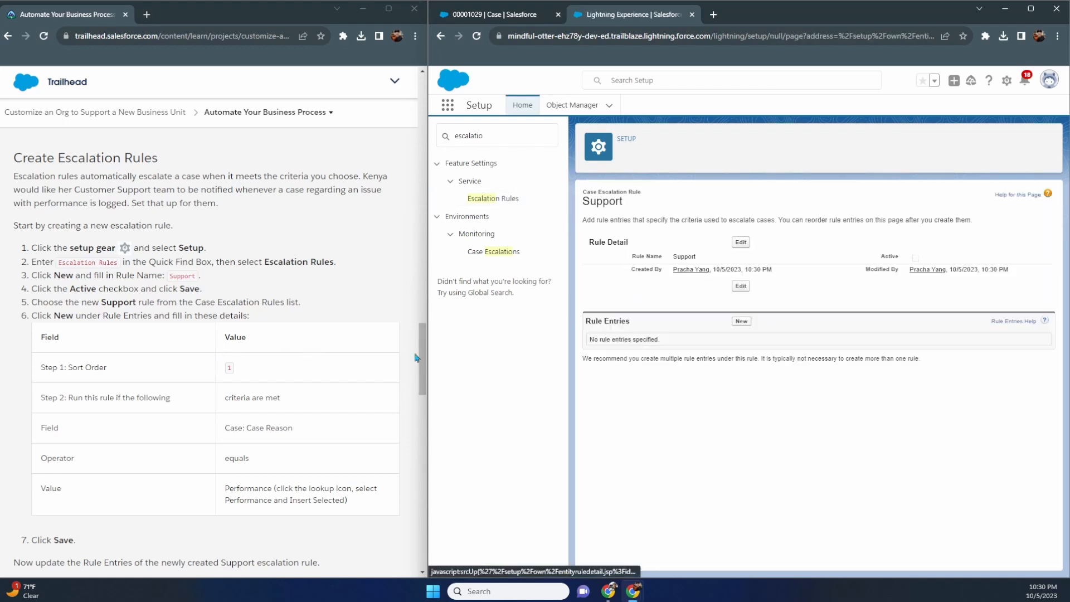
scroll(365, 347, "down", 1)
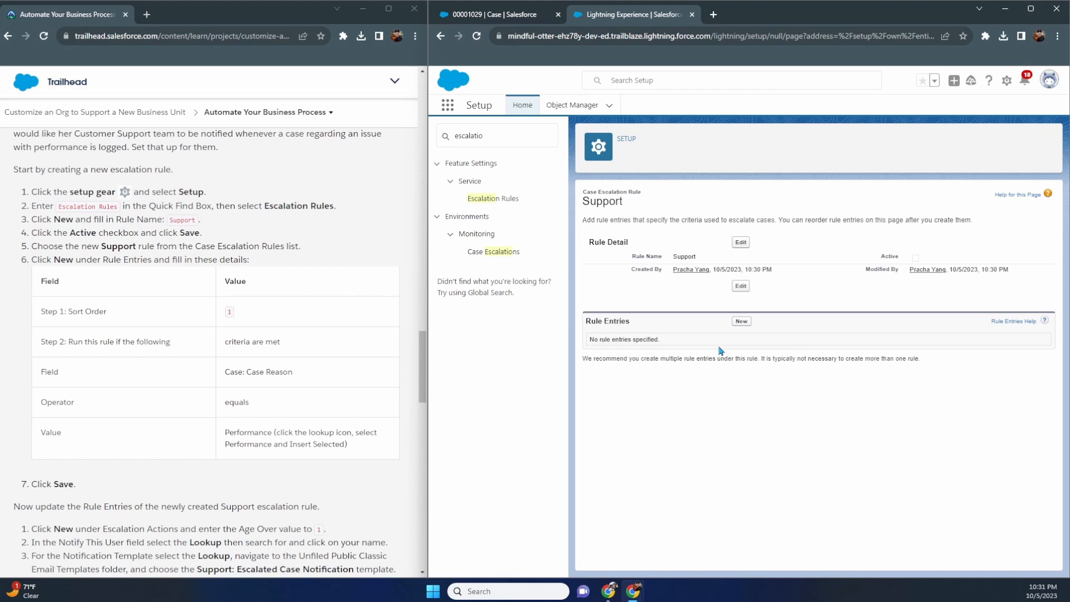
- Add a new rule entry to Support with sort order 1
left_click(742, 322)
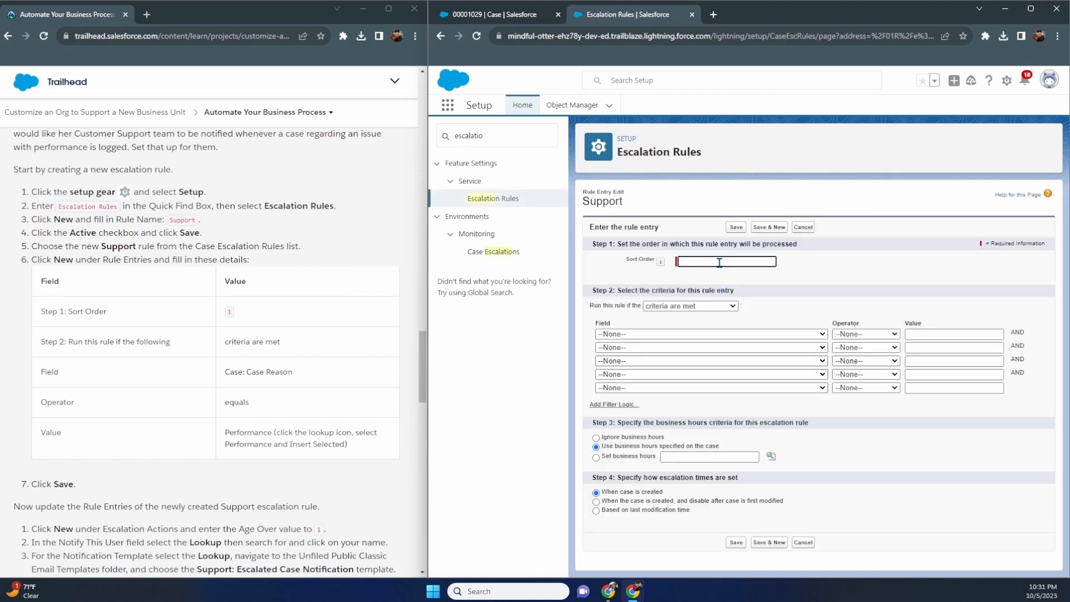
type("1")
left_click(782, 318)
left_click(723, 263)
left_click_drag(723, 261, 636, 276)
- Set the entry criterion Case: Case Reason equals Performance and save it
left_click(670, 334)
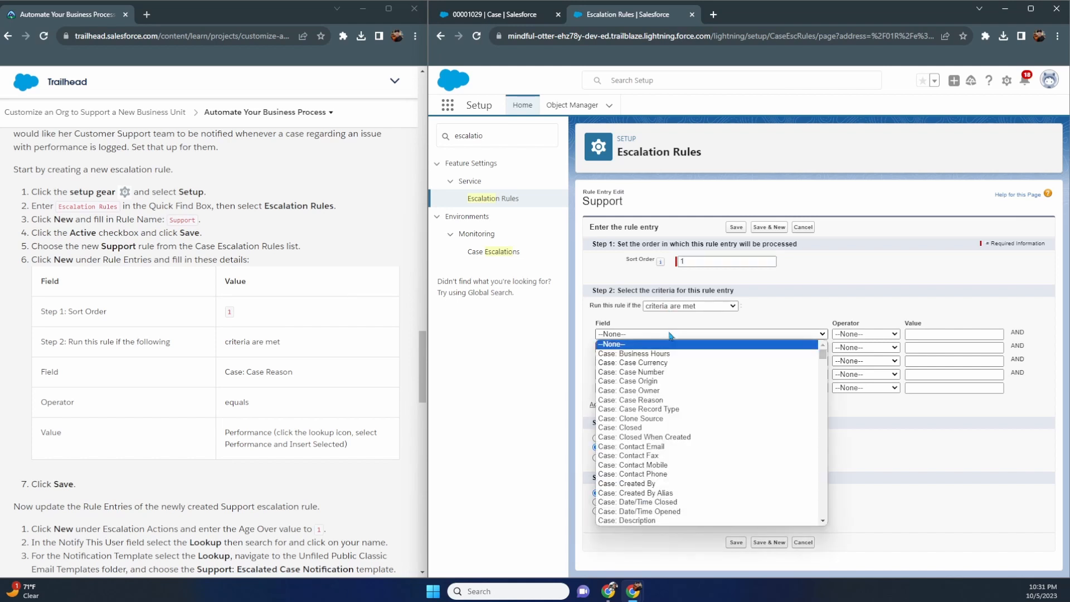
left_click(668, 400)
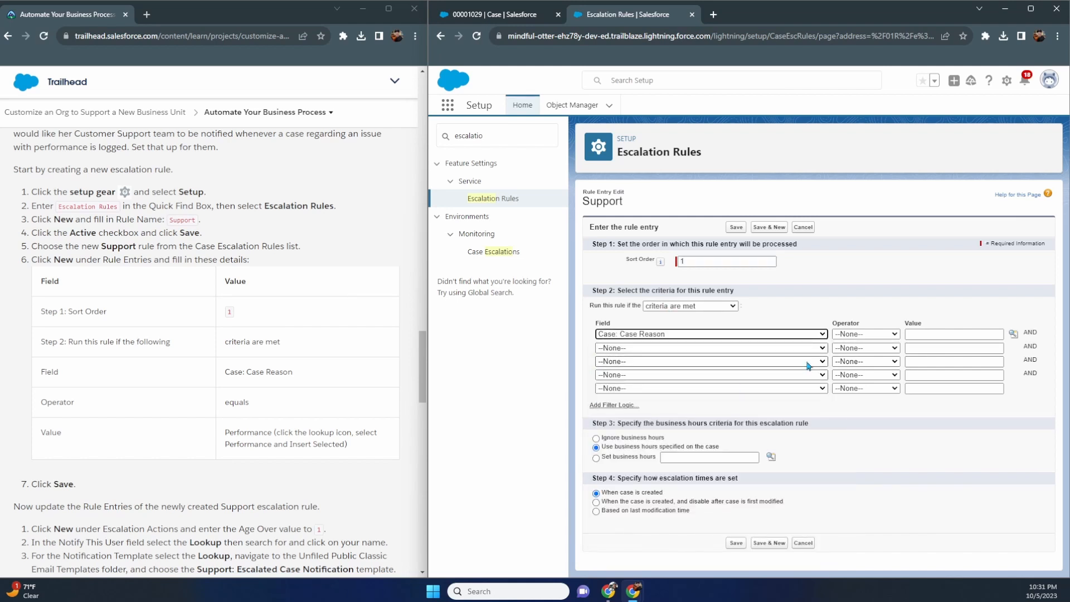
left_click(898, 335)
left_click(872, 351)
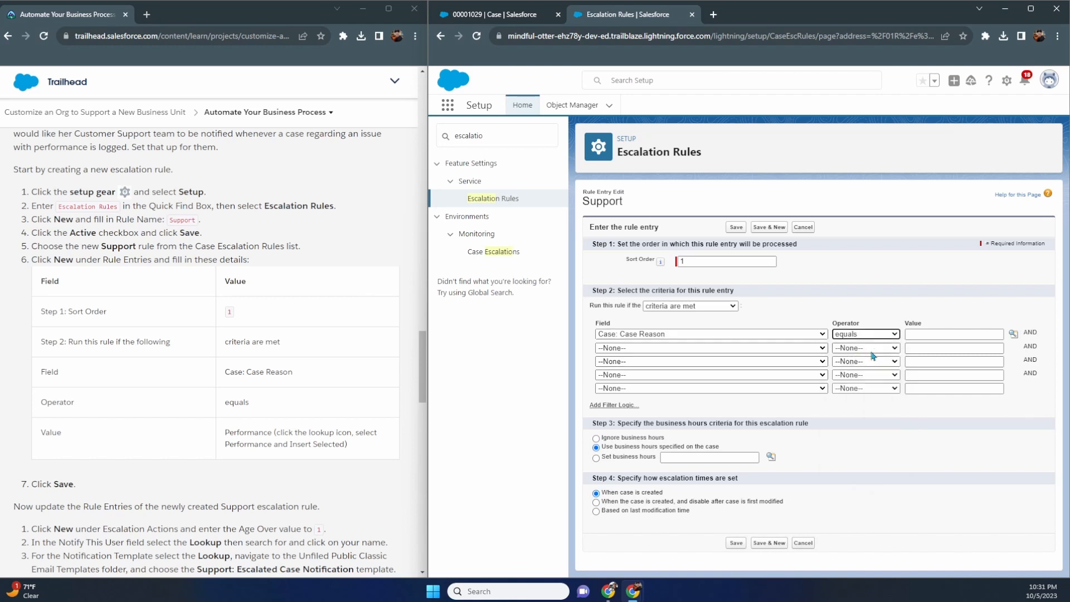
left_click(930, 335)
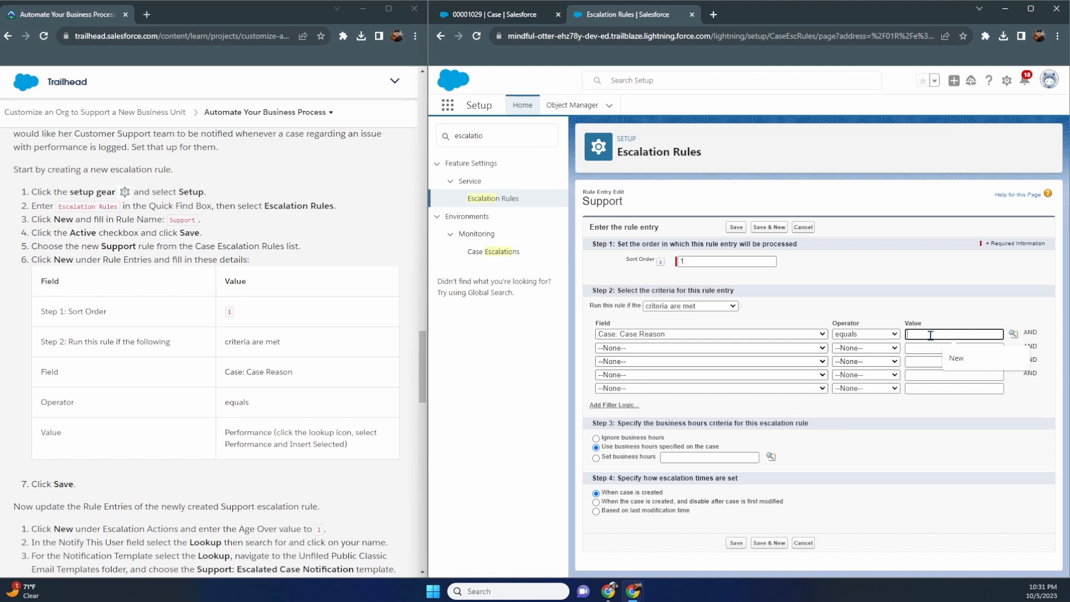
left_click(1014, 335)
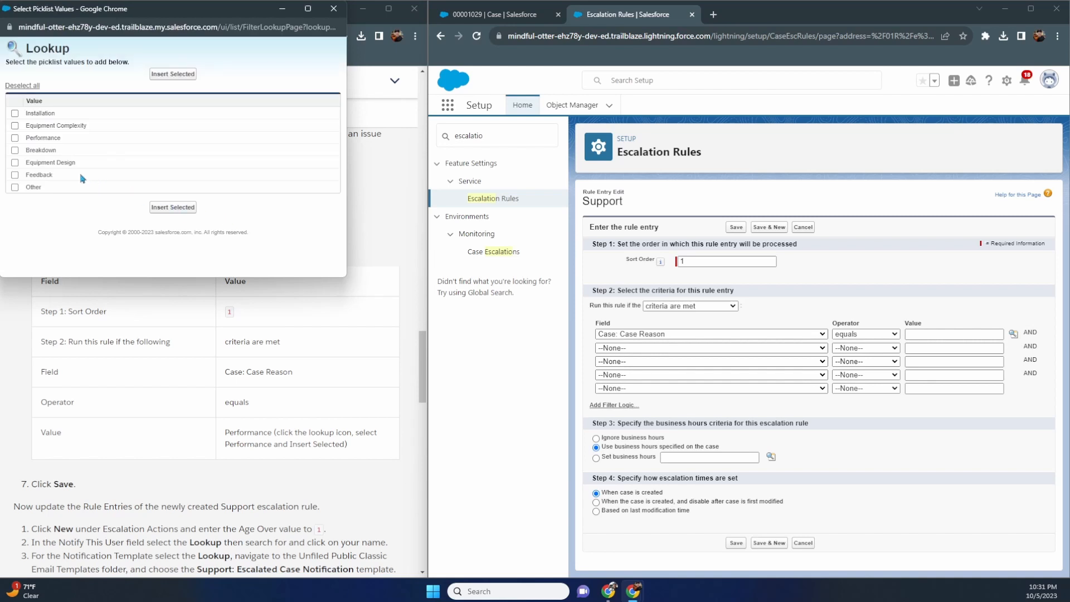
left_click(15, 138)
left_click(161, 208)
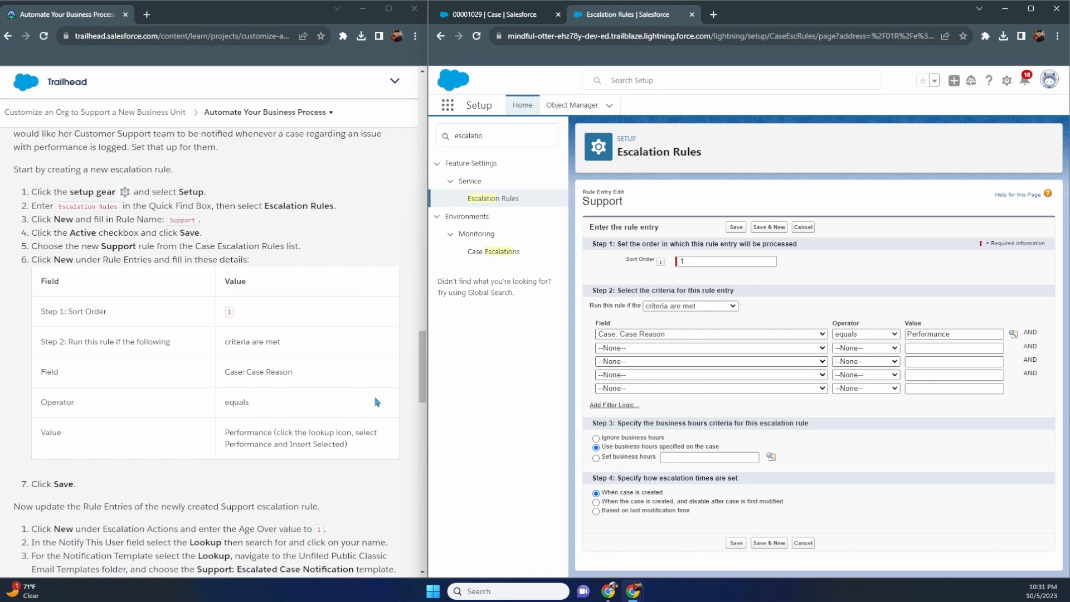
scroll(378, 401, "down", 2)
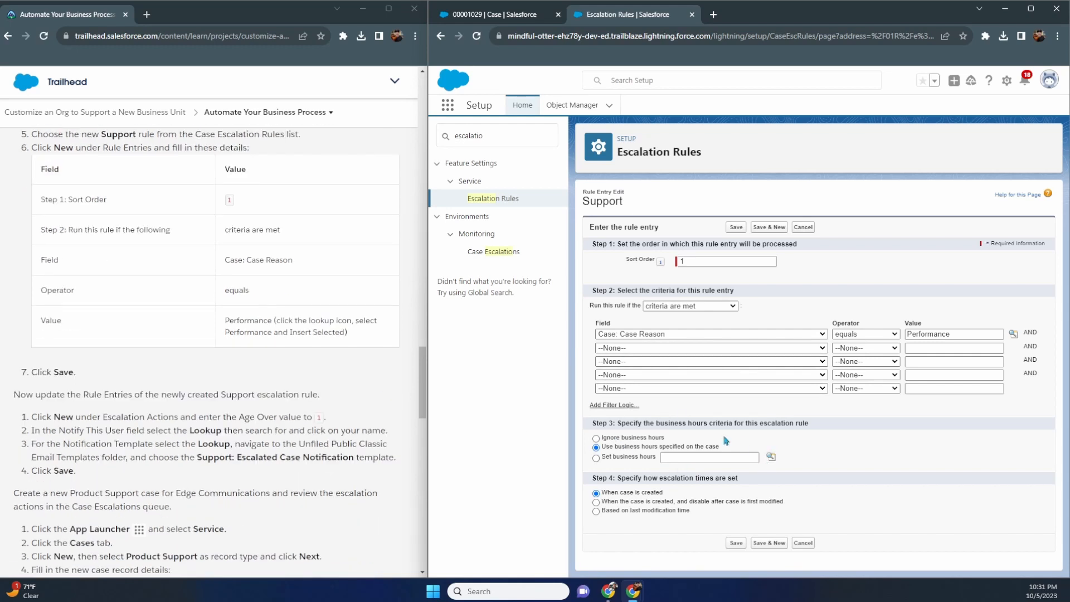
left_click(736, 543)
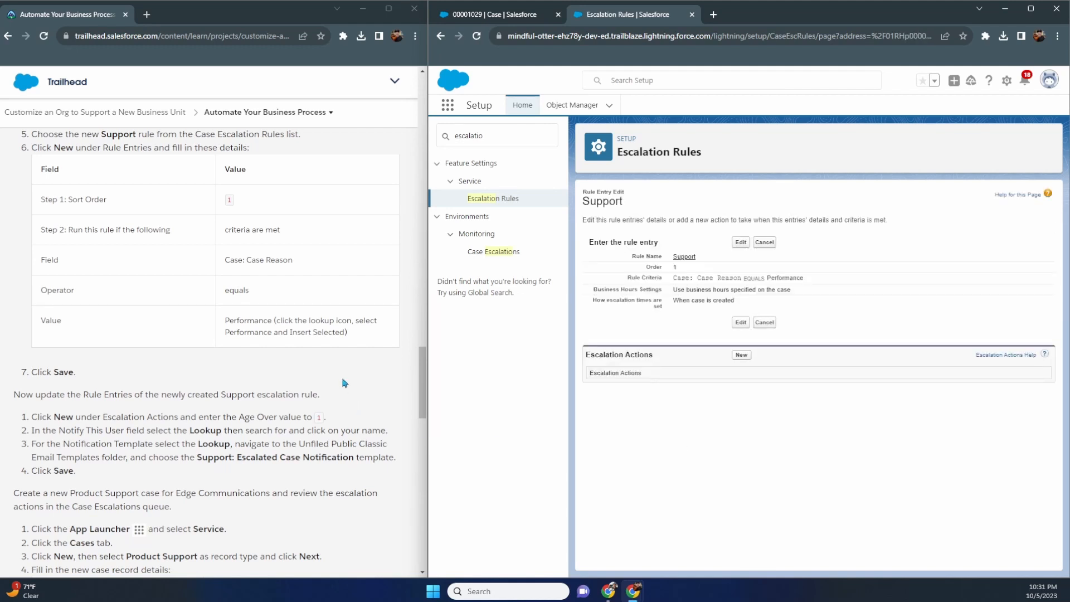
- Begin a new escalation action for entry 1 (Case Reason equals Performance)
scroll(346, 382, "down", 3)
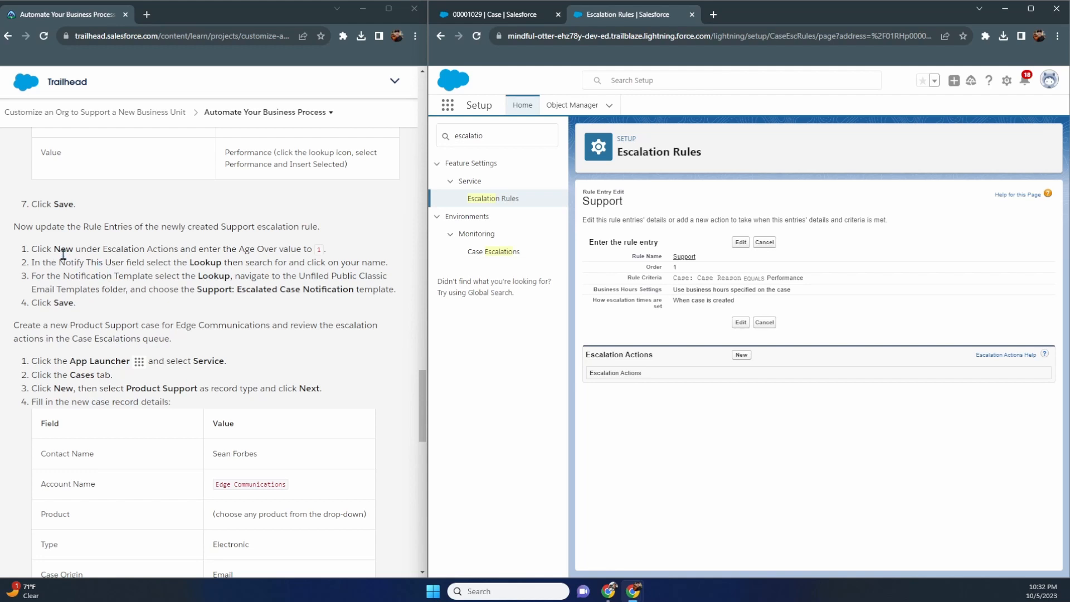
left_click(741, 355)
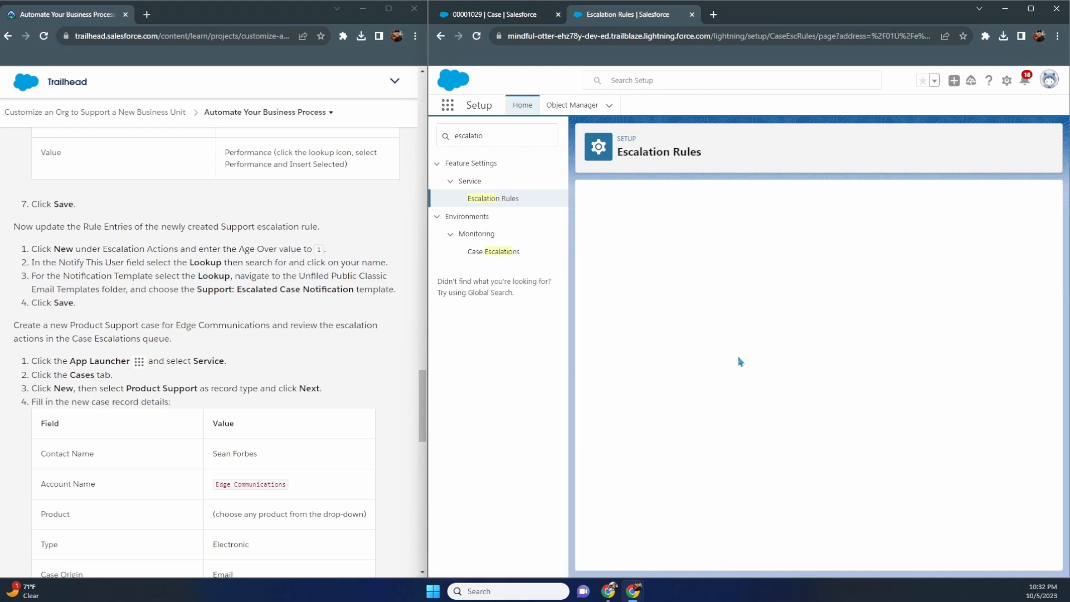
- Enter Age Over 1 hour and check the minute options, keeping 0 minutes
left_click(713, 262)
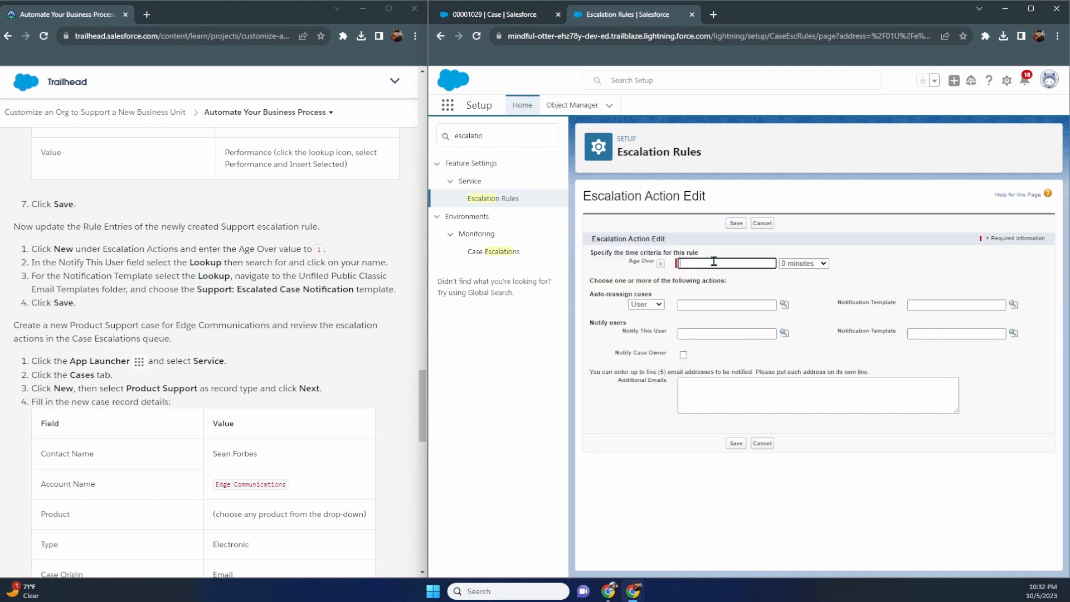
type("1")
left_click(780, 283)
left_click(802, 265)
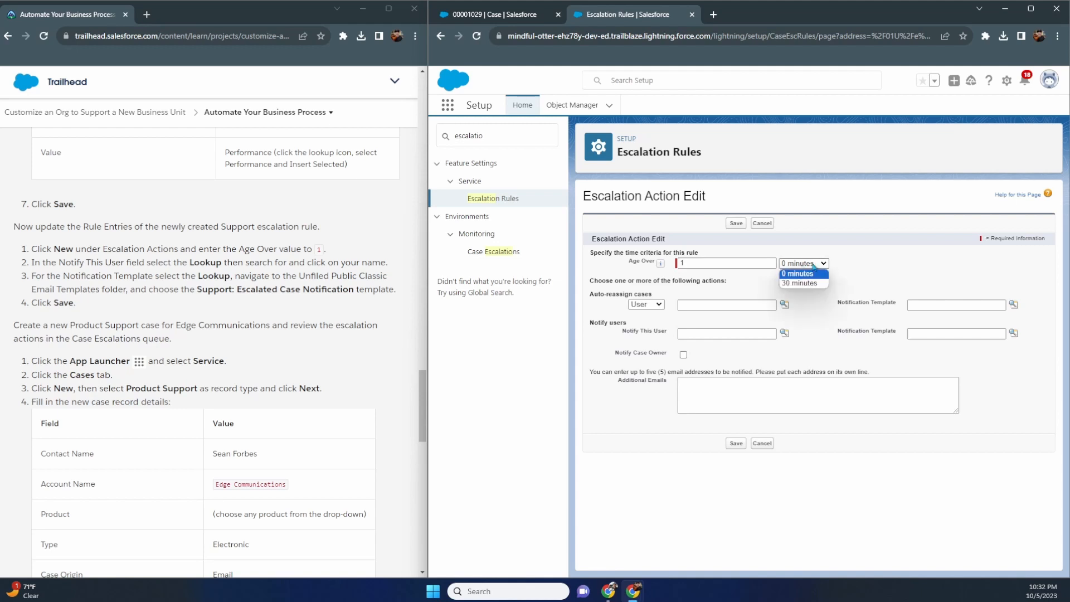
left_click(861, 264)
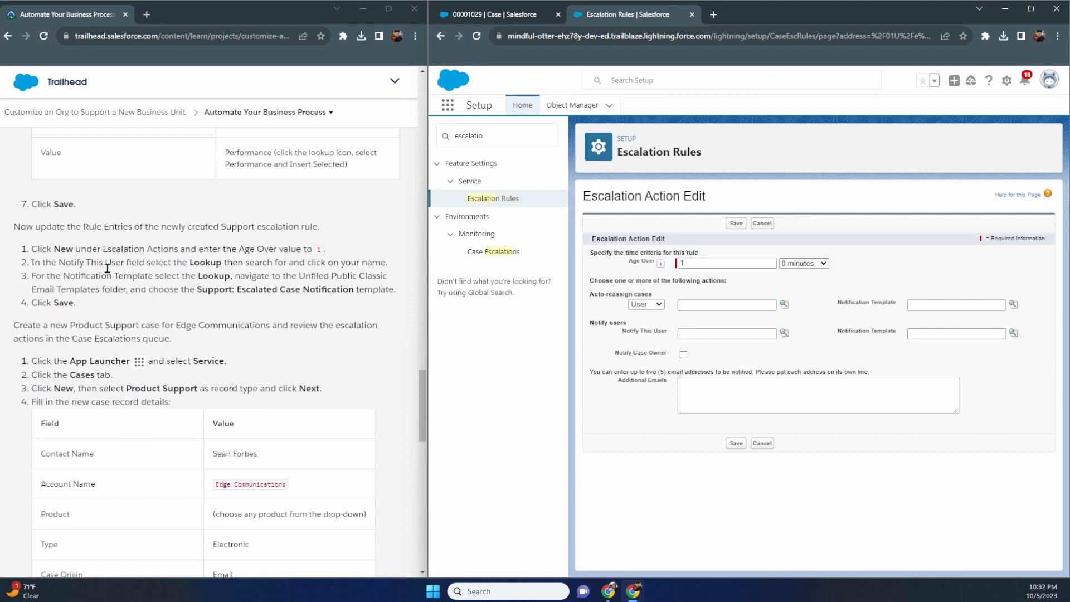
left_click(801, 264)
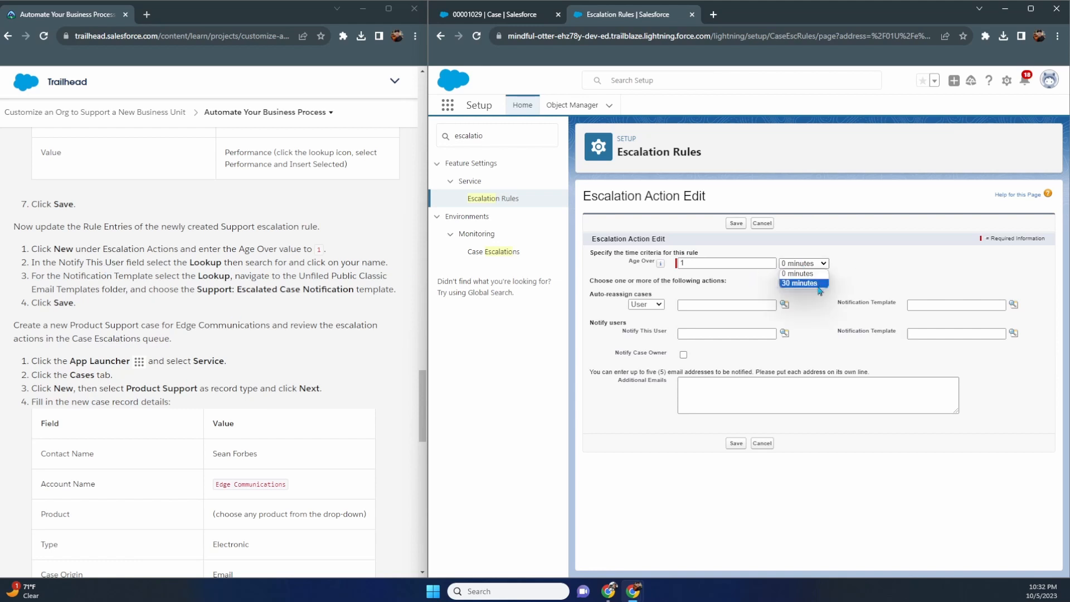
left_click(736, 266)
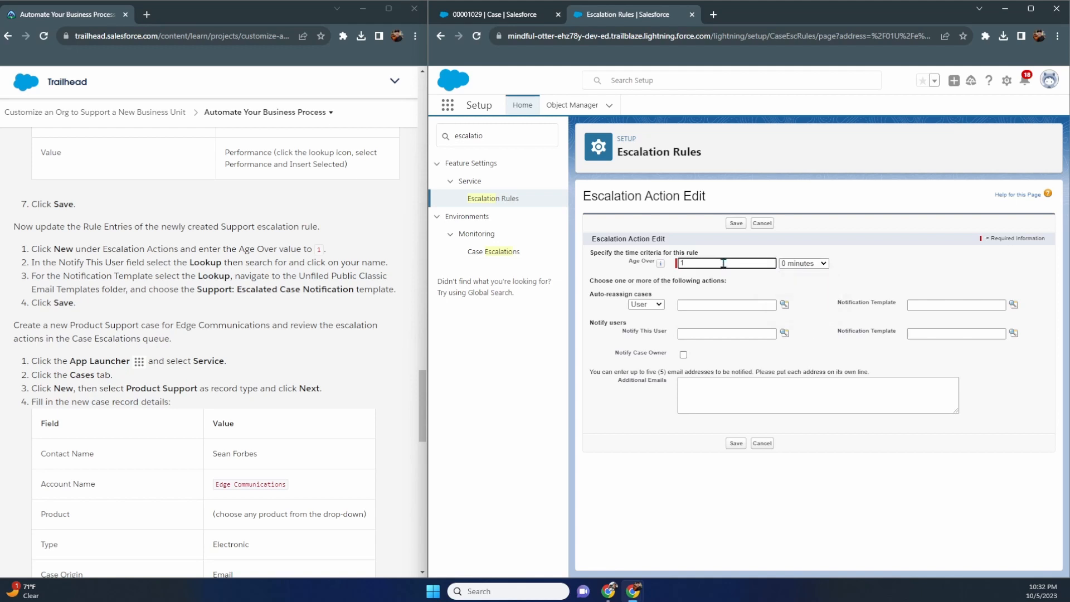
mouse_move(661, 267)
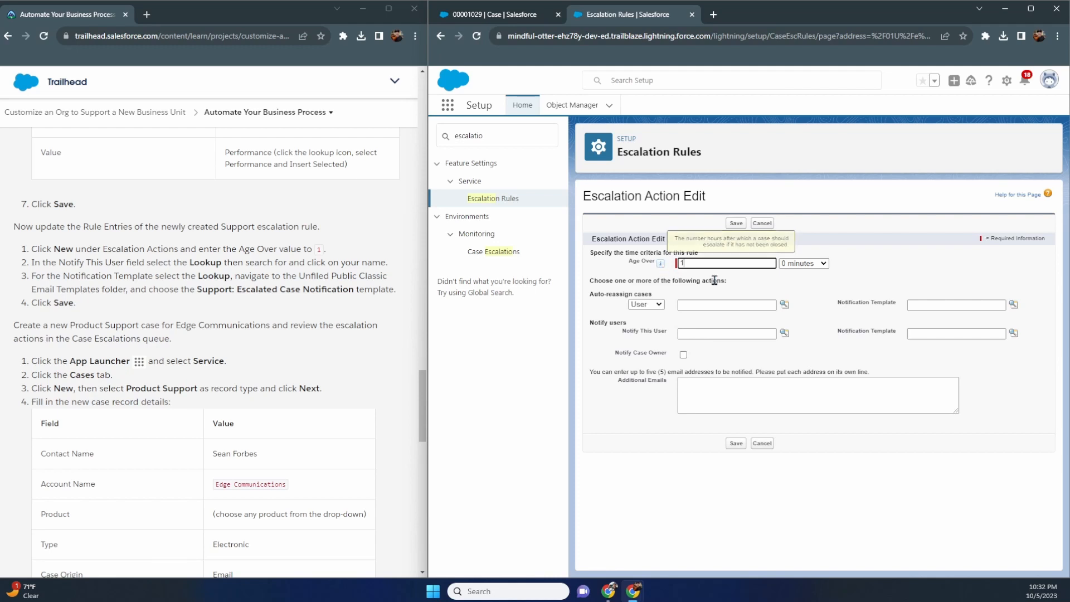
left_click(803, 264)
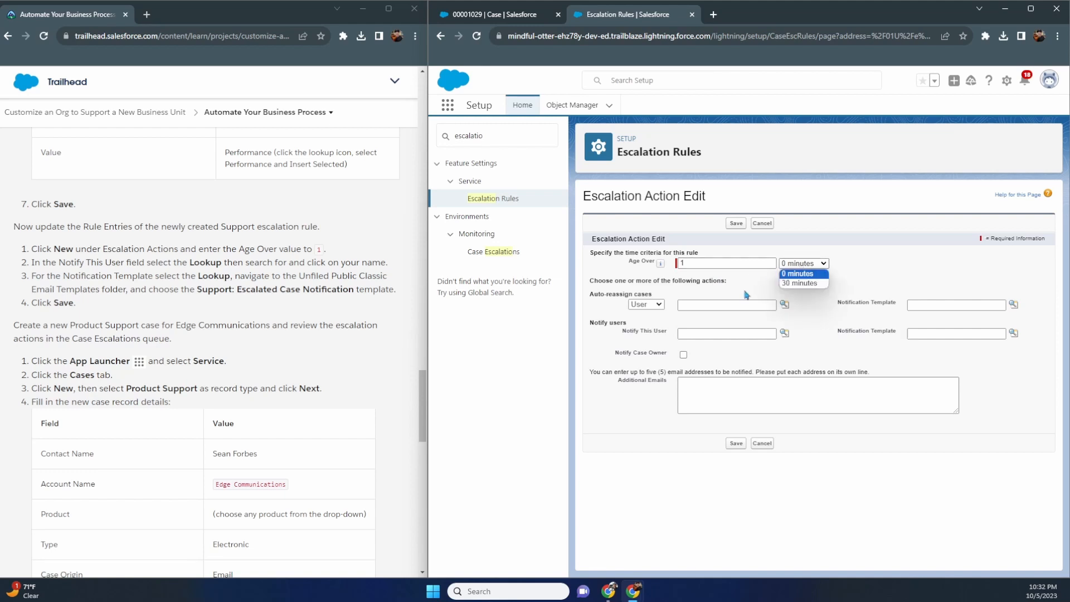
left_click(763, 285)
left_click(801, 264)
left_click(753, 287)
left_click(713, 262)
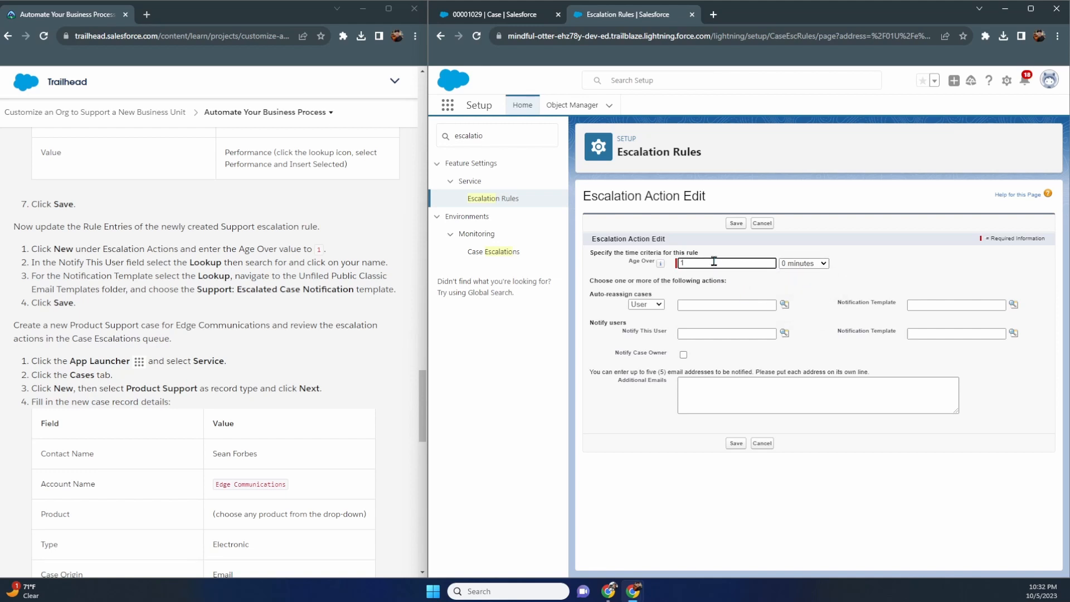
left_click(804, 265)
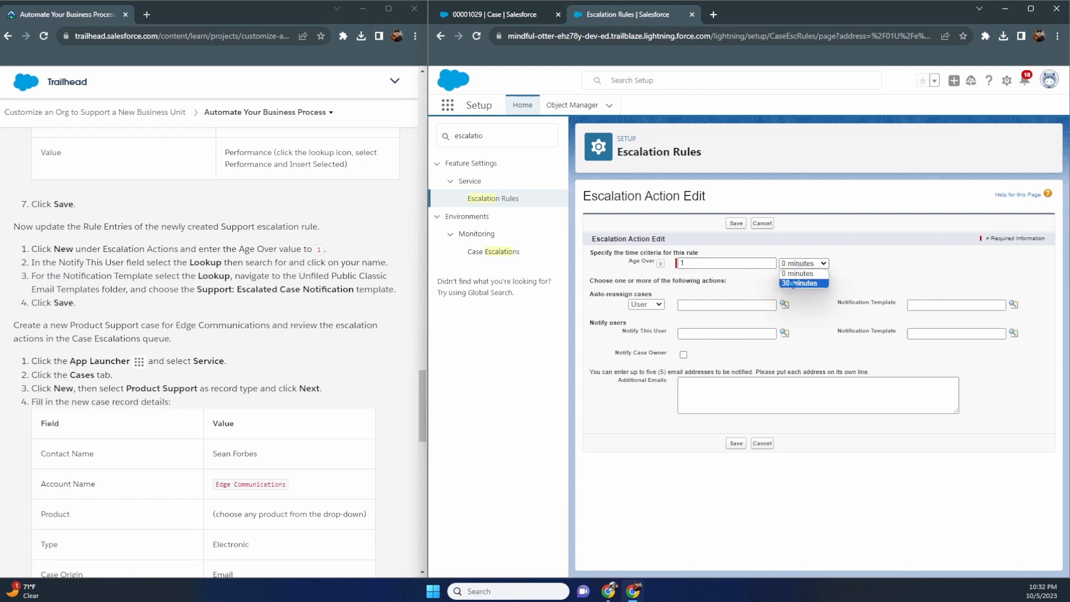
- Re-enter Age Over as 1 and set the extra time back to 0 minutes
double_click(727, 263)
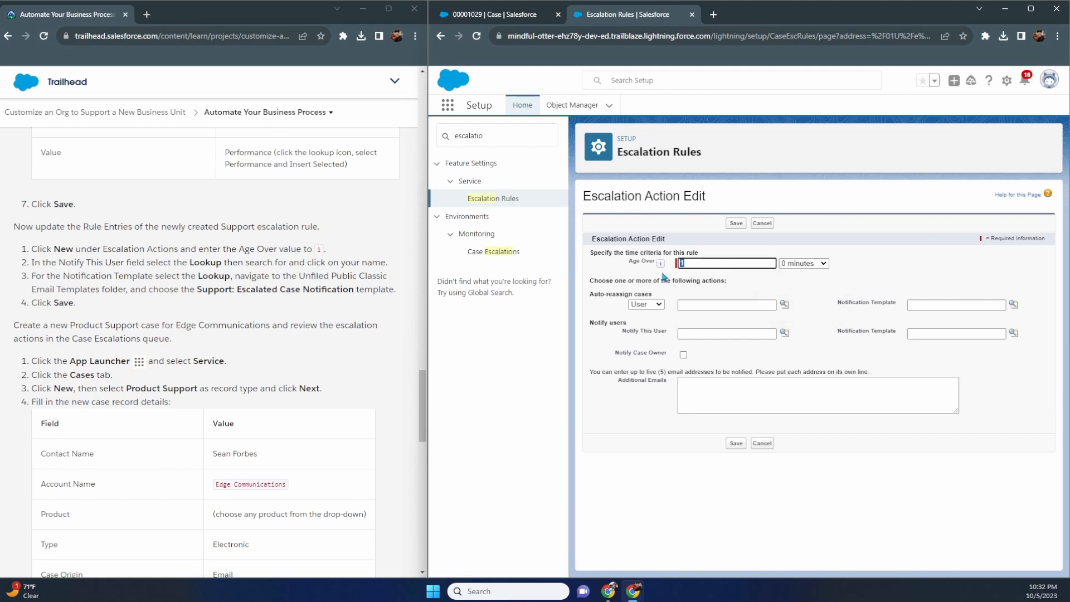
type("0")
left_click(818, 266)
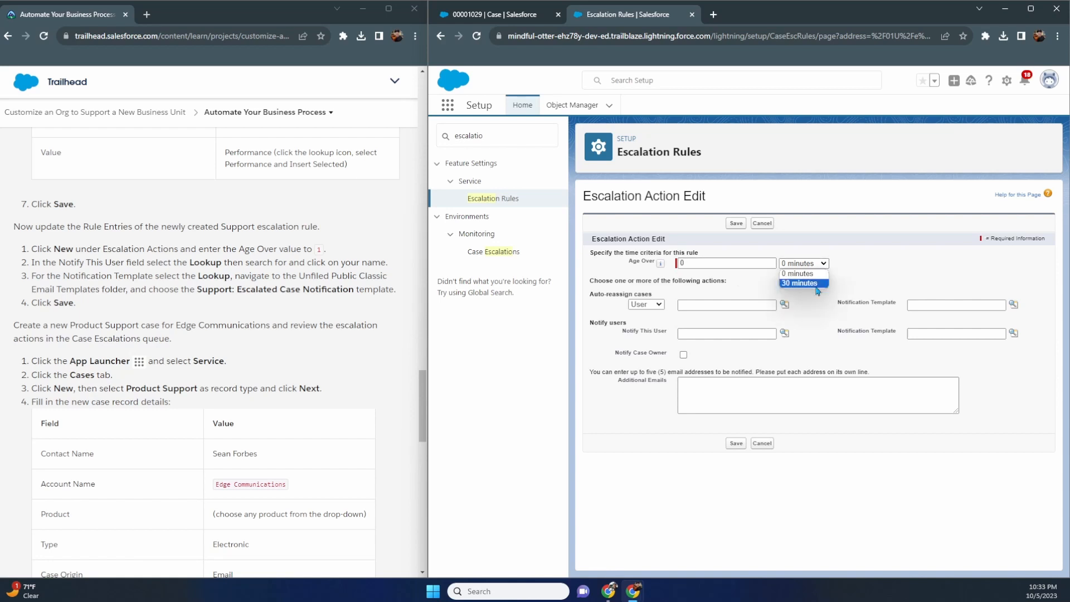
left_click(815, 283)
double_click(762, 263)
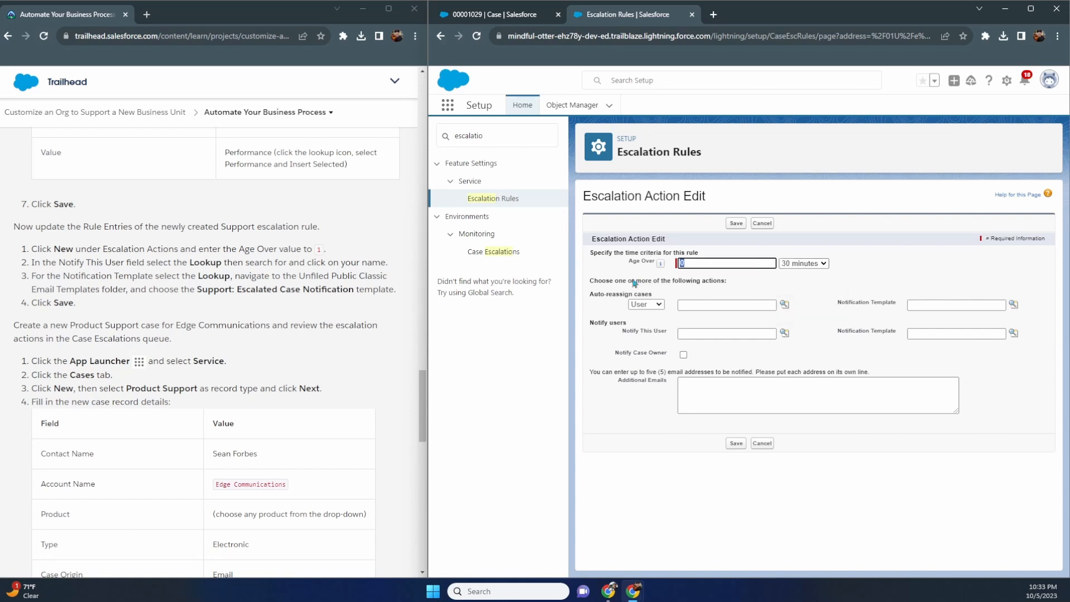
type("1")
left_click(806, 265)
left_click(805, 275)
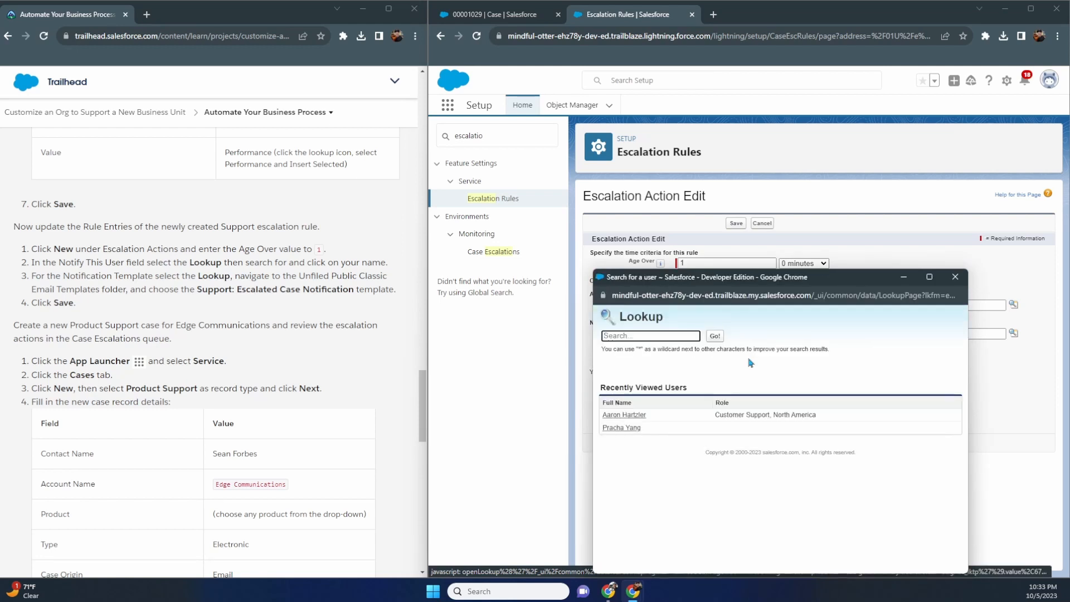
- Reassign escalated cases to the chosen user with the Support: Escalated Case Notification template
left_click(623, 427)
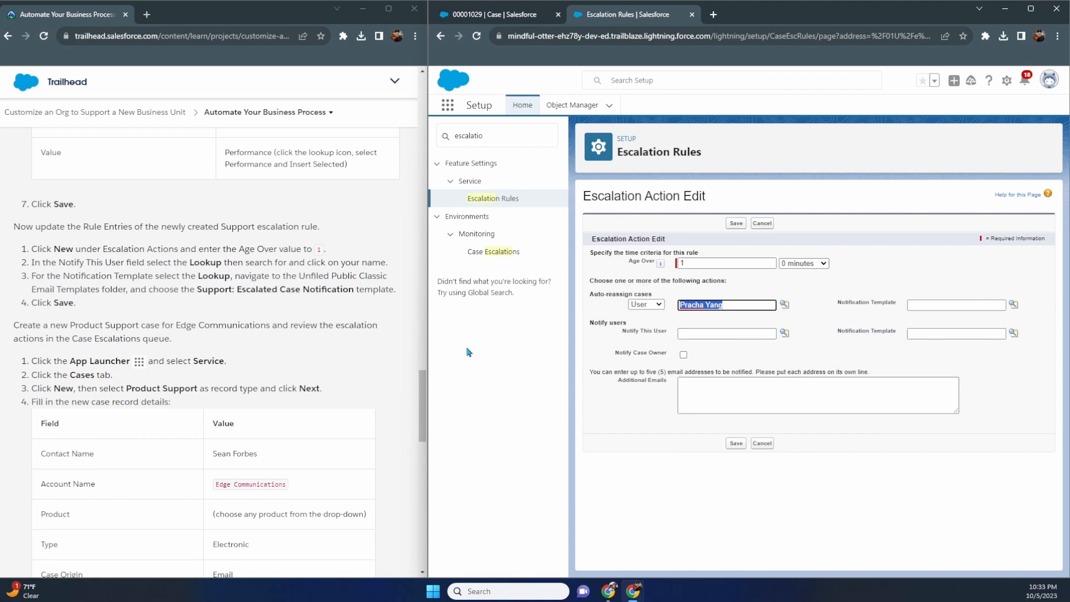
left_click(1013, 304)
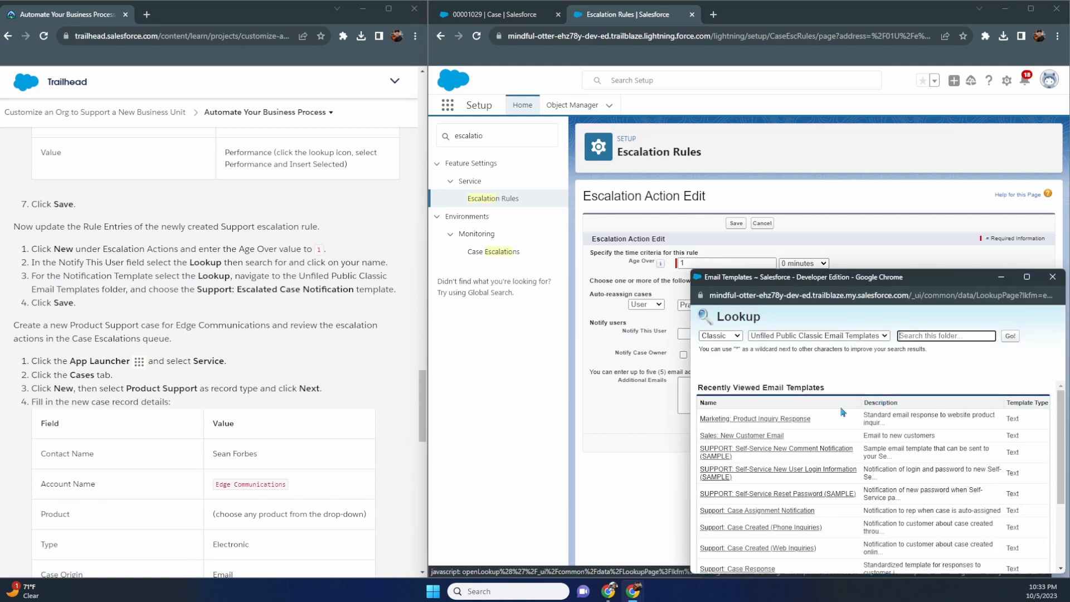
scroll(842, 411, "down", 1)
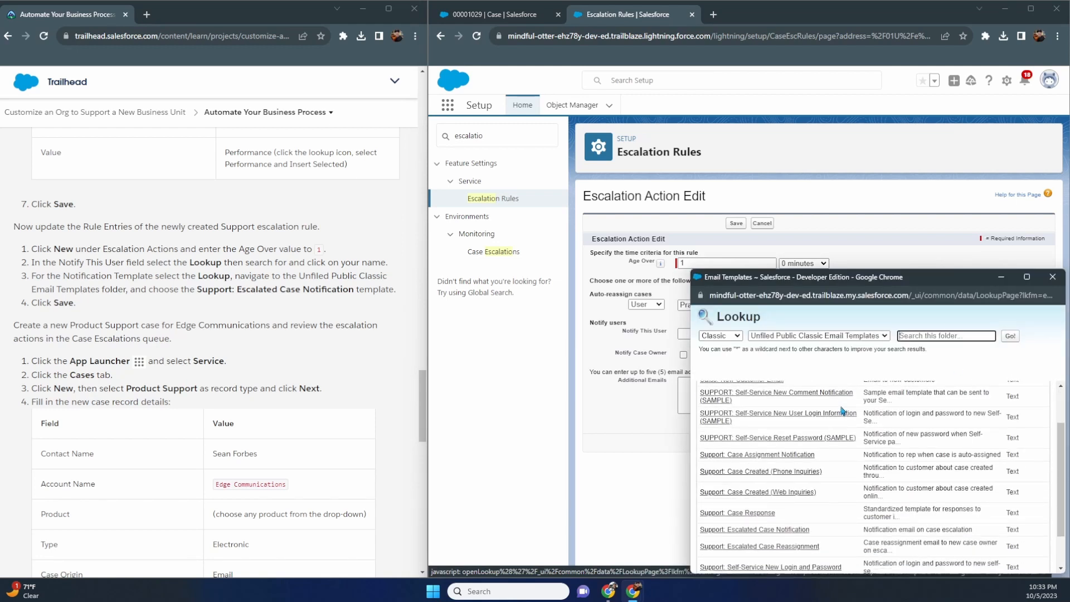
scroll(843, 412, "down", 1)
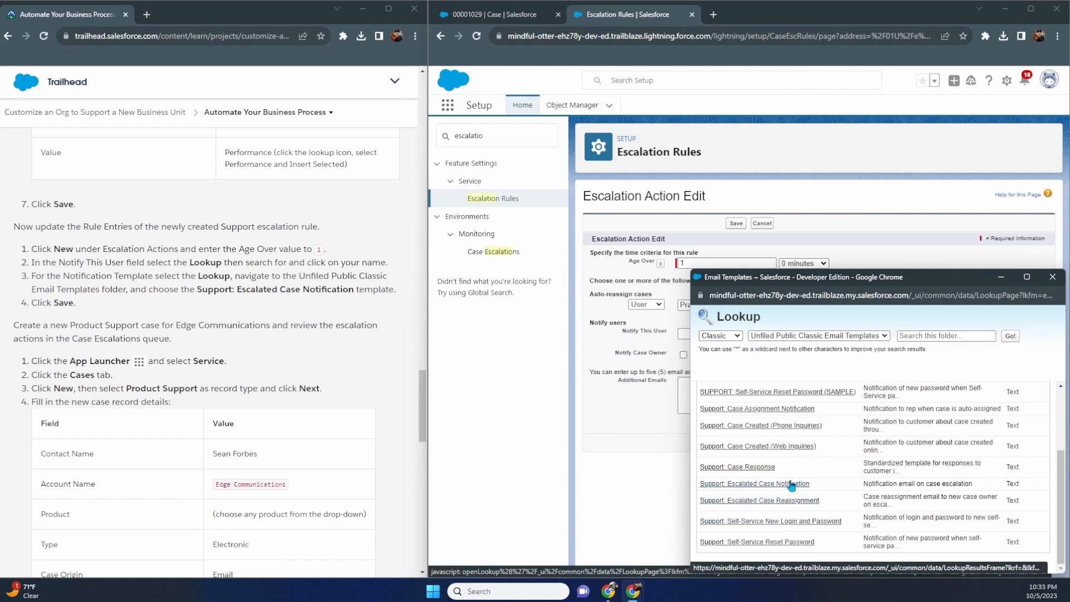
left_click(780, 484)
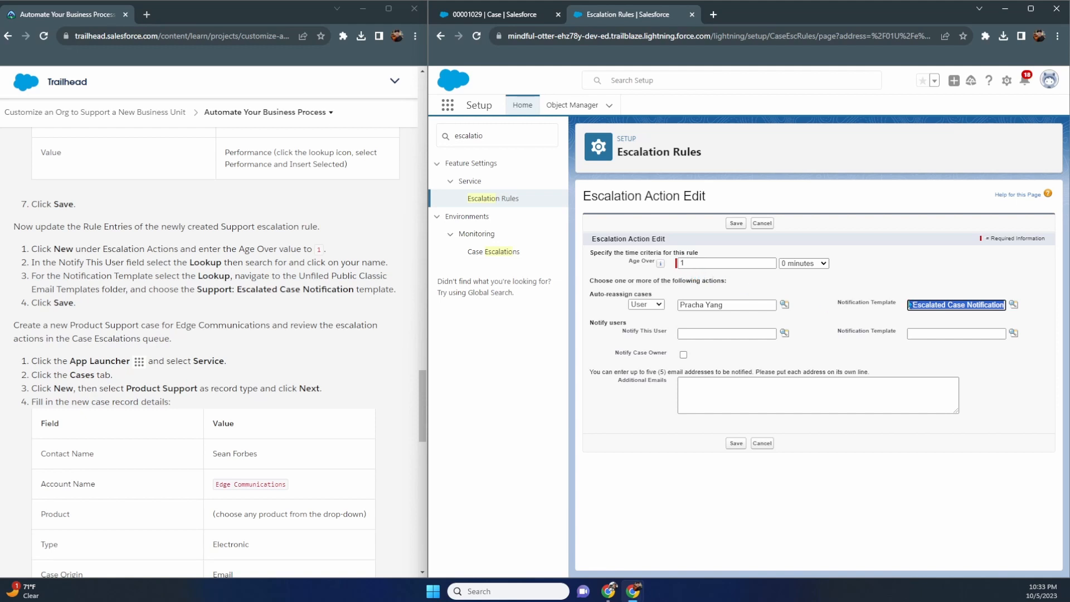
left_click_drag(729, 307, 661, 344)
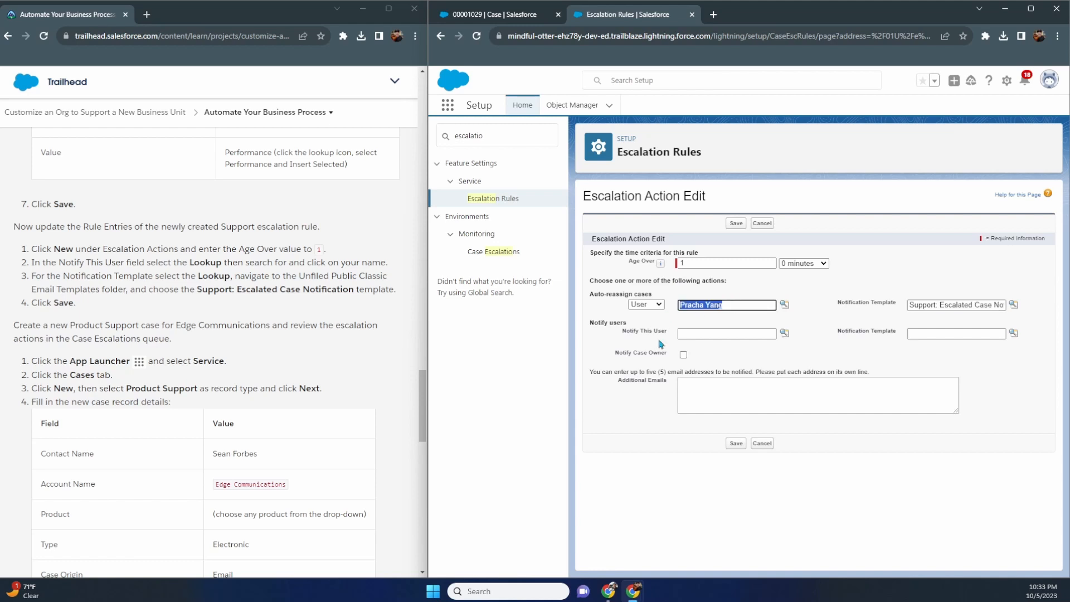
- Save the 1 Hour 0 Minutes escalation action and review the rule criteria, including Performance
left_click(736, 444)
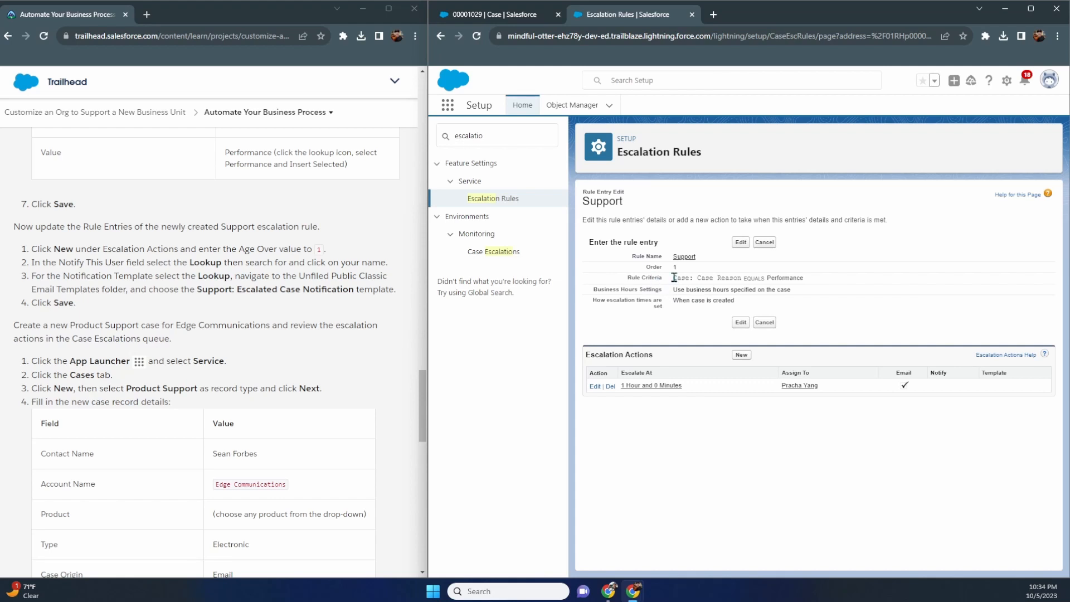
left_click_drag(674, 278, 685, 277)
left_click_drag(768, 278, 838, 281)
left_click(715, 393)
- Look over the rule entry, then return to case 00001029 Renew Warranty
scroll(367, 293, "down", 1)
scroll(368, 293, "down", 1)
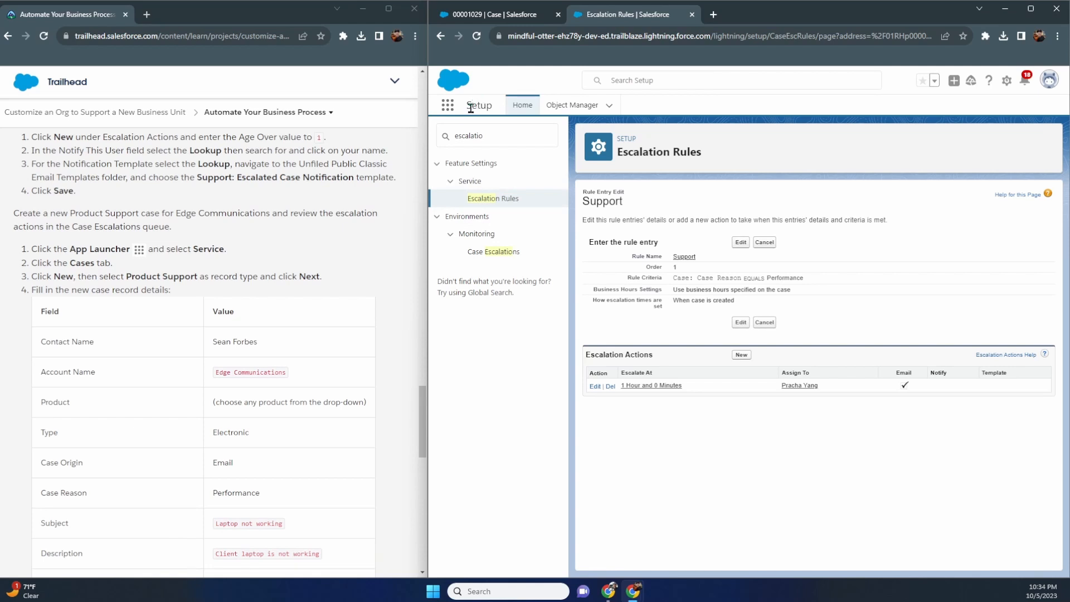
left_click(511, 16)
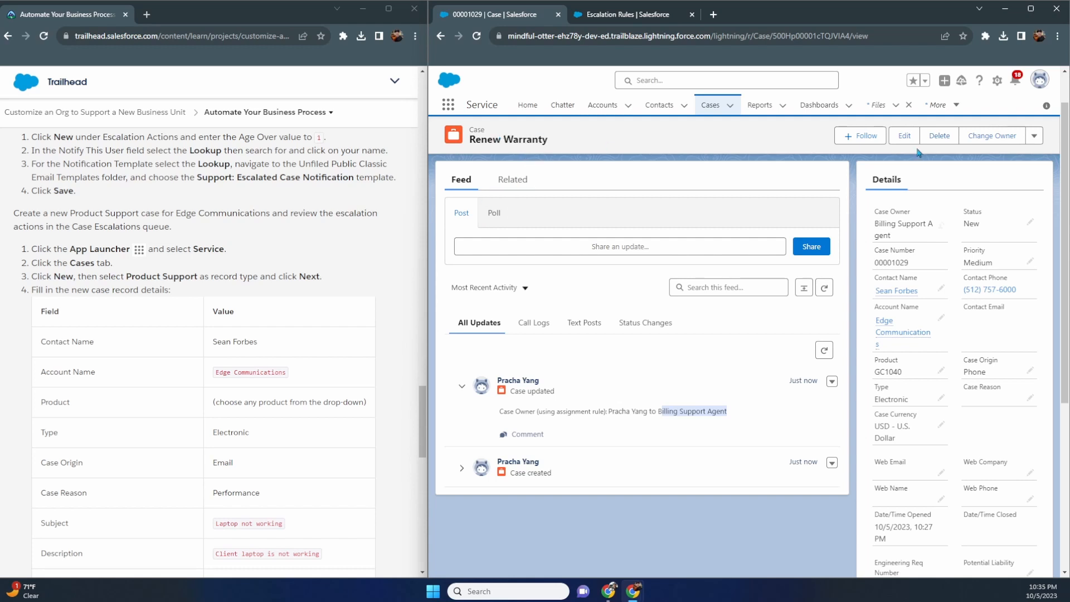
- Start a new Product Support case with a contact, Edge Communications account and product GC1040
left_click(711, 105)
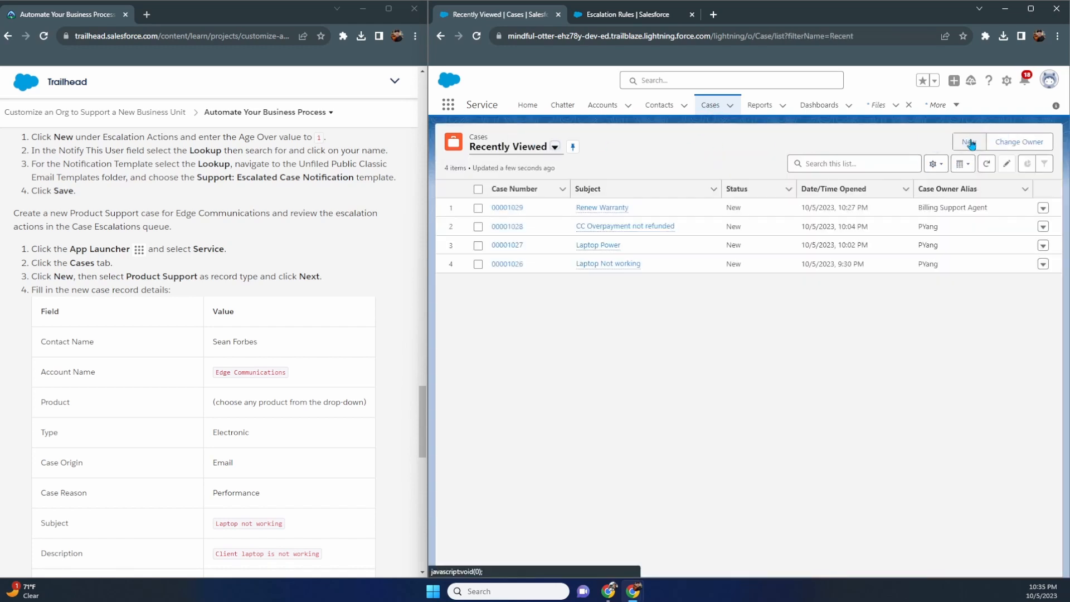
left_click(969, 142)
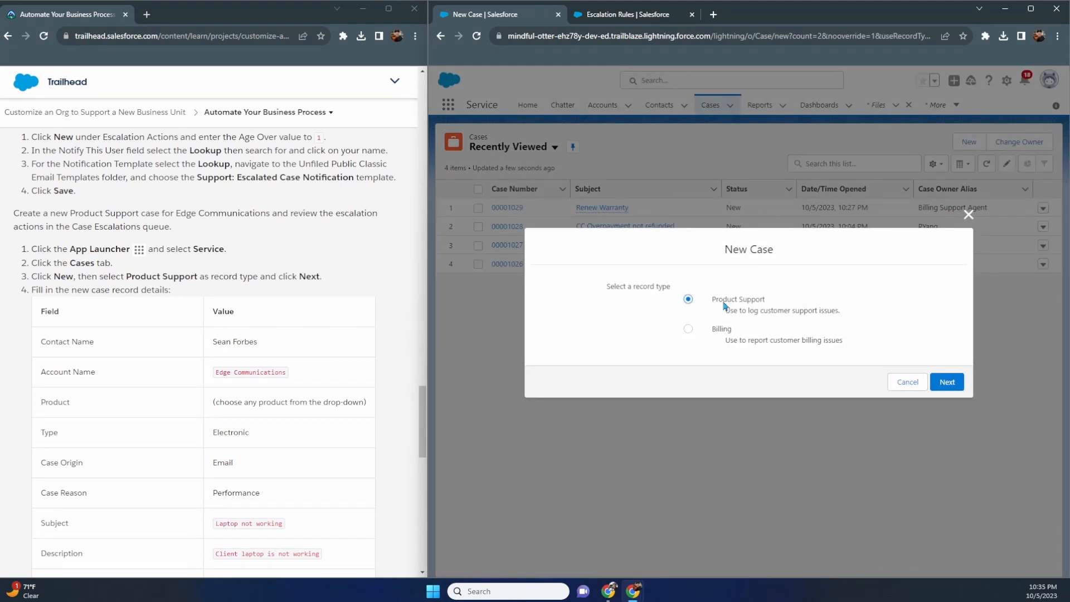
left_click(943, 382)
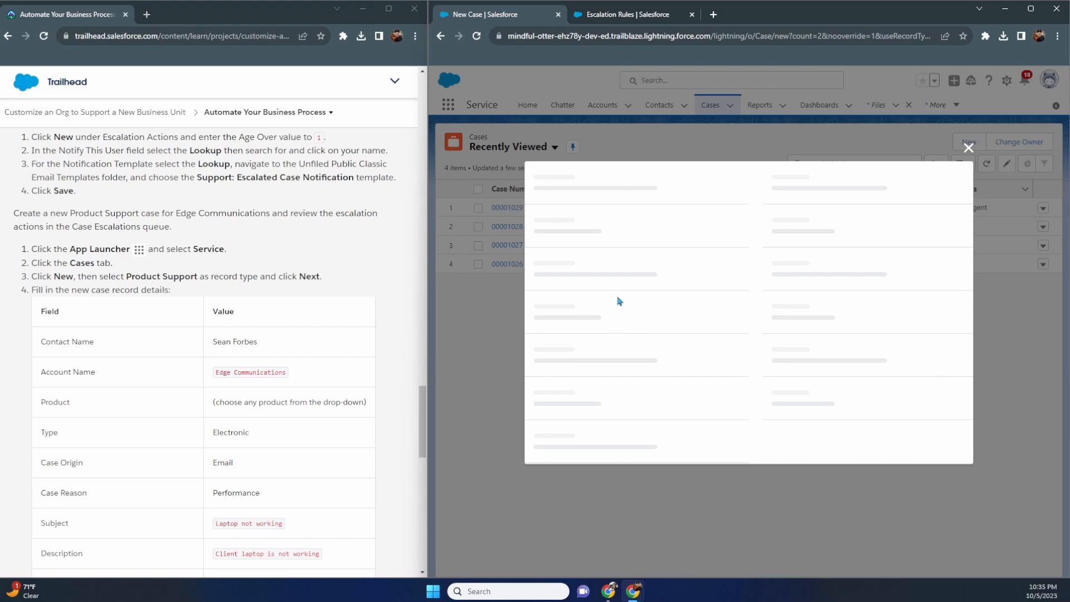
left_click(613, 262)
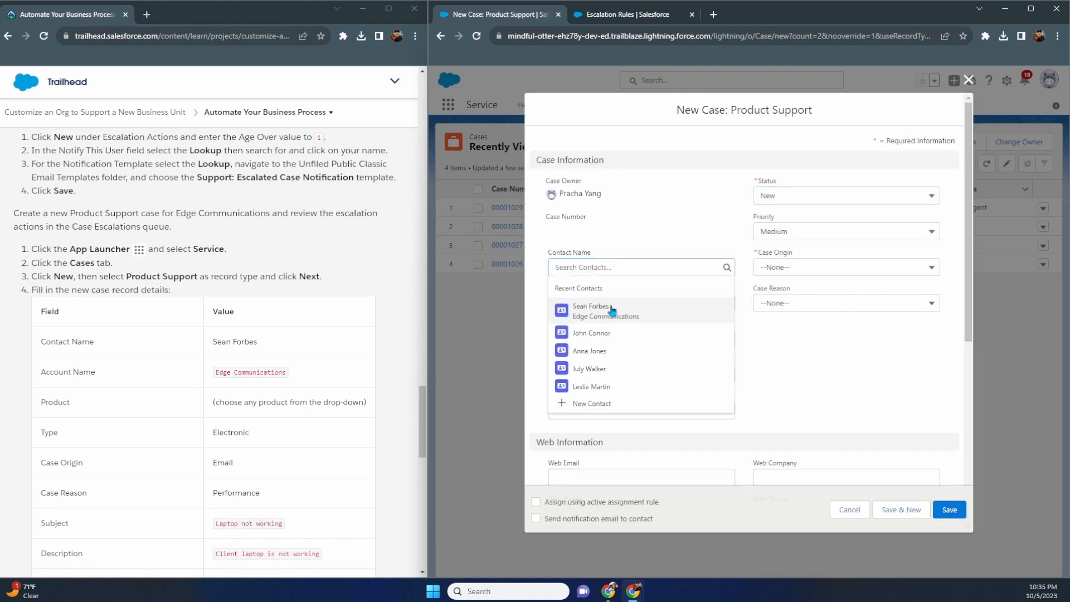
left_click(612, 306)
left_click(607, 342)
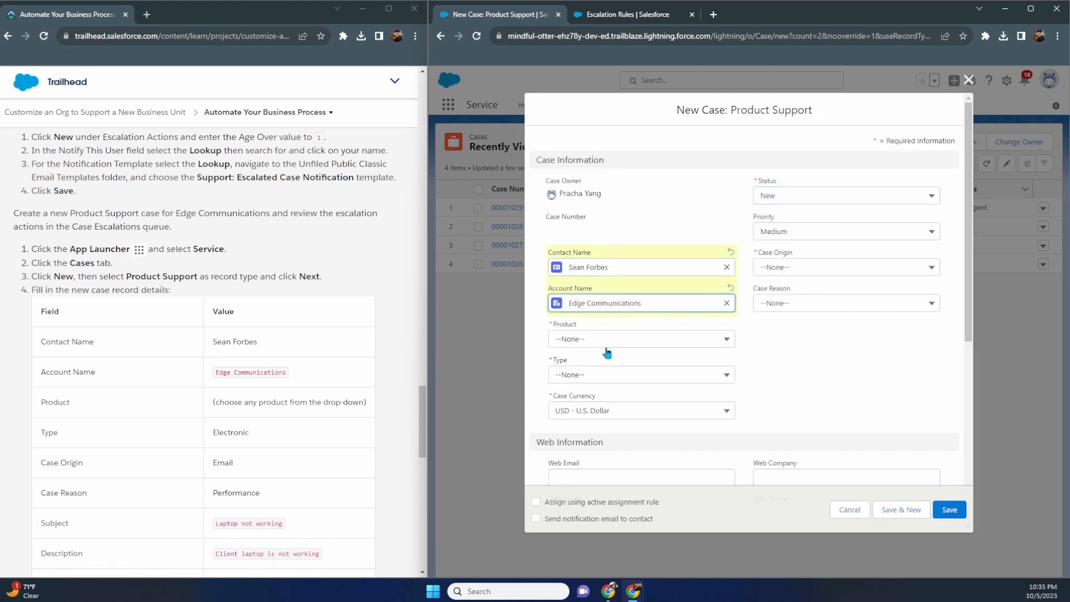
left_click(607, 344)
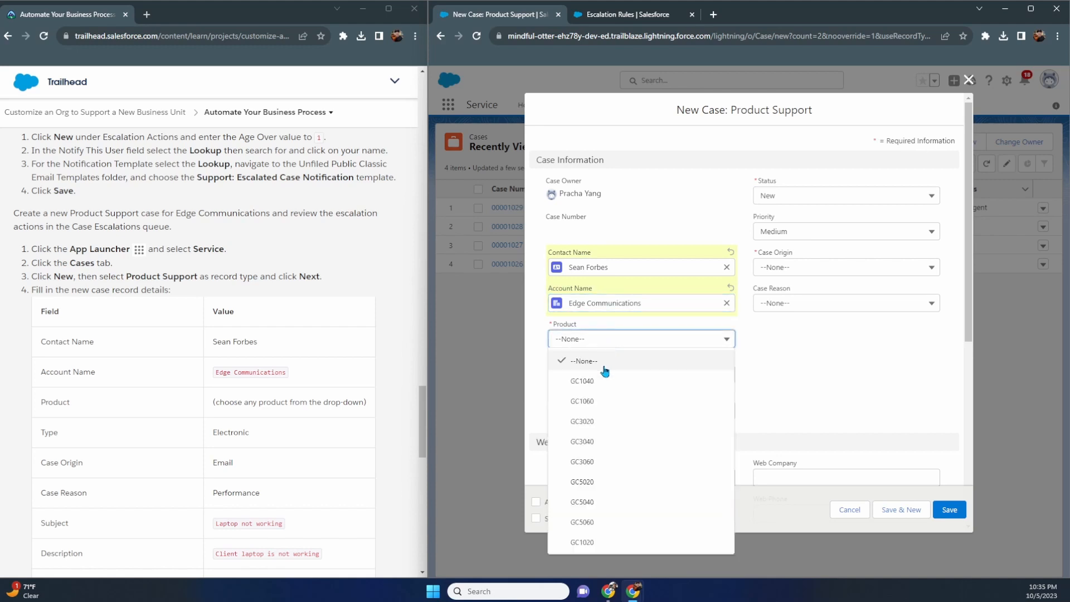
left_click(603, 383)
- Check the case Type choices without picking one, then return to the escalation rules page
left_click(603, 384)
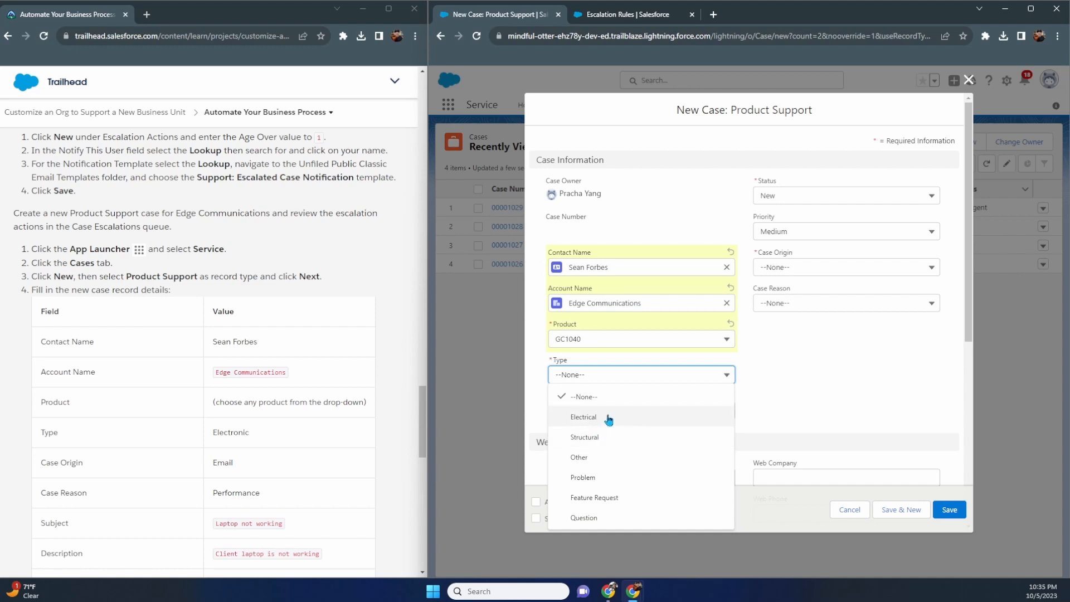
left_click(782, 414)
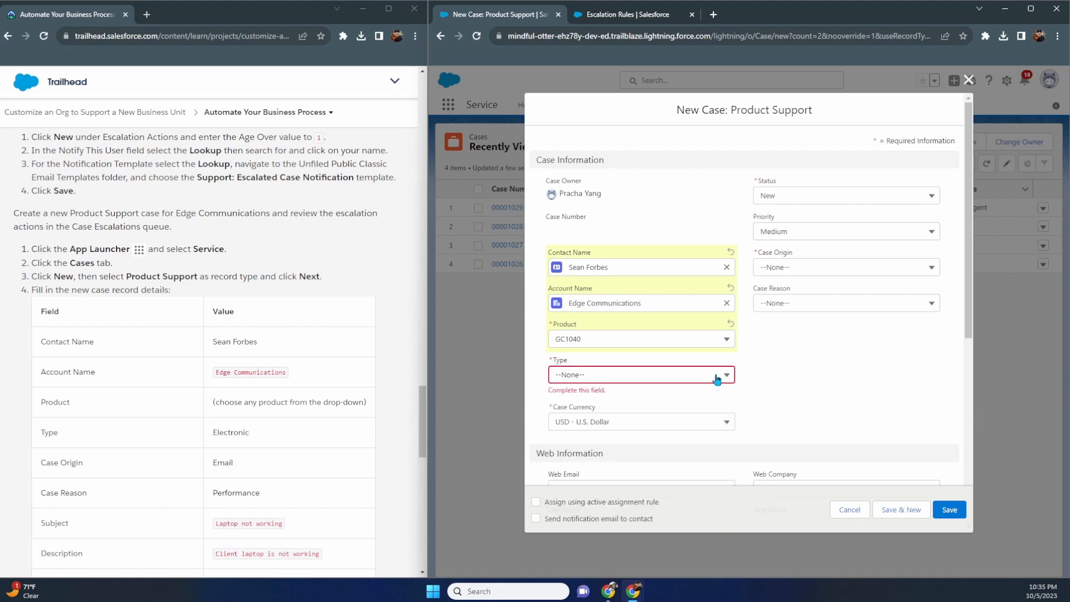
left_click(717, 379)
left_click(789, 394)
left_click(644, 18)
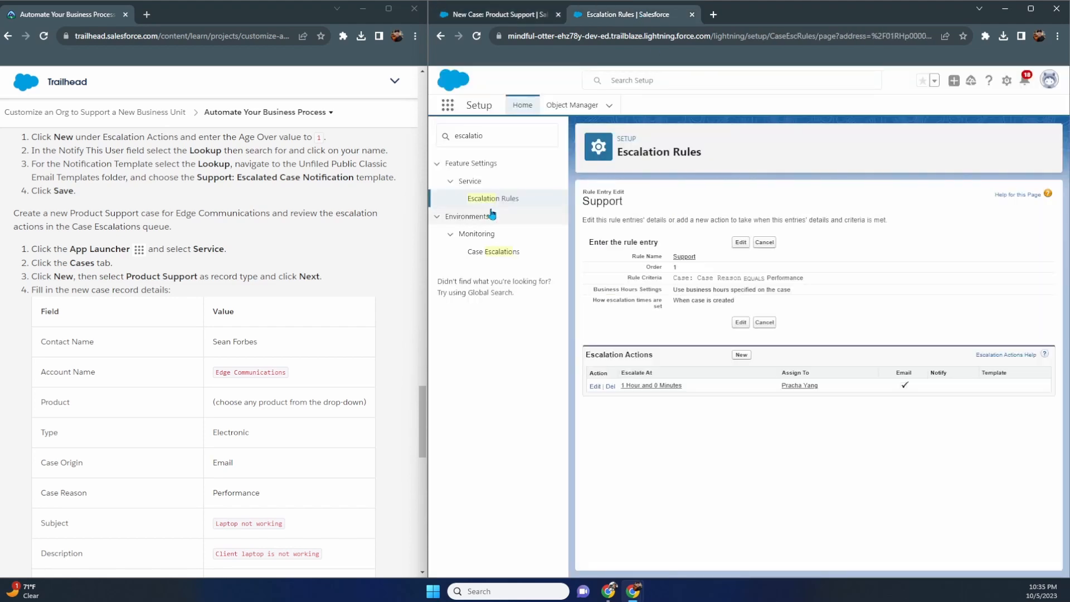
- Find the Case record types in Setup and compare them with the case form's Type values
double_click(496, 144)
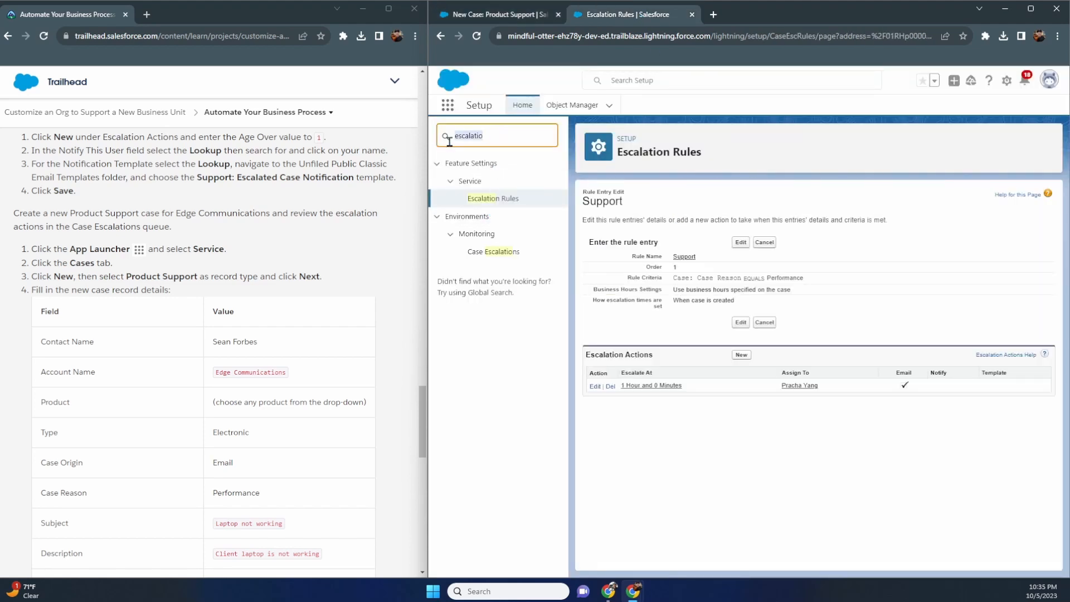
type("rec")
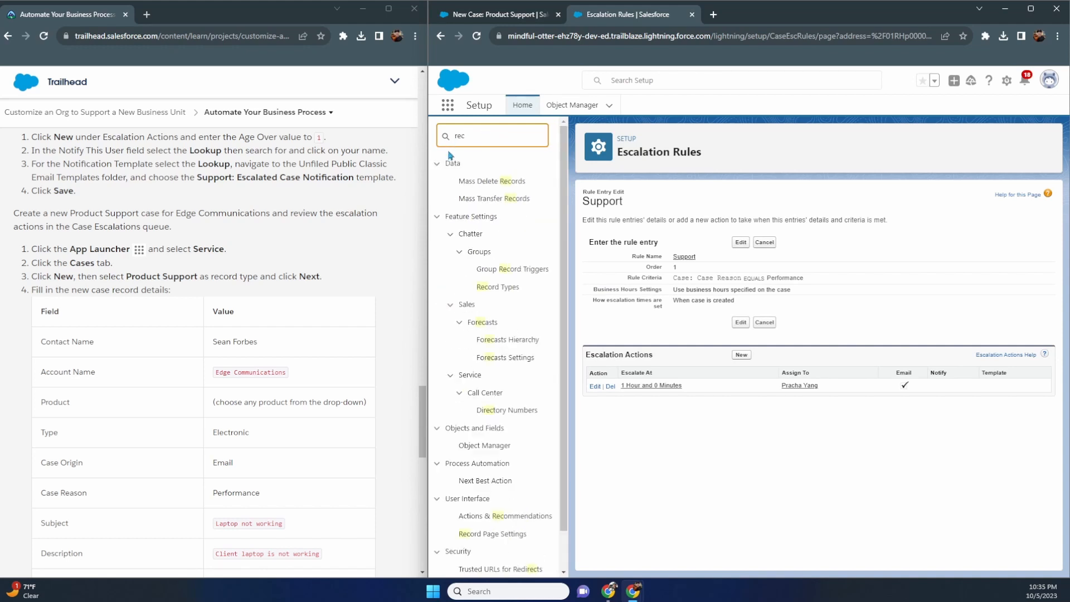
left_click(572, 105)
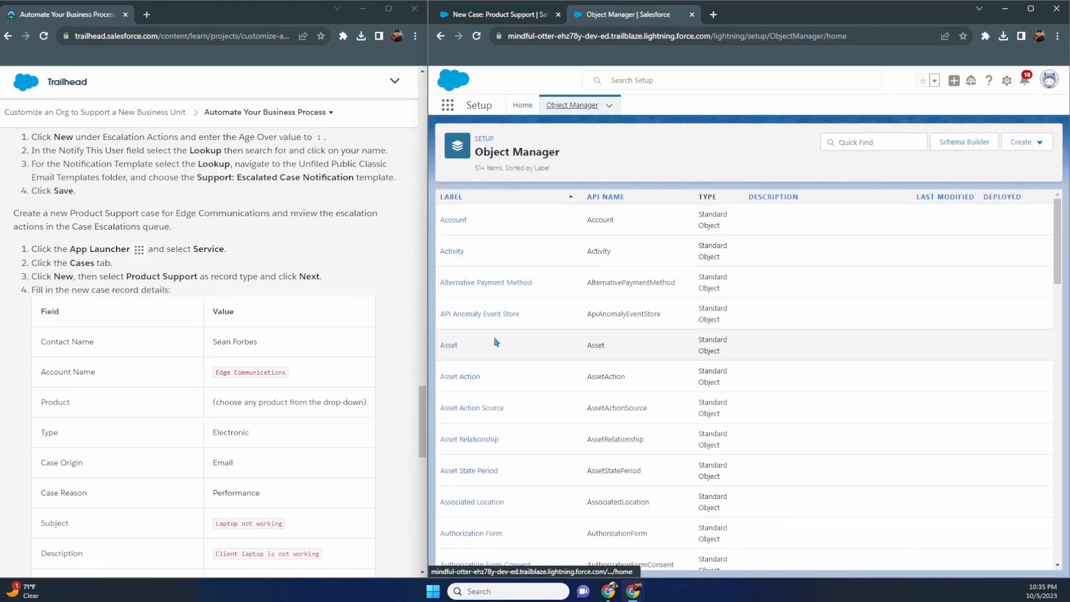
scroll(494, 351, "down", 10)
left_click(496, 379)
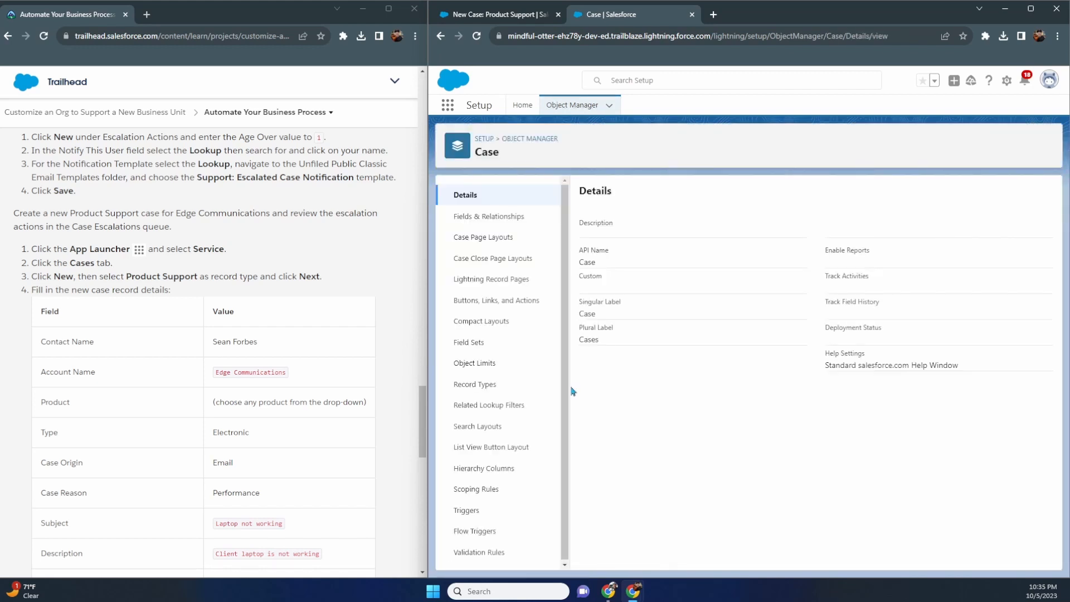
left_click(489, 390)
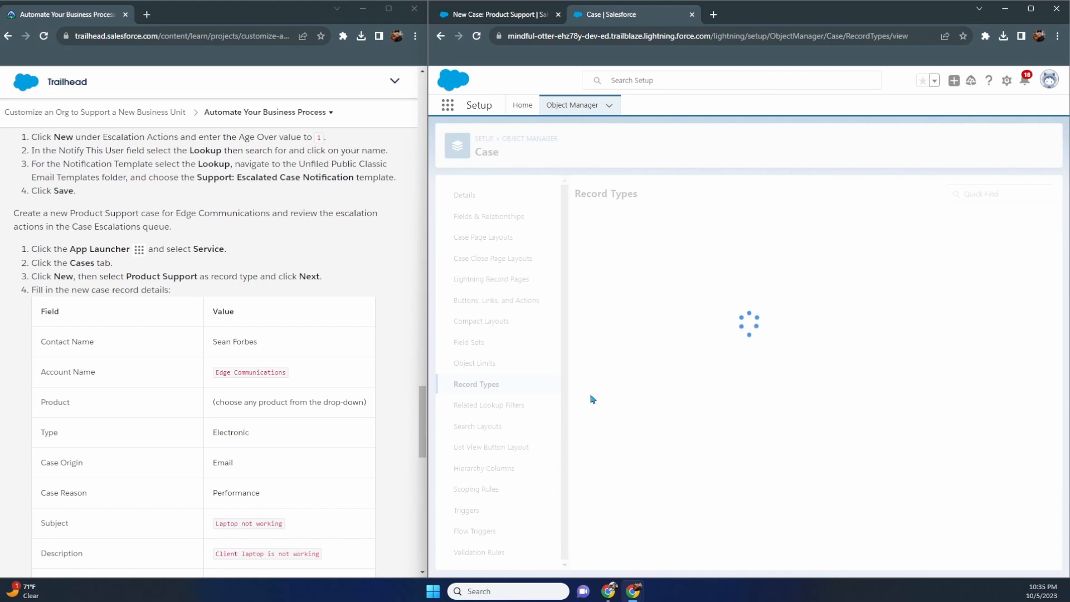
left_click(509, 21)
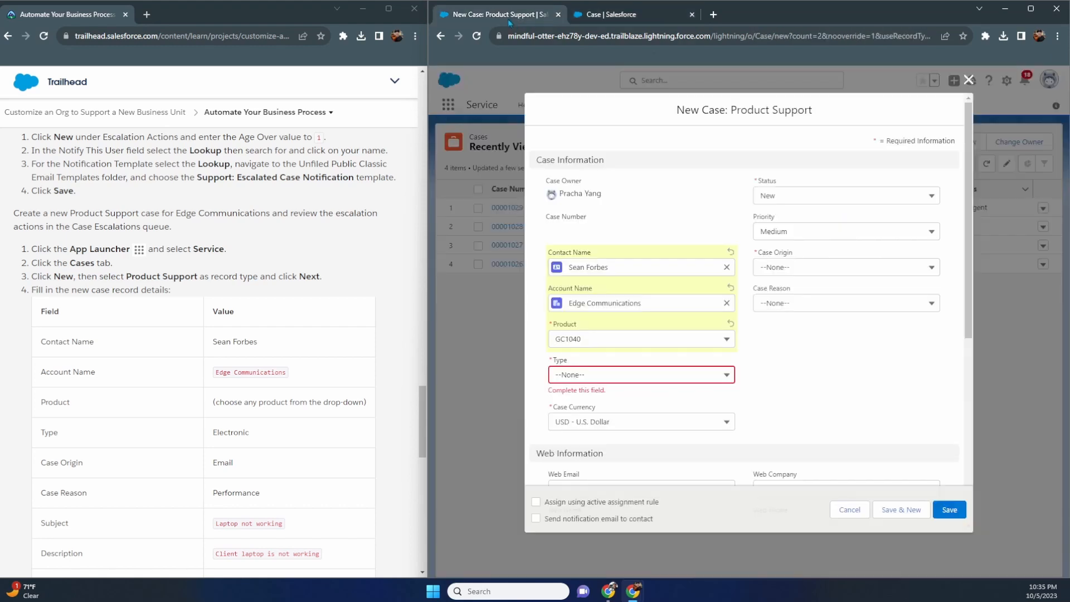
left_click(589, 376)
left_click(612, 14)
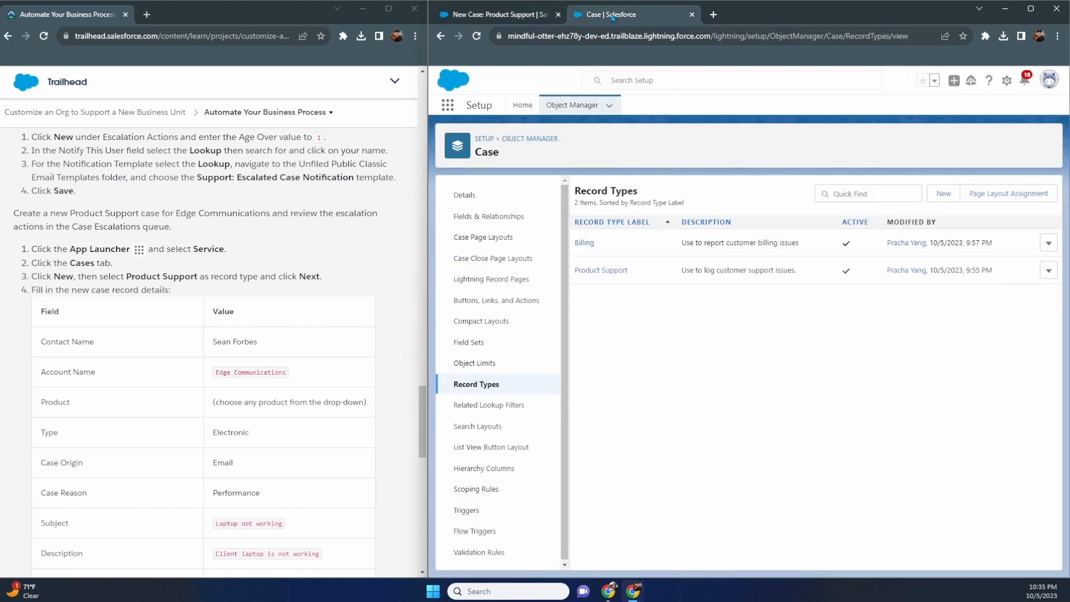
- Replace Electrical with Electronic in the Product Support record type's Type values and save
left_click(604, 272)
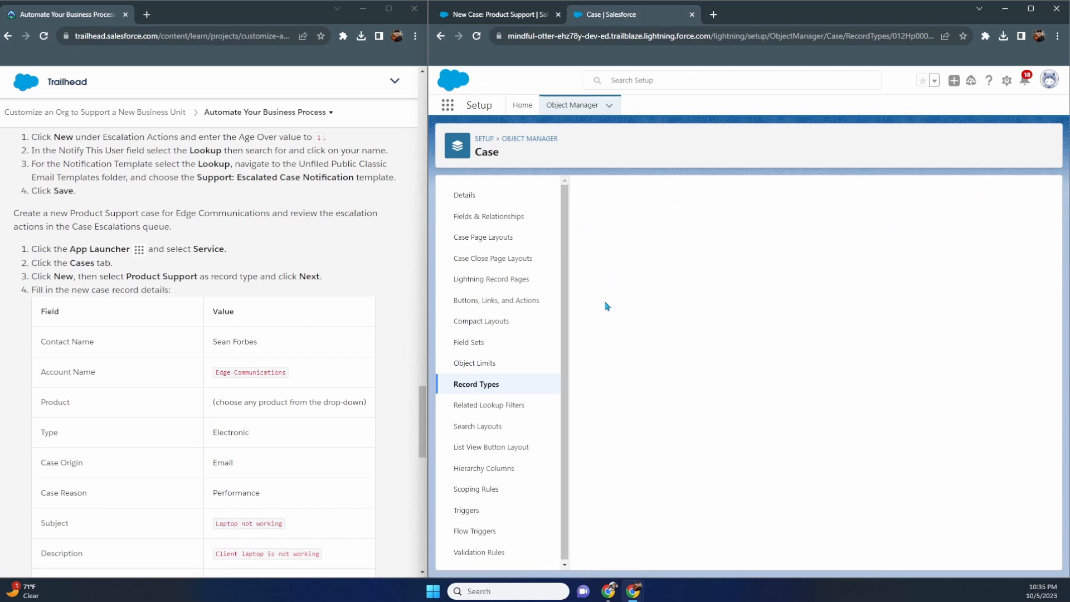
left_click(589, 454)
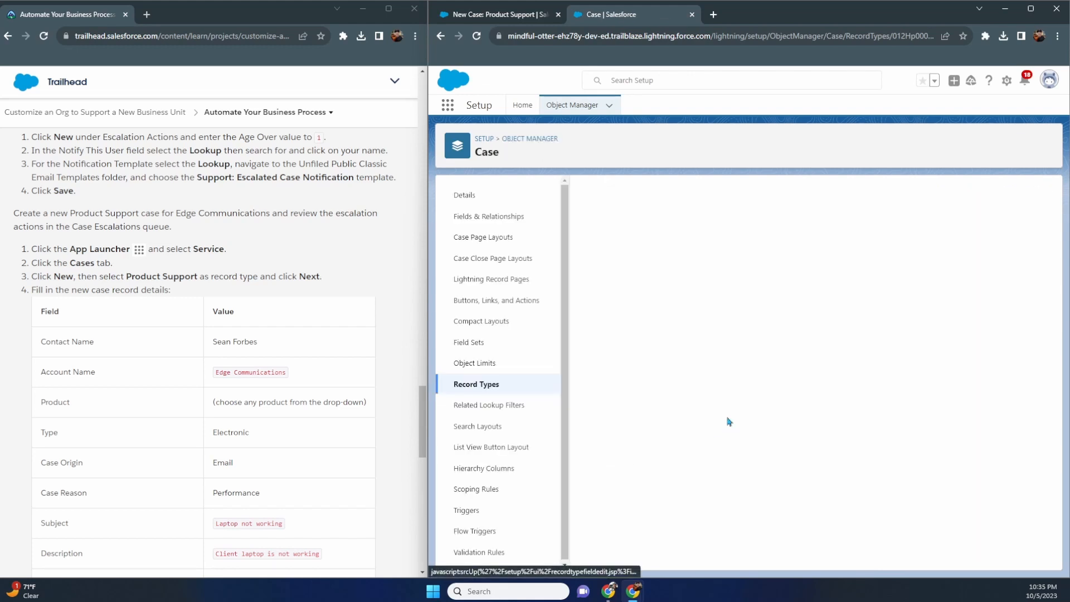
left_click(696, 316)
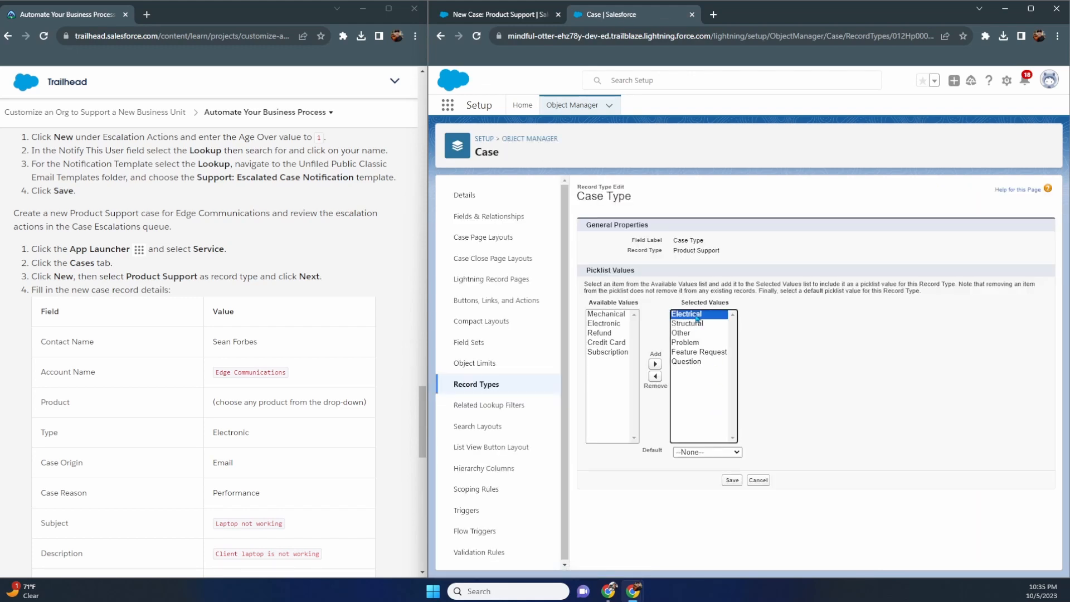
left_click(656, 376)
left_click(612, 333)
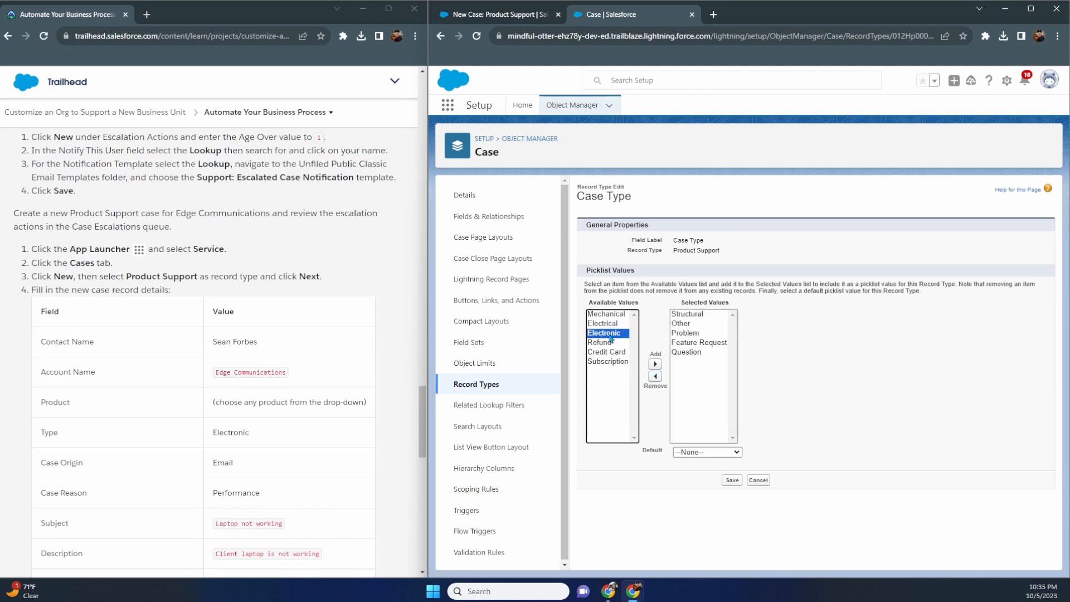
left_click(659, 365)
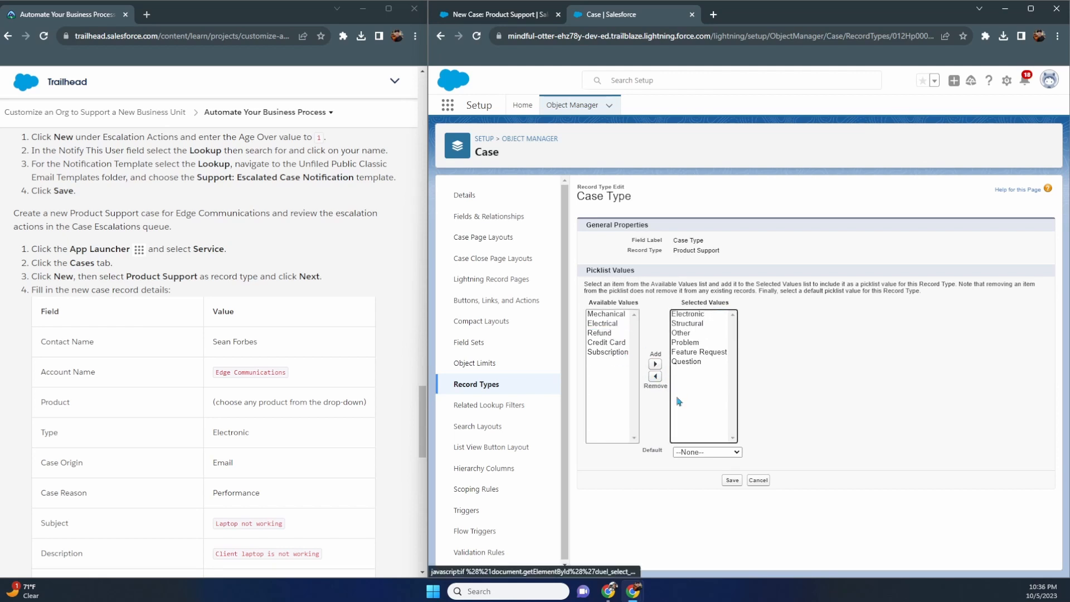
left_click(732, 480)
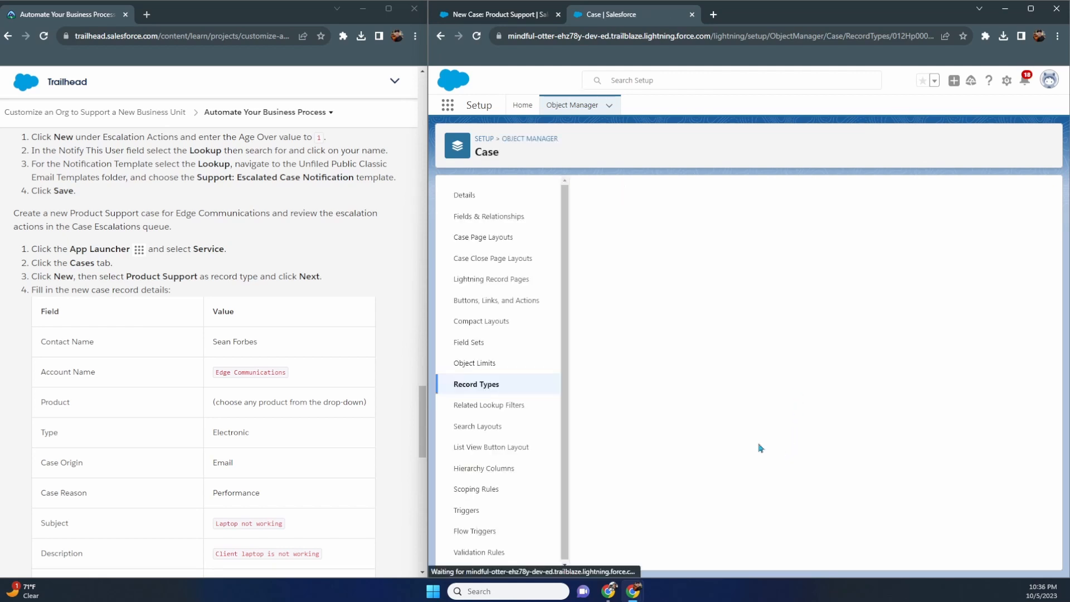
left_click(527, 17)
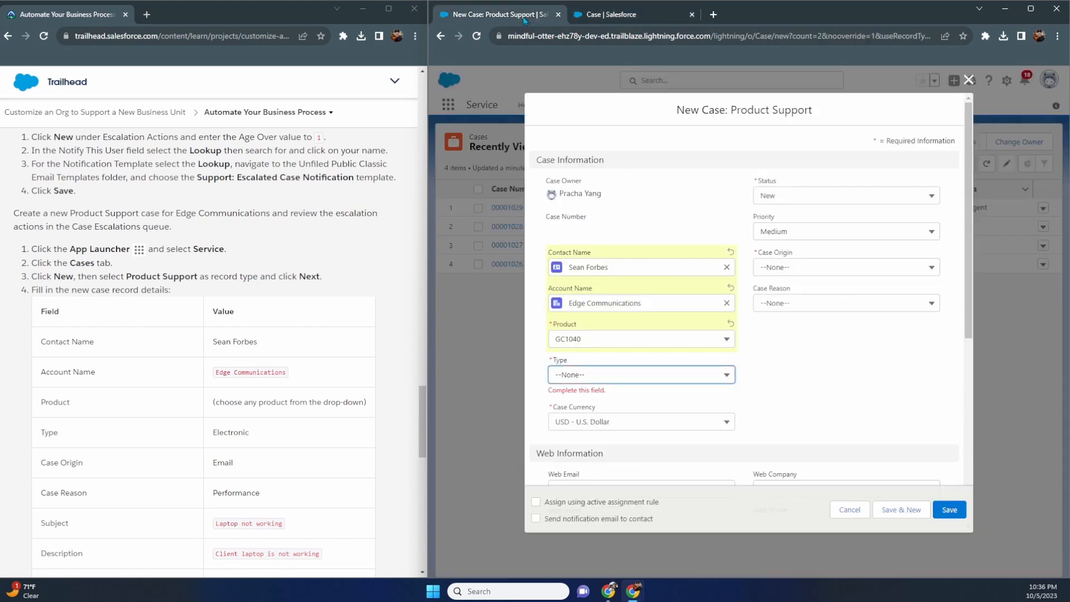
- Discard the filled-in case form and start a fresh Product Support case
left_click(655, 373)
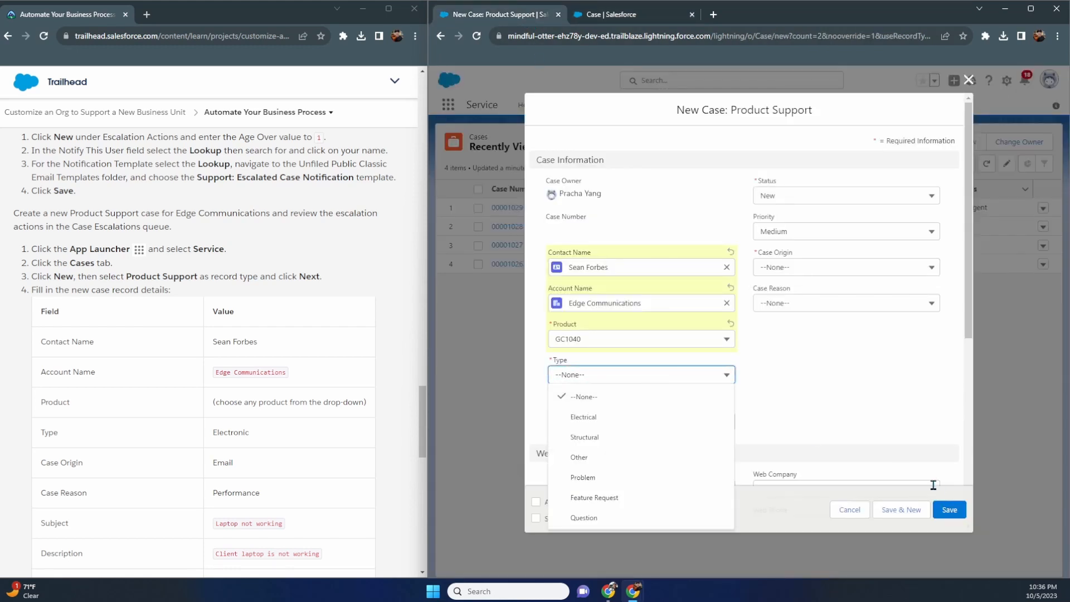
left_click(850, 509)
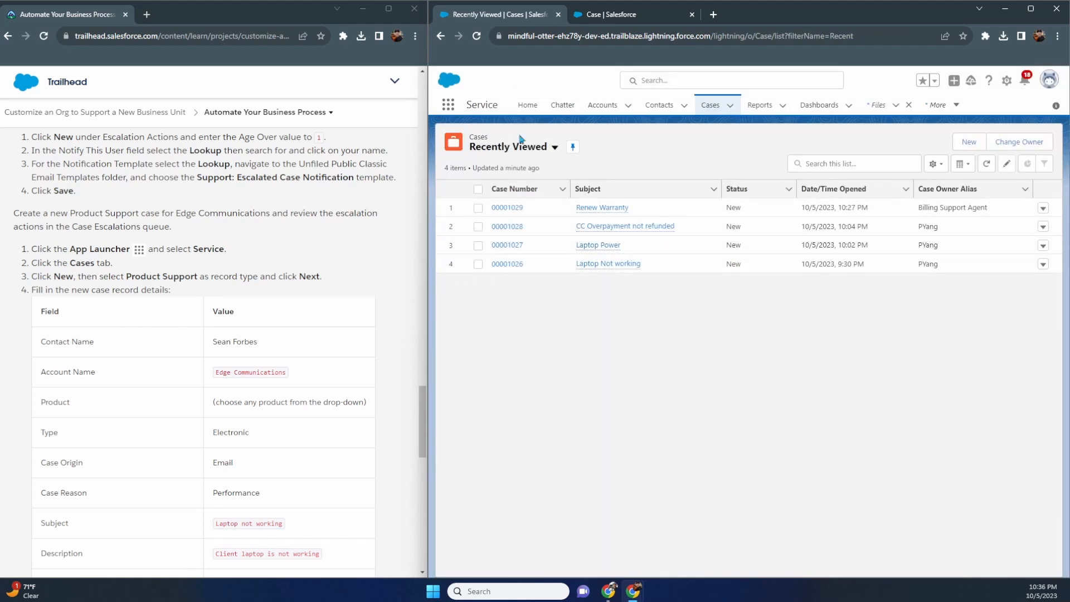
left_click(969, 142)
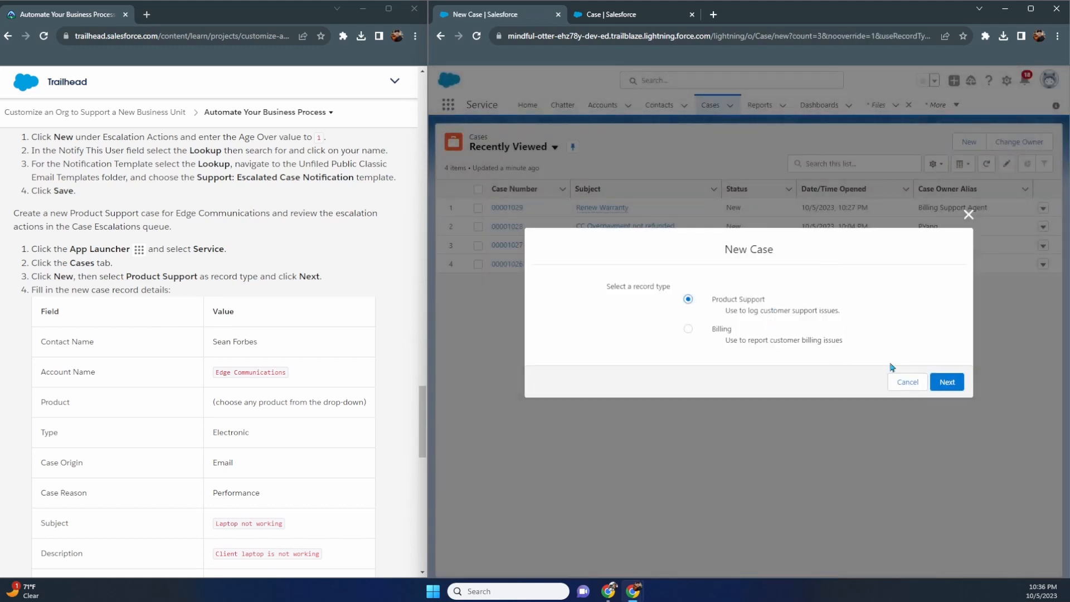
left_click(947, 382)
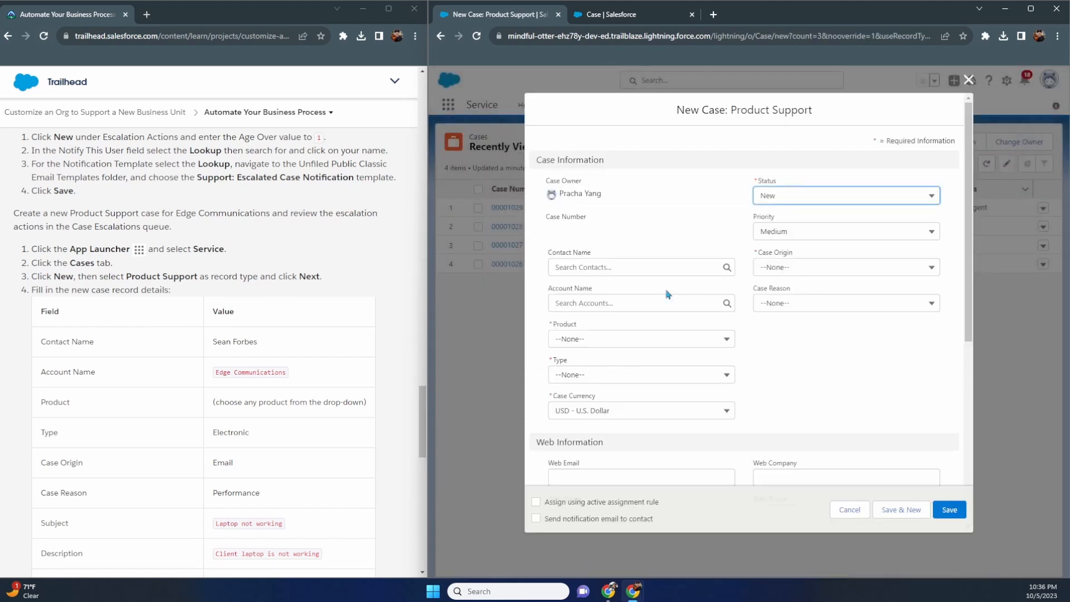
- Check the Type choices for Electronic, then close the form and restart a Product Support case
left_click(635, 376)
left_click(921, 509)
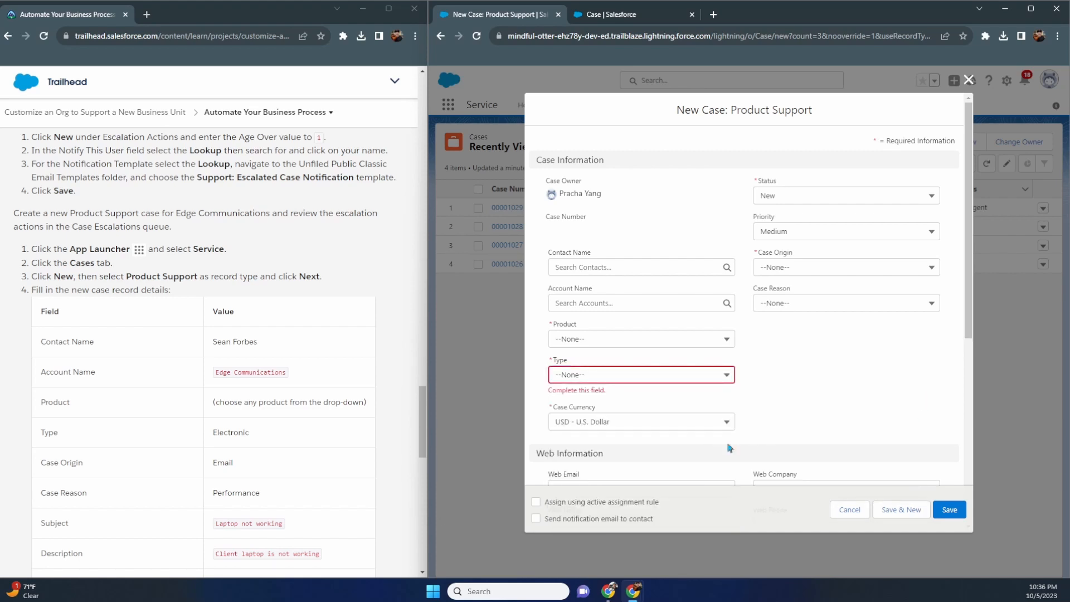
left_click(683, 376)
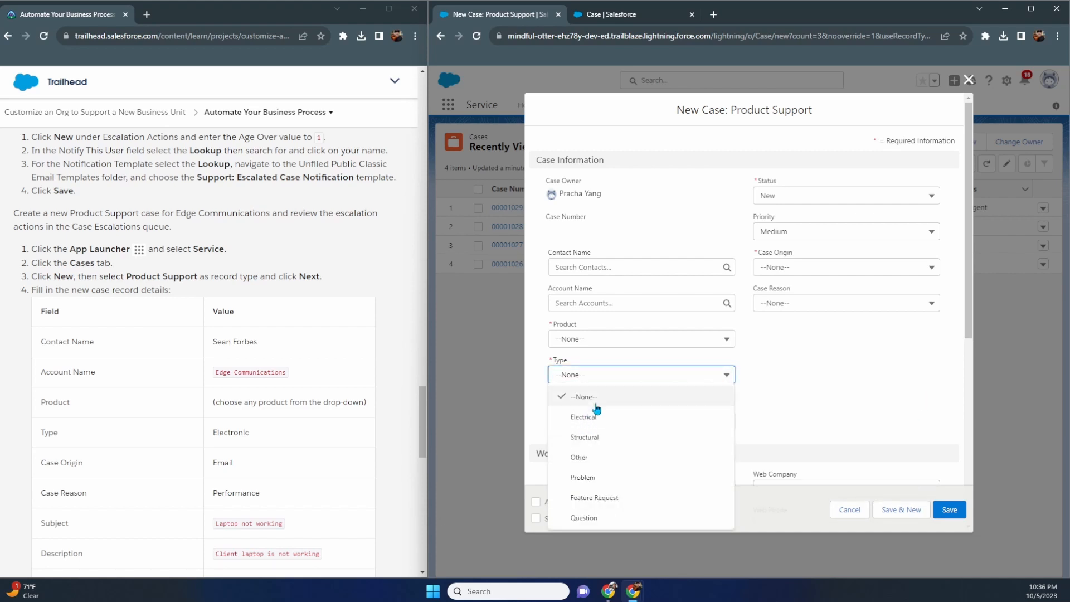
left_click(610, 15)
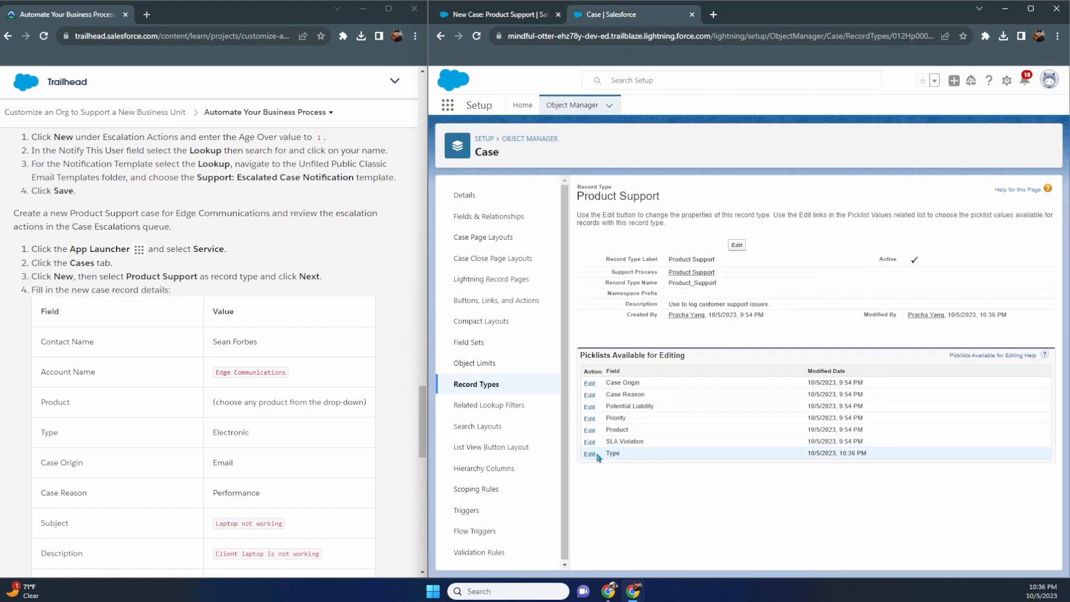
left_click(514, 9)
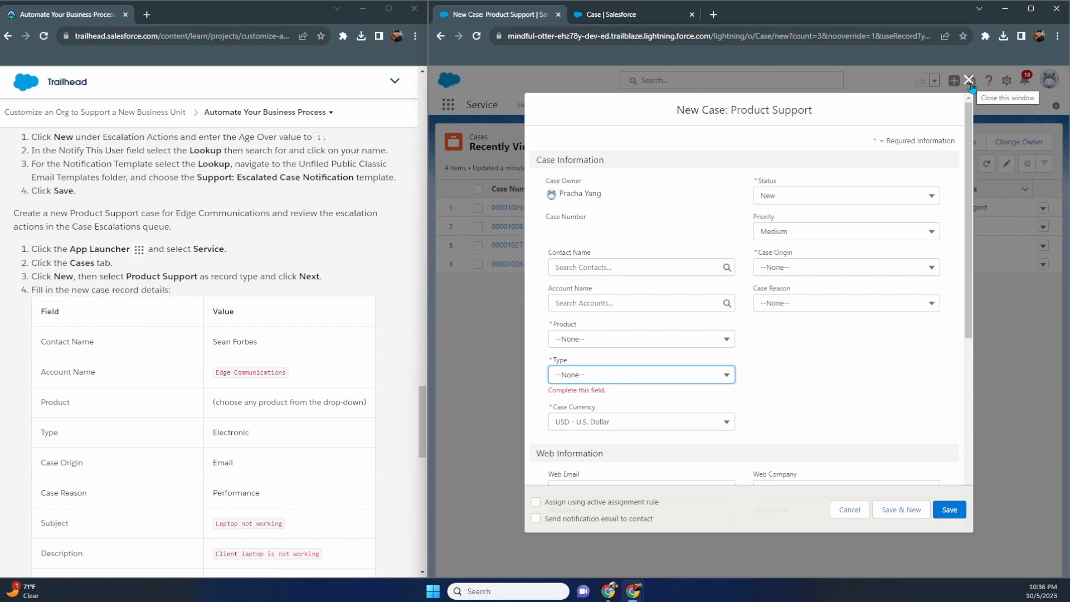
left_click(730, 379)
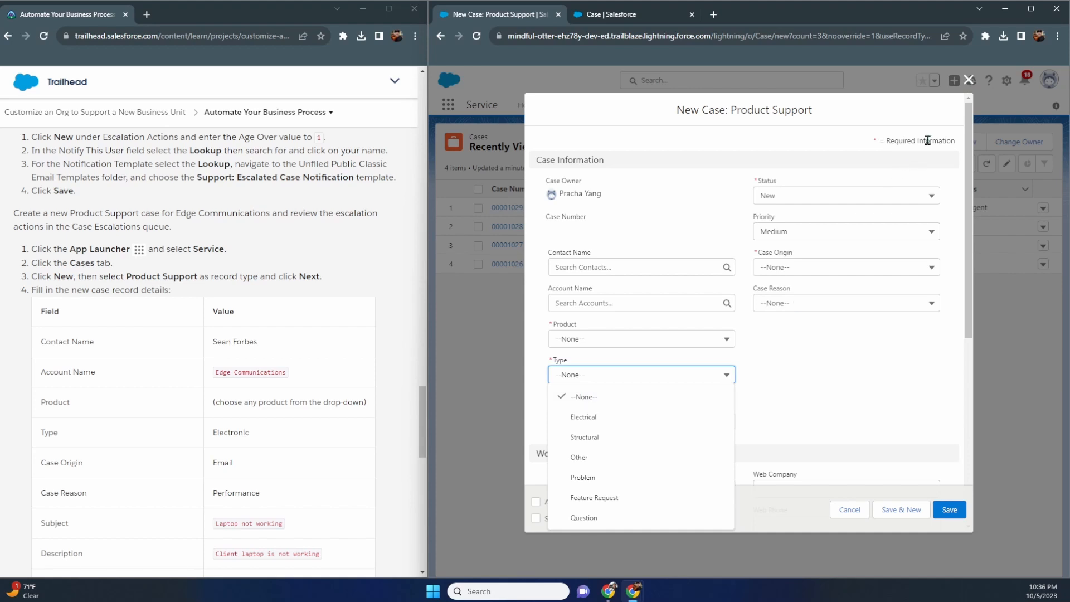
left_click(969, 80)
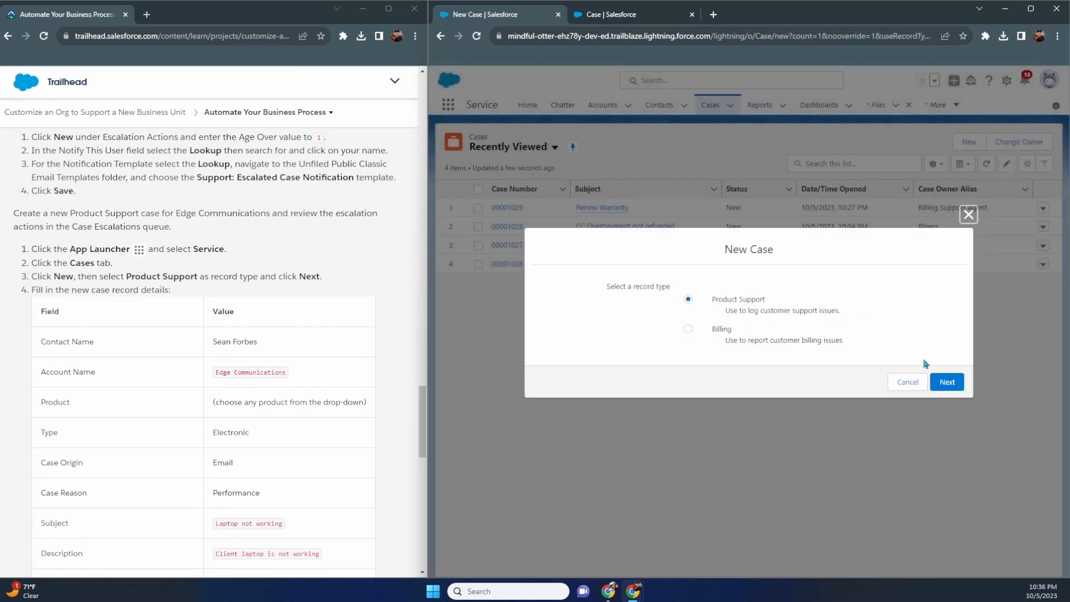
left_click(946, 382)
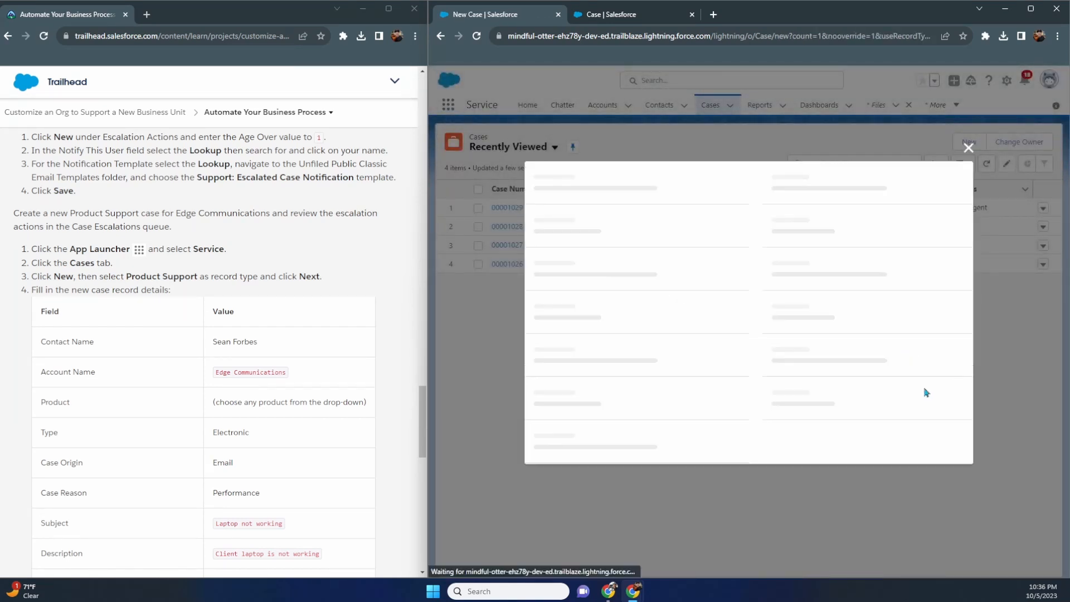
- Open the Type choices on the reloaded Product Support form to confirm Electronic is listed
left_click(610, 375)
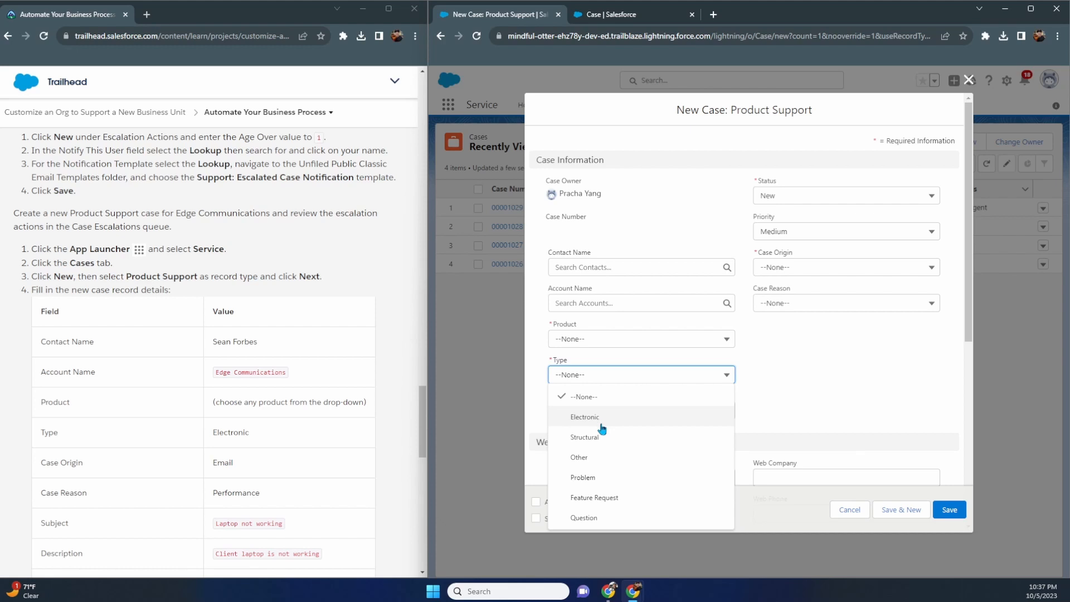
- Set Type to Electronic, pick the contact, Edge Communications account and product GC1040
left_click(602, 423)
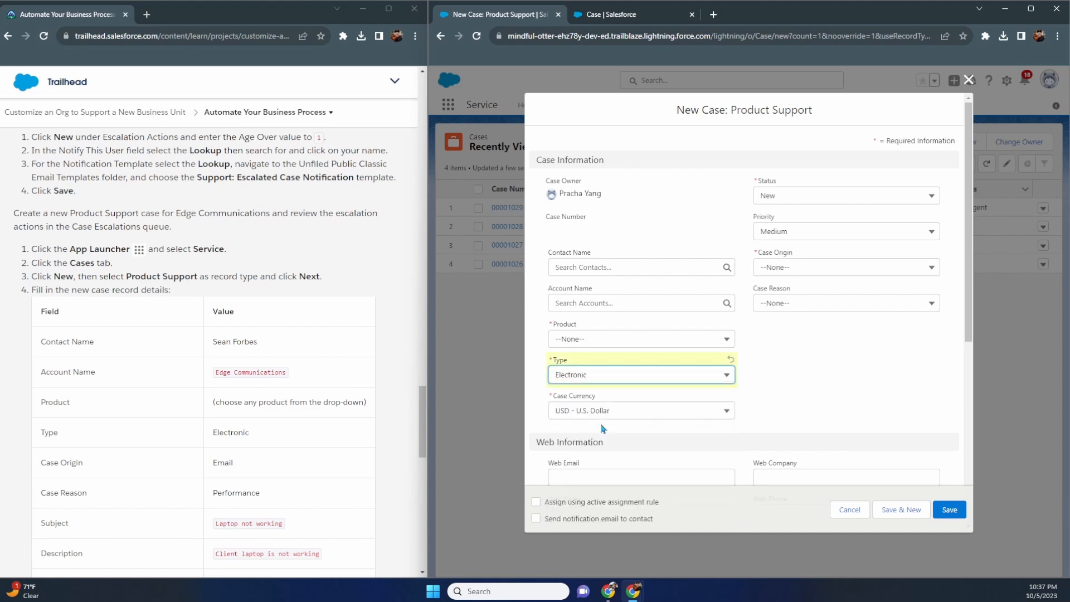
left_click(607, 275)
left_click(602, 310)
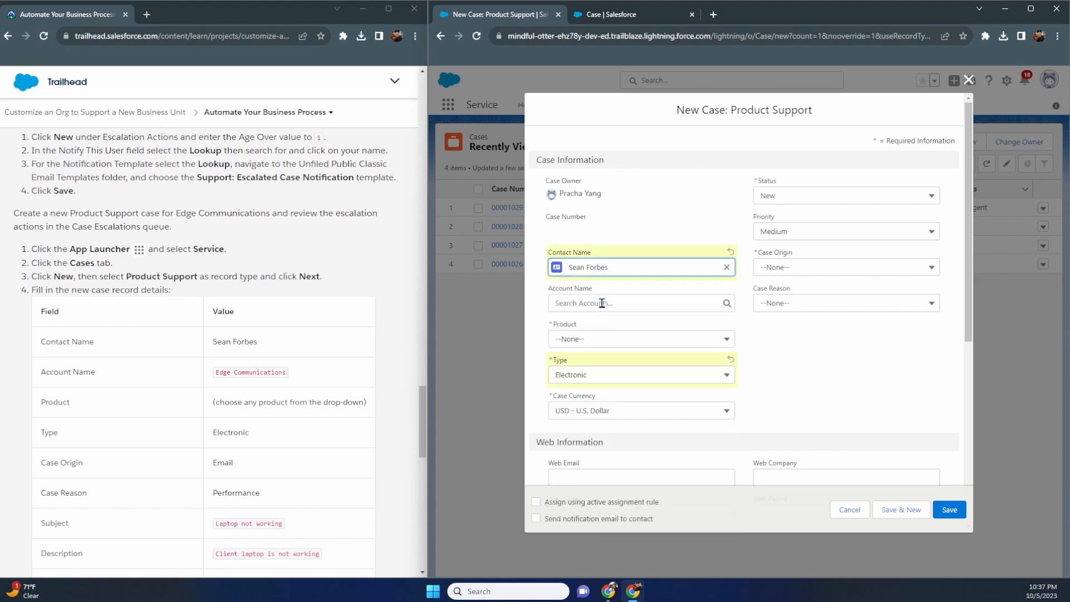
left_click(601, 303)
left_click(601, 343)
left_click(598, 346)
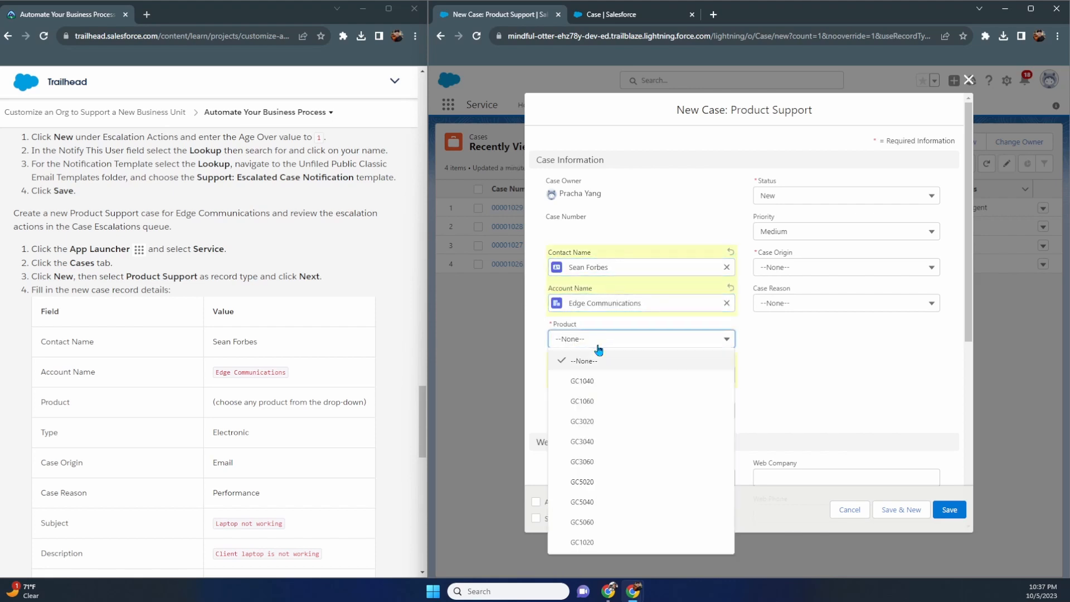
left_click(595, 391)
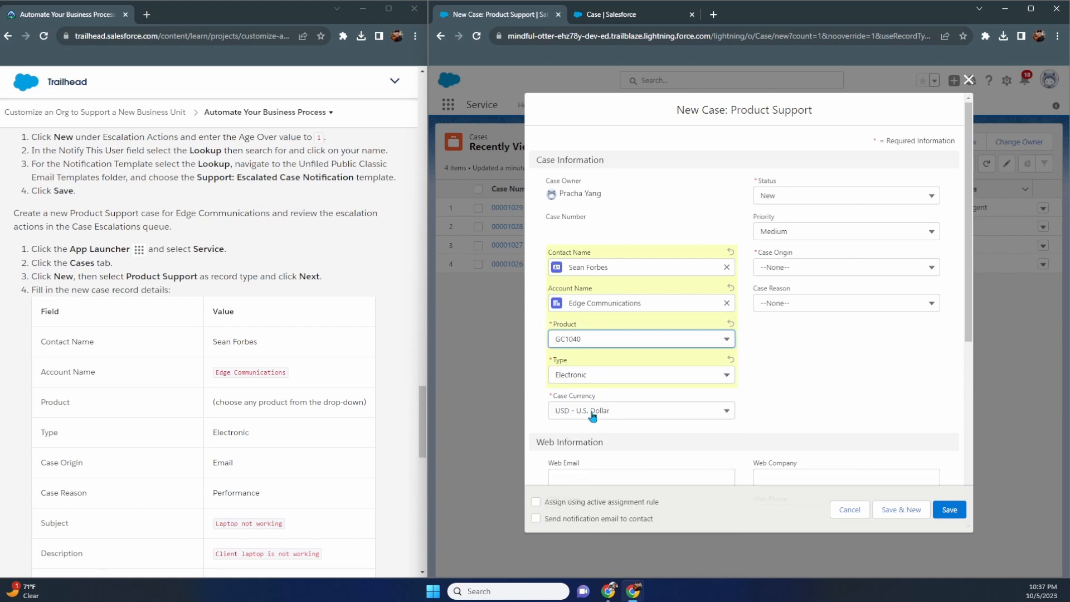
- Set the case origin to Email and the case reason to Performance
scroll(392, 405, "down", 2)
left_click(798, 270)
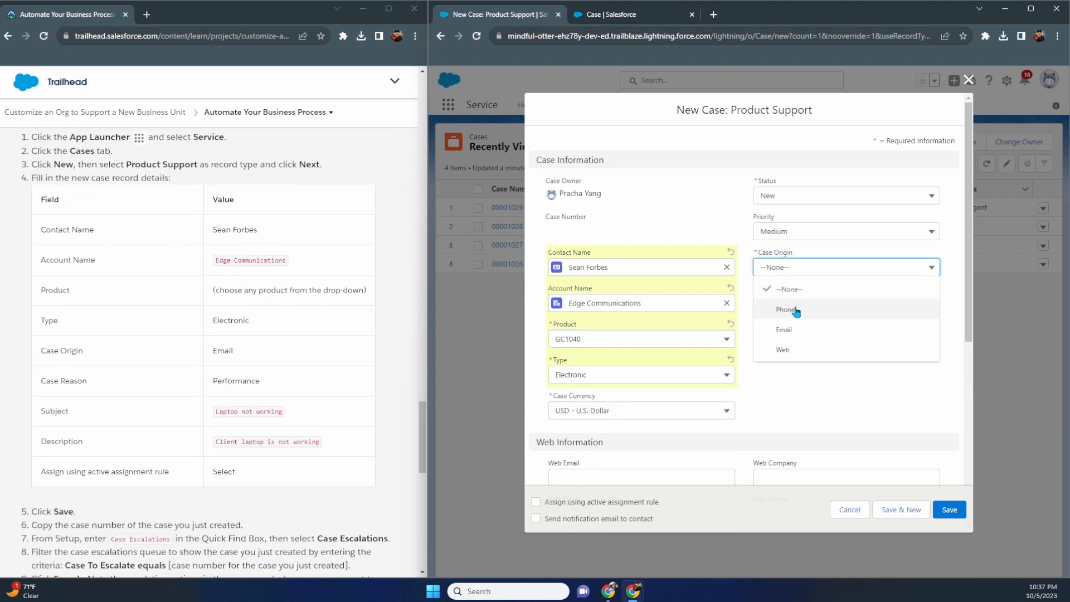
left_click(796, 331)
left_click(797, 304)
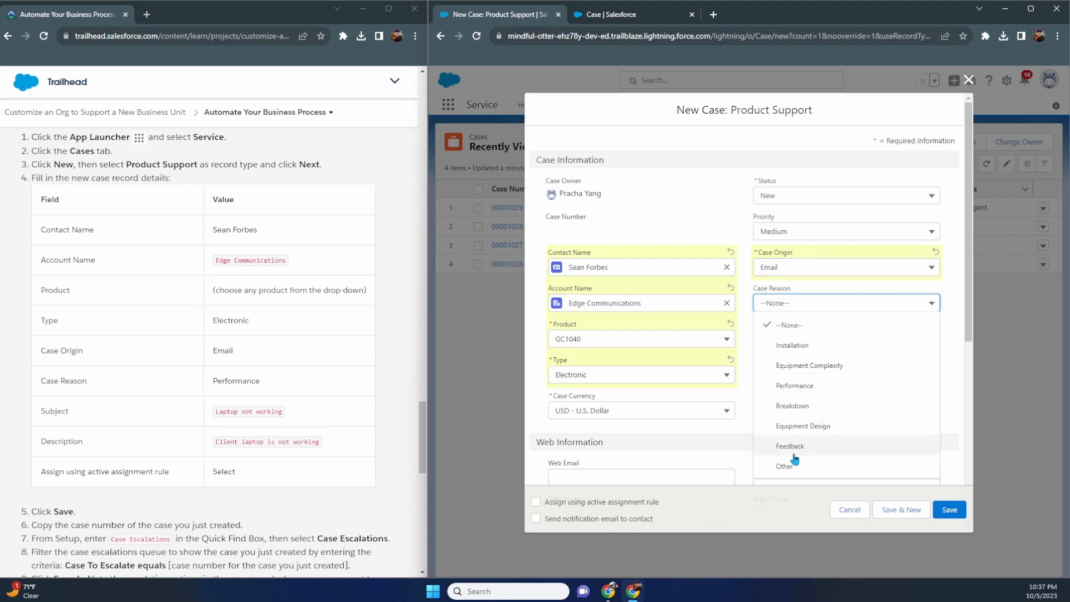
left_click(794, 385)
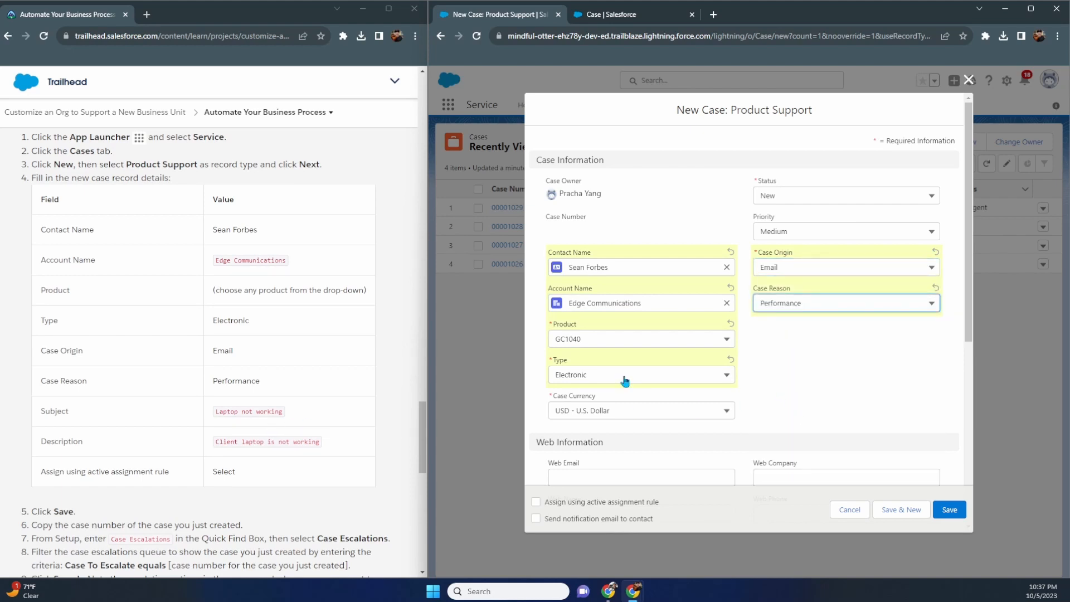
- Enter subject 'Laptop not working', the description, and tick the active assignment rule
scroll(624, 378, "down", 5)
left_click(613, 401)
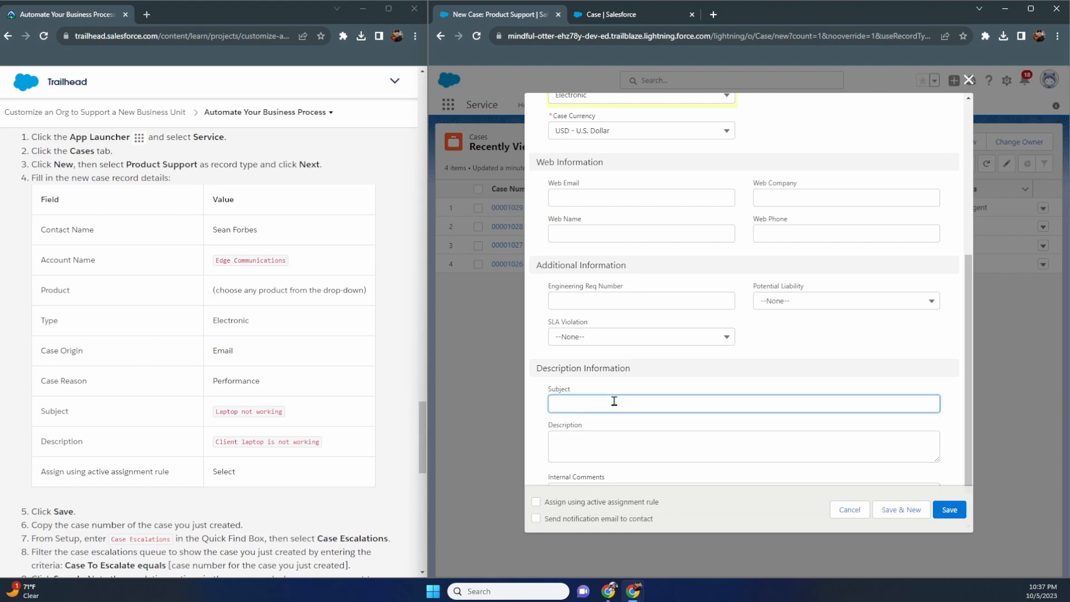
type("Laptop")
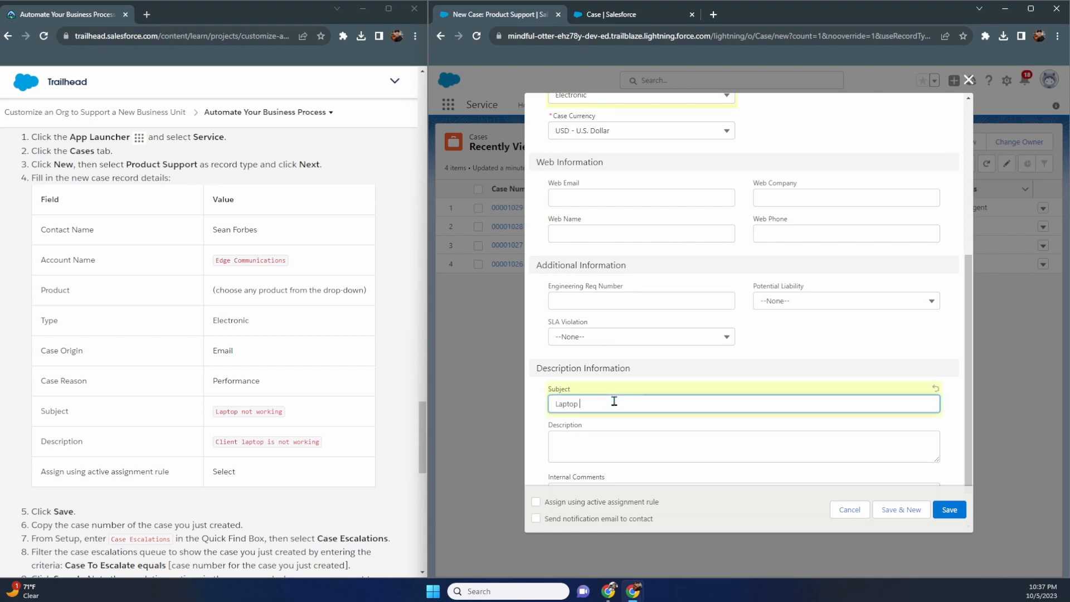
type(" not working")
key("Tab")
type("Cl")
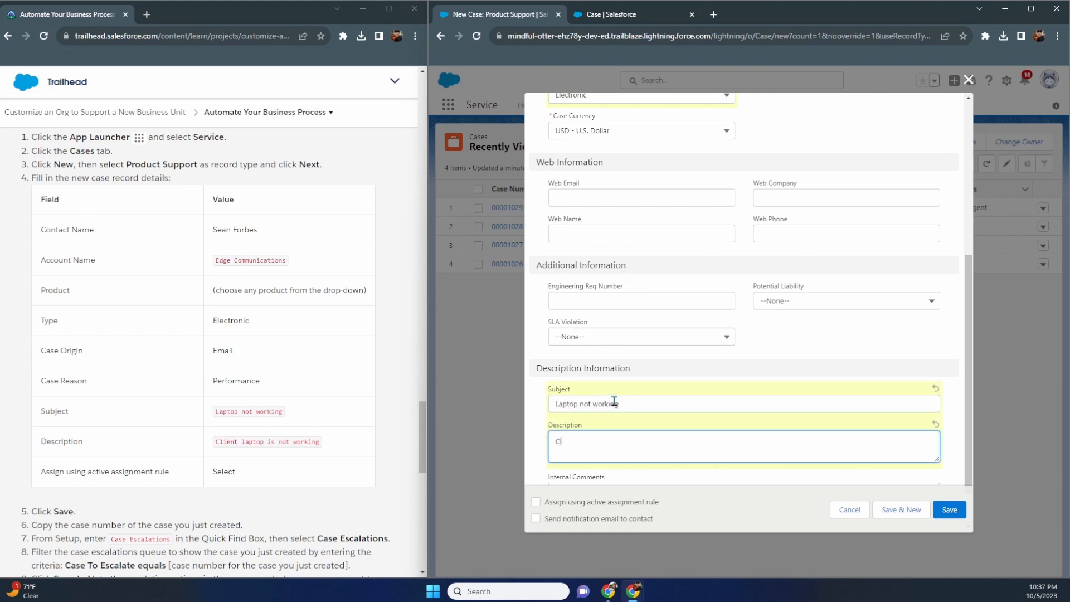
type("ient laptop is not working")
left_click(536, 502)
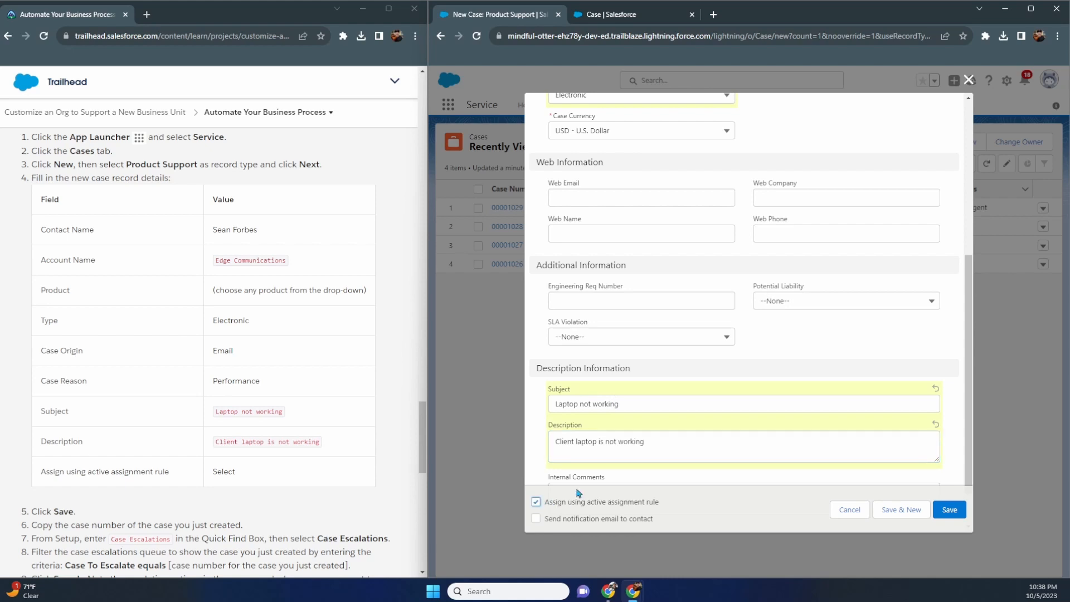
- Save the new 'Laptop not working' case
scroll(645, 397, "down", 1)
scroll(301, 413, "down", 5)
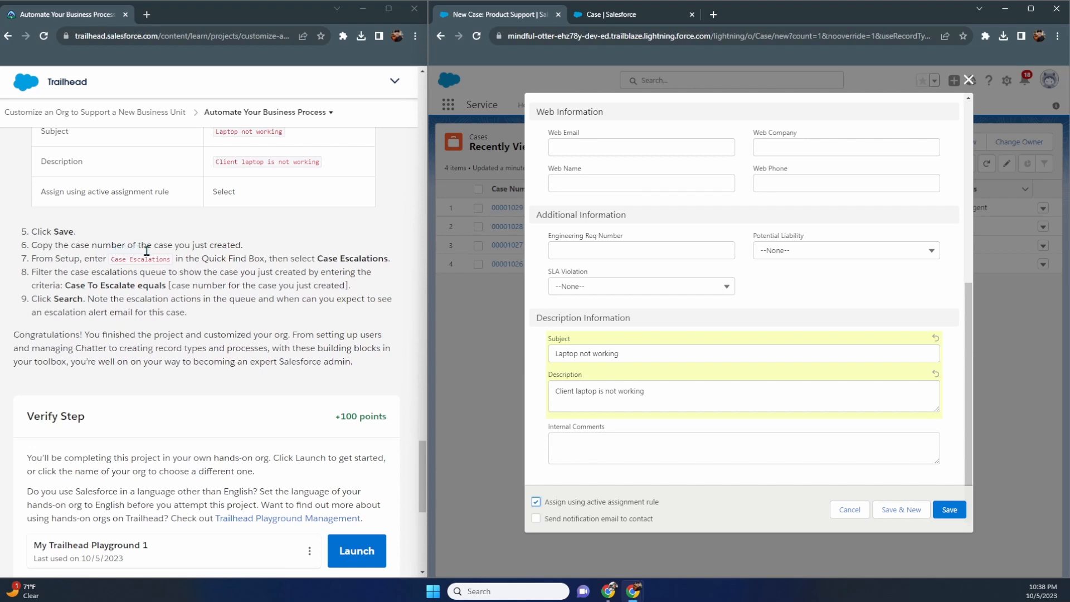
scroll(640, 318, "up", 5)
scroll(640, 318, "down", 5)
left_click(950, 515)
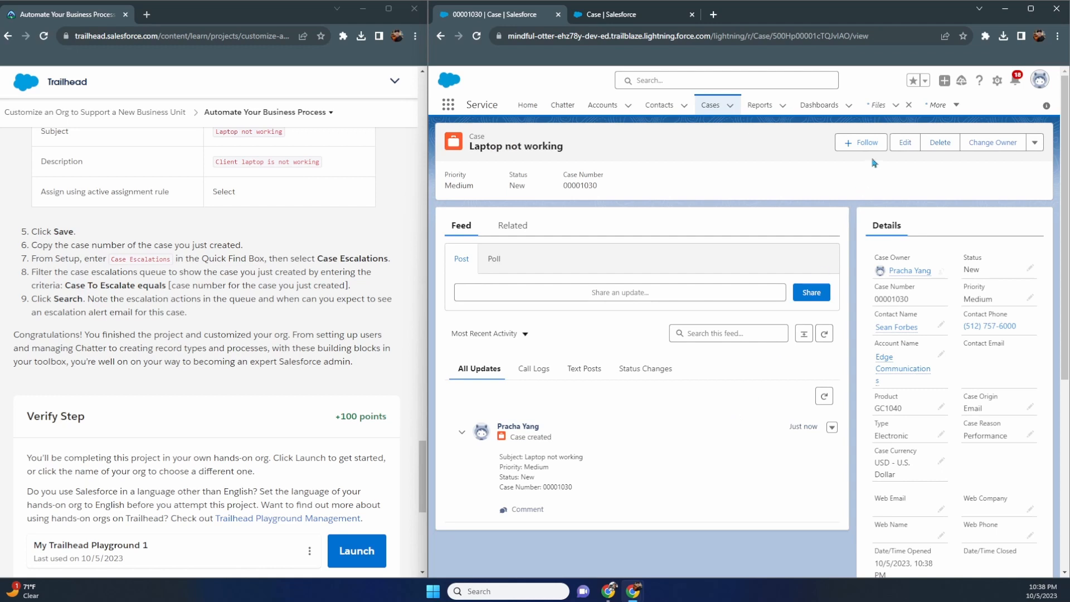
- Edit case 00001030, tick 'Assign using active assignment rule', and save it again
left_click(904, 143)
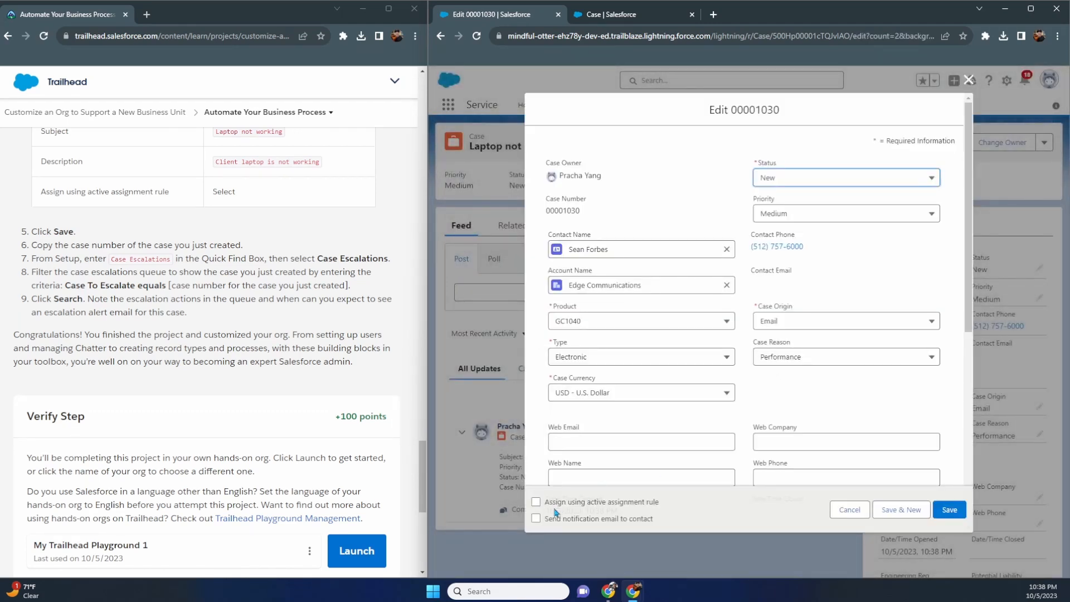
left_click(536, 501)
left_click(941, 511)
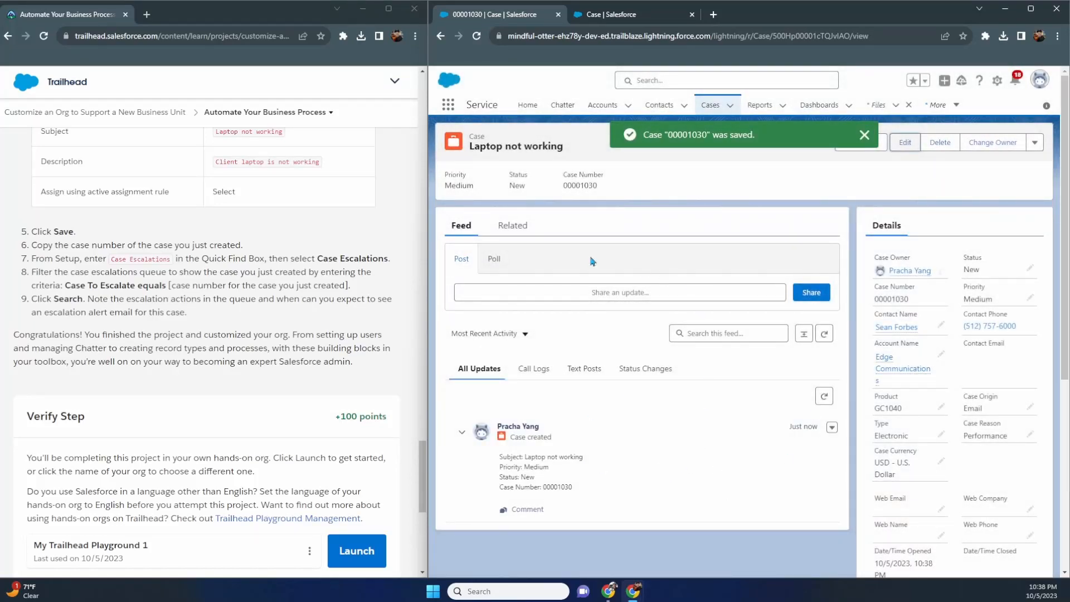
- Copy case number 00001030, go to Setup Home, and close the case-transfer notification email
left_click_drag(598, 188, 563, 191)
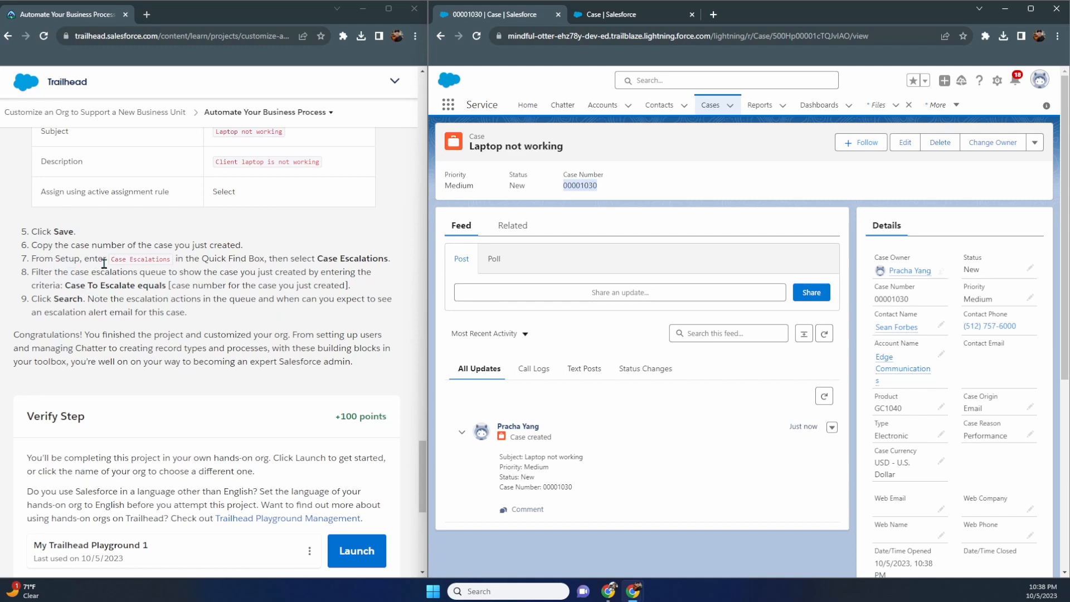
left_click(599, 15)
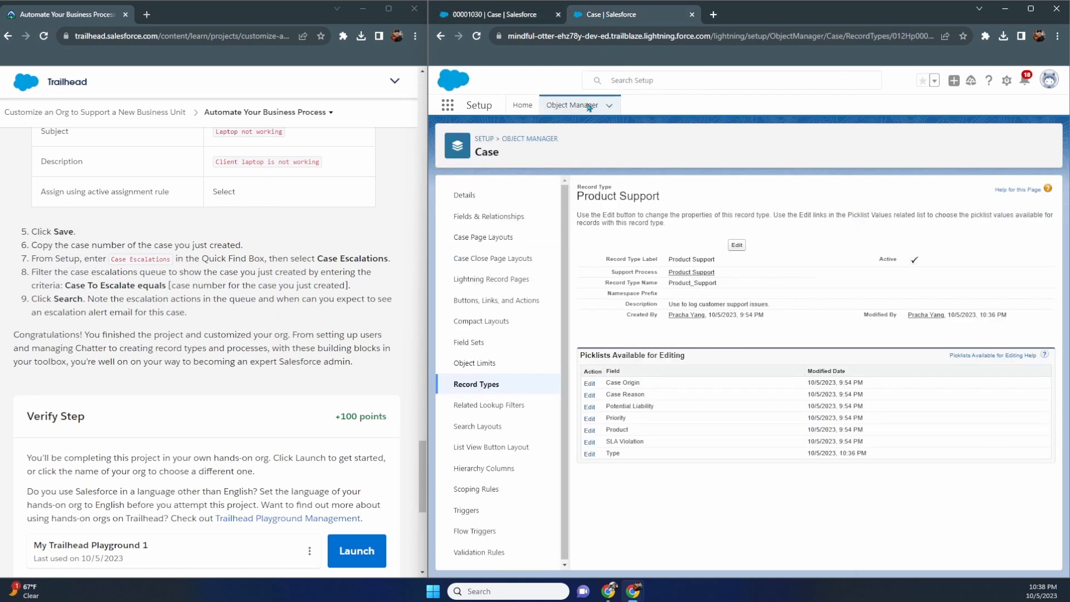
left_click(523, 106)
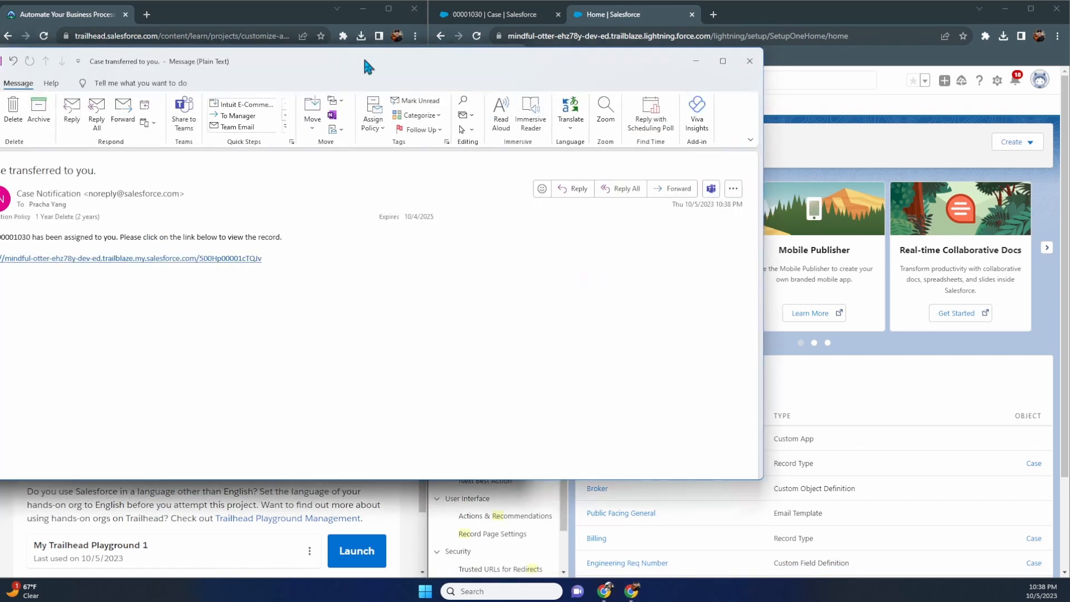
left_click_drag(362, 55, 530, 7)
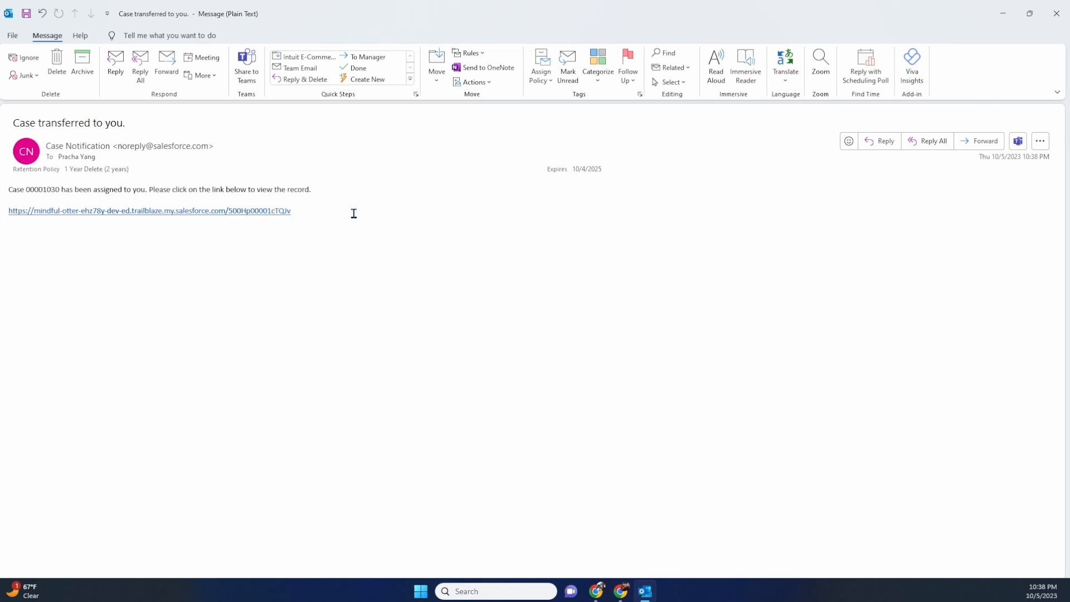
left_click(1057, 21)
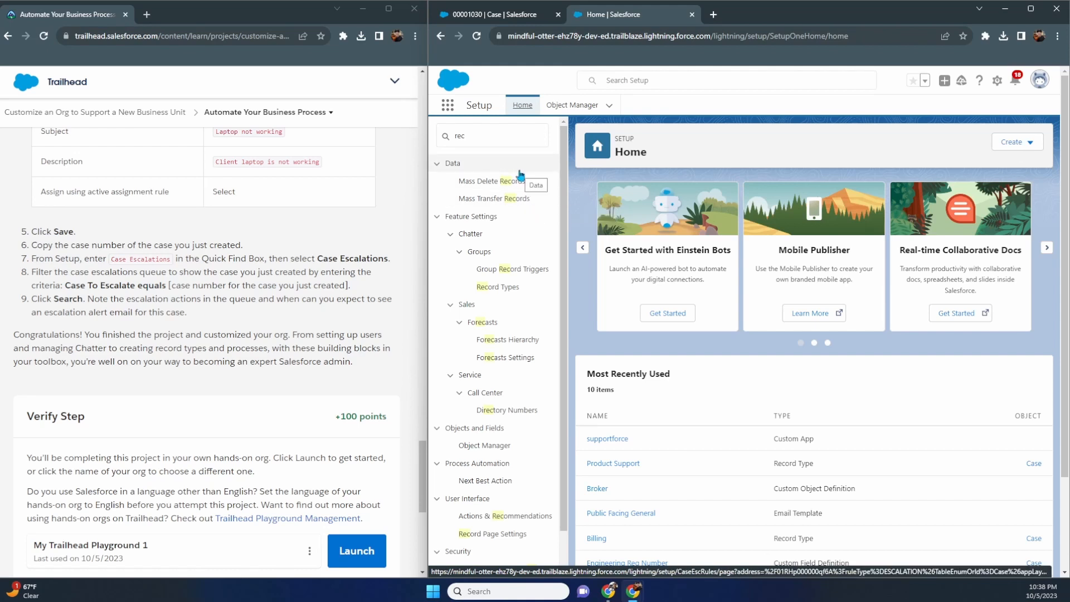
- Search Setup for 'escal' and open the Case Escalations monitoring page
double_click(459, 136)
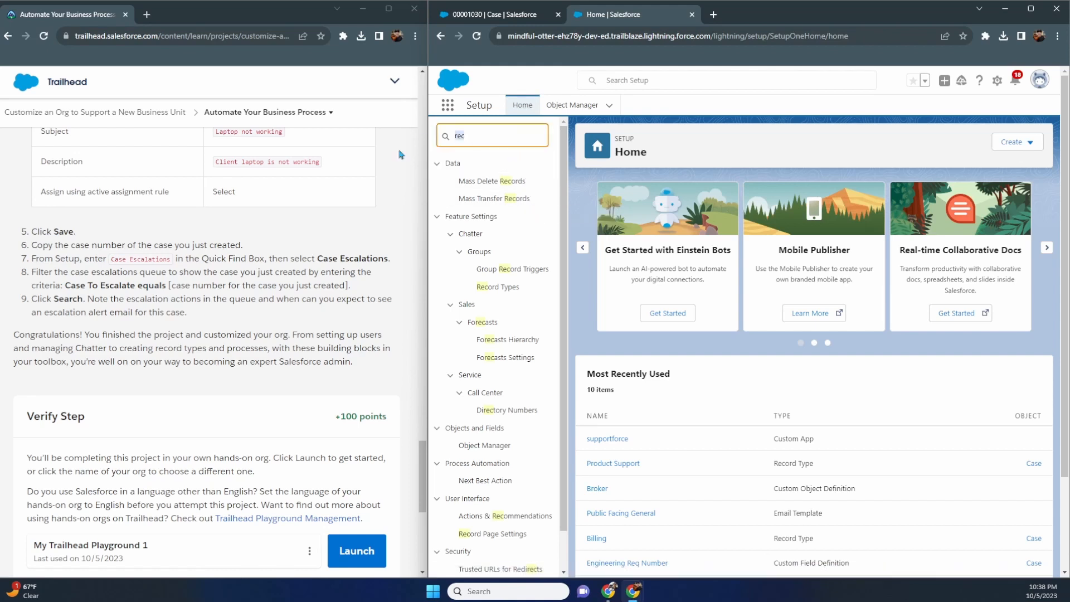
type("escal")
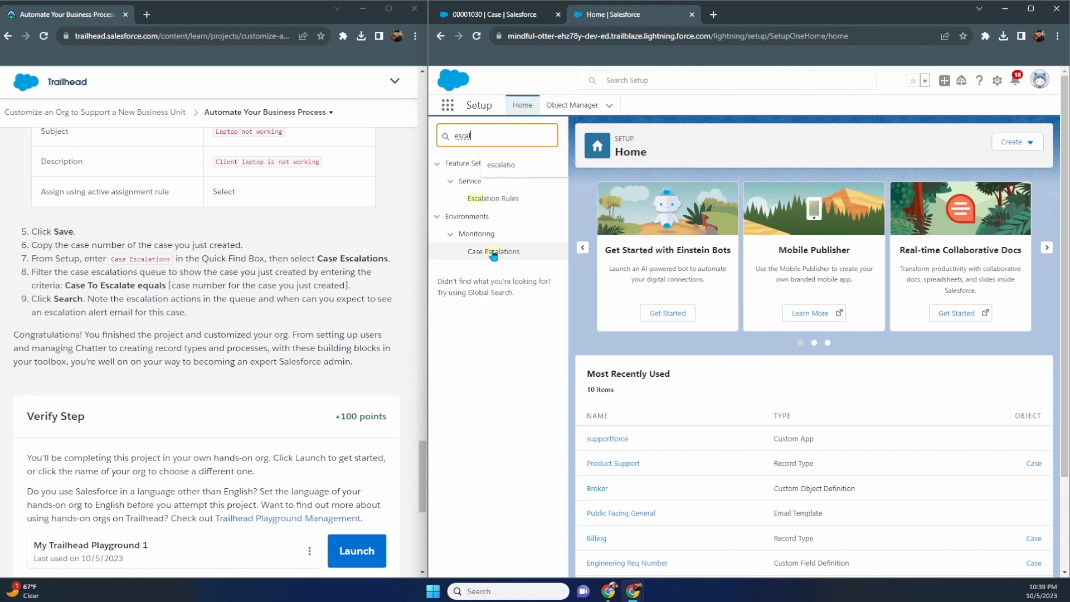
left_click(493, 252)
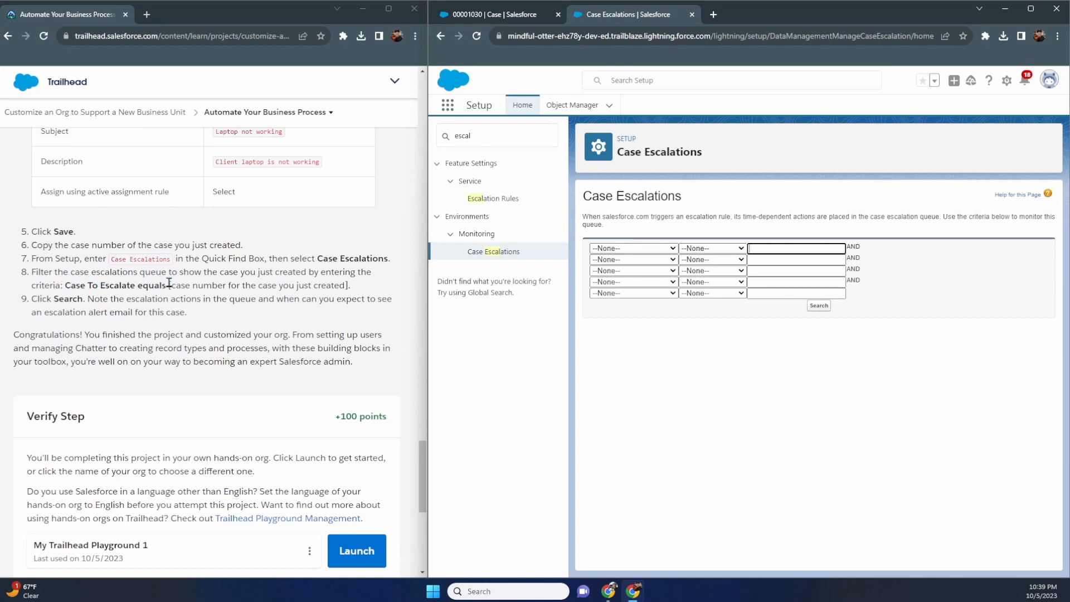
- Filter the escalation queue on Case To Escalate equals 00001030 and run the search
left_click(645, 249)
left_click(645, 268)
left_click(711, 249)
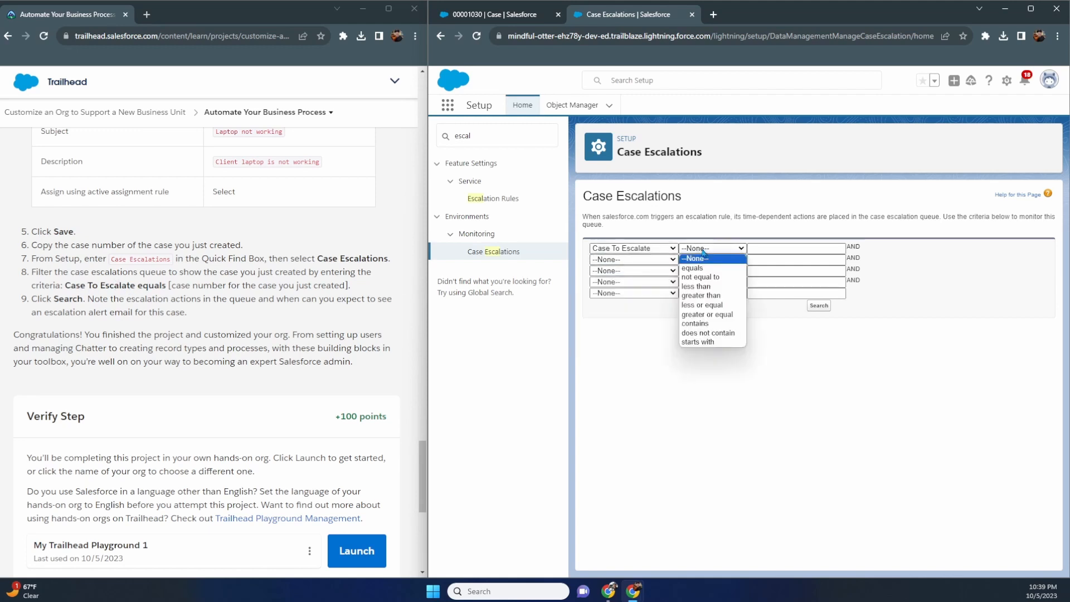
left_click(707, 268)
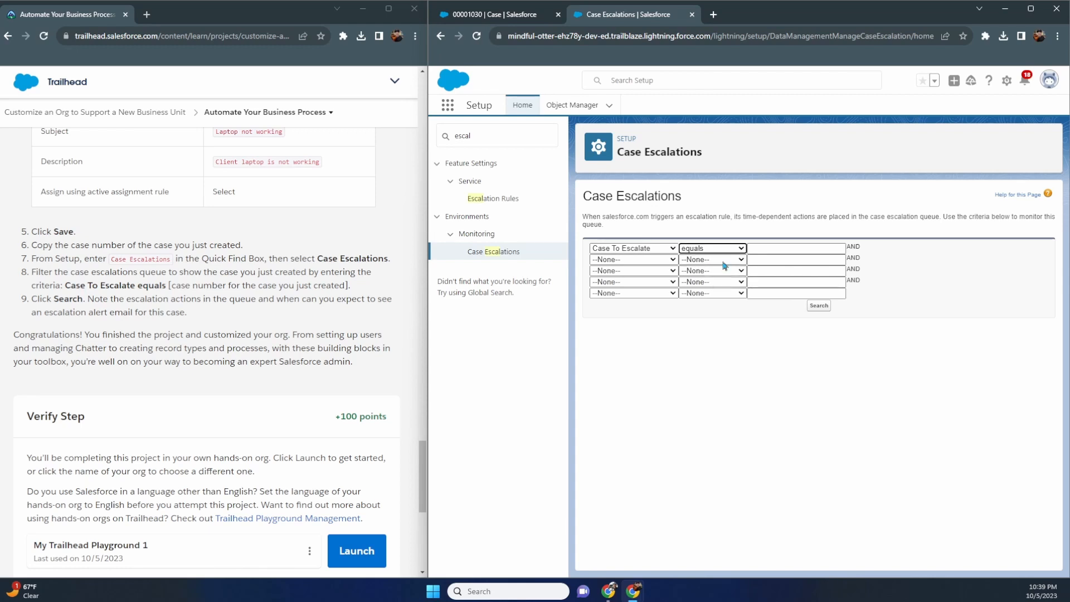
left_click(757, 249)
type("00001030")
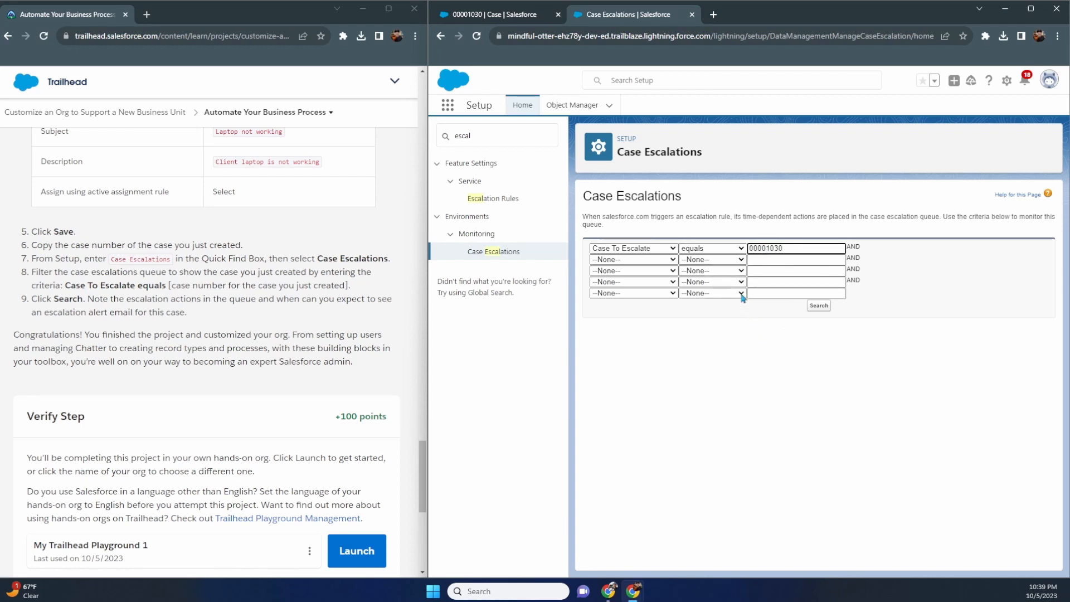
left_click(819, 306)
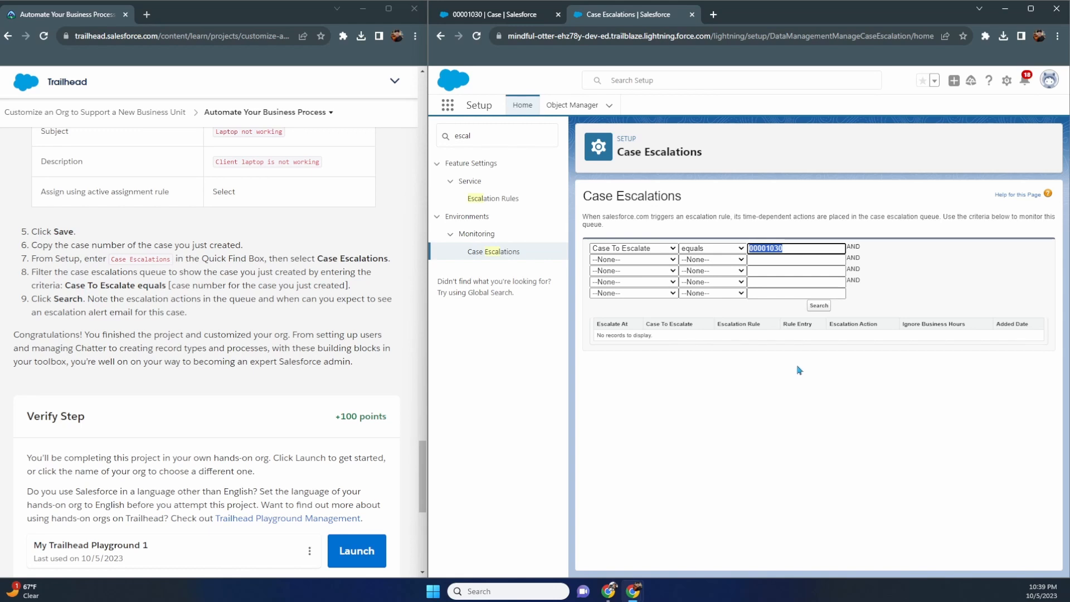
left_click(815, 307)
- Review the available operators and filter fields, then open Escalation Rules in a new tab
left_click(718, 248)
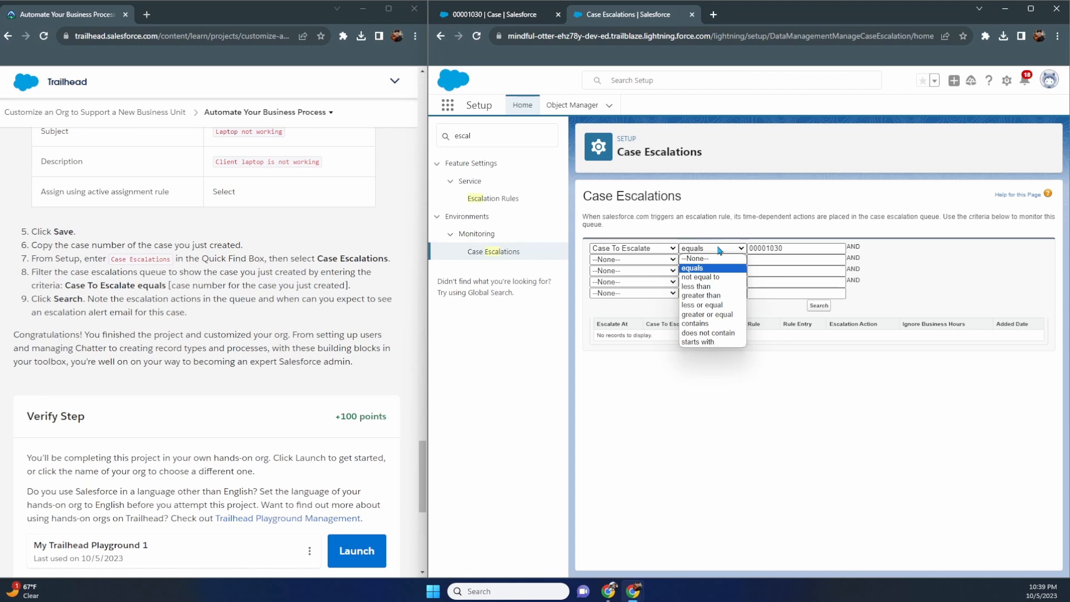
left_click(654, 248)
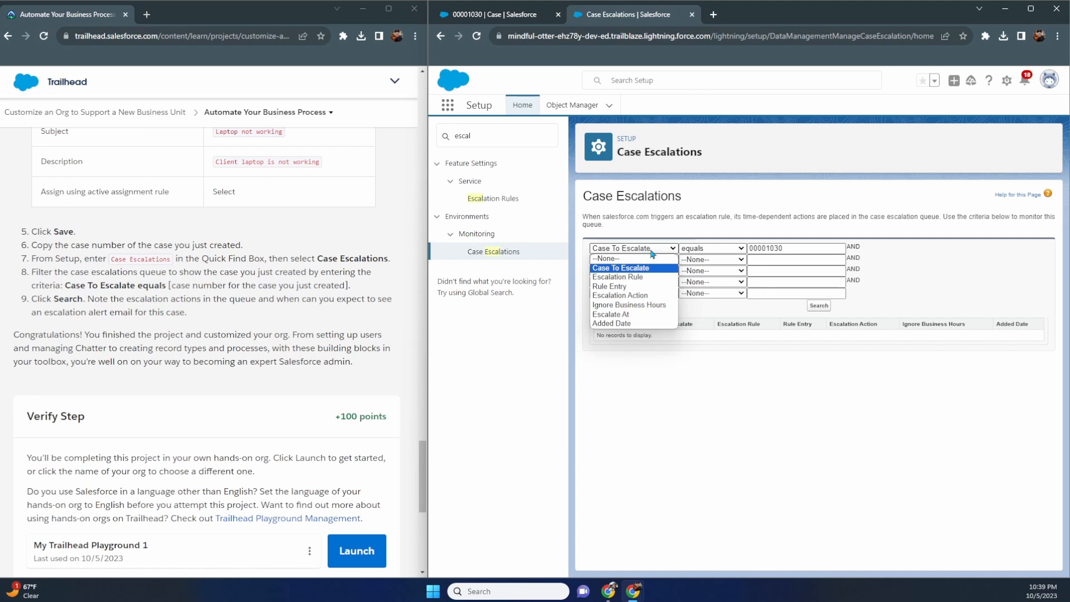
left_click(829, 316)
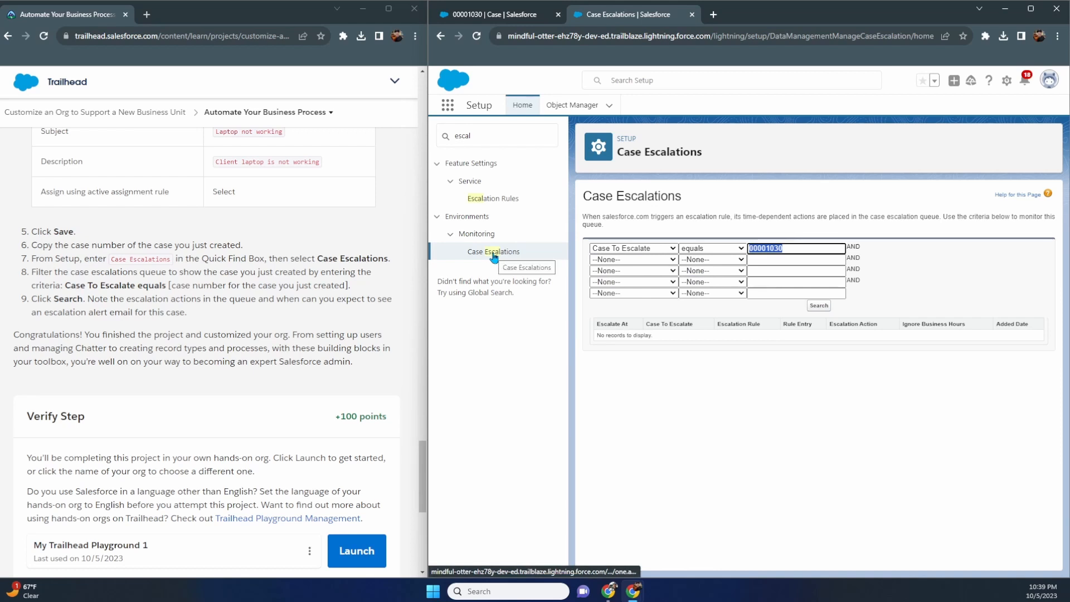
middle_click(494, 198)
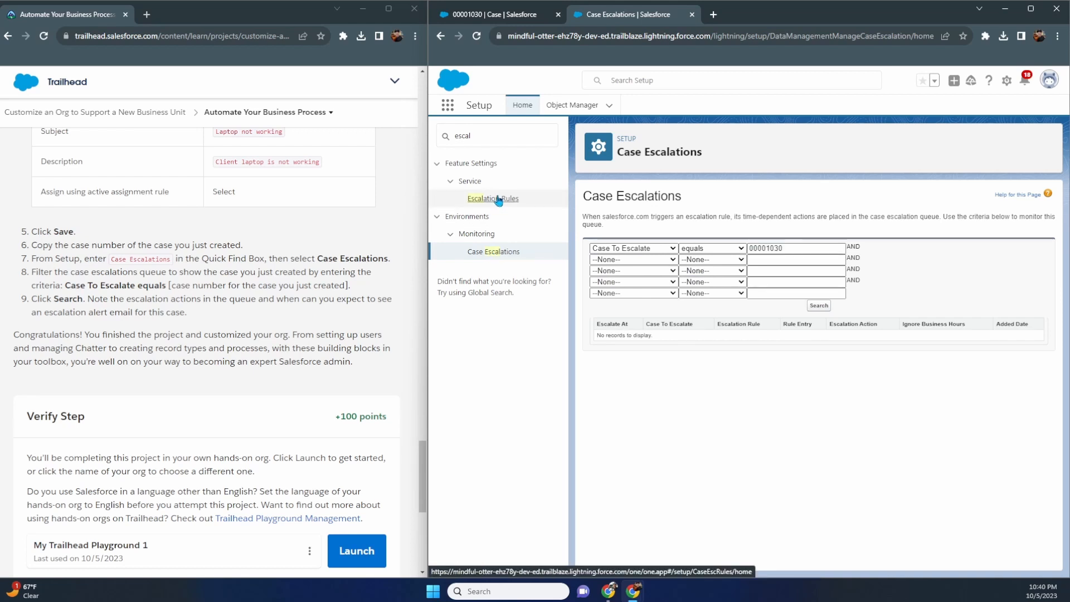
- Review the Support escalation rule entry (Case Reason equals Performance), then return to Case Escalations
left_click(780, 20)
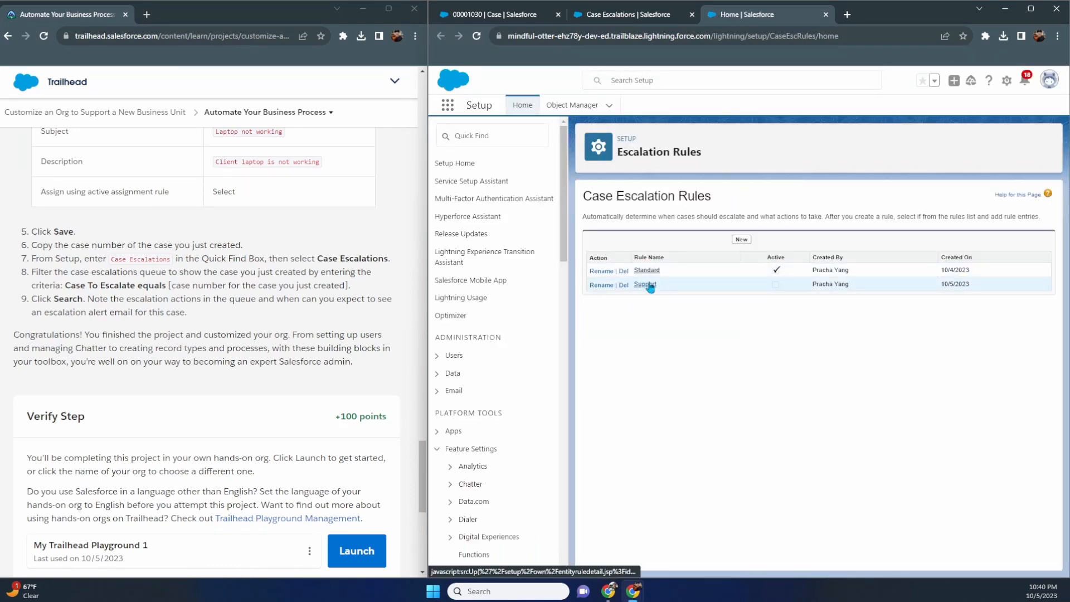
left_click(646, 284)
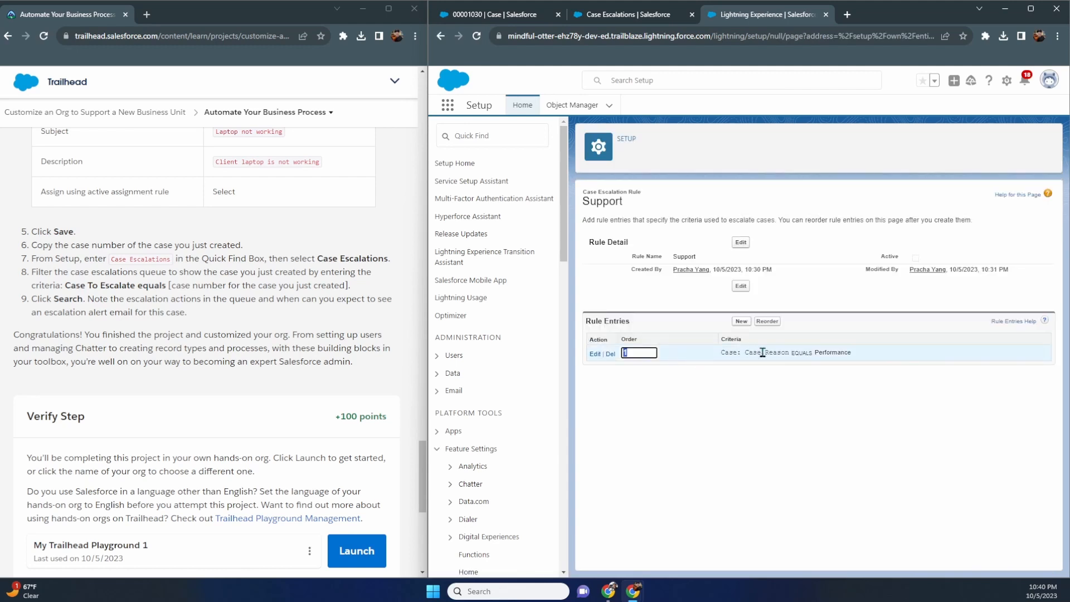
left_click(836, 393)
left_click(595, 354)
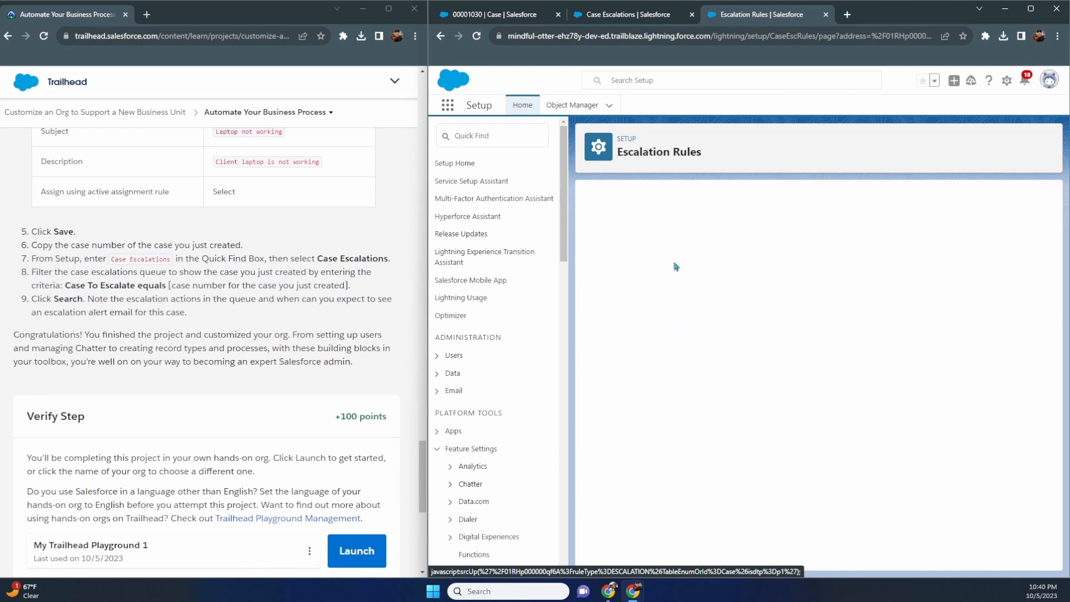
left_click(626, 14)
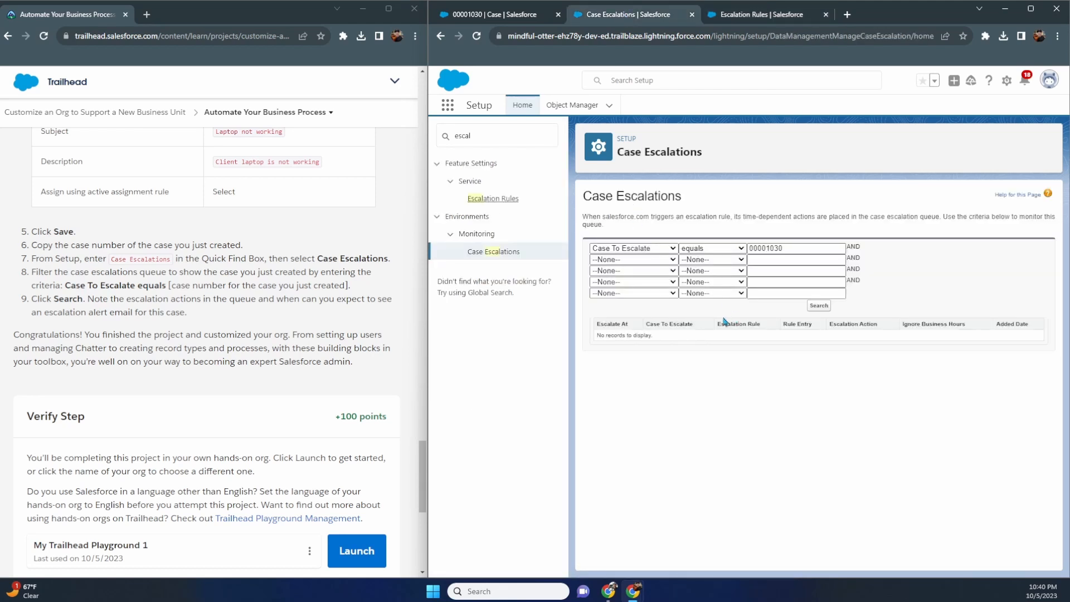
- Search the queue for Case To Escalate contains 000
left_click(818, 305)
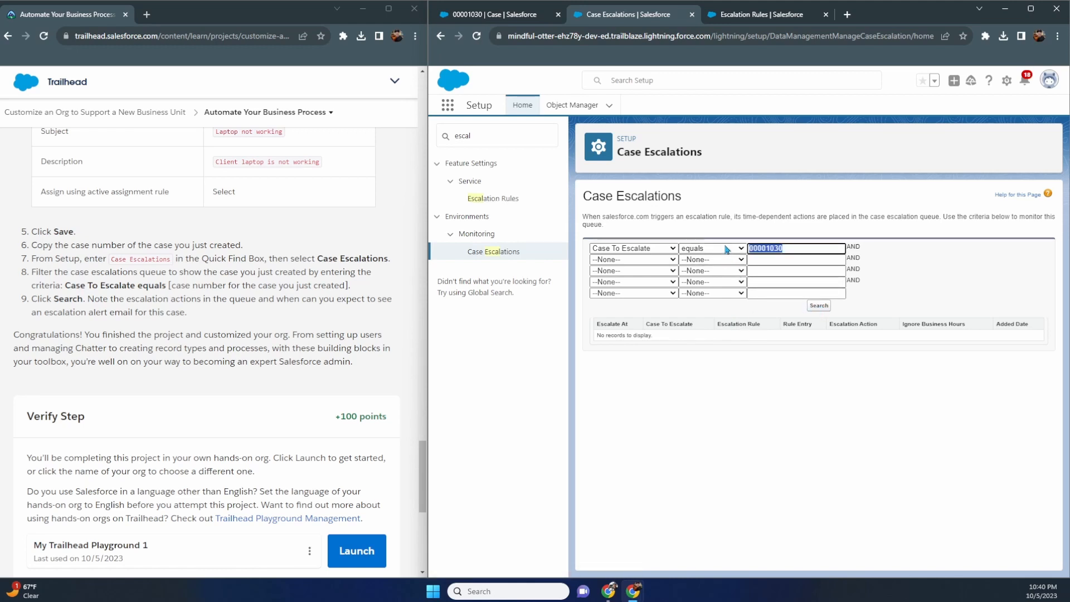
left_click(792, 250)
key("BackSpace")
key("BackSpace")
key("BackSpace")
key("BackSpace")
key("BackSpace")
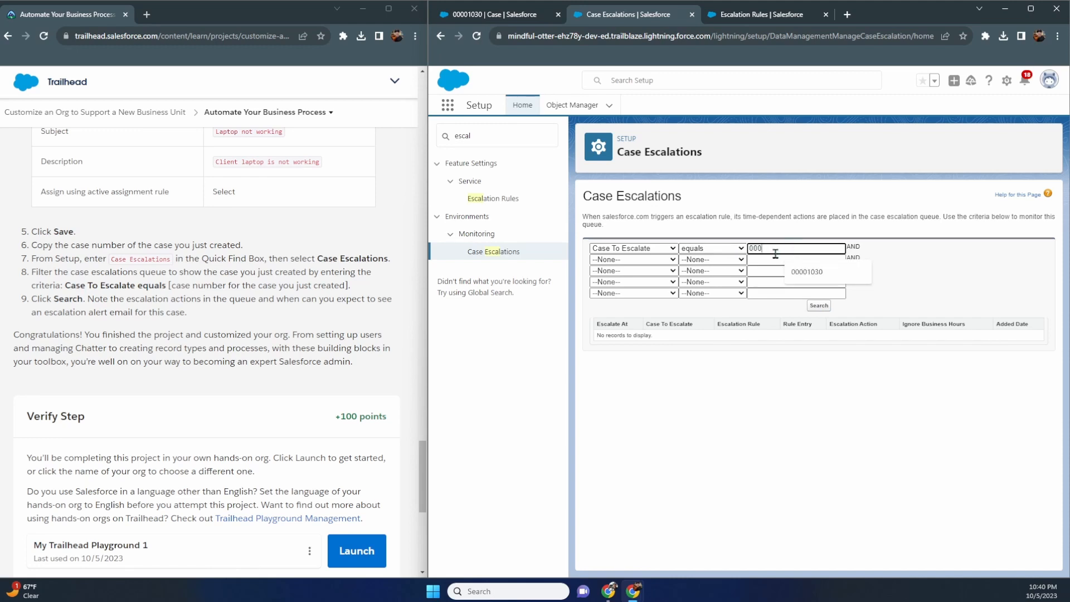
left_click(716, 249)
left_click(697, 324)
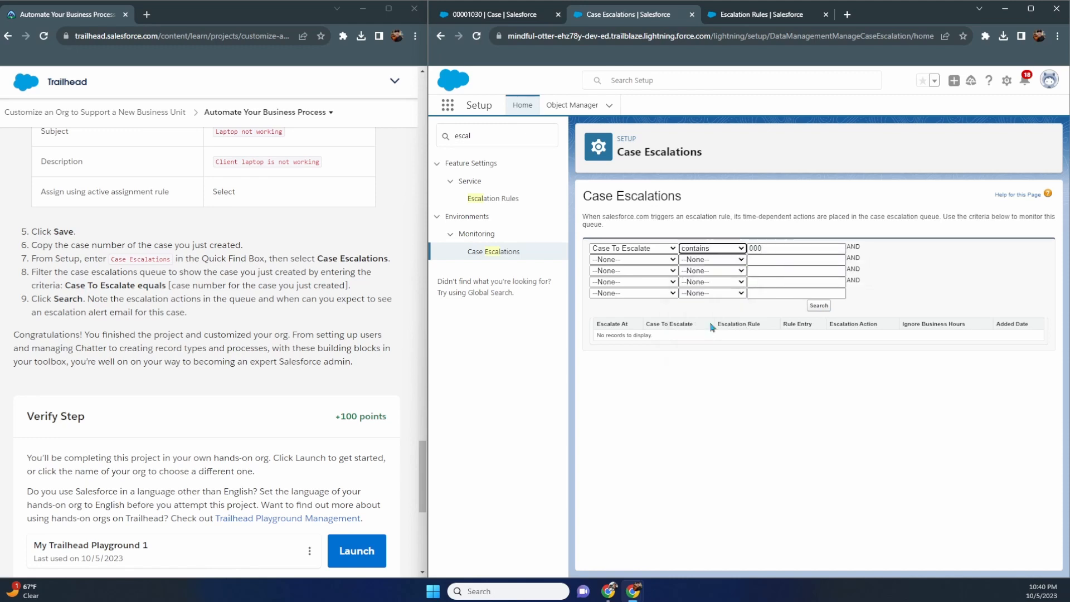
left_click(818, 306)
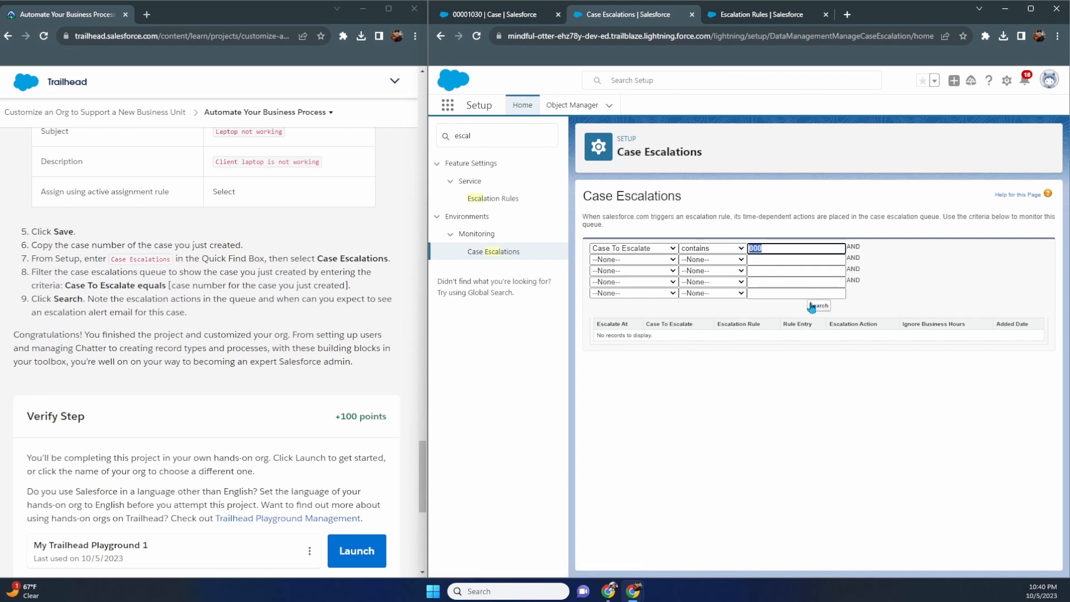
- Reset the filter field and operator to --None--, delete the 000 value, and search again
left_click(659, 250)
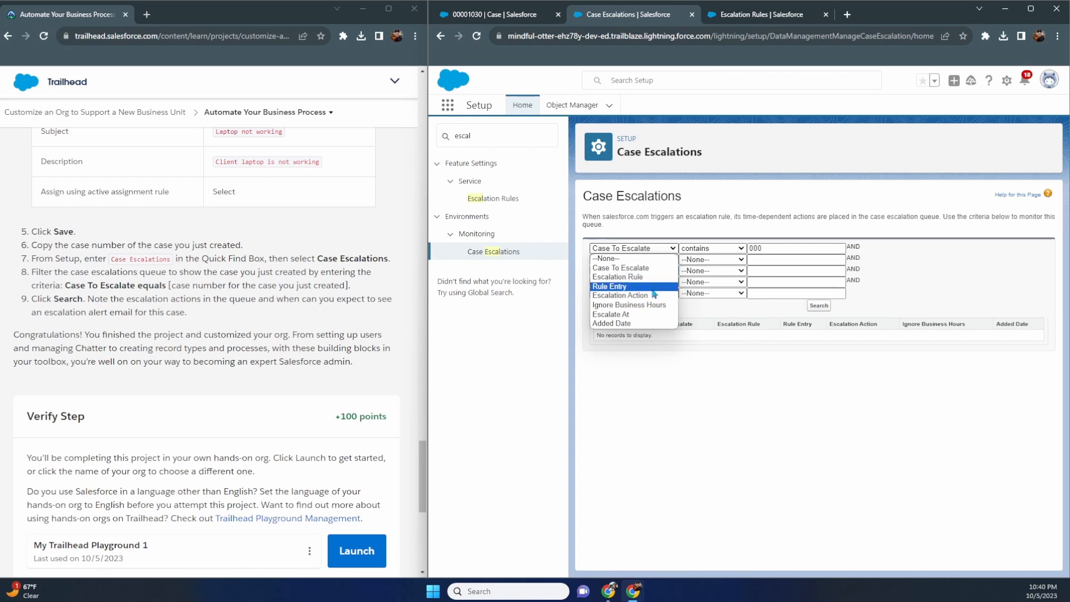
left_click(629, 259)
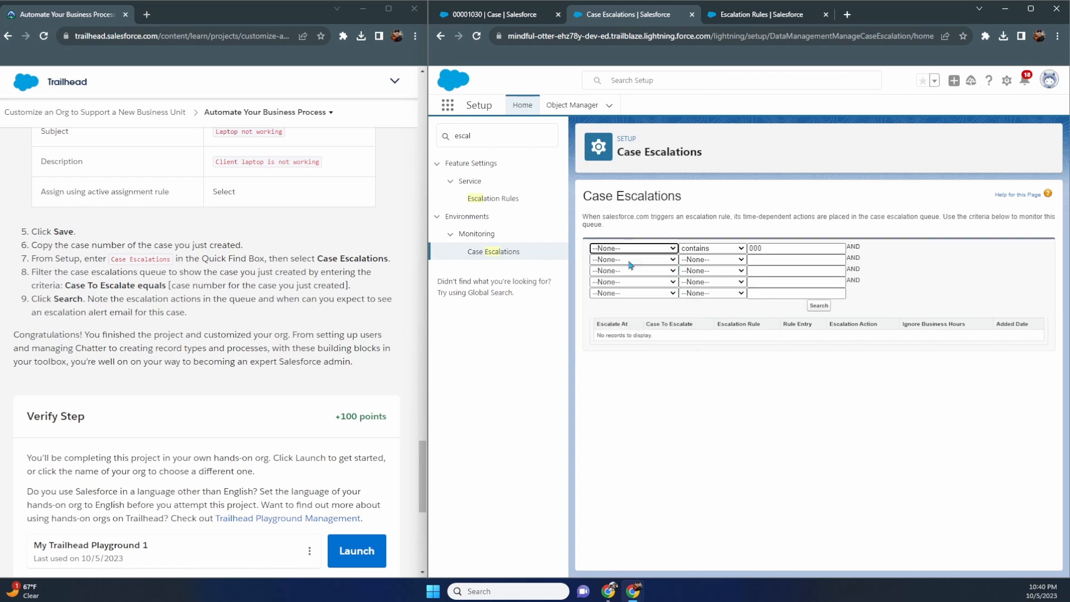
left_click(734, 249)
left_click(728, 258)
left_click_drag(760, 247, 712, 253)
key("BackSpace")
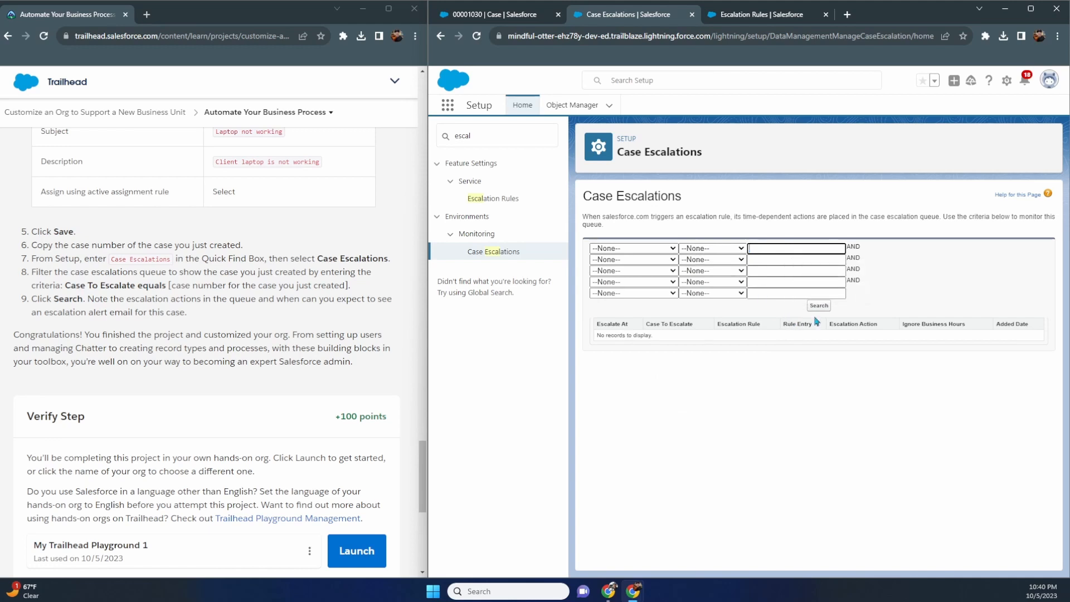
left_click(822, 307)
left_click(750, 23)
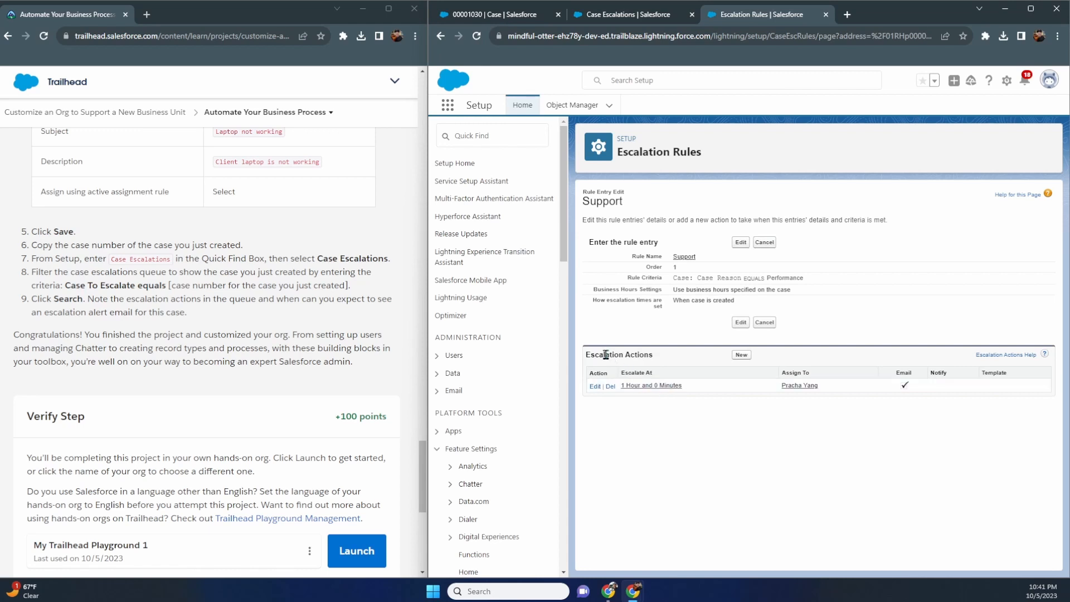
left_click(639, 20)
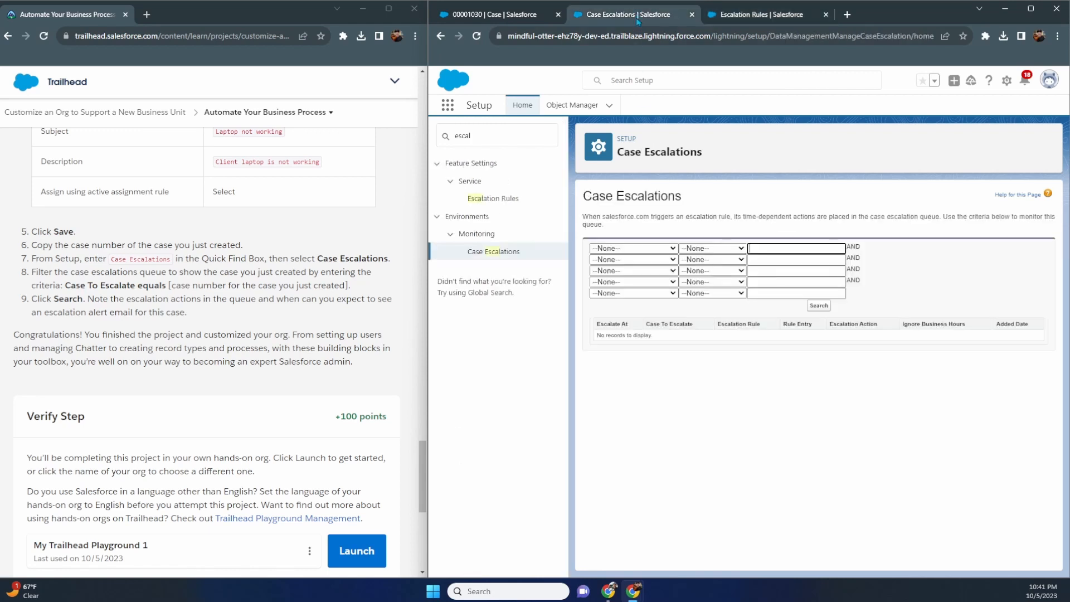
- Filter the queue on Case To Escalate equals 00001030, picked from autofill, and search
left_click(655, 248)
left_click(650, 268)
left_click(700, 249)
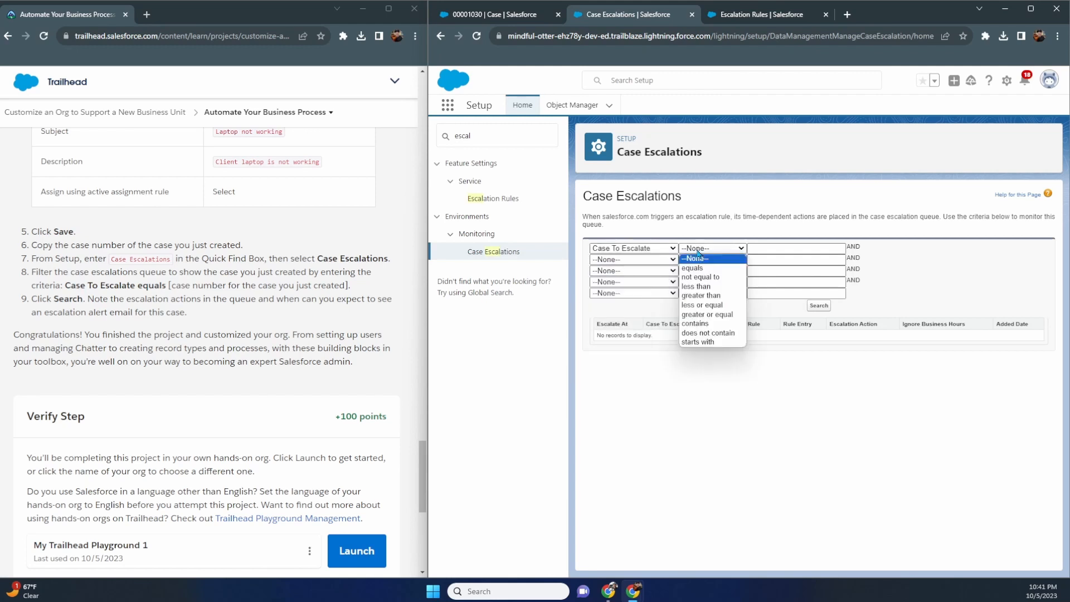
left_click(693, 268)
left_click(763, 247)
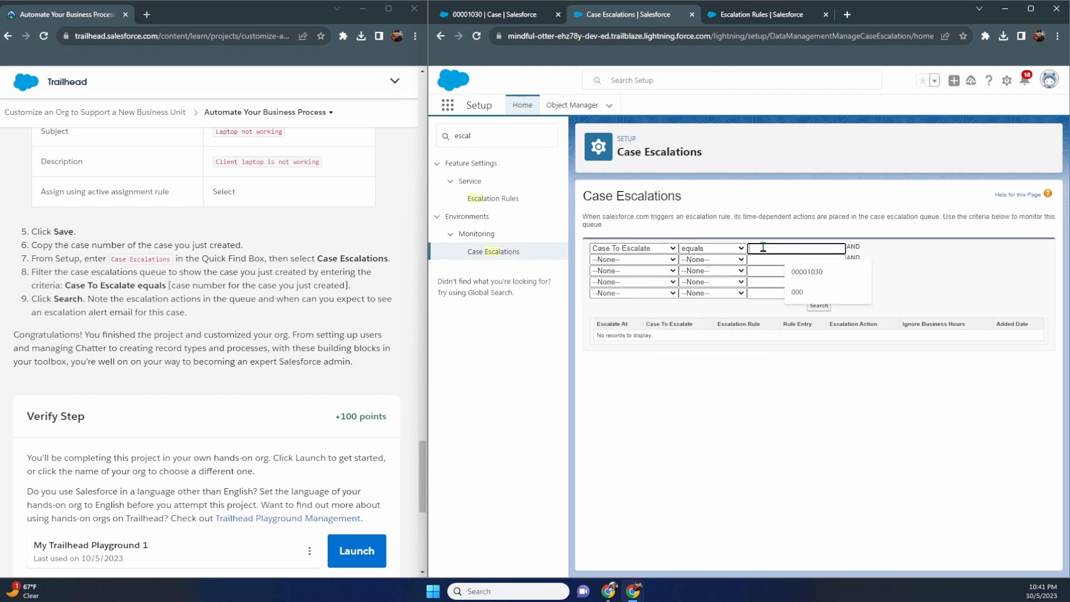
left_click(807, 271)
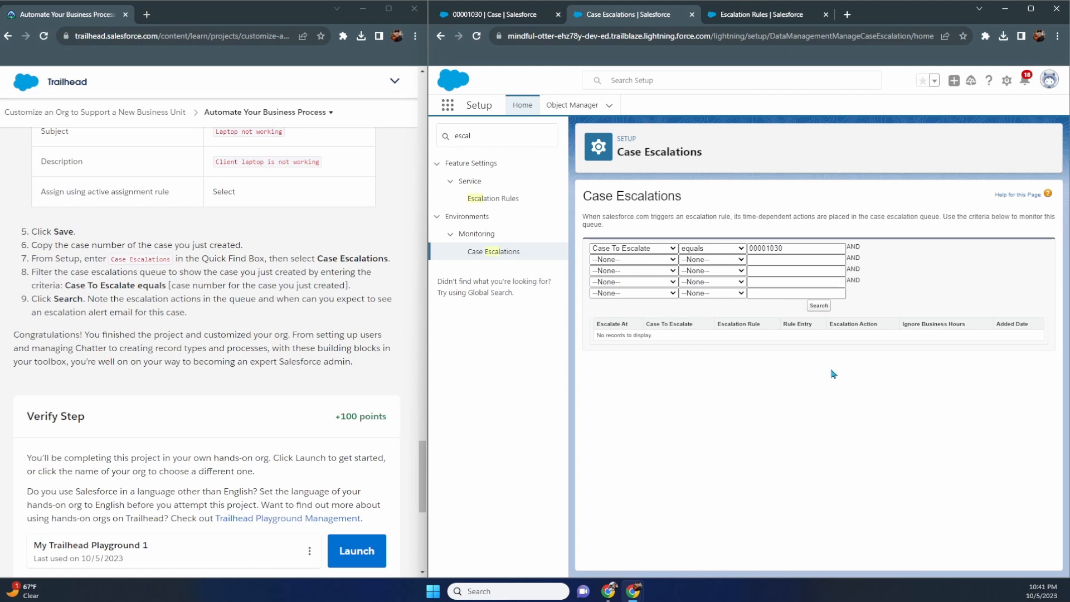
left_click(818, 305)
scroll(303, 324, "up", 1)
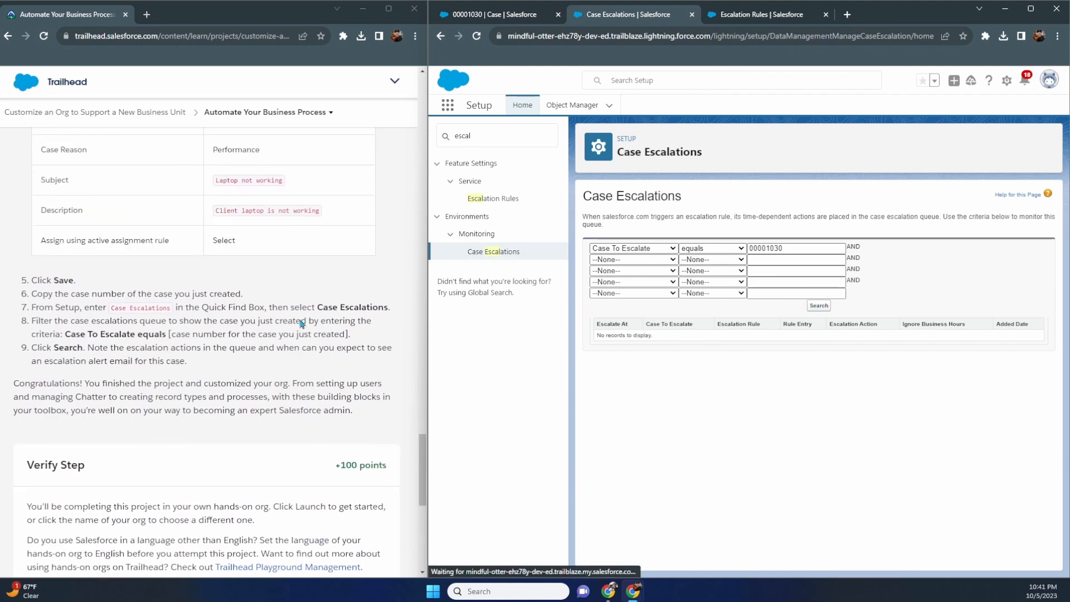
- Compare the empty queue with the Laptop not working case and the Support rule entry
left_click(485, 17)
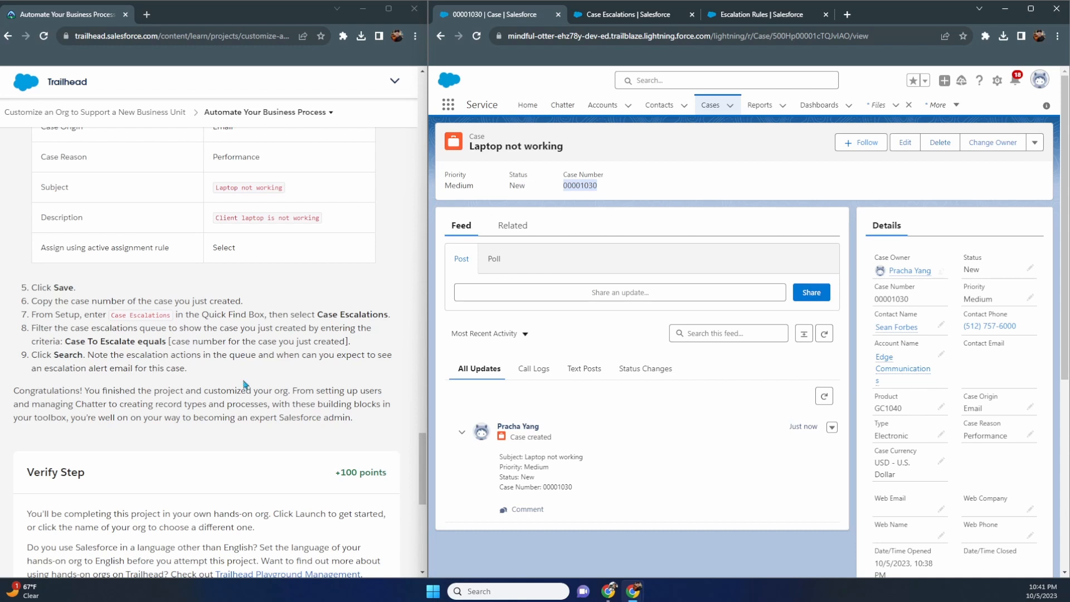
left_click(760, 22)
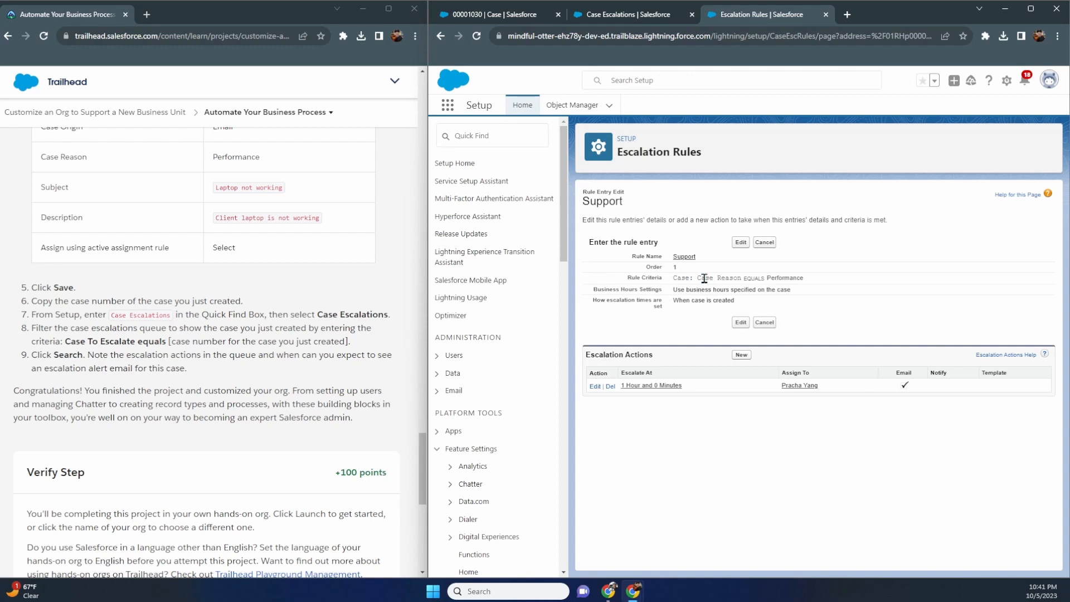
left_click(655, 16)
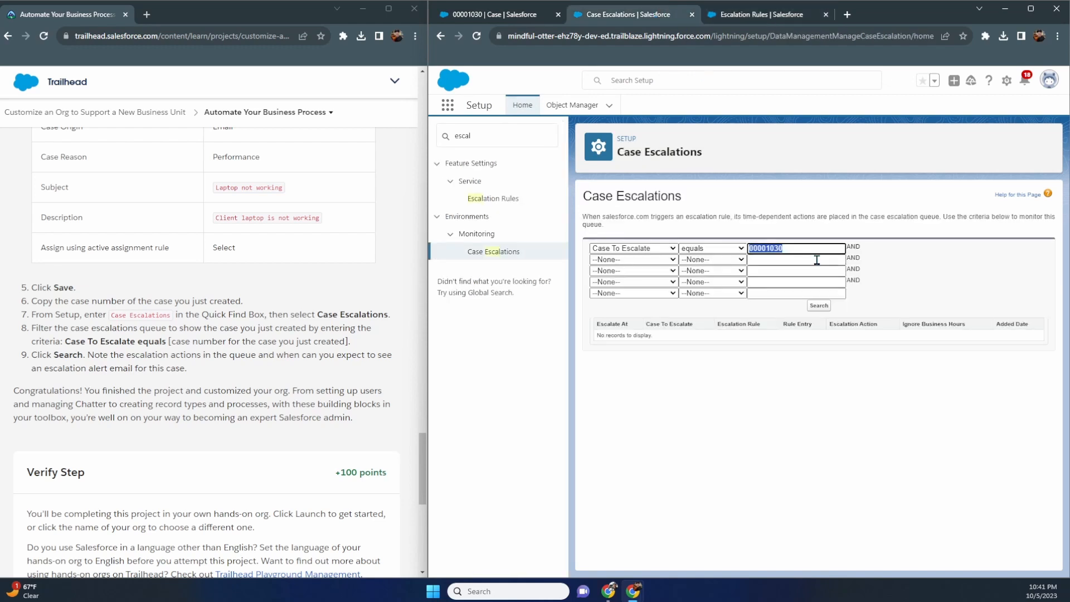
left_click(544, 16)
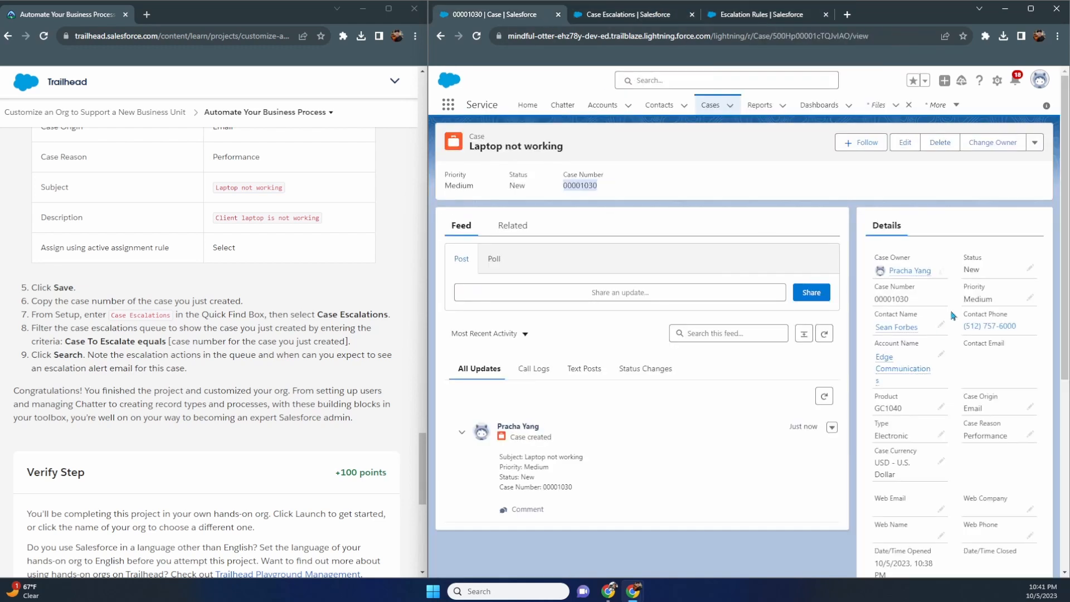
scroll(953, 315, "down", 1)
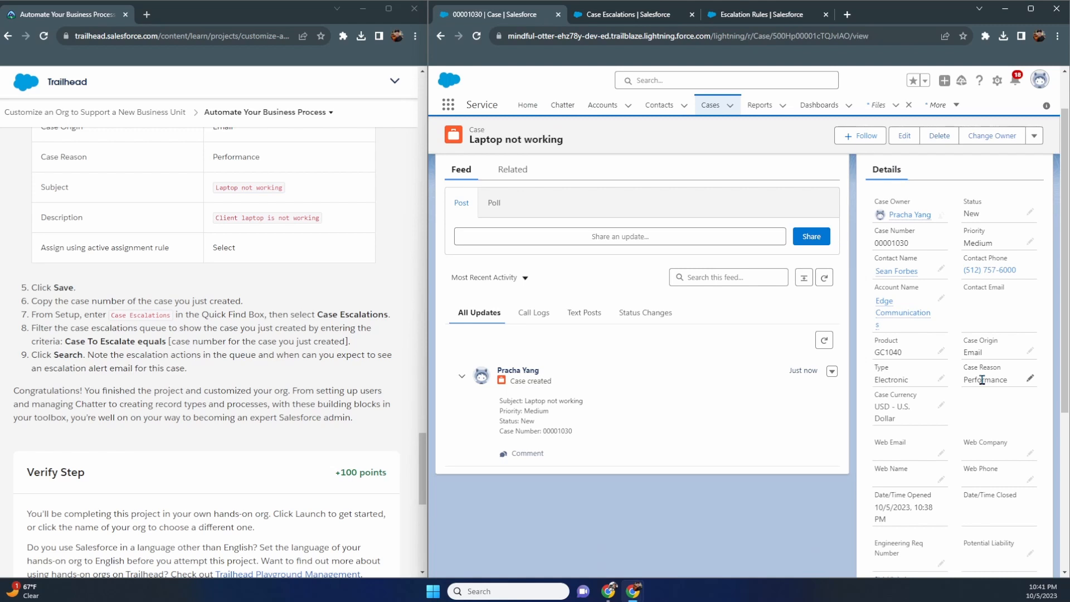
left_click(661, 17)
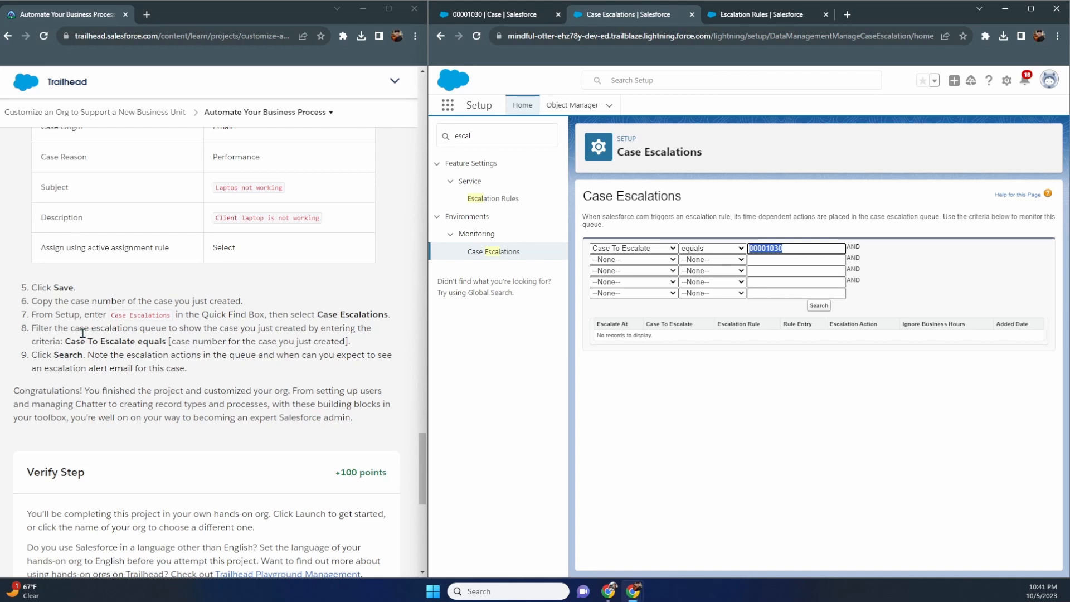
scroll(318, 340, "down", 5)
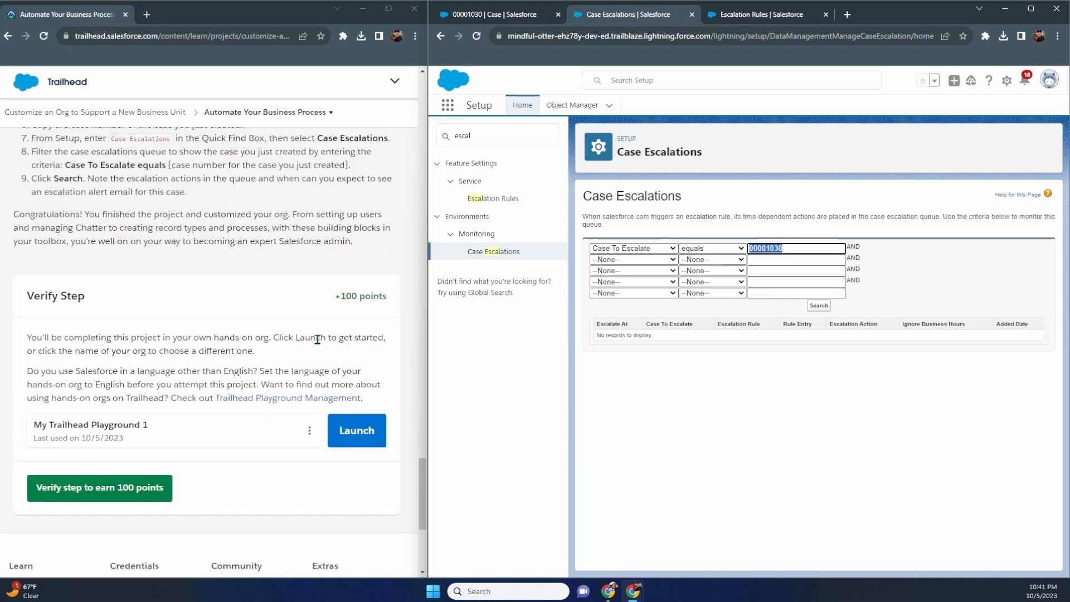
- Verify the Trailhead project step for 100 points while reviewing the Support rule criteria
left_click(147, 389)
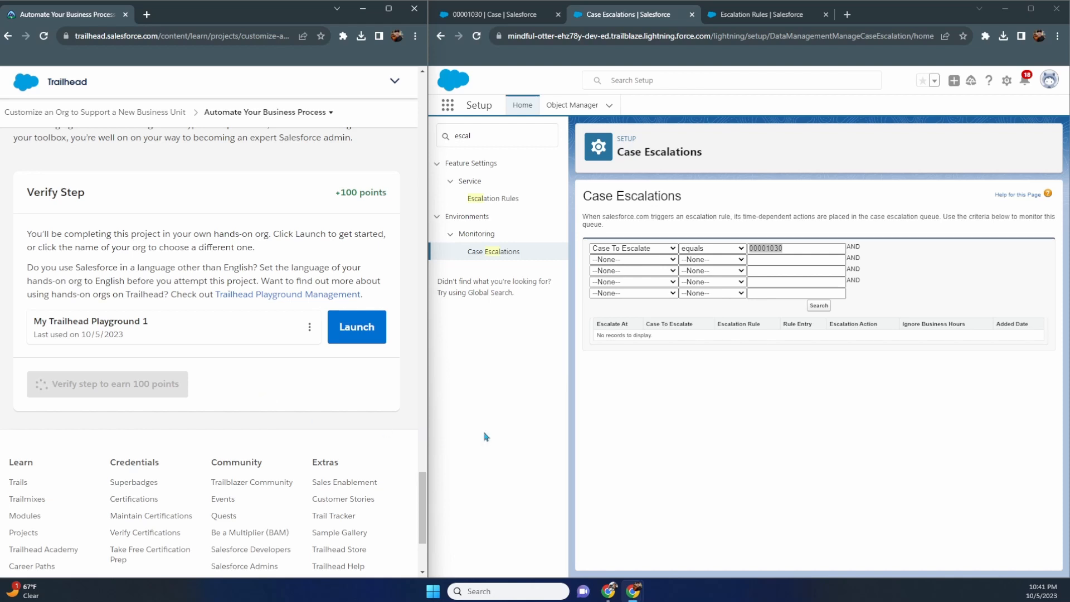
left_click(823, 308)
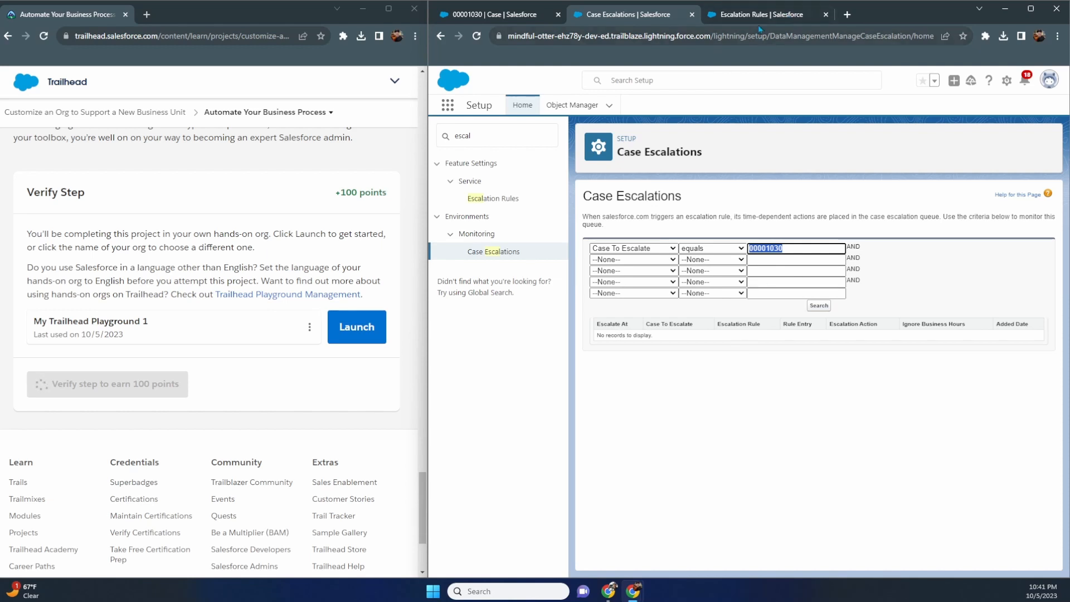
key("ctrl+Tab")
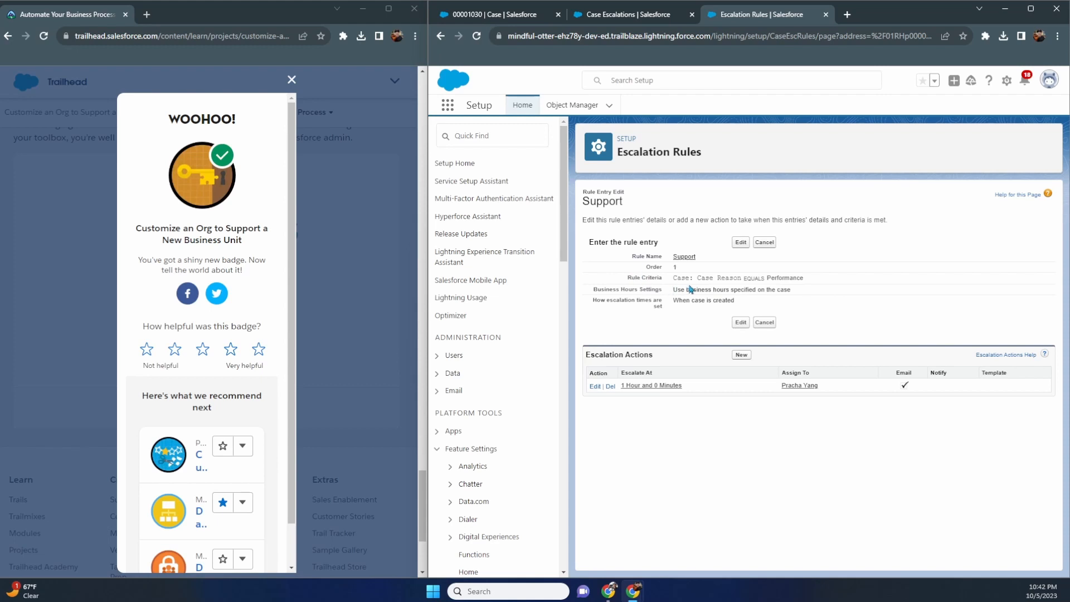
left_click_drag(672, 278, 818, 279)
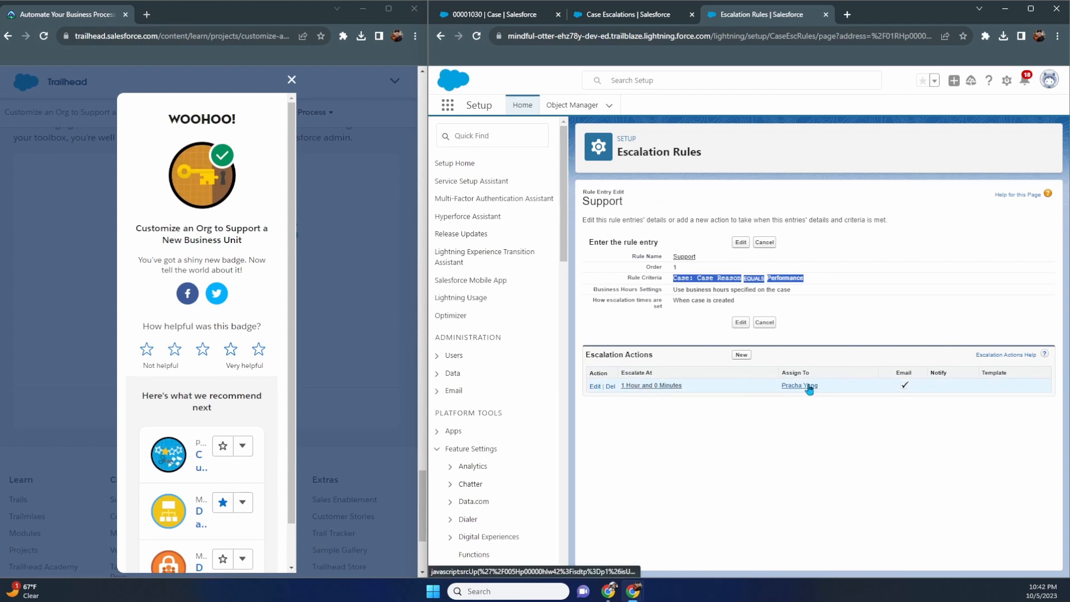
key("ctrl+Page_Up")
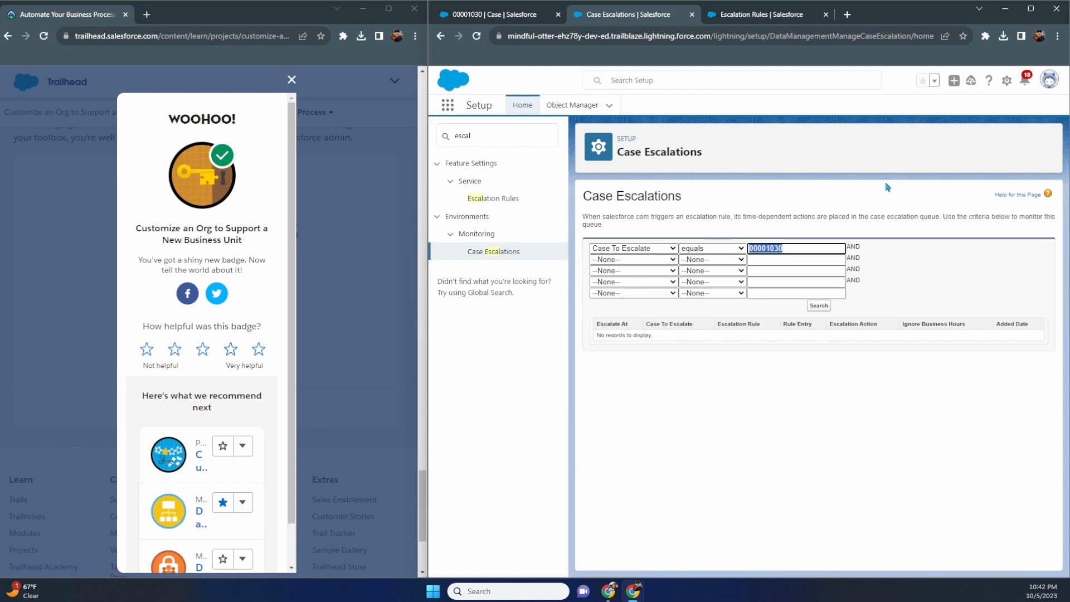
- Compare the Case Reason EQUALS Performance rule criteria with the queue, then view the Laptop not working case
left_click(819, 306)
left_click(736, 20)
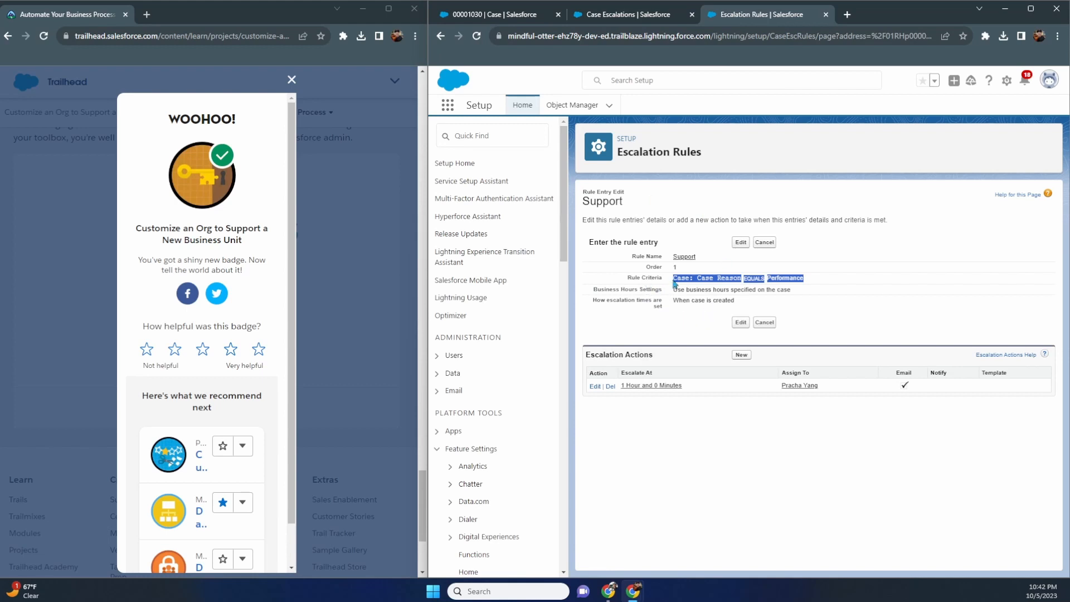
left_click_drag(675, 279, 815, 282)
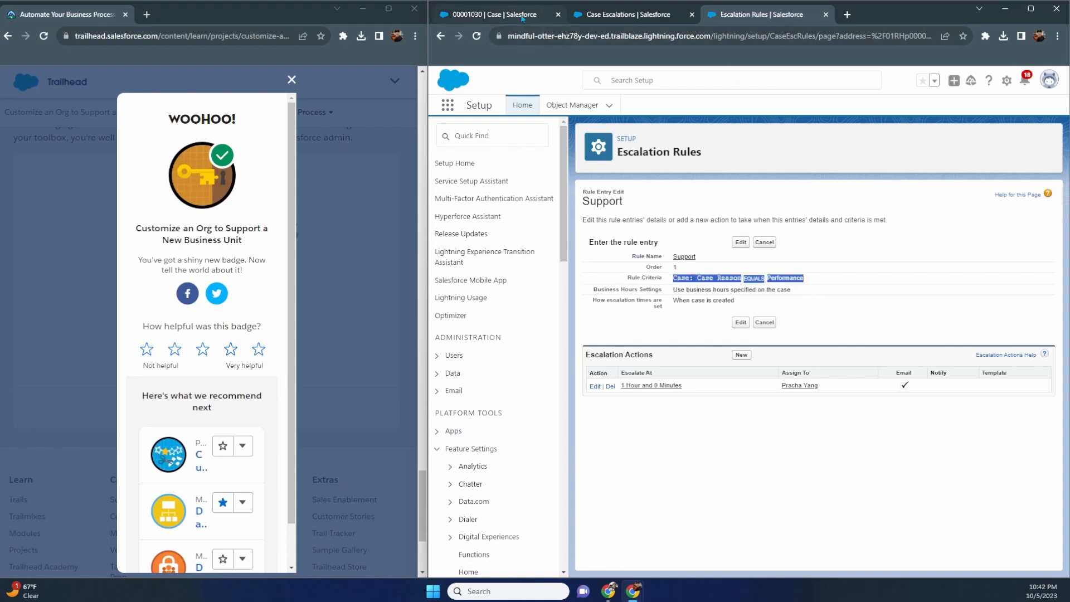
left_click(613, 14)
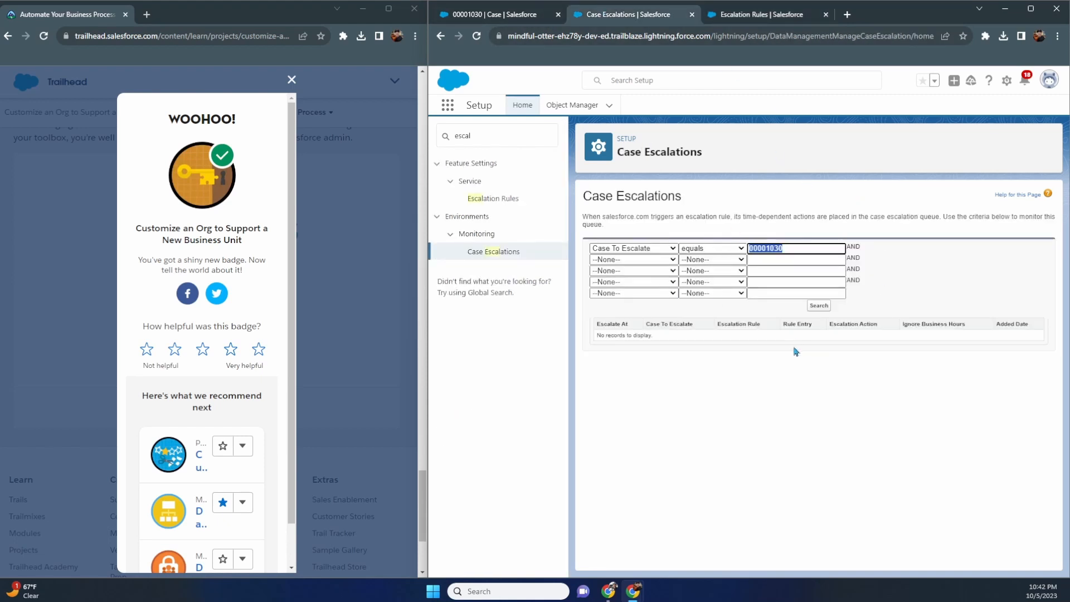
left_click(749, 16)
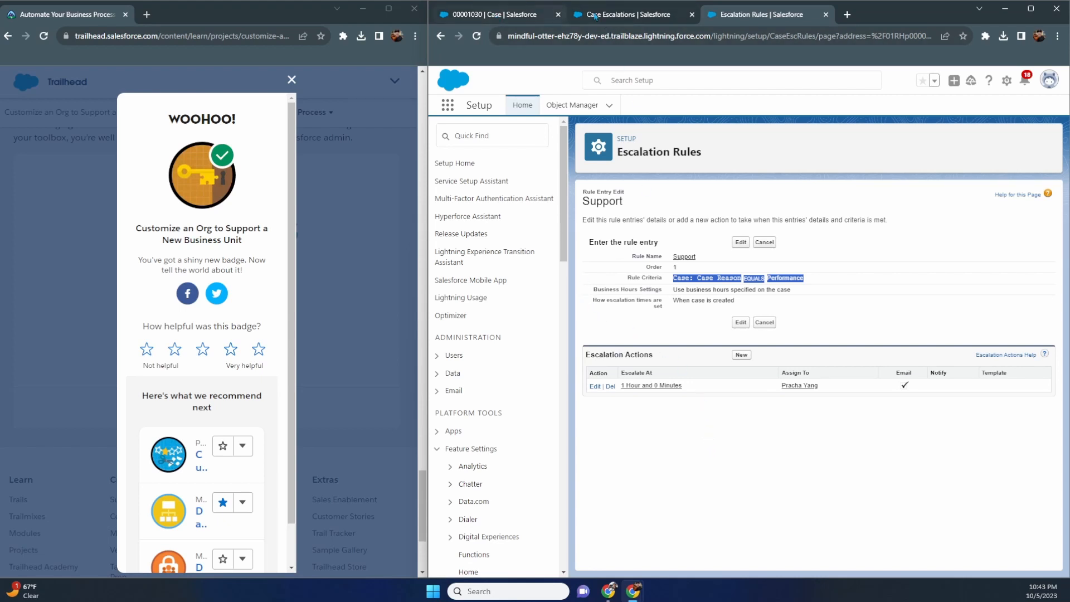
left_click(675, 281)
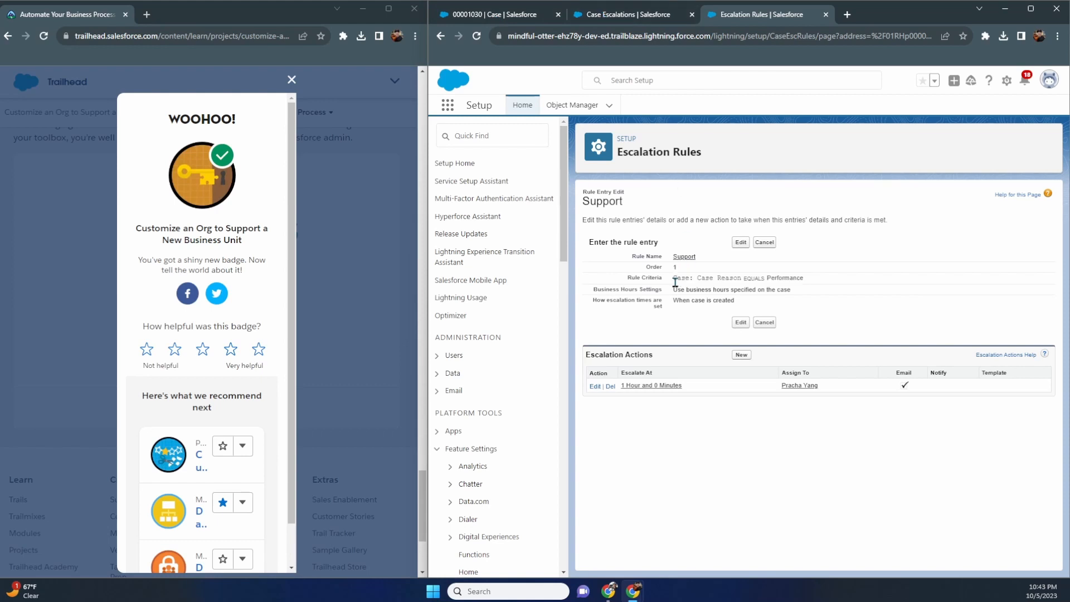
left_click_drag(675, 281, 823, 280)
left_click(521, 21)
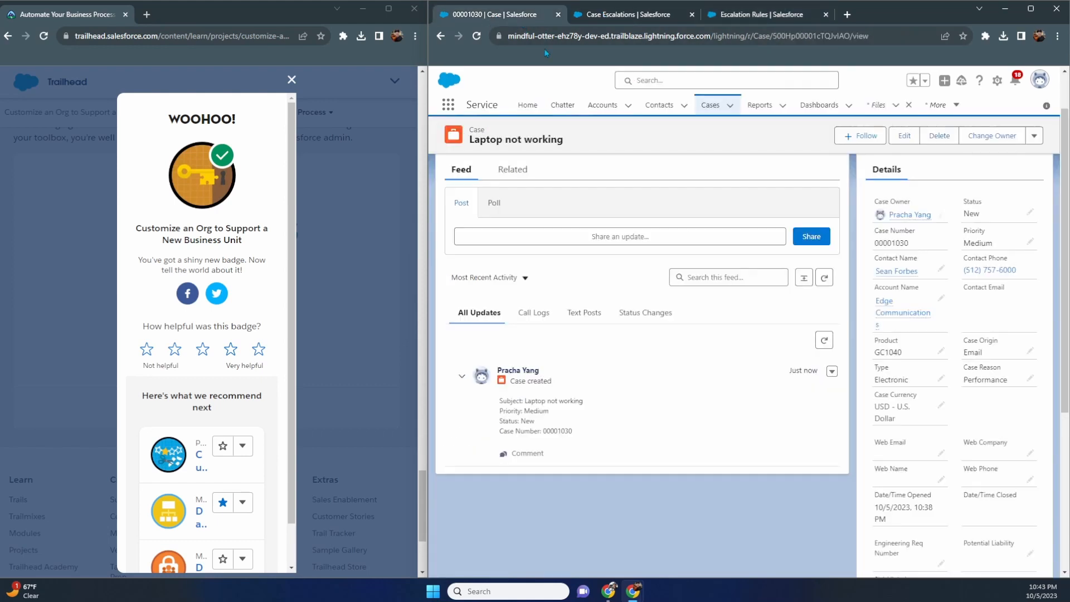
- Inspect the case Status picklist without changing it from New, then return to Escalation Rules
double_click(995, 219)
left_click(997, 240)
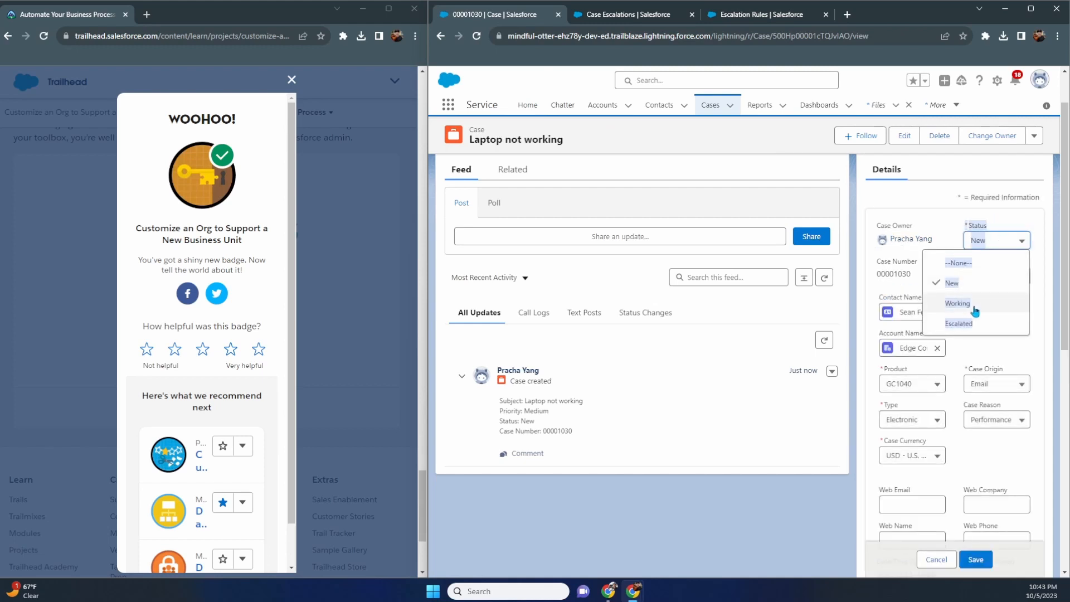
left_click(943, 249)
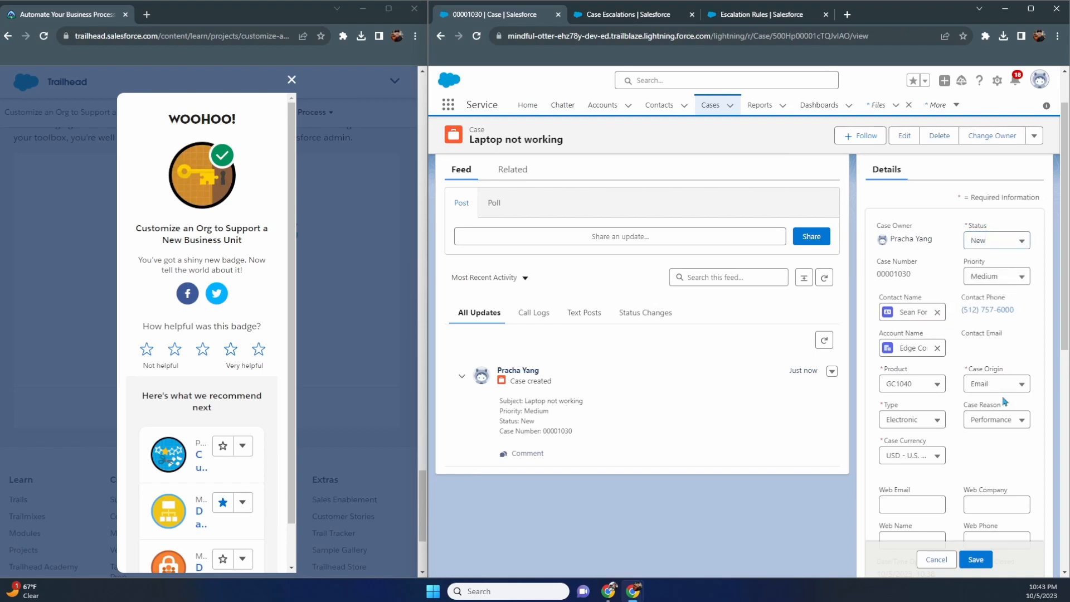
scroll(1005, 402, "down", 1)
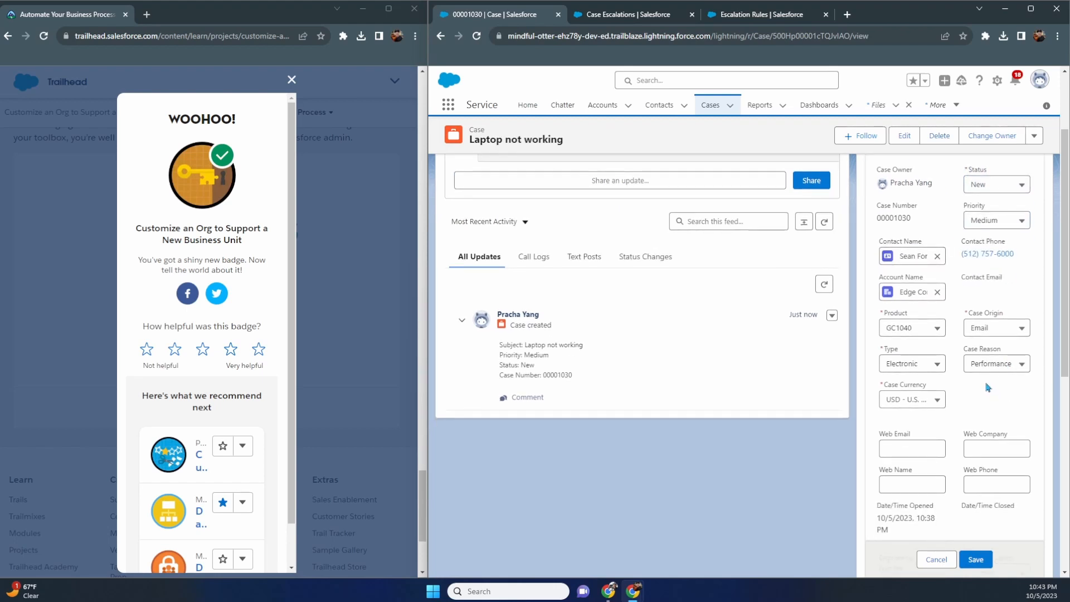
left_click(999, 186)
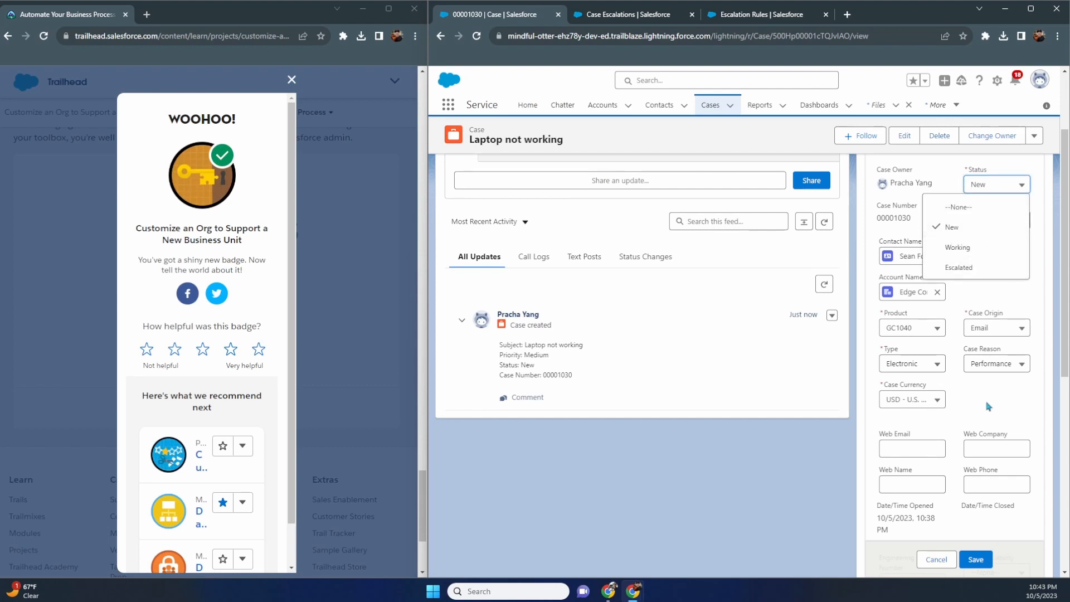
left_click(990, 419)
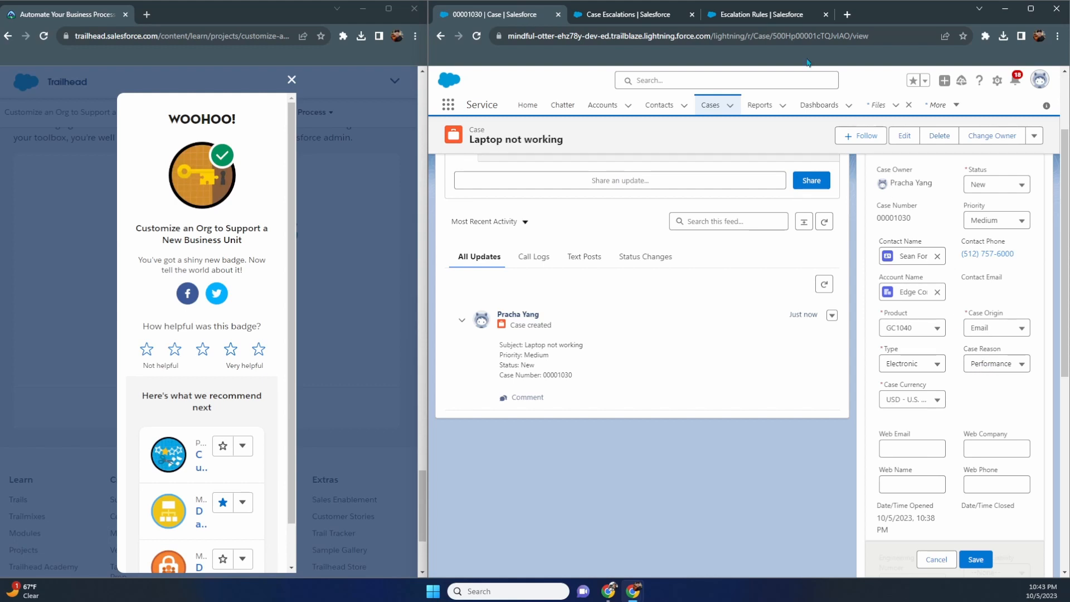
left_click(778, 15)
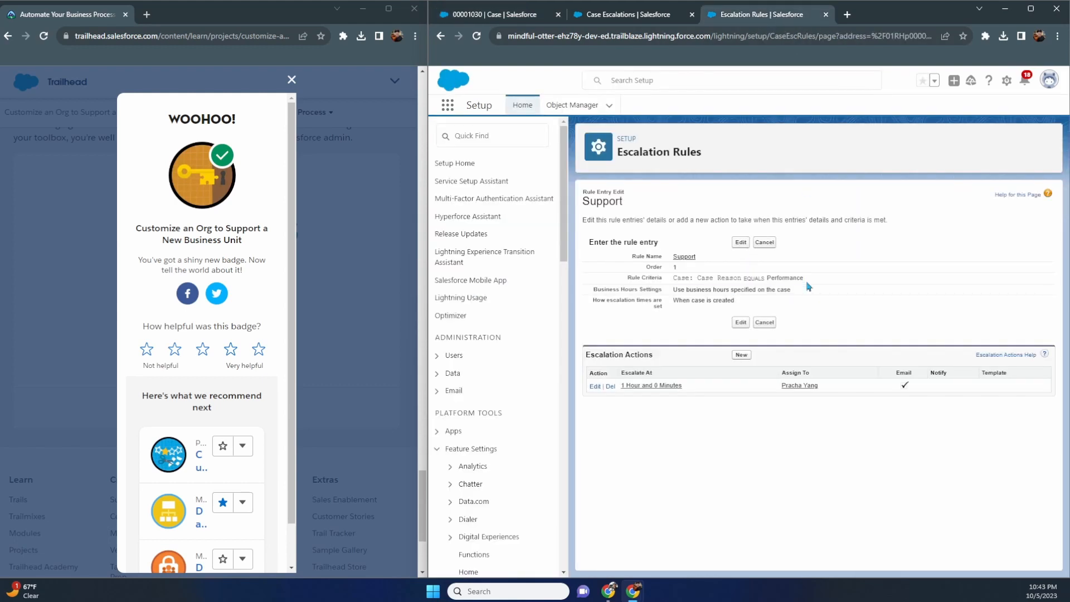
- Widen the Trailhead window and rerun the Case To Escalate equals 00001030 queue search
left_click_drag(806, 277, 673, 283)
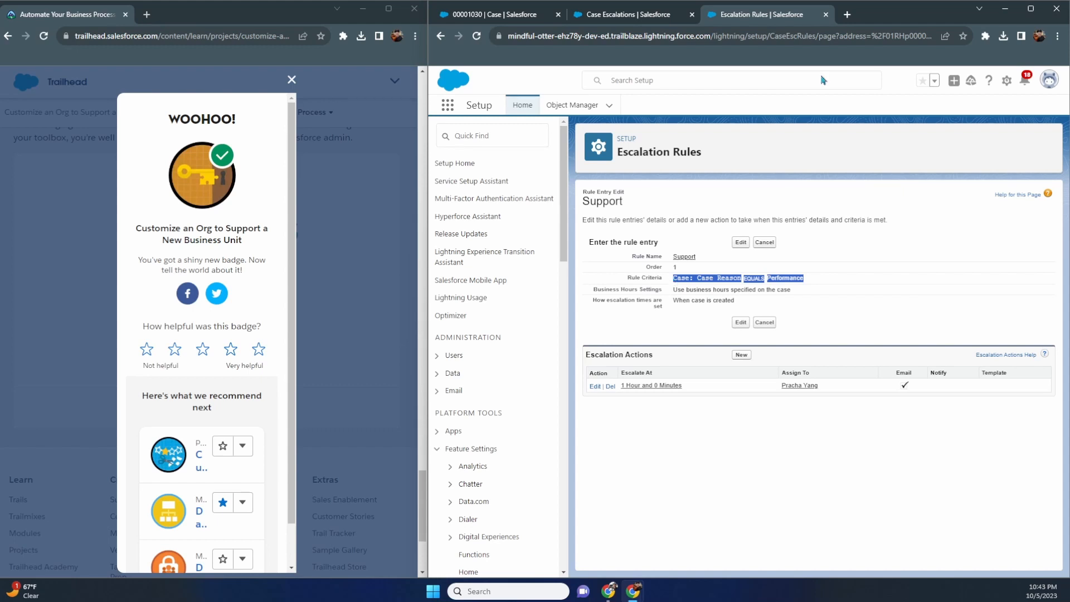
left_click_drag(431, 310, 543, 302)
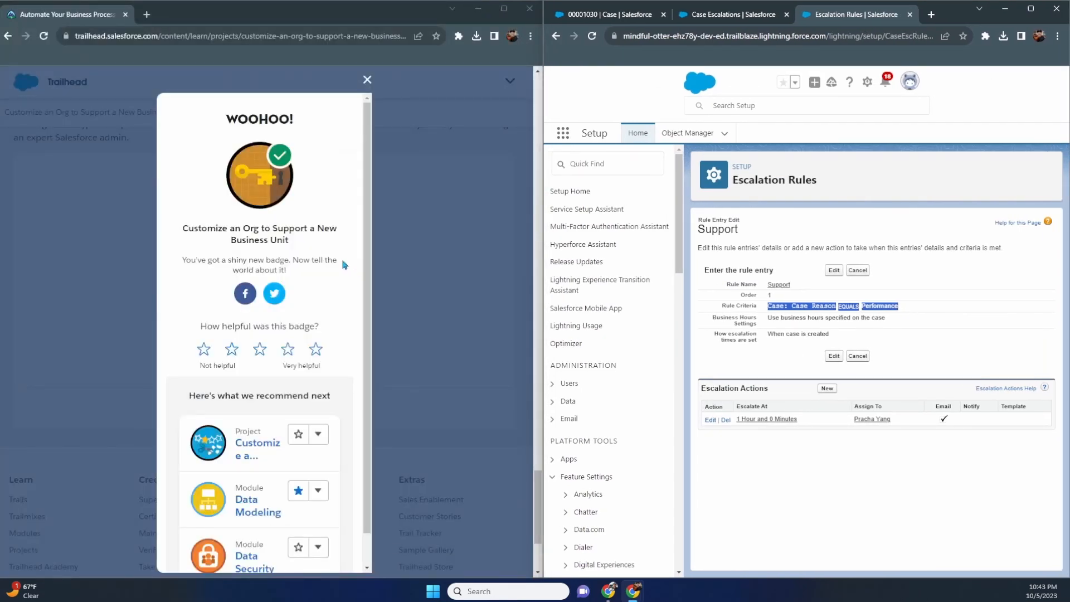
left_click(727, 15)
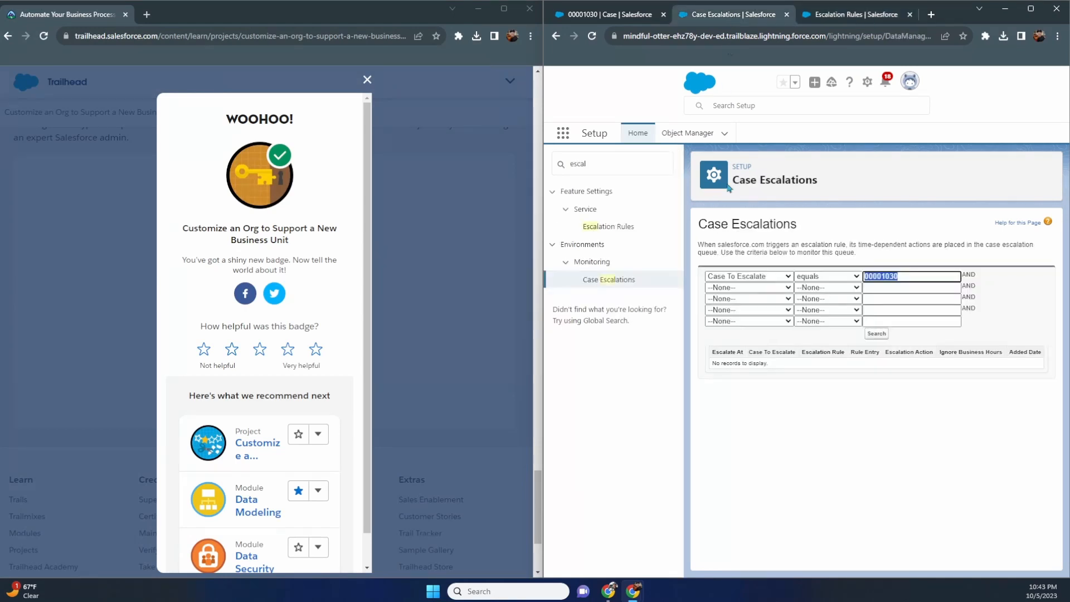
left_click(872, 334)
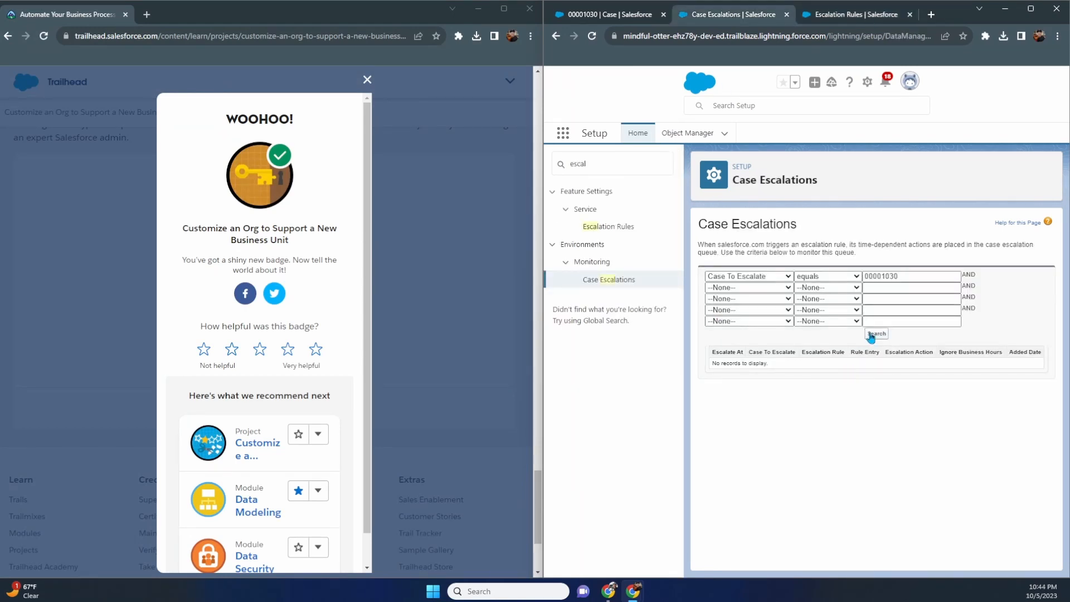
left_click(871, 337)
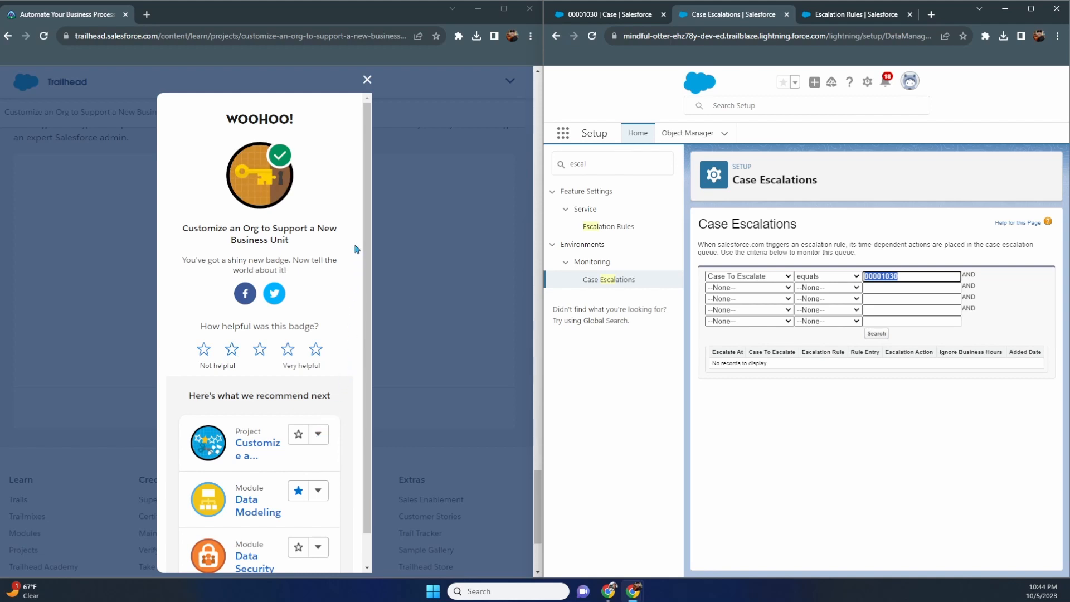
scroll(357, 250, "down", 1)
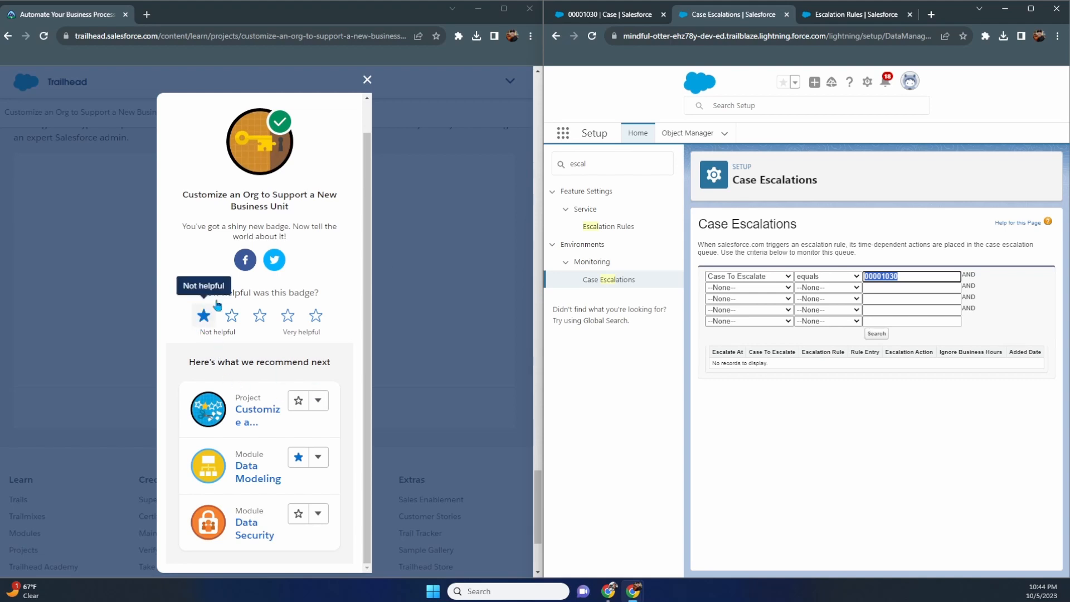
- Close the WOOHOO badge pop-up and open Profile from the My Account drawer
left_click(368, 80)
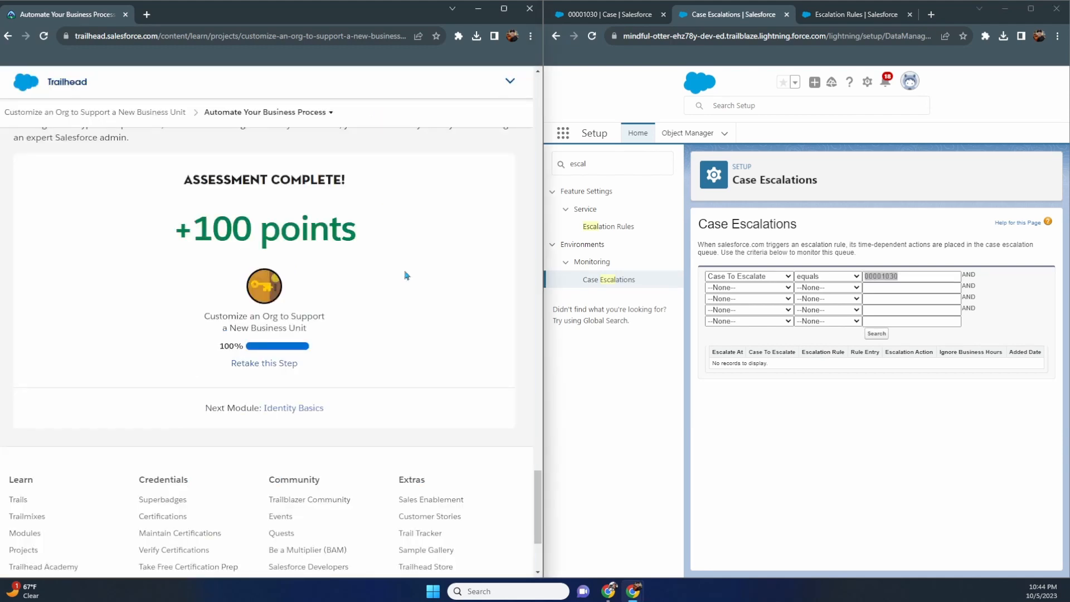
scroll(407, 273, "up", 2)
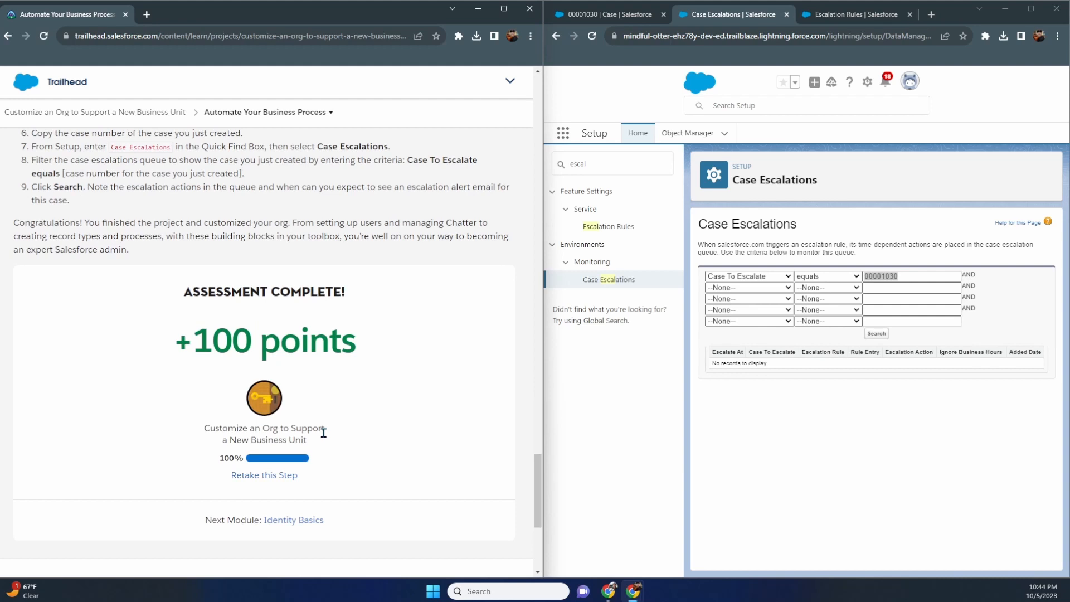
scroll(323, 433, "up", 6)
left_click(509, 114)
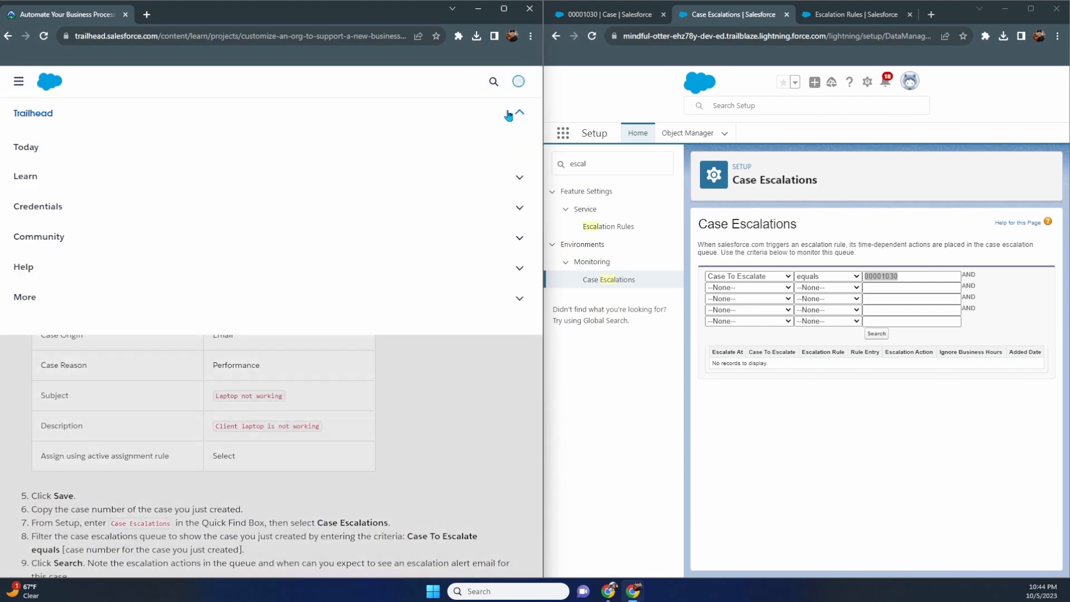
left_click(517, 84)
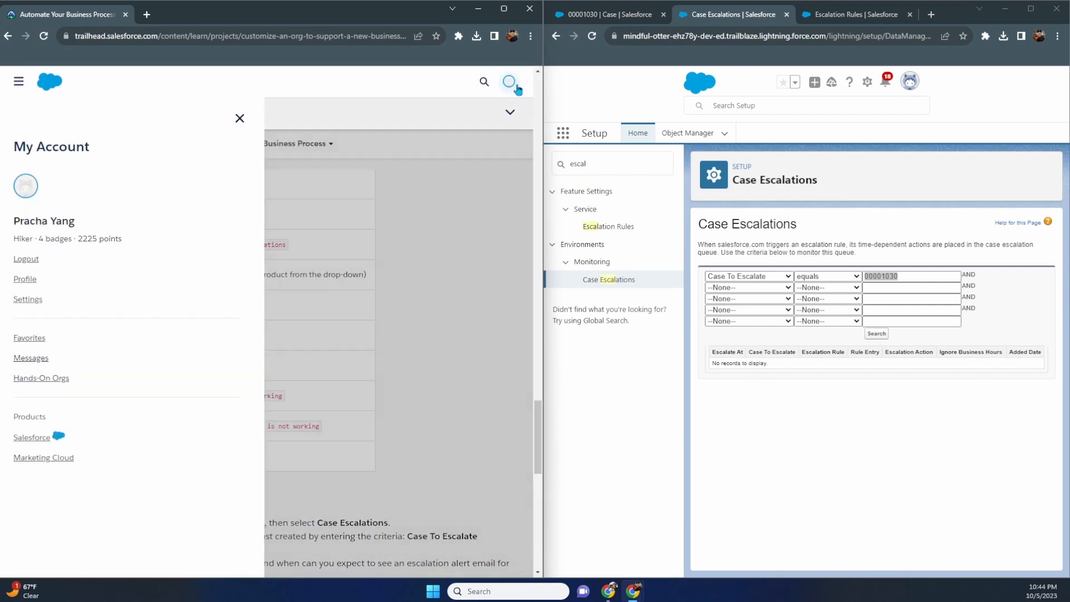
left_click(24, 280)
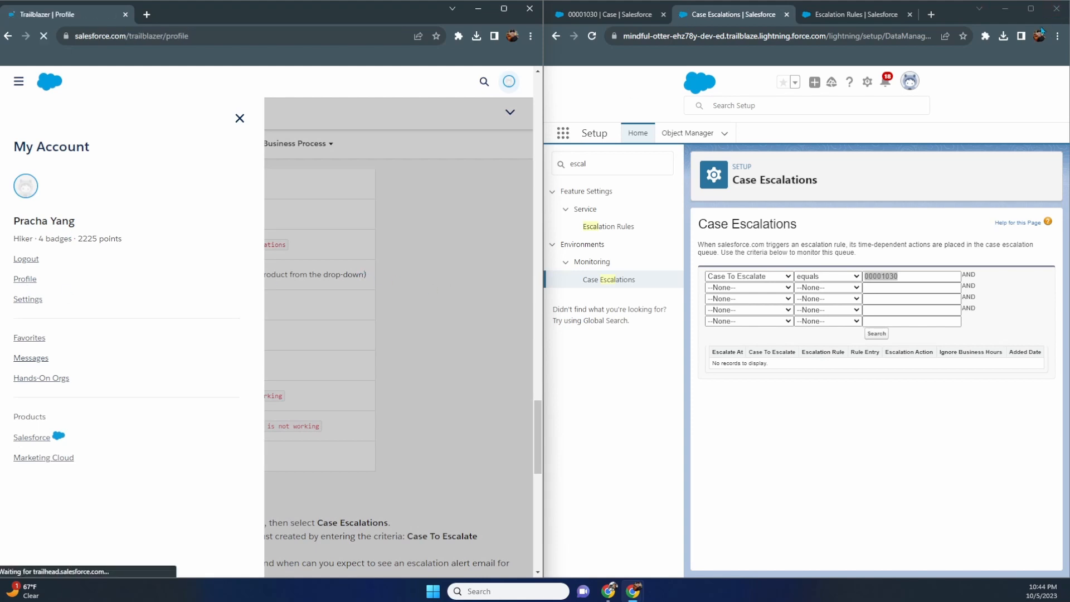
- Close Setup, maximize the browser, and open the Administrator Credential trailmix from Trailhead Today
left_click(1055, 9)
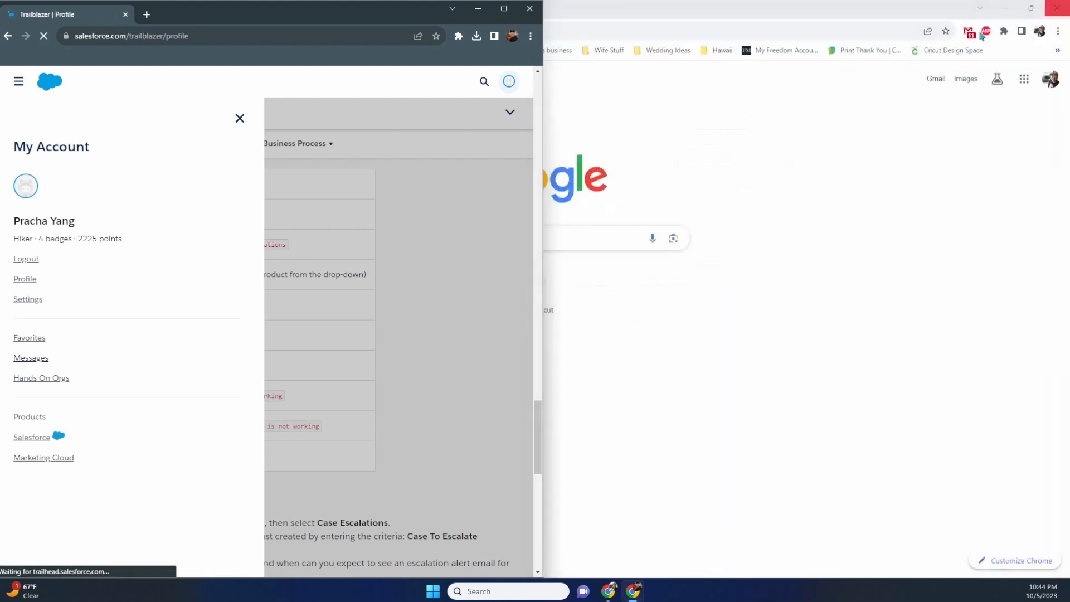
left_click(504, 9)
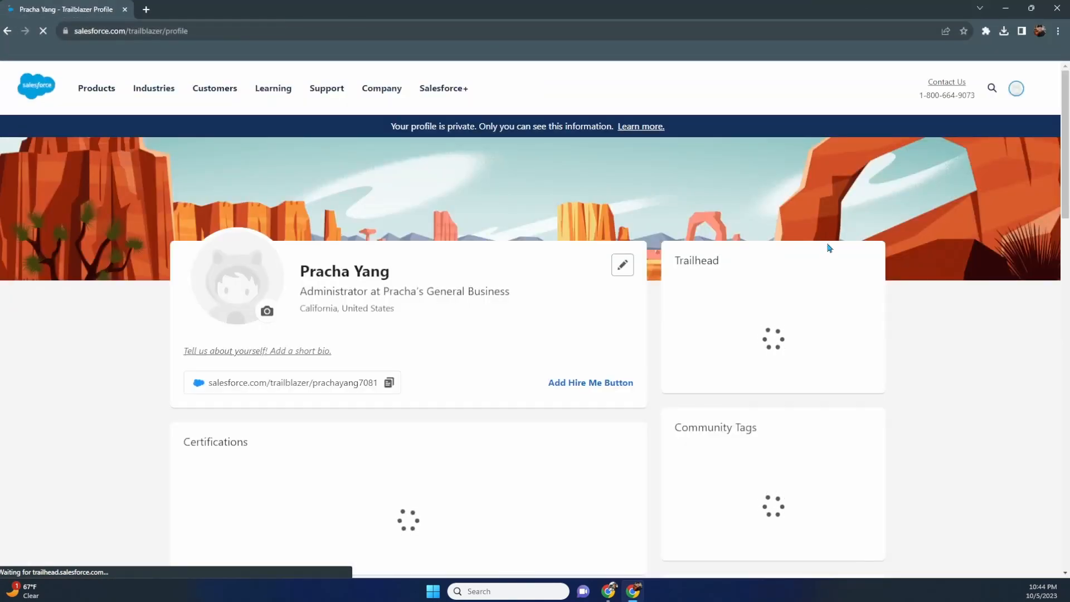
left_click(774, 494)
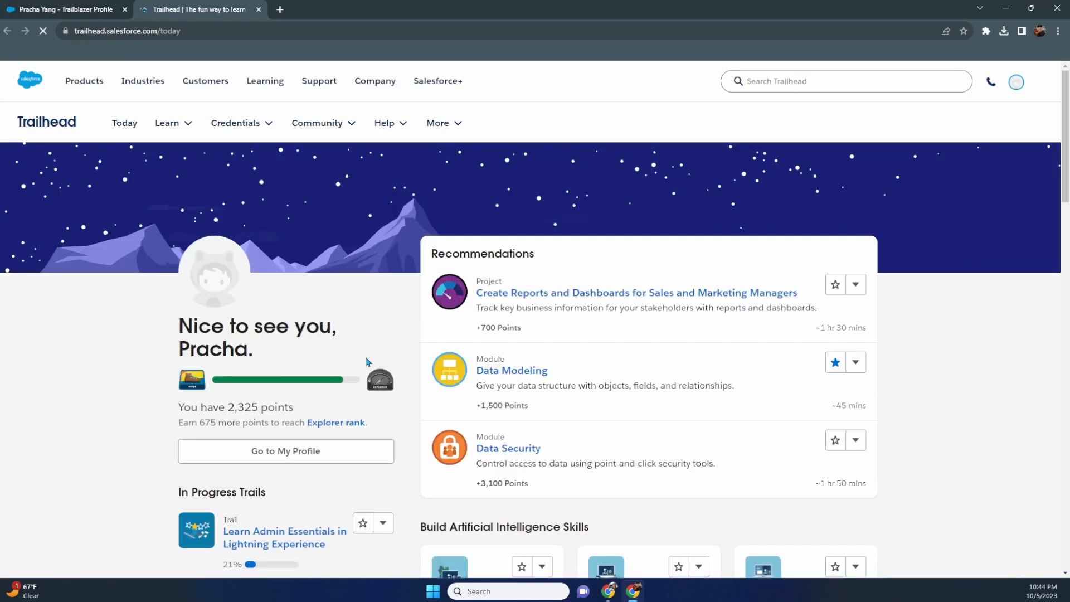
scroll(373, 360, "down", 3)
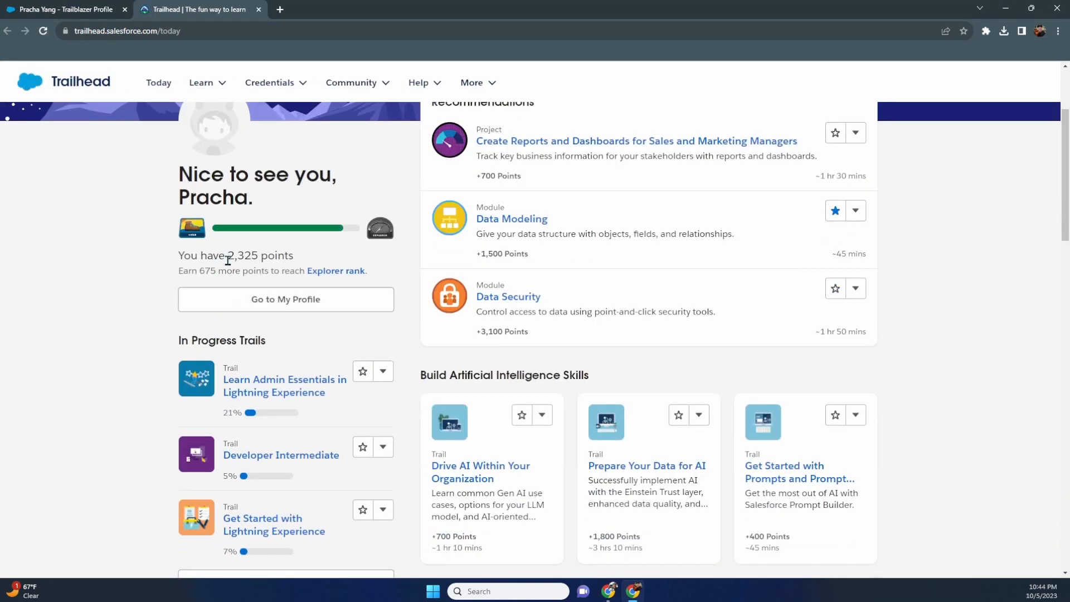
left_click_drag(228, 260, 253, 258)
scroll(294, 278, "down", 2)
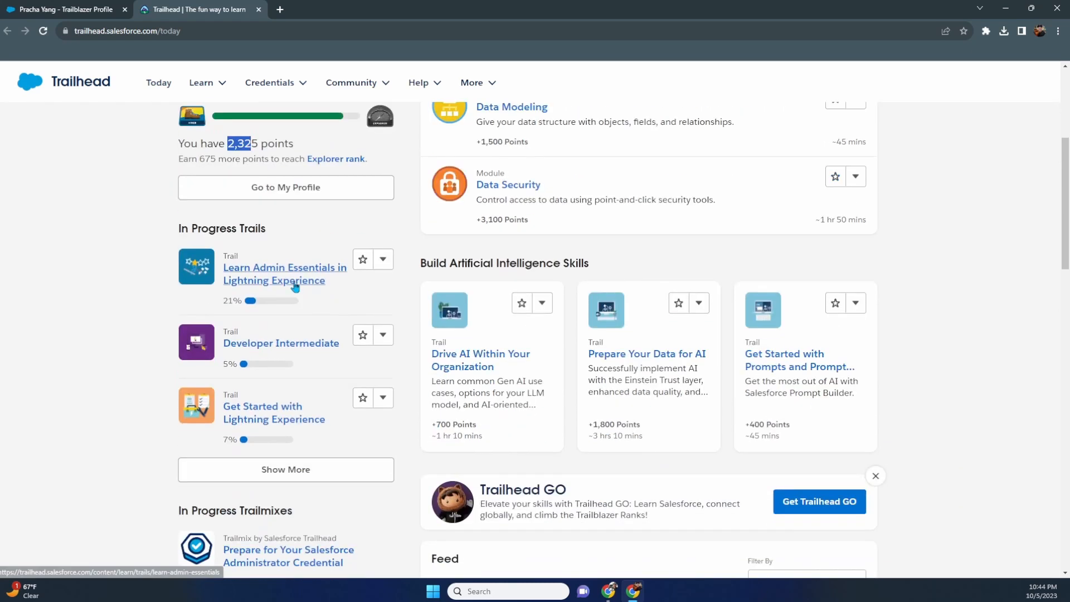
scroll(296, 287, "down", 4)
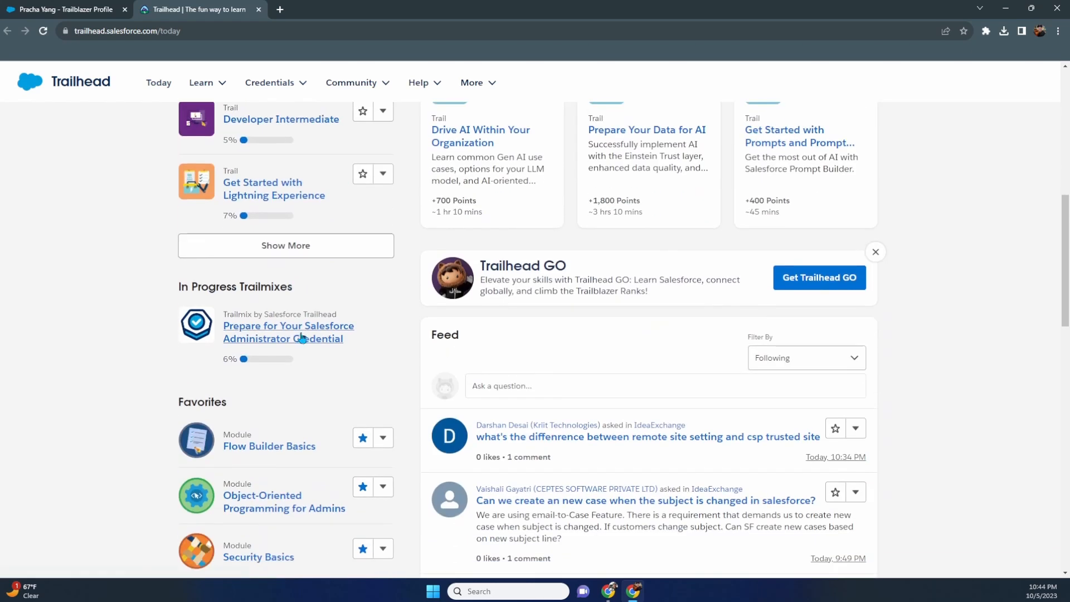
left_click(265, 344)
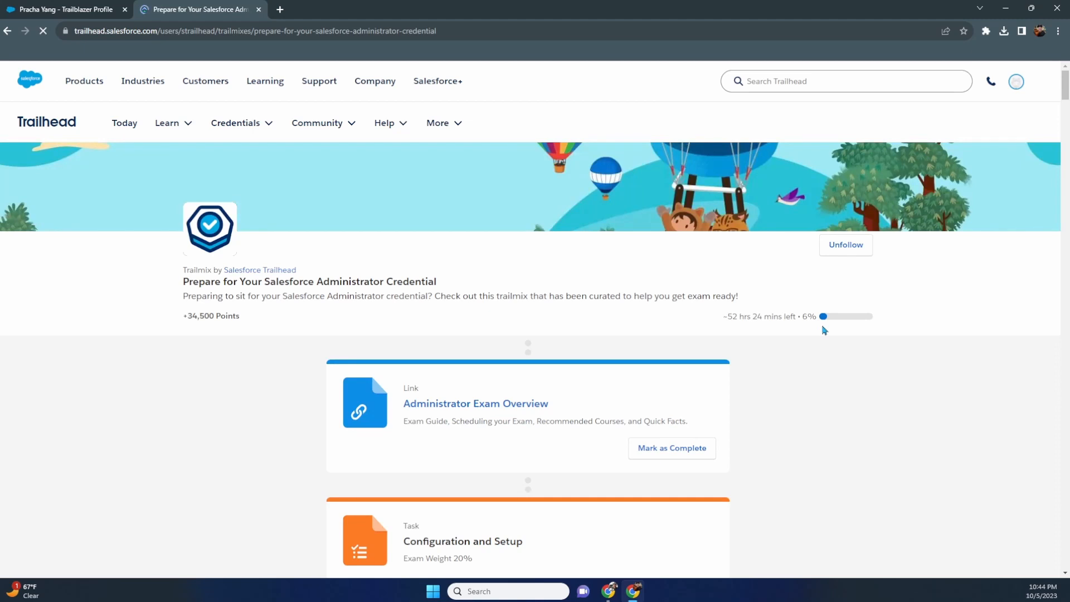
- Scroll the Administrator Credential trailmix past the highlighted User Management module to the Customize an Org project marked Completed 10/5/23
scroll(842, 341, "down", 5)
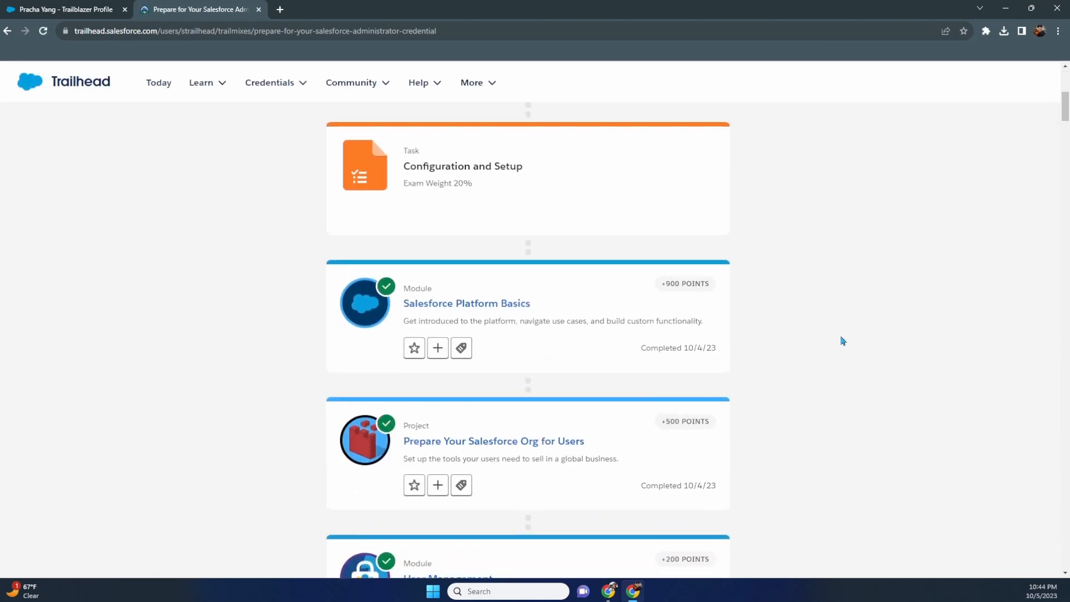
scroll(841, 292, "down", 7)
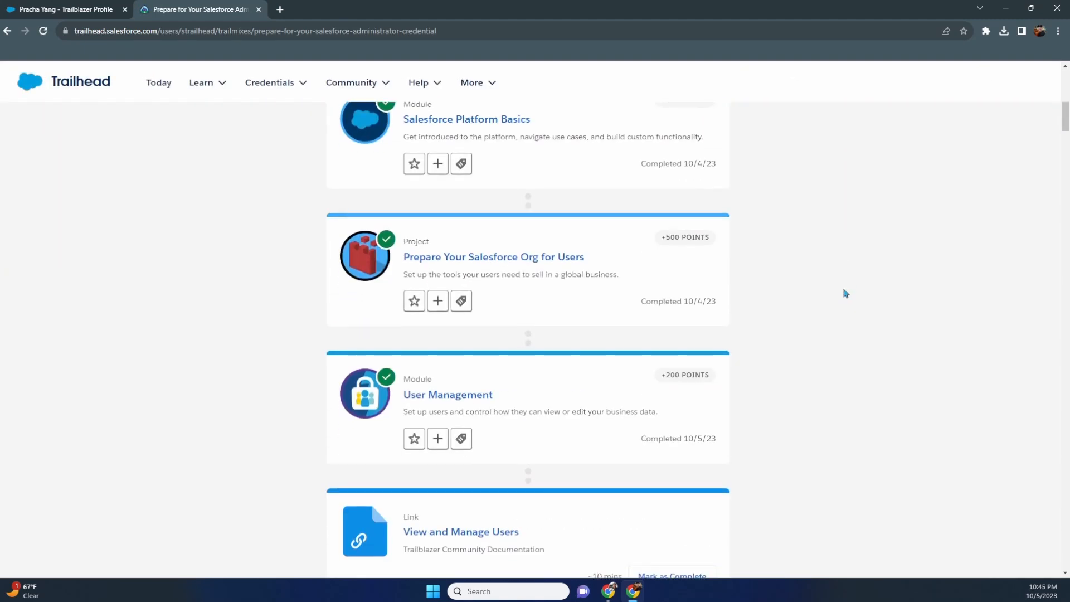
scroll(842, 301, "down", 5)
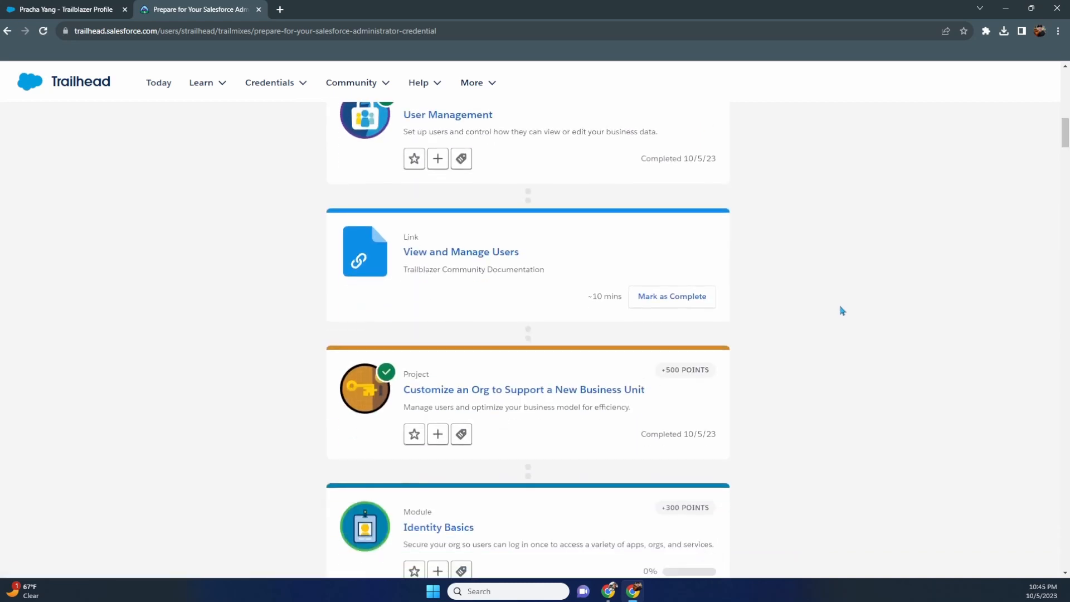
scroll(610, 363, "up", 1)
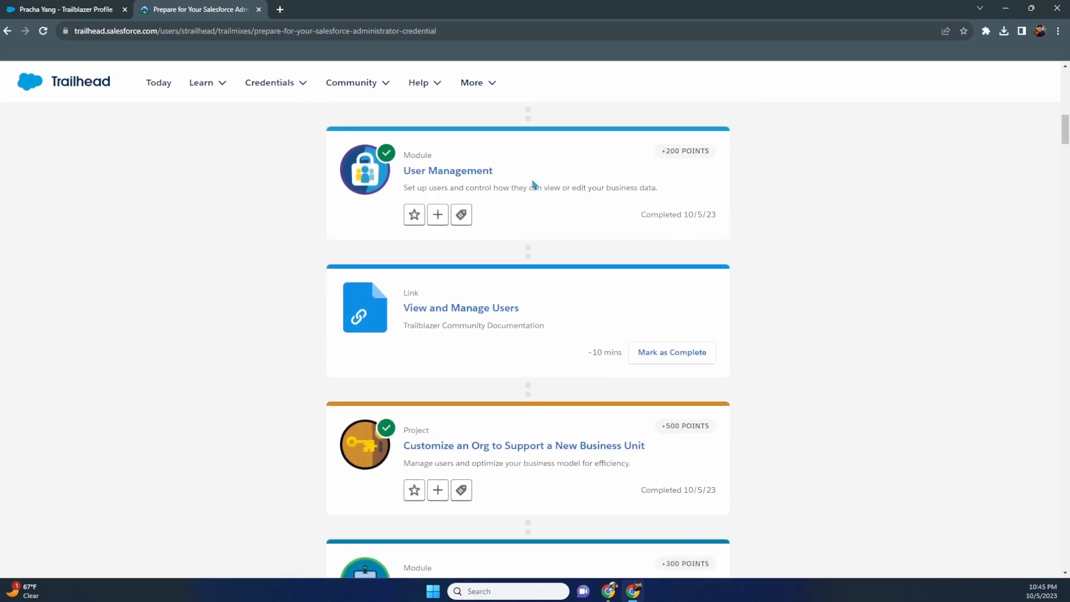
left_click_drag(532, 180, 343, 181)
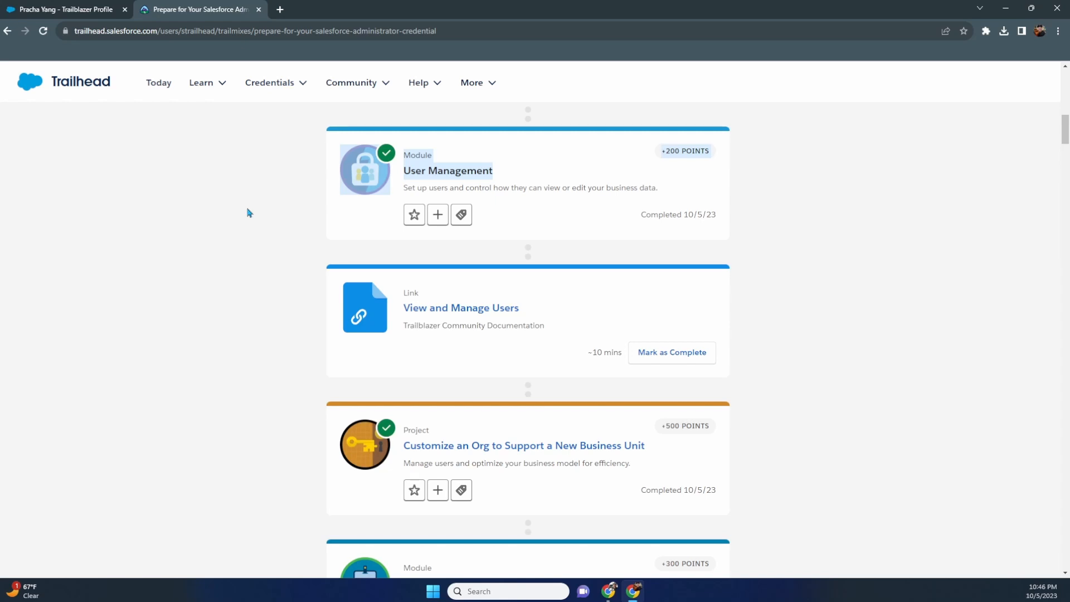
scroll(249, 213, "down", 4)
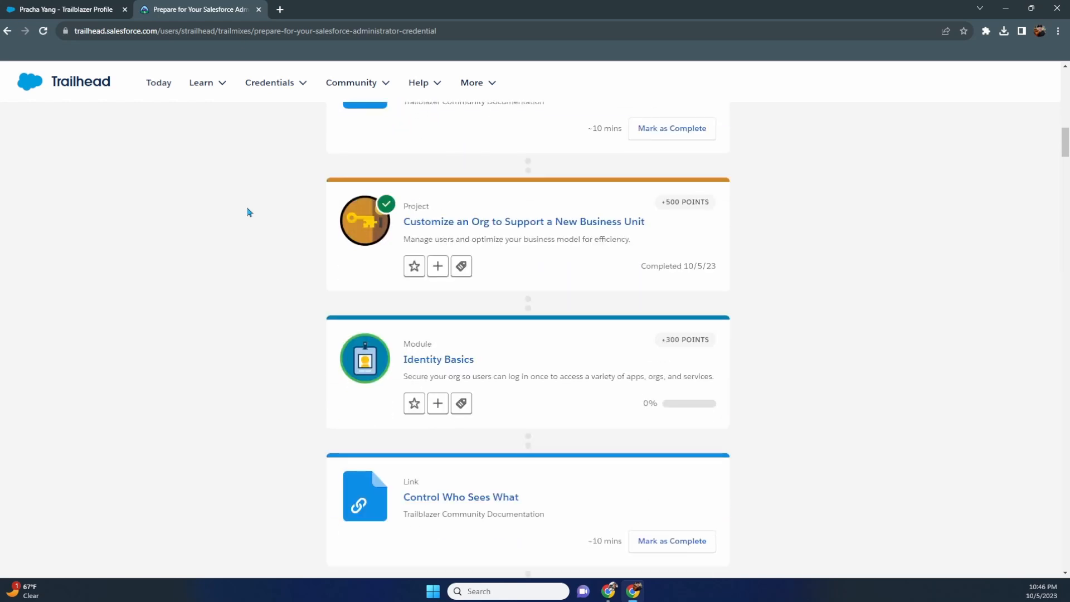